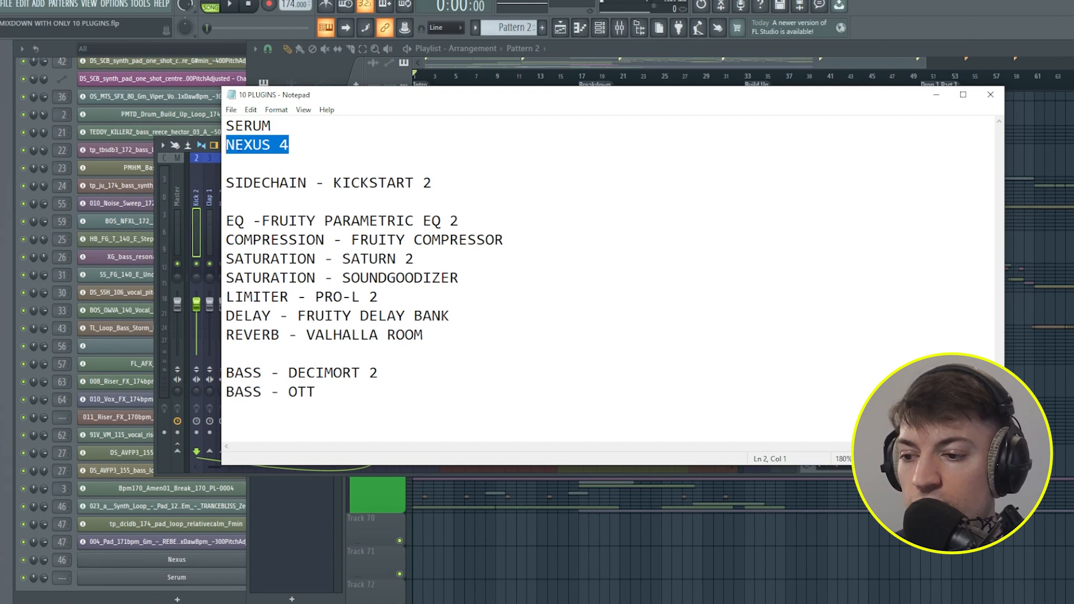
- Examine the plugin list in the notes, highlighting the sidechain, EQ, compression, saturation, limiter, delay, reverb and bass entries in turn
left_click(320, 149)
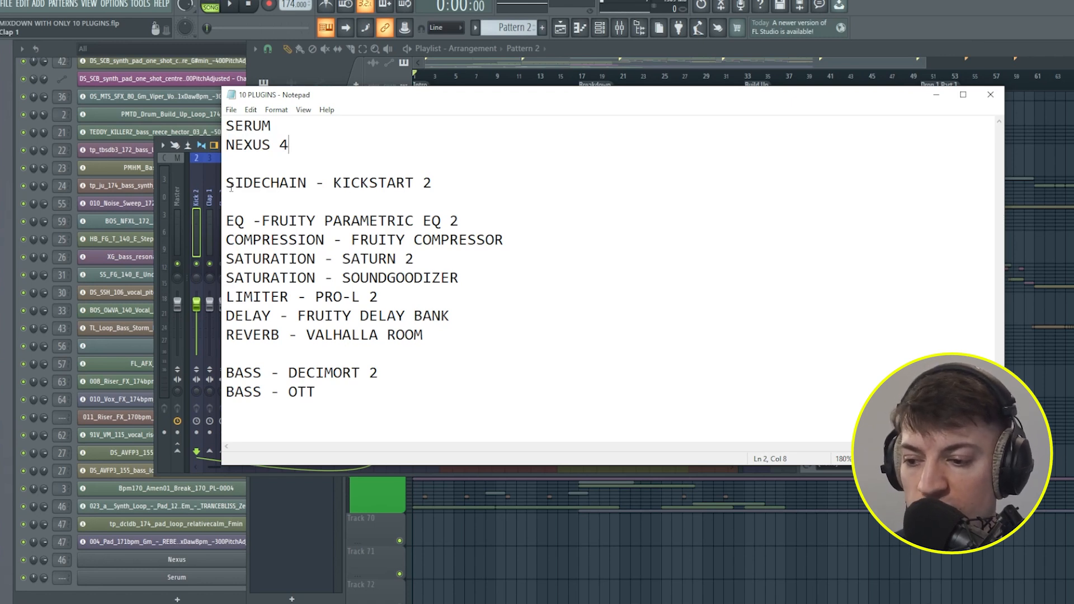
left_click_drag(228, 186, 480, 186)
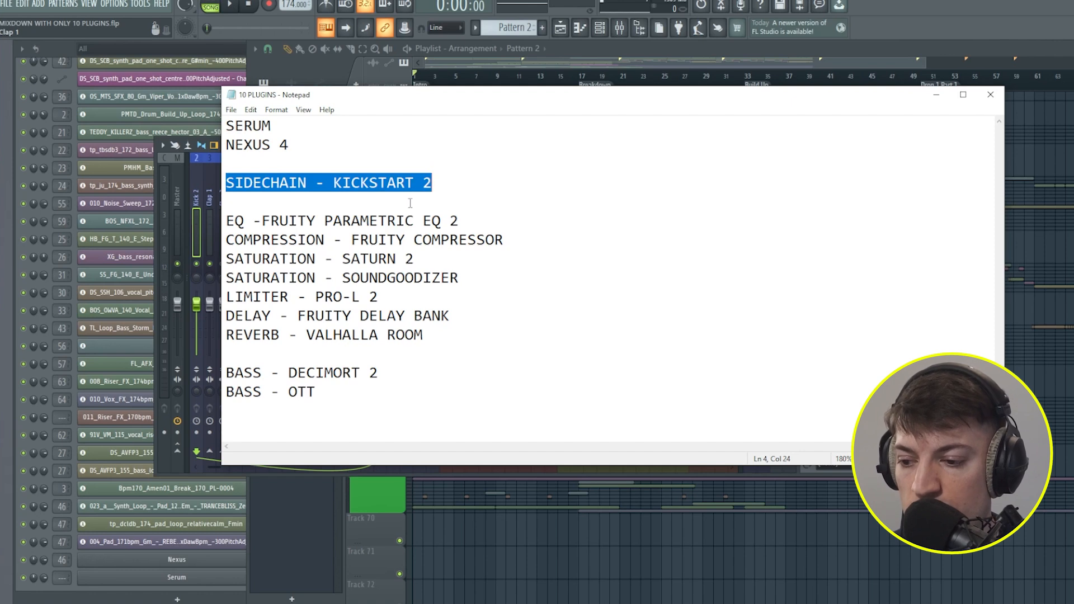
left_click_drag(229, 223, 464, 224)
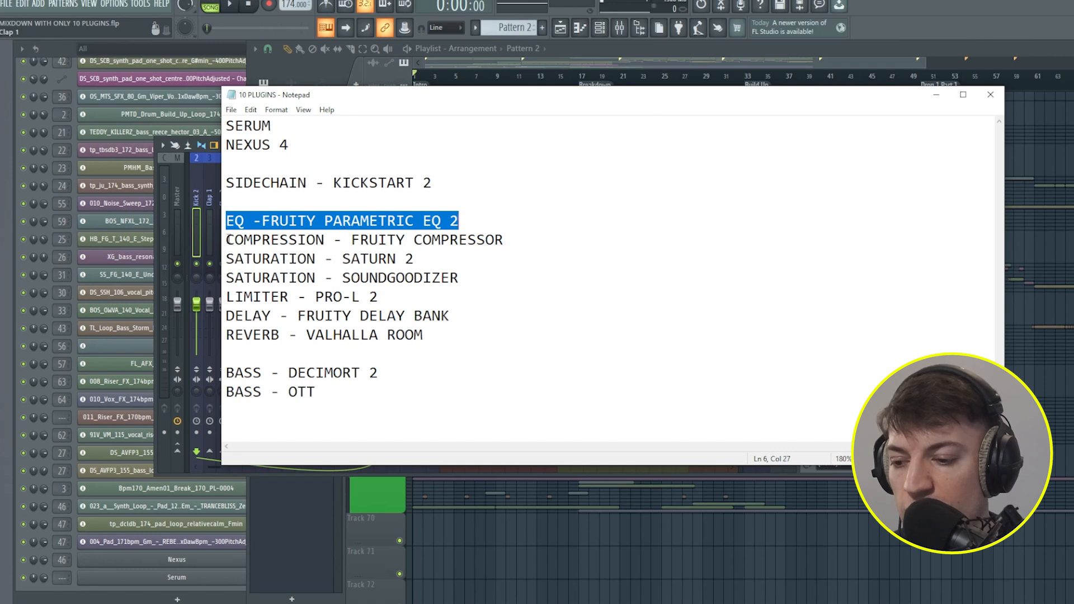
left_click_drag(228, 241, 567, 239)
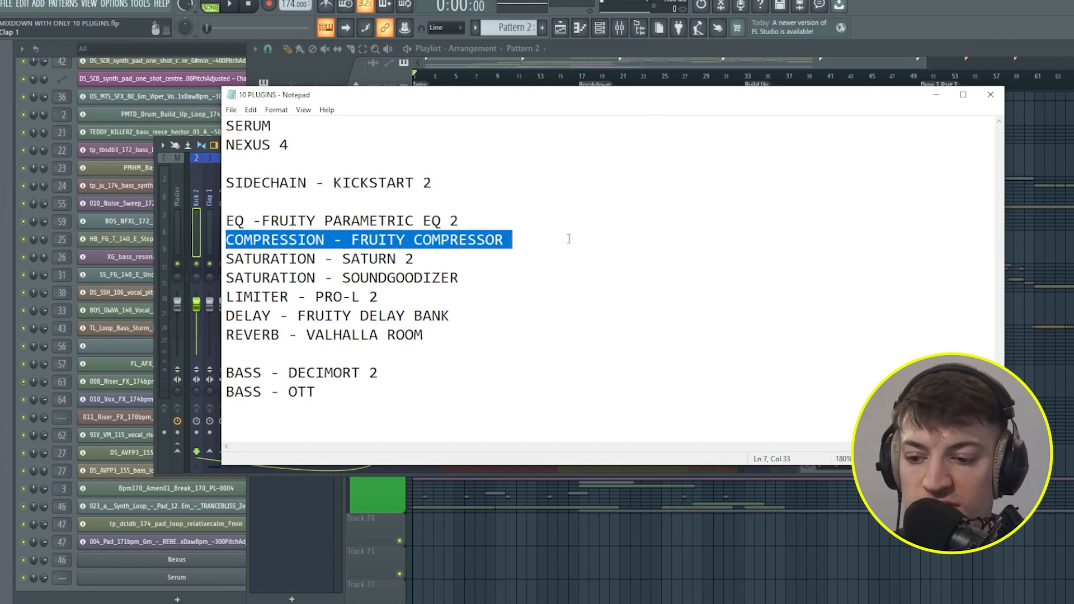
left_click_drag(227, 259, 479, 278)
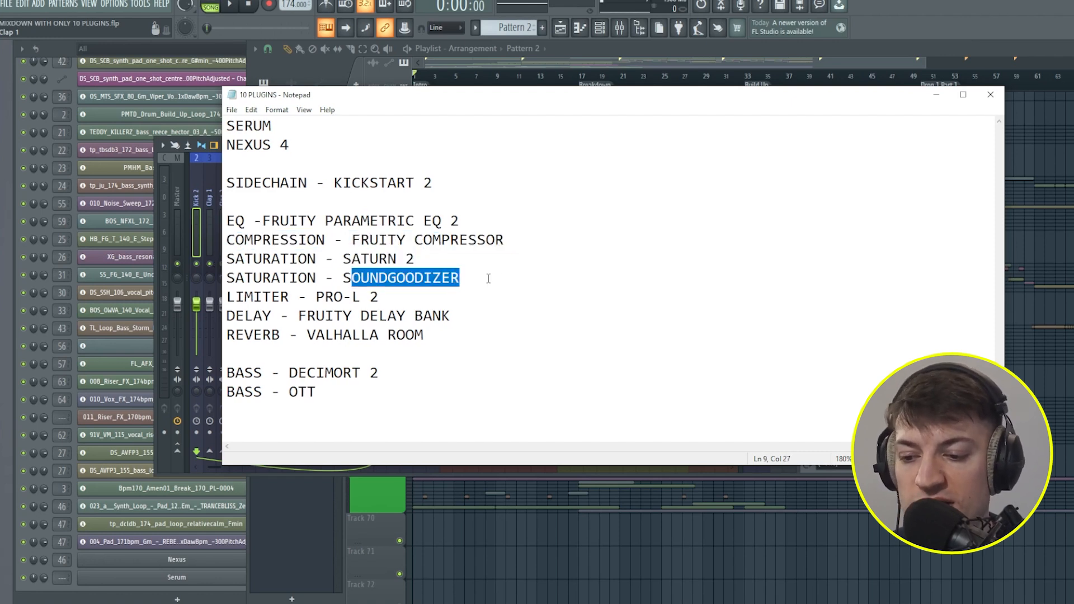
left_click_drag(226, 295, 435, 296)
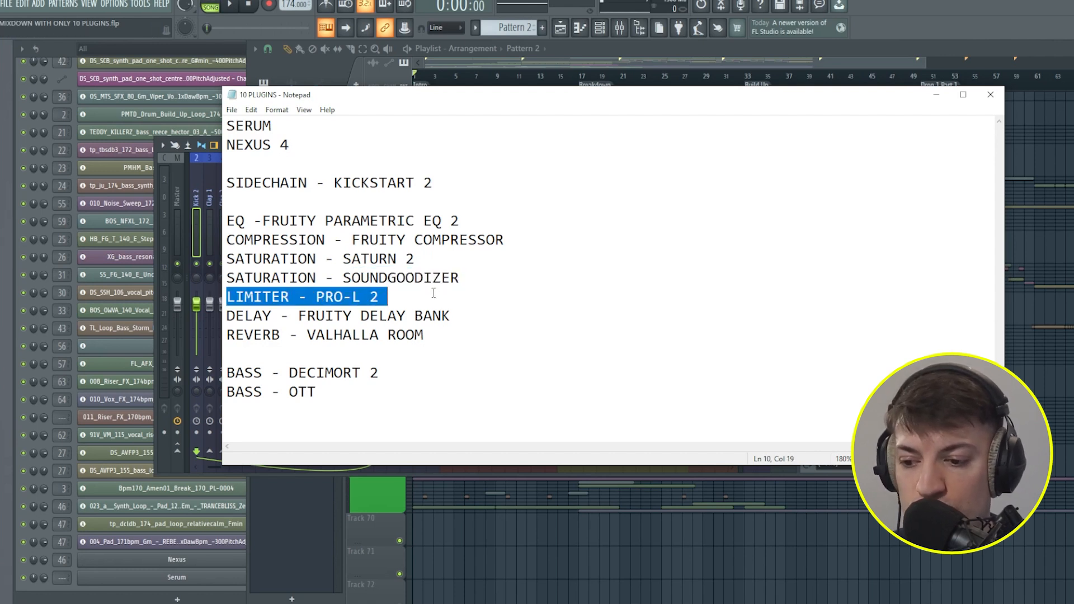
left_click_drag(226, 316, 303, 340)
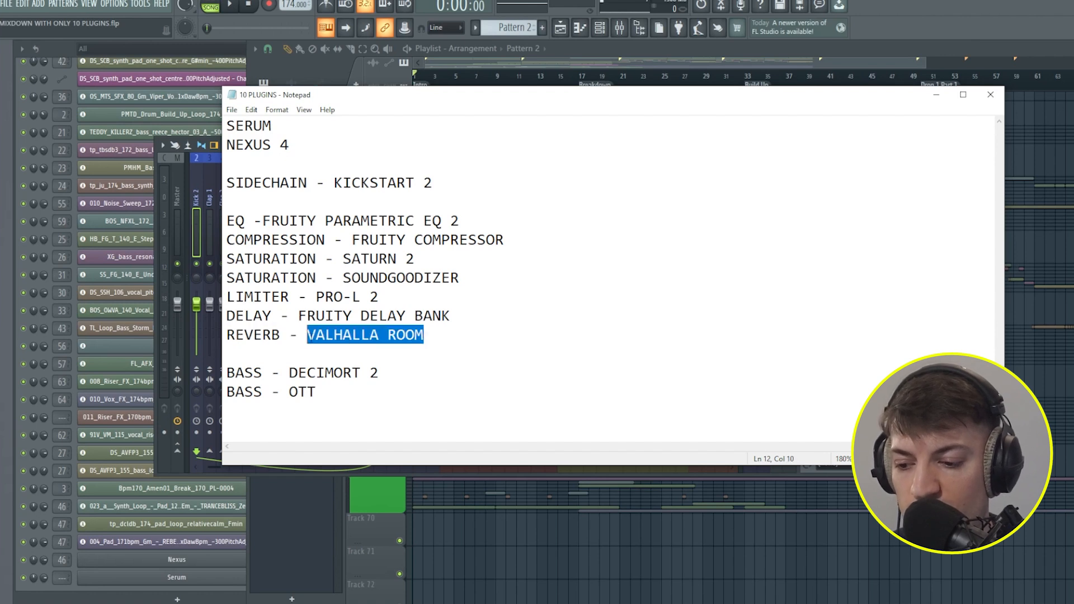
left_click_drag(227, 373, 383, 399)
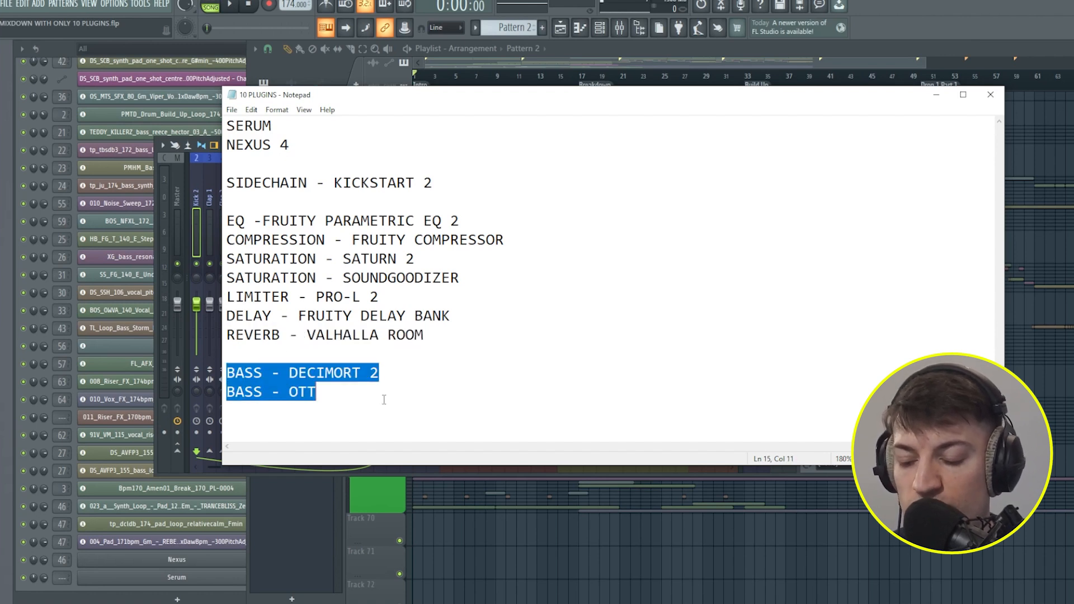
left_click_drag(290, 373, 398, 382)
left_click(316, 391)
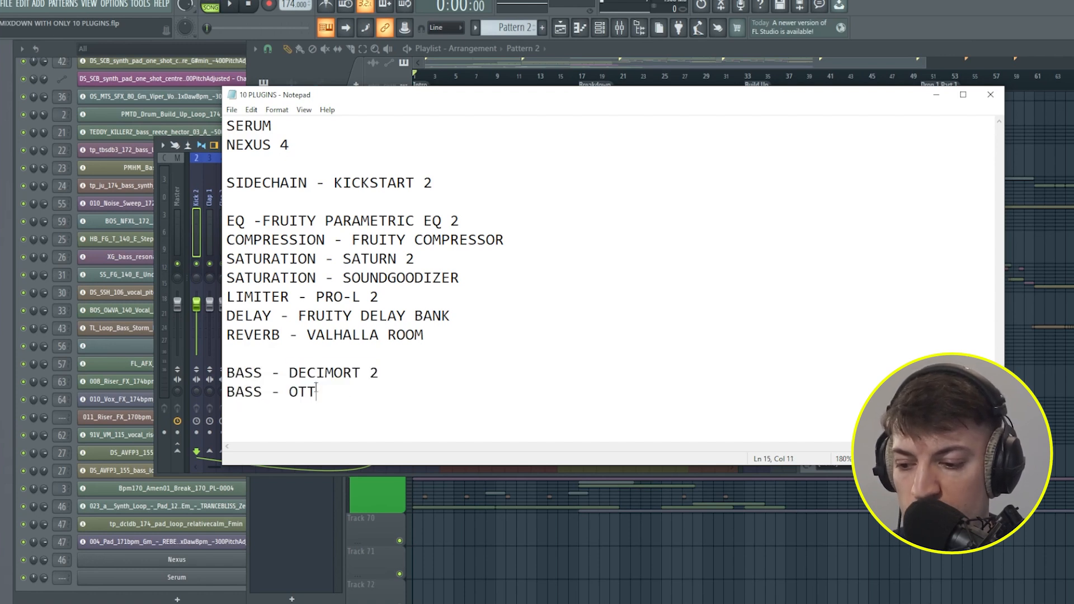
left_click_drag(288, 373, 422, 376)
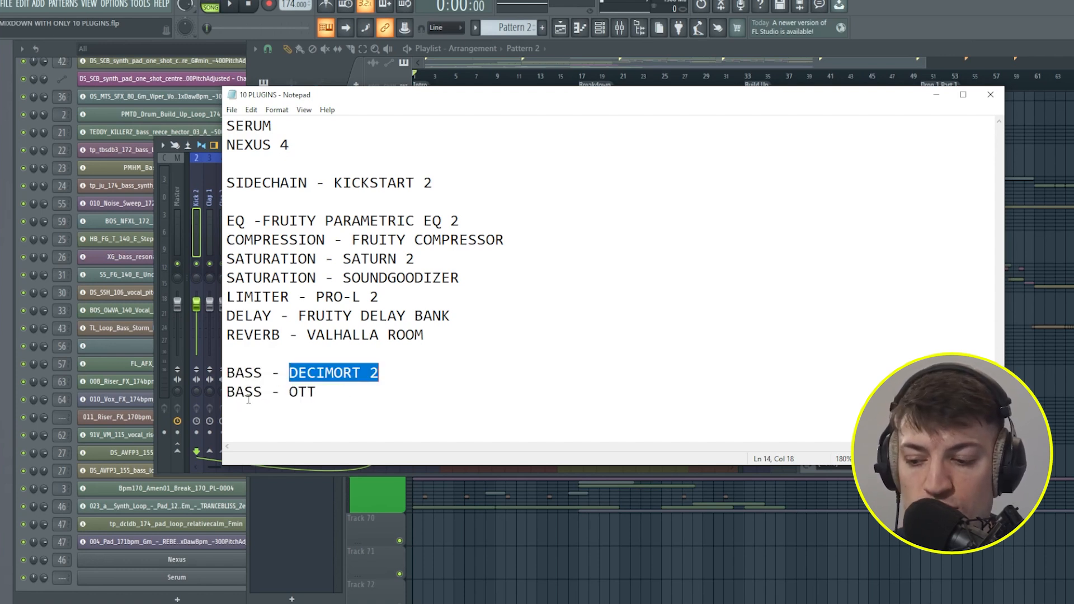
left_click(289, 392)
left_click_drag(343, 259, 517, 263)
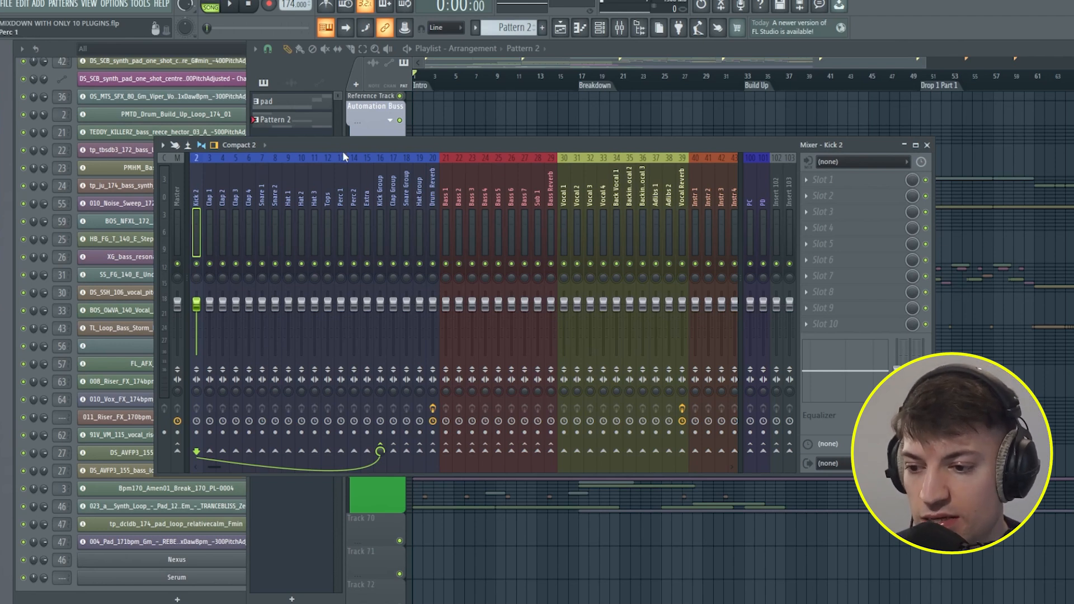
- Reposition the mixer window over the playlist and select the Kick 1 mixer track
left_click_drag(344, 156, 378, 141)
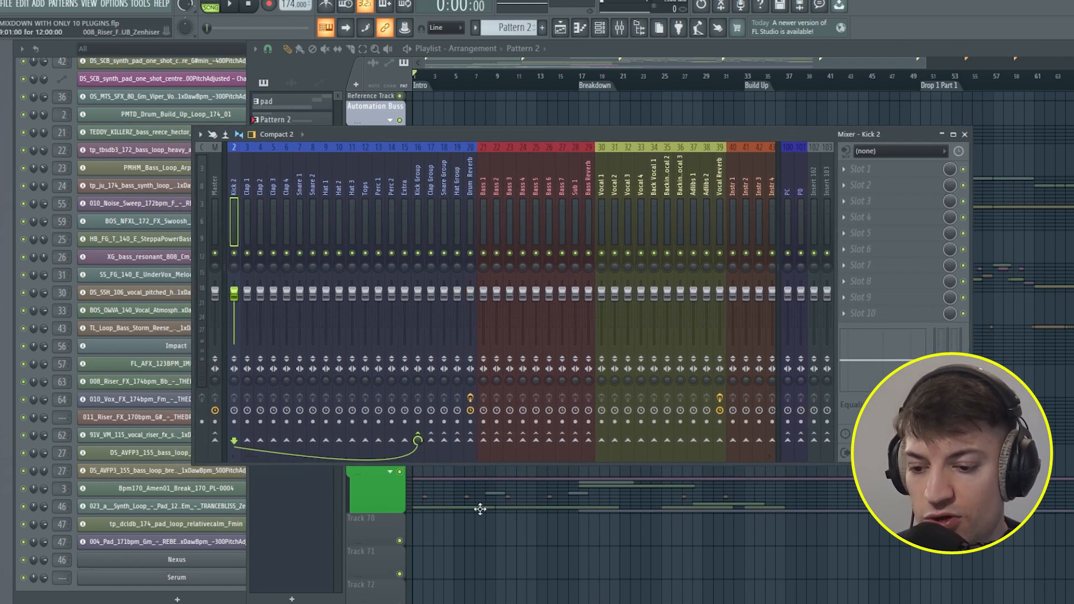
left_click(580, 85)
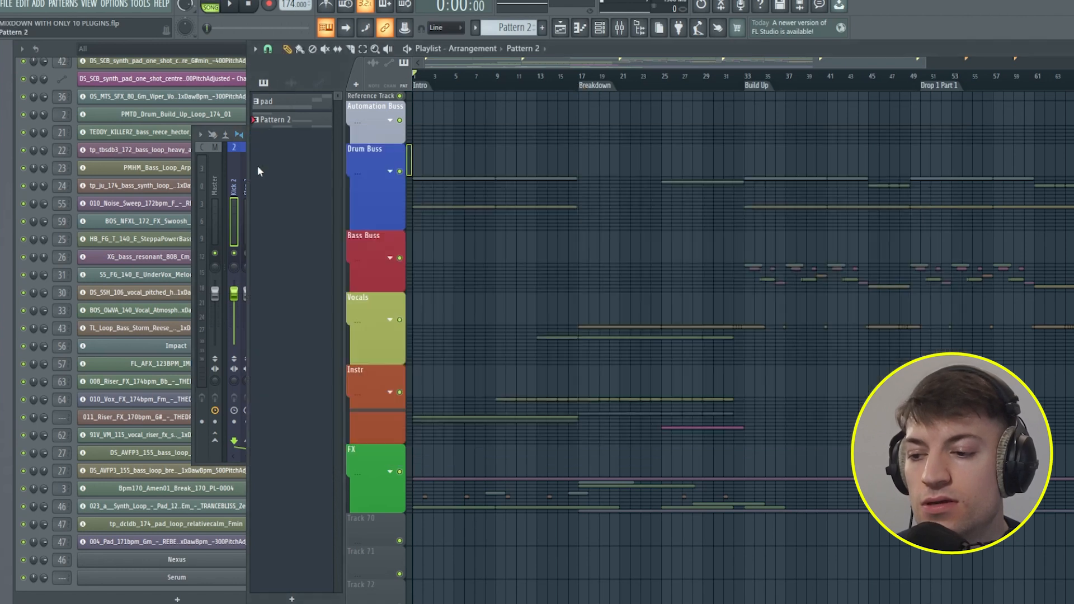
left_click(232, 212)
key("Left")
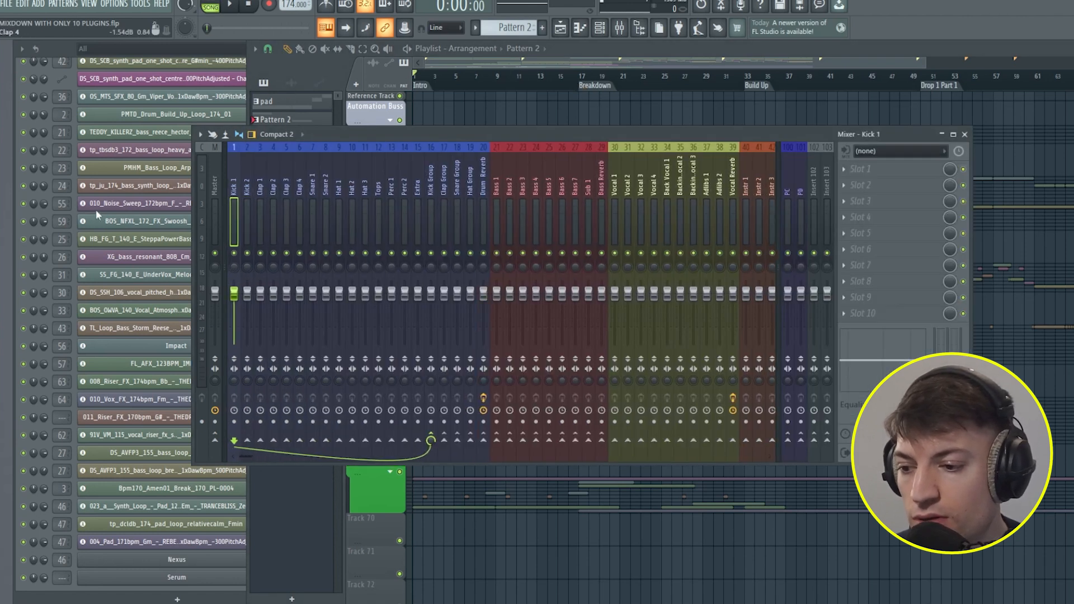
- Zoom the playlist timeline in on the Intro and Breakdown sections and move the mixer window further aside
left_click(521, 59)
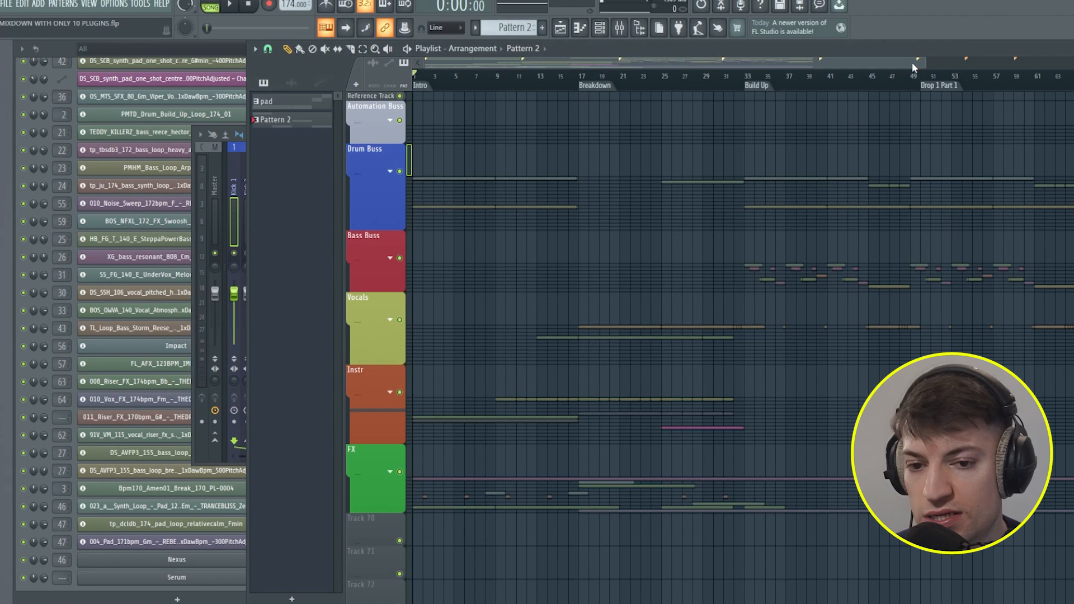
left_click_drag(925, 62, 674, 62)
left_click(237, 202)
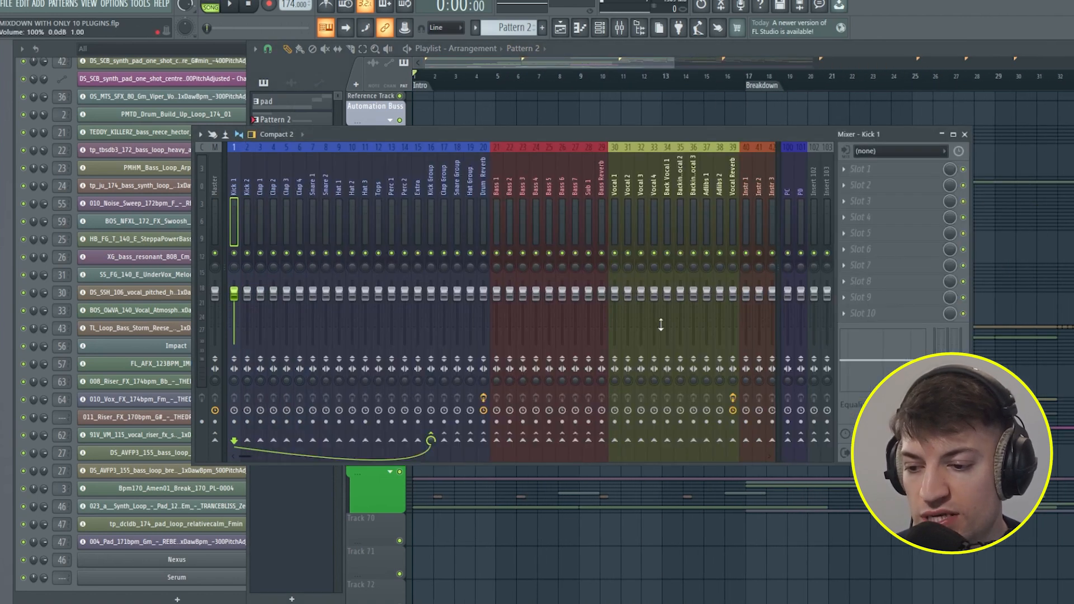
left_click_drag(485, 135, 540, 143)
left_click(279, 118)
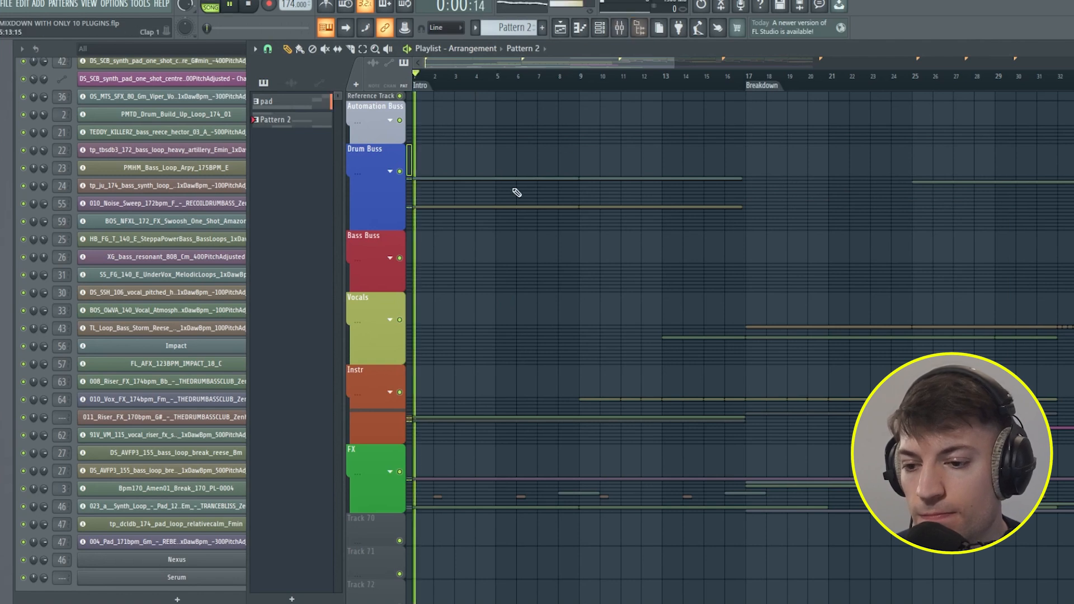
- Solo the Drum Buss group in the playlist, restore the other groups and start playback
left_click(400, 172, "ctrl")
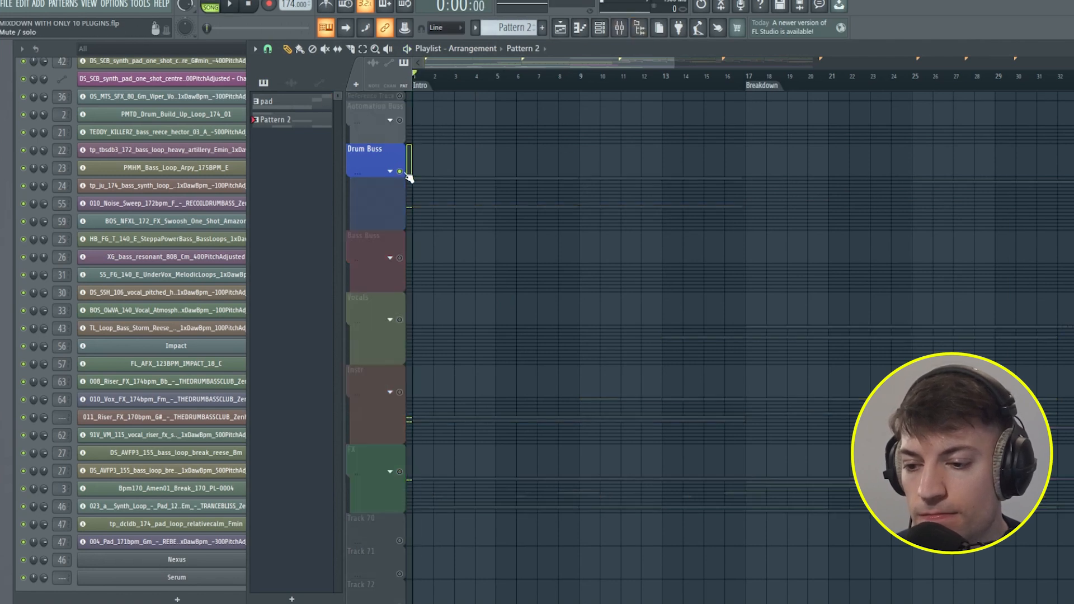
left_click(400, 171, "ctrl")
key("space")
- Expand the Drum Buss group in the playlist and zoom in on its intro clips
scroll(405, 175, "down", 4)
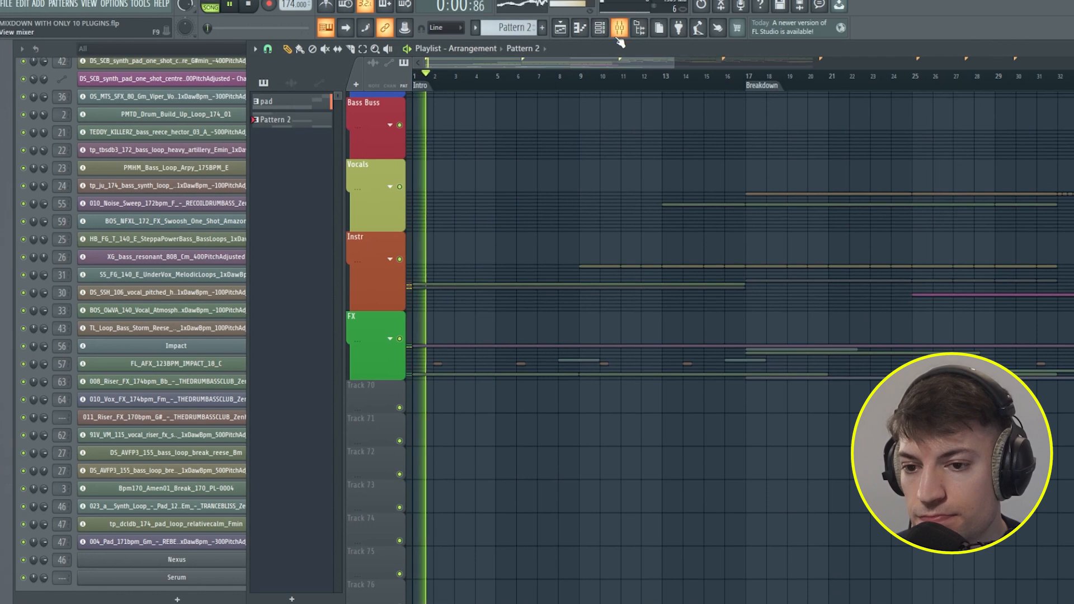
key("F9")
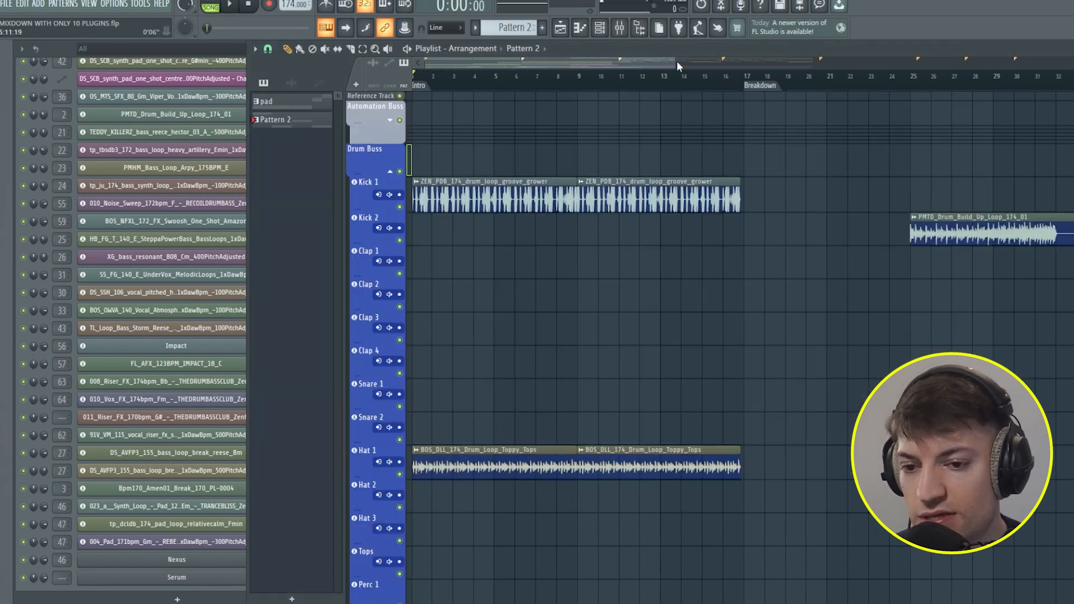
left_click_drag(675, 62, 326, 88)
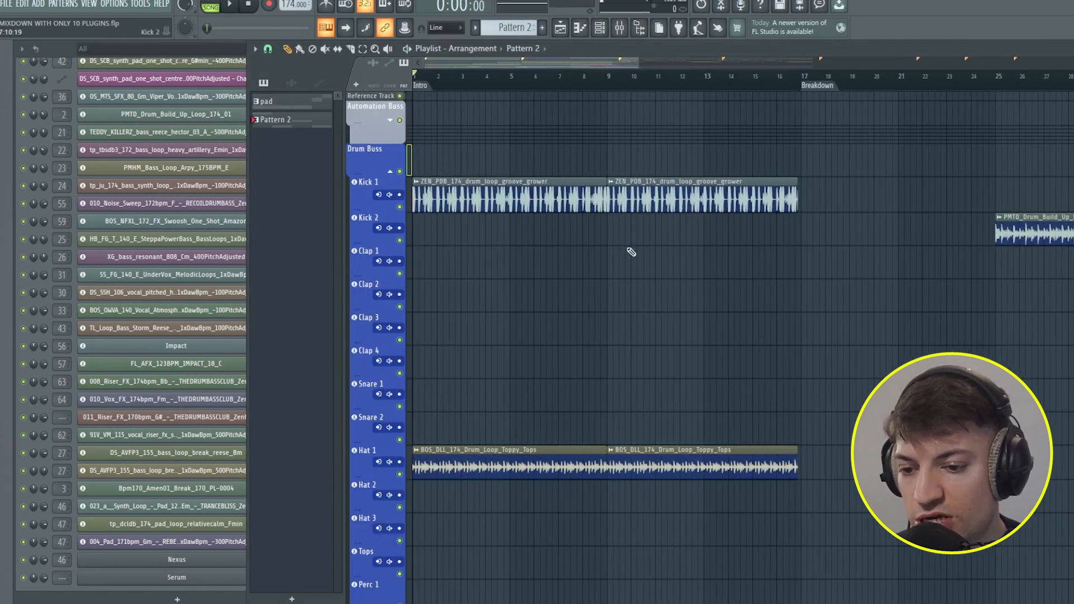
- Select the Kick Group track in the mixer and solo it
left_click(619, 27)
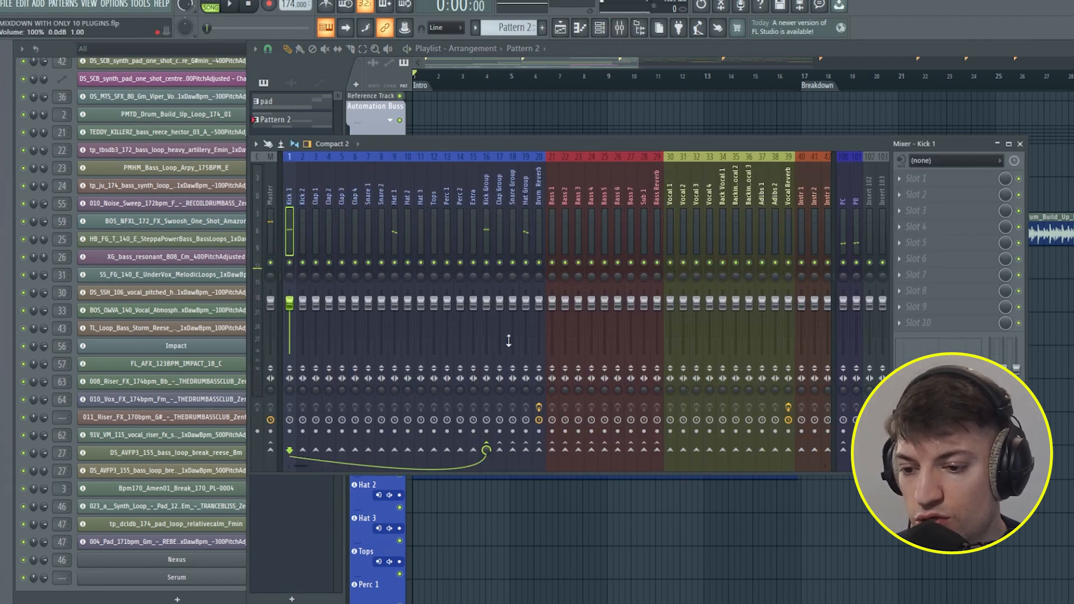
left_click(482, 224)
left_click(493, 236)
left_click(475, 238)
left_click(484, 238)
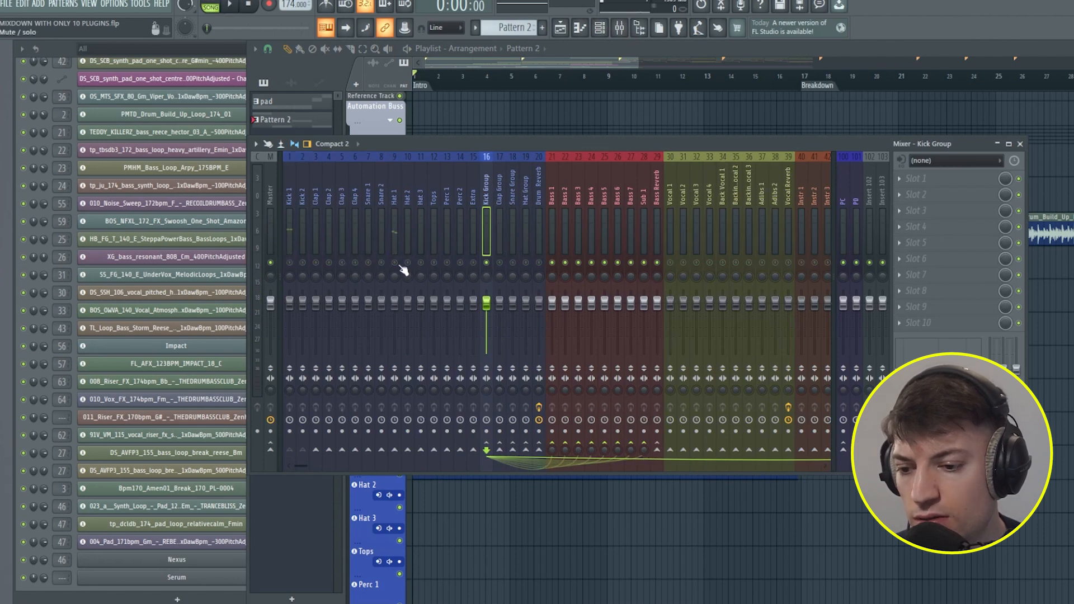
- Play the intro drums and compare the level meters of Kick 1 and the Kick Group in the mixer
key("space")
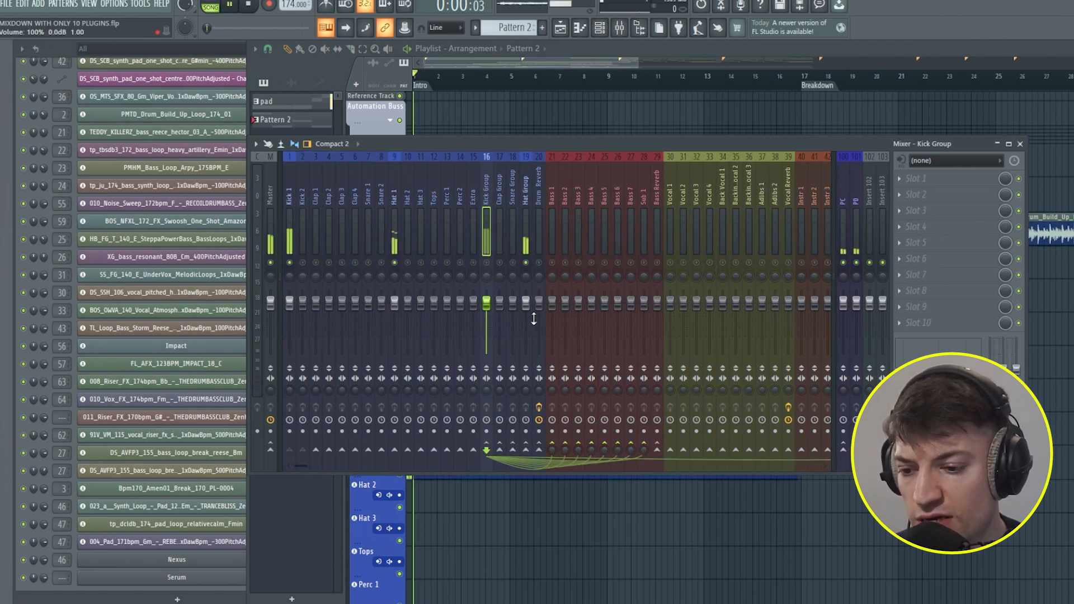
key("space")
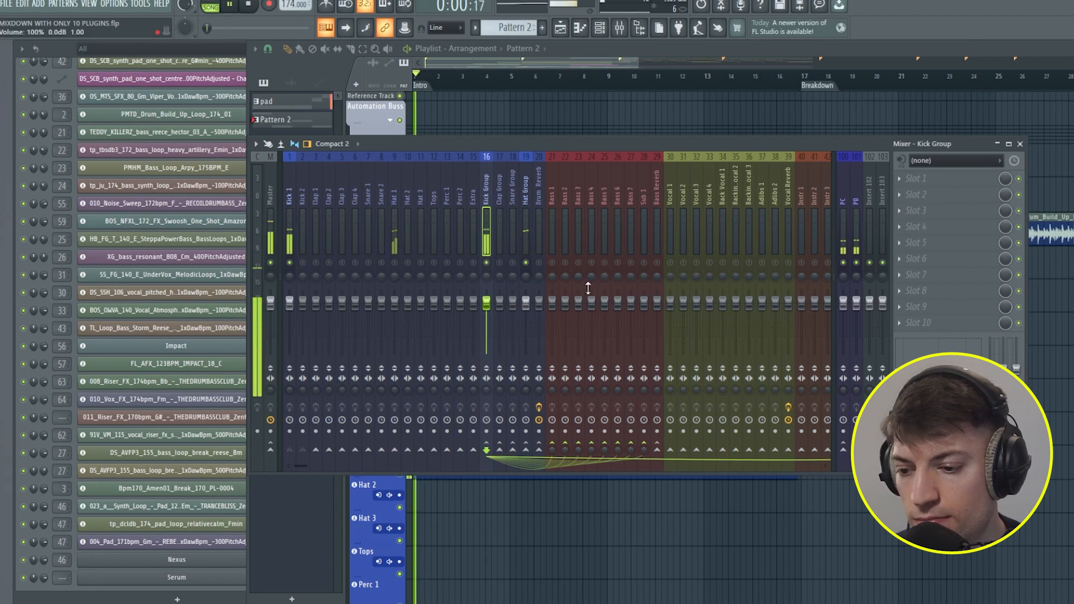
left_click(291, 236)
left_click(487, 246)
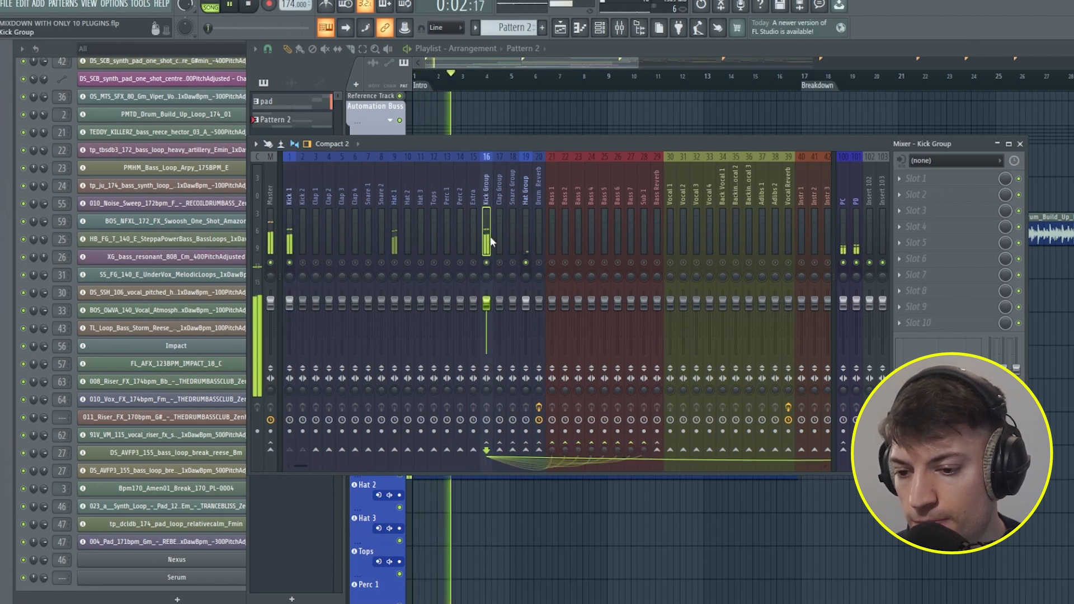
key("space")
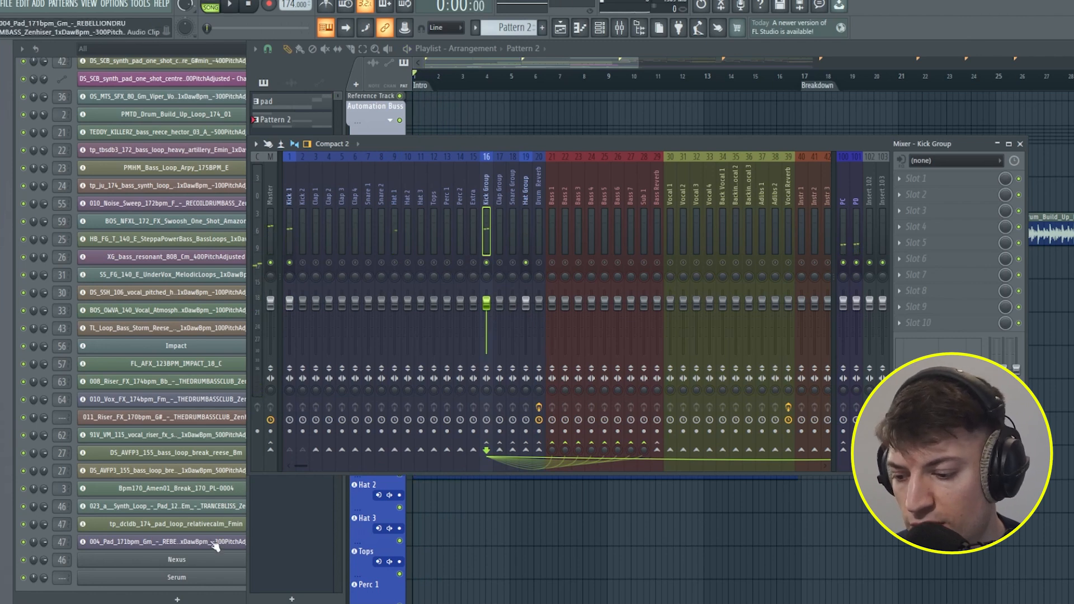
- Move the mixer and playlist aside to uncover the channel rack and bring up its first channels
left_click_drag(429, 149, 528, 148)
left_click_drag(249, 166, 318, 163)
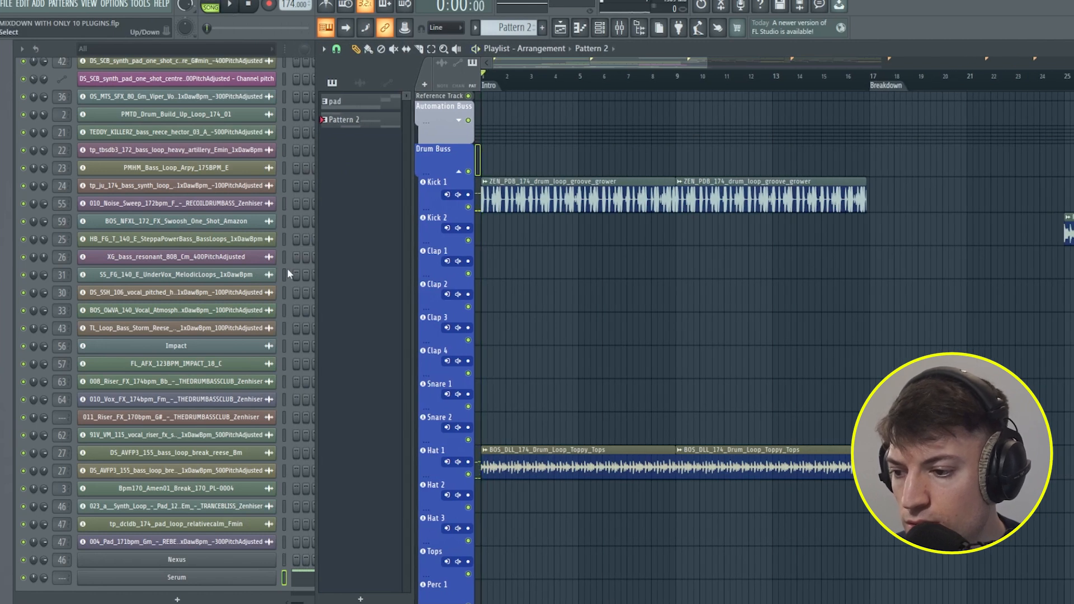
scroll(297, 269, "up", 6)
key("space")
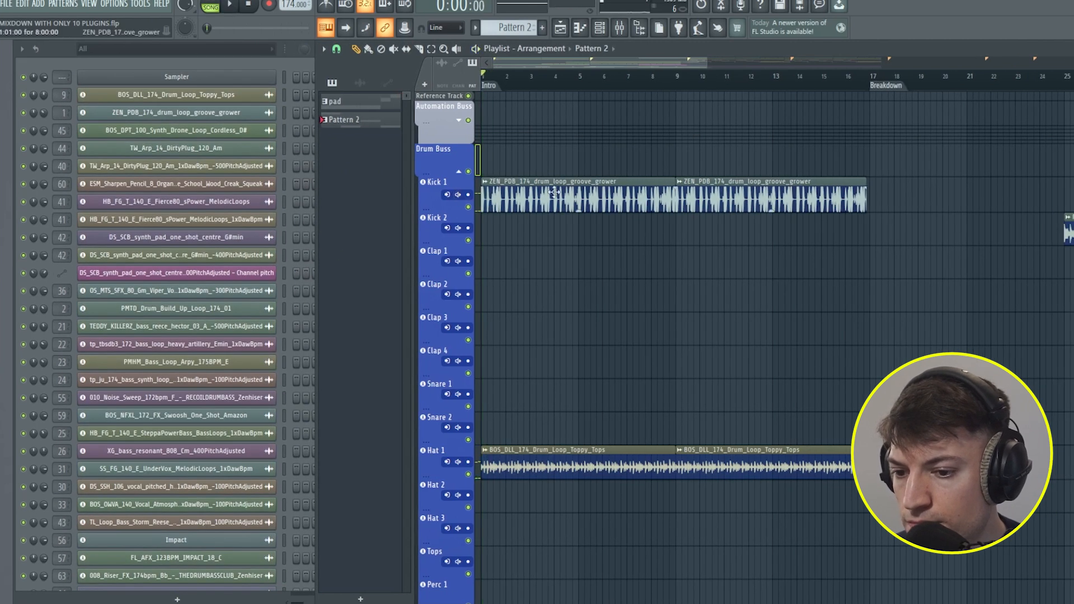
- Show the audio clips in the playlist's picker and set the ZEN_PDB_174_drum_loop_groove_grower channel volume to 33%
left_click(360, 83)
key("space")
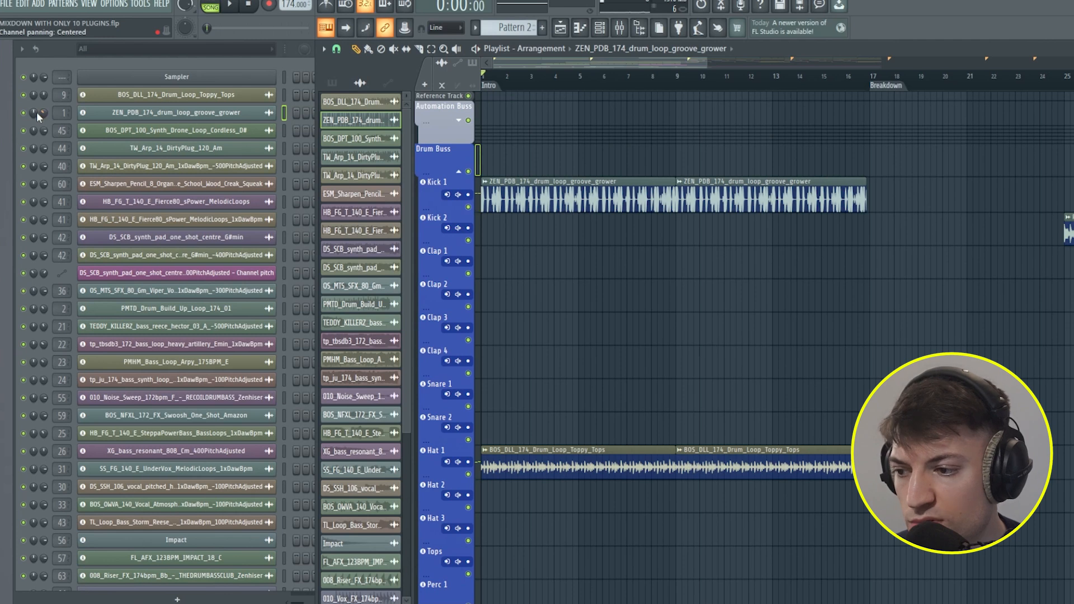
left_click(43, 113)
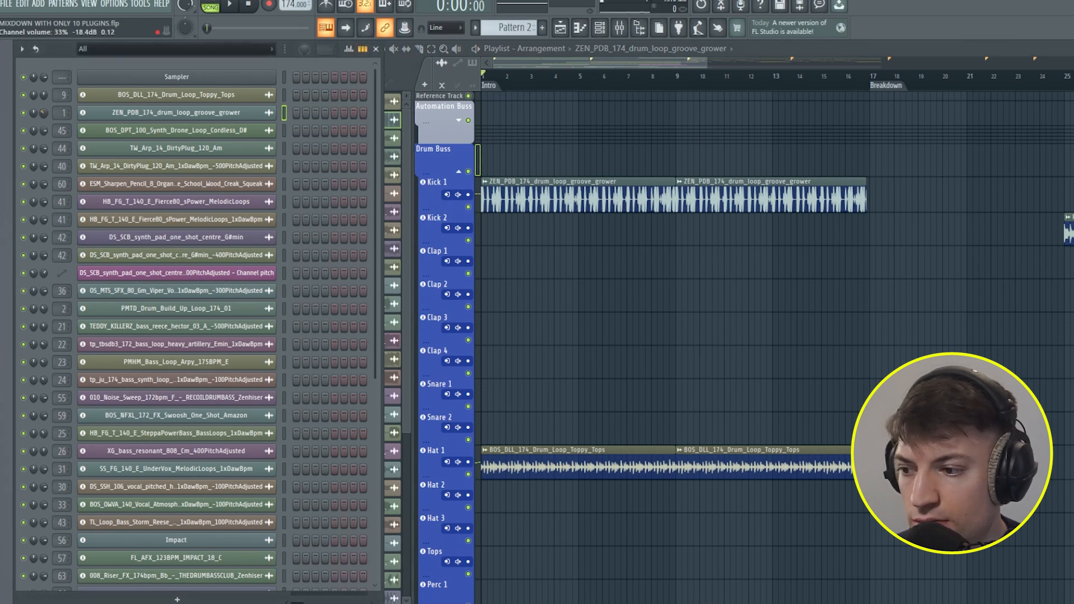
- Place the mixer beside the channel rack and play the intro to check the adjusted kick loop's level
left_click(619, 28)
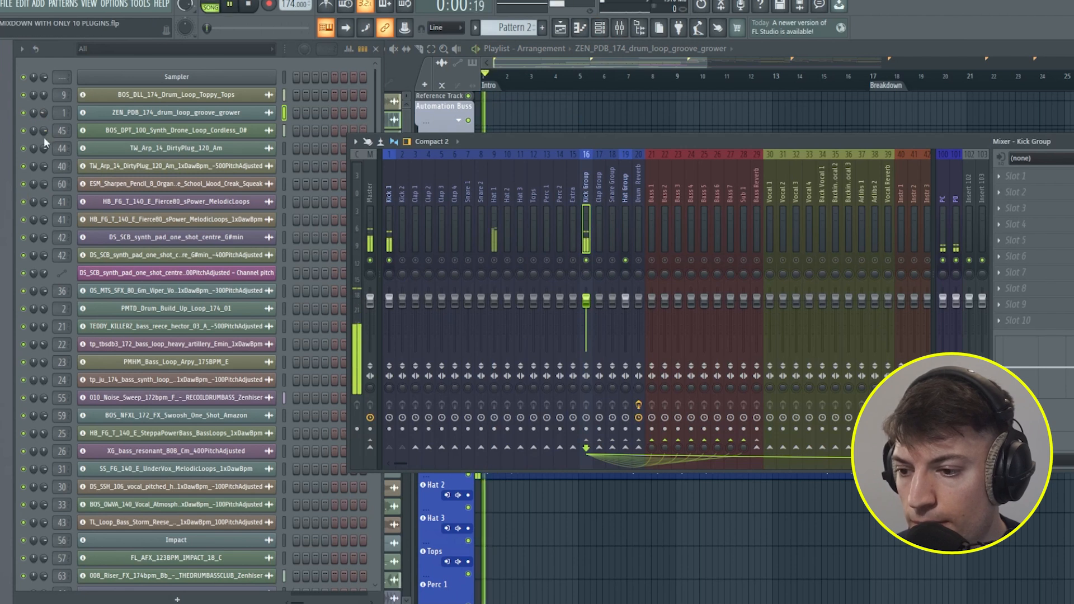
left_click_drag(467, 145, 506, 139)
key("space")
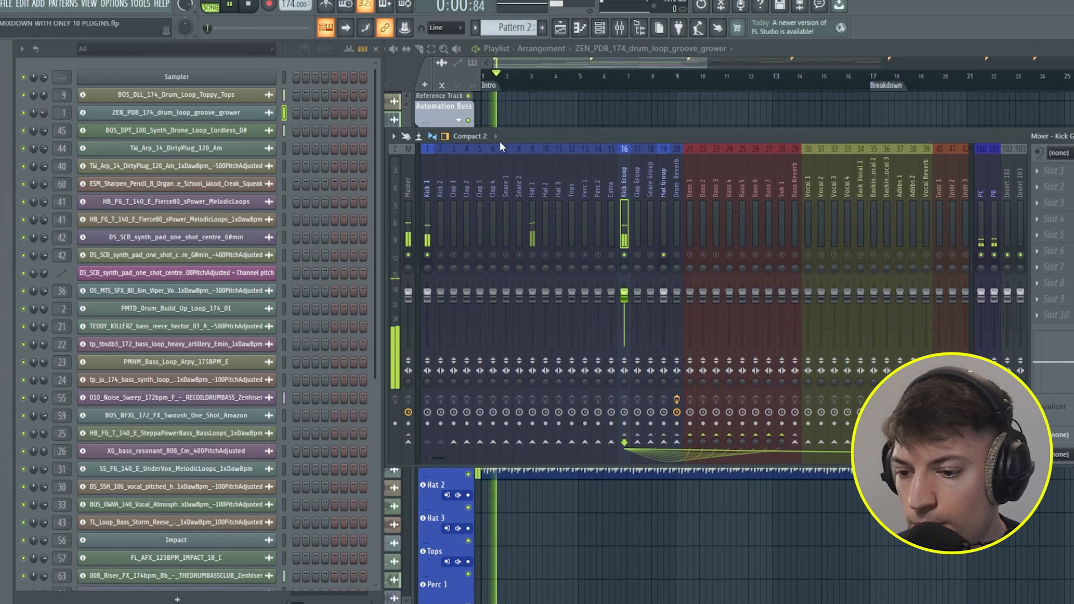
key("space")
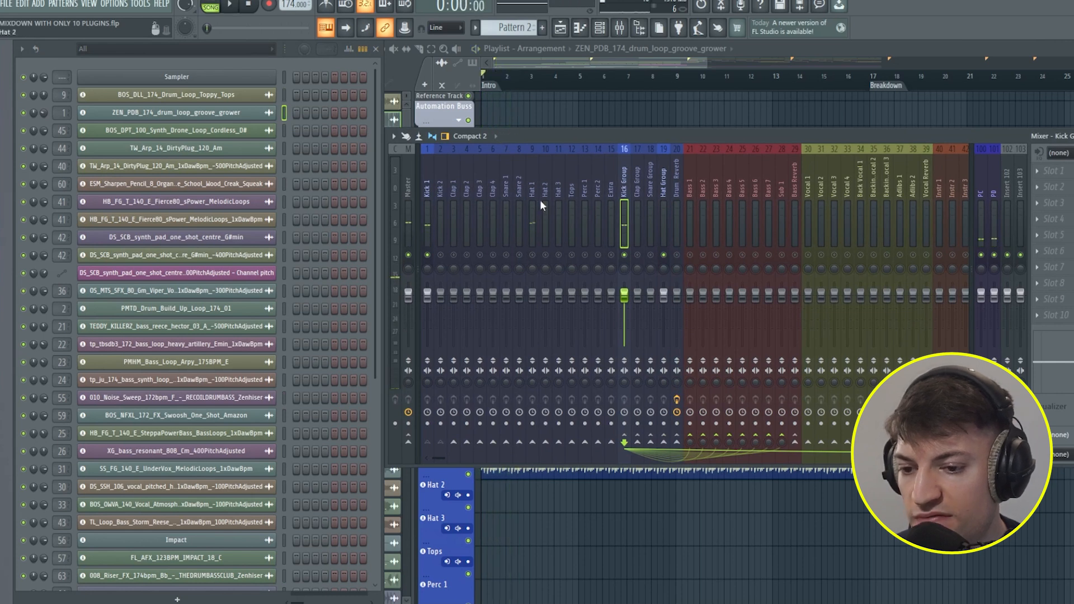
- Select the BOS_DLL_174_Drum_Loop_Toppy_Tops channel of the Hat 1 track and set its volume to 28%
left_click(530, 61)
scroll(541, 304, "down", 2)
left_click(63, 96)
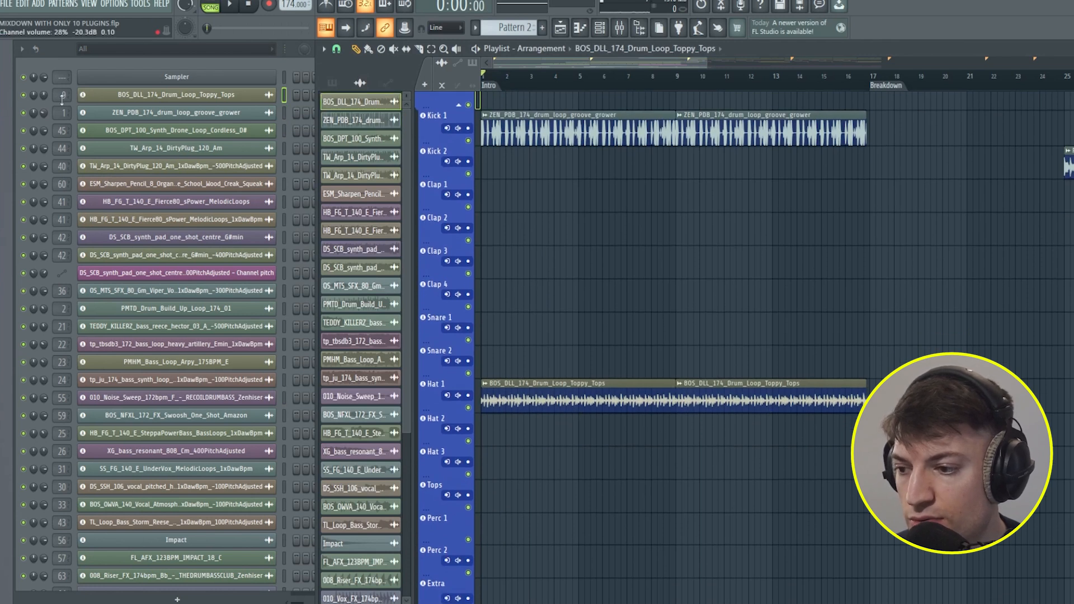
- Set the BOS_DLL_174_Drum_Loop_Toppy_Tops channel volume to 35% while the intro plays with the mixer shown
left_click_drag(42, 98, 42, 105)
key("space")
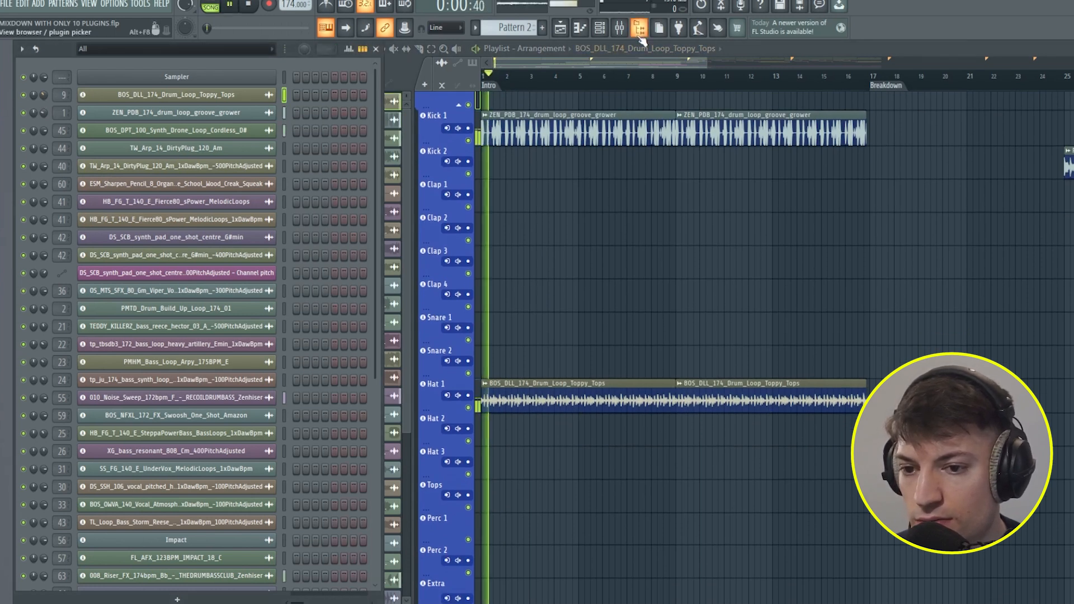
left_click(639, 30)
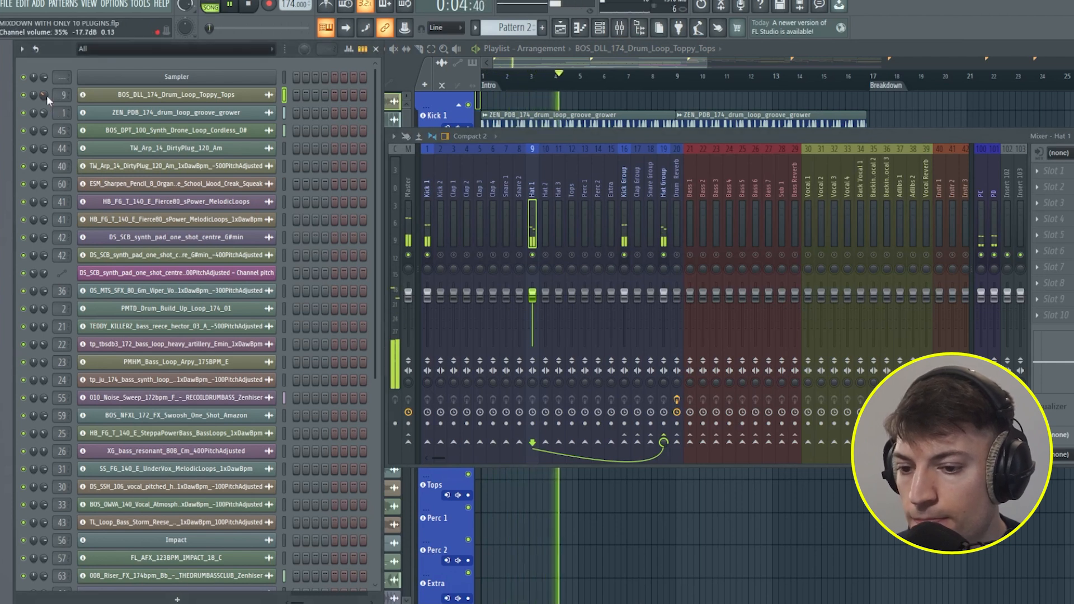
- Move the mixer over the channel rack and compare the Kick Group, Hat Group and Master levels during playback
left_click_drag(572, 139, 333, 114)
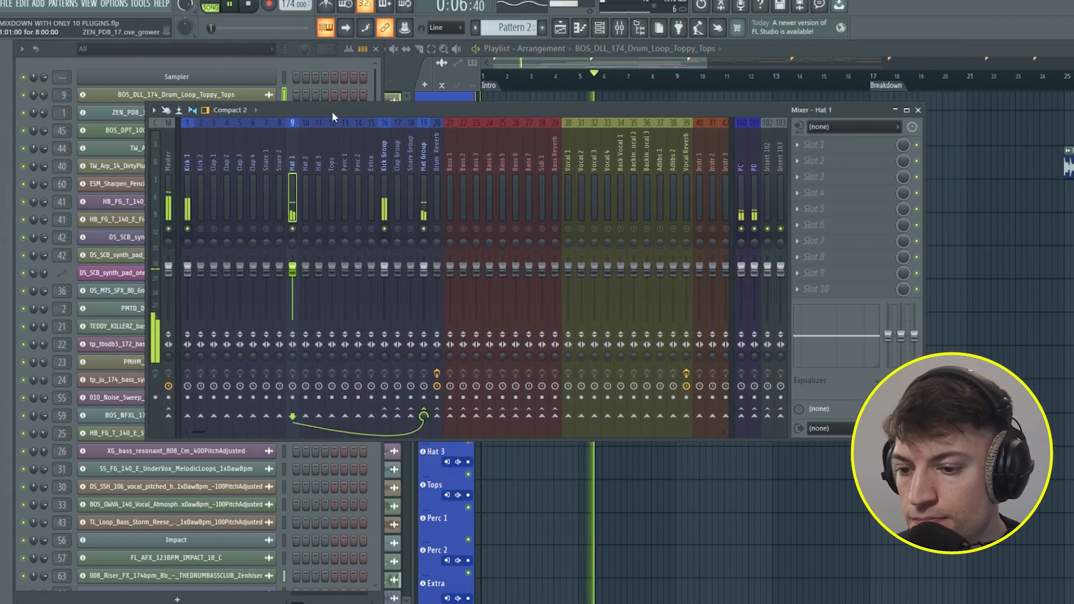
left_click(385, 181)
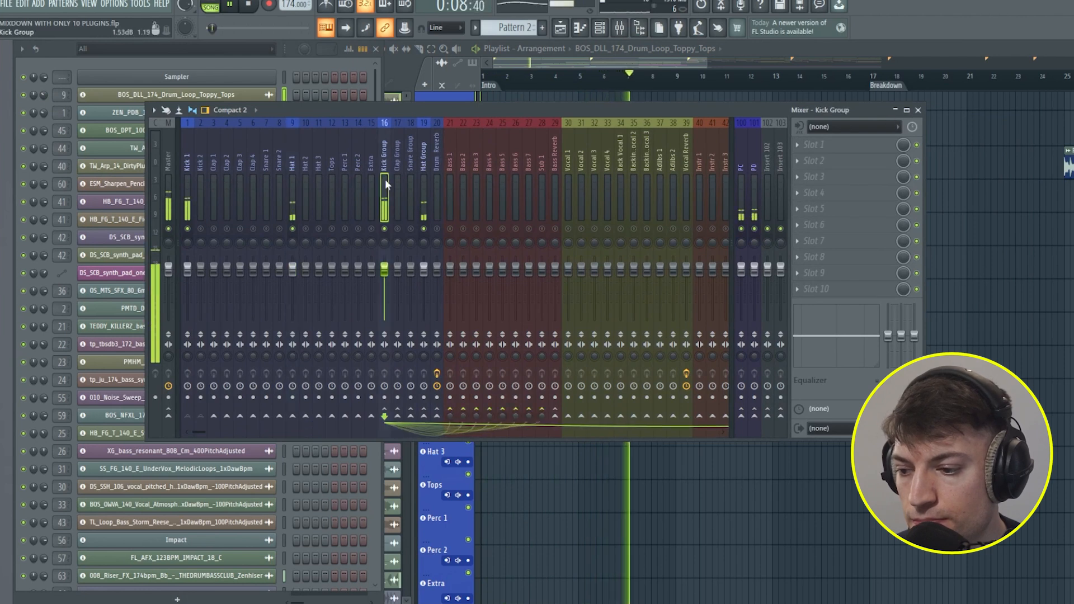
left_click(169, 189)
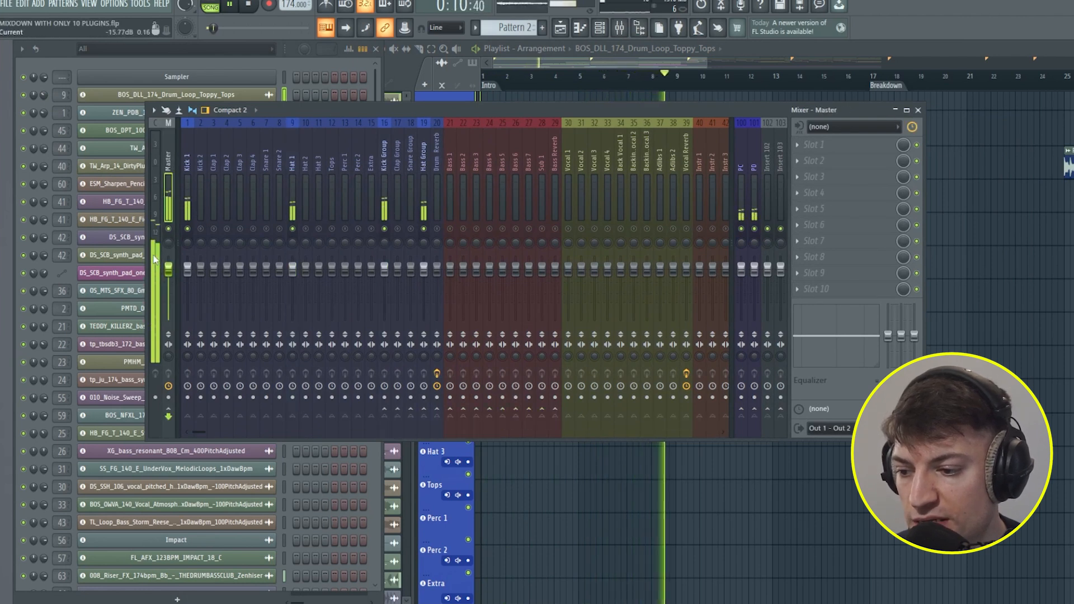
left_click(433, 191)
left_click(385, 193)
key("space")
- Replay the intro briefly and inspect the Kick Group and Drum Buss levels across the mixer
left_click_drag(432, 200, 384, 207)
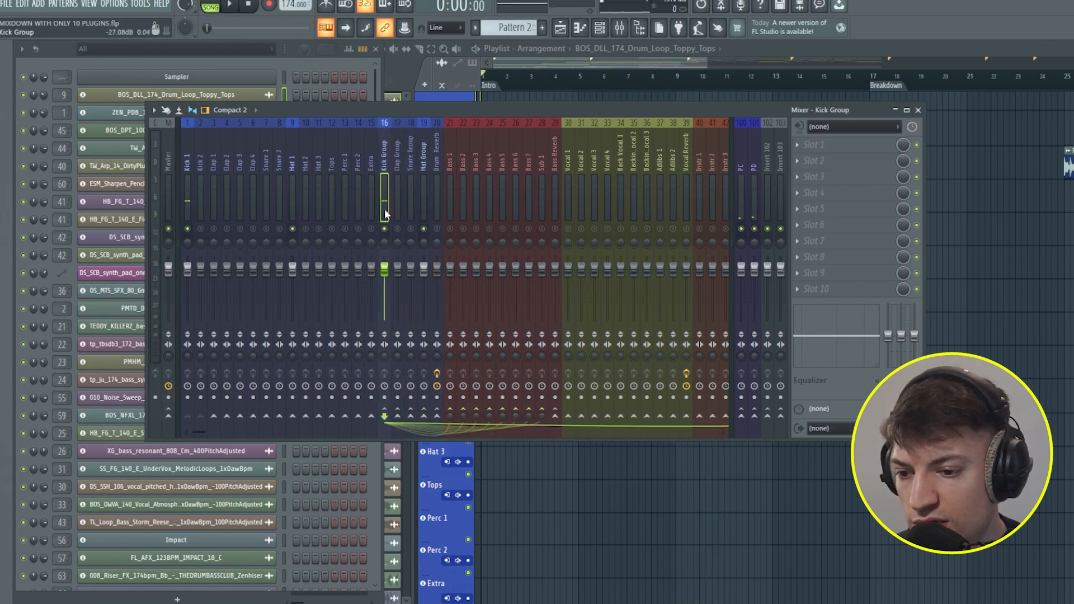
key("space")
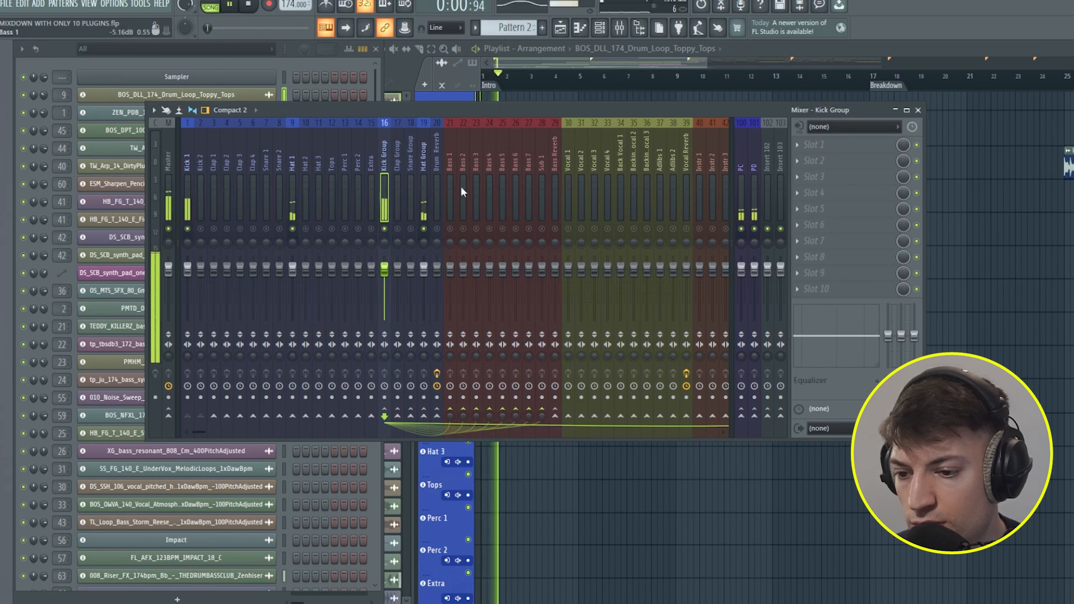
key("space")
left_click(554, 187)
scroll(719, 183, "down", 9)
left_click(604, 187)
left_click(472, 189)
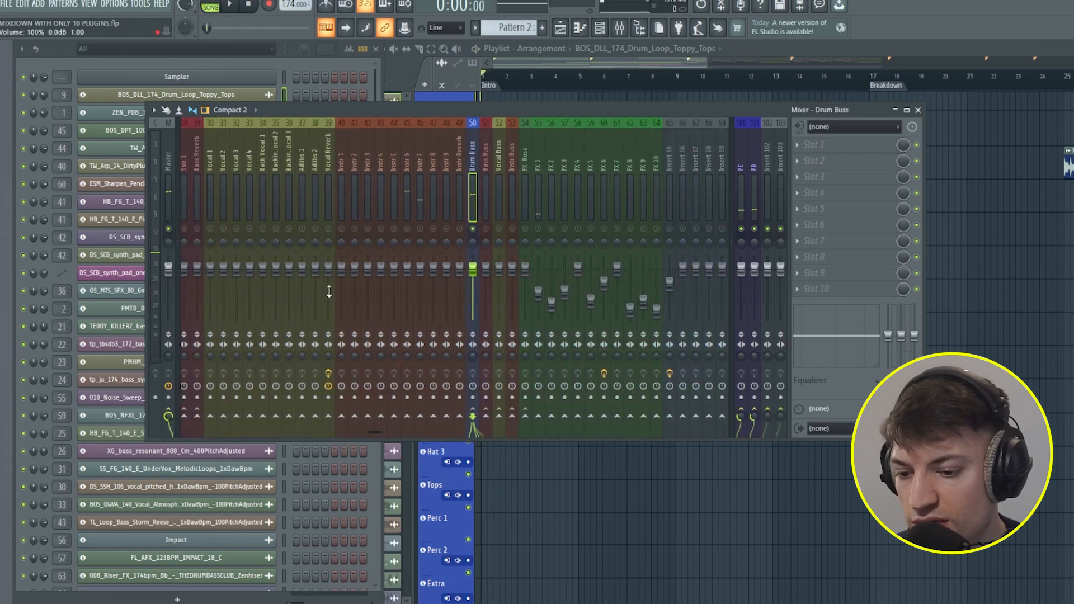
left_click_drag(179, 207, 72, 198)
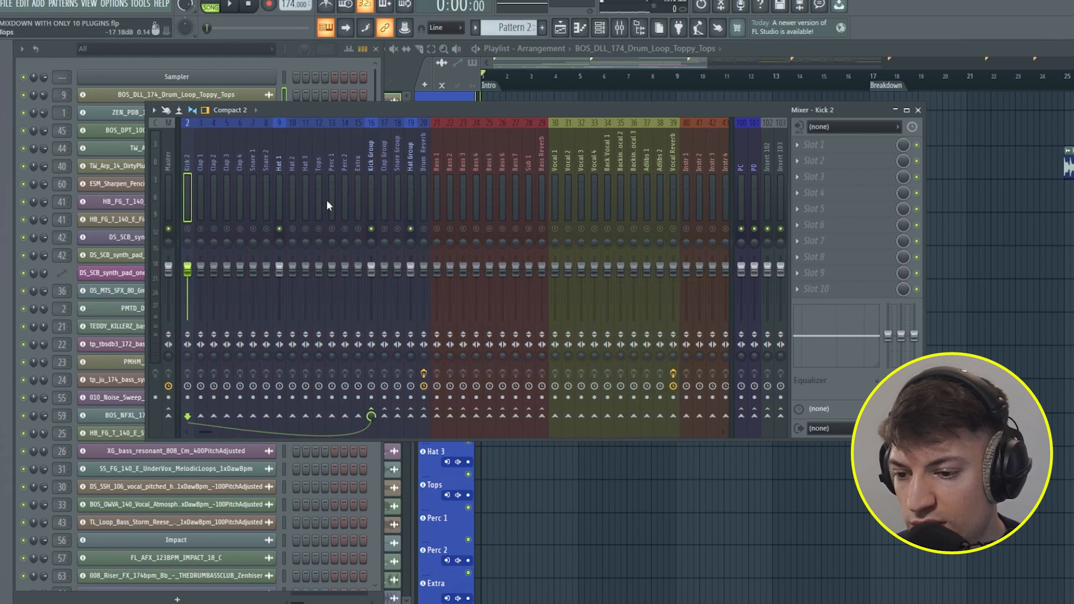
- Play the intro and compare the Master level with the Hat Group muted and unmuted
left_click(169, 184)
key("space")
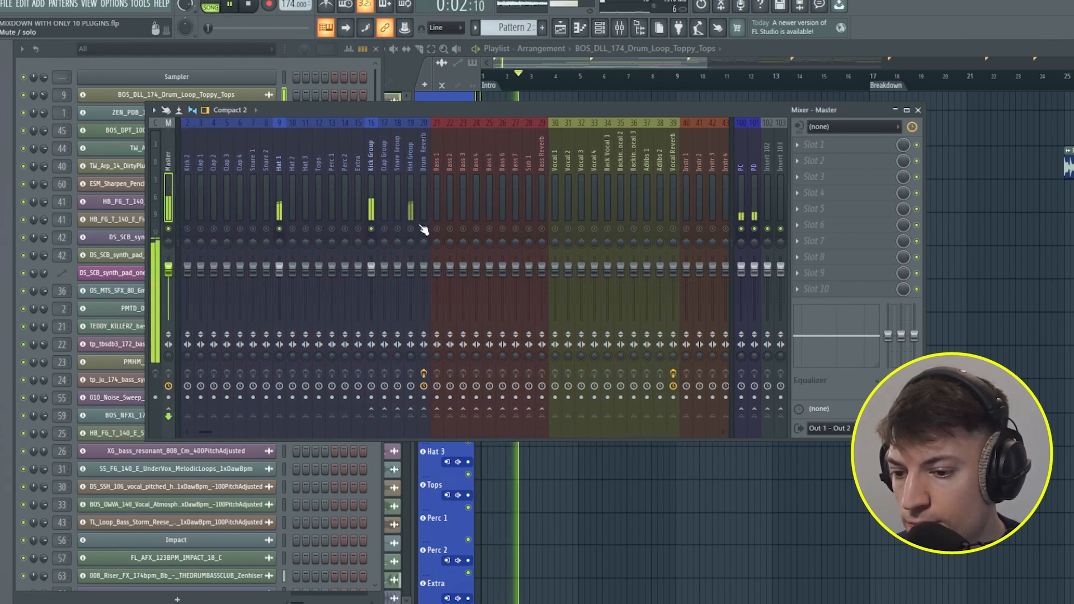
key("space")
key("space")
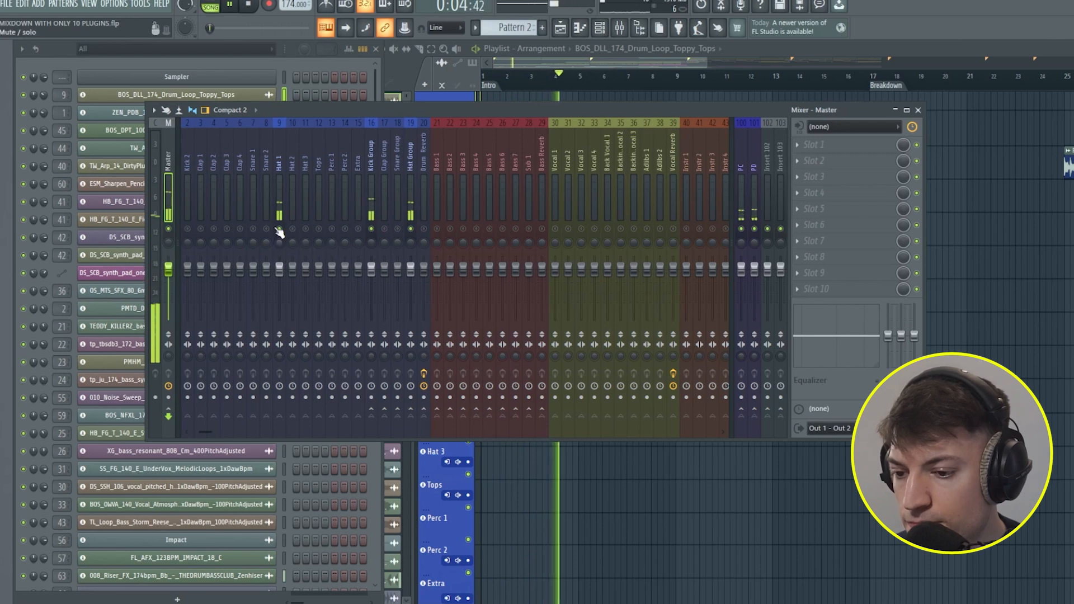
- Lower the Hat 1 mixer fader to 86% and check the Master level before stopping playback
left_click_drag(279, 270, 280, 278)
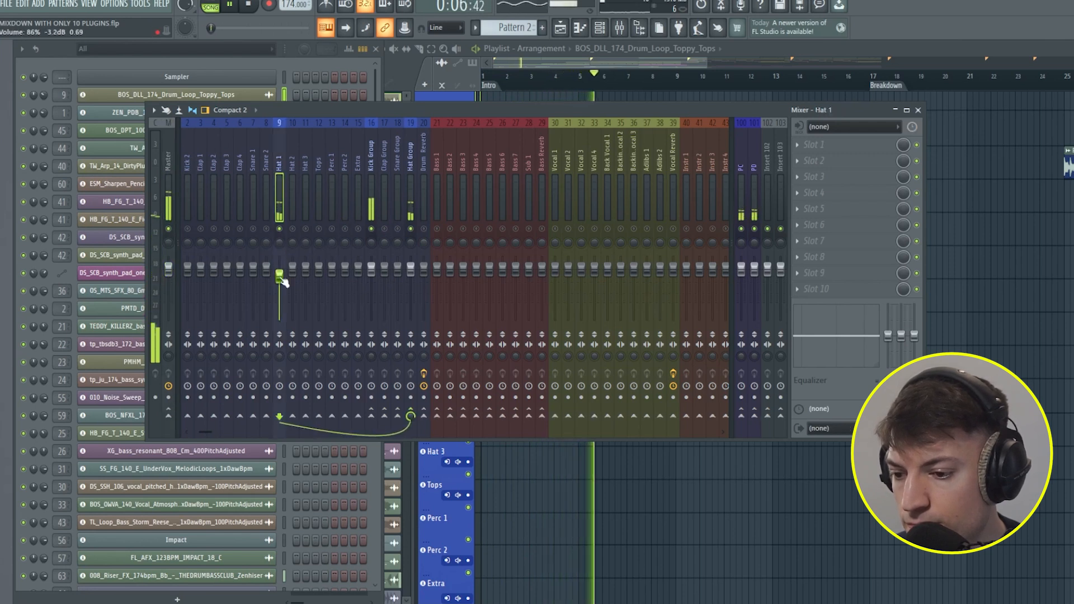
left_click(166, 201)
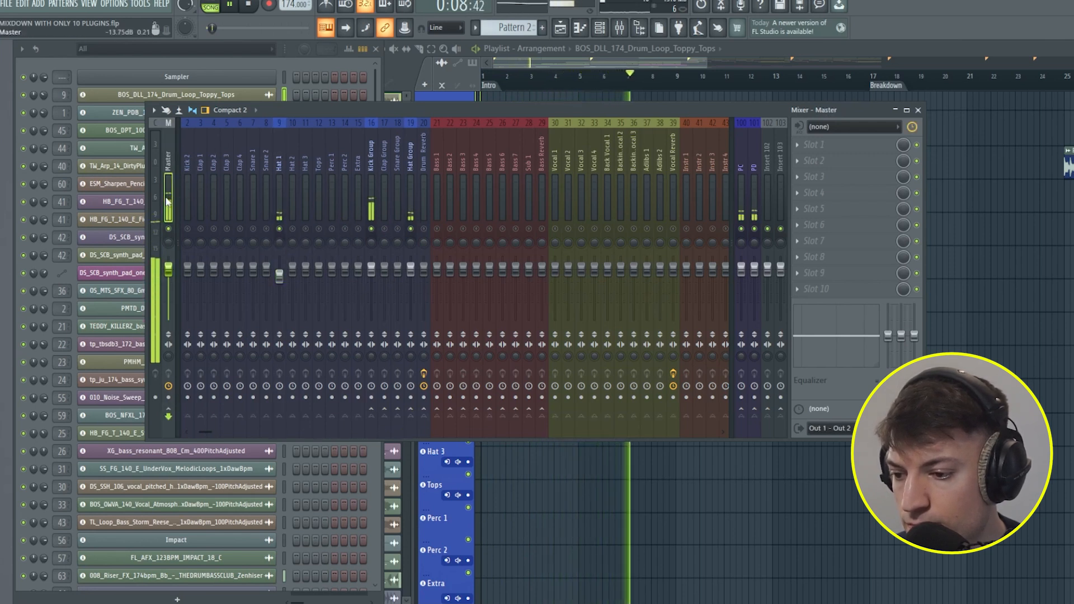
key("space")
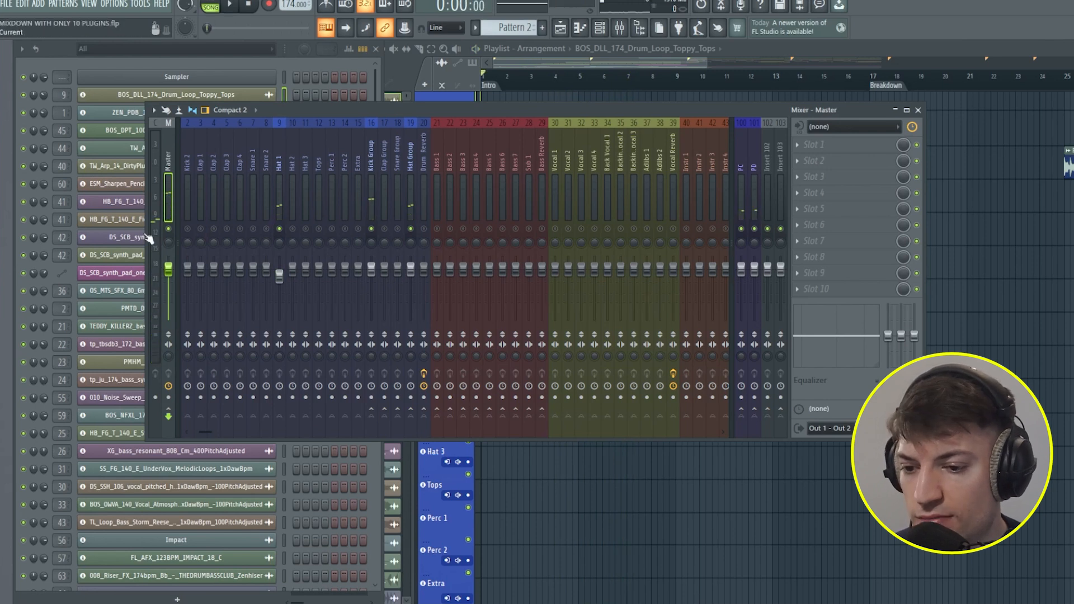
- Review the drum tracks in the playlist against their mixer tracks, starting from Hat 1
left_click(277, 200)
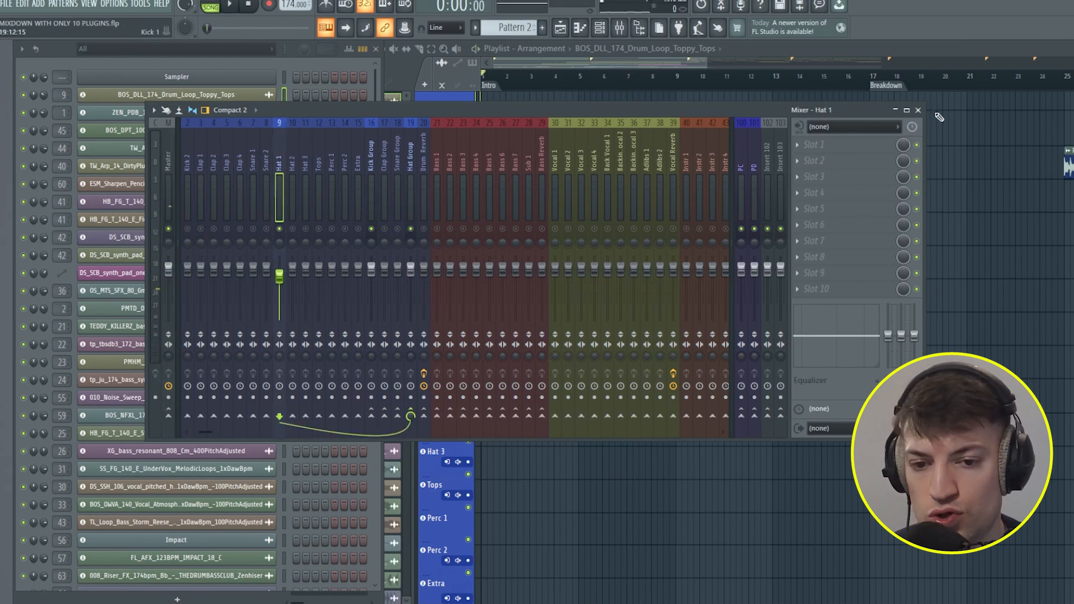
left_click(918, 110)
scroll(737, 306, "down", 4)
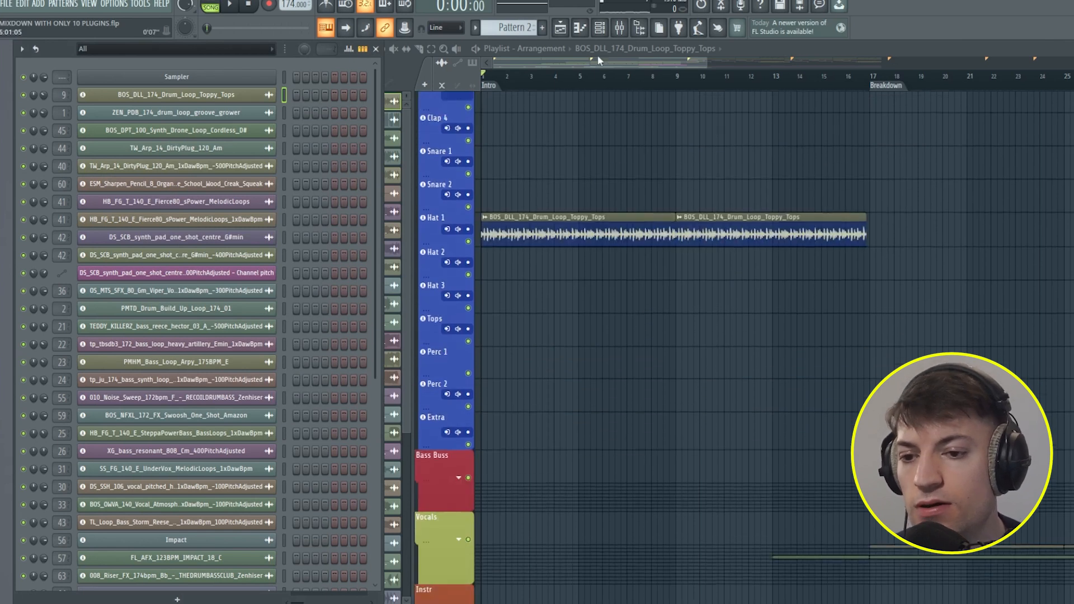
left_click(621, 30)
left_click_drag(307, 179, 446, 187)
left_click_drag(551, 181, 1, 179)
left_click(305, 196)
left_click(918, 110)
scroll(872, 185, "up", 8)
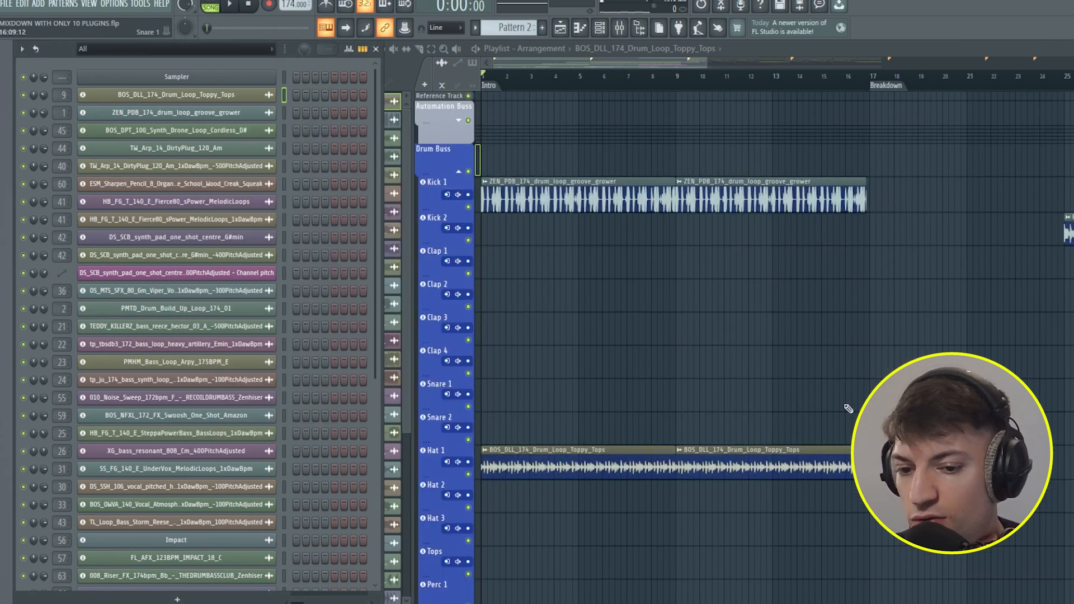
- Inspect the Kick 1, Hat Group and Clap Group tracks in the mixer, then return to the playlist
left_click(619, 27)
left_click(187, 198)
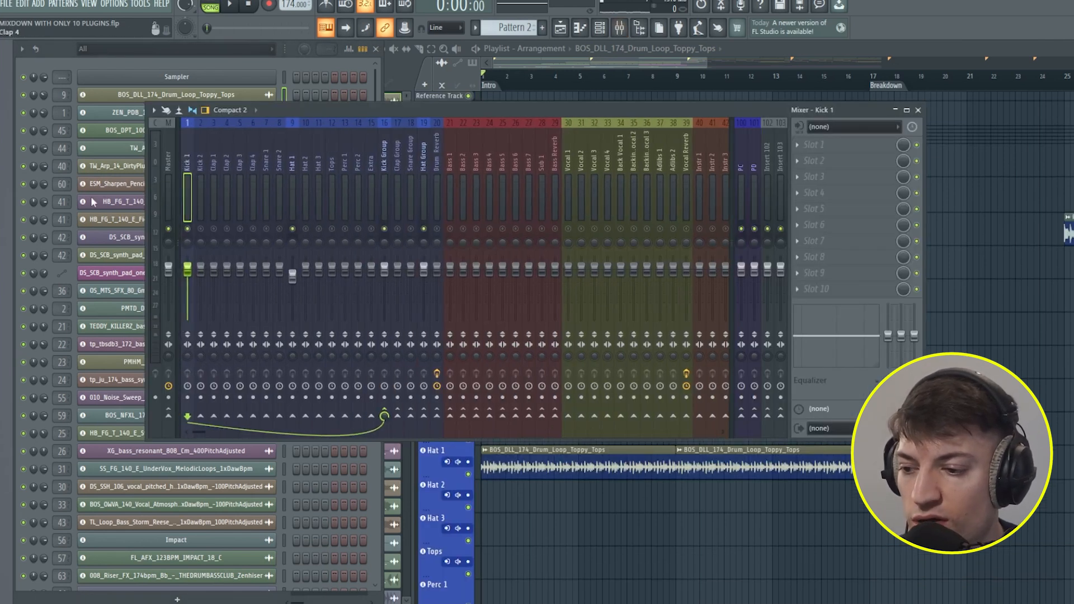
scroll(181, 203, "down", 1)
scroll(157, 203, "up", 1)
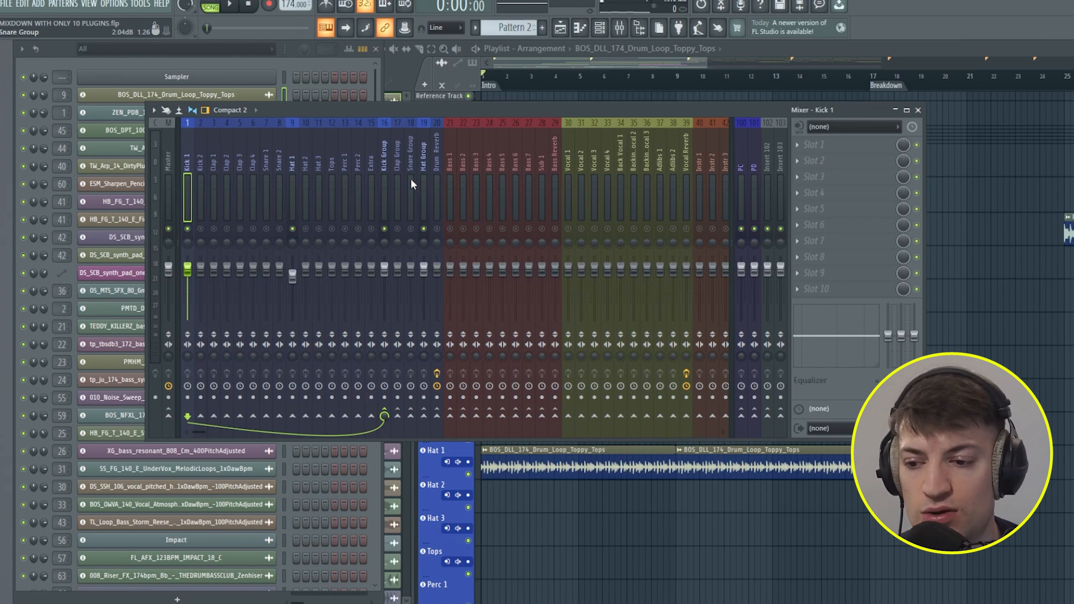
left_click(424, 190)
left_click(391, 190)
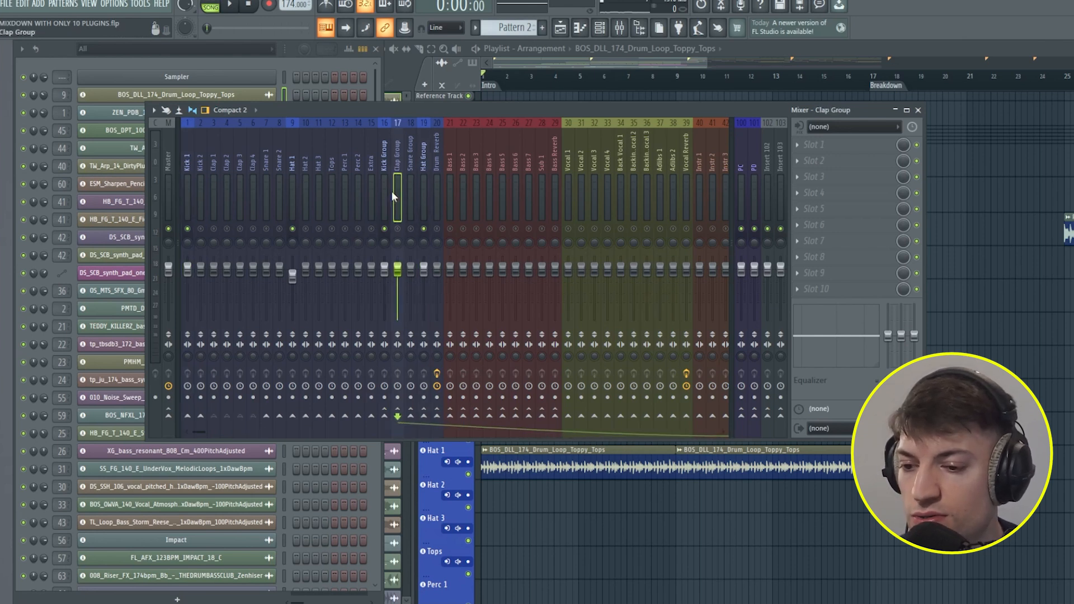
left_click(918, 111)
- Re-enable all mixer tracks and play the intro with the instrument and FX groups in view in the playlist
scroll(659, 271, "down", 15)
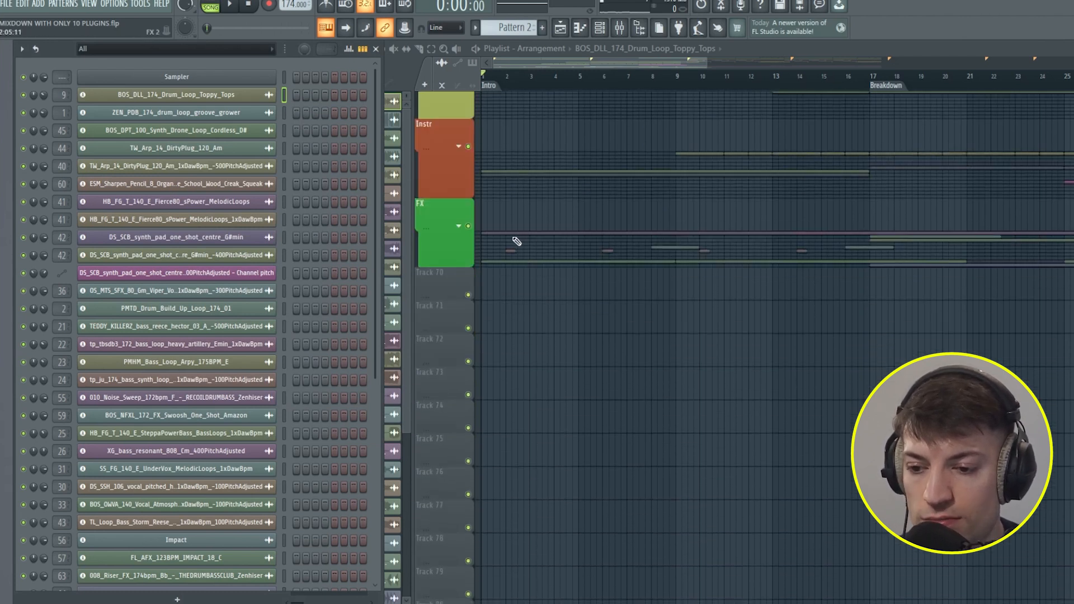
scroll(574, 184, "up", 4)
left_click(619, 27)
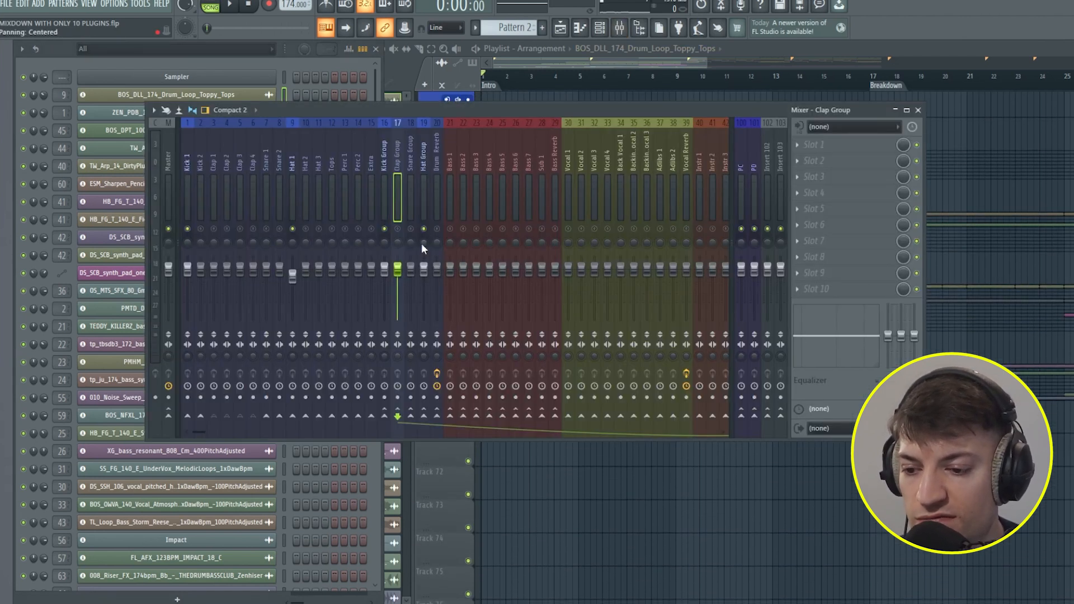
left_click(619, 28)
key("space")
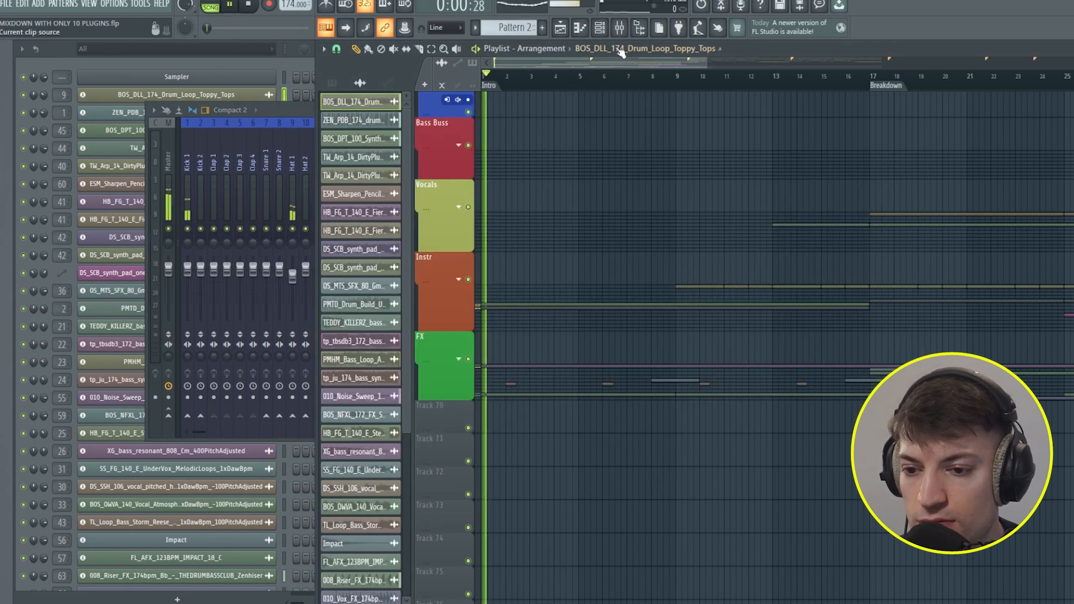
- Isolate the Instr 6 and Instr 7 mixer tracks and lower both faders to about 54%
left_click(619, 28)
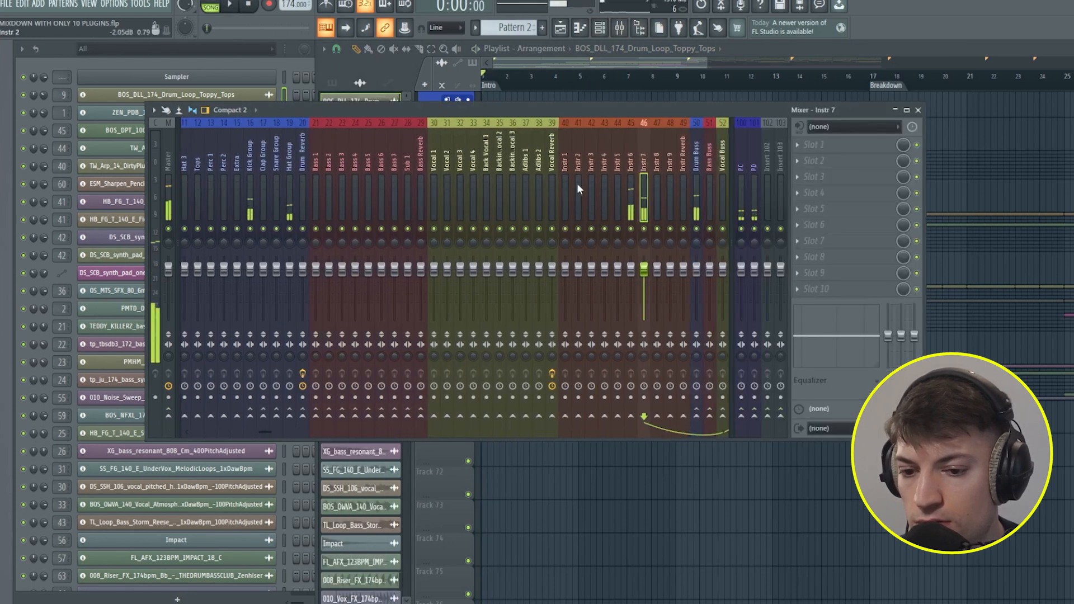
key("space")
key("space")
left_click(646, 213)
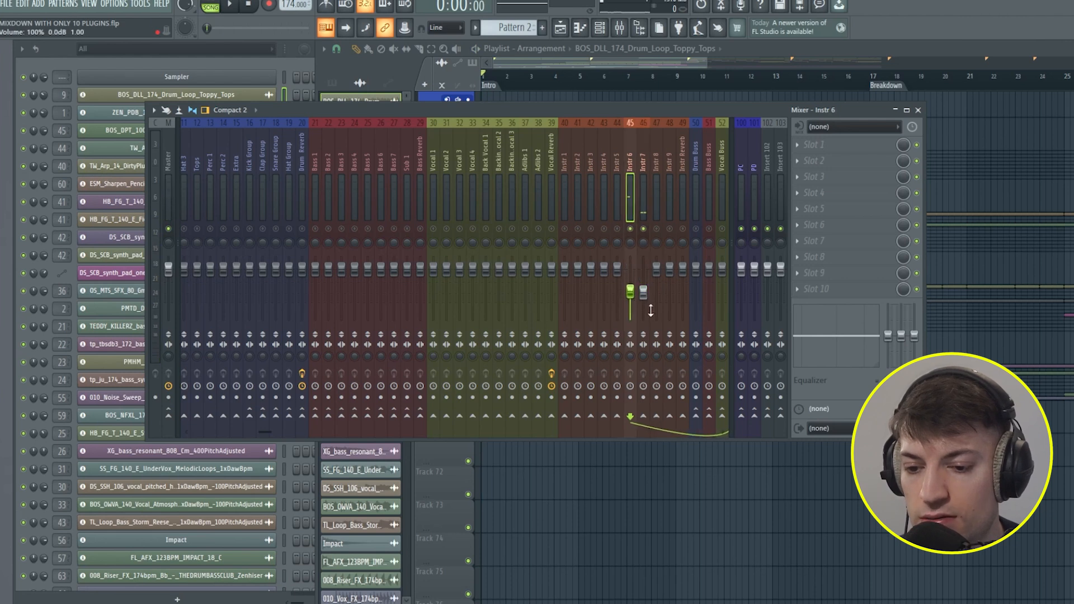
- Return to the drum tracks in the playlist, reactivate all mixer tracks and play the intro from the start
left_click(485, 76)
scroll(548, 214, "up", 7)
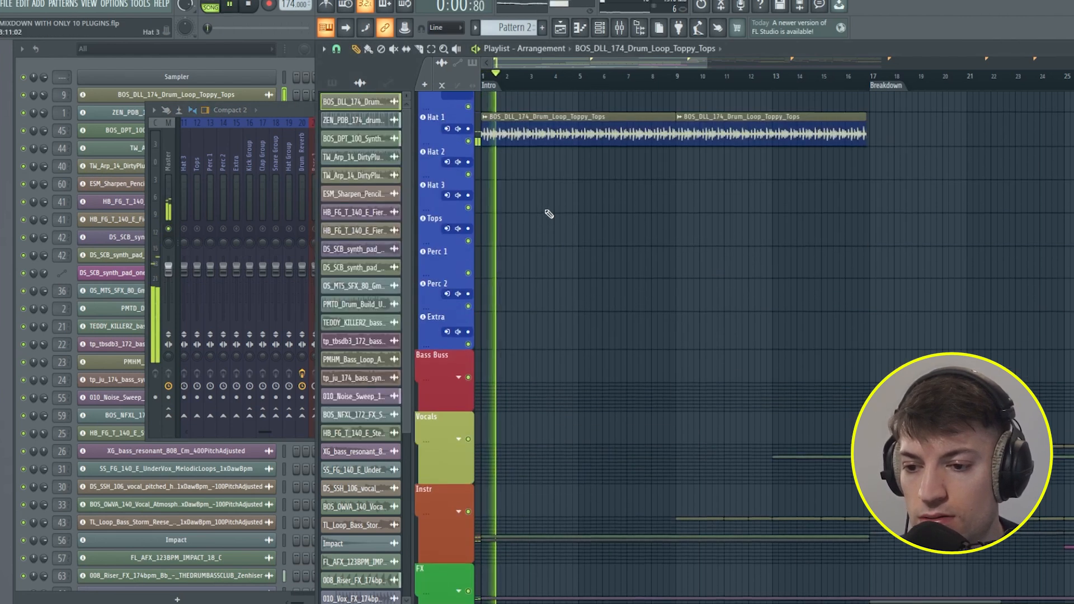
scroll(481, 320, "up", 5)
left_click(619, 28)
key("space")
right_click(632, 229)
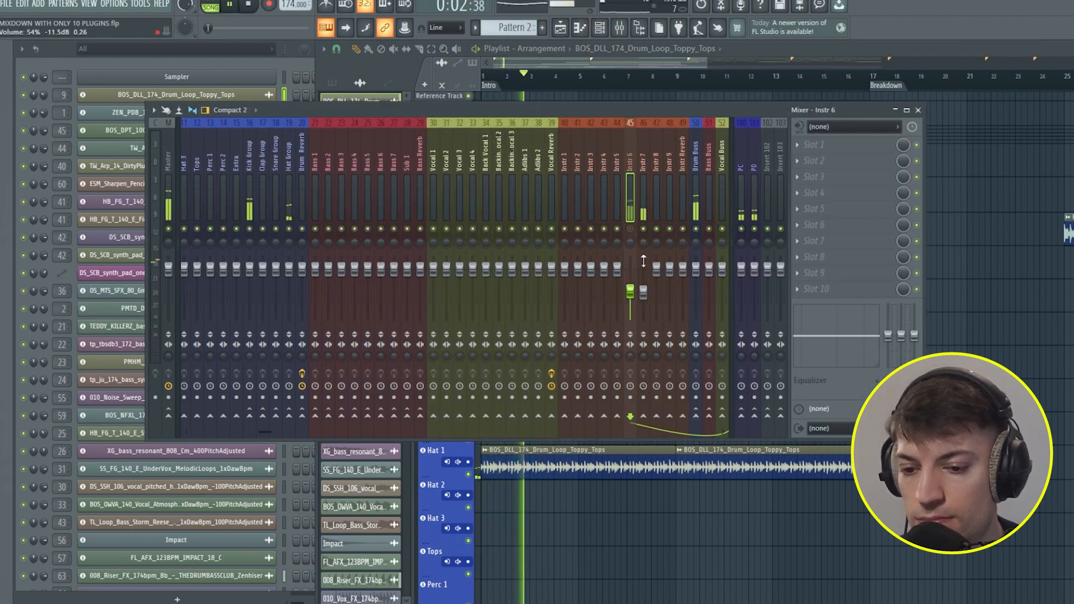
- Rebalance the two instrument tracks during playback by raising the Instr 6 fader and setting Instr 7 below it
left_click(646, 222)
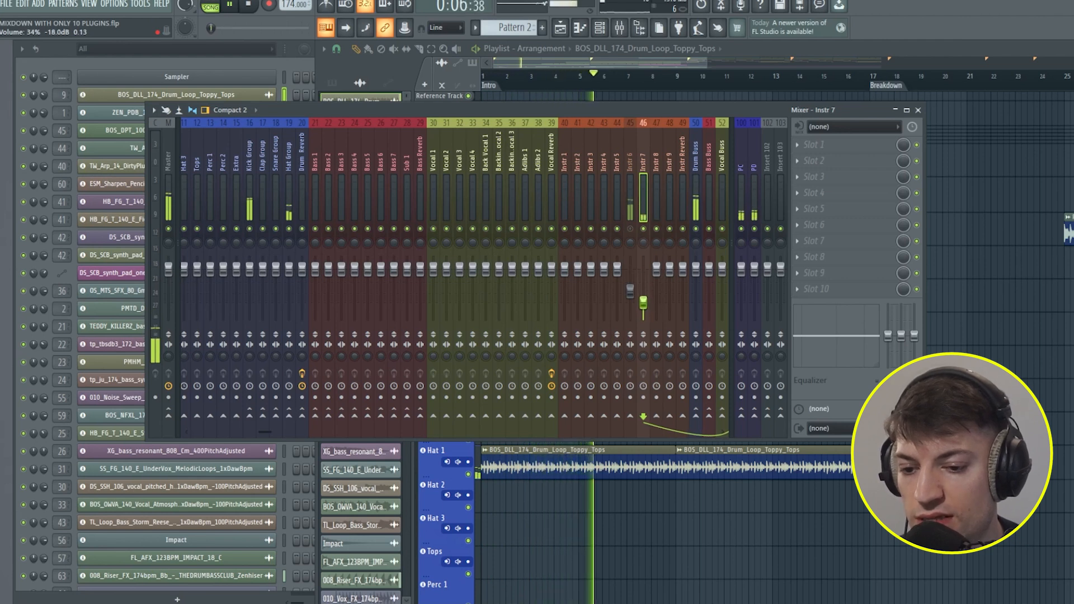
left_click_drag(637, 296, 638, 286)
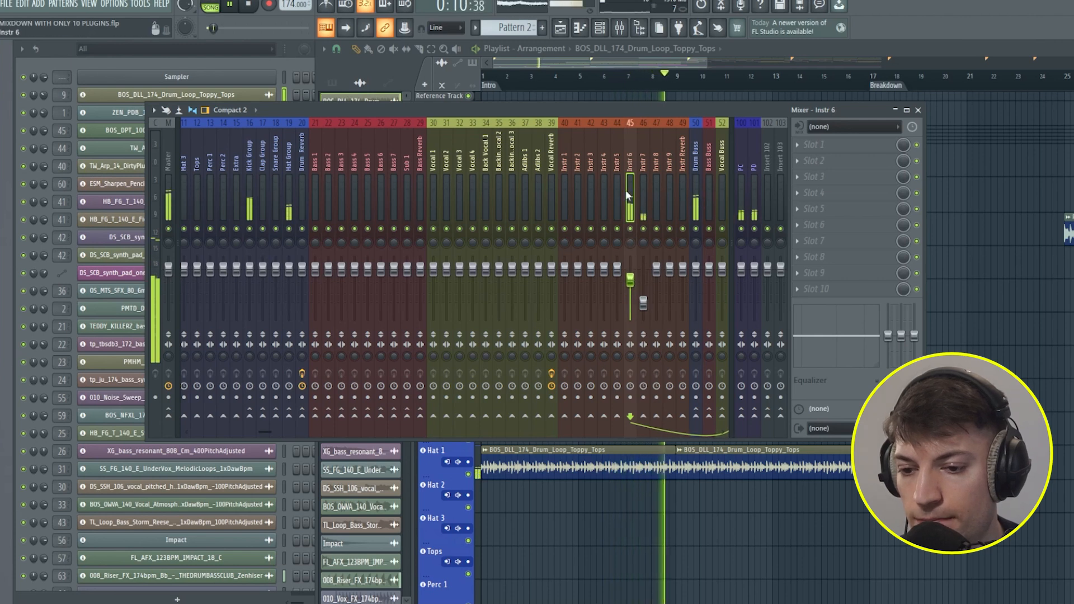
mouse_move(630, 279)
left_mouse_down()
mouse_move(643, 295)
mouse_move(631, 276)
mouse_move(641, 285)
left_mouse_up()
left_click(642, 302)
- Check the Vocal Buss and Instr 1 levels, move the mixer off the channel rack and restart the intro
left_click_drag(697, 170, 636, 189)
left_click(575, 201)
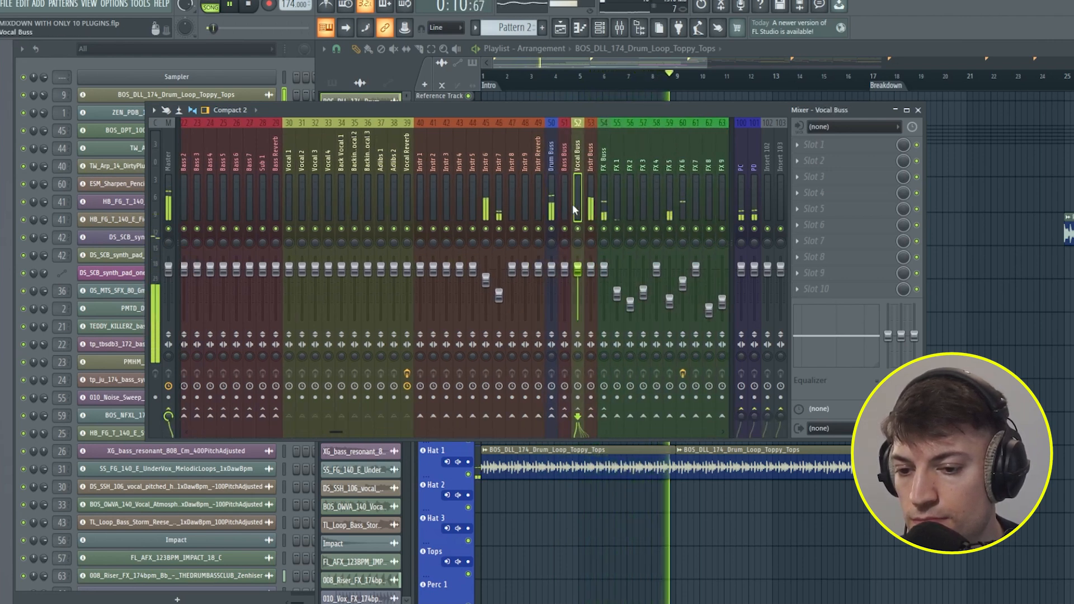
left_click(423, 272)
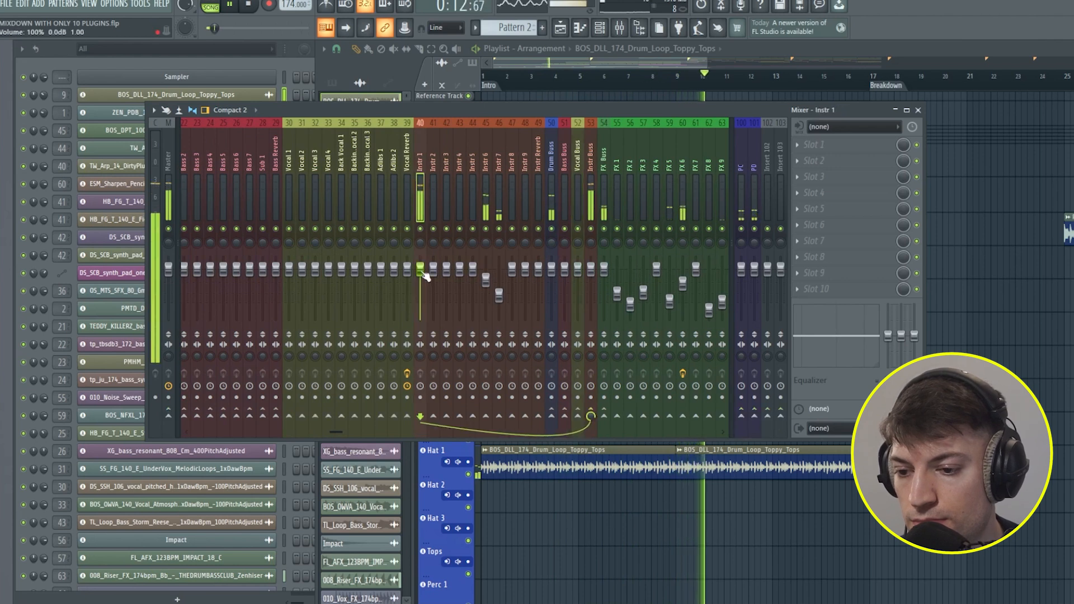
left_click_drag(375, 107, 616, 98)
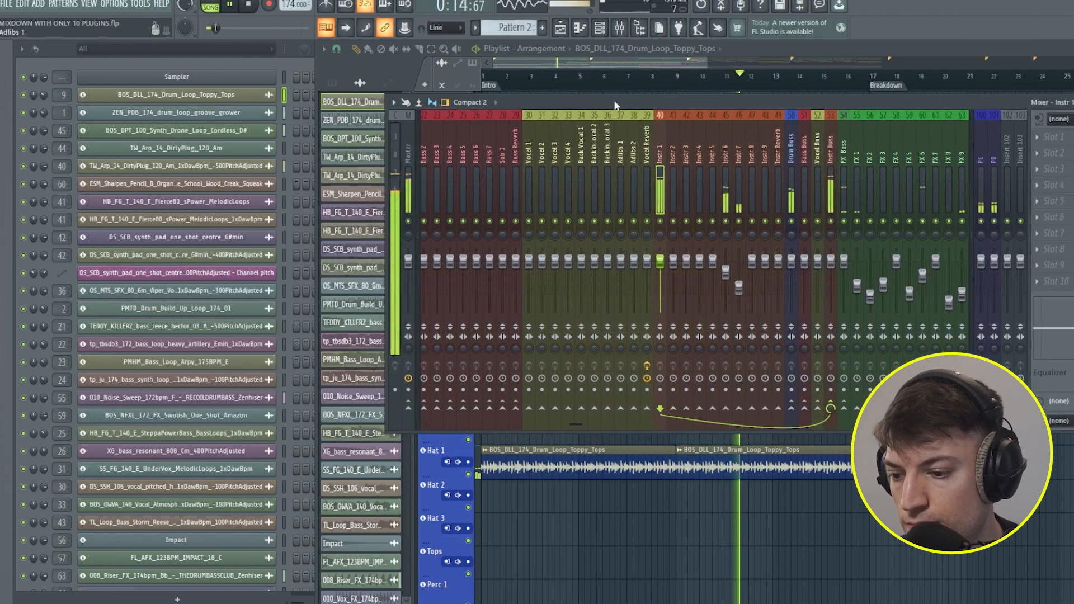
key("space")
key("space")
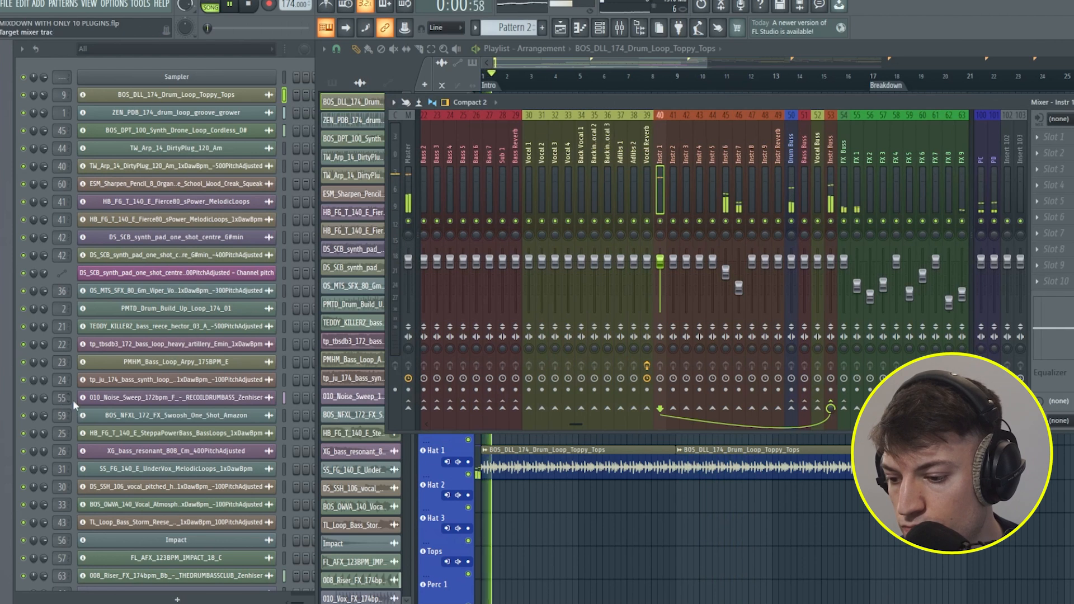
- Return to the playlist and expand the Instr group to show its individual tracks
left_click(619, 28)
scroll(699, 347, "down", 10)
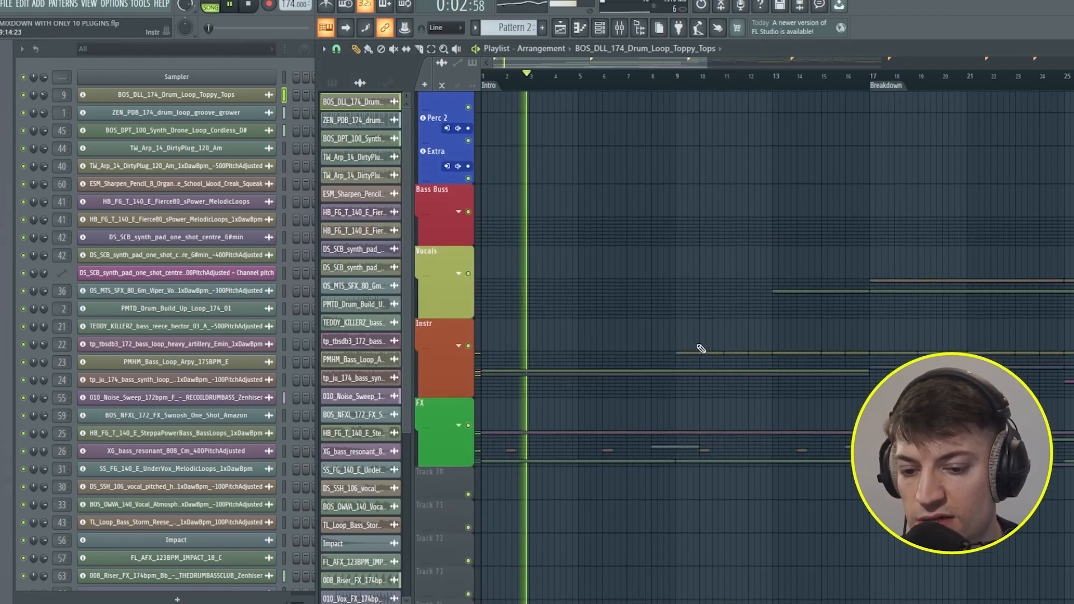
left_click(458, 346)
scroll(691, 203, "down", 5)
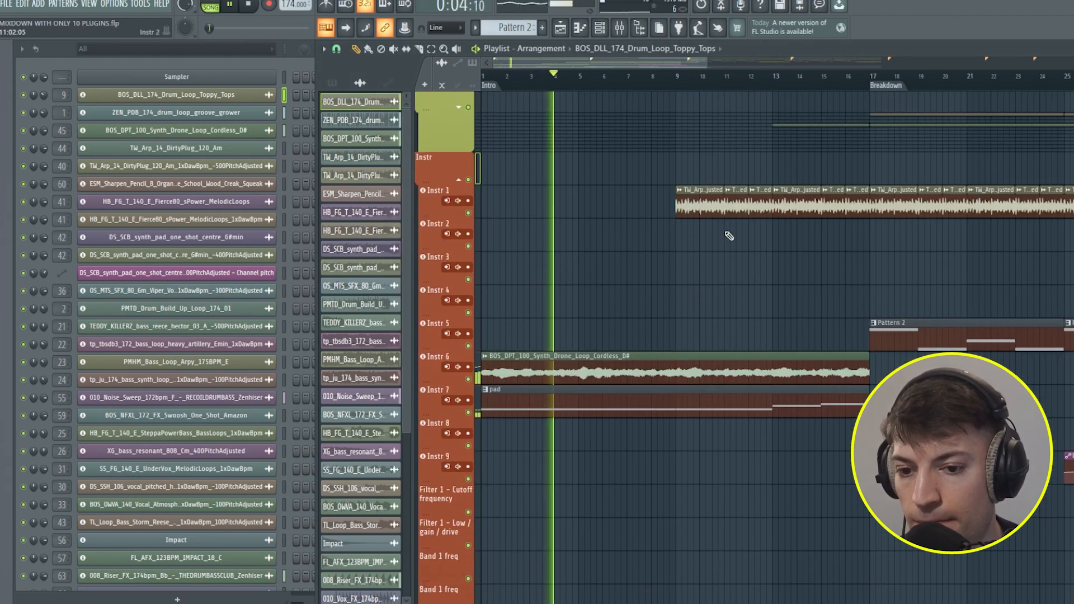
- Lower the channel volume of the Instr 1 arp loop to about 49% (-12.9 dB) during playback and replay its entry
left_click(691, 203)
left_click_drag(44, 167, 44, 173)
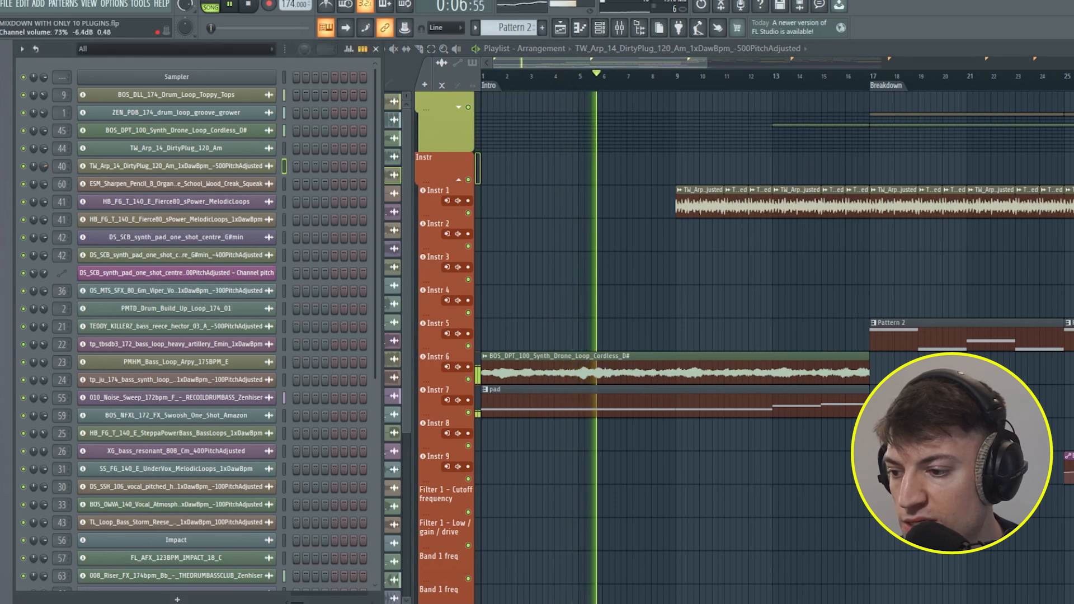
left_click(620, 31)
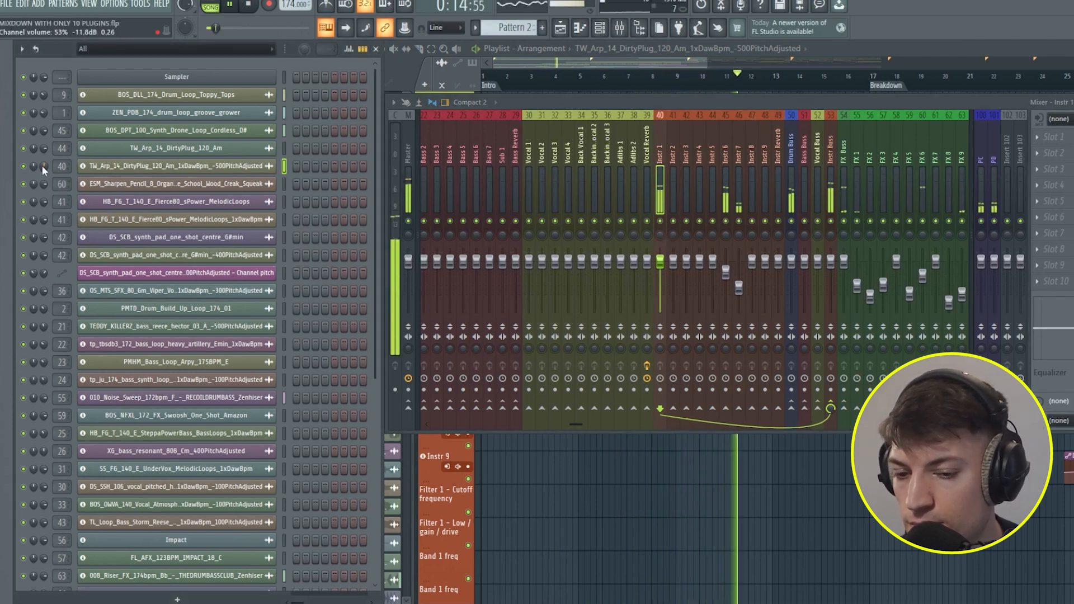
left_click_drag(44, 166, 44, 169)
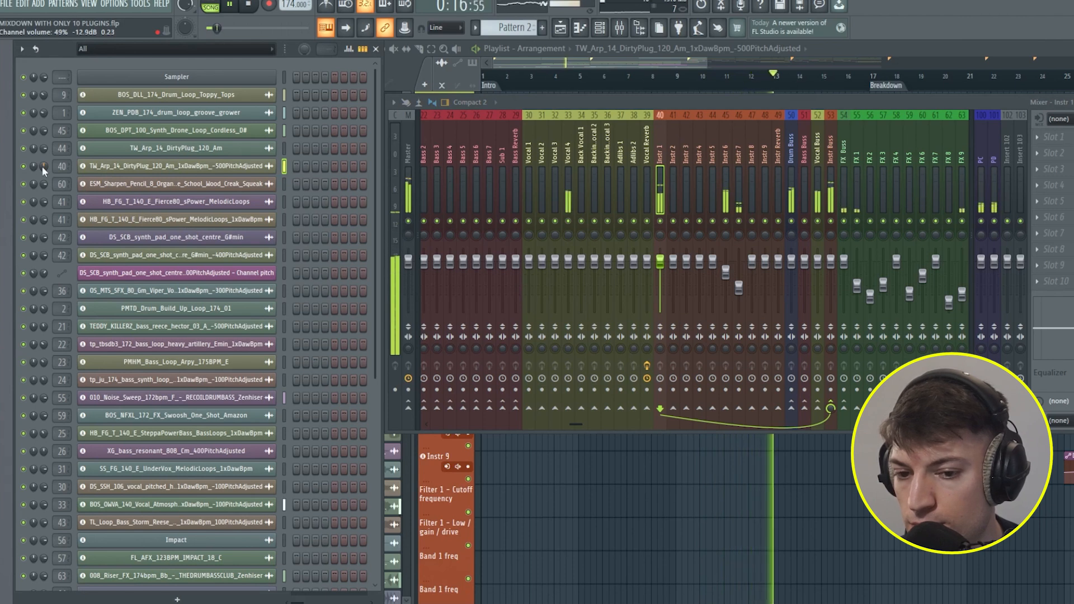
key("space")
key("space")
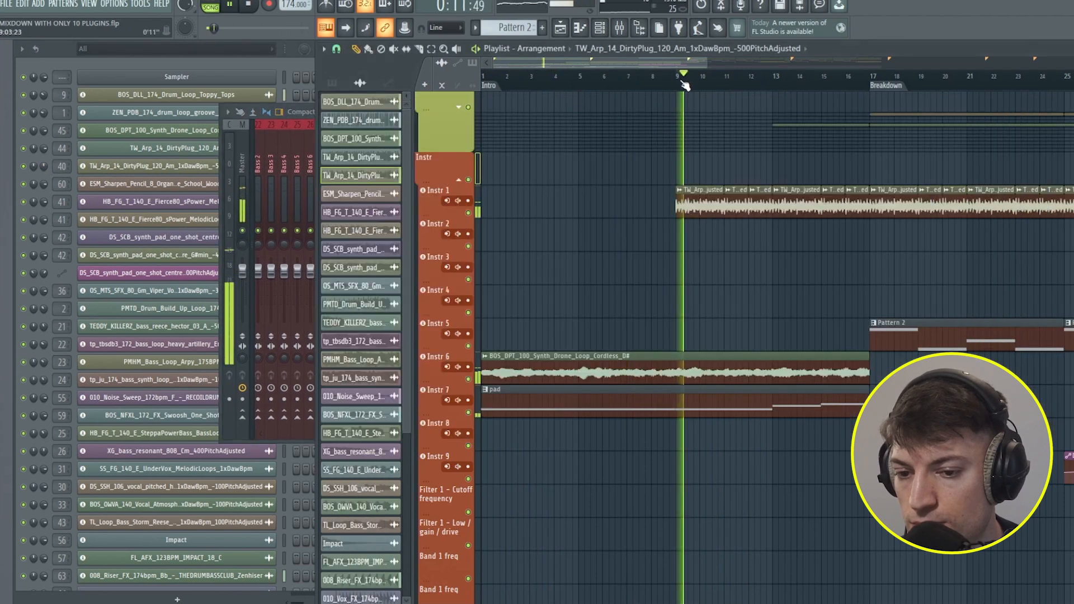
- Listen to the arp loop's entry at bar 9 and trim the Instr 1 mixer fader to about 88%
left_click(299, 152)
left_click(494, 184)
left_click(587, 196)
left_click(573, 200)
left_click(560, 207)
key("space")
left_click(619, 65)
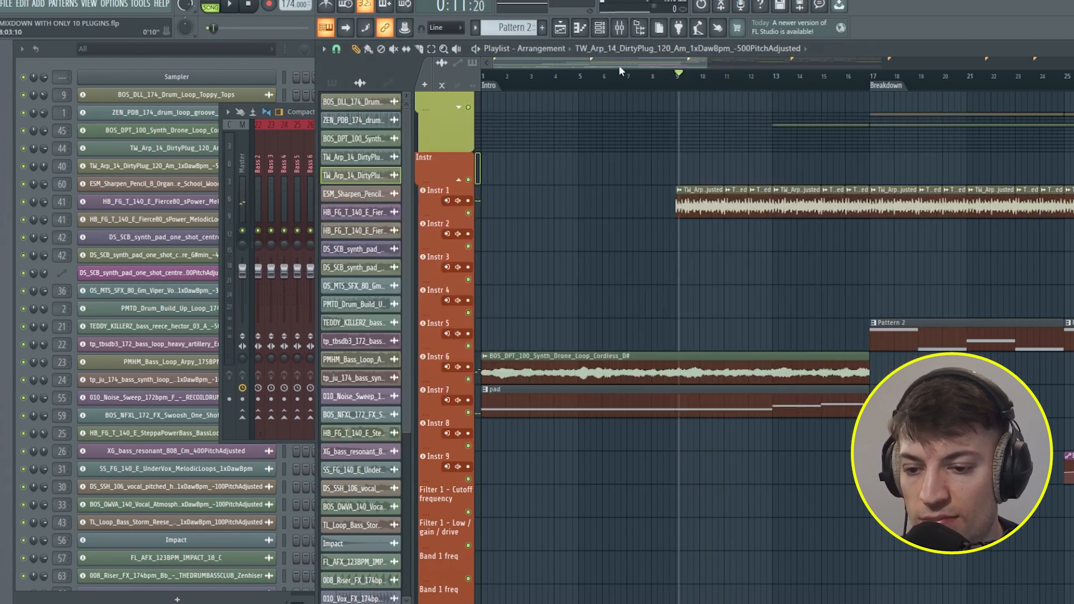
- Return to the start of the song, expand the FX group in the playlist and play the intro
scroll(621, 196, "down", 3)
left_click_drag(494, 77, 413, 93)
scroll(472, 281, "down", 8)
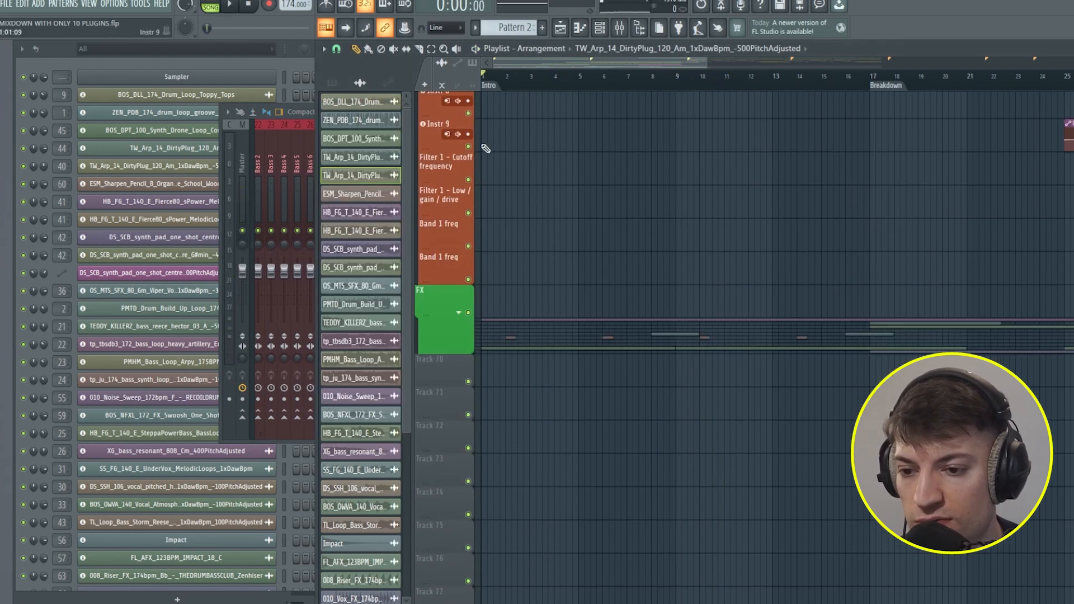
scroll(466, 255, "up", 8)
key("space")
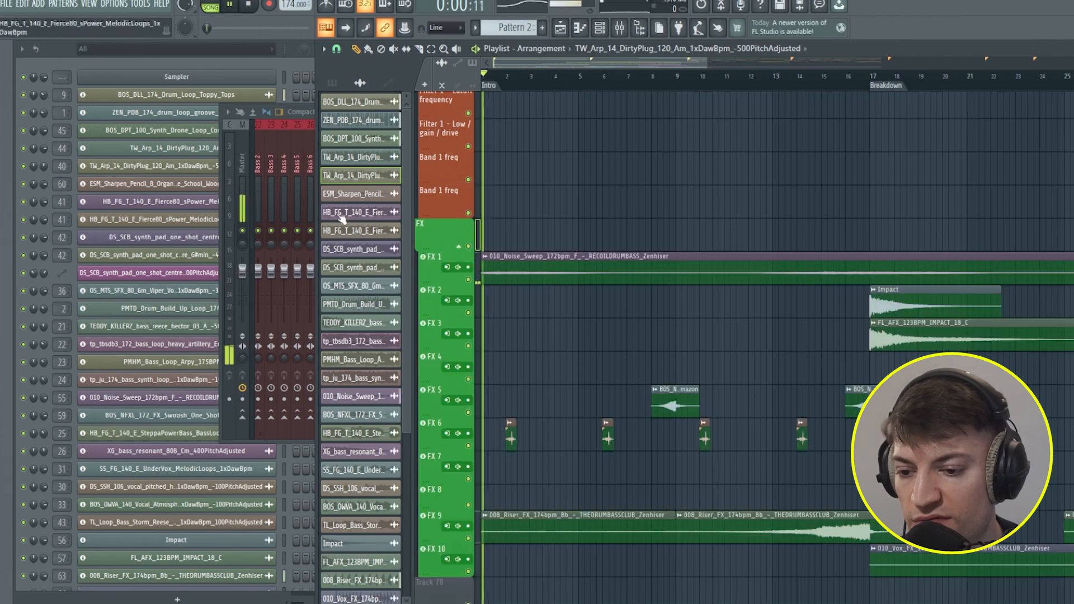
- Check the Instr Buss, FX Buss and FX 1 levels in the mixer, stop playback and close the mixer
key("F9")
left_click(441, 180)
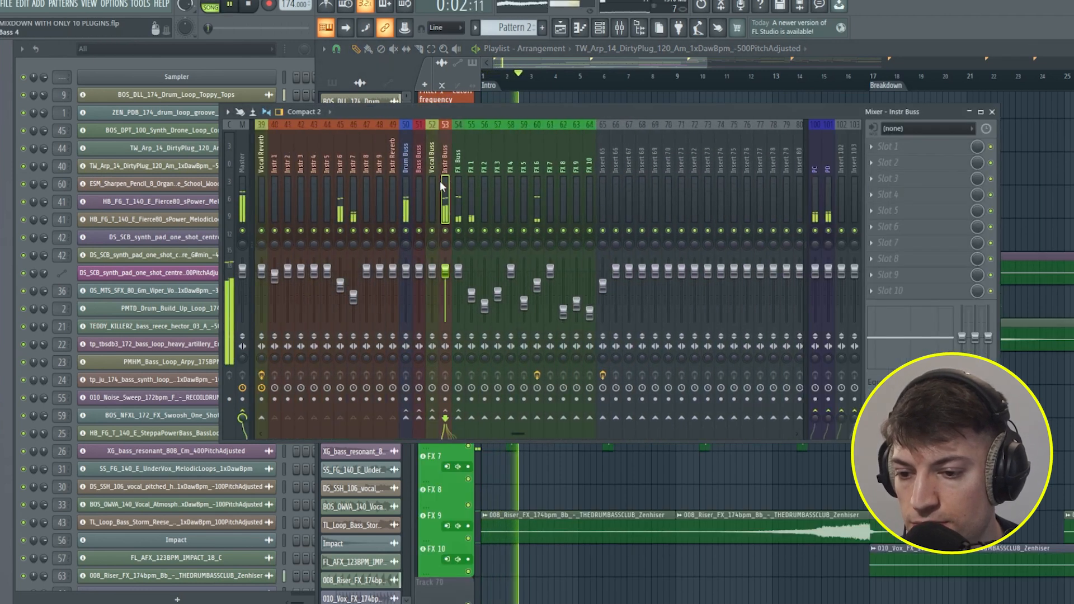
left_click(458, 188)
key("space")
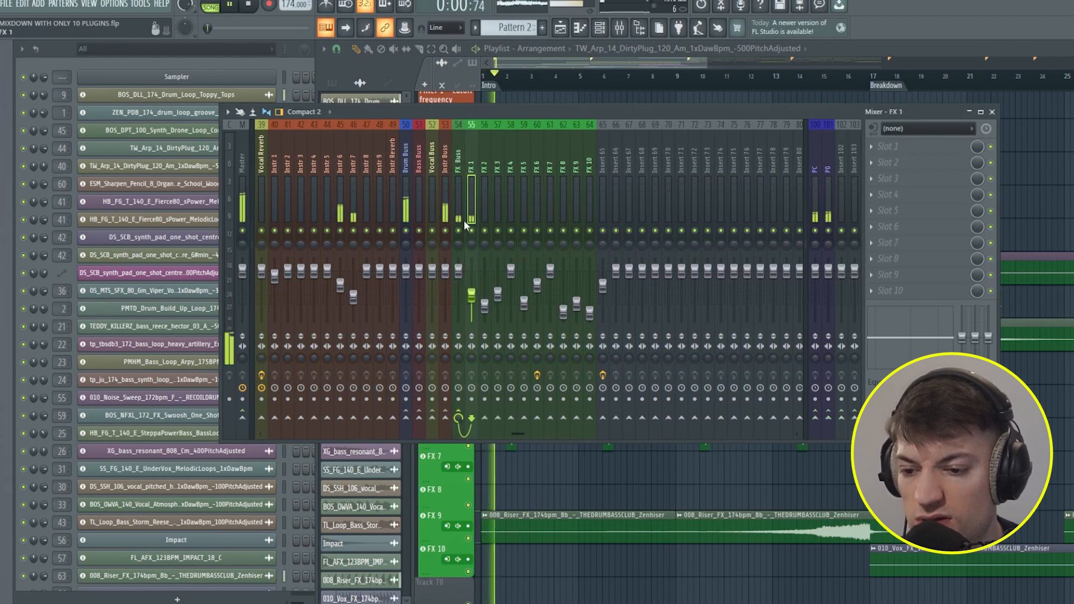
left_click(472, 234)
key("space")
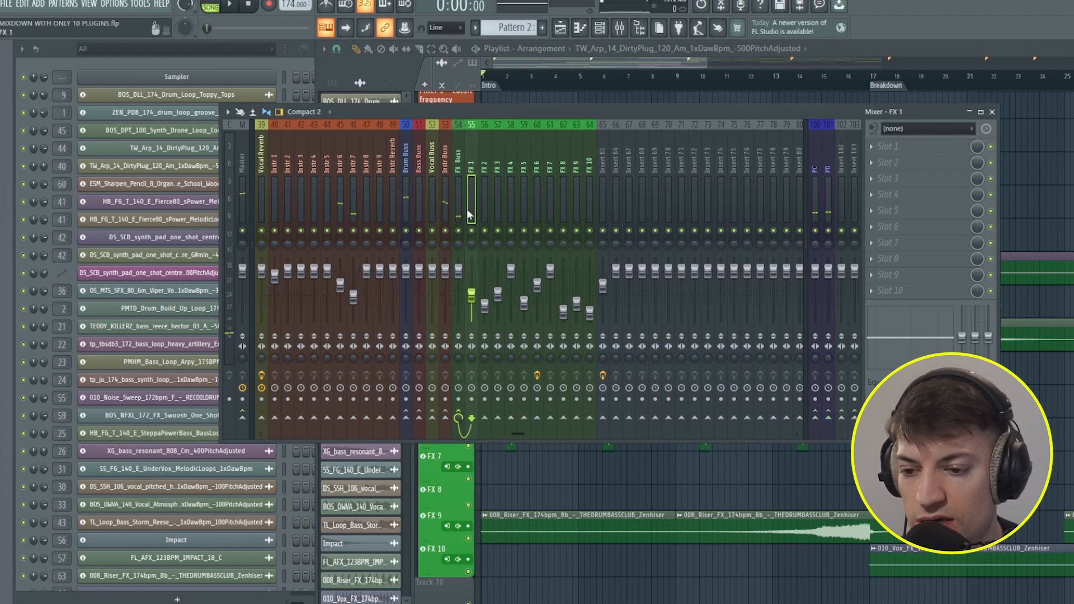
left_click(993, 113)
- Play the second half of the intro and examine which instrument, vocal and FX clips enter before the Breakdown
scroll(911, 327, "up", 6)
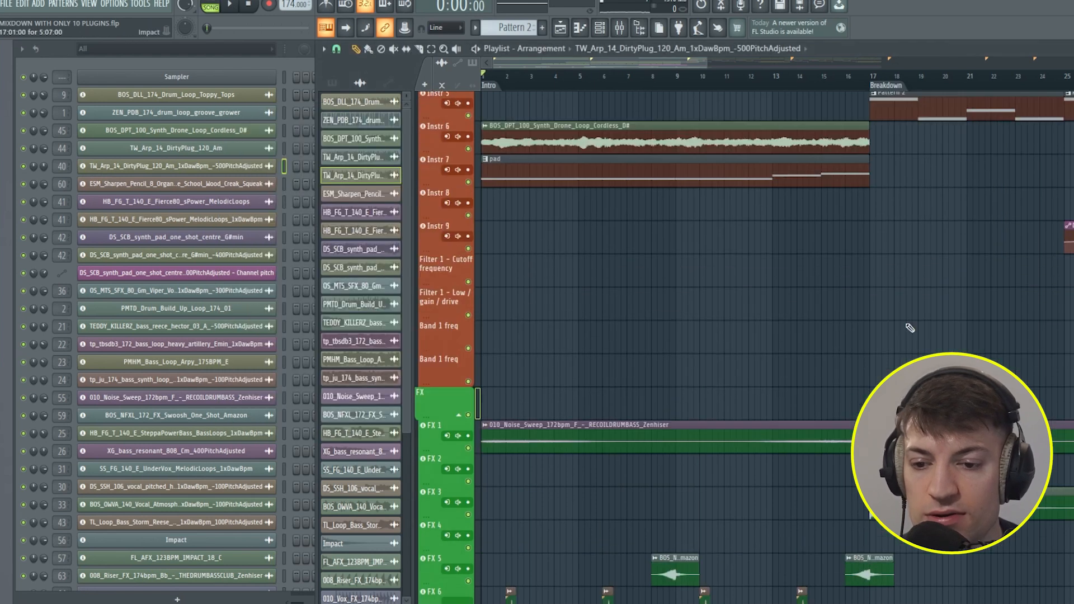
key("space")
left_click(648, 75)
left_click_drag(677, 64, 686, 64)
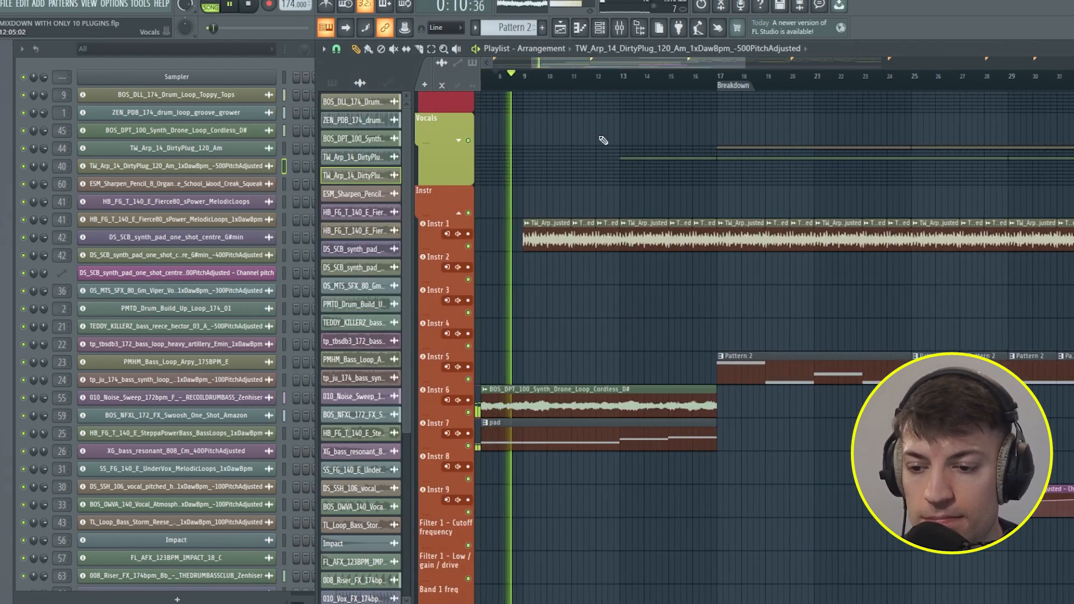
scroll(738, 288, "up", 3)
scroll(709, 301, "down", 3)
scroll(709, 300, "down", 4)
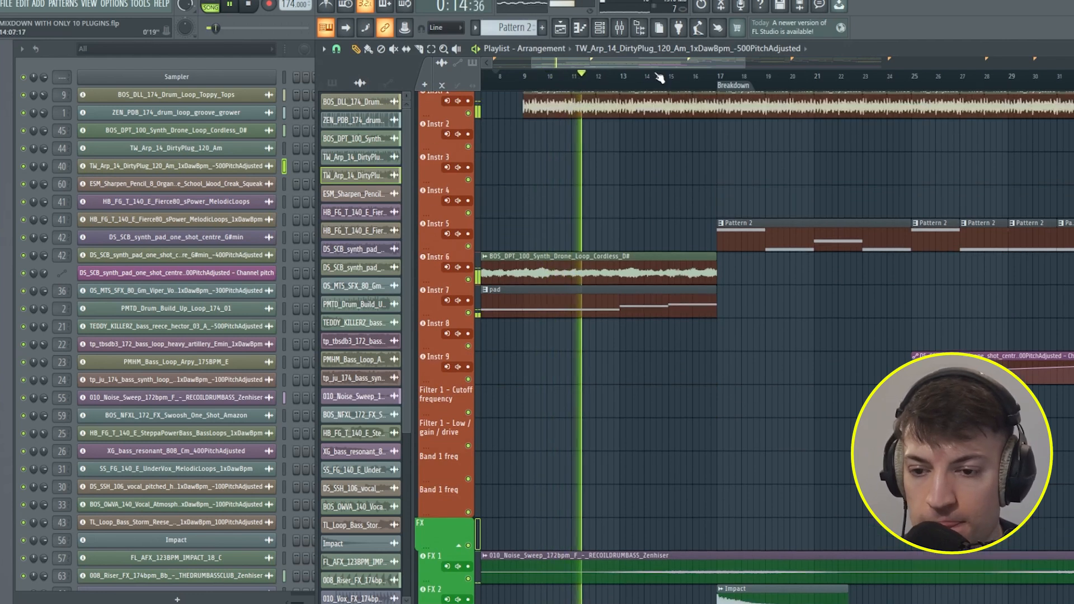
scroll(565, 123, "up", 3)
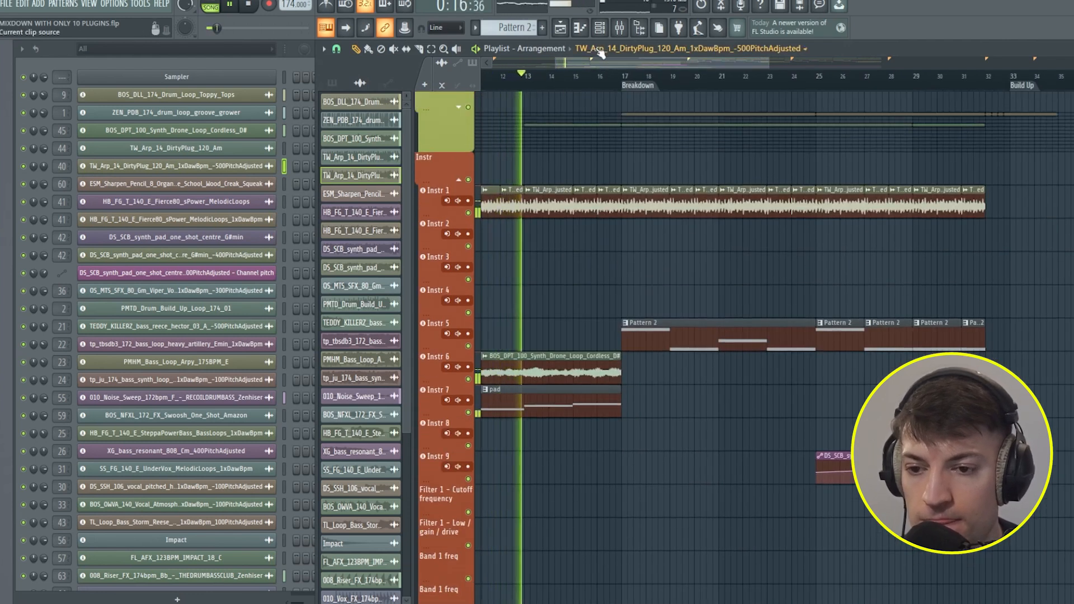
- Expand the Vocals group and lower the Vocal 4 fader during playback to about the height of the Instr 7 fader
scroll(503, 168, "up", 8)
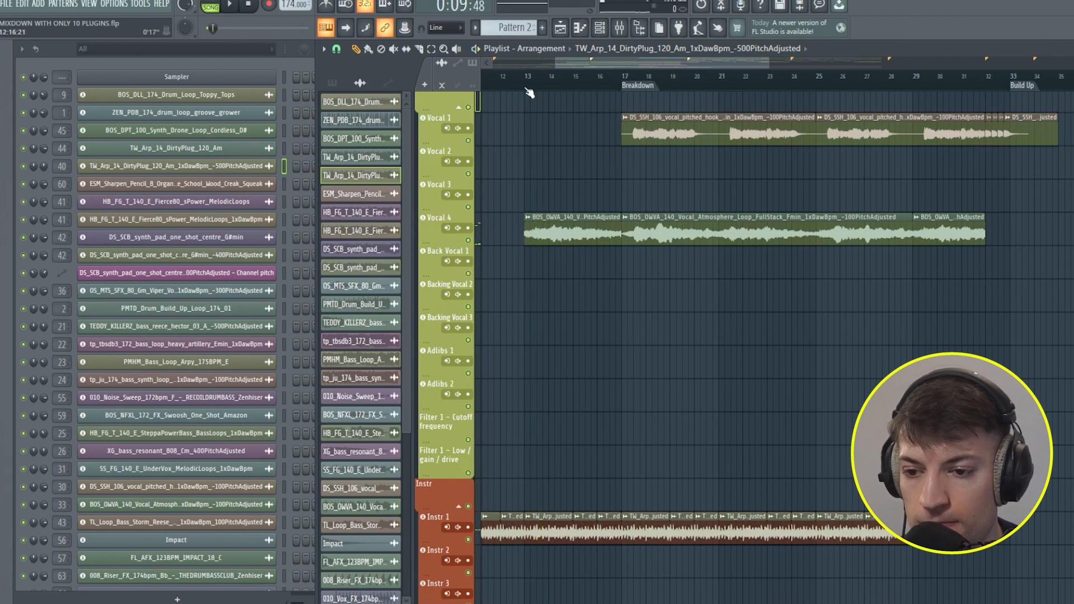
scroll(529, 92, "up", 3)
left_click(619, 28)
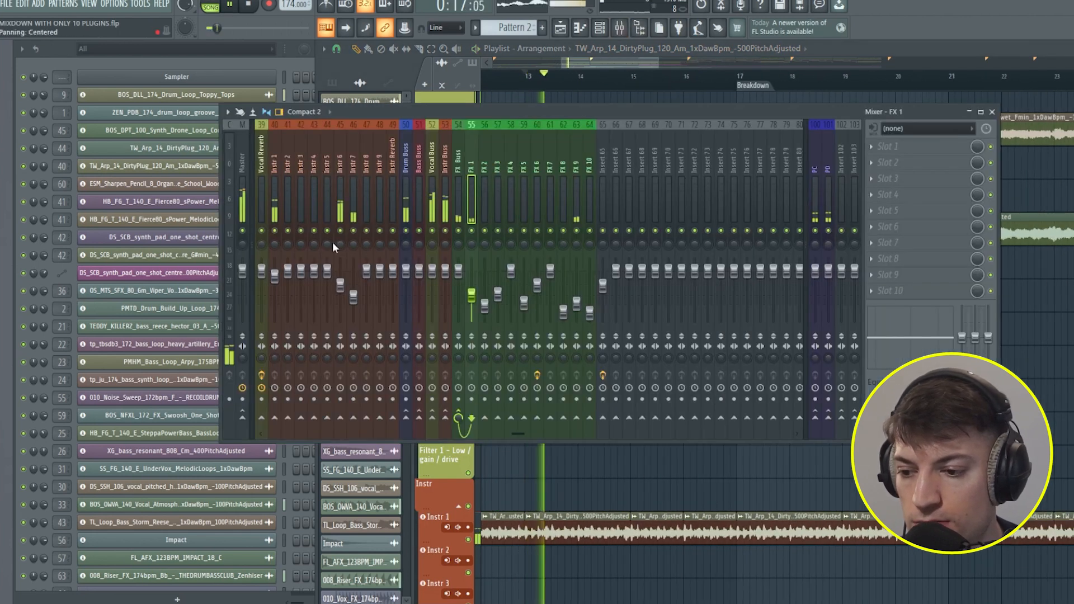
left_click_drag(563, 271, 564, 292)
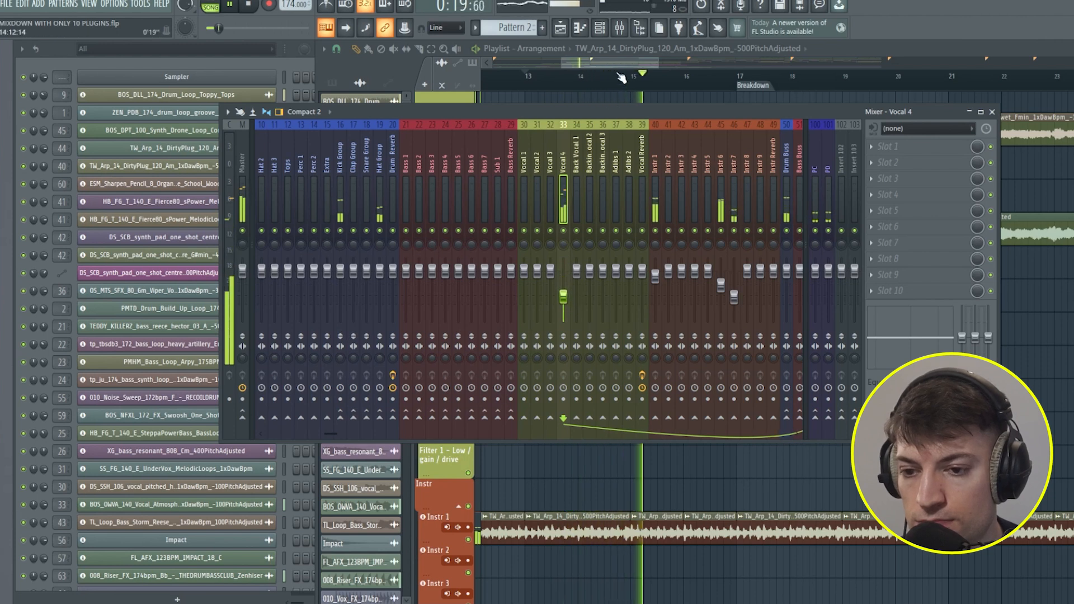
- Play the transition into the Breakdown and examine the impact, riser and swoosh clips on the FX tracks
left_click(656, 65)
left_click_drag(655, 65, 670, 62)
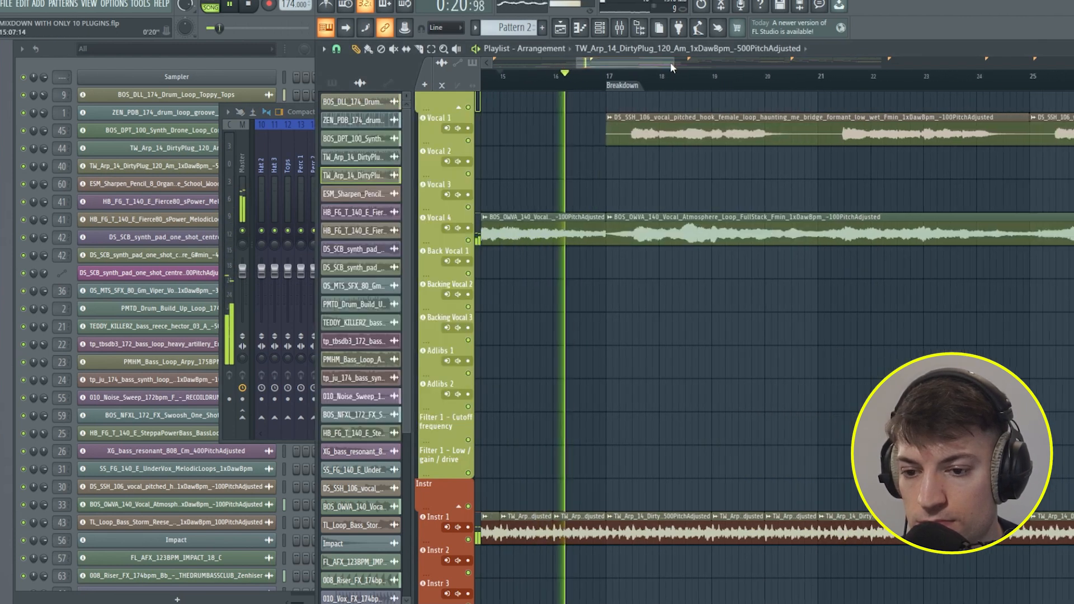
scroll(589, 411, "down", 8)
scroll(588, 411, "down", 8)
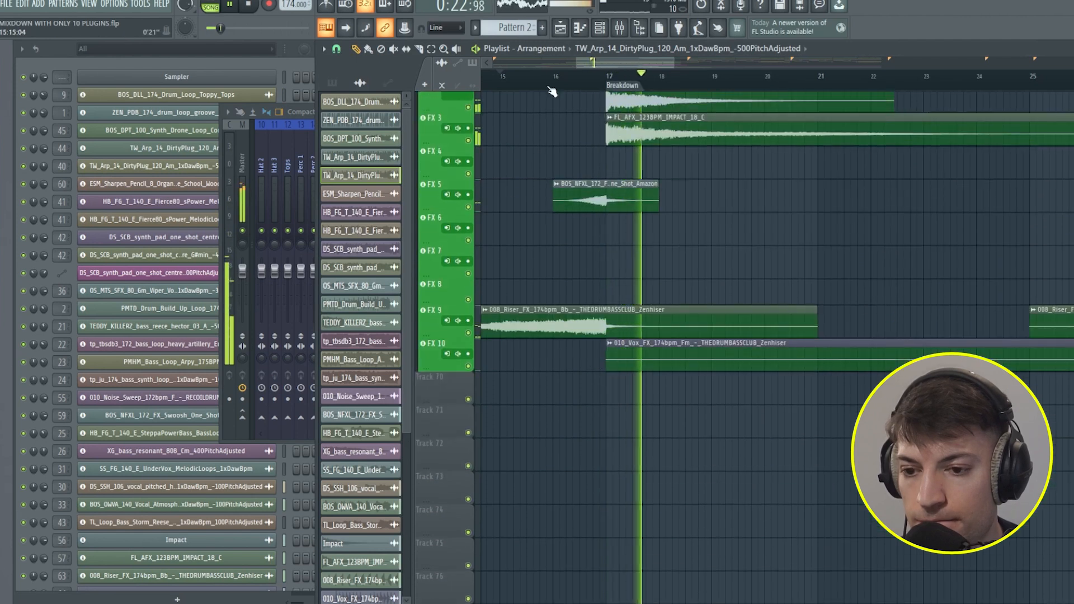
scroll(694, 307, "up", 6)
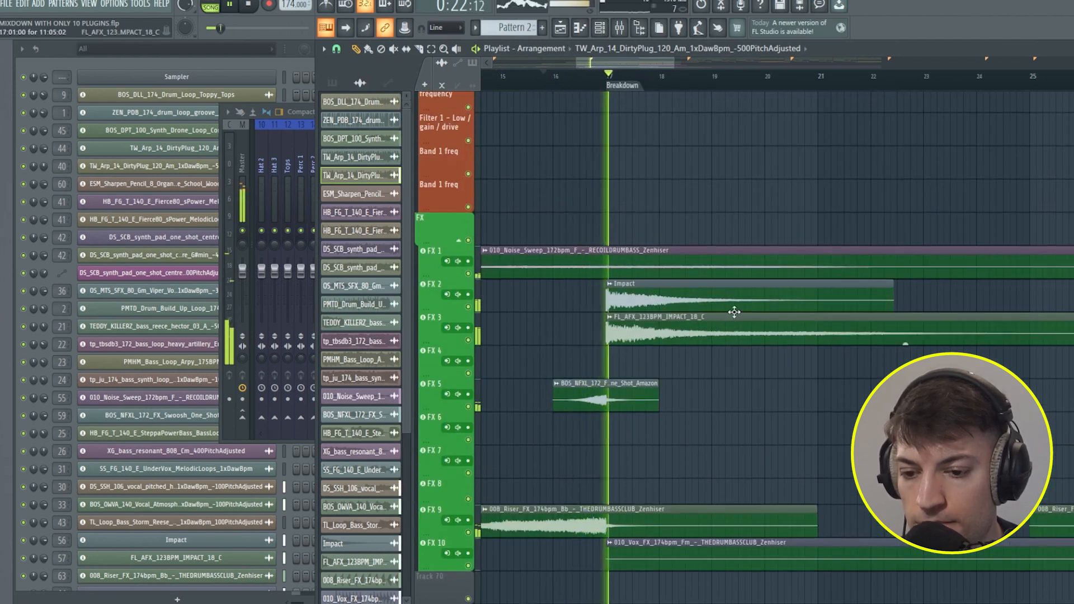
scroll(733, 312, "up", 5)
- Check the instrument levels in the mixer and replay the run-up to the Breakdown from about bar 14
left_click(620, 28)
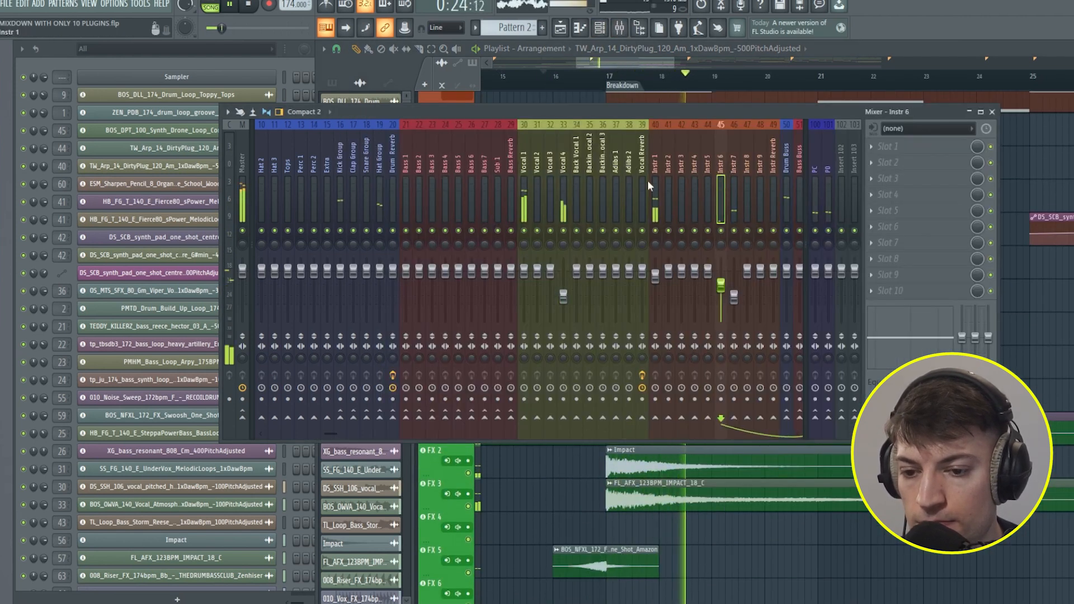
right_click(658, 234)
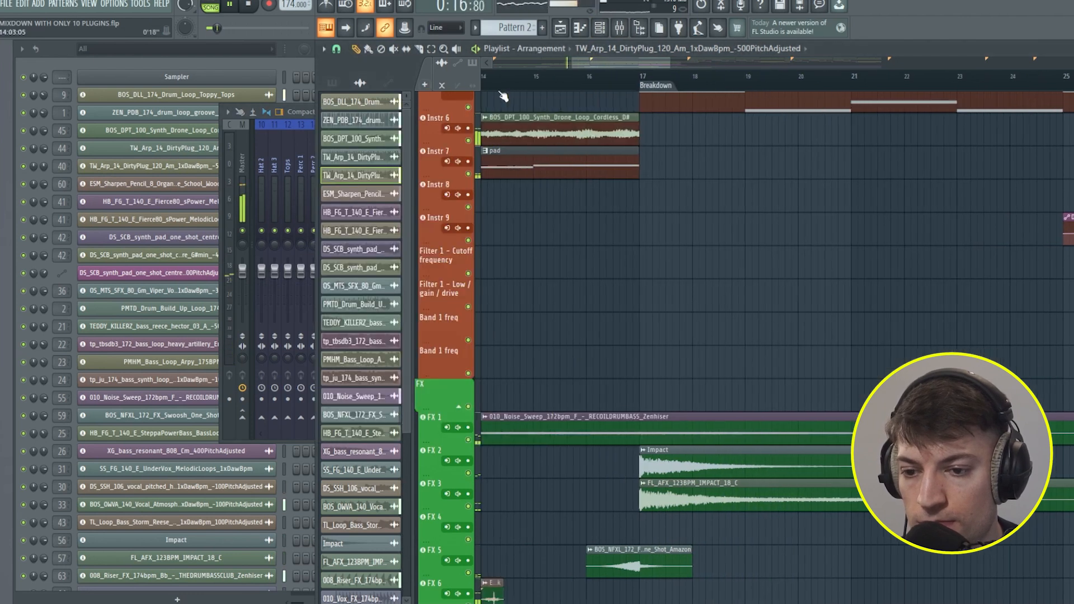
scroll(575, 259, "up", 6)
left_click(551, 83)
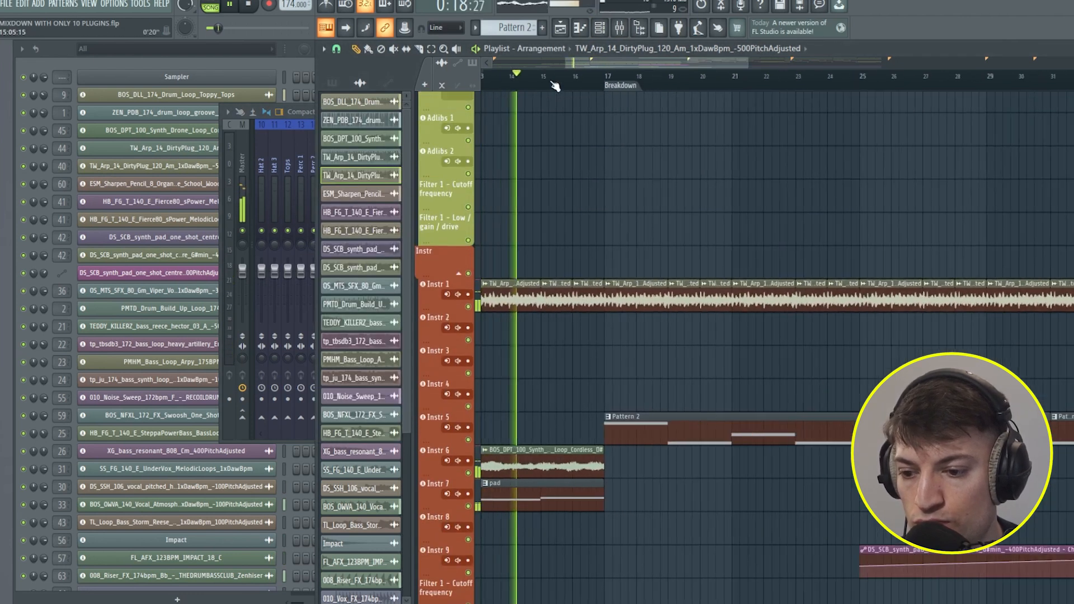
key("space")
left_click(595, 85)
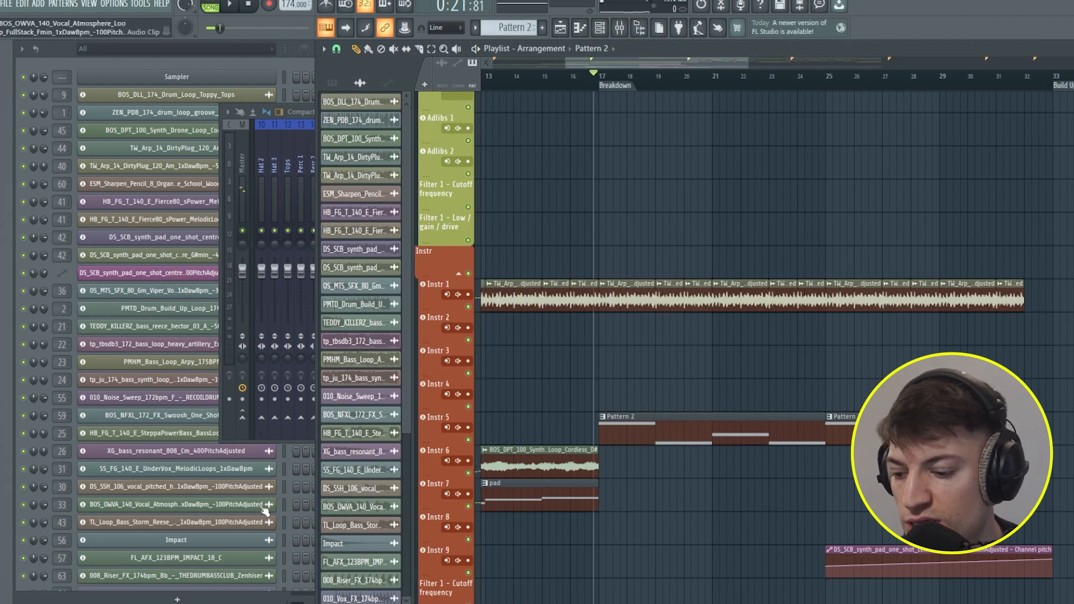
- Route the Serum channel to mixer track 41, Instr 2
scroll(266, 510, "down", 4)
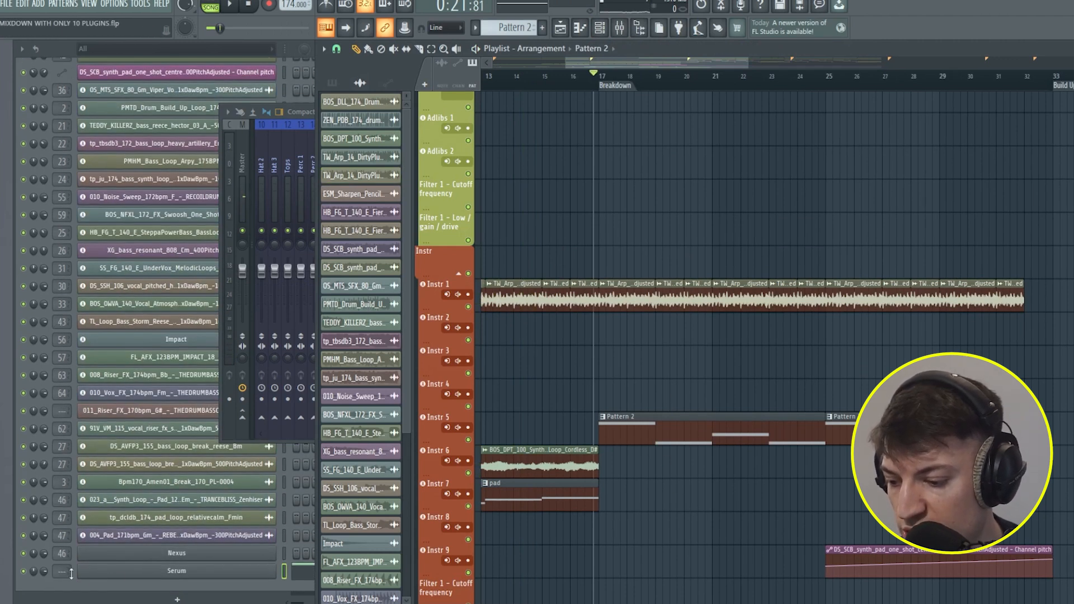
left_click(71, 571)
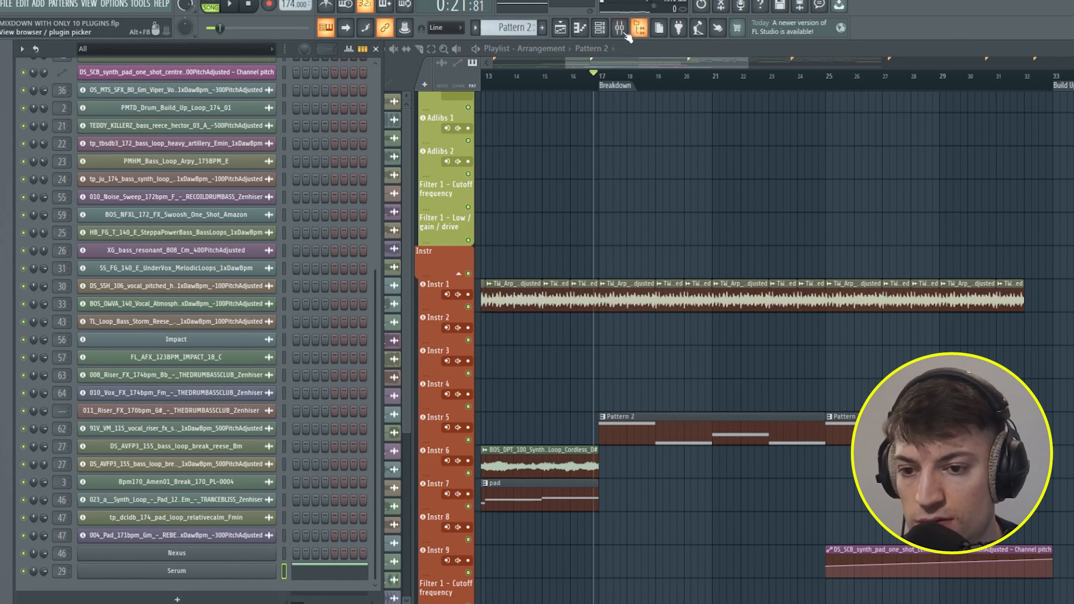
left_click(624, 31)
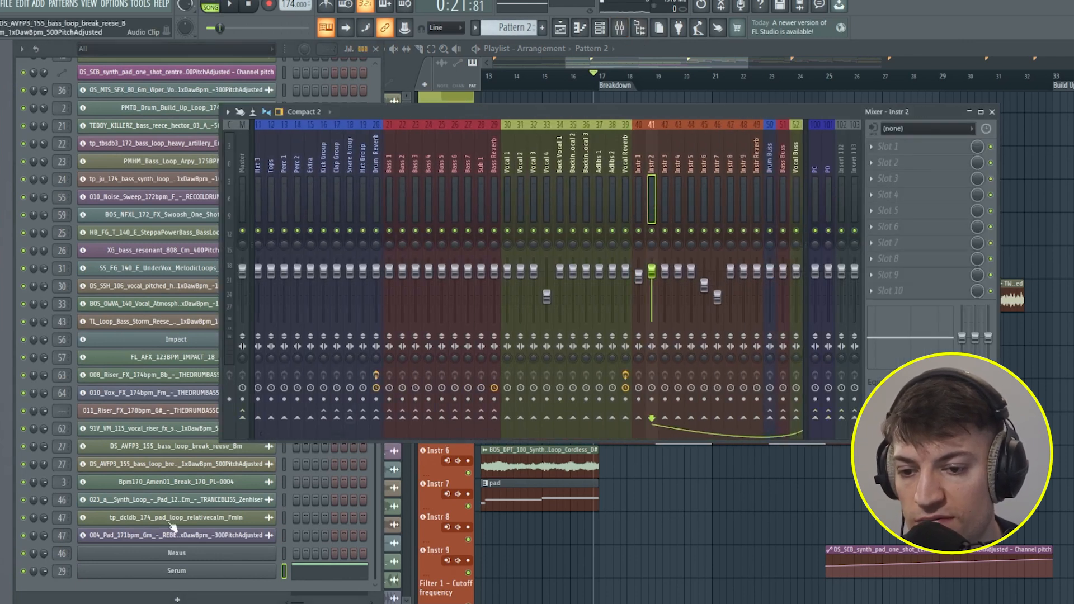
left_click_drag(66, 571, 67, 550)
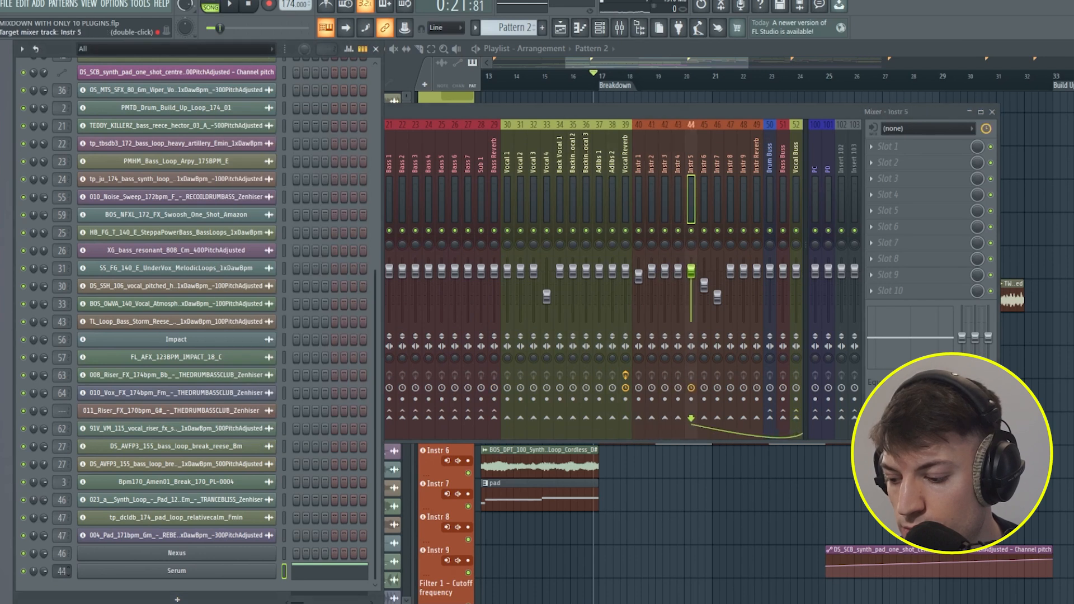
- Play the Breakdown and lower the Instr 2 fader to about 79% (-5 dB)
key("space")
left_click_drag(651, 271, 651, 298)
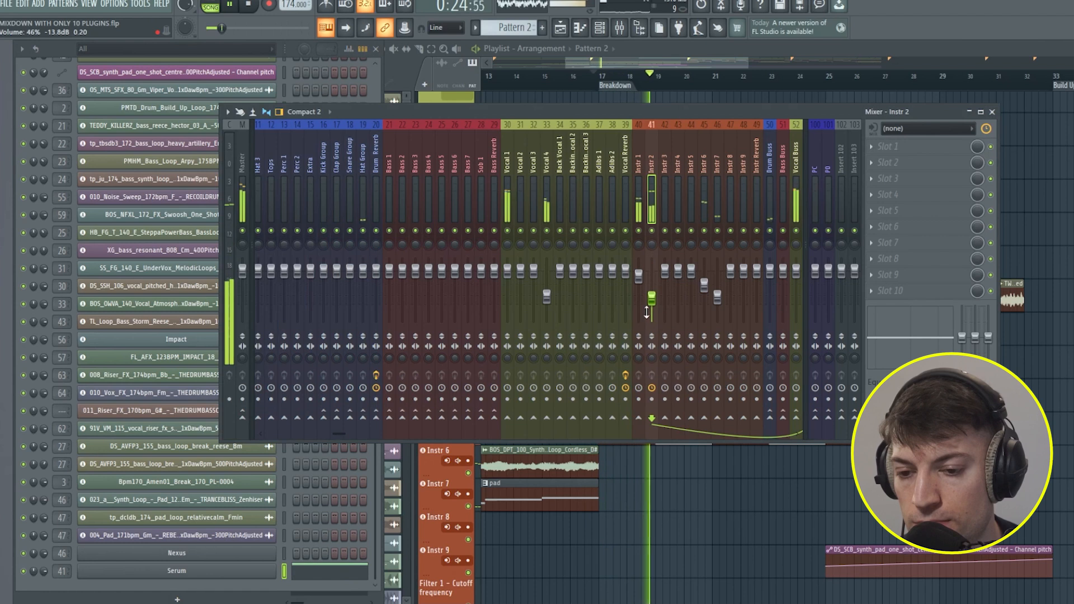
key("space")
left_click_drag(654, 305, 662, 290)
- Lower the Vocal 1 fader slightly during playback to sit it against the instruments
left_click(508, 272)
left_click_drag(514, 277, 525, 290)
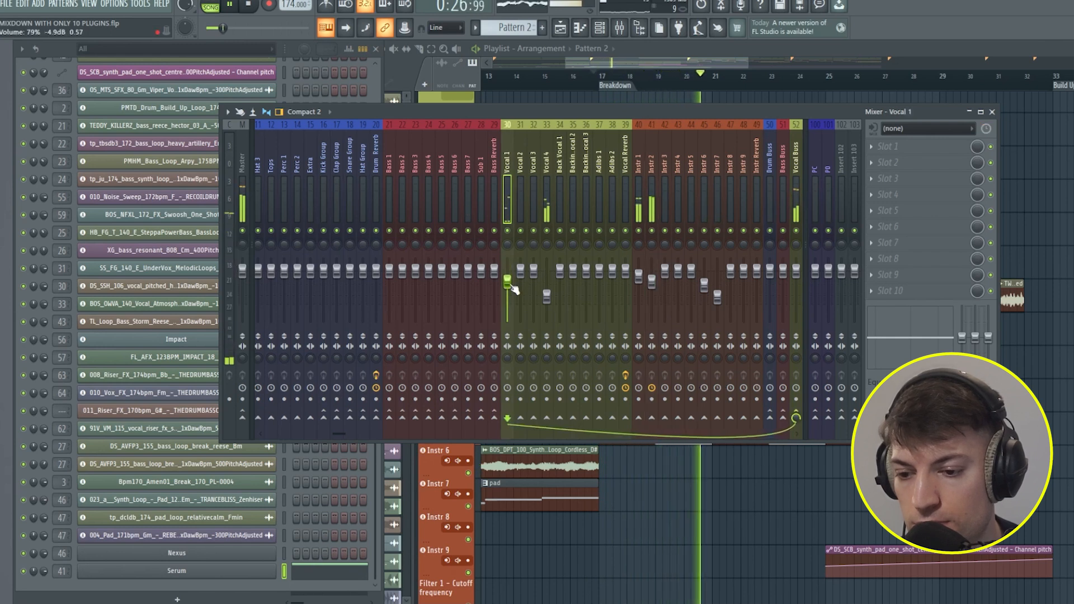
left_click_drag(506, 291, 506, 288)
- Check the Instr Buss, Vocal 4 and Master levels while the Breakdown plays
scroll(671, 224, "right", 4)
left_click(653, 206)
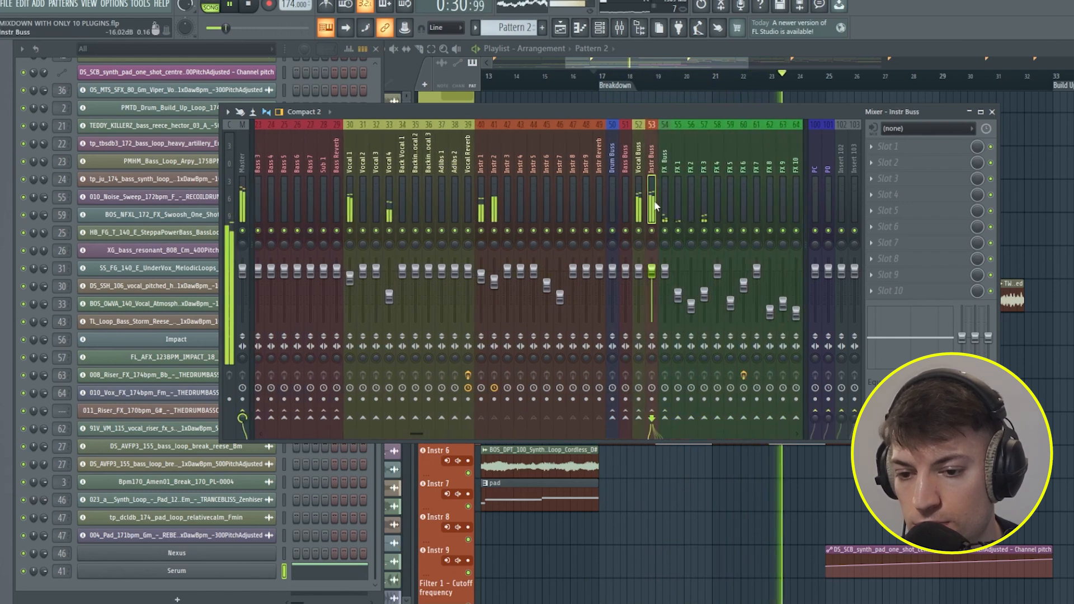
left_click(390, 296)
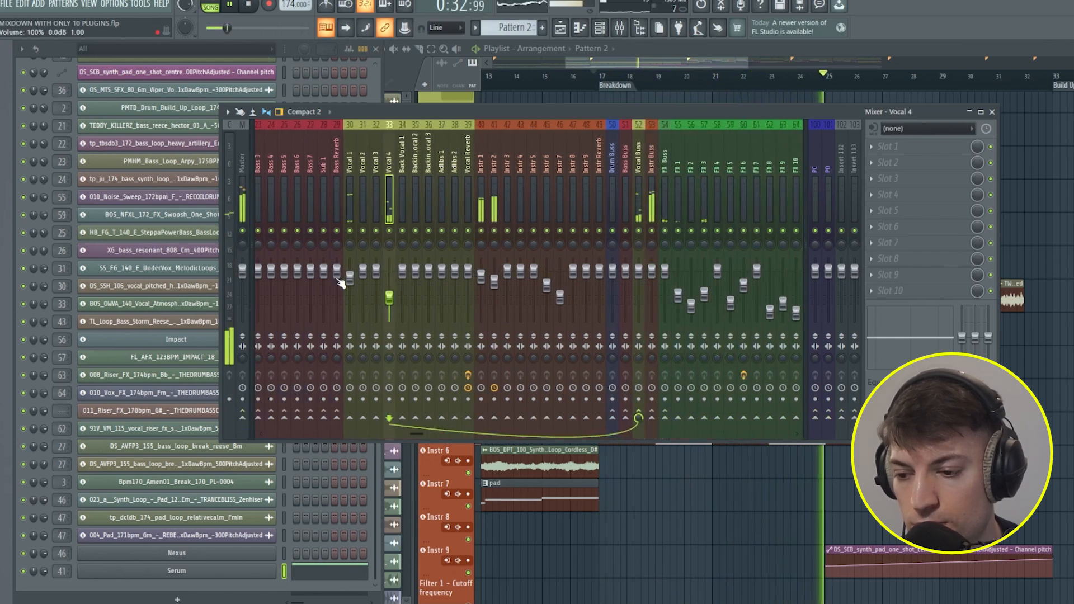
left_click(246, 183)
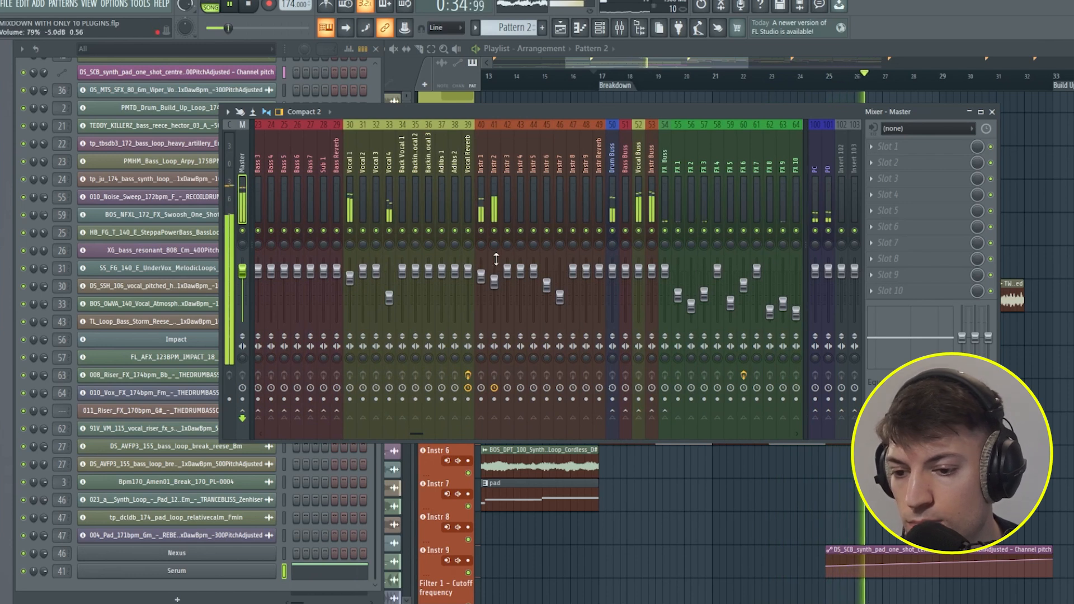
- Pull the Vocal 1 fader down further, set Instr 2 to about 68% (-7.7 dB) and select Instr 1
left_click(349, 279)
left_click_drag(500, 282, 500, 291)
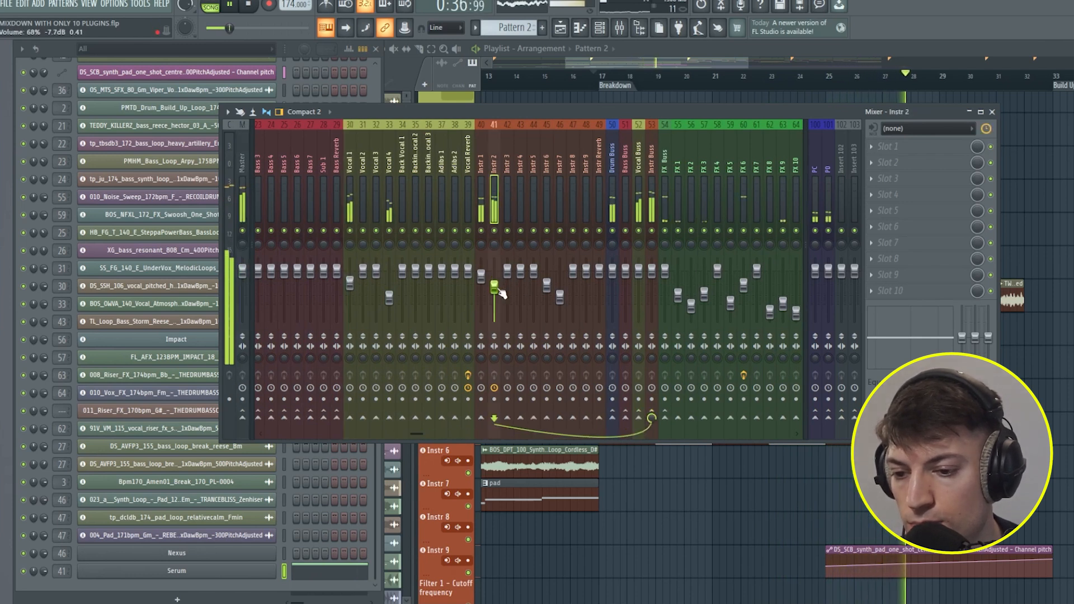
left_click(482, 276)
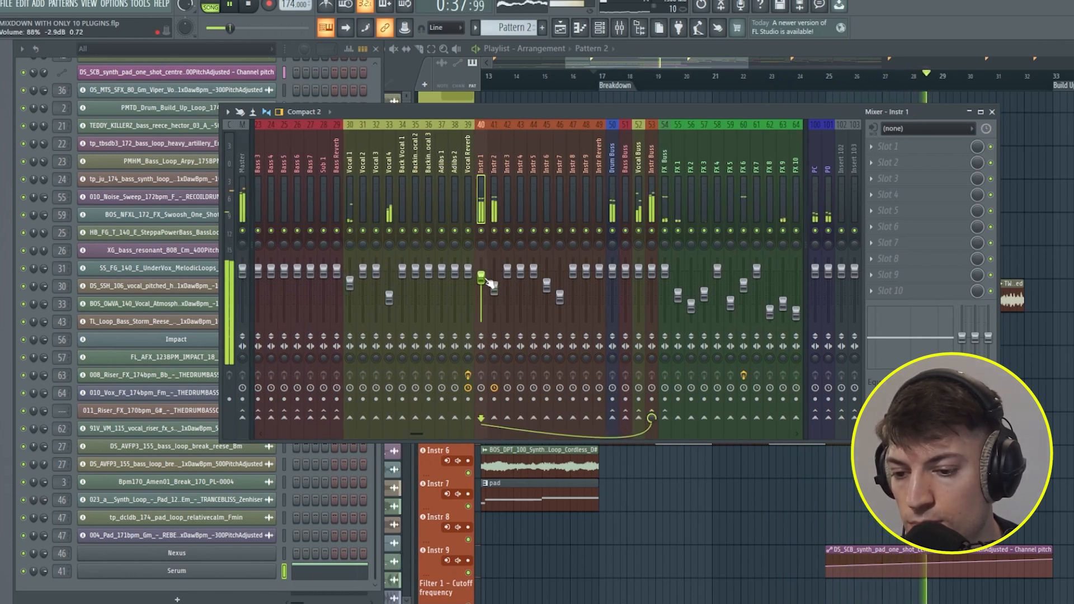
- Check the Vocal 4 and Master levels as the Breakdown plays out, stop playback and select the Bass 1 track
left_click(389, 208)
left_click(242, 208)
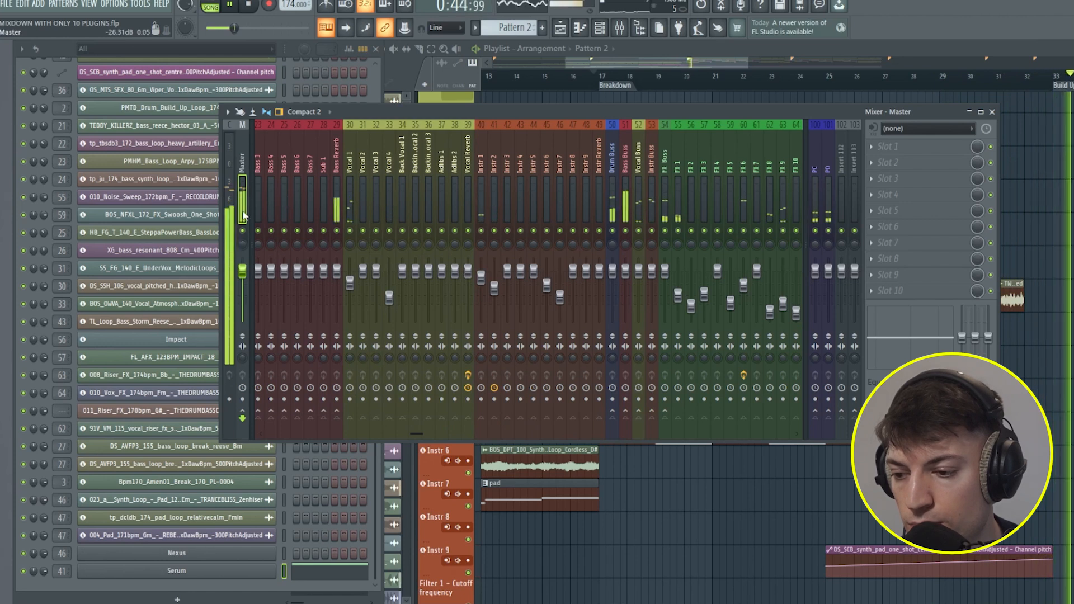
scroll(625, 218, "up", 5)
key("space")
left_click(313, 198)
left_click(525, 204)
left_click(512, 208)
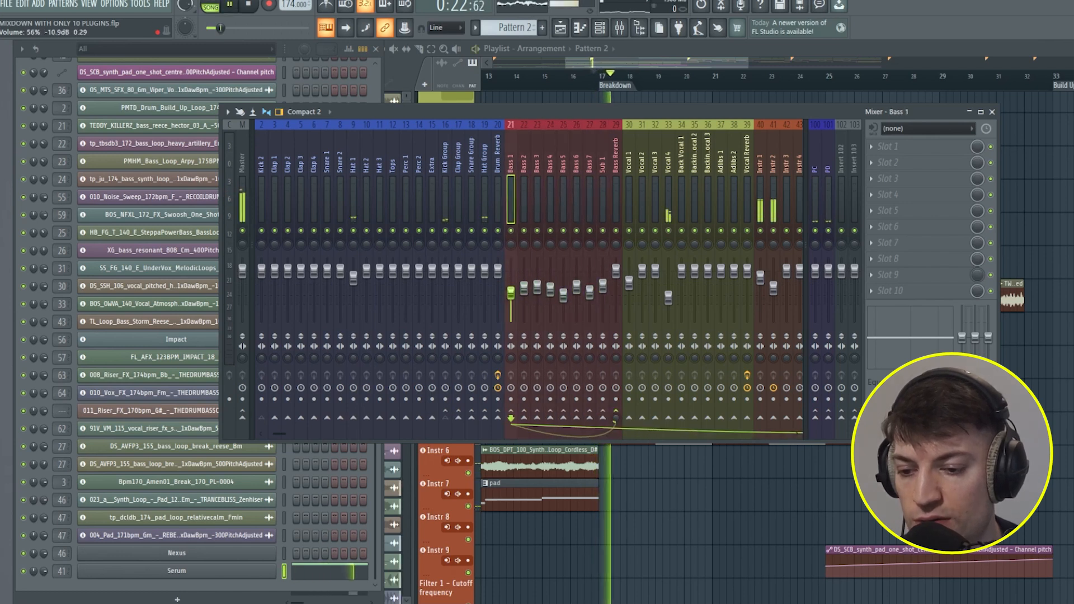
- Play from the start of the Build Up and reset the Bass 1 and Bass 2 faders to 100% (0 dB)
left_click(943, 75)
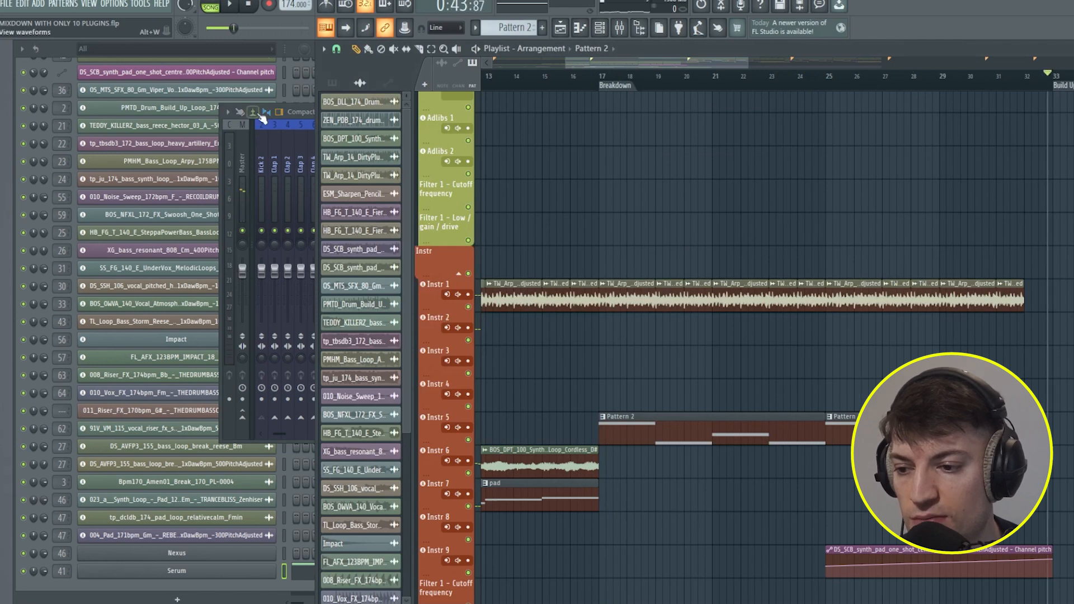
left_click(306, 136)
key("space")
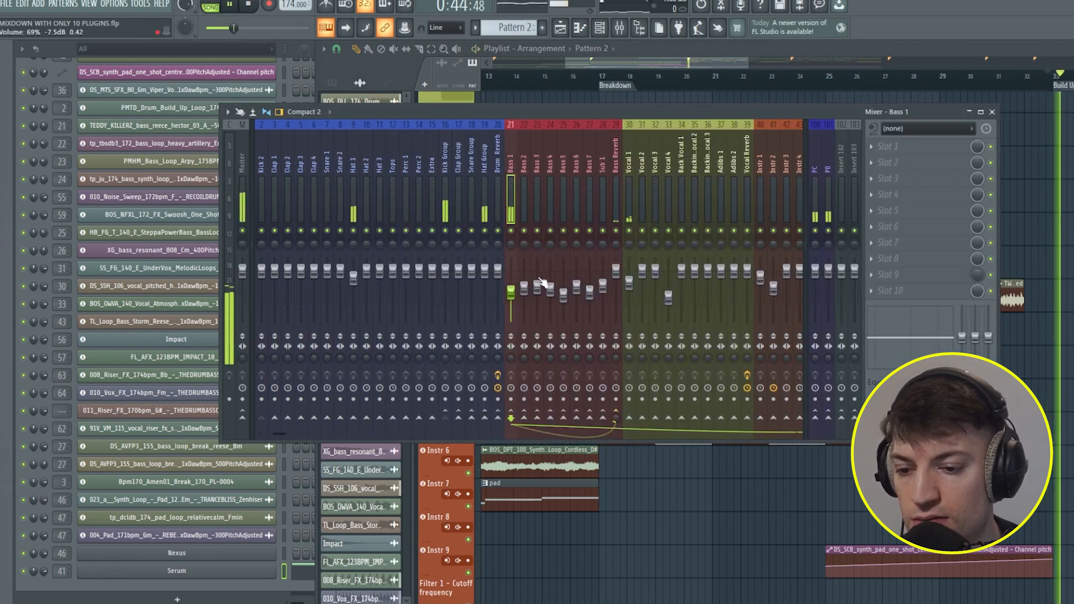
right_click(510, 290)
left_click(531, 297)
right_click(523, 288)
left_click(543, 295)
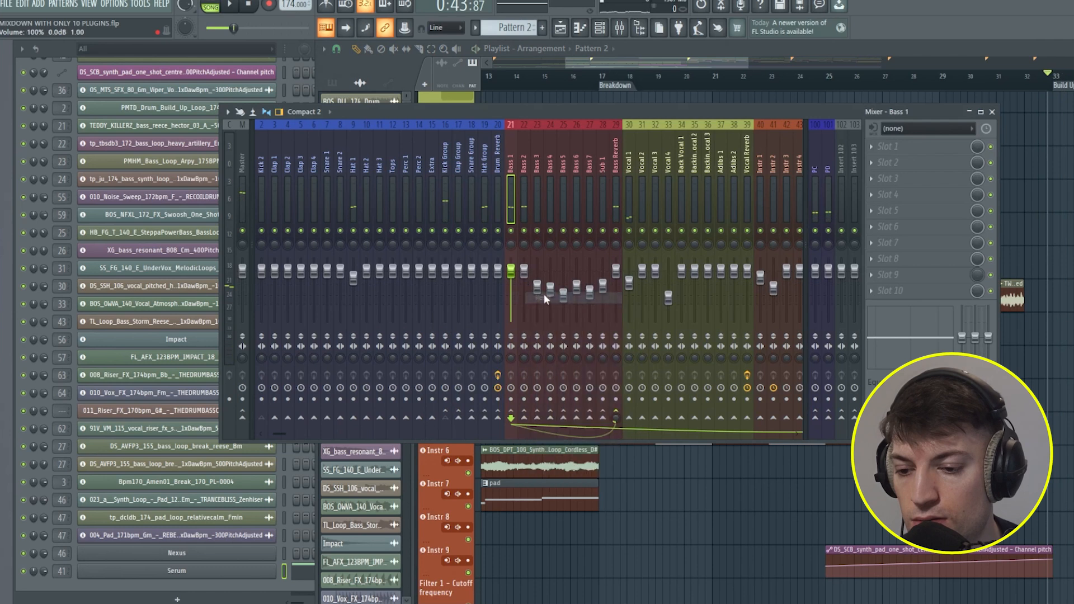
- Balance the basses by lowering Bass 1, setting Bass 2 to about 75% (-6 dB) and Bass 6 to about 79% (-5 dB), and raising Bass 5
left_click(526, 217)
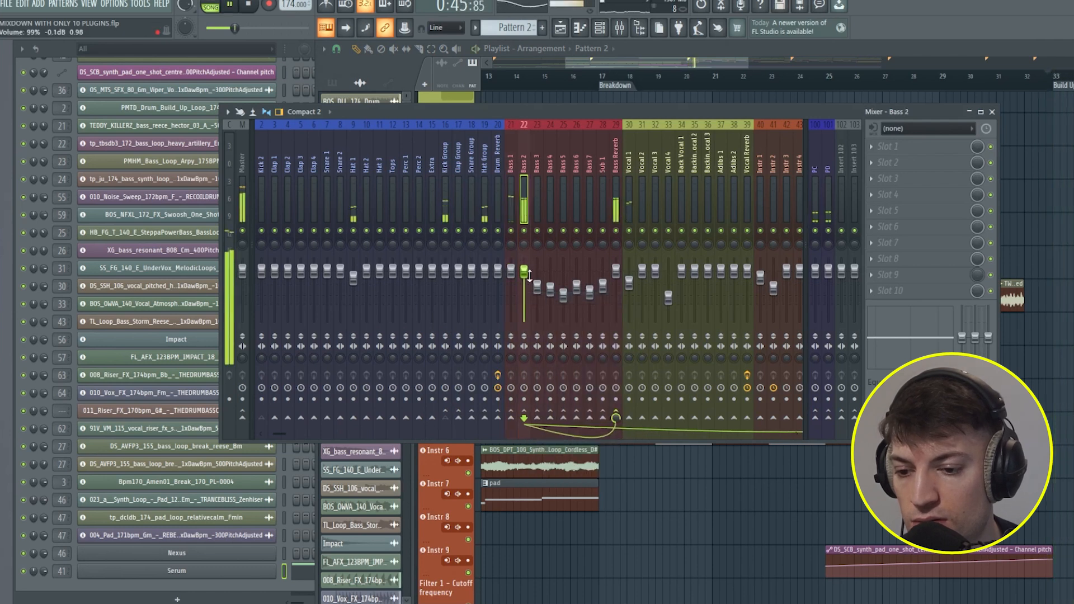
left_click_drag(511, 271, 510, 282)
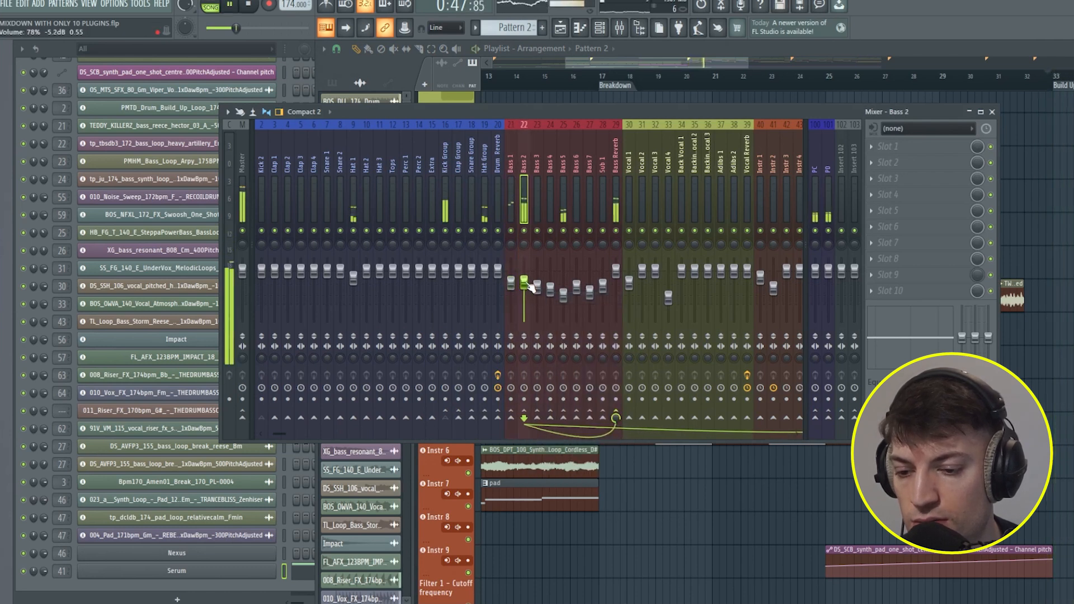
left_click(511, 283)
left_click_drag(577, 292, 584, 288)
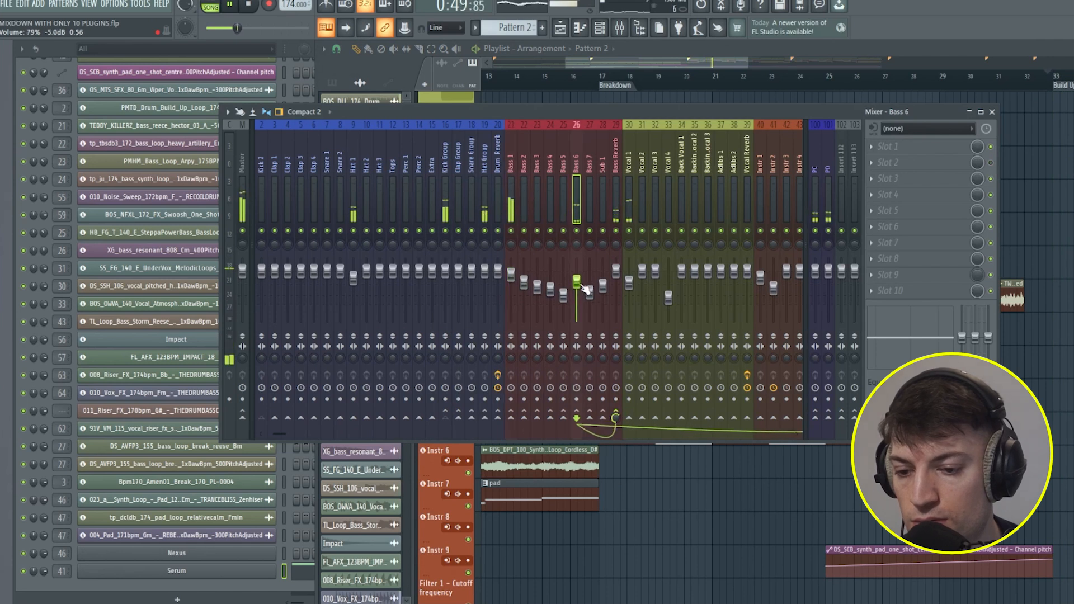
left_click(524, 283)
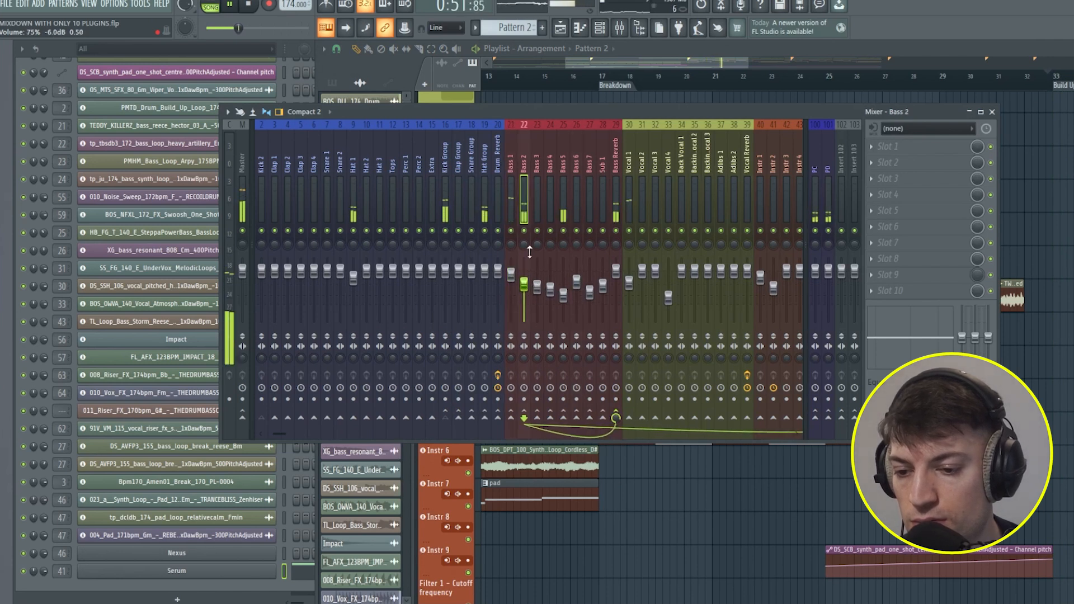
left_click_drag(569, 298, 551, 276)
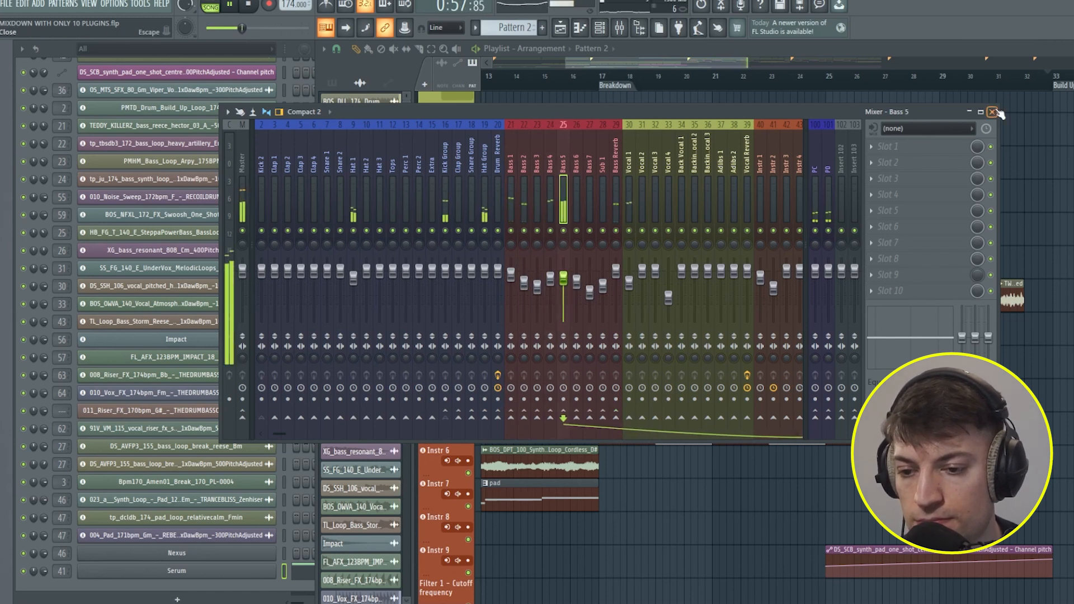
- Check the Kick Group and Clap Group levels while the Build Up plays, and stop playback
left_click_drag(772, 189, 573, 202)
left_click(401, 193)
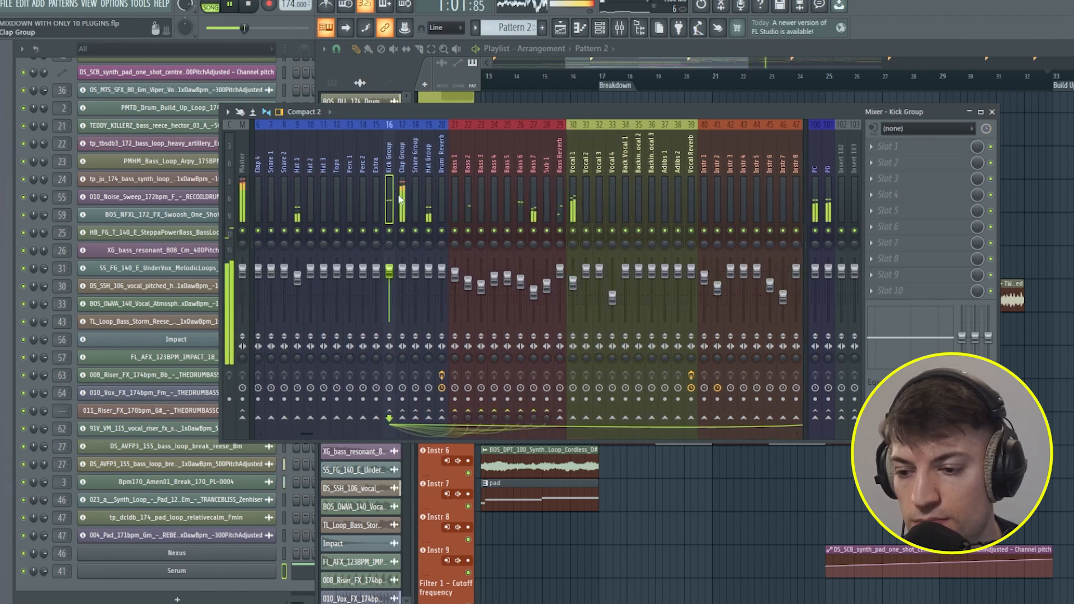
key("space")
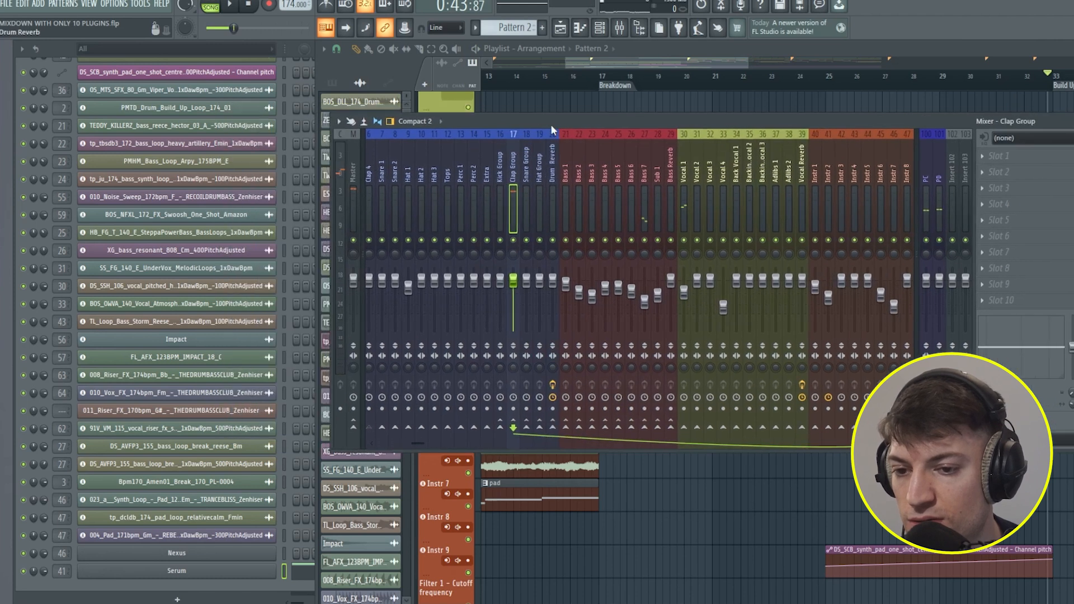
- Widen the playlist view and play the Build Up from around bar 45 to hear its drum break
left_click(929, 72)
left_click_drag(749, 62, 1060, 62)
scroll(922, 224, "up", 2)
left_click(787, 74)
key("space")
scroll(928, 302, "up", 2)
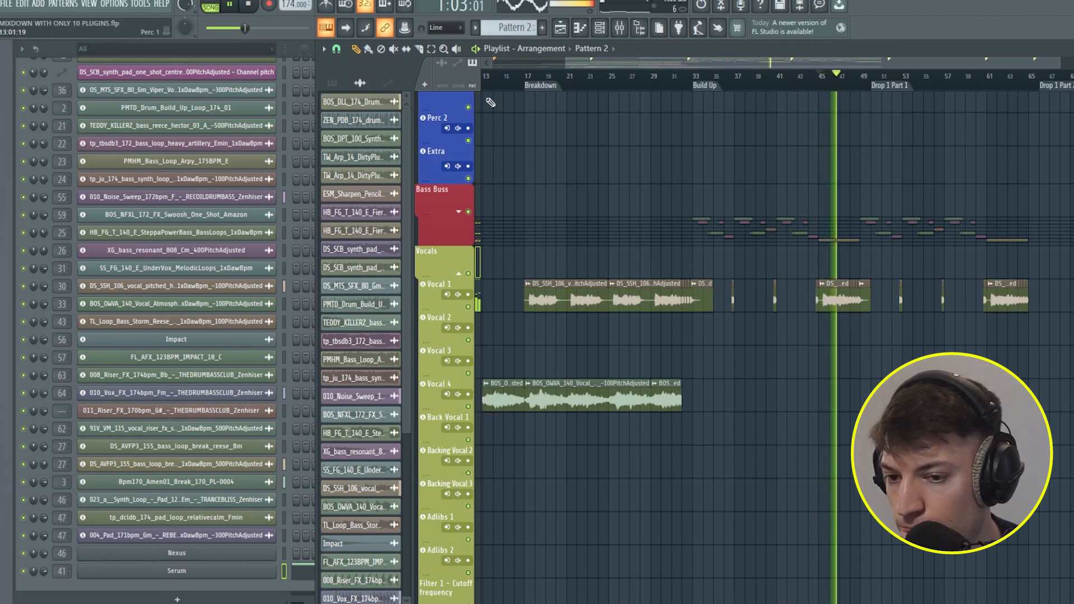
- Stop playback and toggle the Clap Group solo on and off in the mixer
key("space")
left_click(619, 28)
right_click(530, 238)
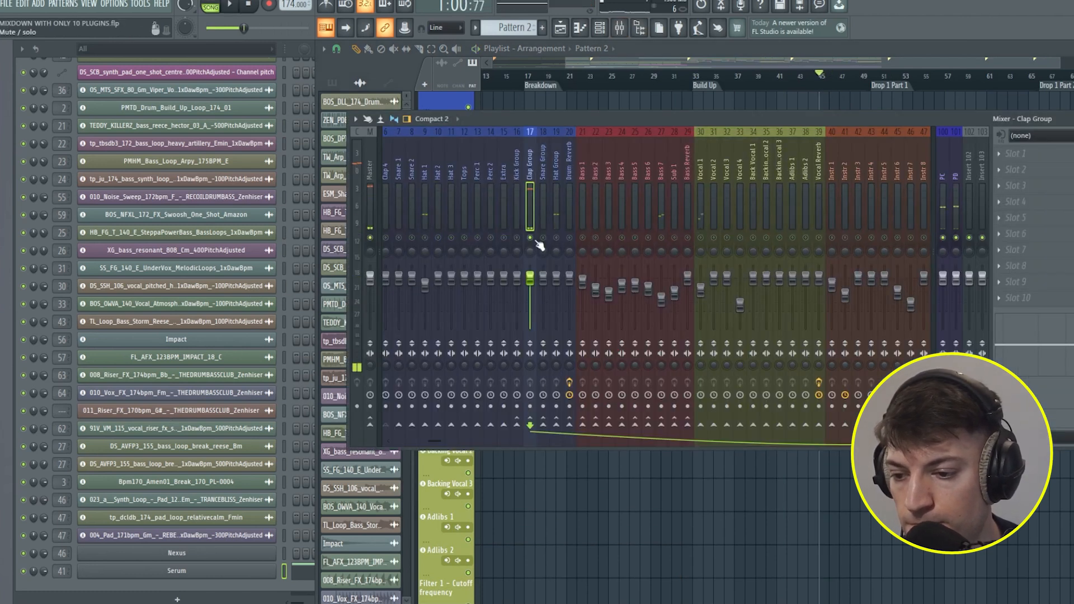
right_click(530, 238)
key("F9")
scroll(850, 80, "up", 5)
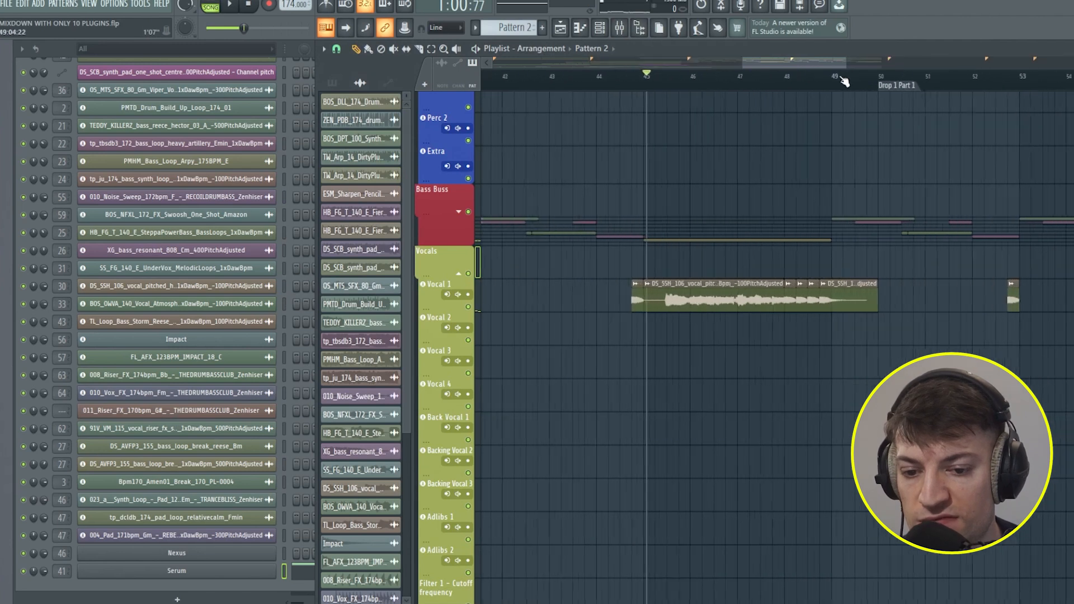
- Lower the channel volume of the Bpm170_Amen01_Break_170_PL-0004 loop on Clap 1 to about 34% (-18 dB) and listen to it in playback
left_click(693, 305)
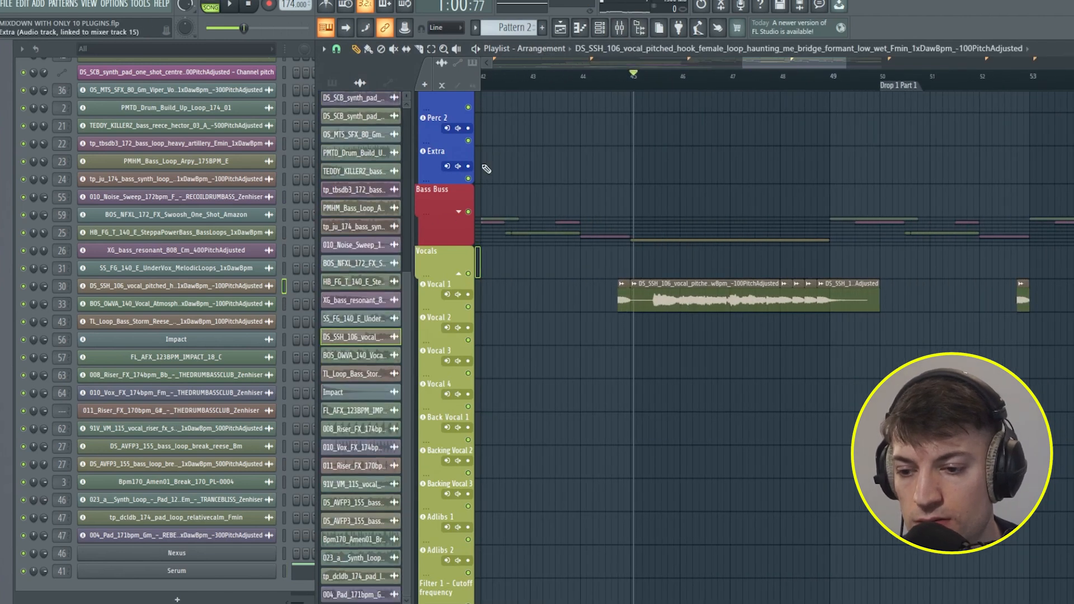
scroll(635, 251, "up", 8)
left_click(684, 237)
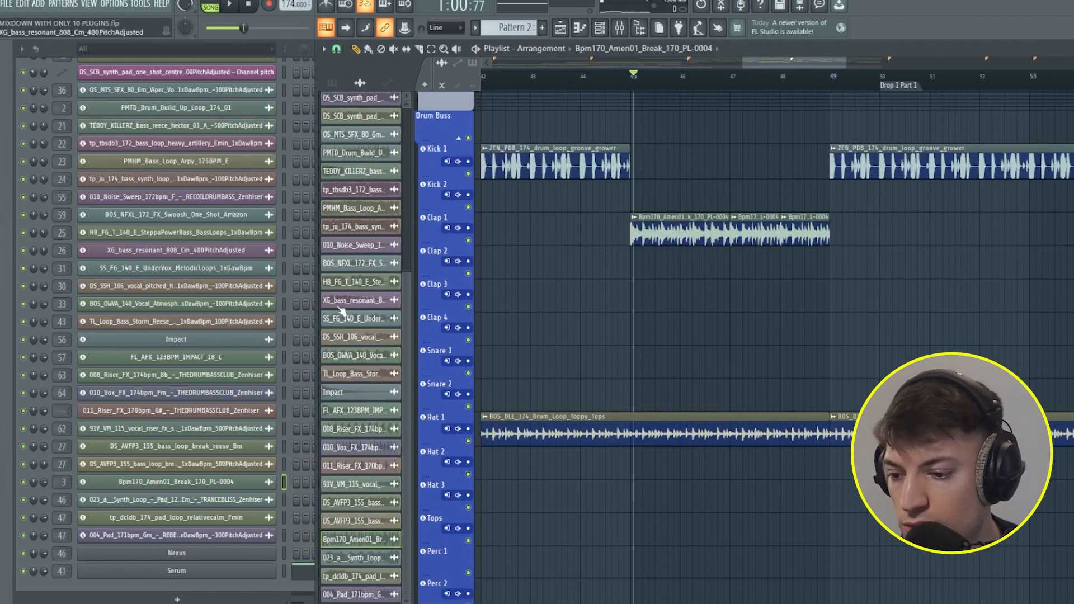
left_click_drag(44, 484, 45, 494)
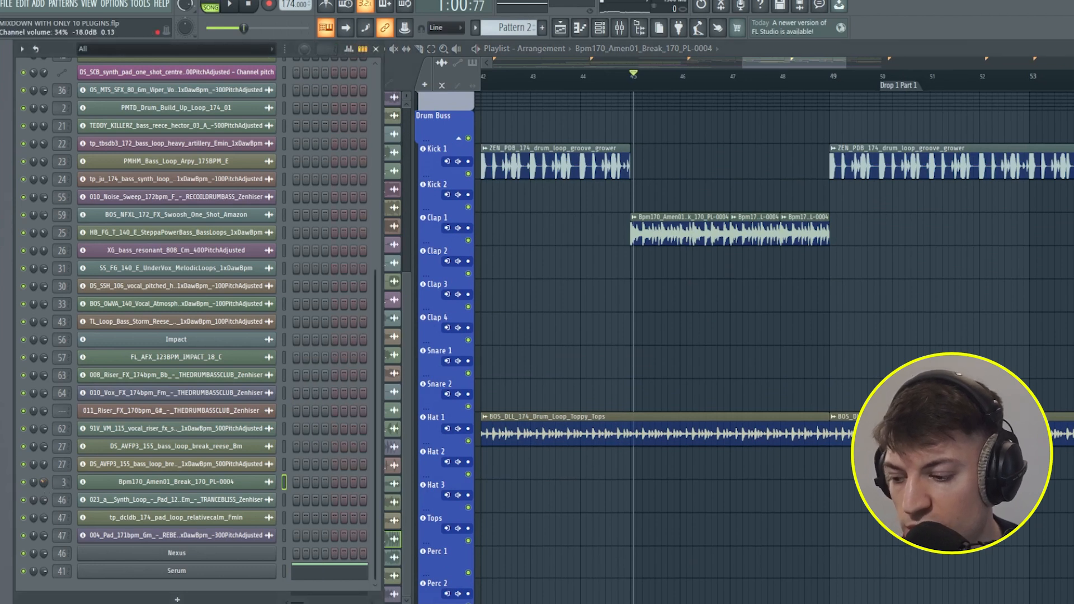
key("space")
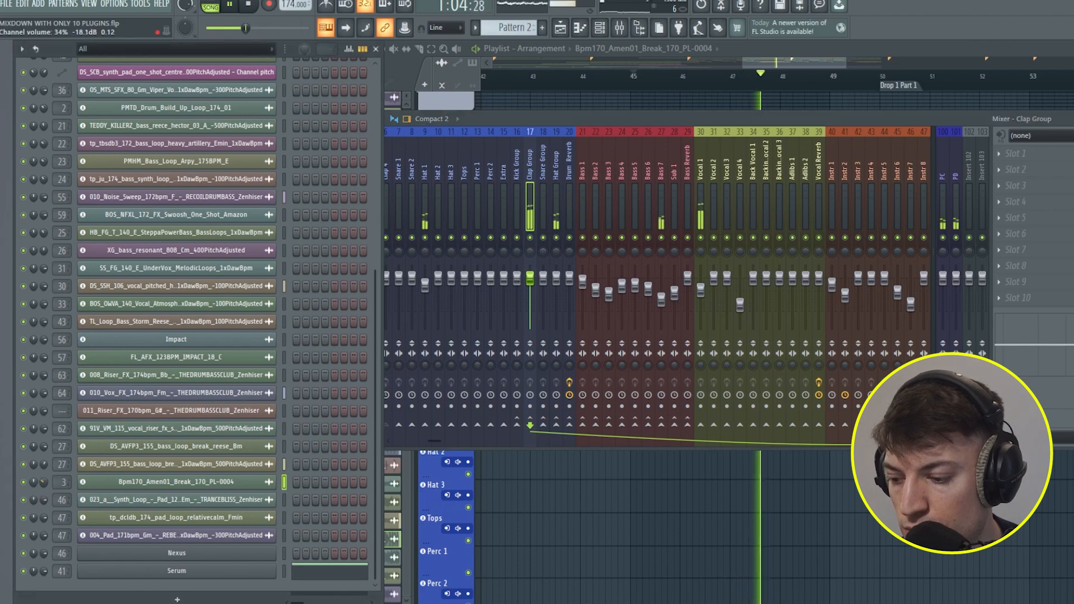
scroll(303, 198, "up", 5)
scroll(550, 155, "up", 10)
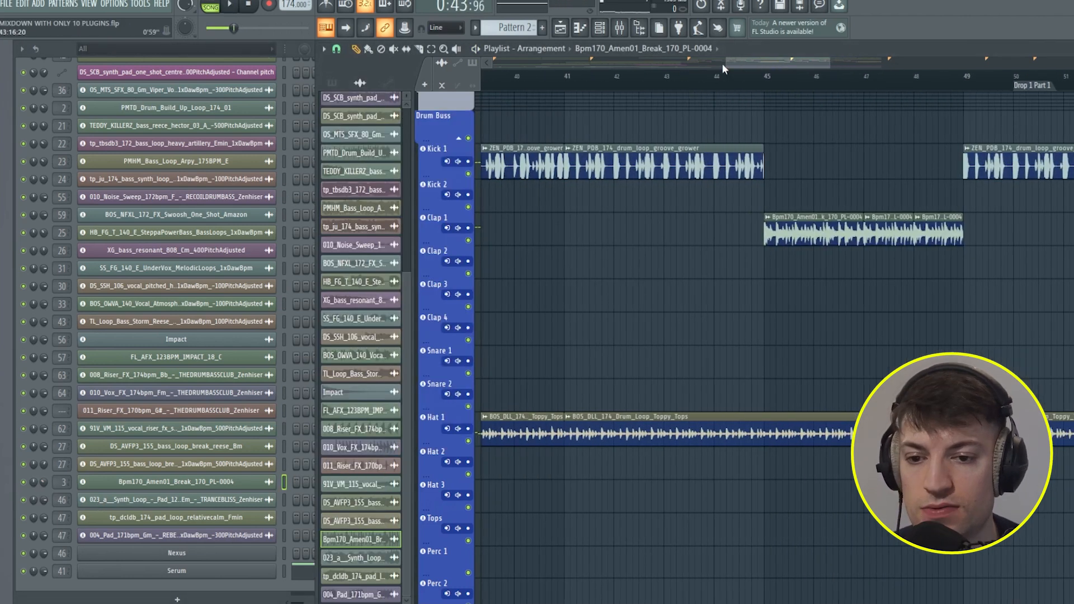
- Return to the start of the Intro, highlight its section up to the Breakdown and clear the selection
left_click_drag(722, 63, 551, 66)
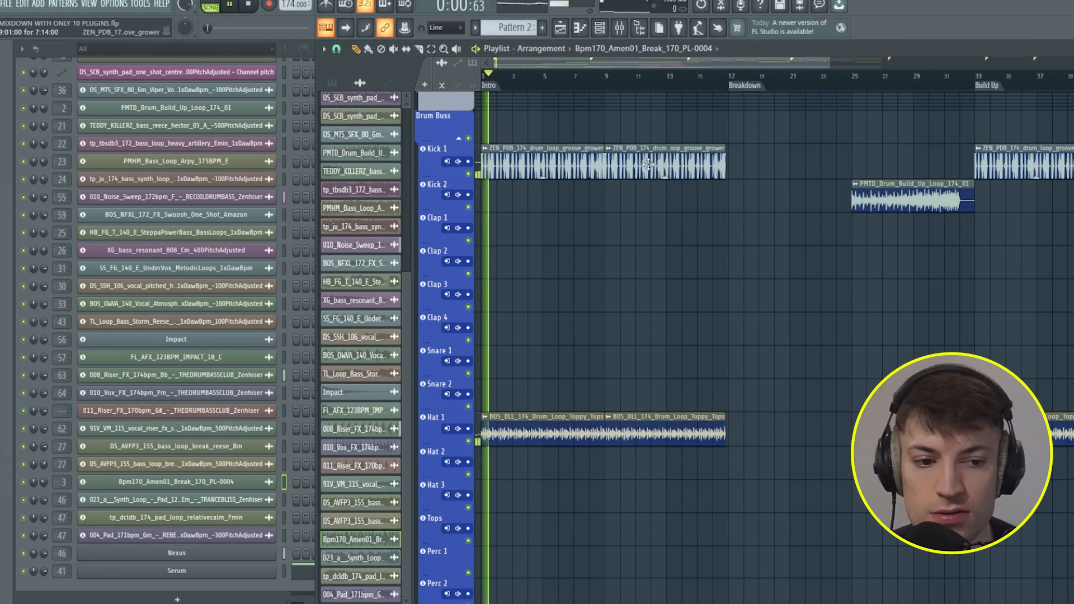
key("space")
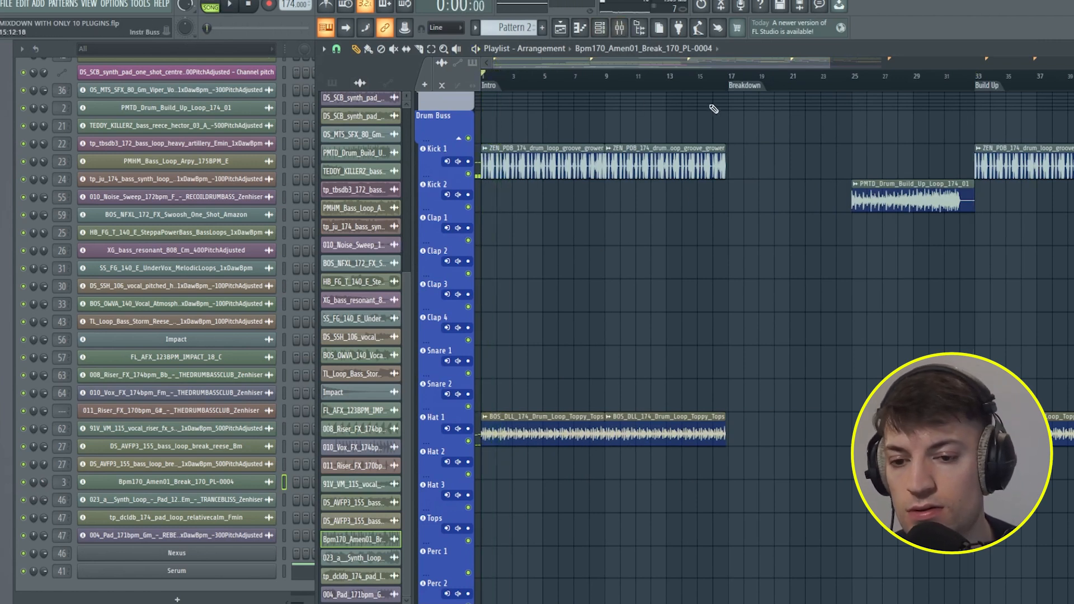
left_click_drag(726, 85, 227, 146)
scroll(582, 207, "down", 4)
scroll(615, 218, "up", 5)
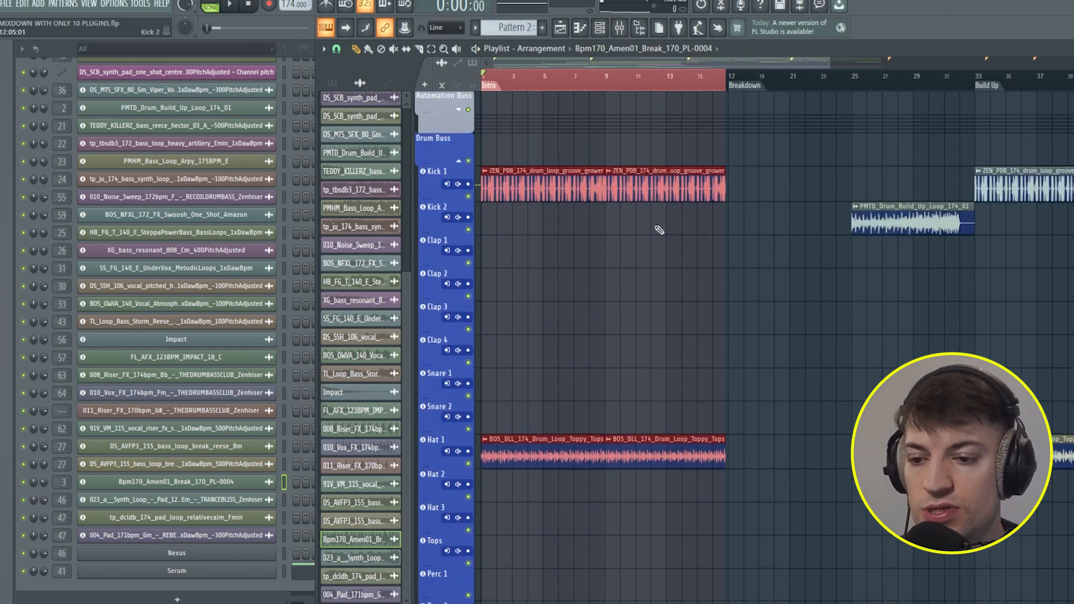
left_click(558, 85, "ctrl")
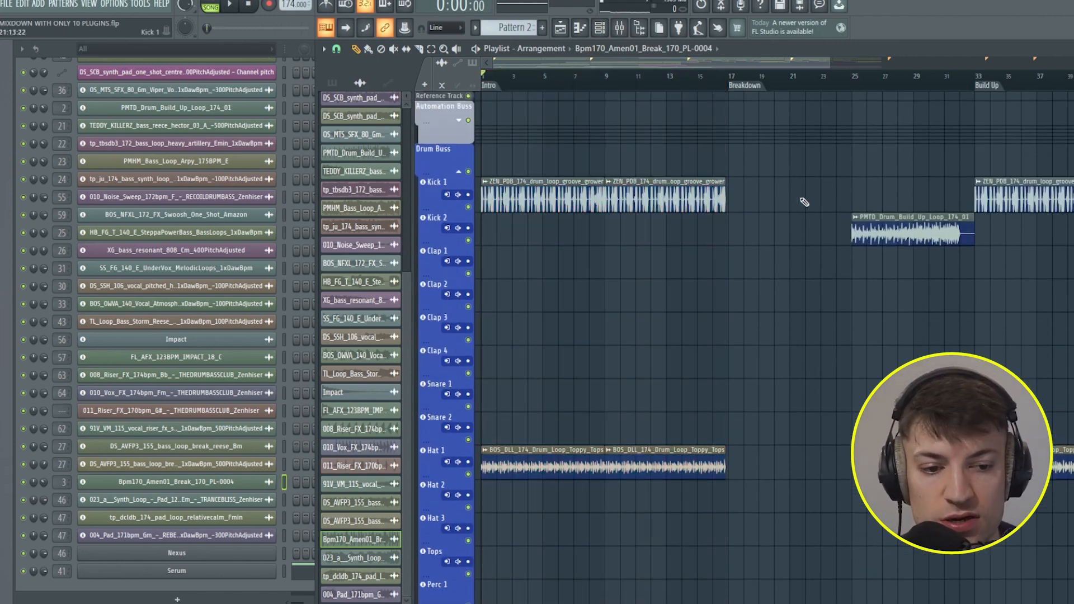
- Play the Intro with the mixer open and check the kick and hat levels
left_click(620, 29)
key("space")
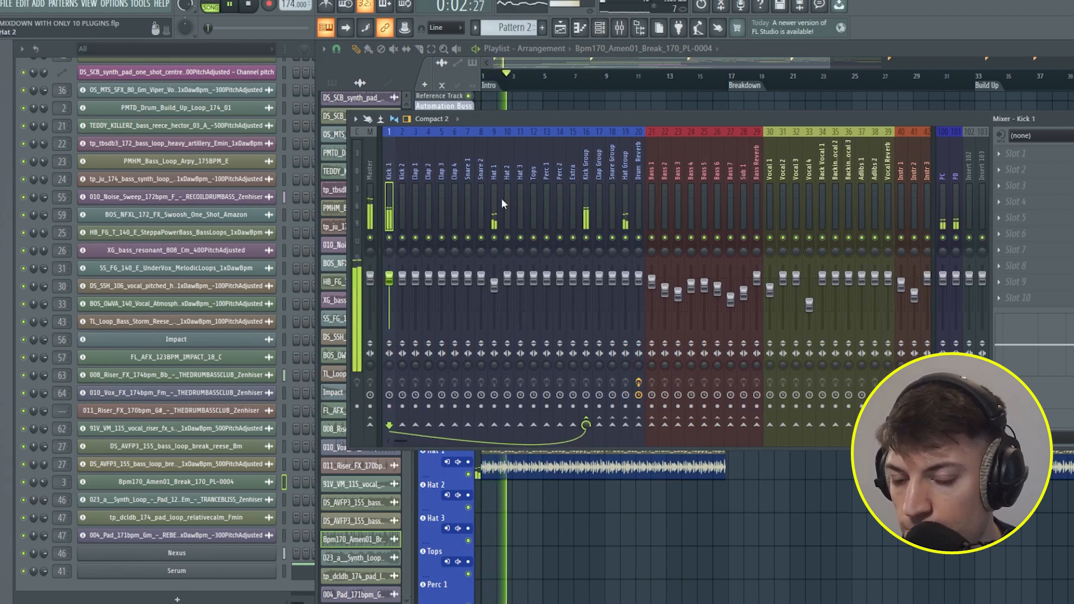
scroll(474, 216, "down", 1)
scroll(473, 219, "up", 1)
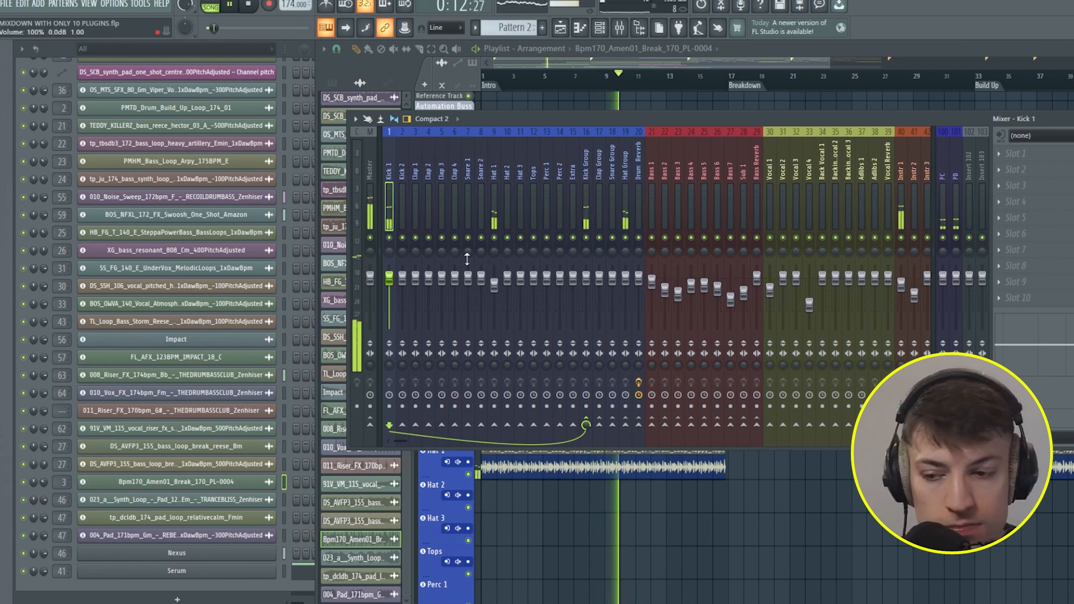
- Reposition the mixer, solo Hat 1 during playback and load Fruity Parametric EQ 2 in its first effect slot
left_click_drag(503, 118, 325, 106)
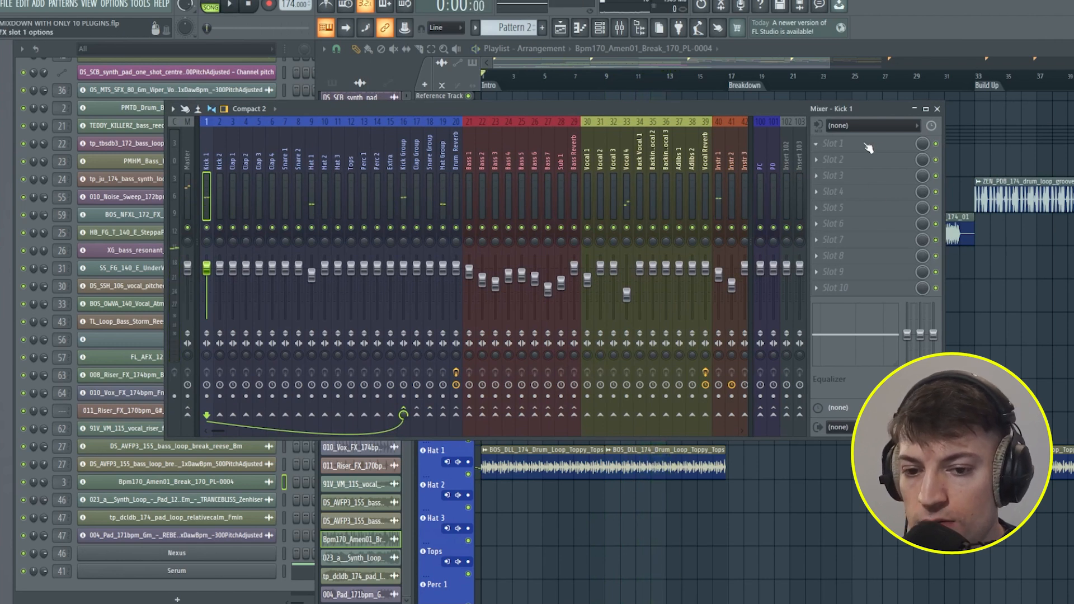
left_click(341, 205)
left_click(314, 207)
key("space")
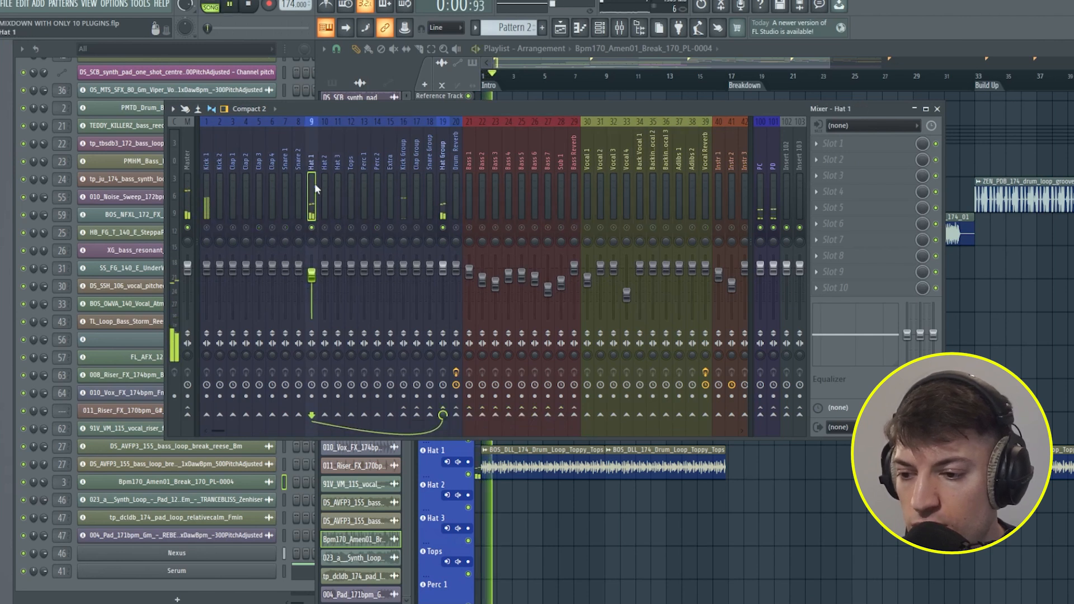
left_click(868, 147)
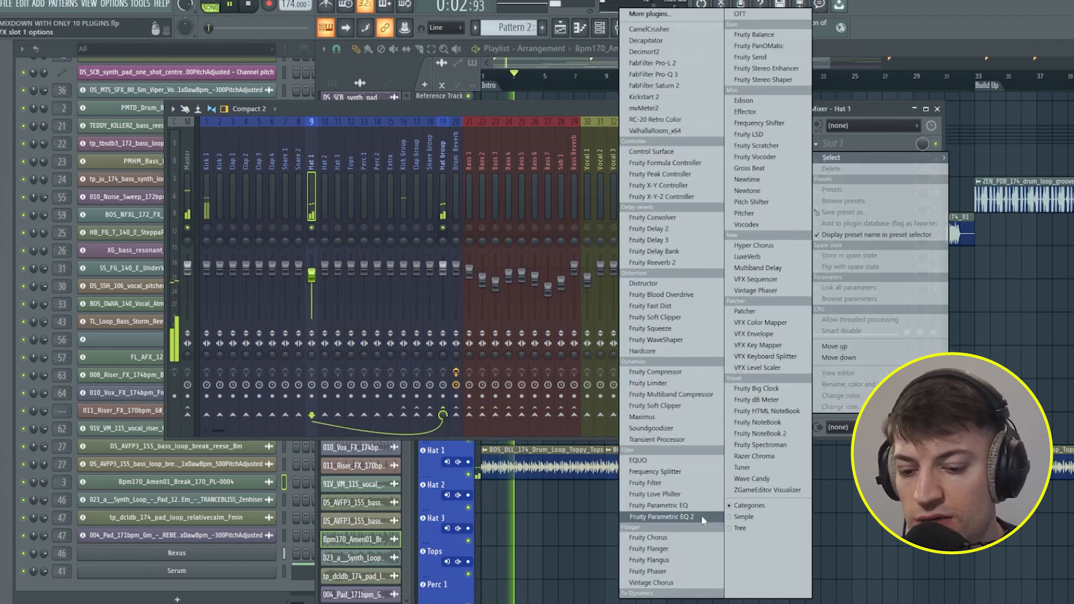
left_click(671, 513)
right_click(119, 265)
mouse_move(136, 295)
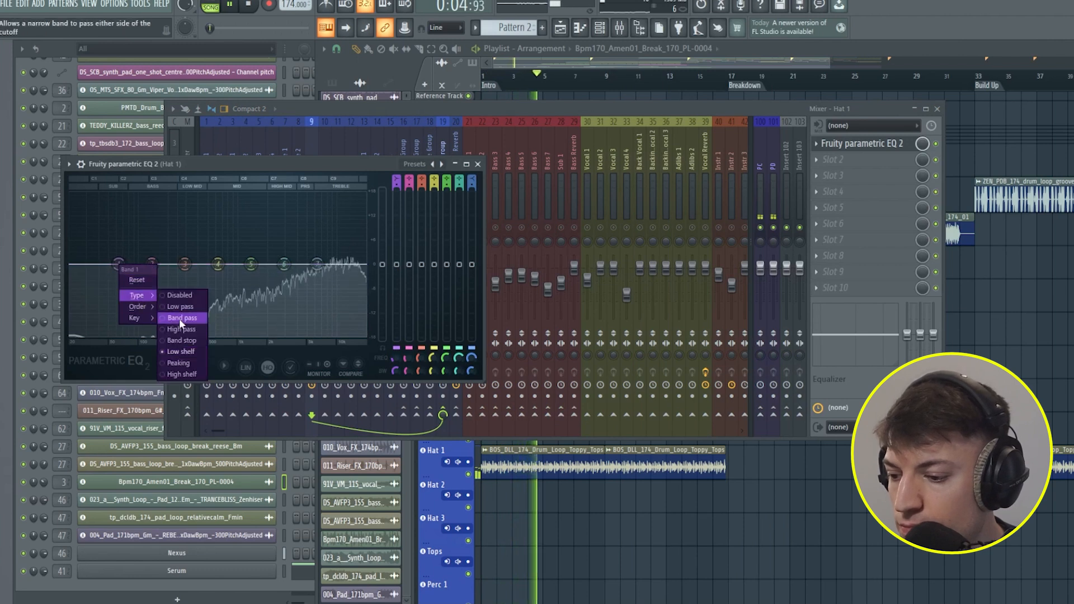
left_click(182, 318)
left_click_drag(114, 264, 285, 264)
key("ctrl+z")
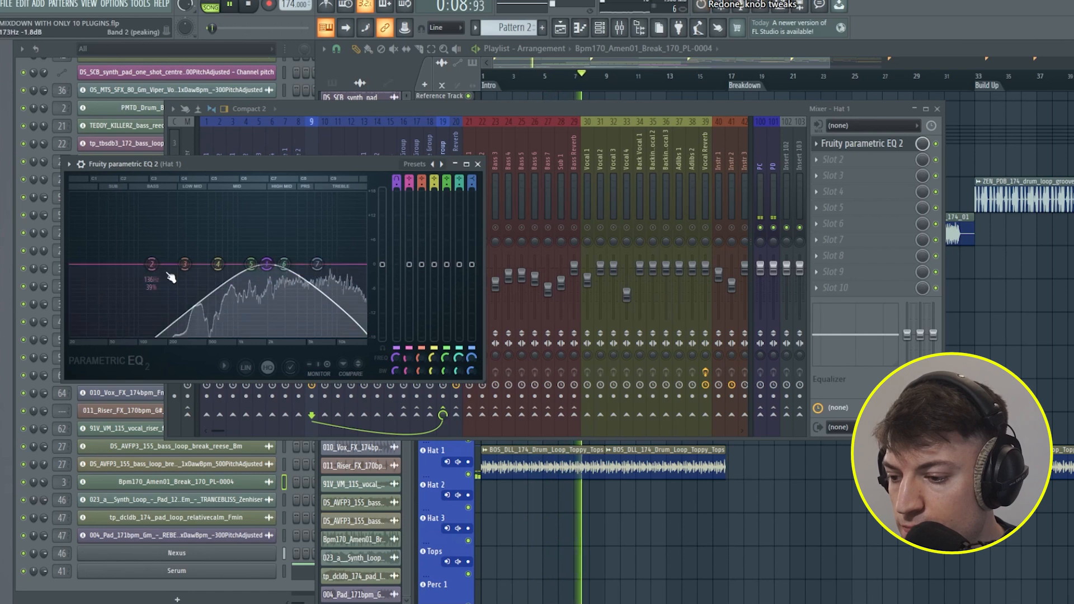
key("ctrl+z")
- Set Hat 1's EQ band 1 to High pass with its cutoff at about 660 Hz, and slightly boost band 6 in the treble
right_click(119, 265)
mouse_move(137, 294)
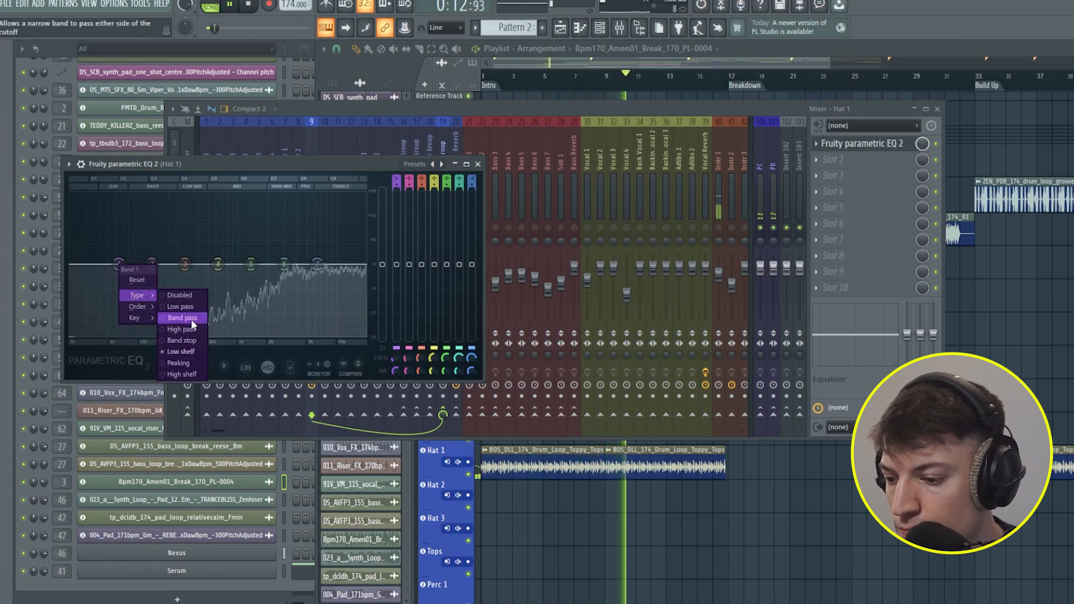
left_click(190, 328)
left_click_drag(118, 263, 216, 263)
left_click_drag(284, 264, 316, 255)
left_click_drag(217, 263, 220, 264)
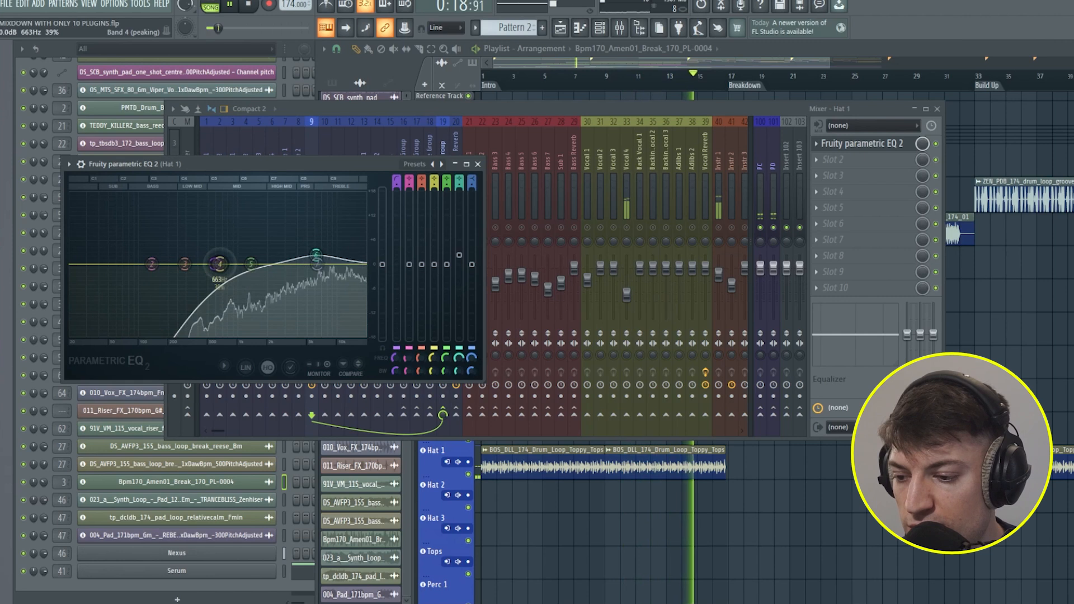
- Close the Hat 1 EQ, unsolo the track and replay the Intro from the beginning with all tracks audible
left_click(478, 164)
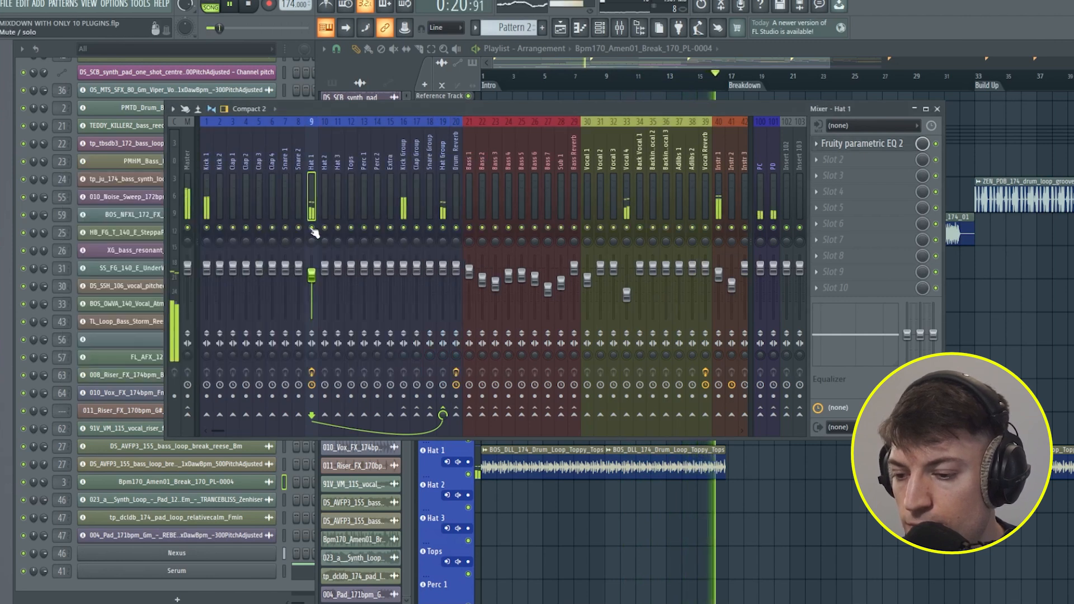
left_click(483, 77)
scroll(596, 240, "down", 10)
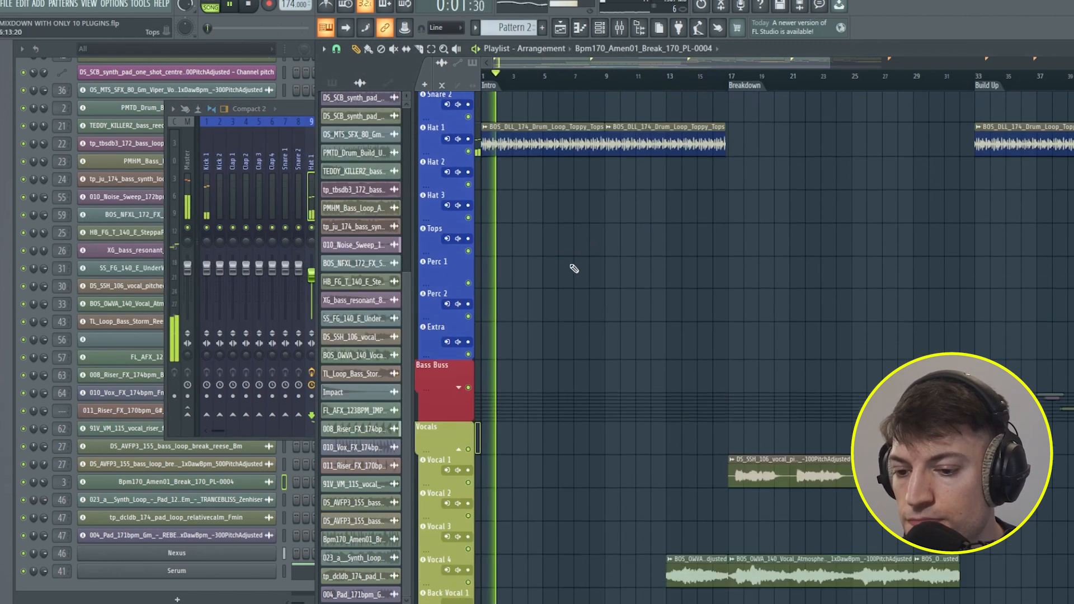
- Bring up the instrument tracks in the mixer, solo Instr 7 and load Fruity Parametric EQ 2 in its first effect slot
scroll(548, 284, "down", 8)
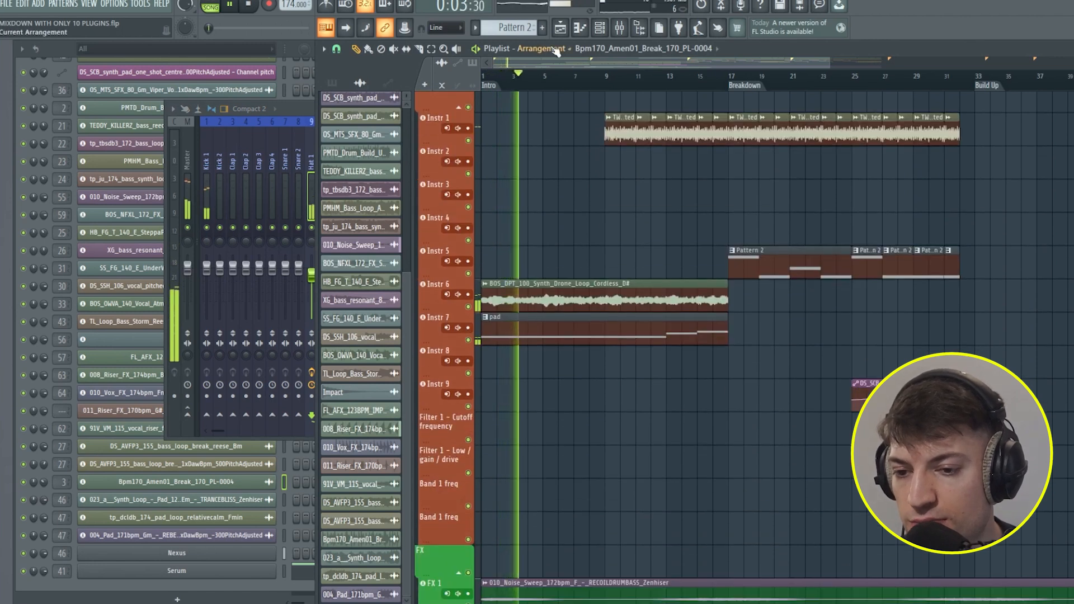
left_click(617, 34)
scroll(565, 192, "left", 5)
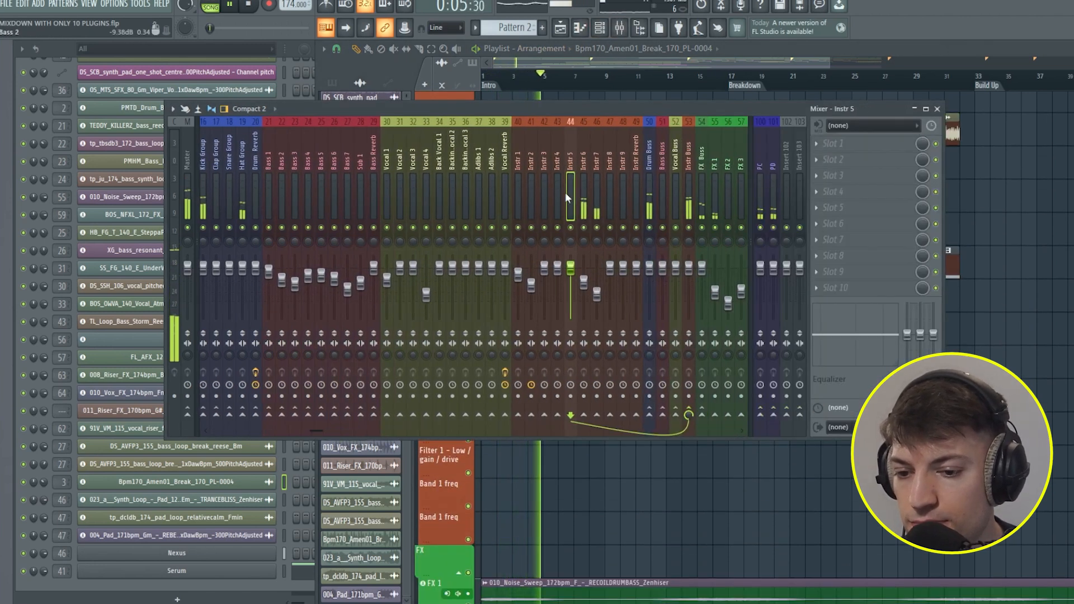
left_click(595, 234)
left_click(882, 144)
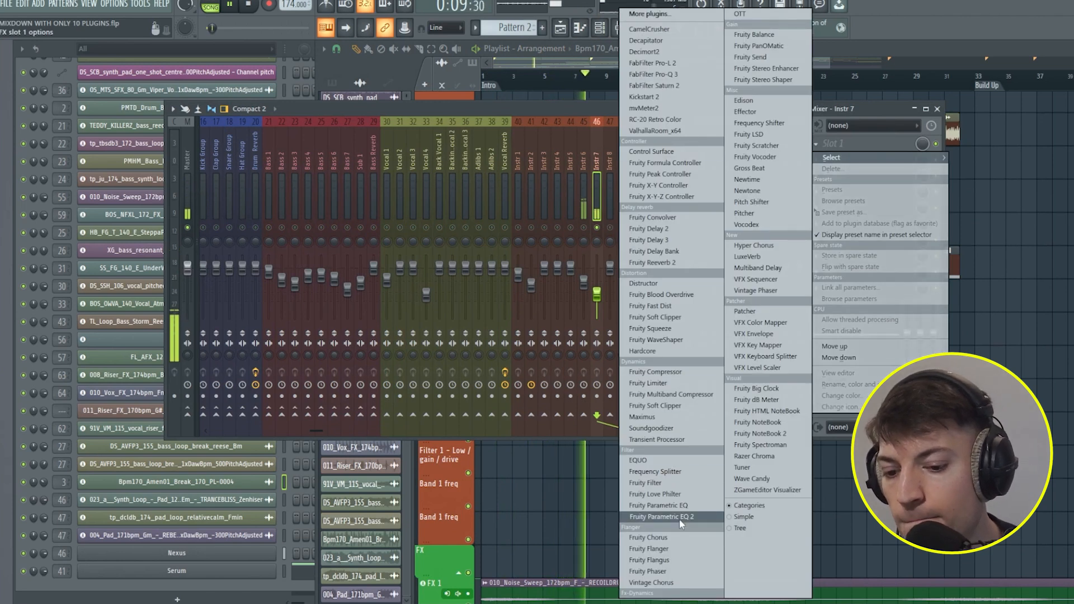
left_click(660, 516)
- Set Instr 7's EQ band 1 to High pass with its cutoff at about 360 Hz, unsoloing the track to hear it in context
right_click(150, 295)
mouse_move(166, 329)
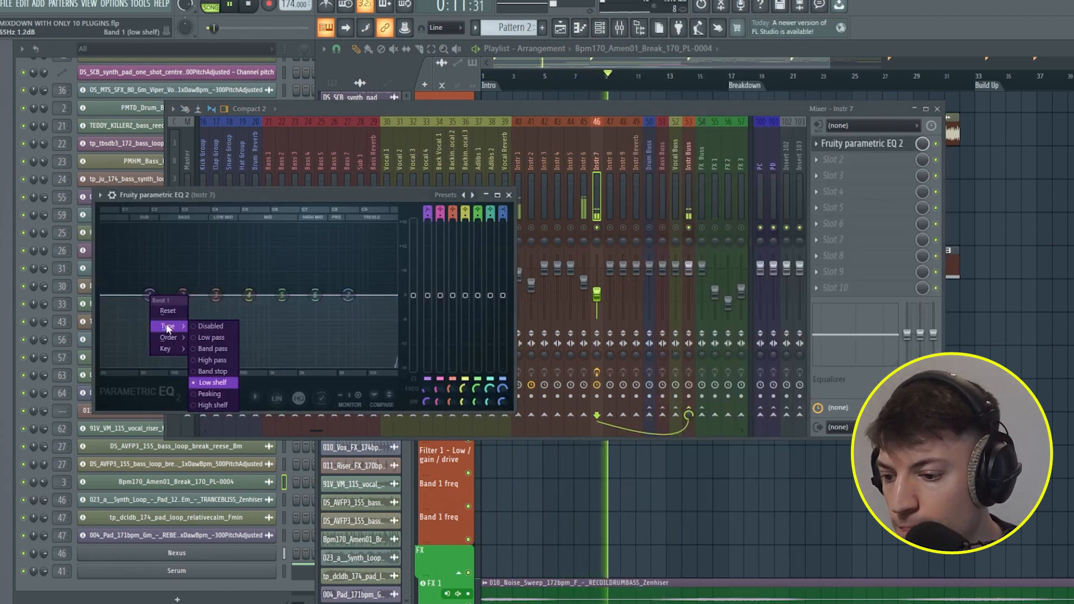
left_click(218, 337)
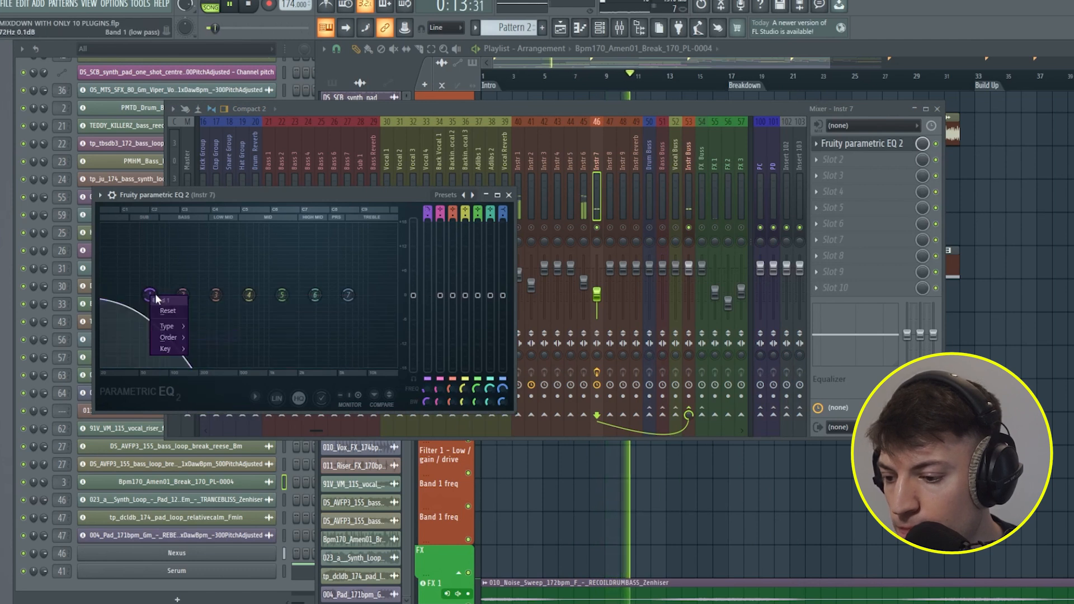
left_click(226, 361)
left_click_drag(148, 295, 276, 294)
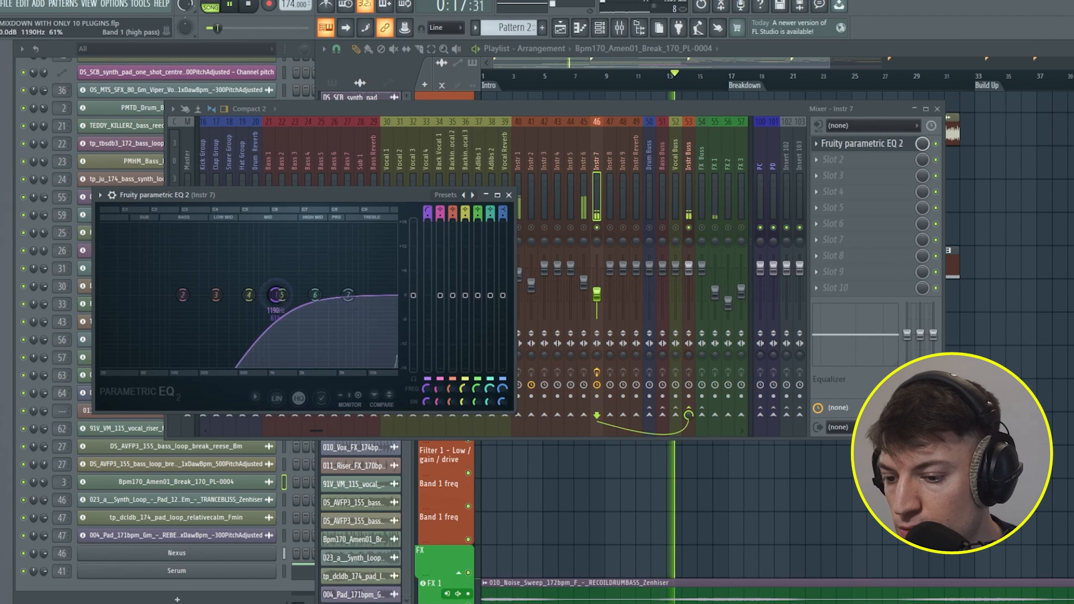
left_click(601, 230)
left_click(124, 197)
left_click_drag(281, 295, 217, 295)
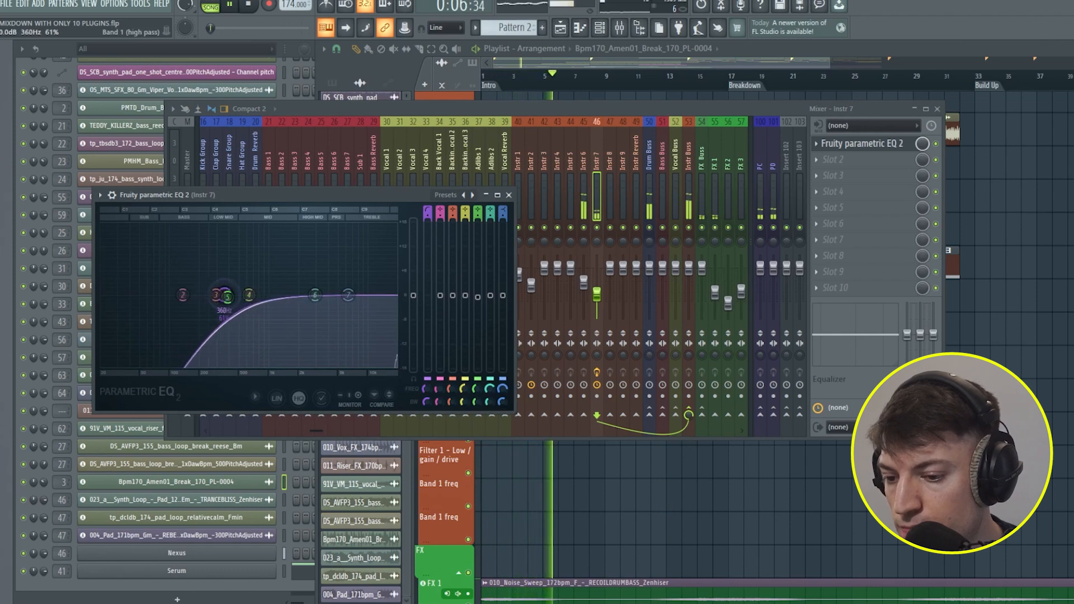
- Close the Instr 7 EQ and solo Instr 6, Instr 7 and Instr 1 together during playback
left_click(514, 198)
left_click(582, 197)
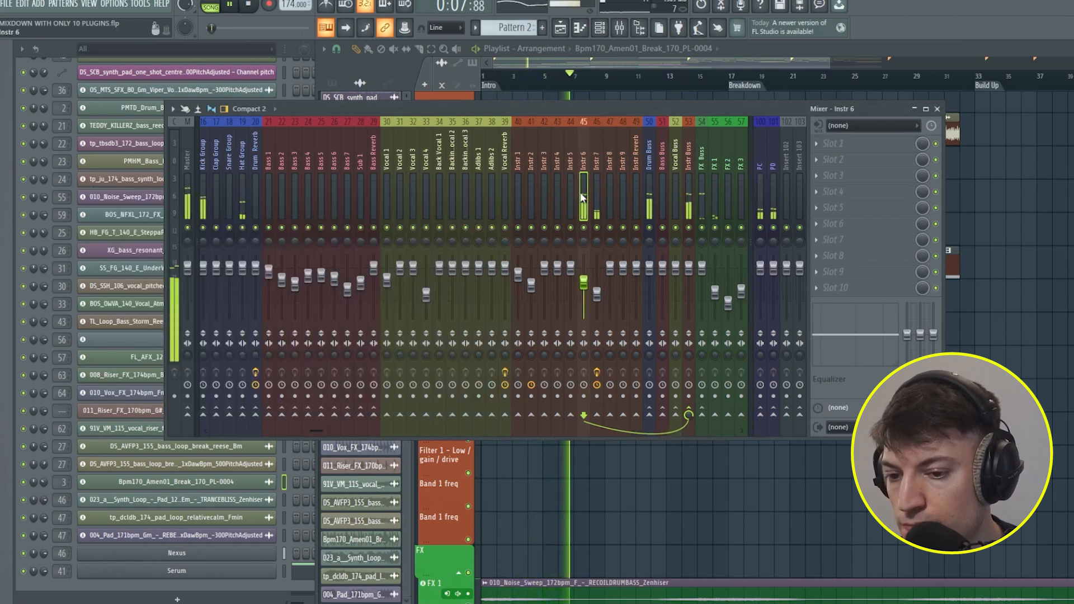
right_click(584, 229)
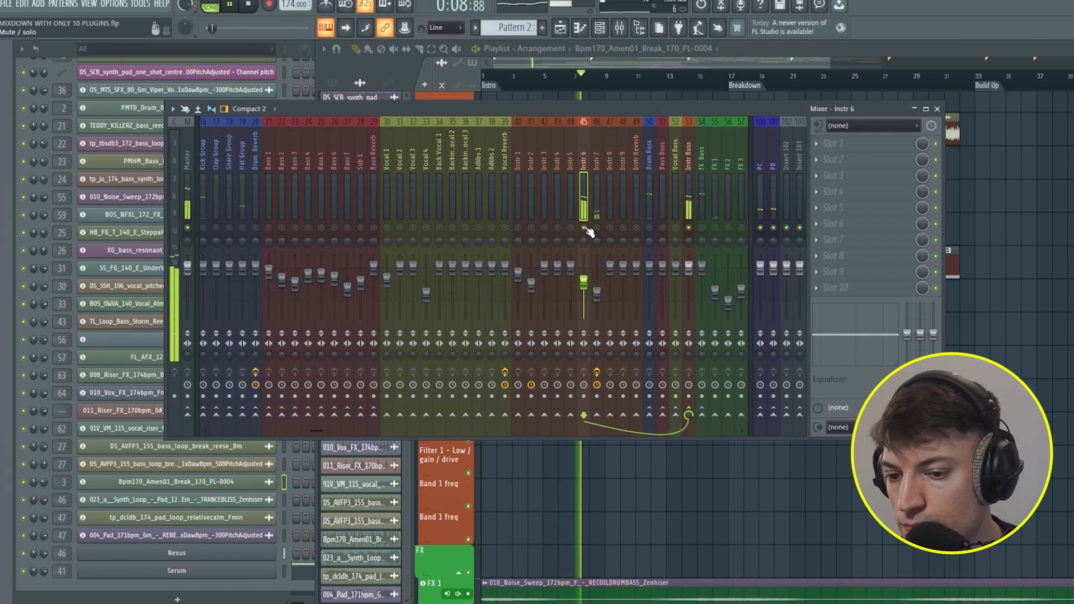
left_click(597, 276)
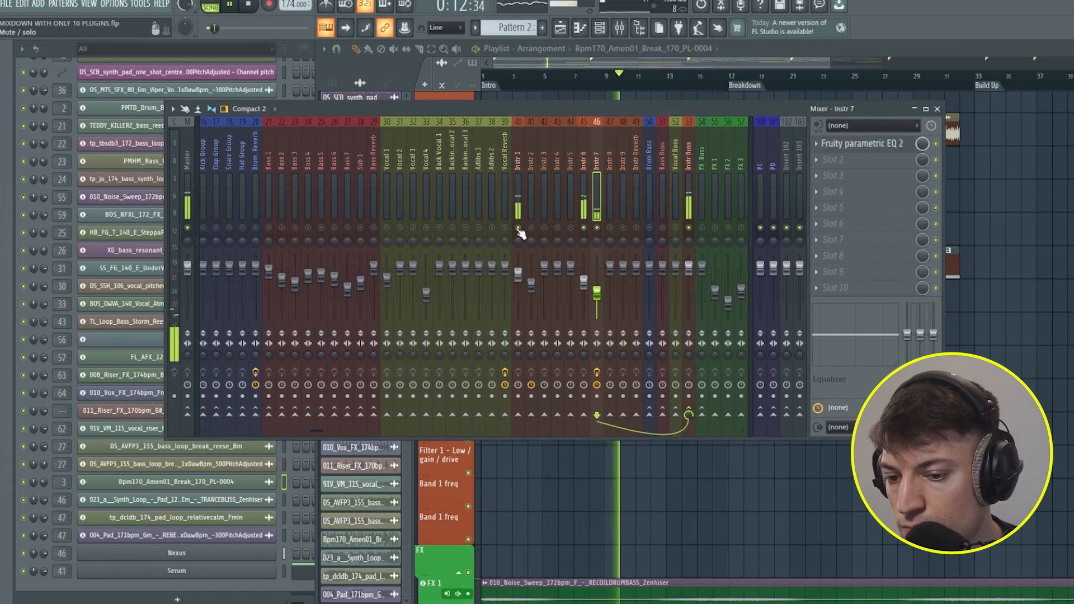
left_click(518, 229)
- Copy Instr 7's Fruity Parametric EQ 2 to Instr 1 and boost its band 6 at about 2565 Hz
left_click(838, 144)
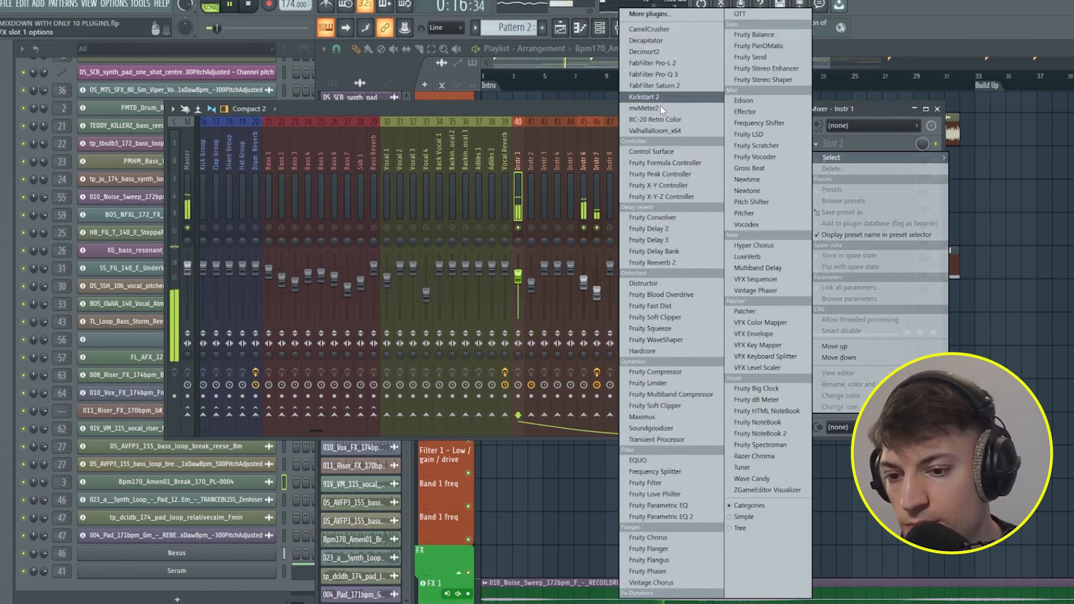
left_click(586, 171)
left_click(595, 183)
left_click(818, 144)
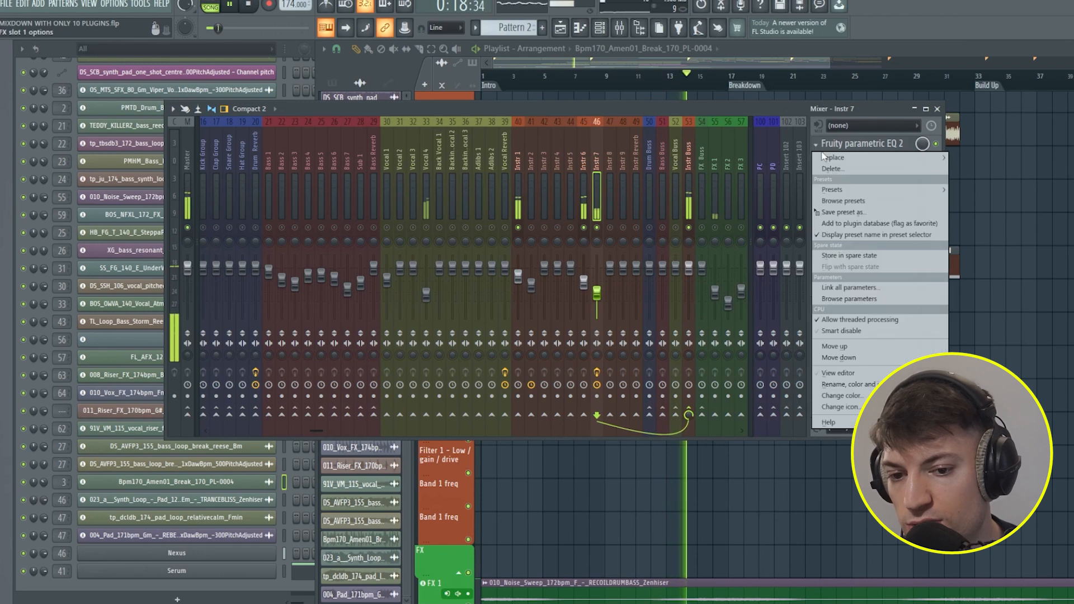
left_click_drag(833, 210, 517, 190)
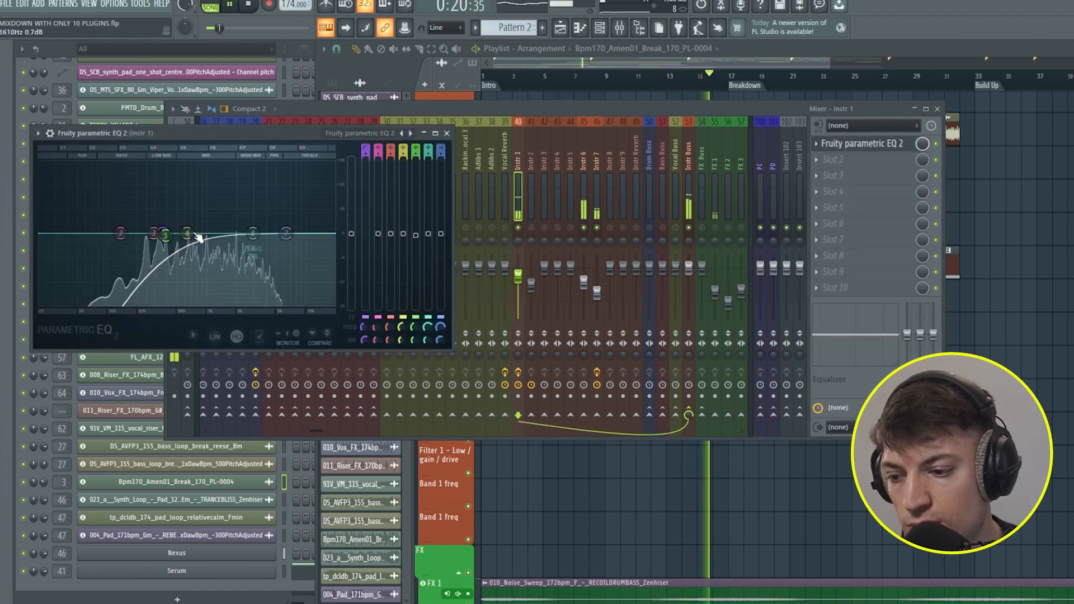
left_click_drag(251, 231, 247, 219)
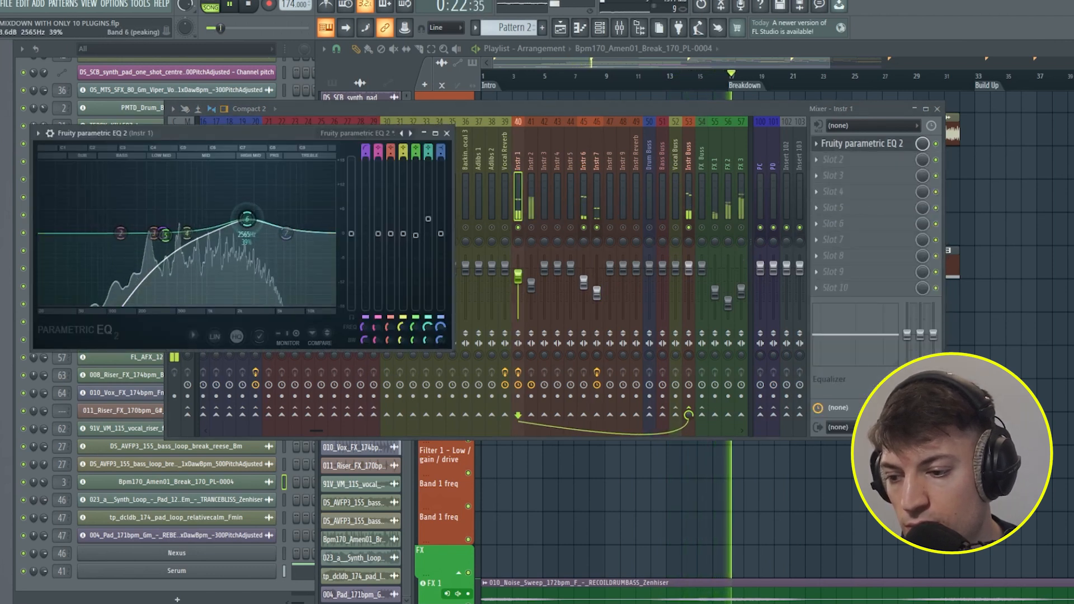
left_click(446, 134)
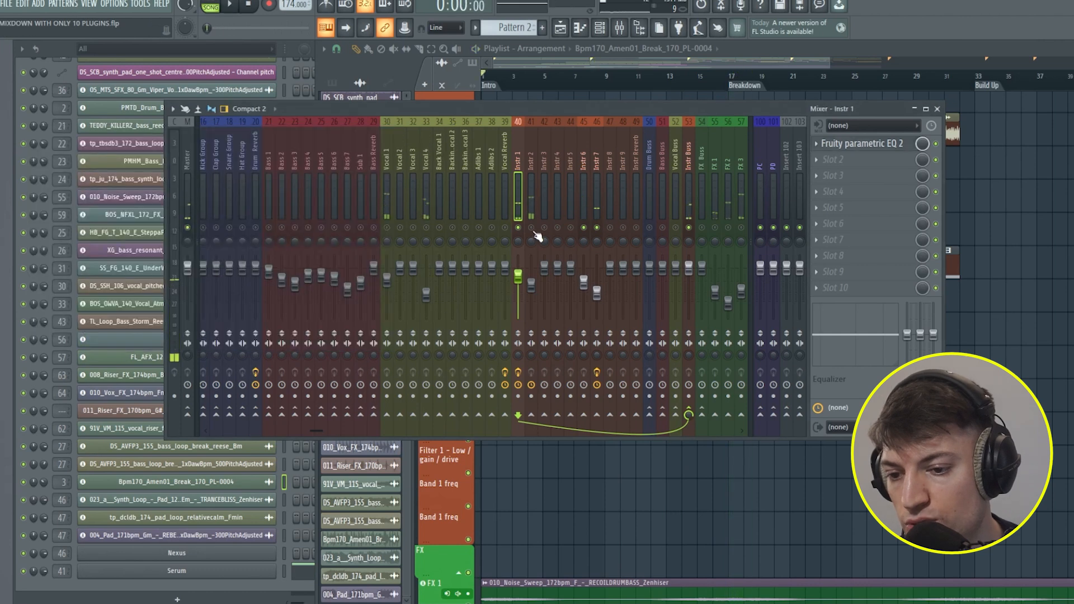
- Replay the Intro from the beginning with all tracks audible and the mixer open
left_click(411, 79)
key("space")
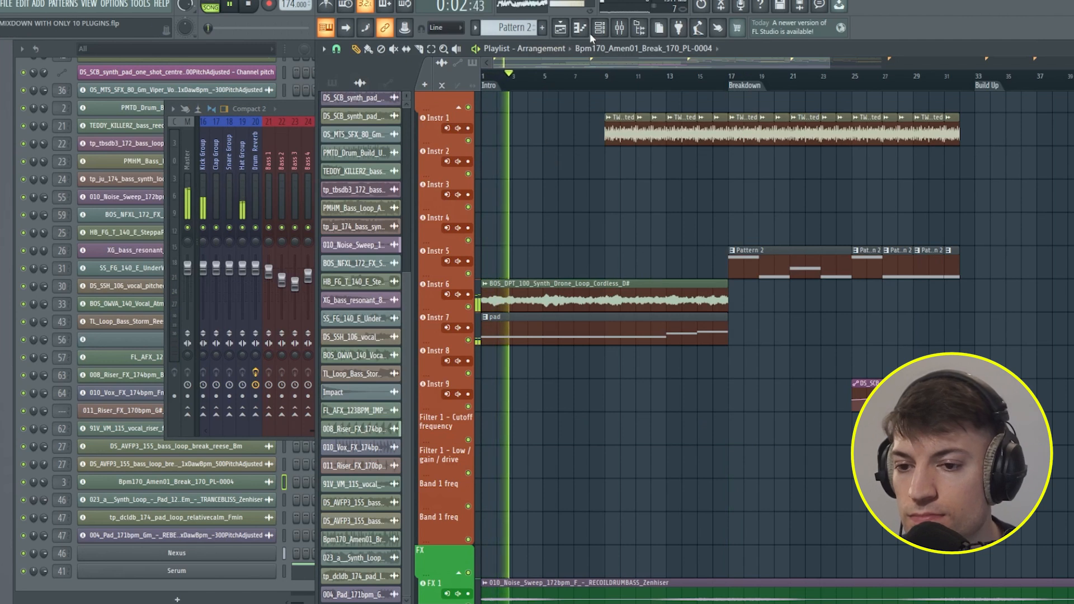
left_click(624, 30)
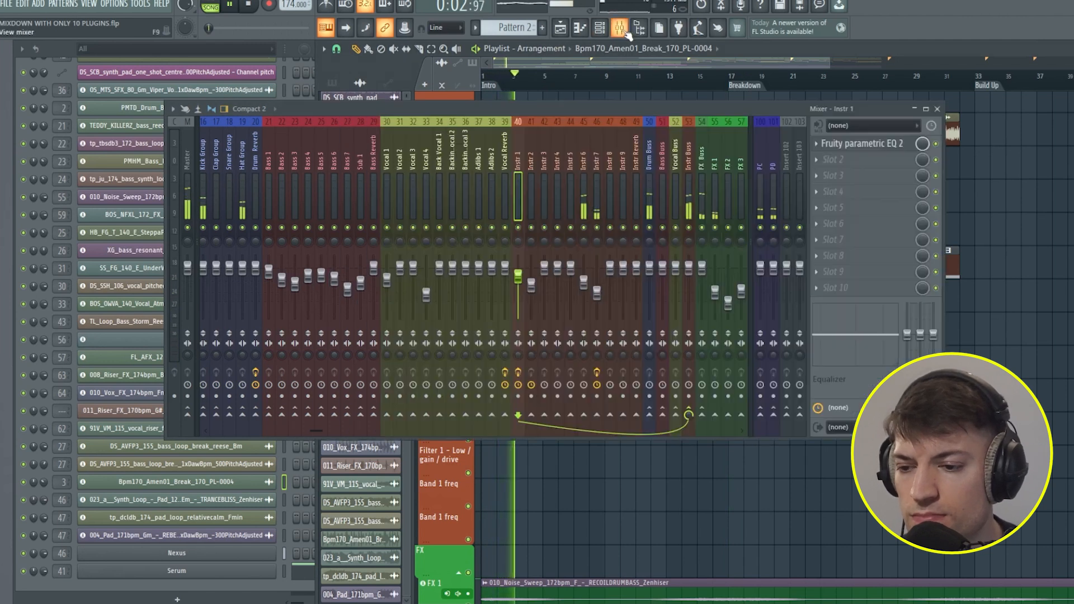
- Load Soundgoodizer in Instr 1's second effect slot and close its window
left_click(831, 163)
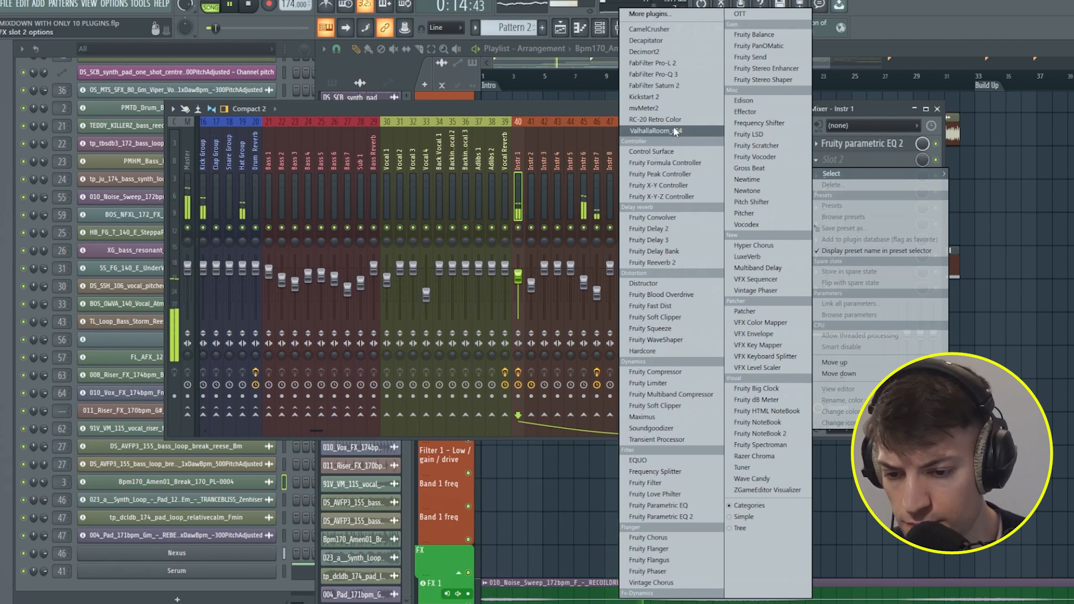
left_click(652, 428)
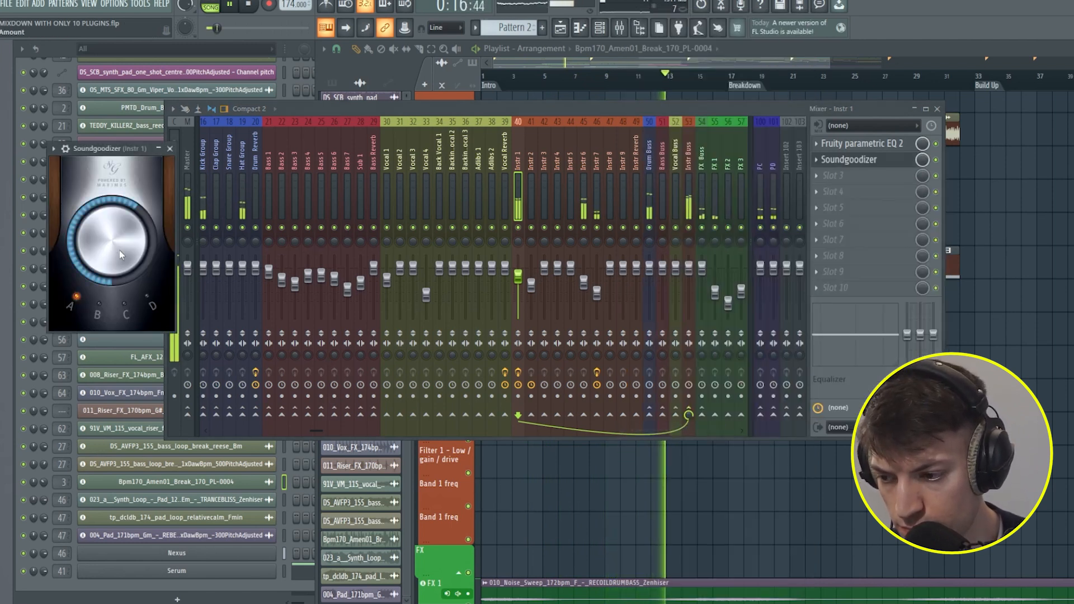
left_click(170, 149)
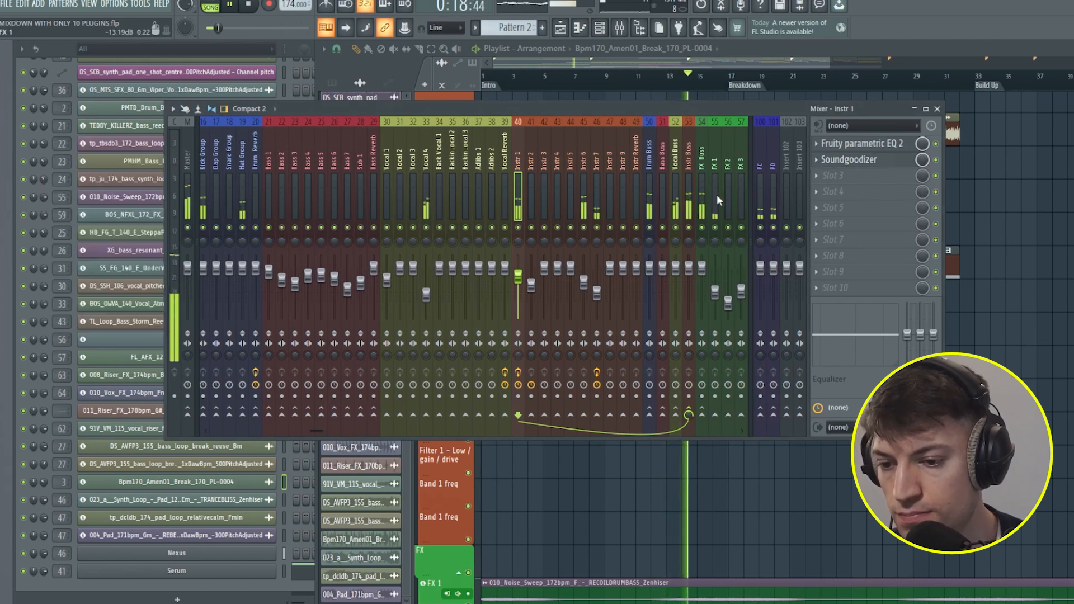
- Check Vocal 4 in the mixer, then examine the playlist's FX, vocal and instrument clips around the Intro and Breakdown
left_click(431, 199)
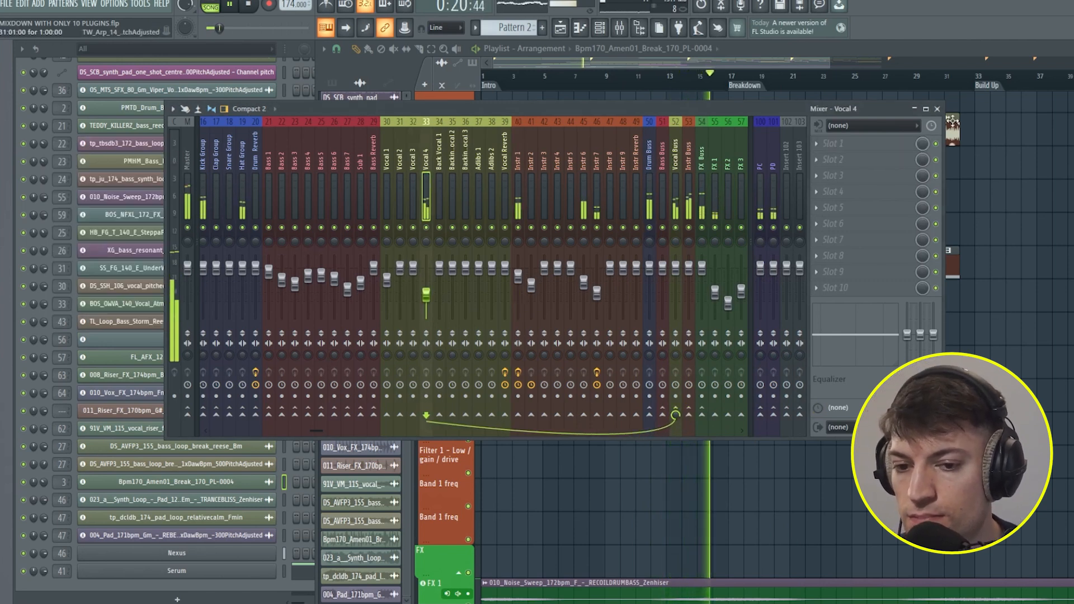
left_click(937, 110)
scroll(785, 358, "down", 10)
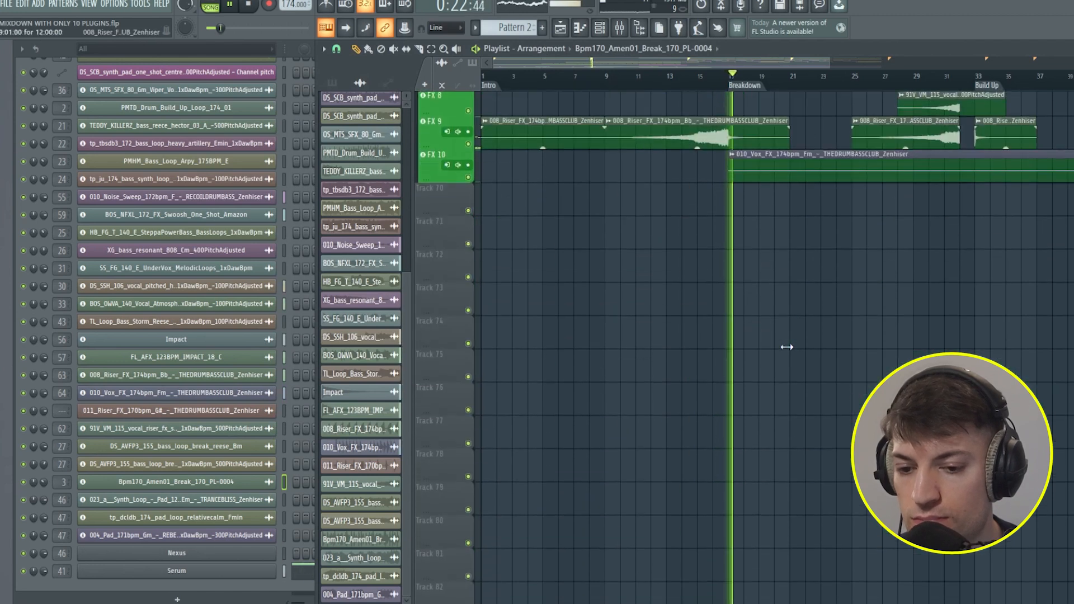
scroll(687, 132, "up", 10)
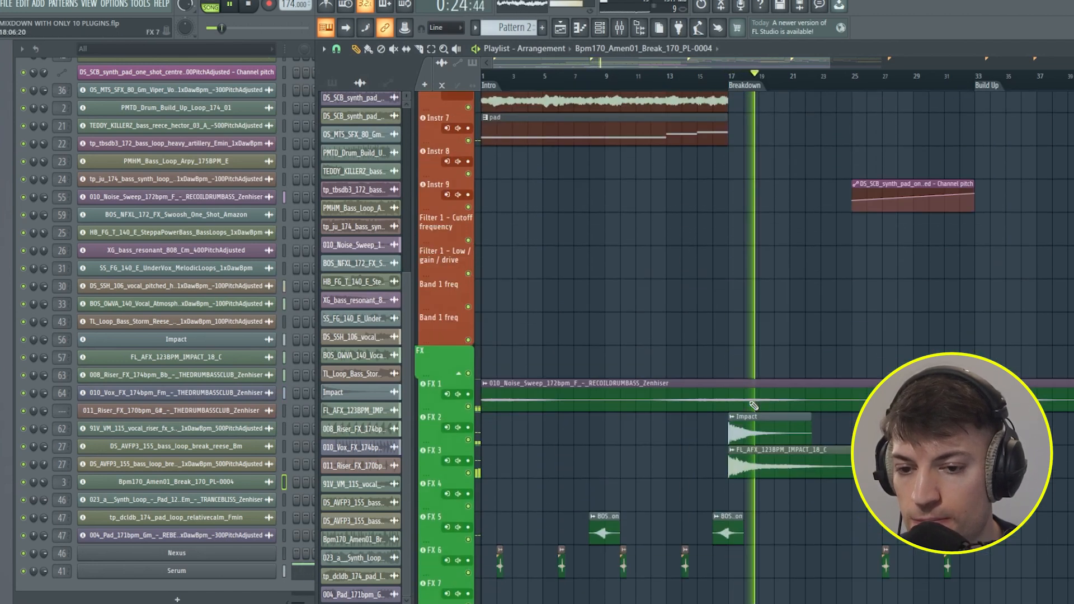
key("space")
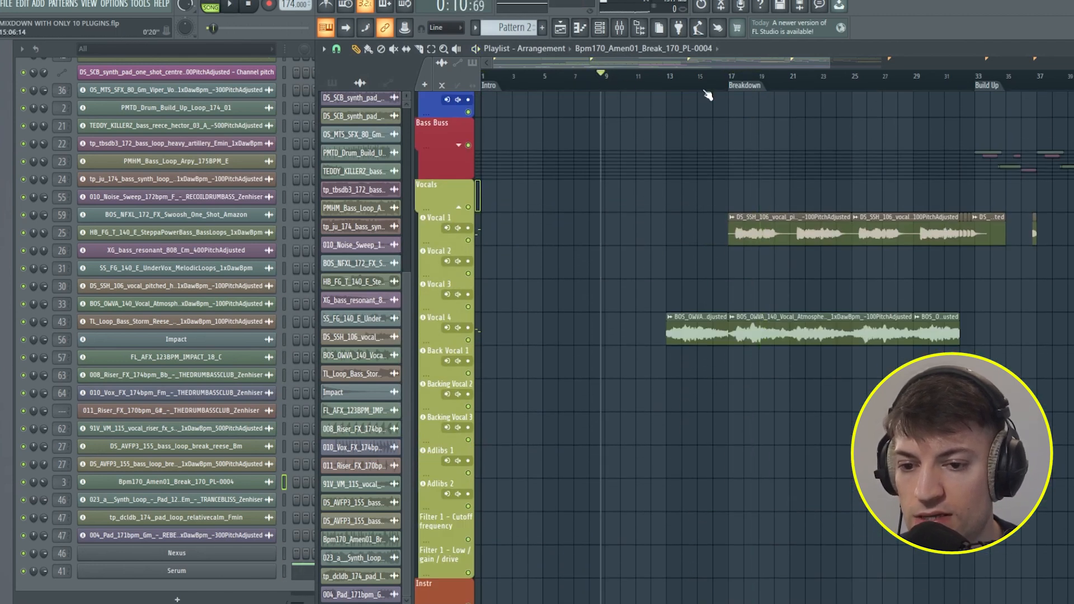
scroll(708, 95, "down", 10)
scroll(566, 93, "up", 3)
key("space")
key("space")
- Change the playlist's snap setting and select the time range from bar 9 to bar 17, up to the Breakdown
left_click(553, 87)
key("space")
key("space")
left_click(335, 50)
left_click(358, 235)
left_click_drag(555, 88, 827, 89)
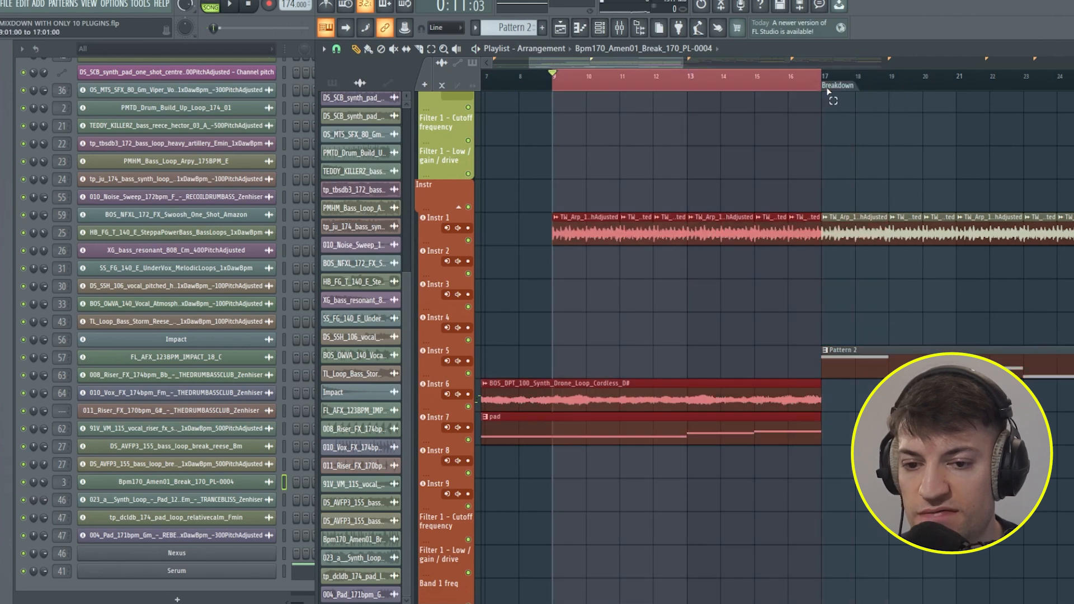
- Play the selected range, solo Instr 1 in the mixer and load Fruity Parametric EQ 2 in its third effect slot
key("space")
left_click(618, 28)
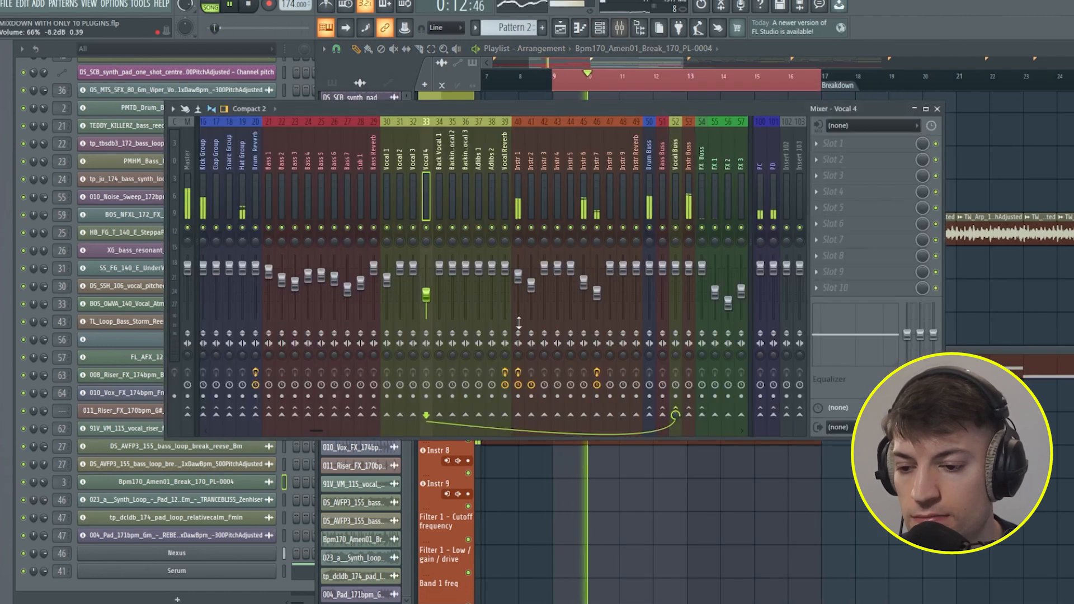
left_click(517, 167)
key("space")
left_click(858, 178)
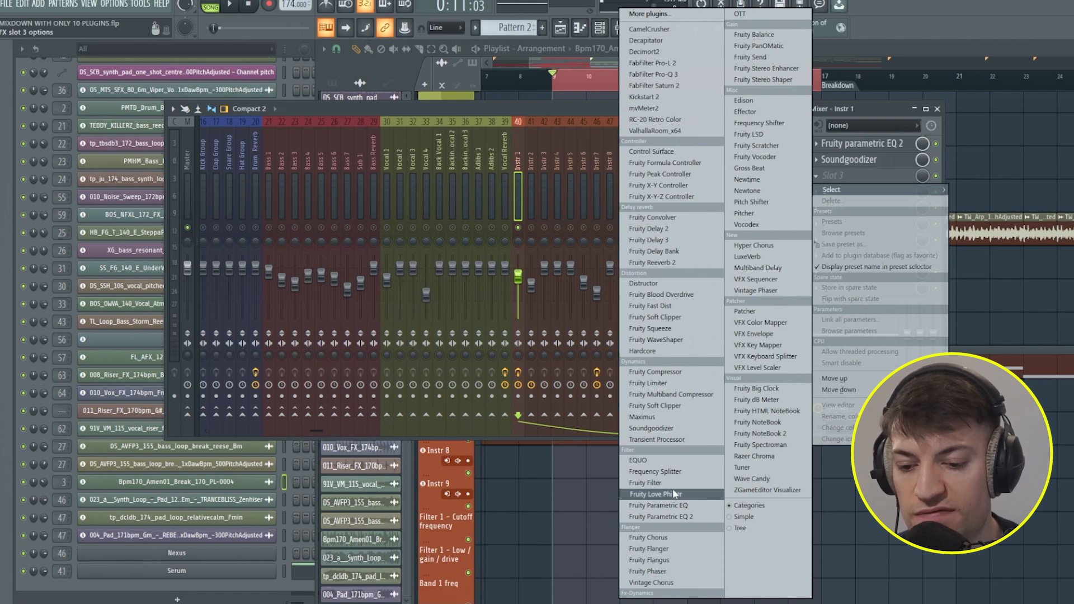
left_click(672, 518)
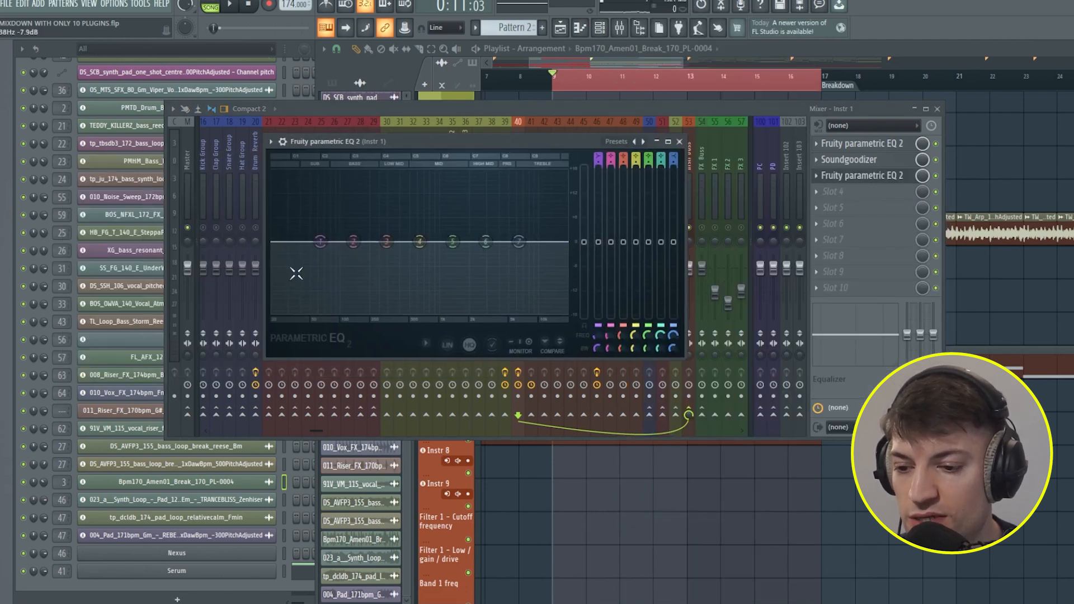
- Set band 1 of Instr 1's second EQ to High pass with order Steep 8 and raise its cutoff to the top of the treble
mouse_move(340, 274)
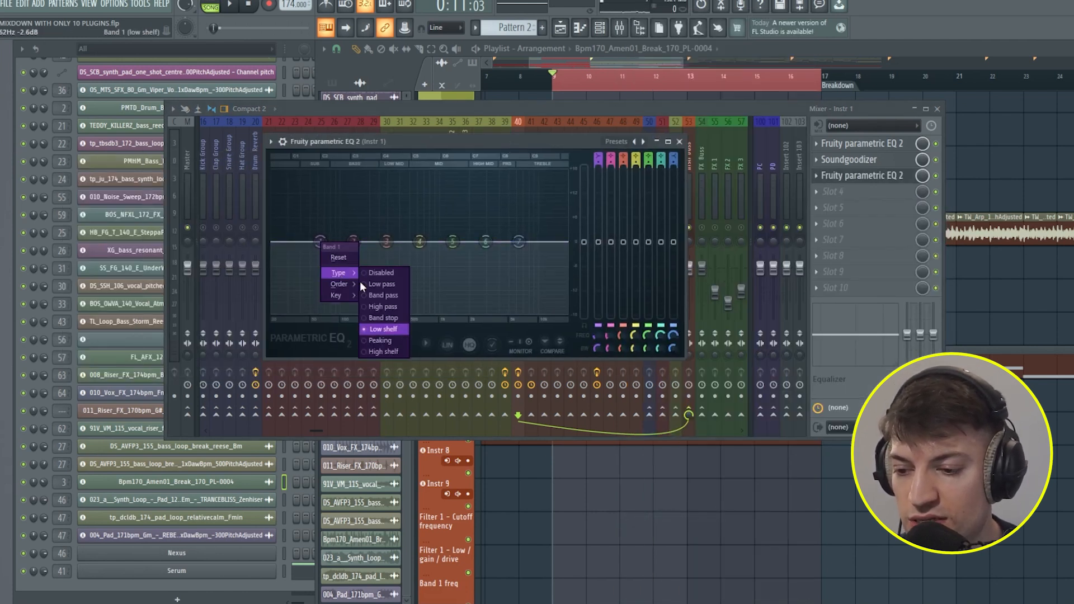
left_click(389, 306)
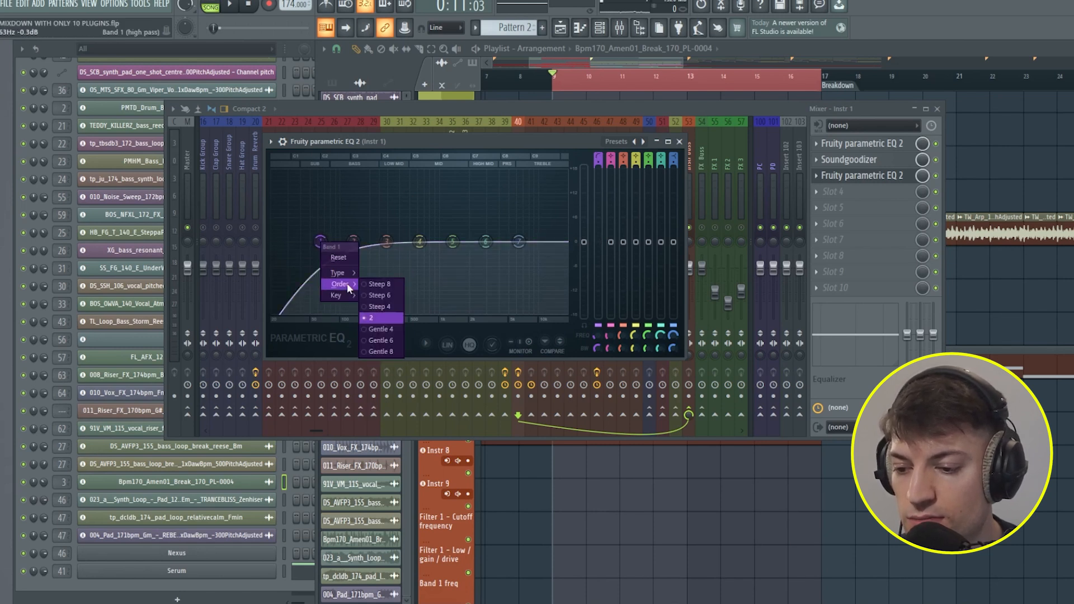
left_click(388, 284)
left_click_drag(320, 241, 554, 242)
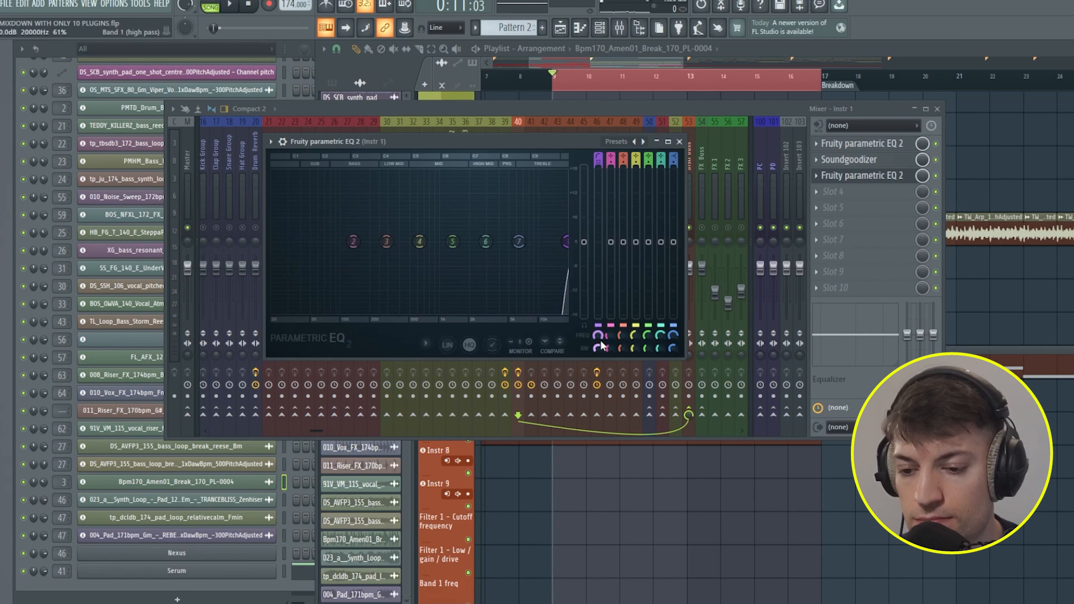
left_click_drag(597, 334, 599, 334)
- Create an automation clip for the new EQ's band 1 frequency over the selected range and locate it in the playlist
right_click(599, 335)
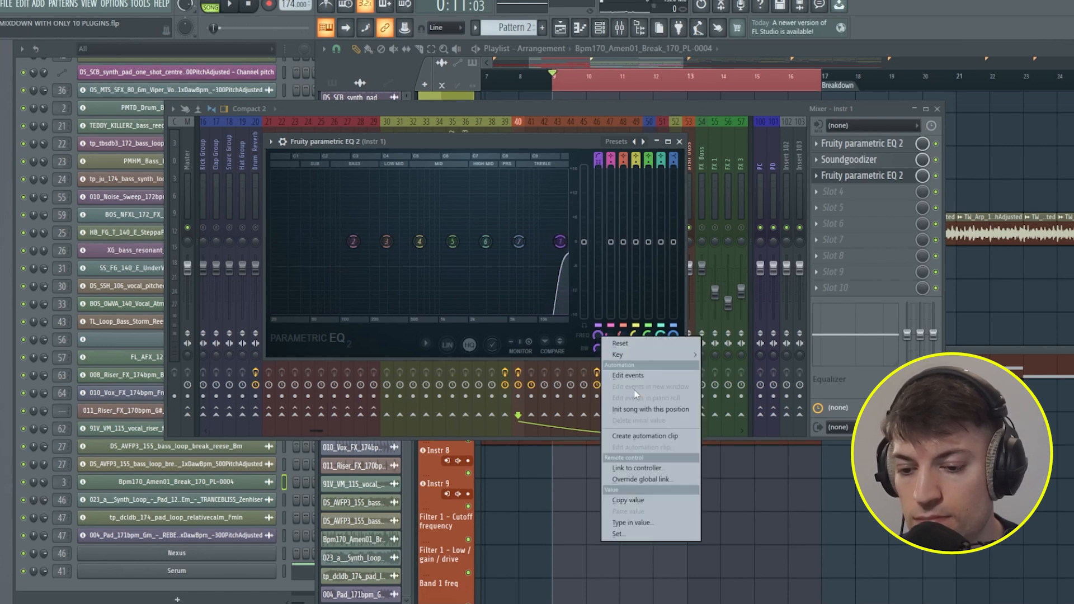
mouse_move(561, 242)
left_mouse_down()
mouse_move(276, 241)
mouse_move(549, 242)
left_mouse_up()
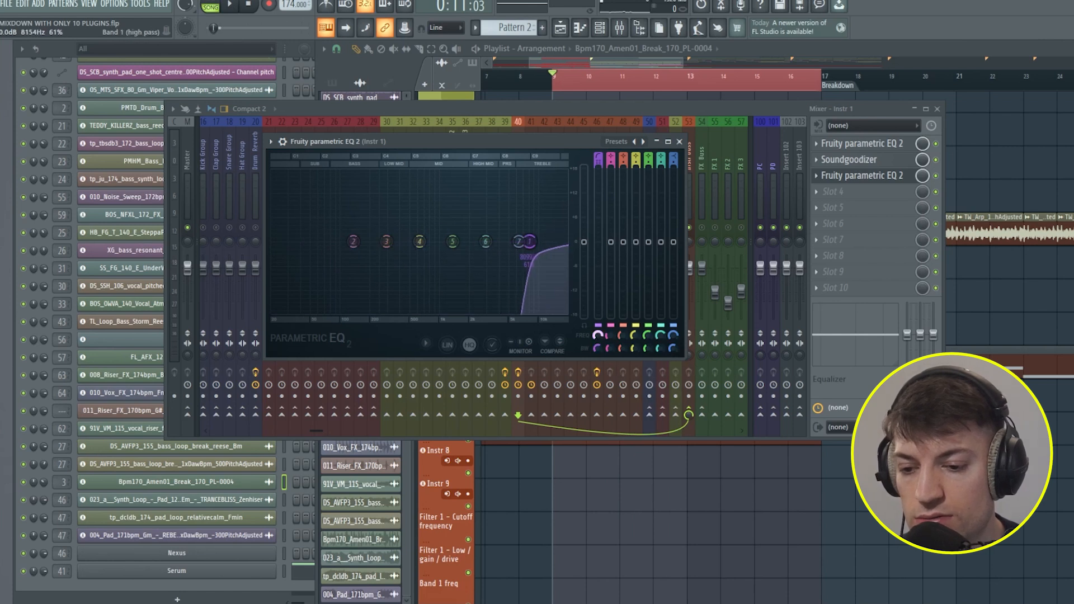
right_click(596, 338)
left_click(643, 439)
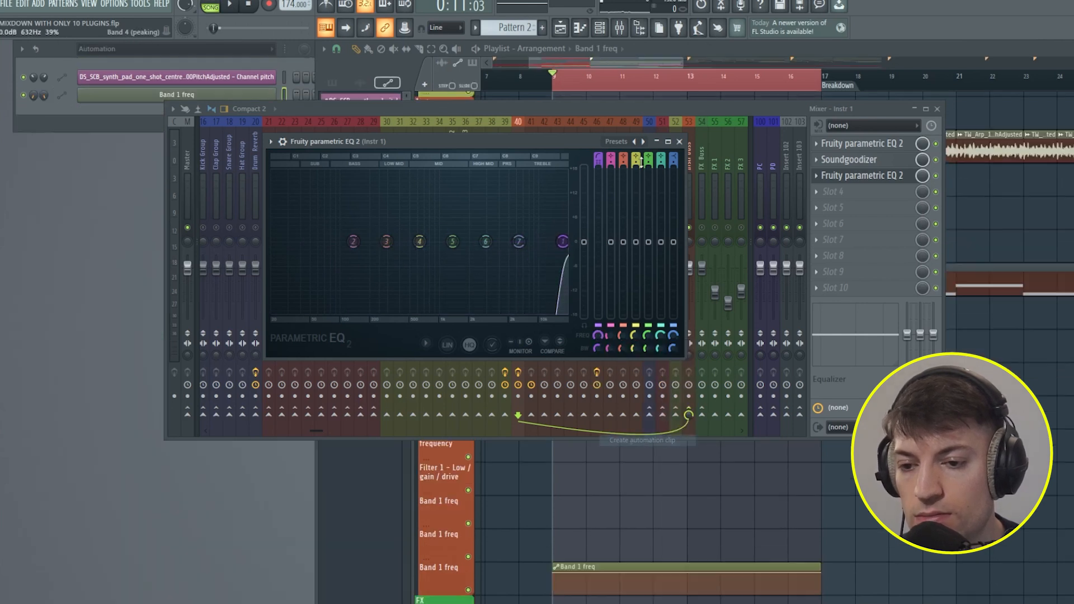
left_click(620, 51)
scroll(653, 296, "down", 5)
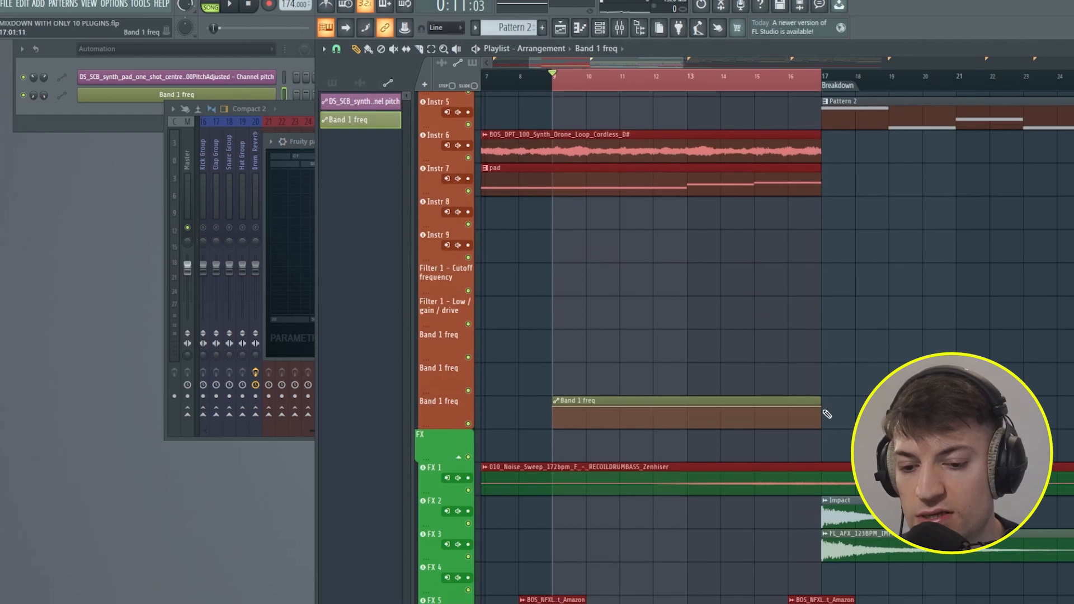
- Lower the end point of Instr 1's Band 1 freq automation clip to its minimum and play from bar 9
left_click_drag(821, 409, 821, 437)
left_click(558, 84)
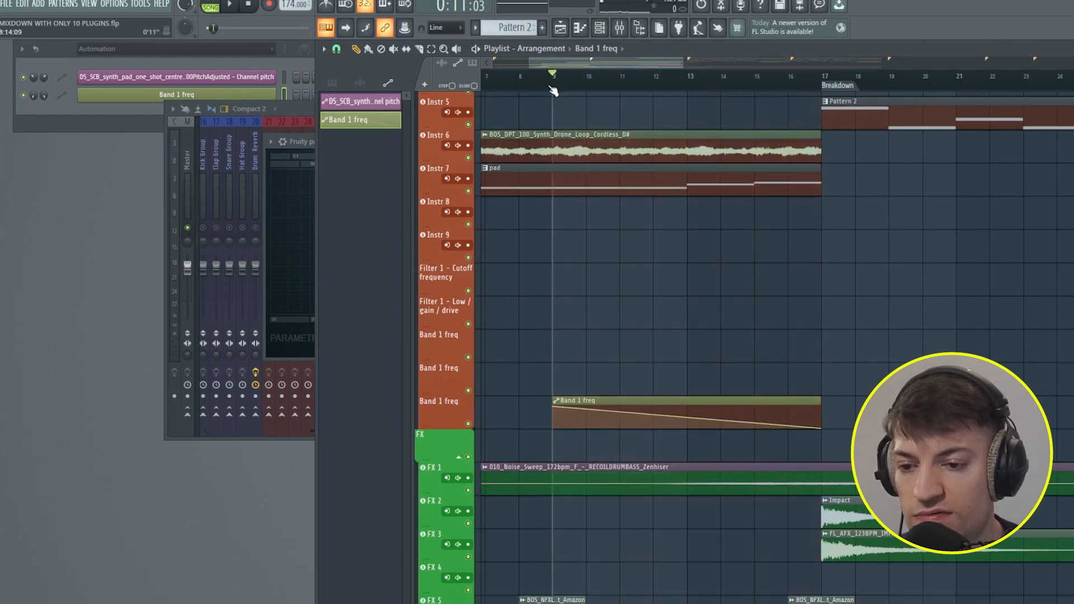
scroll(665, 218, "up", 8)
key("space")
scroll(655, 229, "down", 6)
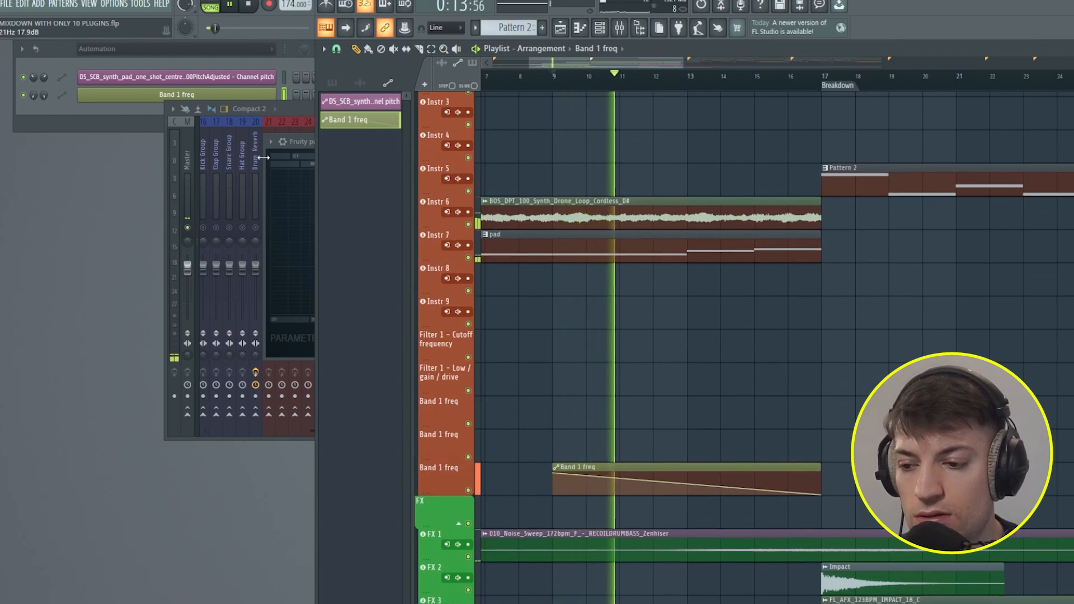
- Bend the Band 1 freq automation curve so the cutoff falls steeply at first and levels off toward the Breakdown
left_click(272, 179)
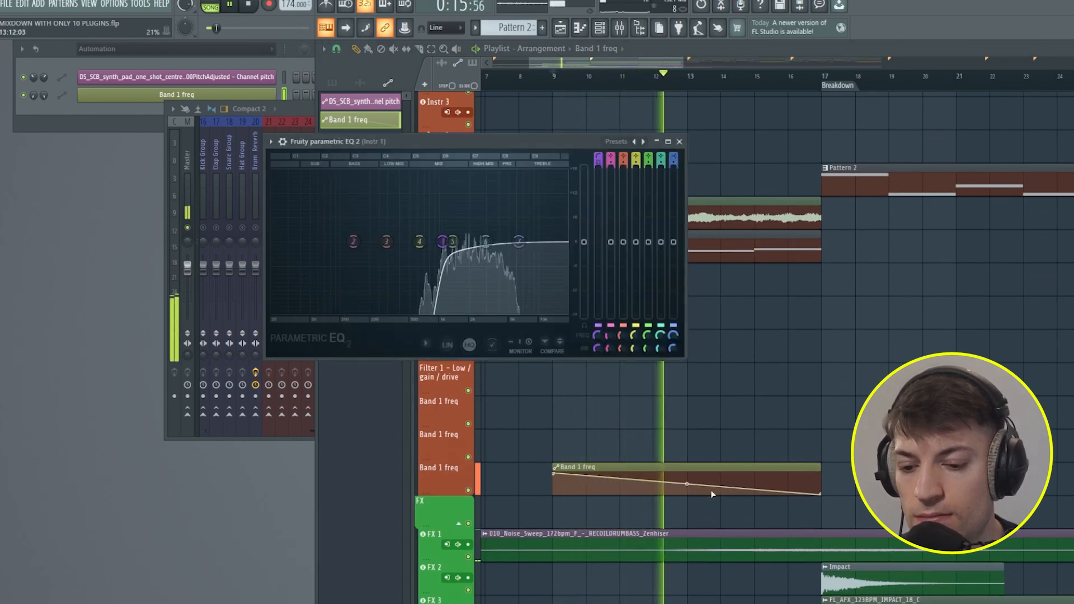
left_click_drag(686, 484, 687, 478)
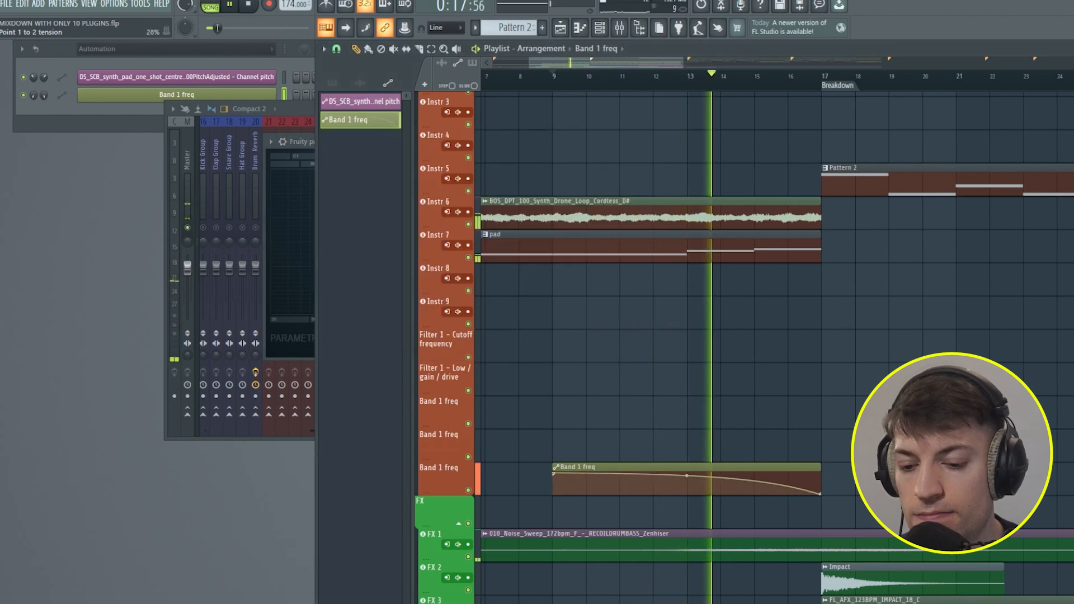
left_click(552, 75)
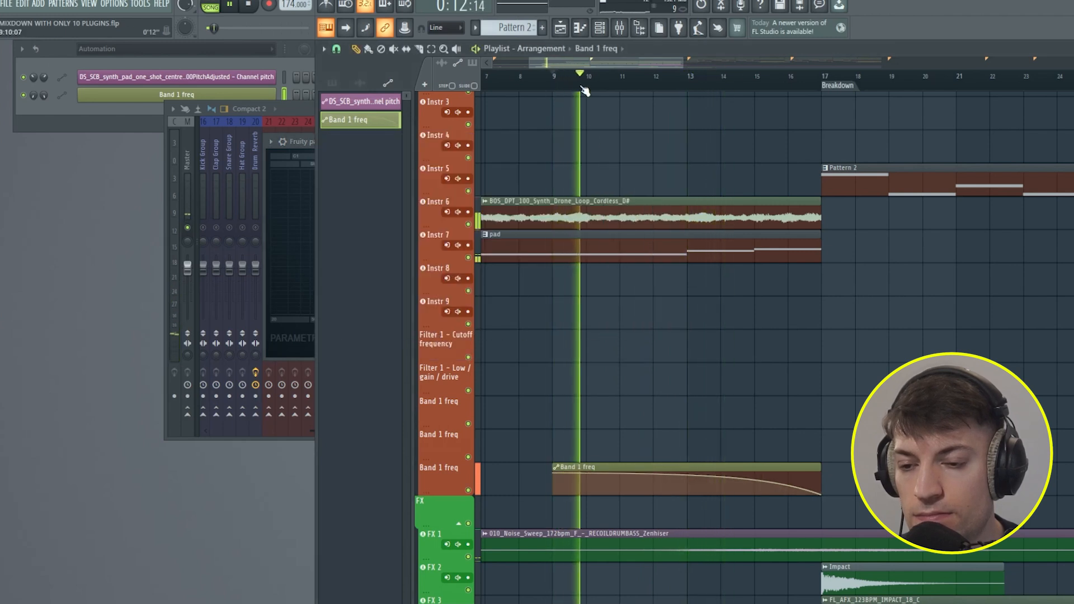
left_click(688, 84)
key("space")
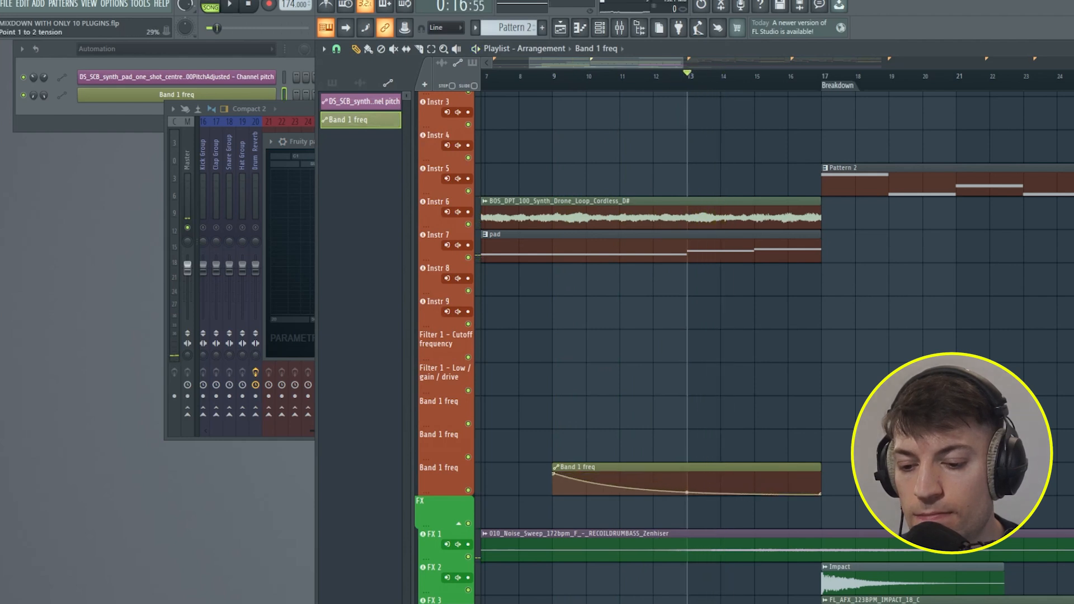
- Unsolo Instr 1 in the mixer during playback from bar 9 and add a curve point at bar 13 in its Band 1 freq clip
left_click(554, 76)
key("space")
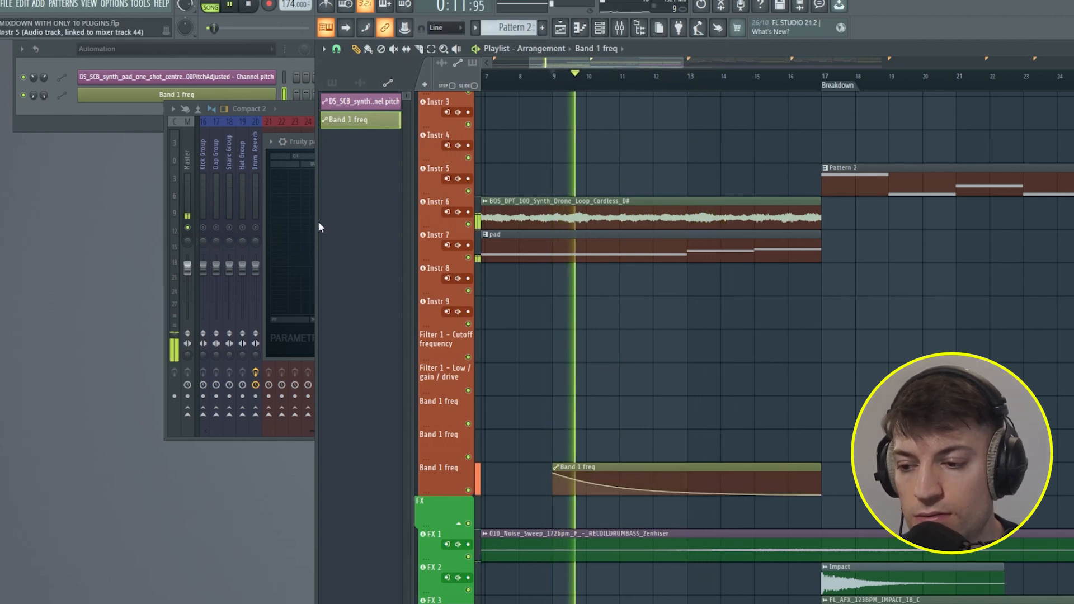
key("F9")
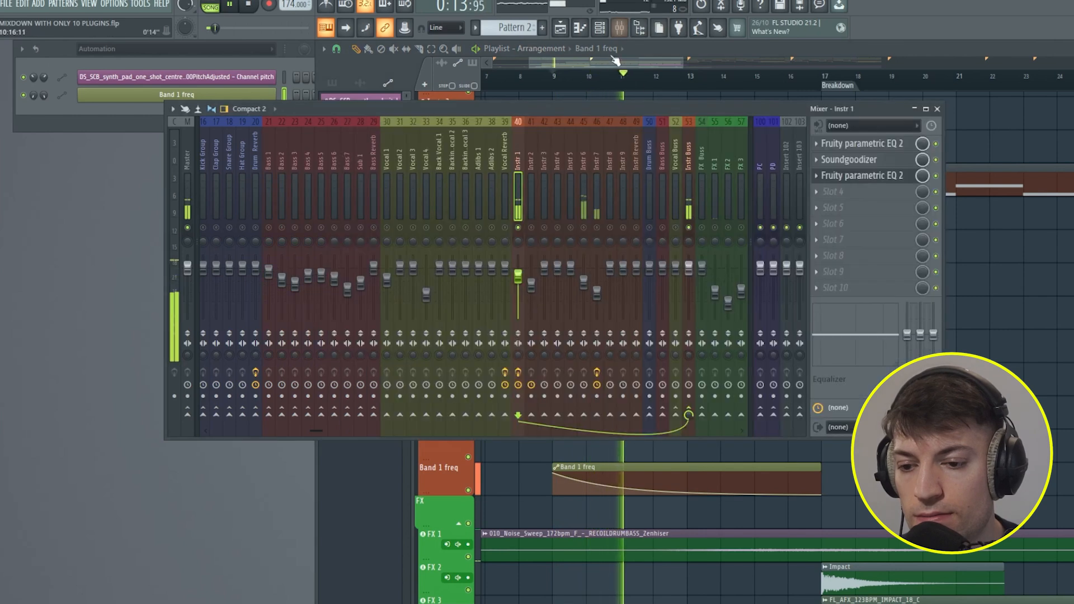
right_click(520, 229)
left_click(535, 77)
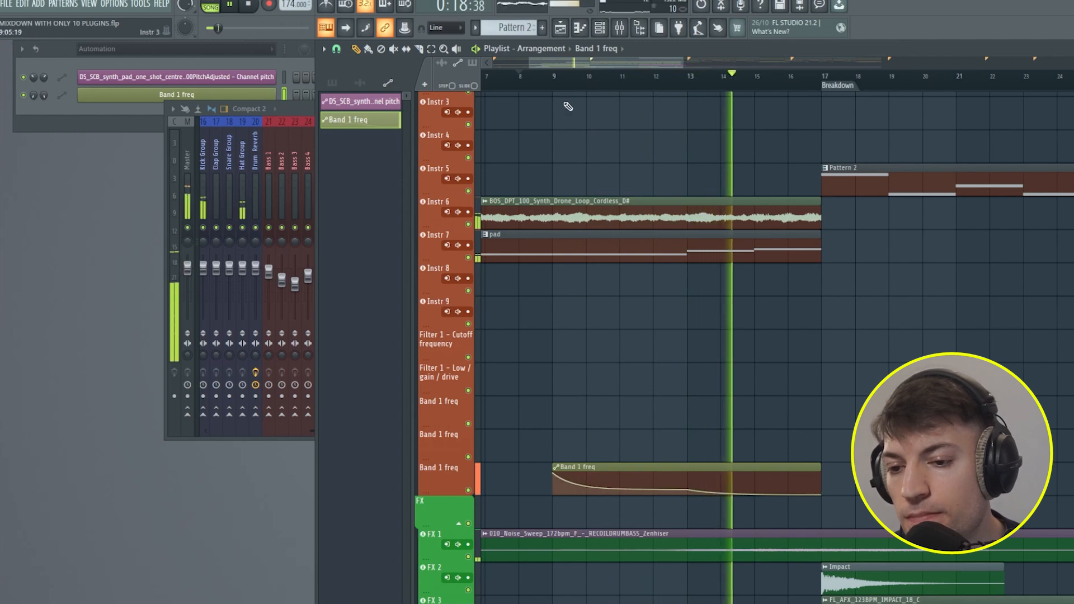
- Listen to the full mix from bar 9 into the Breakdown while reviewing the instrument and FX tracks in the playlist
scroll(614, 160, "down", 10)
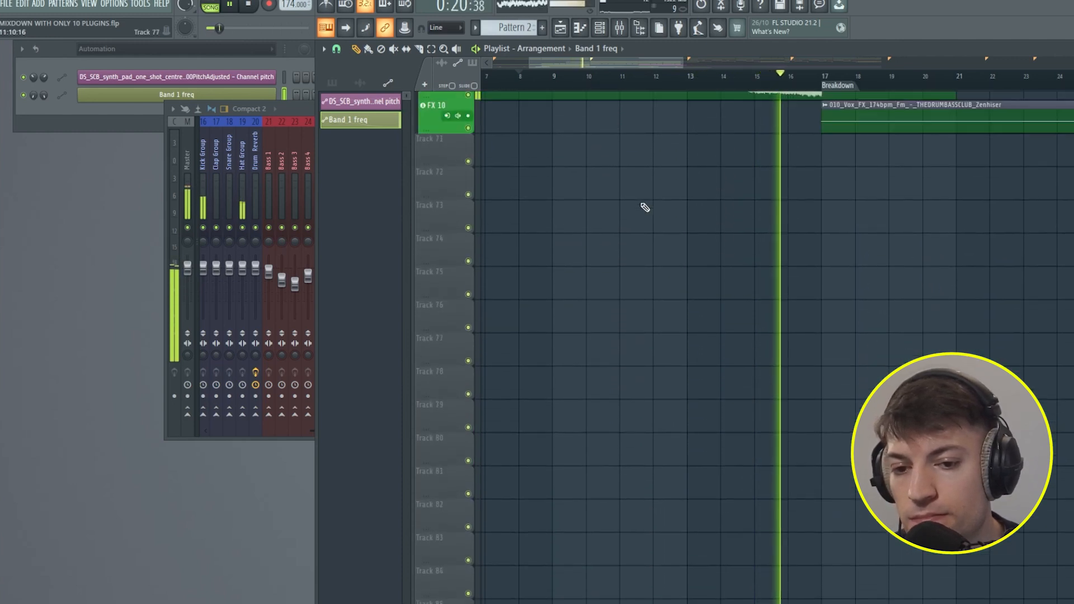
scroll(654, 210, "up", 5)
scroll(657, 211, "up", 6)
scroll(654, 210, "down", 6)
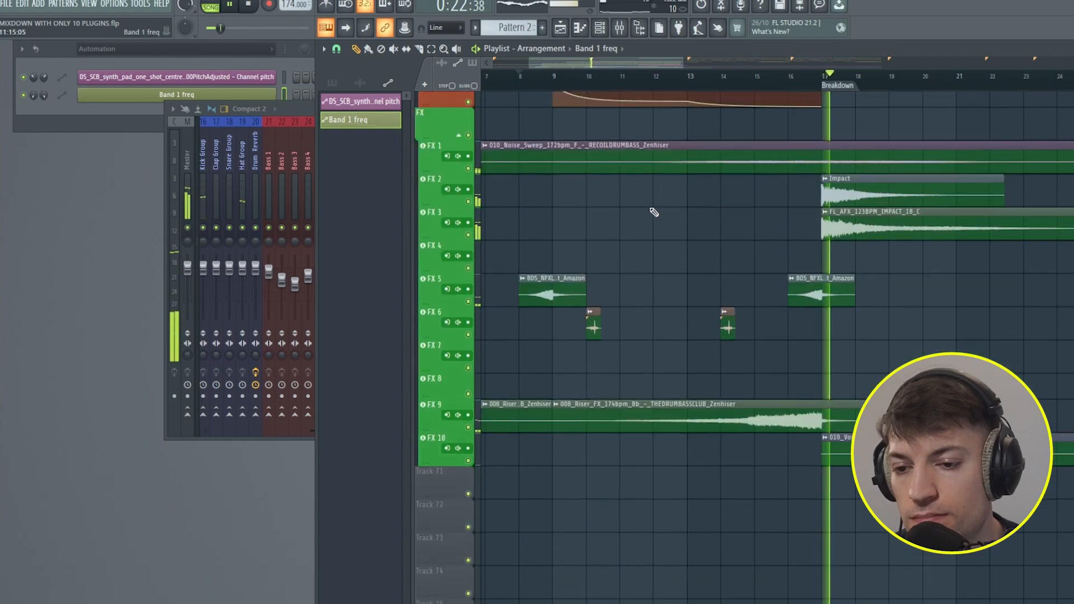
scroll(652, 211, "up", 2)
scroll(719, 187, "down", 8)
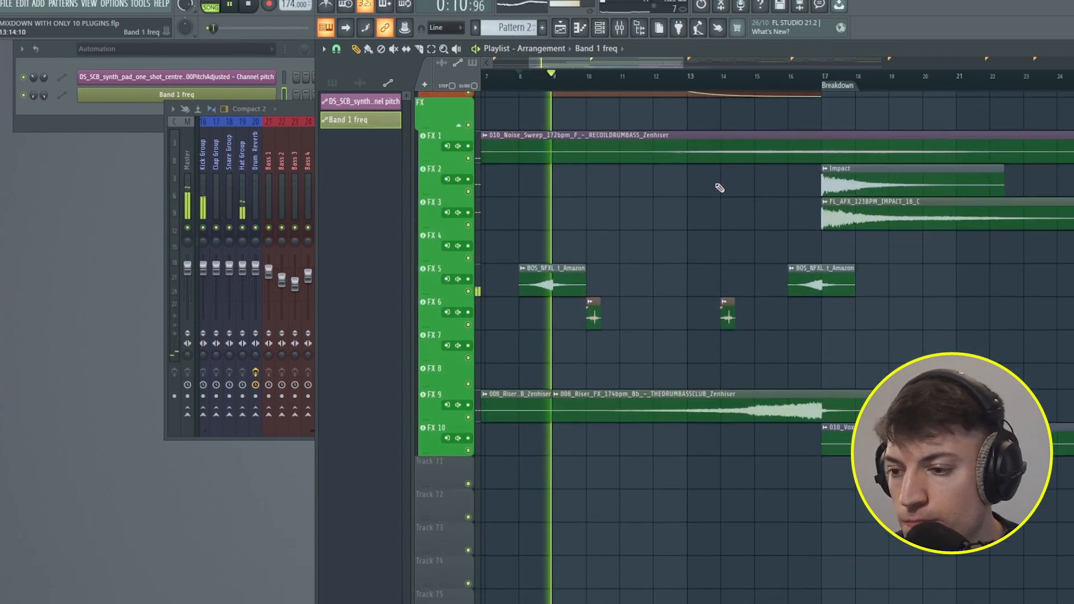
scroll(721, 186, "up", 8)
scroll(715, 189, "up", 4)
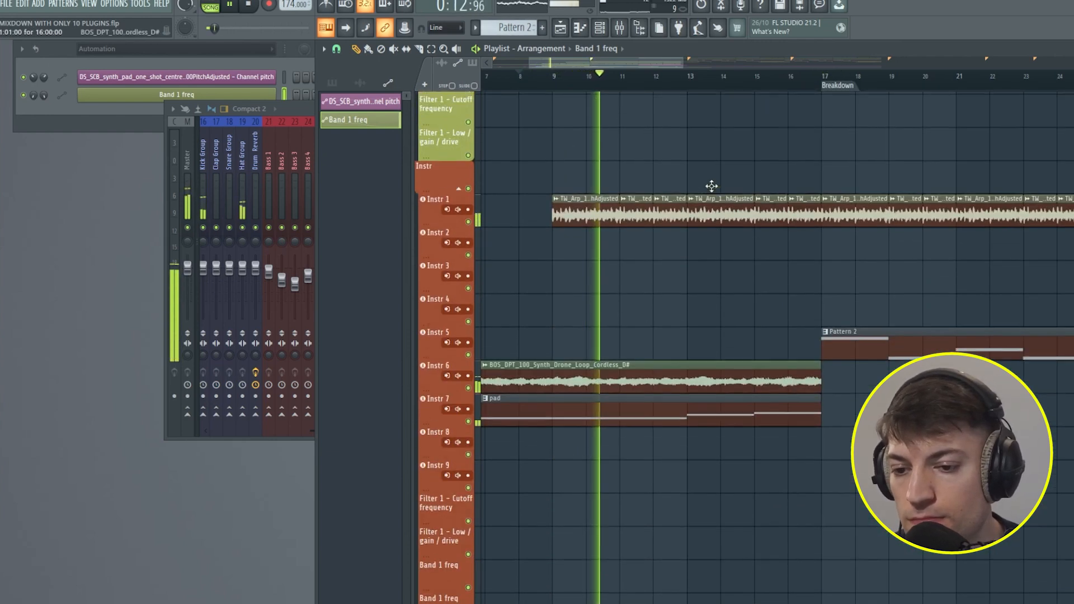
- Lower the start point of the Band 1 freq clip at bar 9 to 66% and listen to the result
scroll(710, 184, "down", 5)
left_click_drag(556, 208, 551, 216)
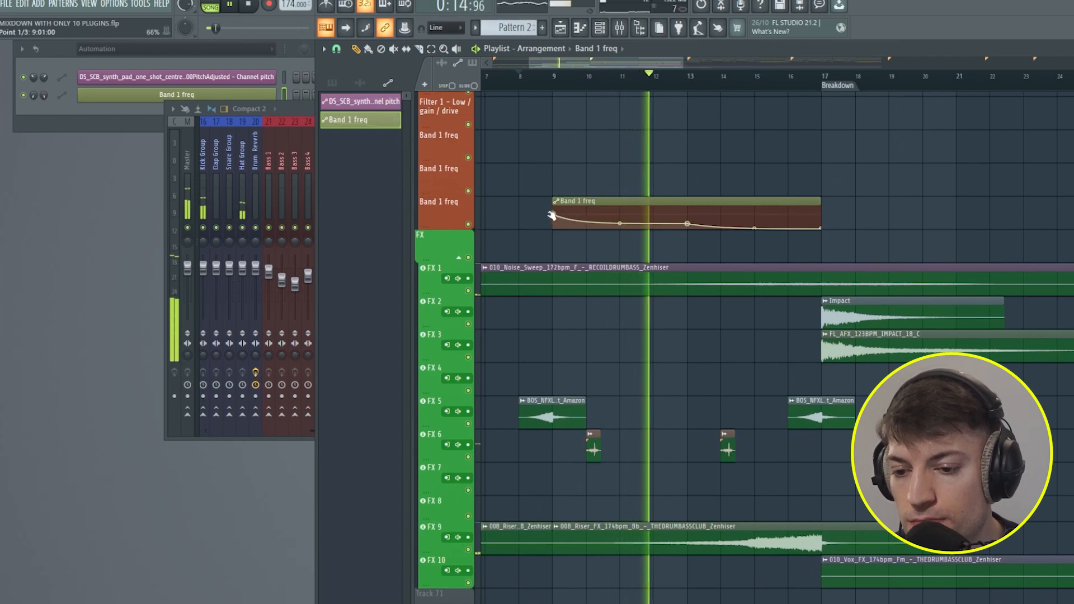
scroll(584, 204, "down", 8)
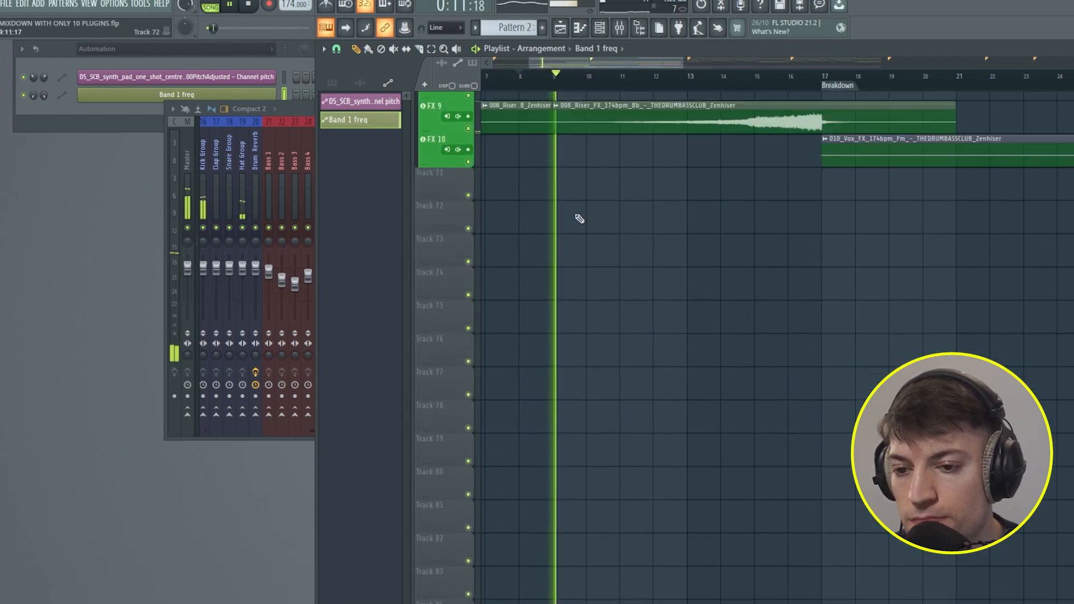
scroll(576, 212, "up", 7)
scroll(572, 209, "up", 12)
scroll(696, 210, "up", 4)
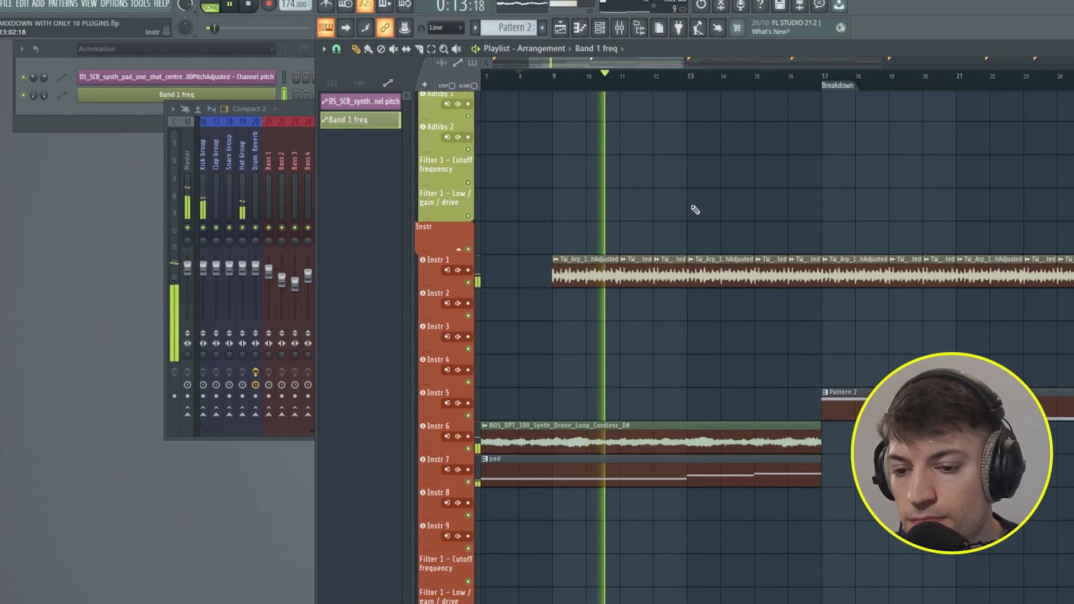
scroll(695, 210, "down", 9)
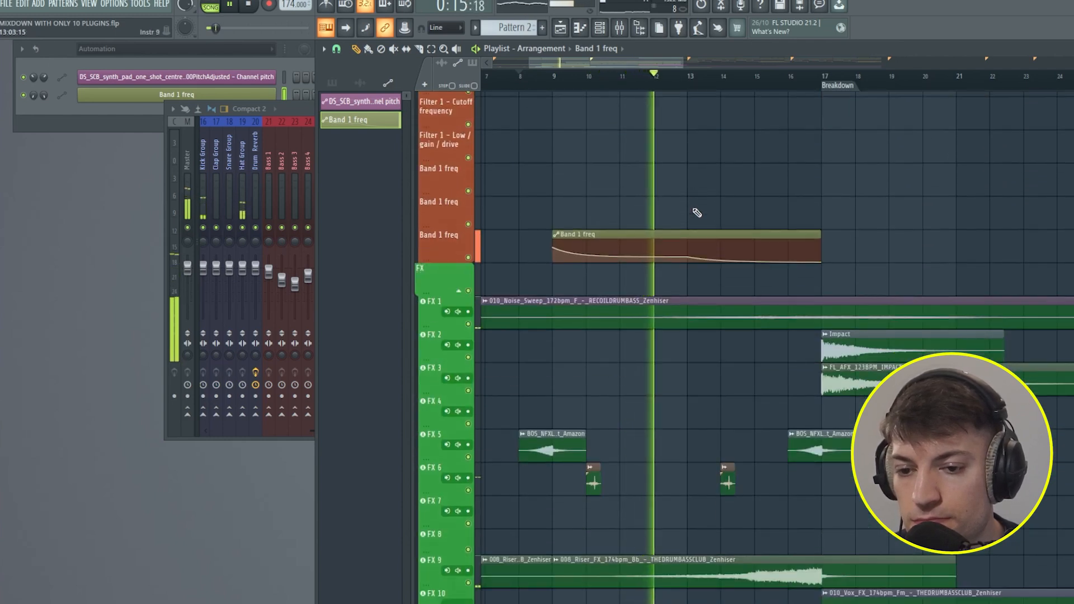
scroll(699, 218, "up", 12)
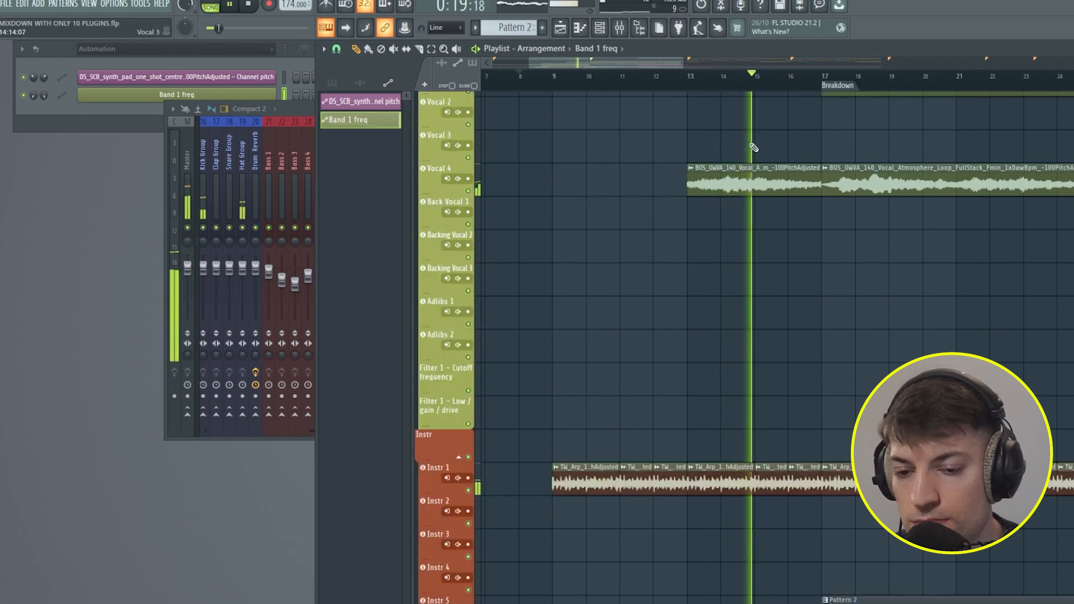
- Replay the Intro's second half and examine the Vocal 4, instrument and FX clips leading into the Breakdown
left_click(548, 80)
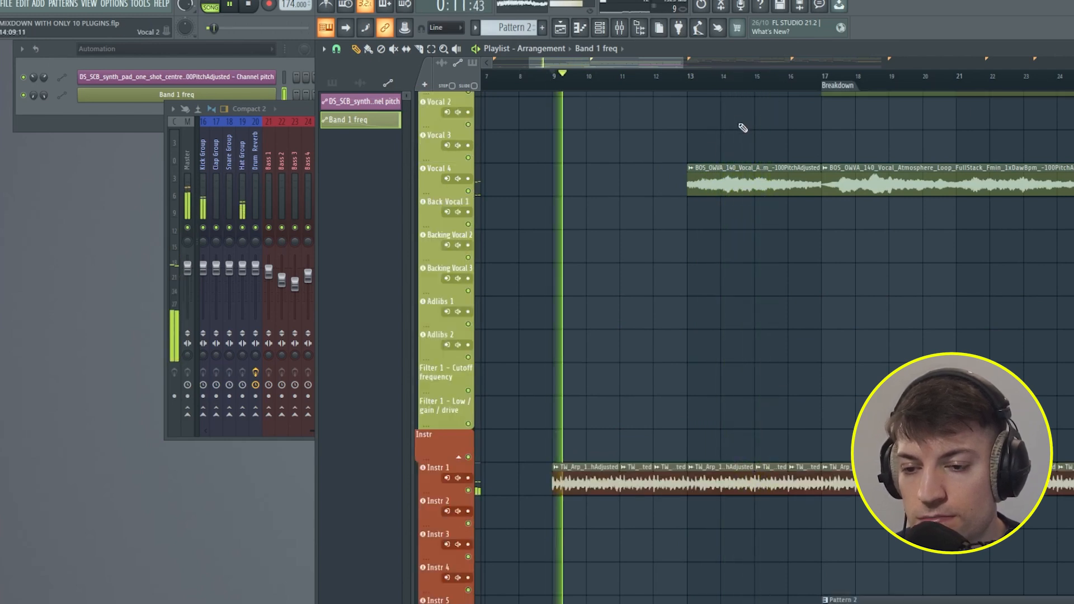
double_click(695, 85)
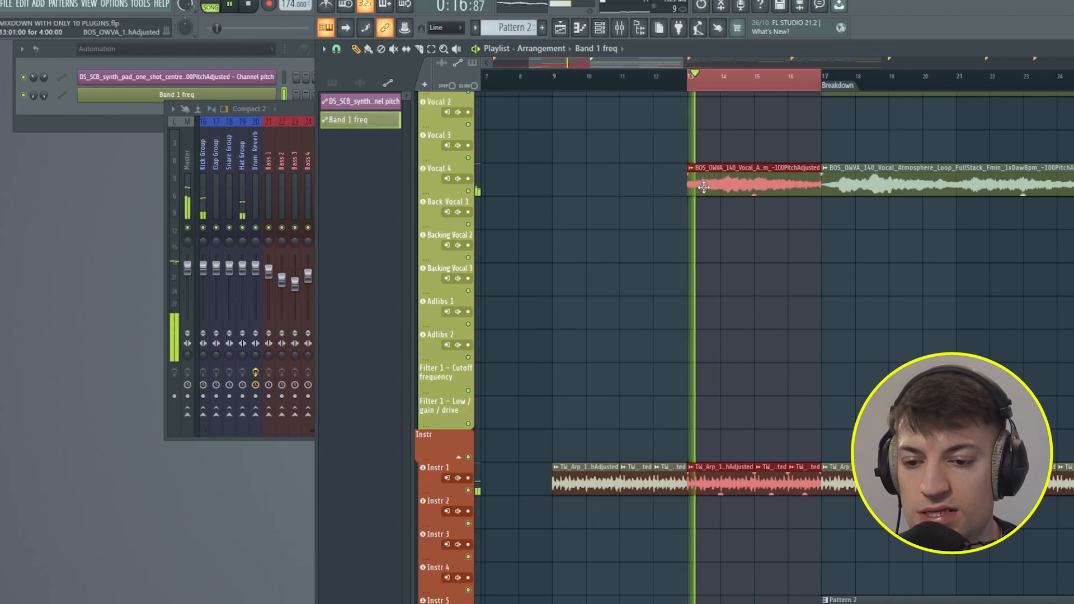
key("space")
right_click(653, 87)
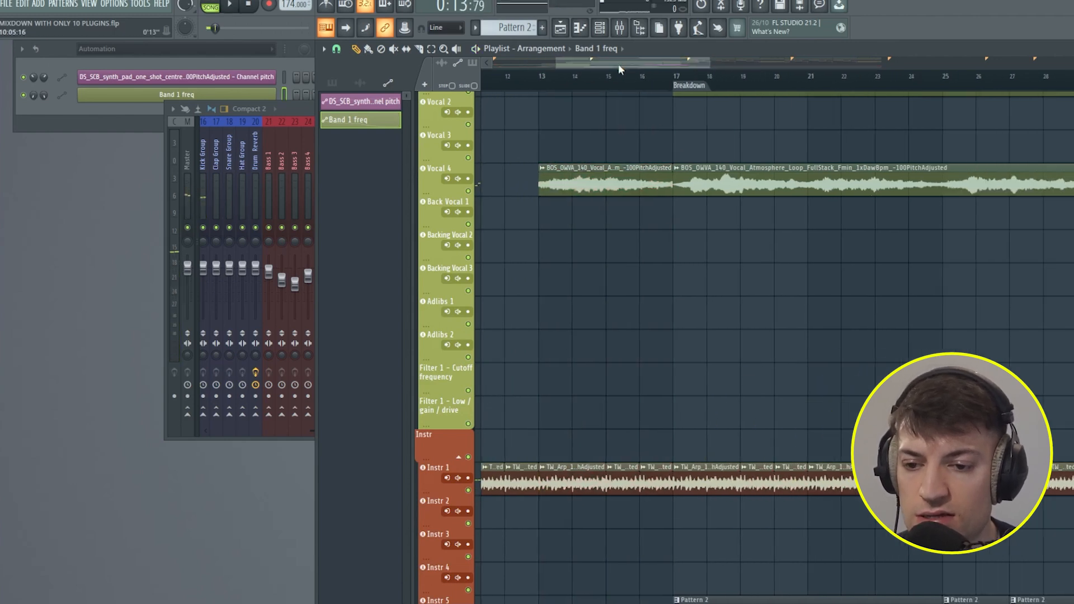
scroll(618, 252, "down", 15)
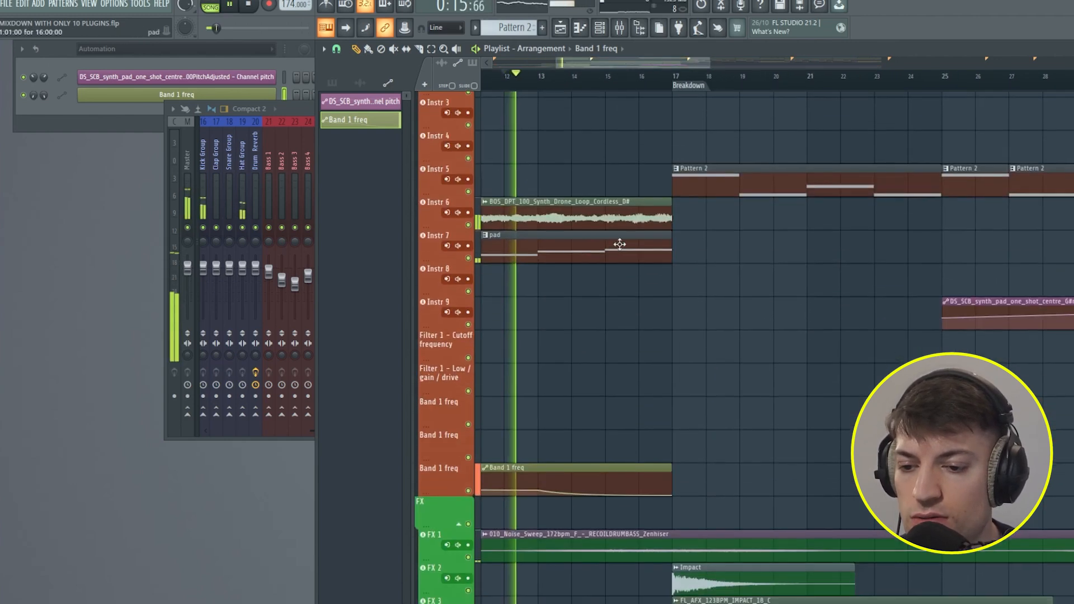
scroll(582, 258, "down", 4)
scroll(546, 246, "up", 3)
- Delete the FX 6 clip at bar 14 and temporarily solo FX 9 to audition its riser before the Breakdown
left_click(473, 151)
left_click(470, 151)
scroll(561, 209, "up", 4)
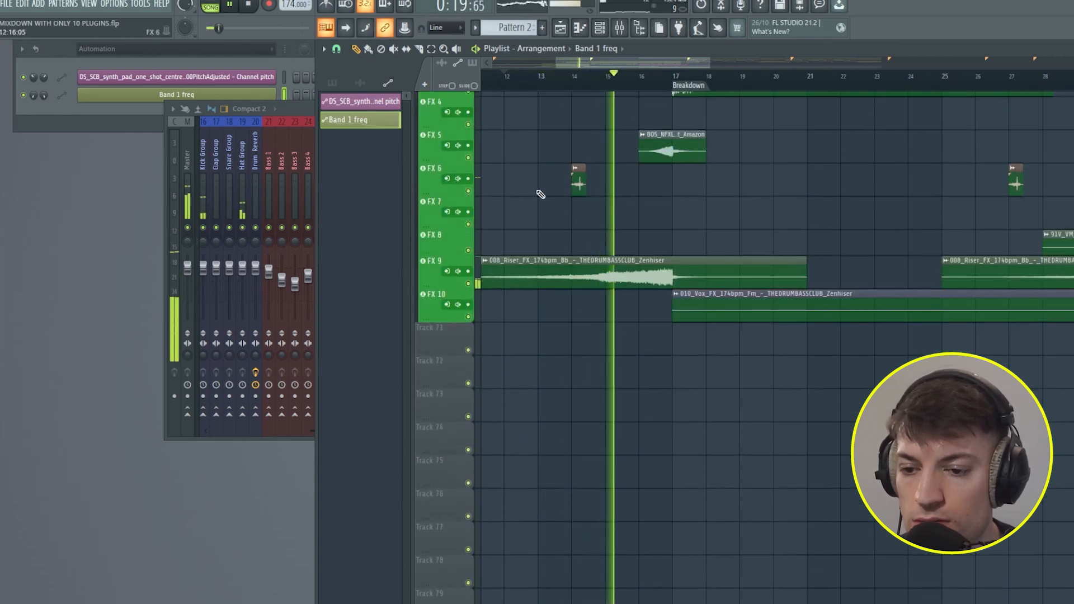
key("space")
right_click(475, 281)
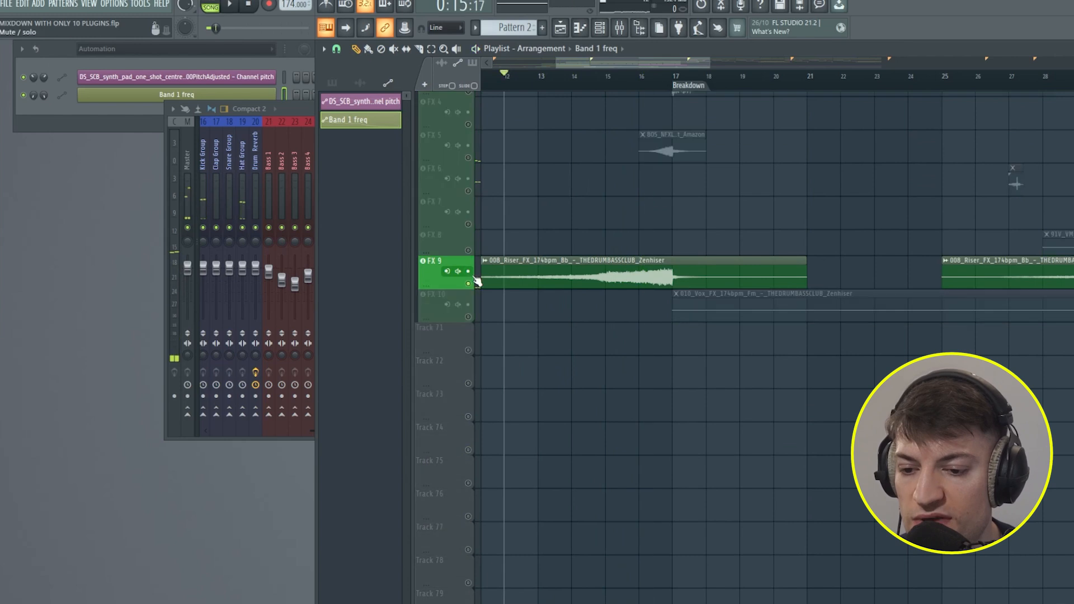
key("space")
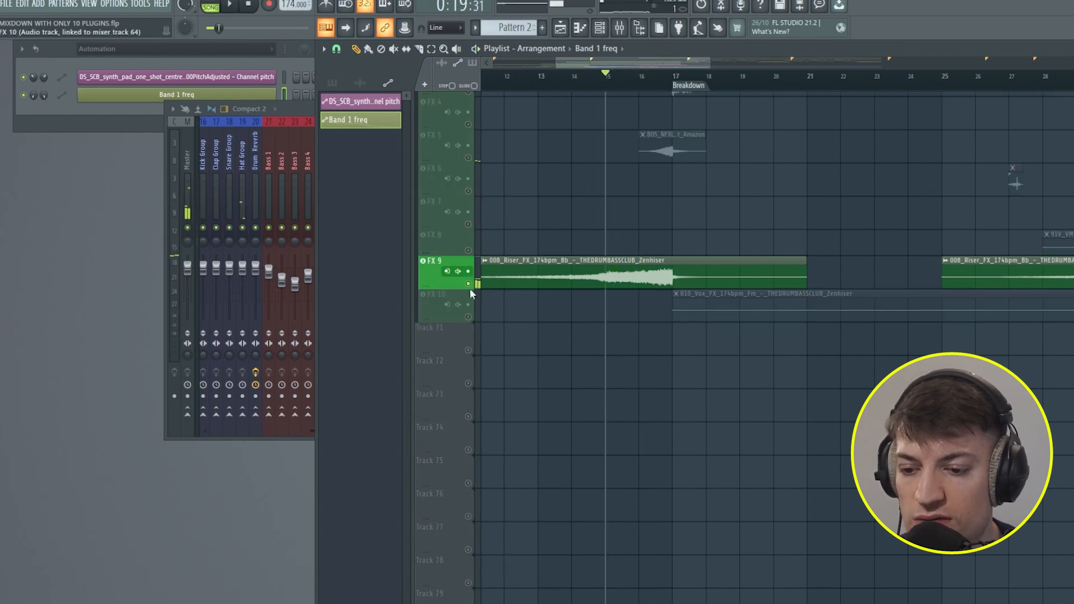
right_click(470, 283)
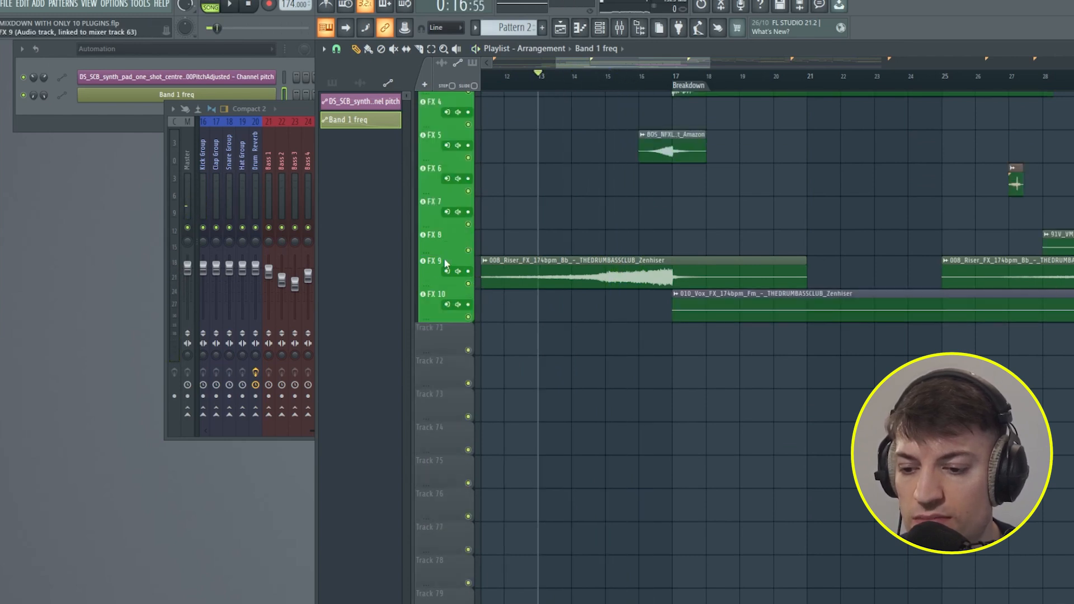
- Delete the riser clip on FX 9 that leads into the Breakdown and review the remaining FX clips
right_click(596, 273)
scroll(627, 185, "up", 5)
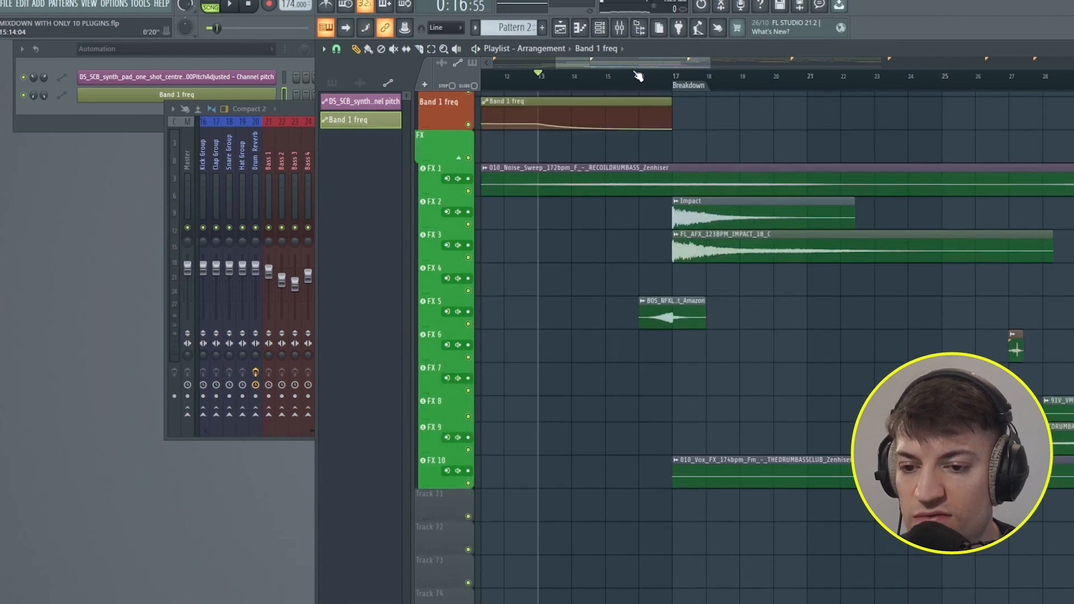
scroll(639, 76, "down", 5)
scroll(607, 319, "down", 2)
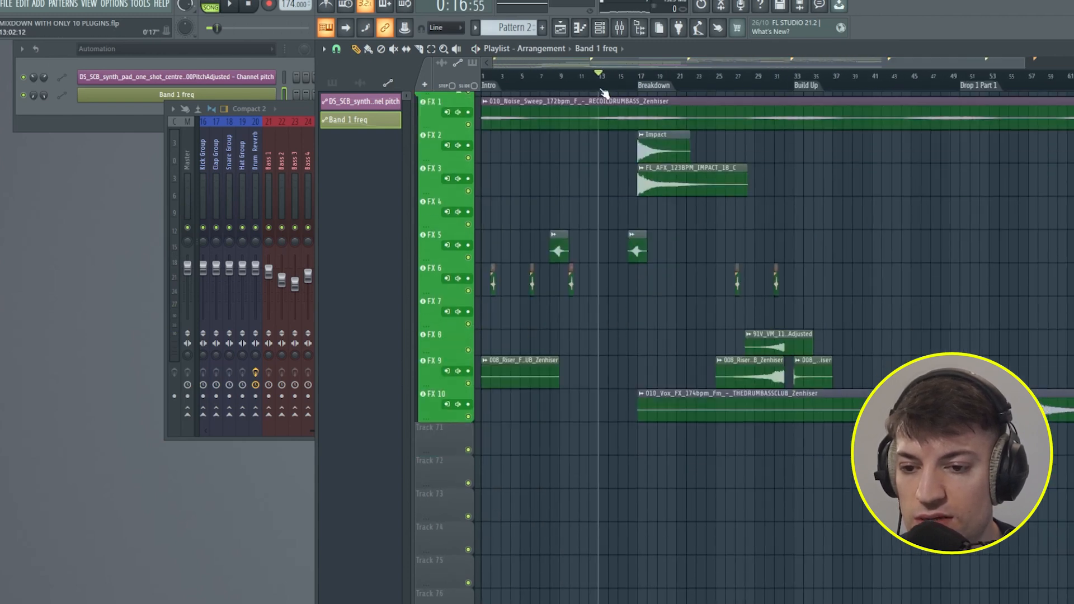
- Place a copy of the vocal riser clip on FX 8 at bar 13, leading into the Breakdown, and play it
scroll(604, 92, "up", 3)
left_click_drag(941, 340, 679, 336)
key("space")
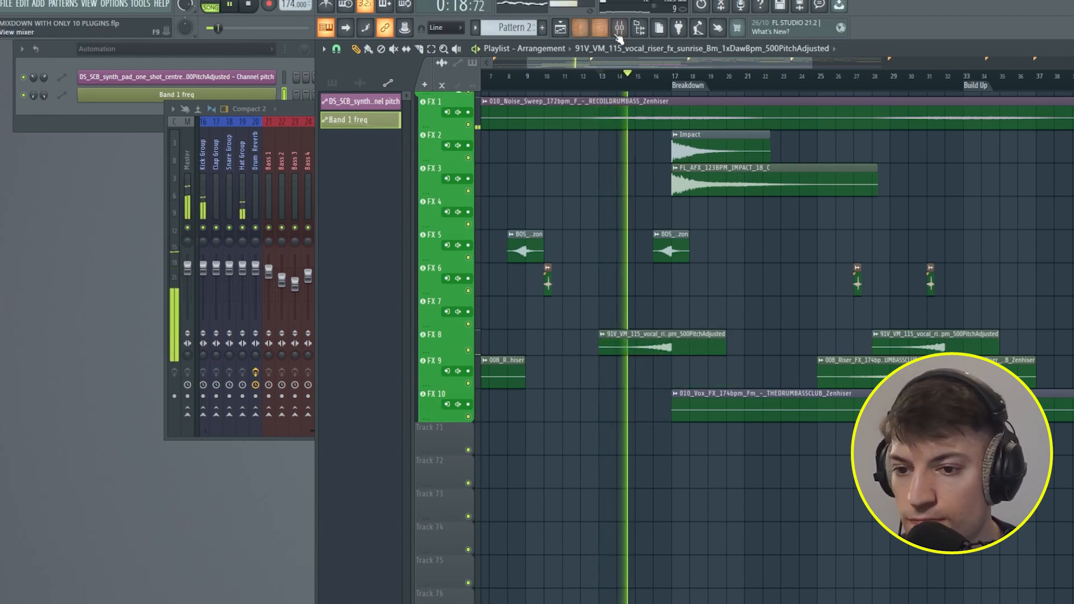
- Look through the DnB Loops sample folders in the browser and replay the lead-in to the Breakdown
left_click(639, 28)
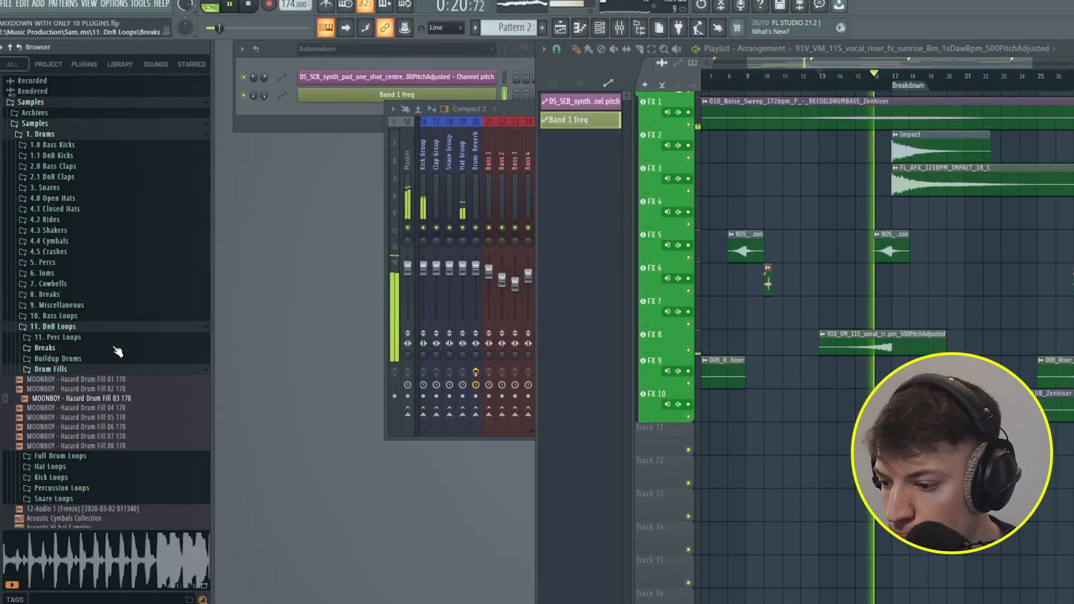
scroll(118, 351, "down", 6)
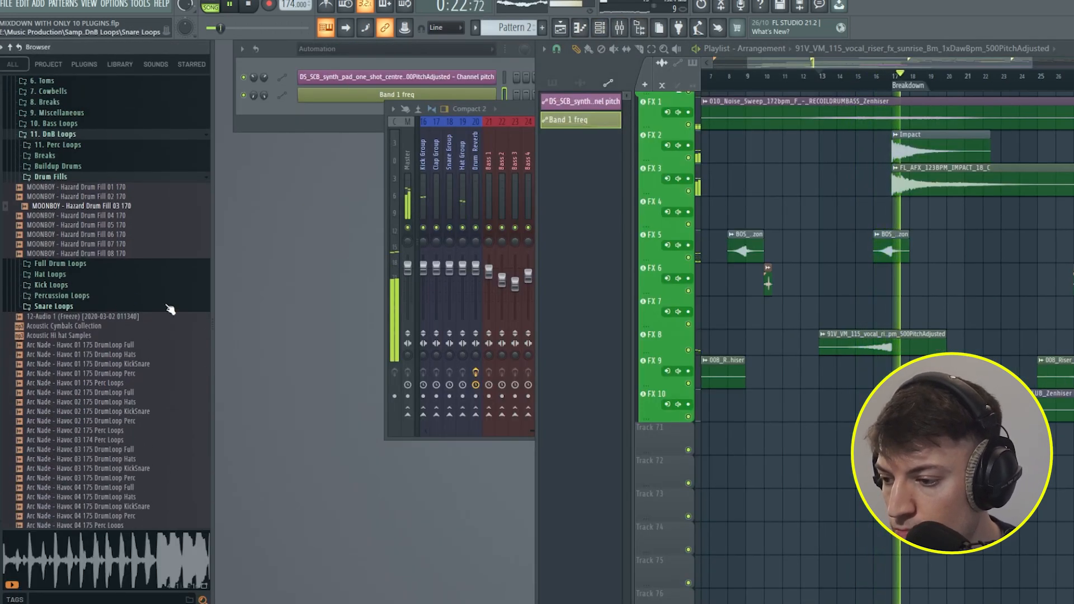
left_click(836, 78)
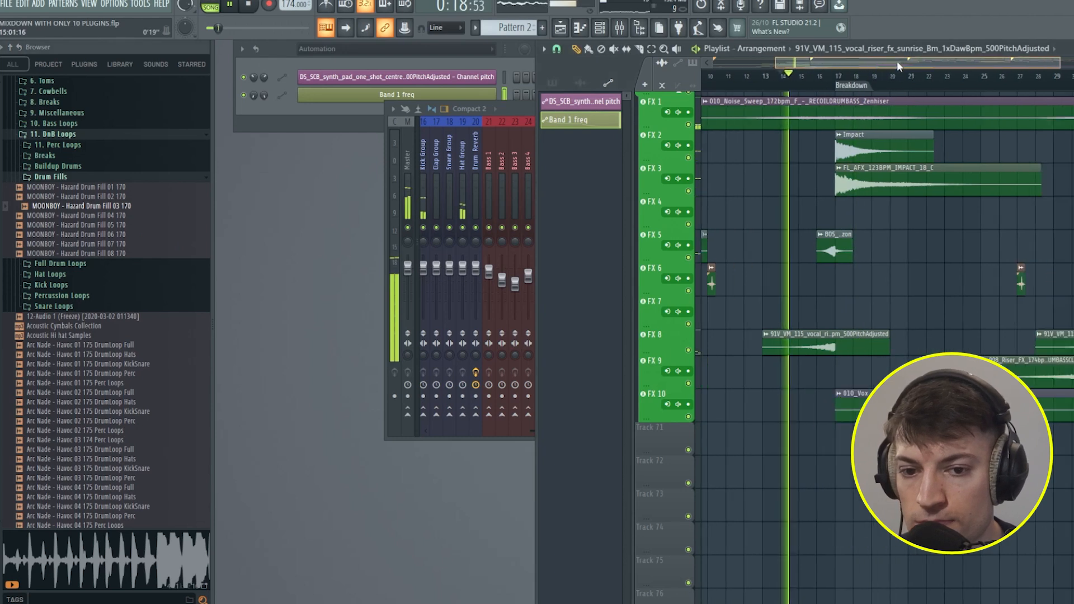
- Delete the Instr 1 loop clips that play during the Breakdown and replay the lead-in from bar 13
scroll(742, 85, "up", 2)
scroll(823, 267, "up", 6)
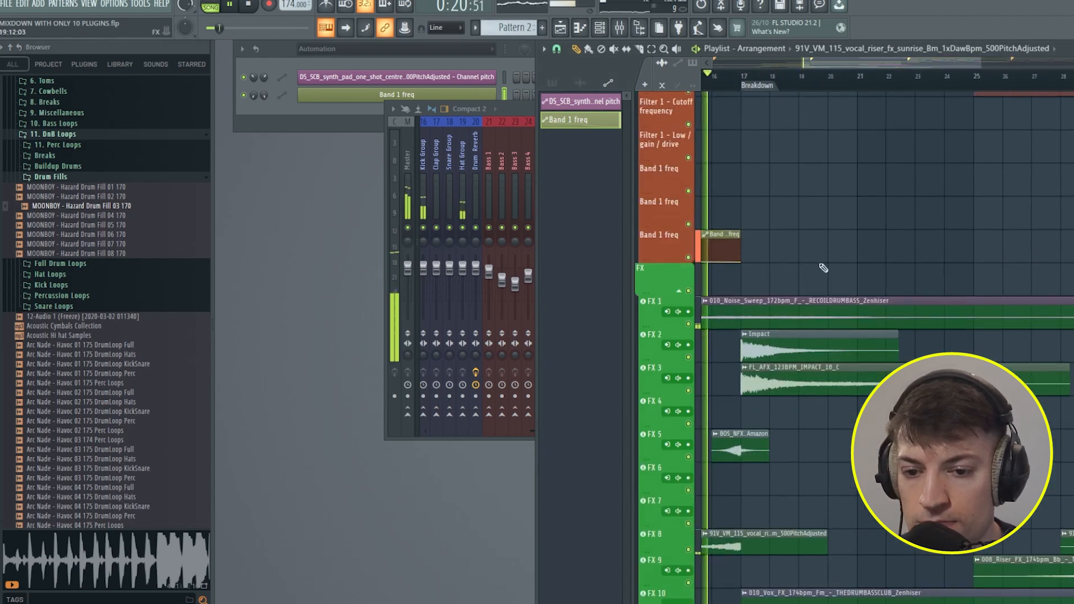
scroll(783, 268, "down", 10)
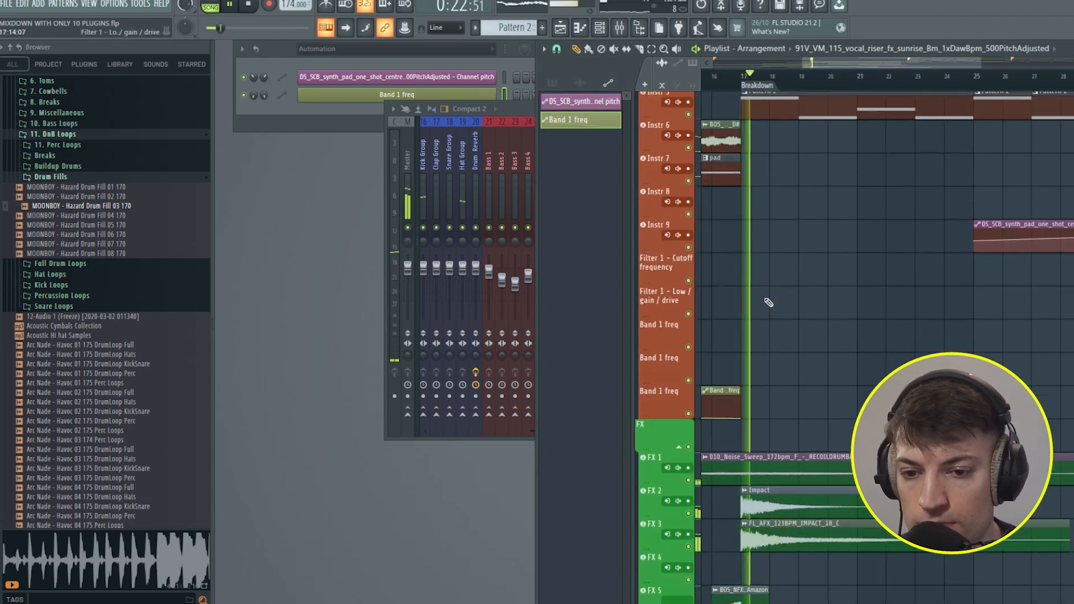
scroll(767, 333, "up", 5)
scroll(786, 313, "up", 6)
scroll(796, 80, "down", 3)
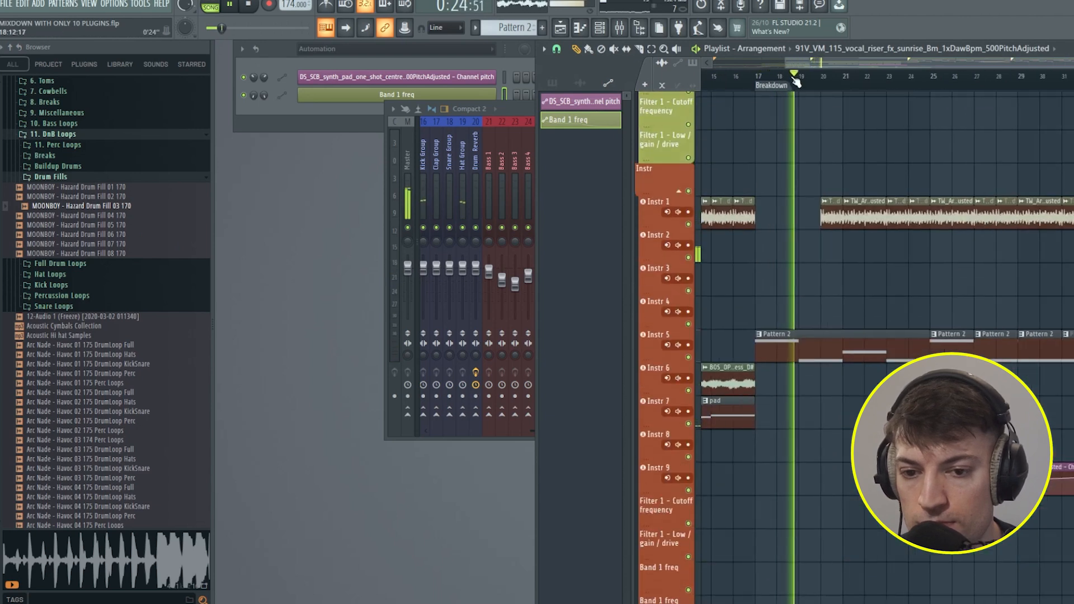
right_click(819, 218)
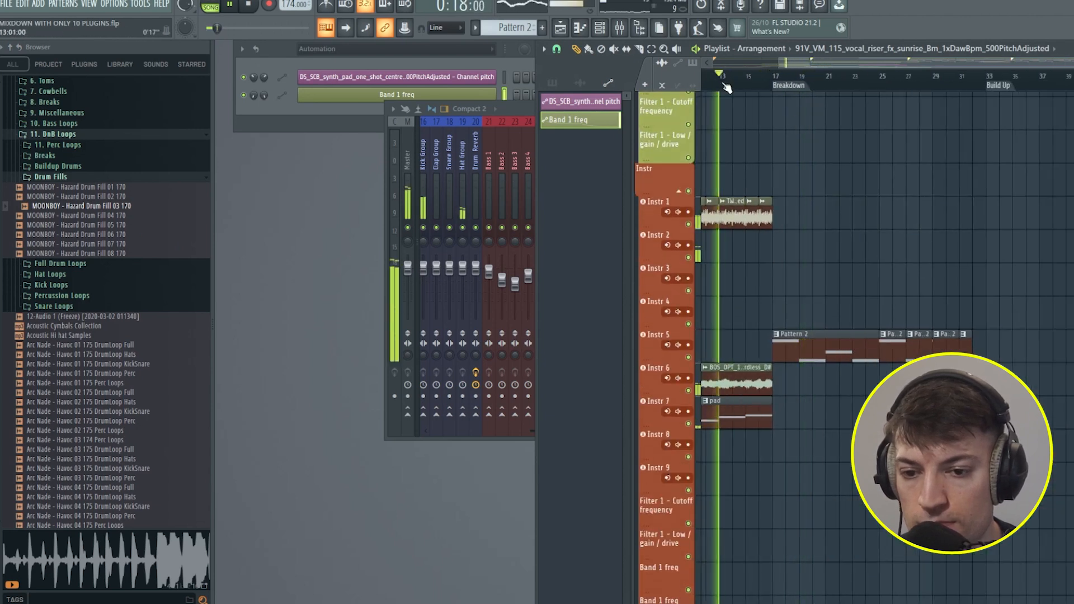
scroll(743, 304, "down", 5)
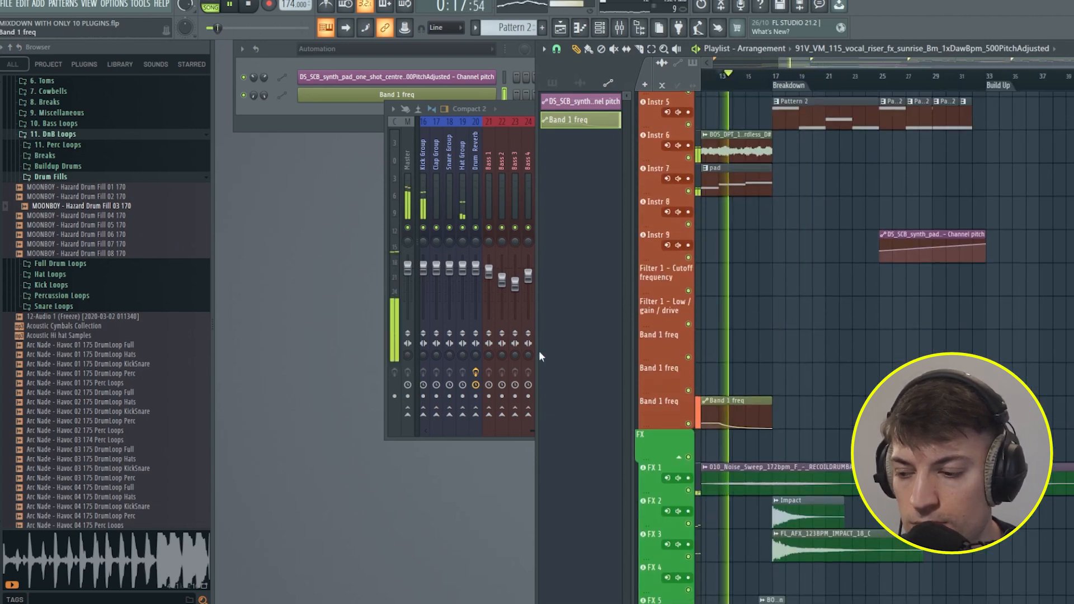
- Browse the FX Risers sample folder and preview LONG RISER 03, LONG RISER 01 and Betical Uplifter
left_click(80, 136)
left_click(84, 404)
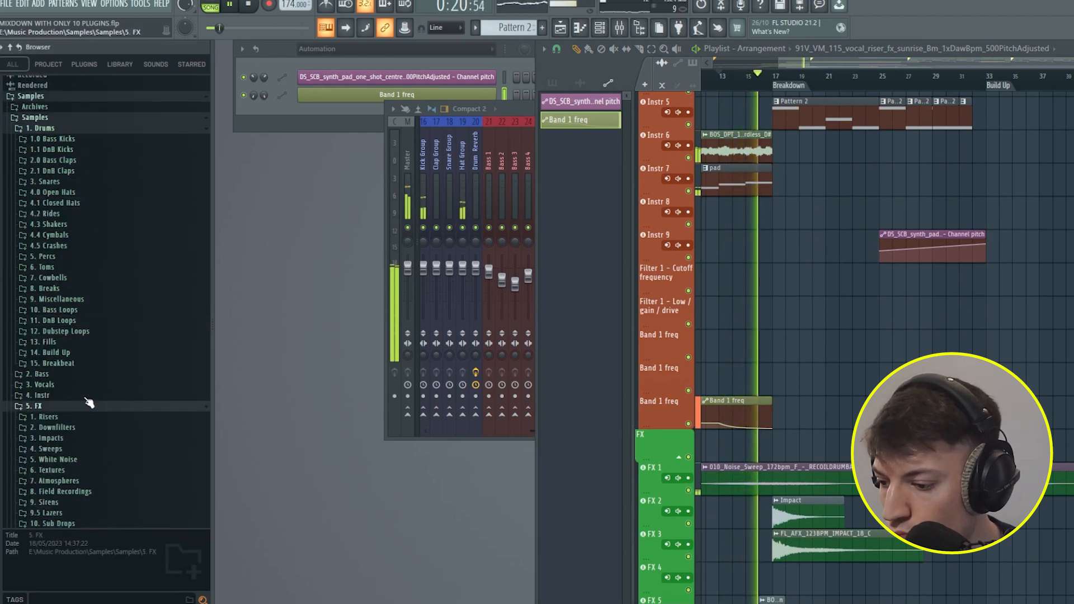
left_click(83, 417)
scroll(108, 421, "down", 7)
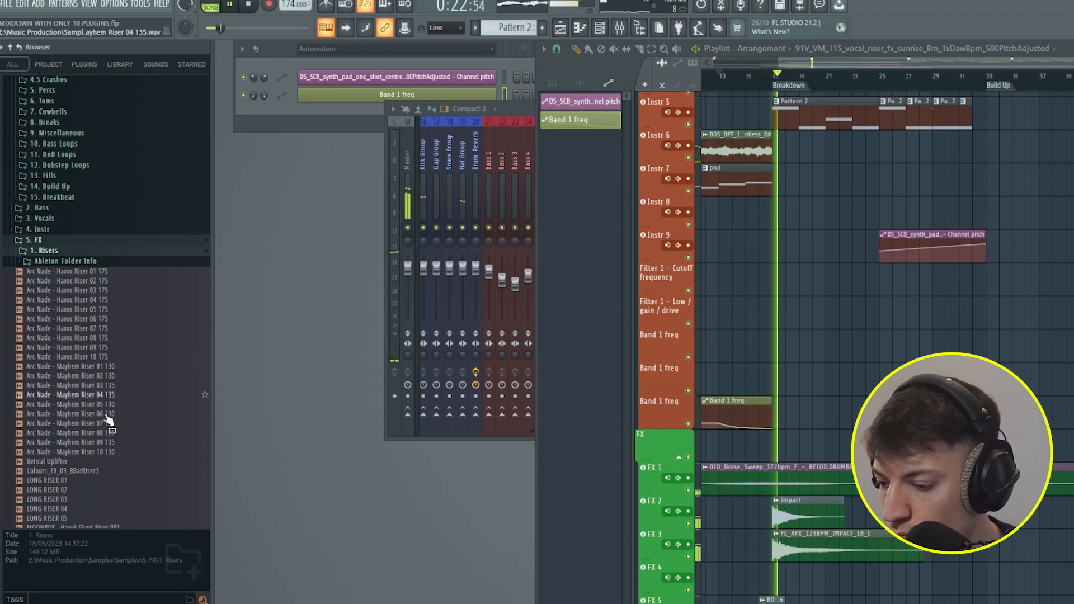
key("space")
left_click(73, 258)
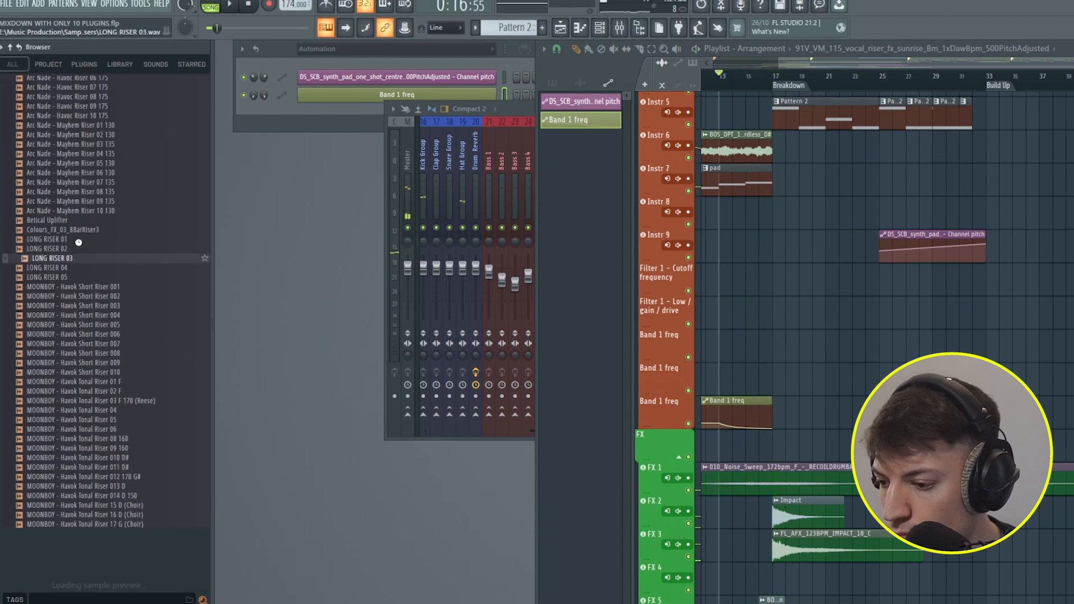
left_click(71, 241)
left_click_drag(73, 220, 98, 229)
- Place the Betical Uplifter sample on FX 9 at bar 13 and cut it to end at the Breakdown
scroll(810, 317, "down", 8)
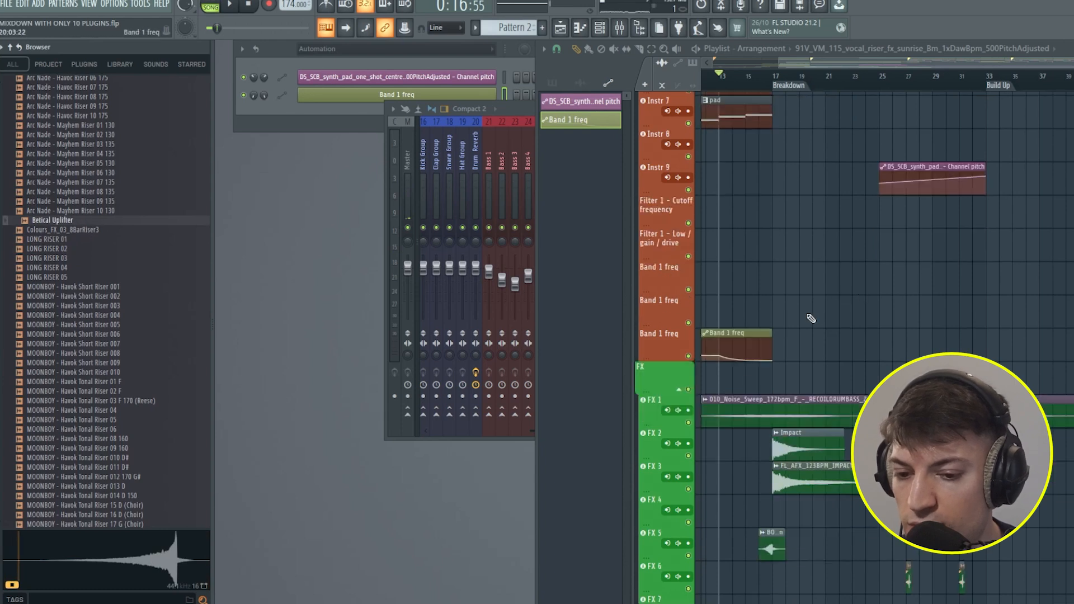
scroll(747, 89, "up", 2)
left_click_drag(124, 238, 706, 168)
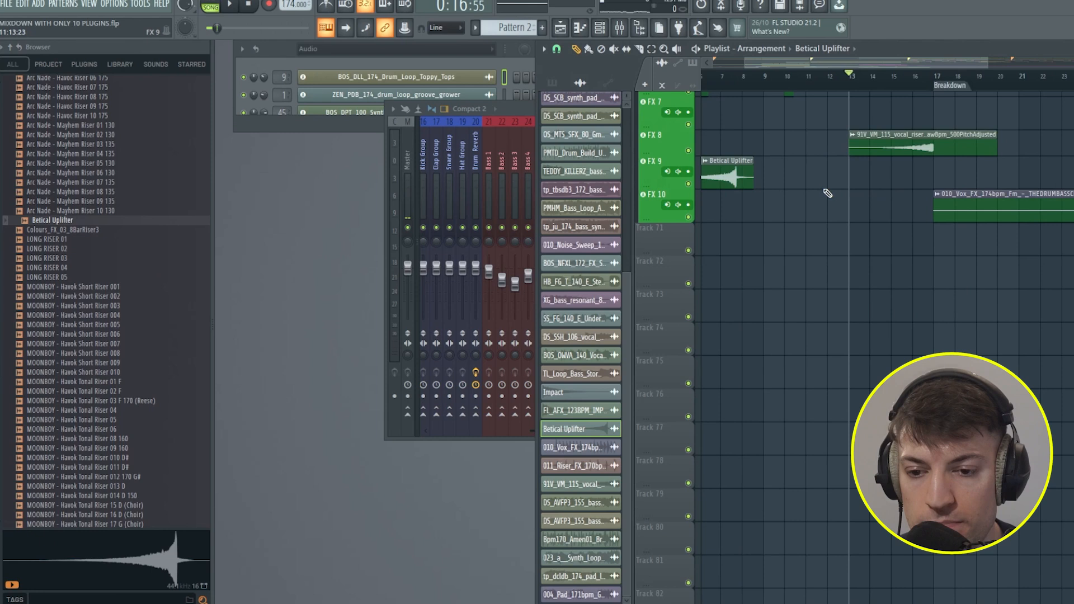
key("ctrl+z")
left_click_drag(112, 227, 850, 168)
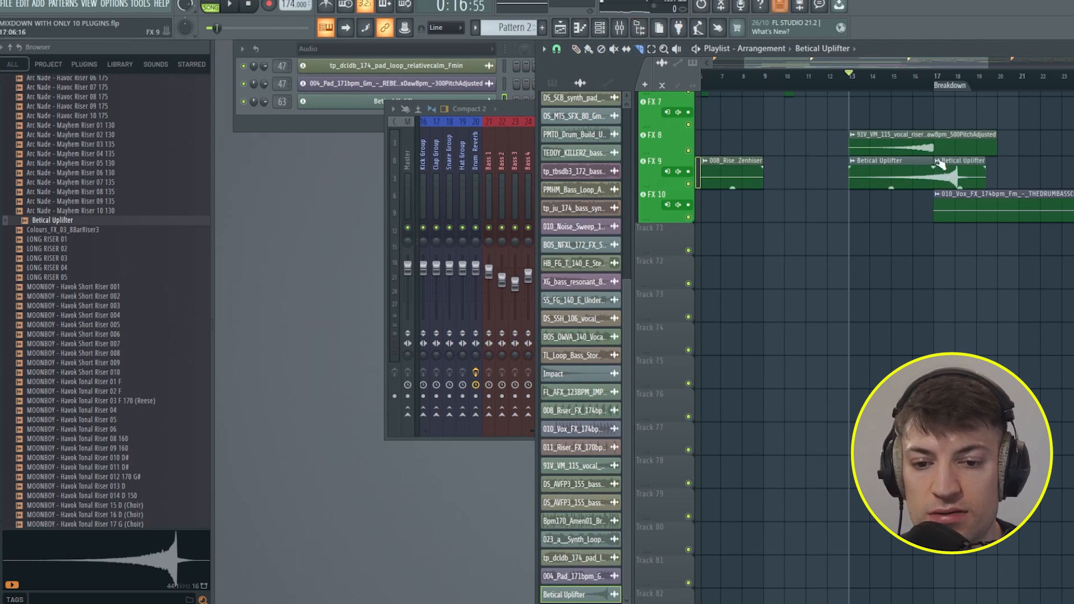
- Play the lead-in to the Breakdown to hear the uplifter against the other FX clips
left_click(872, 84)
key("space")
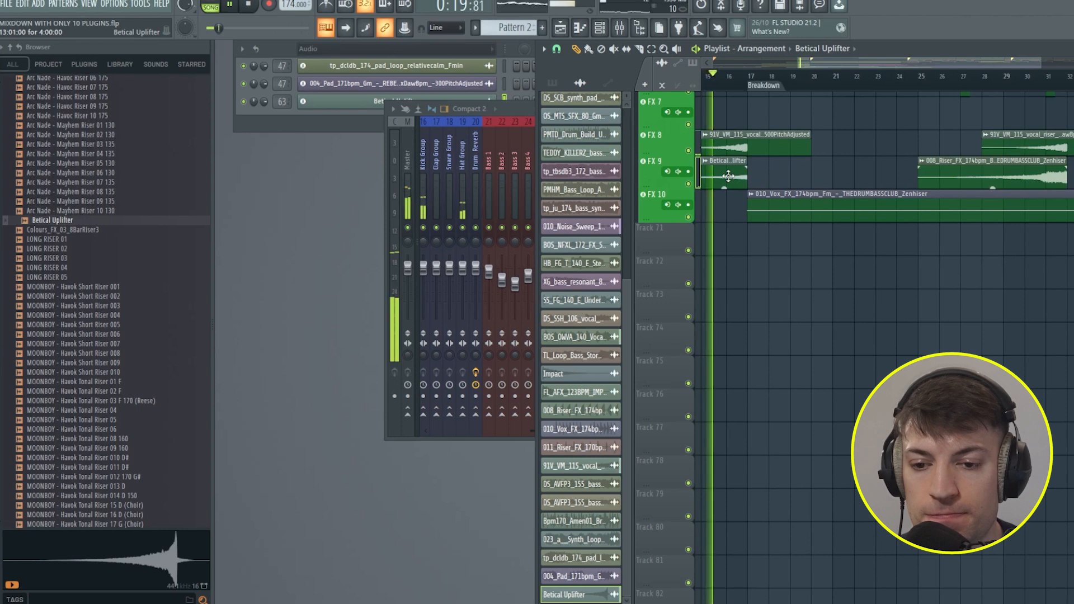
scroll(886, 207, "down", 5)
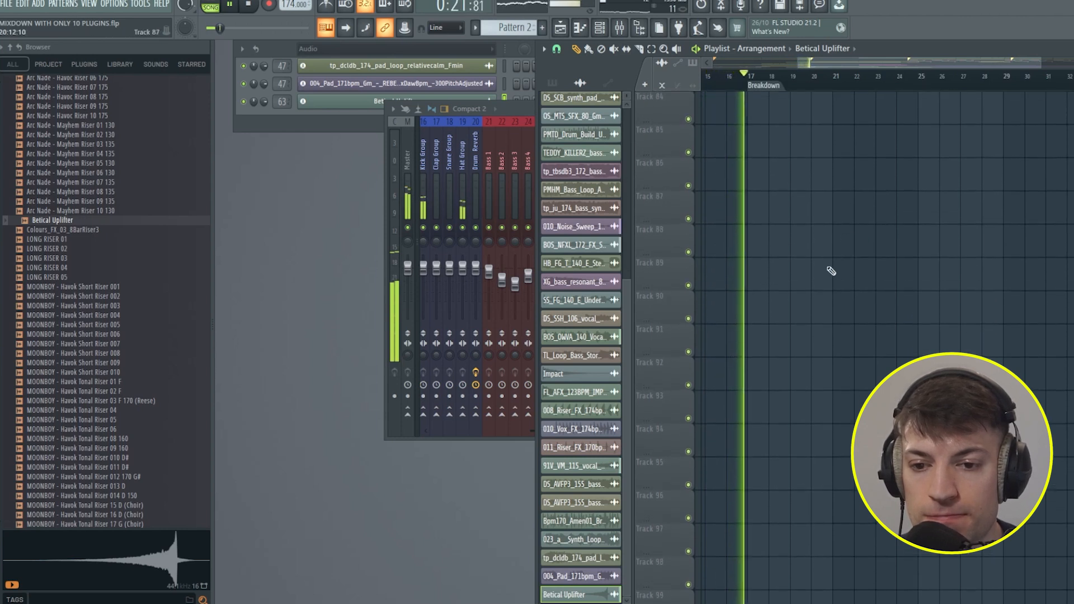
scroll(834, 305, "up", 5)
key("space")
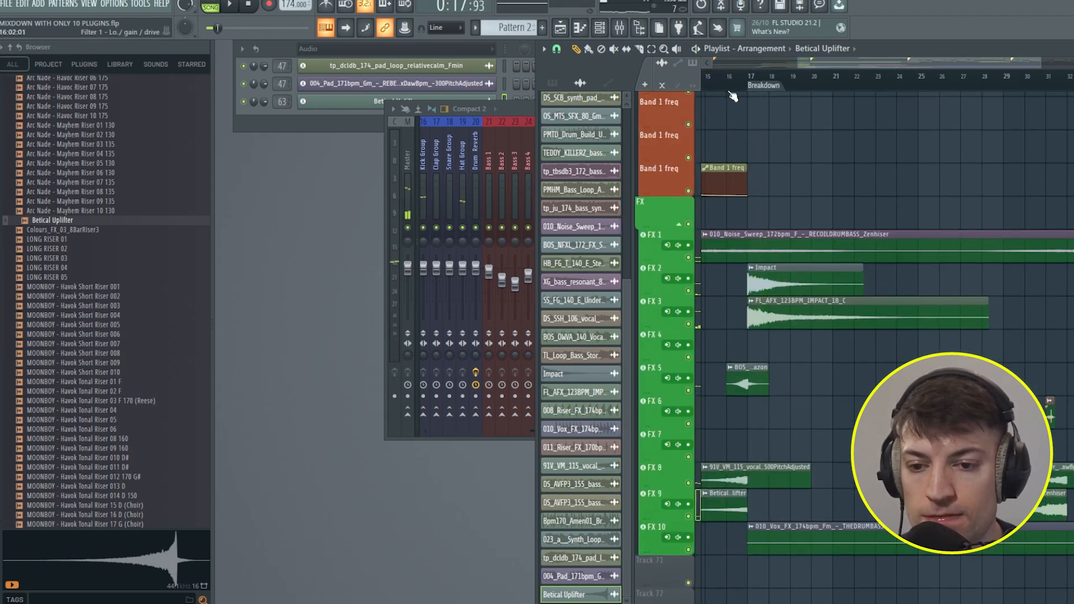
left_click(730, 89)
scroll(739, 85, "up", 5)
left_click(738, 85)
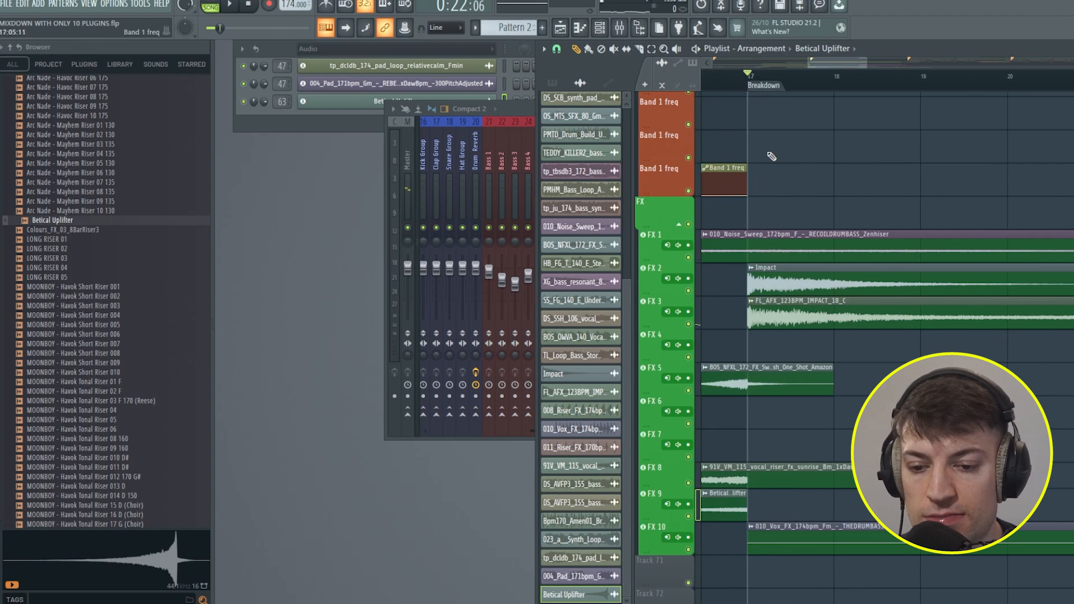
- Place Betical Impact 1 from the FX Impacts sample folder on FX 4 at bar 17, where the Breakdown starts
scroll(764, 92, "down", 5)
scroll(836, 257, "down", 2)
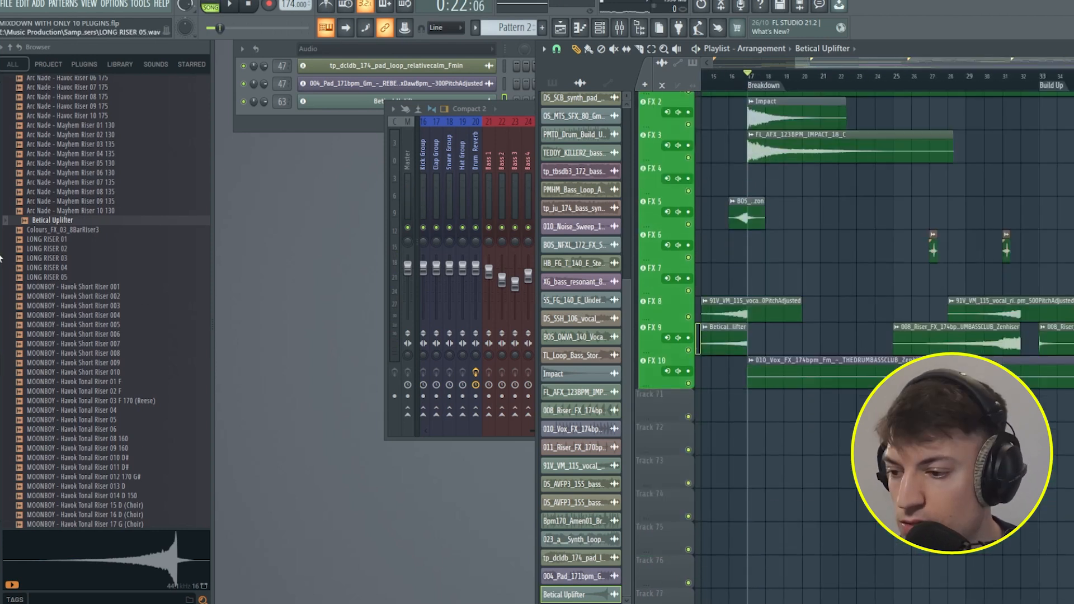
scroll(95, 315, "up", 9)
left_click(61, 273)
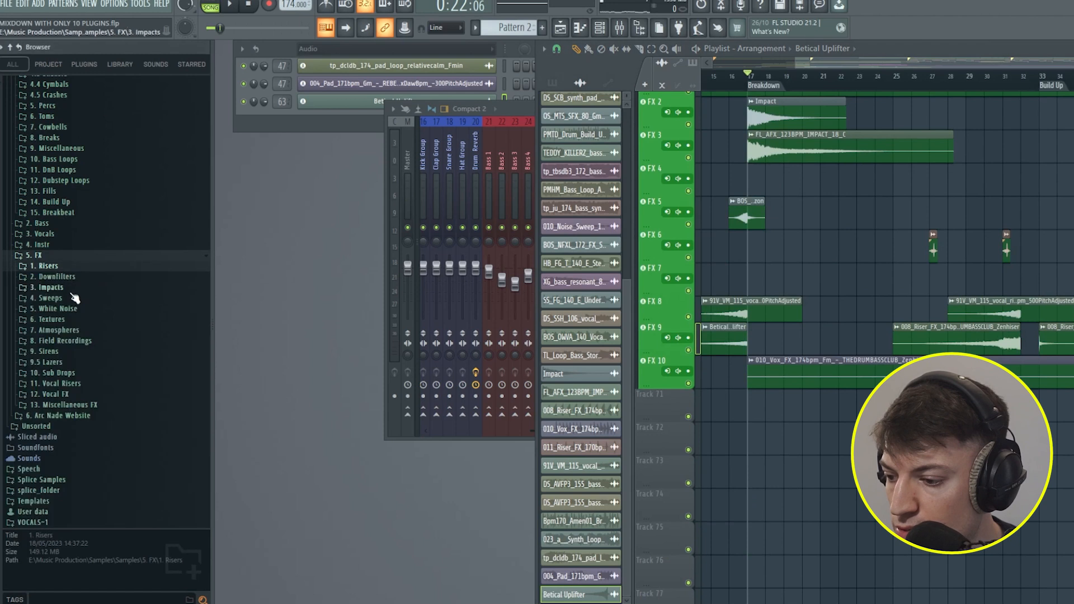
left_click(70, 288)
left_click(77, 288)
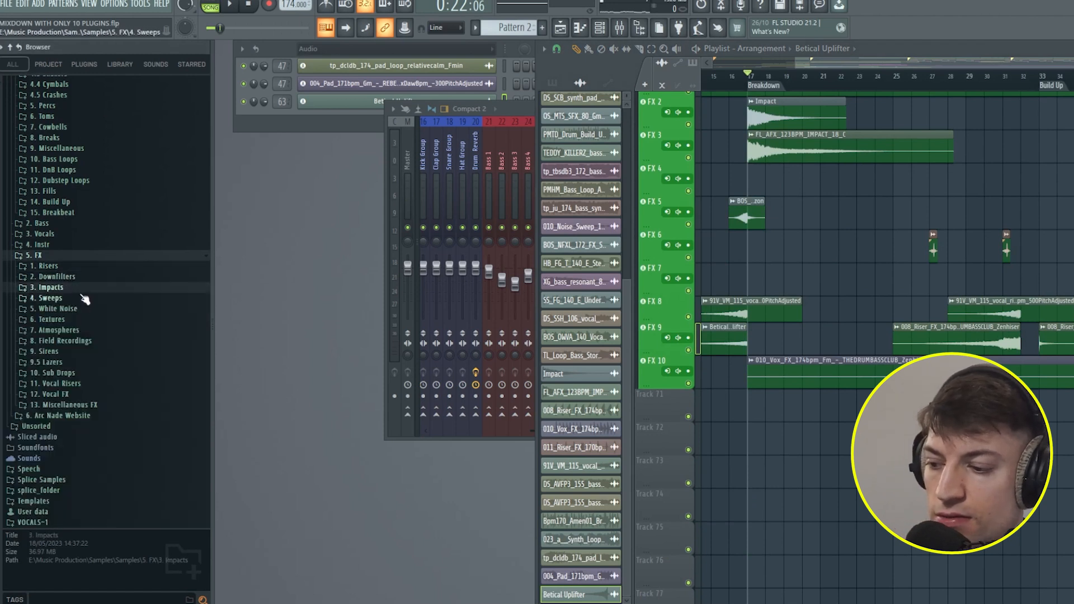
left_click(82, 292)
left_click(75, 299)
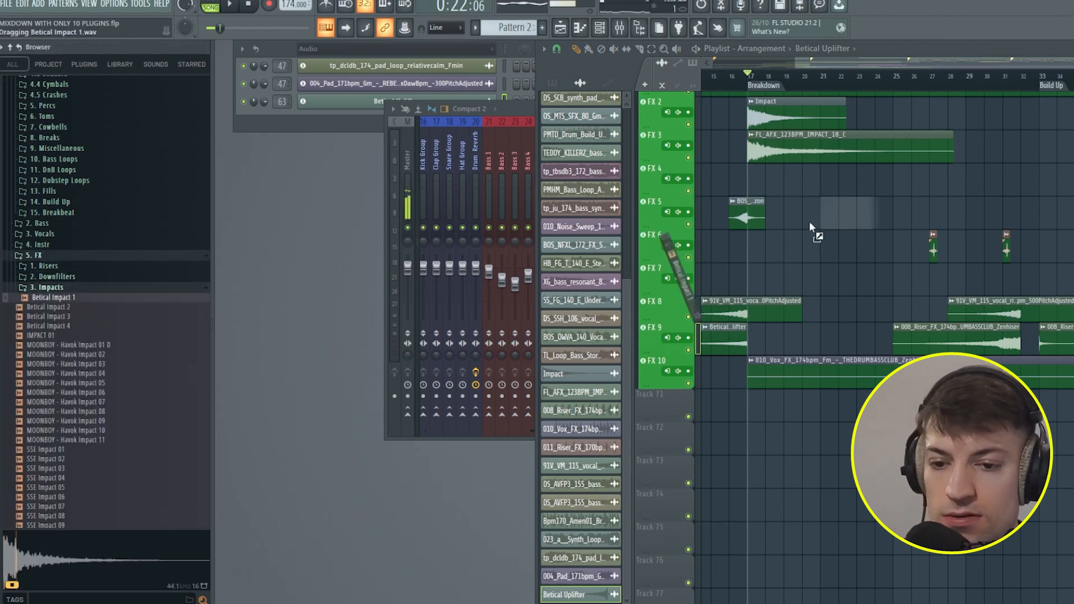
left_click_drag(756, 185, 755, 180)
- Play the start of the Breakdown, lower the FX 4 mixer fader and mute the FX 2 mixer track
key("space")
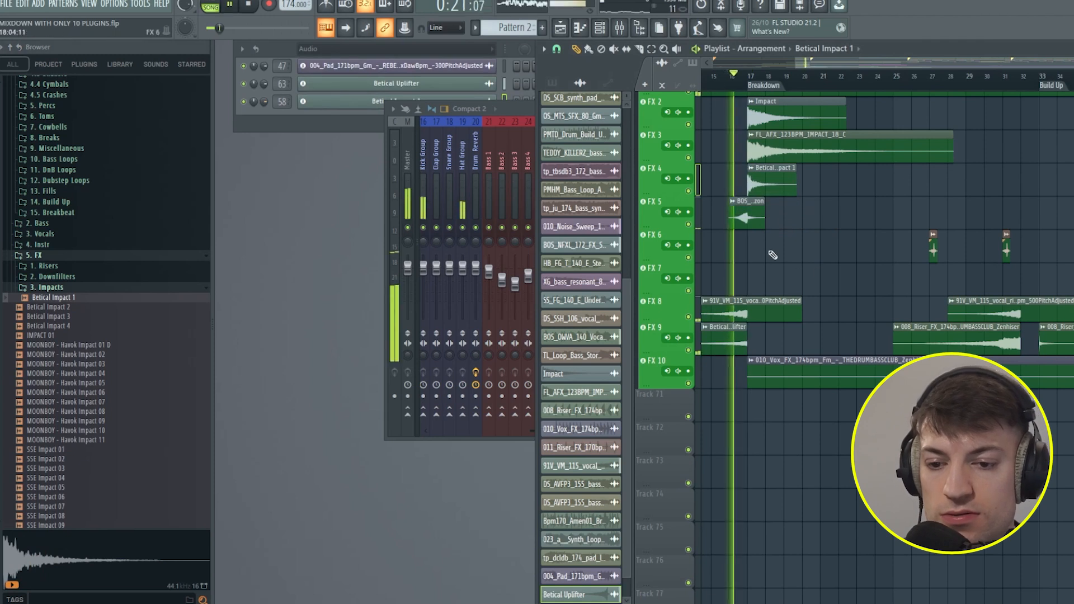
left_click(621, 33)
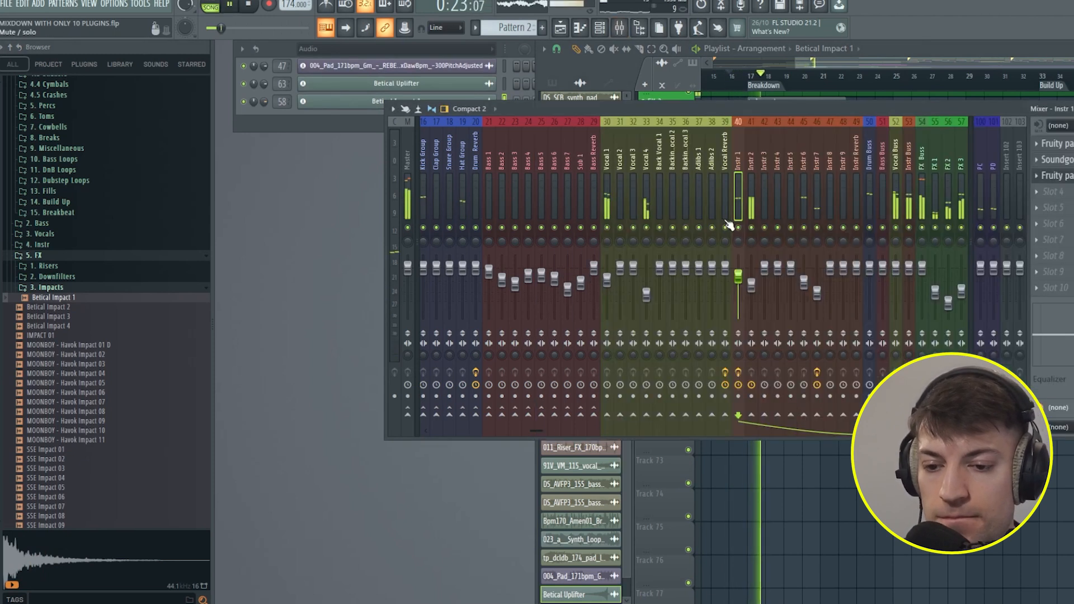
key("space")
scroll(926, 207, "down", 11)
left_click(827, 203)
left_click(828, 204)
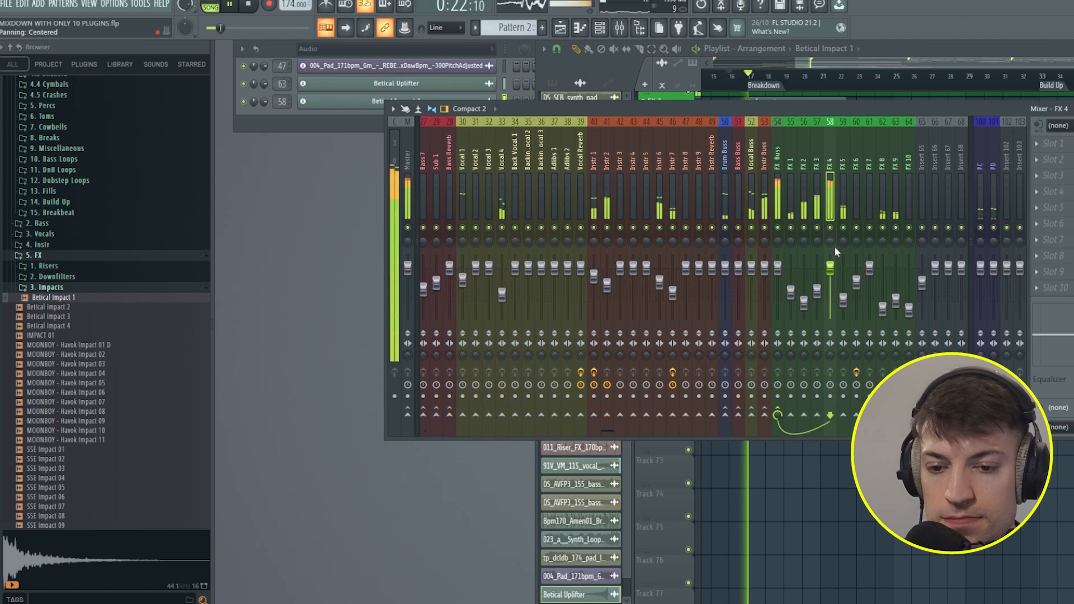
key("space")
left_click_drag(830, 266, 830, 279)
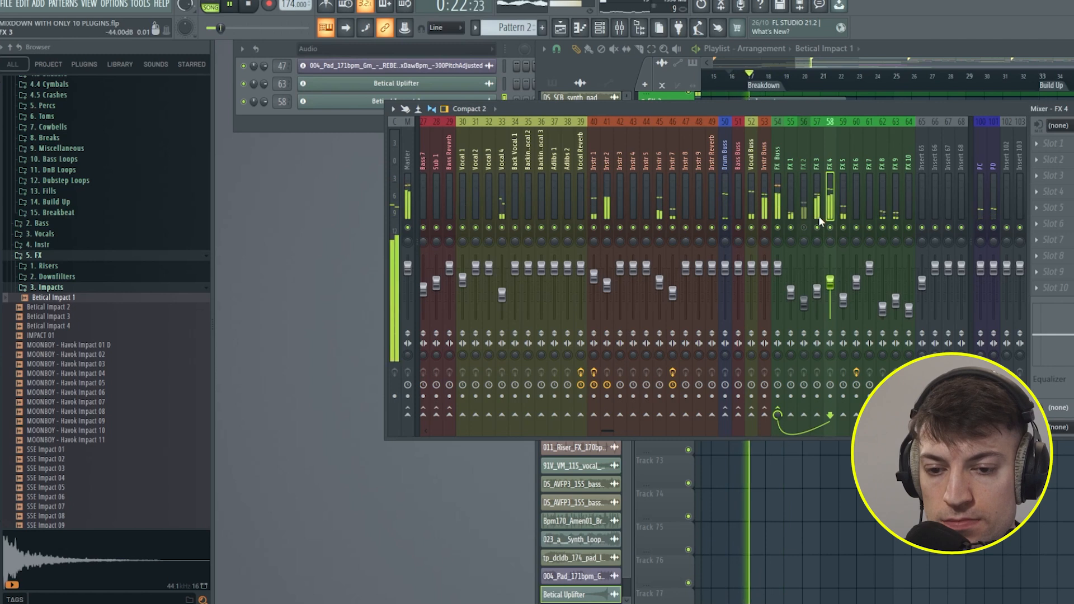
- Lower the FX 3 fader slightly and the FX 4 fader further while replaying the transition into the Breakdown
left_click(834, 67)
scroll(761, 203, "up", 5)
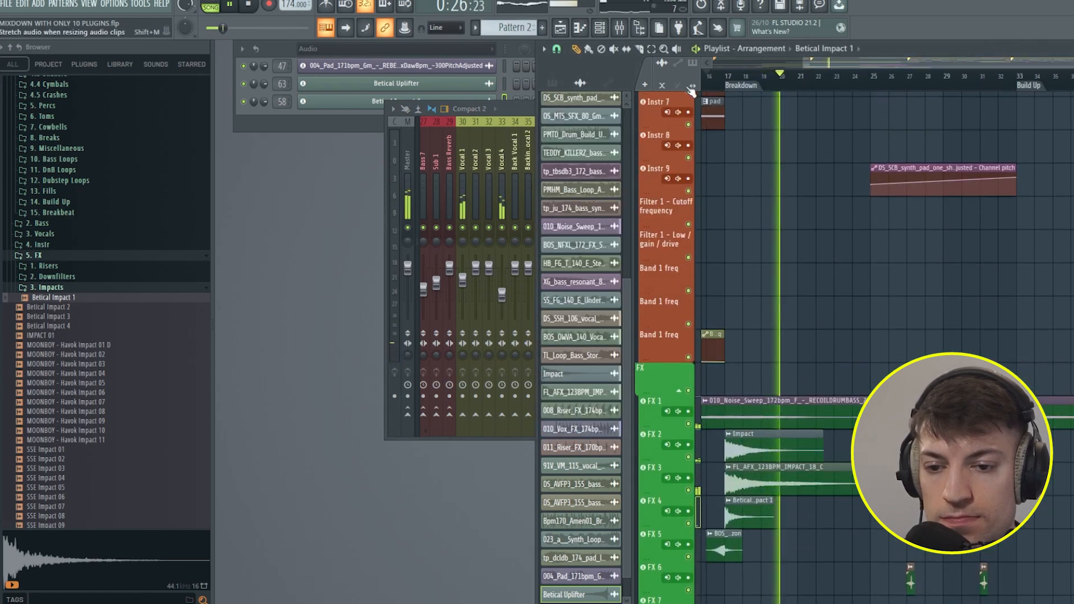
left_click(511, 106)
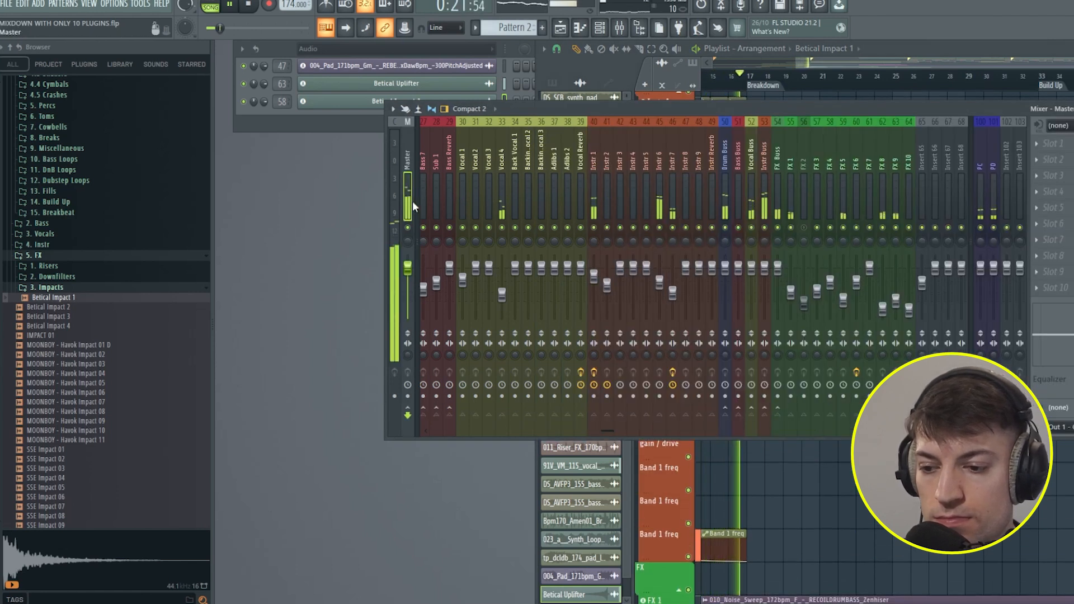
key("space")
left_click(622, 207)
key("Left")
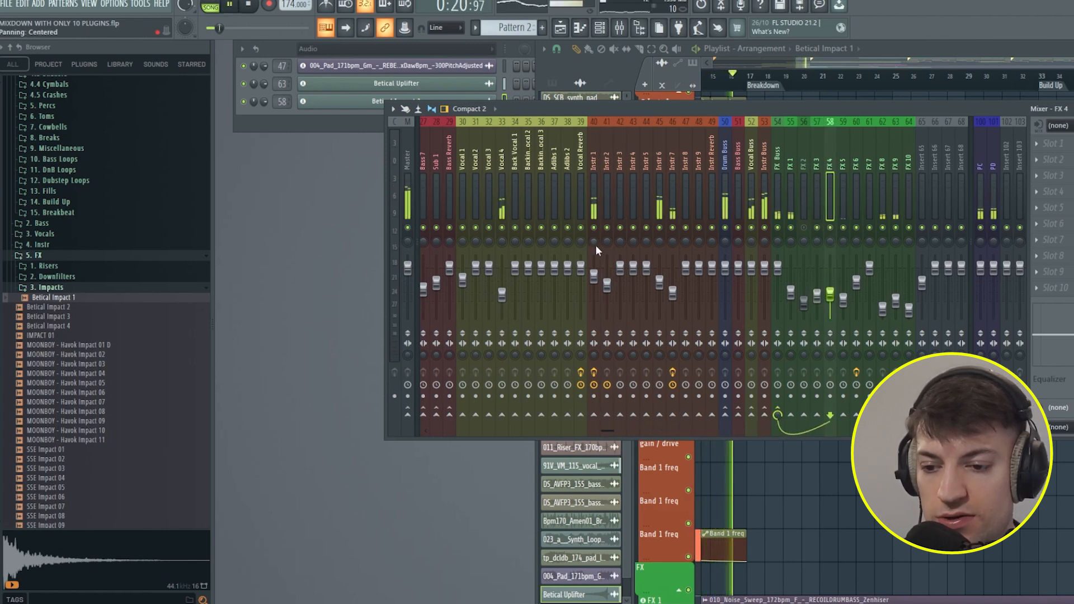
left_click(611, 215)
left_click(406, 200)
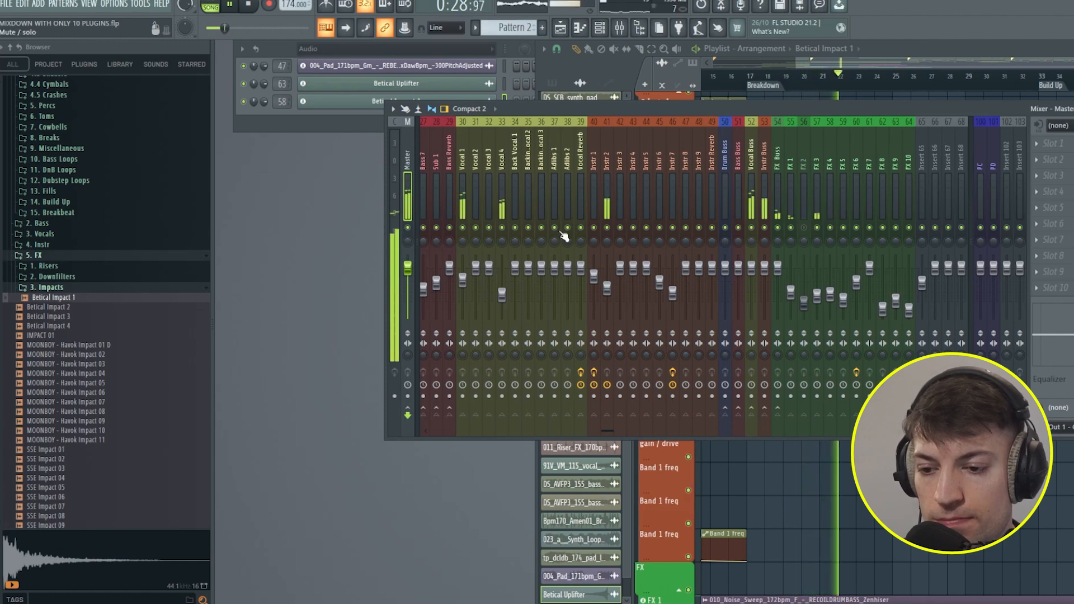
- Lower the Vocal 1 mixer fader slightly and insert Fruity Parametric EQ 2 in its first effect slot
left_click_drag(464, 282, 464, 289)
left_click_drag(528, 107, 290, 111)
left_click(826, 149)
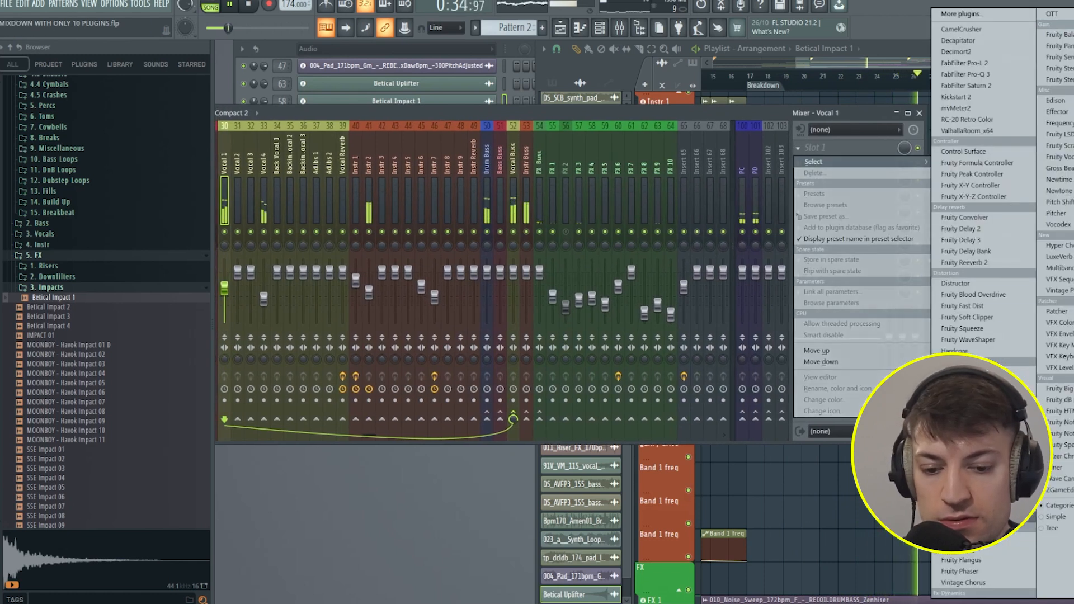
left_click(973, 517)
- On the Vocal 1 EQ, boost band 5 about 2.9 dB near 1291 Hz and cut the band 1 low shelf about 10 dB at 141 Hz
mouse_move(501, 295)
left_mouse_down()
mouse_move(520, 282)
mouse_move(489, 284)
mouse_move(499, 283)
left_mouse_up()
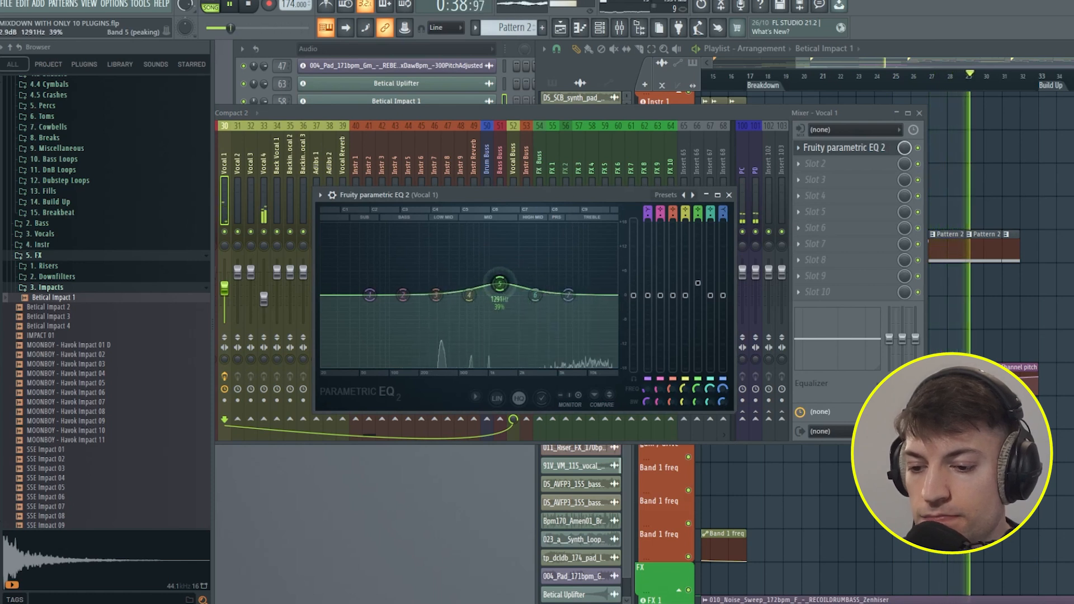
left_click_drag(369, 295, 403, 336)
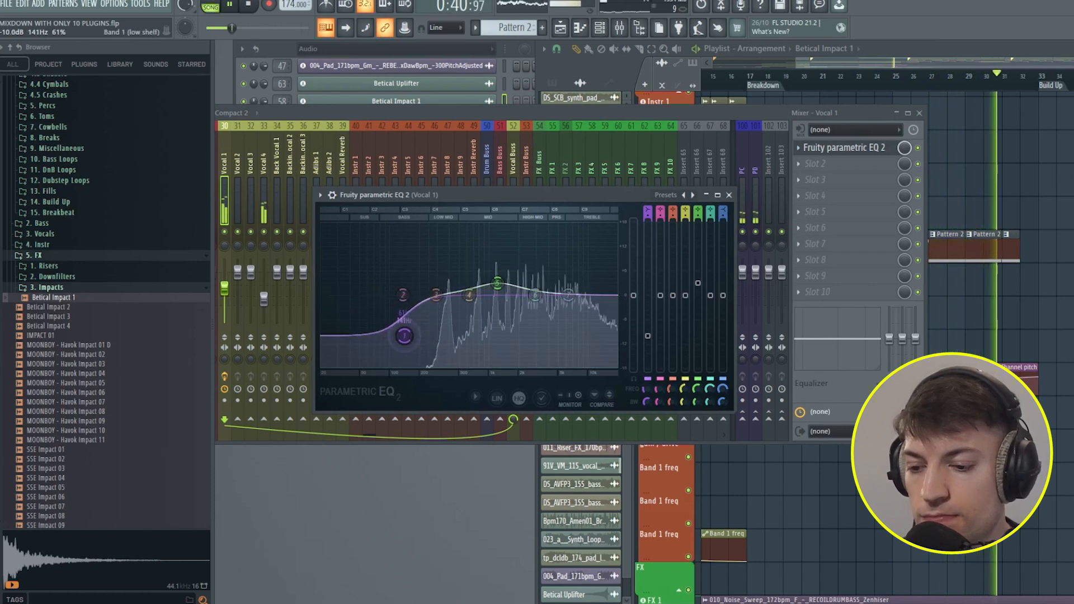
left_click(728, 194)
left_click_drag(563, 116, 614, 119)
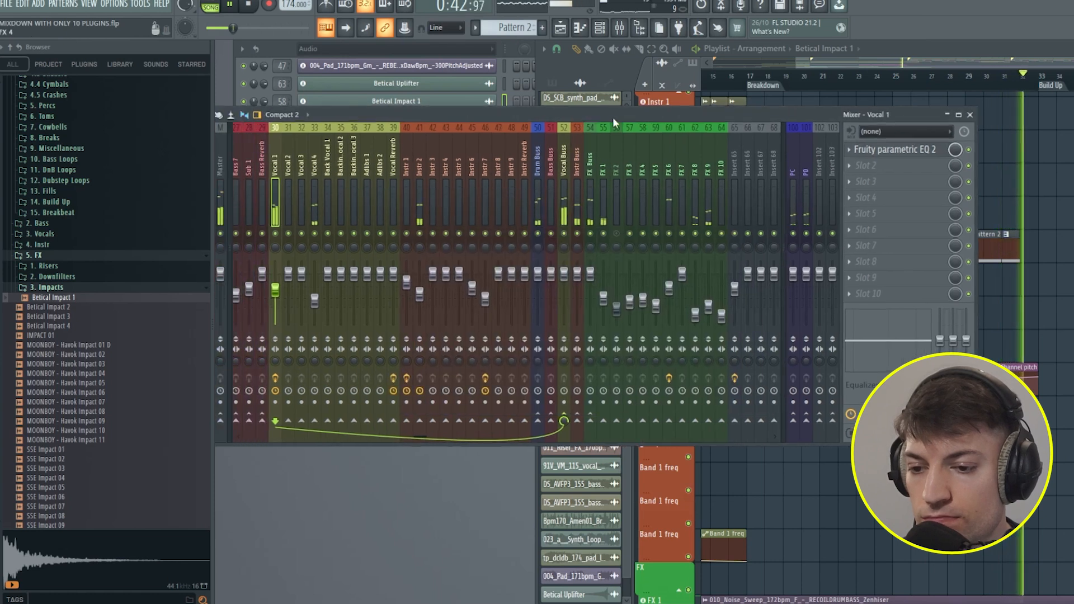
left_click(970, 115)
- Replay the transition into the Breakdown and lower the Vocal 1 mixer fader a little more
left_click(712, 77)
scroll(834, 205, "down", 3)
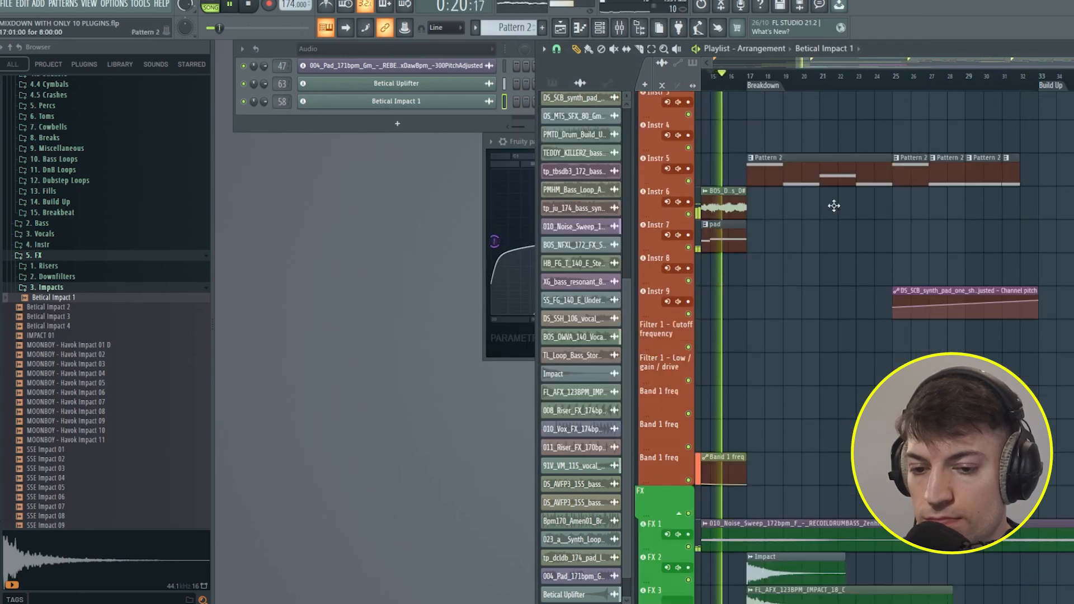
scroll(834, 206, "down", 20)
scroll(856, 273, "up", 18)
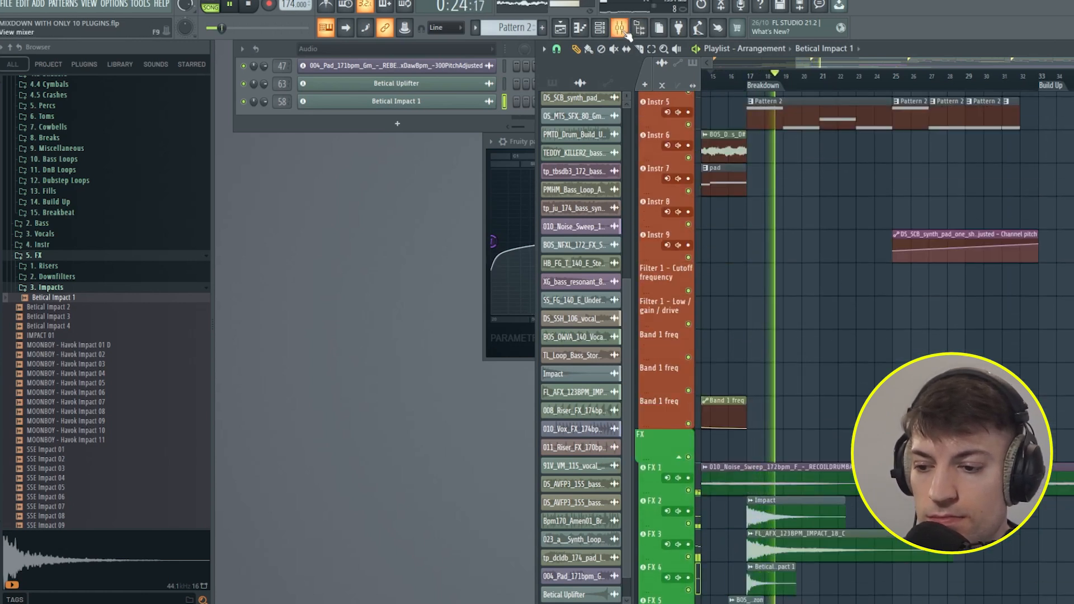
left_click(621, 29)
left_click(419, 202)
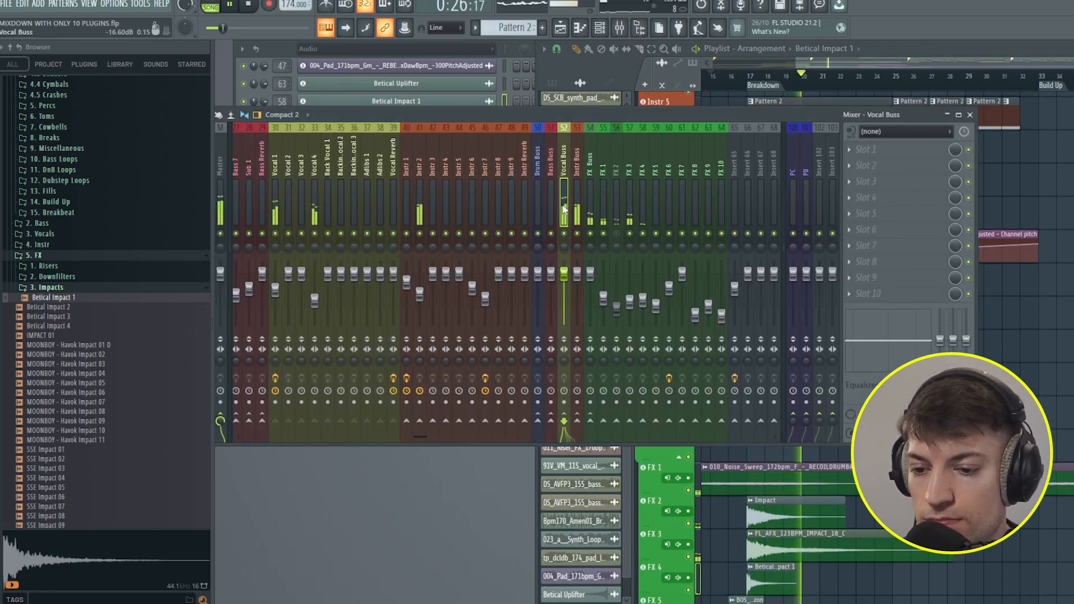
left_click(277, 210)
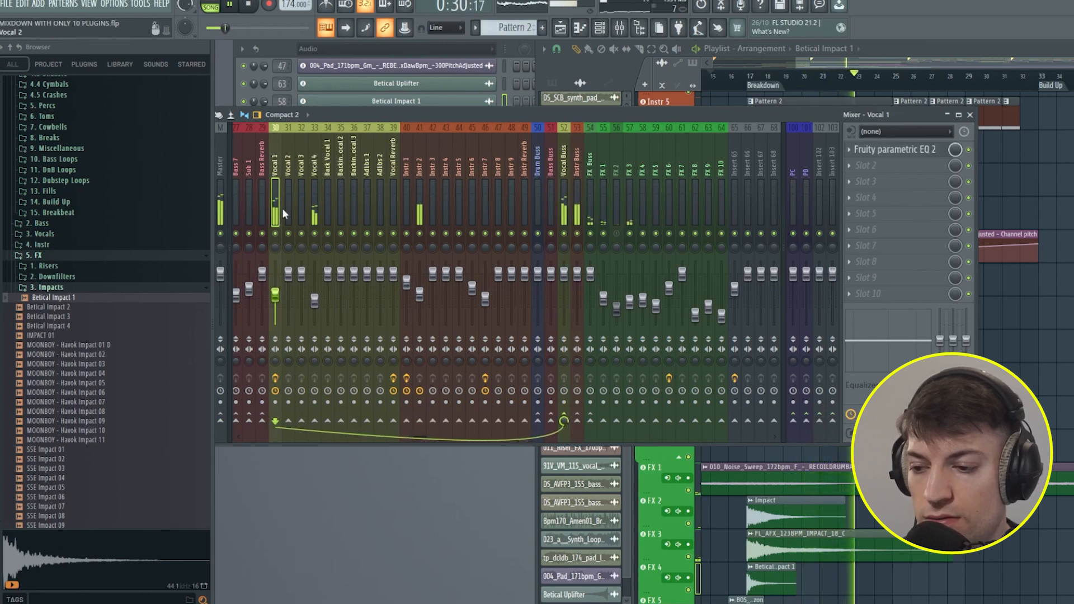
- Set the Vocal 1 mixer fader to about -9.6 dB while the Breakdown plays
left_click(576, 212)
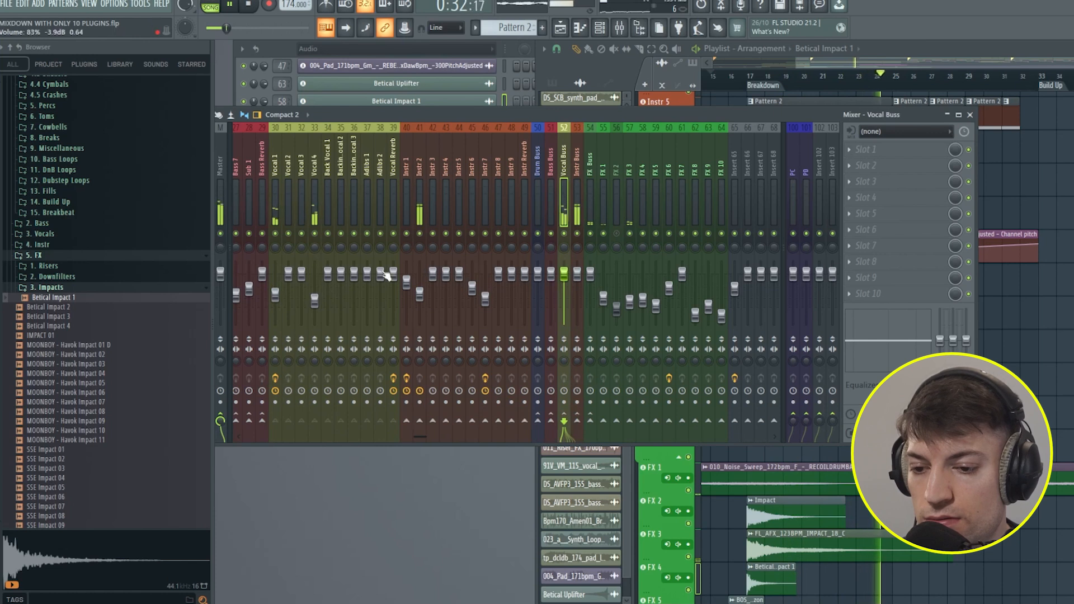
left_click(275, 293)
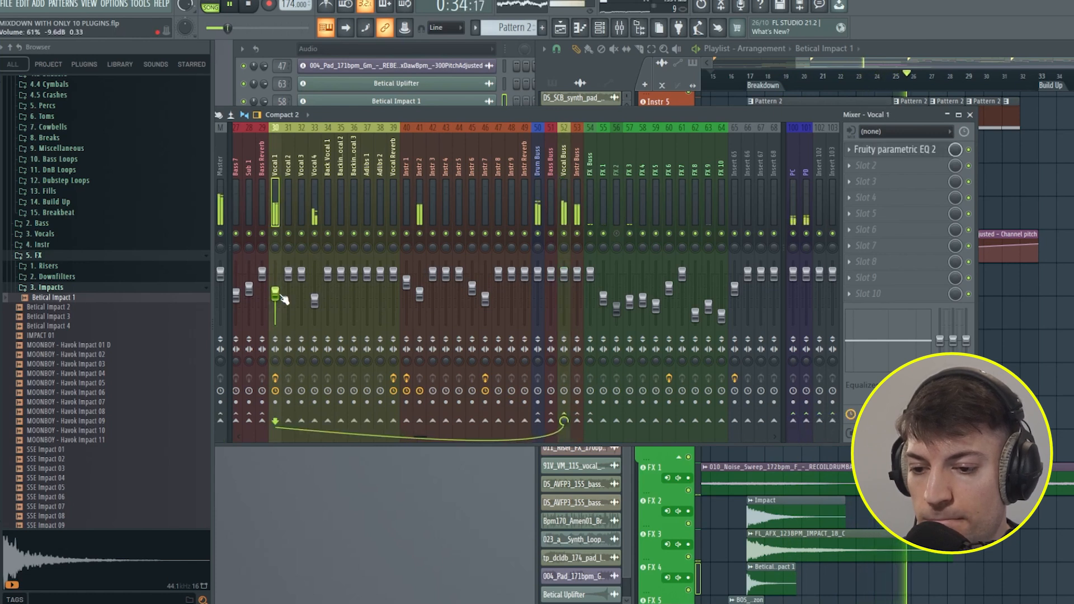
- Solo the Instr 2 mixer track and insert Fruity Parametric EQ 2 in its first effect slot
left_click(425, 238)
left_click(866, 149)
mouse_move(864, 163)
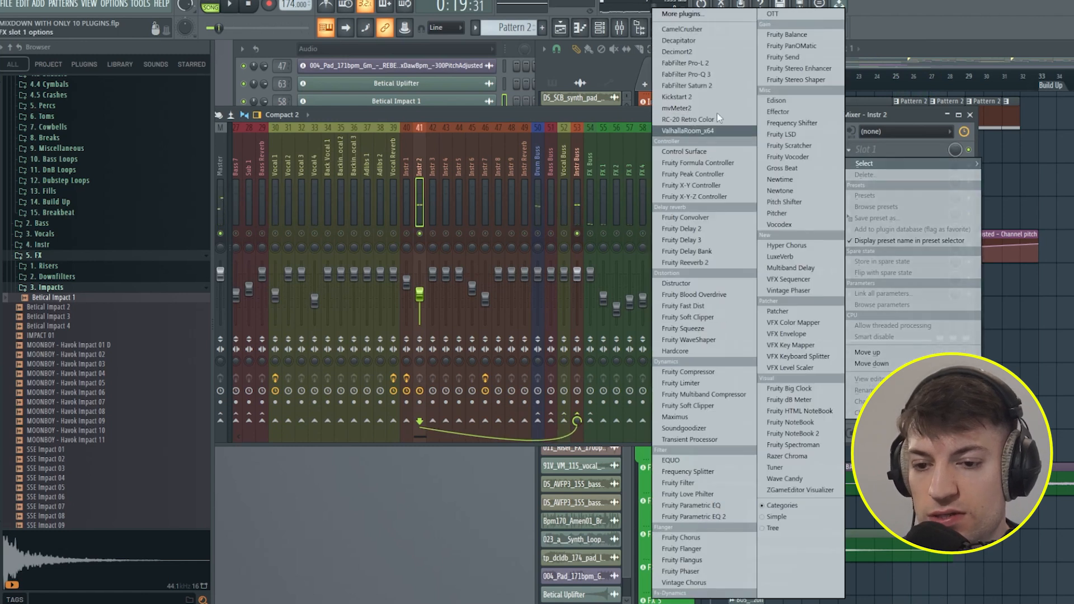
left_click(697, 517)
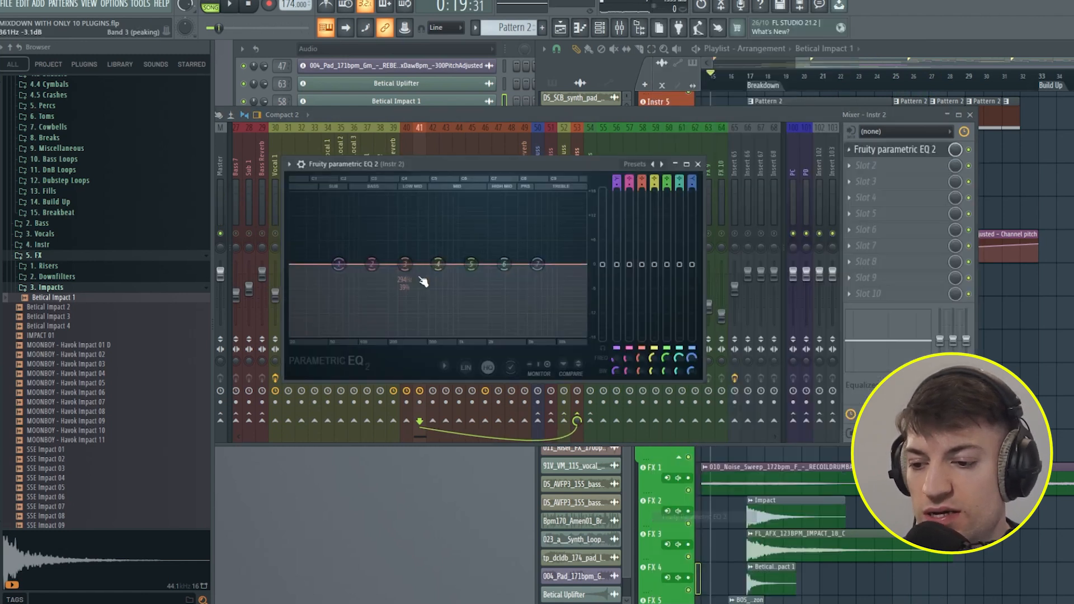
- On the Instr 2 EQ, move band 7 down to about 1702 Hz and make it a low-pass filter during playback
key("space")
left_click_drag(536, 263, 479, 306)
left_click(747, 76)
right_click(480, 307)
mouse_move(505, 336)
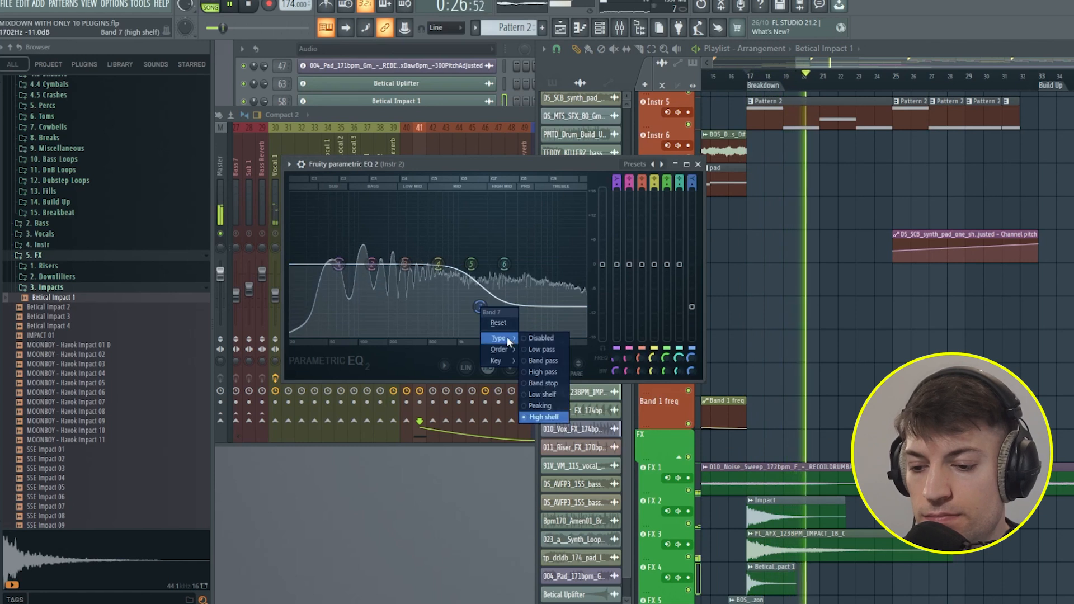
left_click(547, 371)
right_click(480, 264)
mouse_move(500, 307)
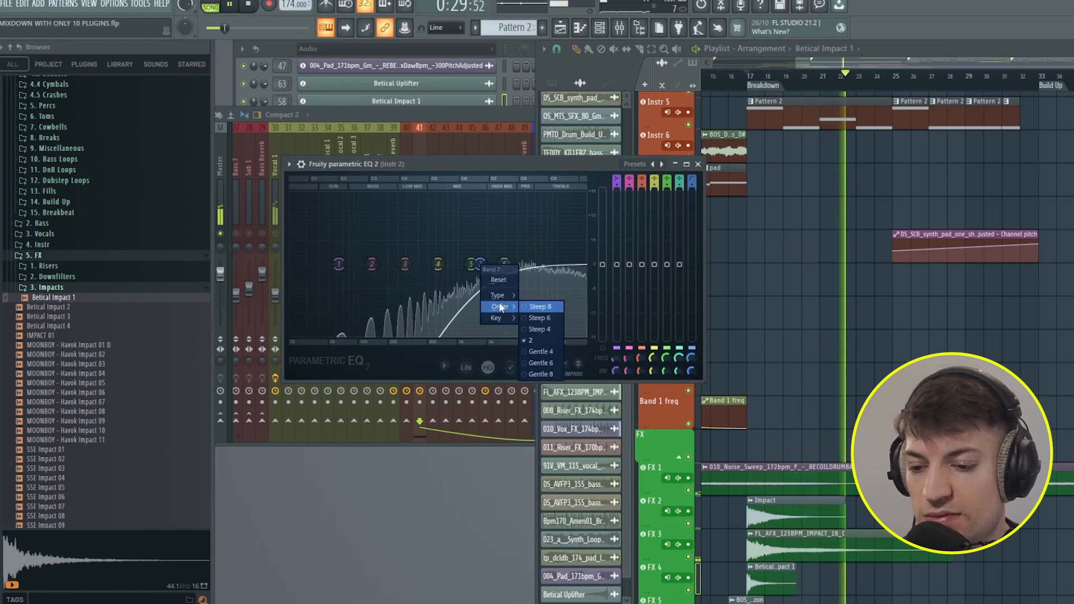
left_click(524, 308)
left_click_drag(477, 265, 474, 264)
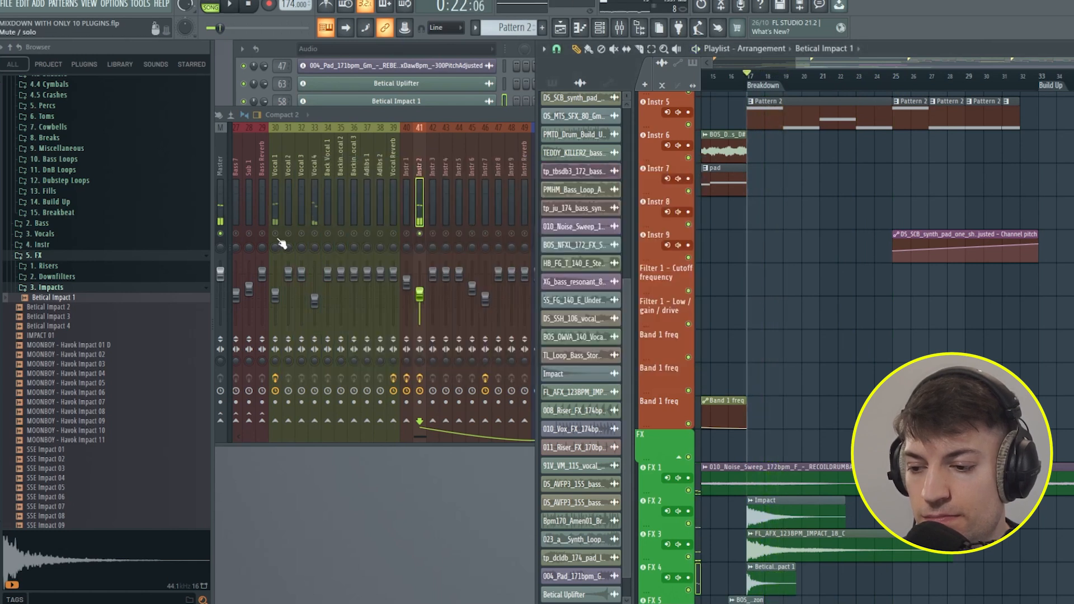
- Solo Vocal 1 alongside Instr 2 and raise the Instr 2 fader to about -6.6 dB while replaying the Breakdown
left_click(433, 233)
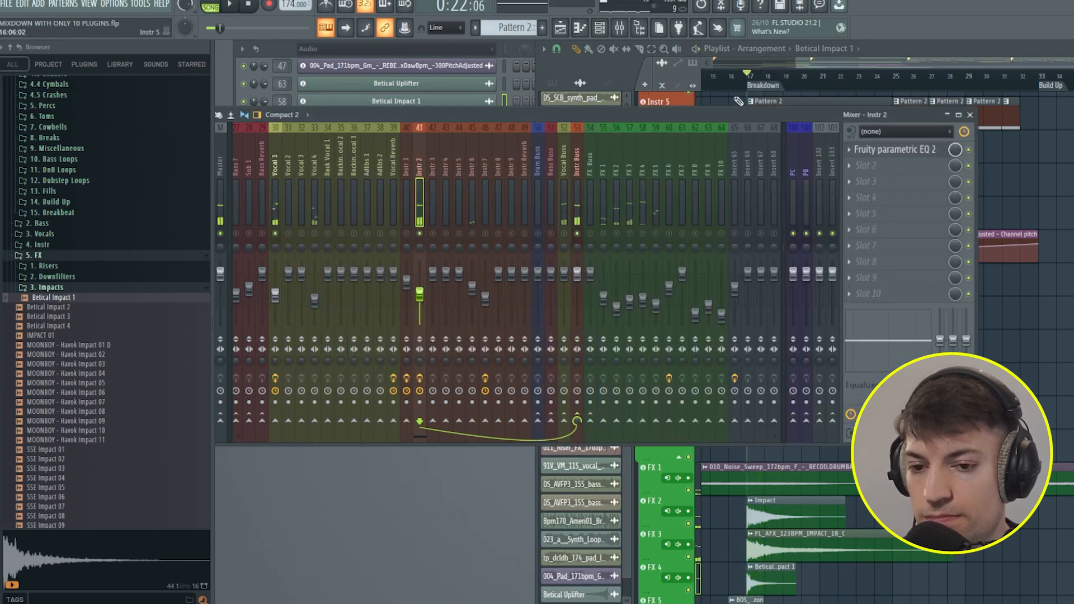
left_click(696, 100)
left_click(415, 190)
key("space")
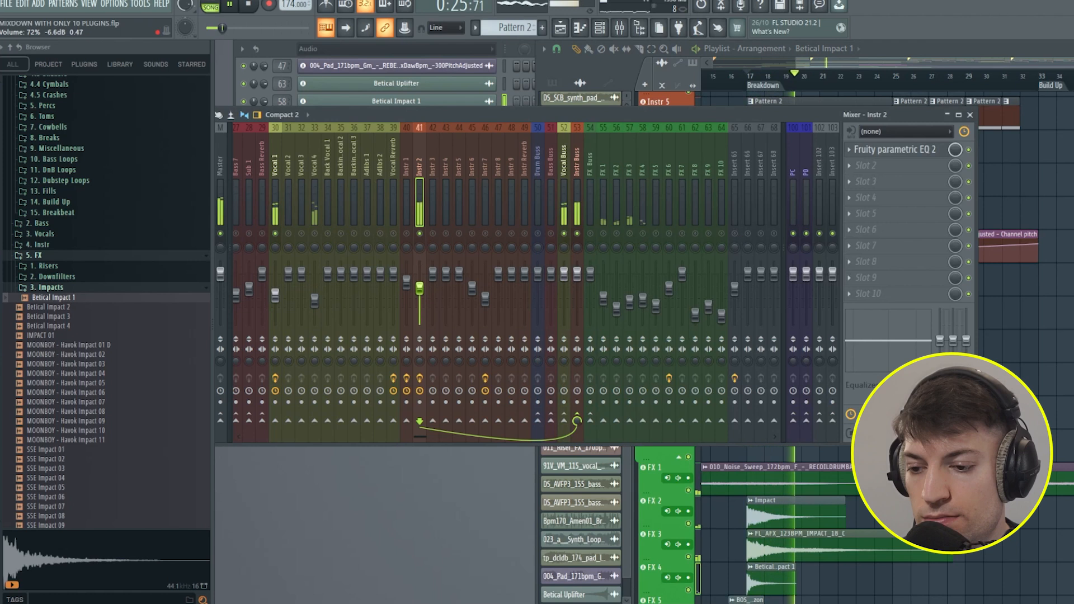
- Insert Decimort2 in the second effect slot of Instr 2 and load its Action Movie preset
left_click(876, 167)
left_click(680, 51)
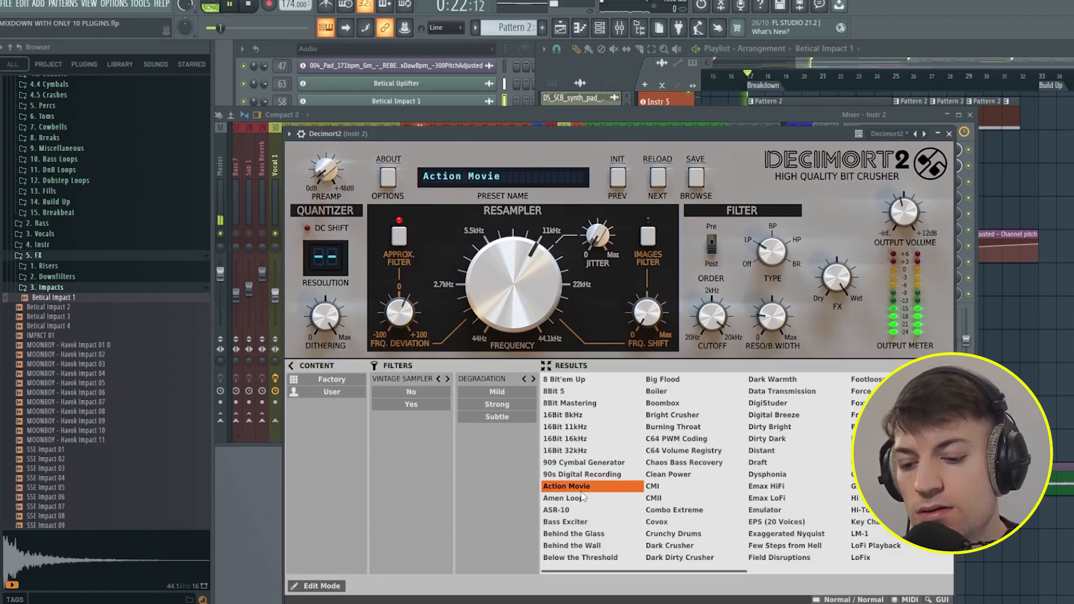
left_click(949, 134)
- Lower the band 7 low-pass cutoff a little further on the first Instr 2 EQ
left_click(895, 150)
left_click_drag(466, 264, 456, 264)
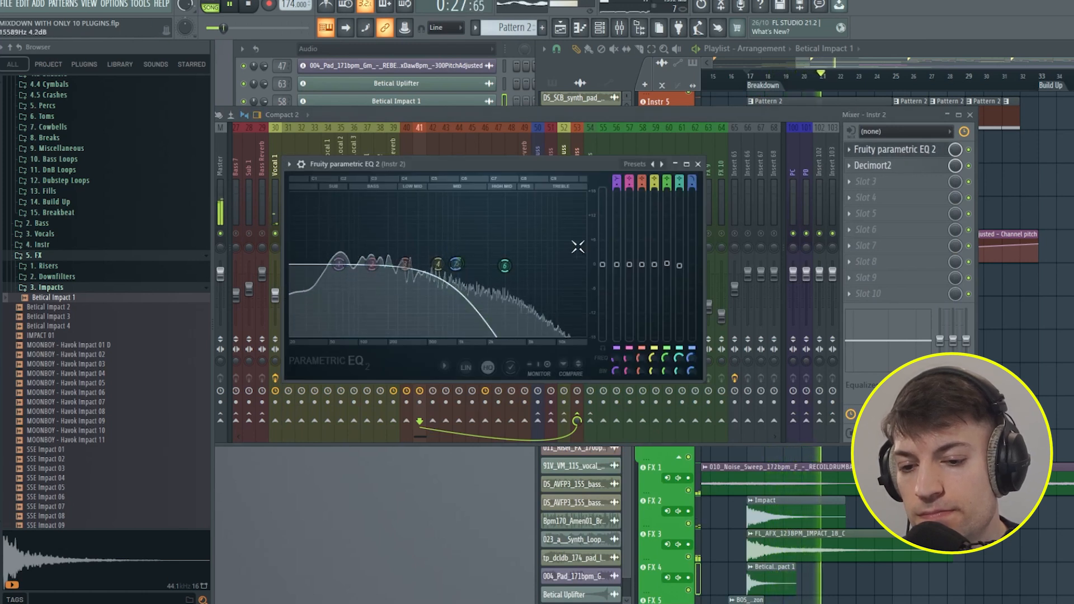
left_click(698, 163)
- Copy the Instr 2 EQ into the third effect slot after Decimort2 and set its band 7 low-pass to about 1545 Hz
left_click(858, 151)
left_click(849, 150)
left_click_drag(874, 219, 893, 182)
left_click_drag(490, 297, 509, 296)
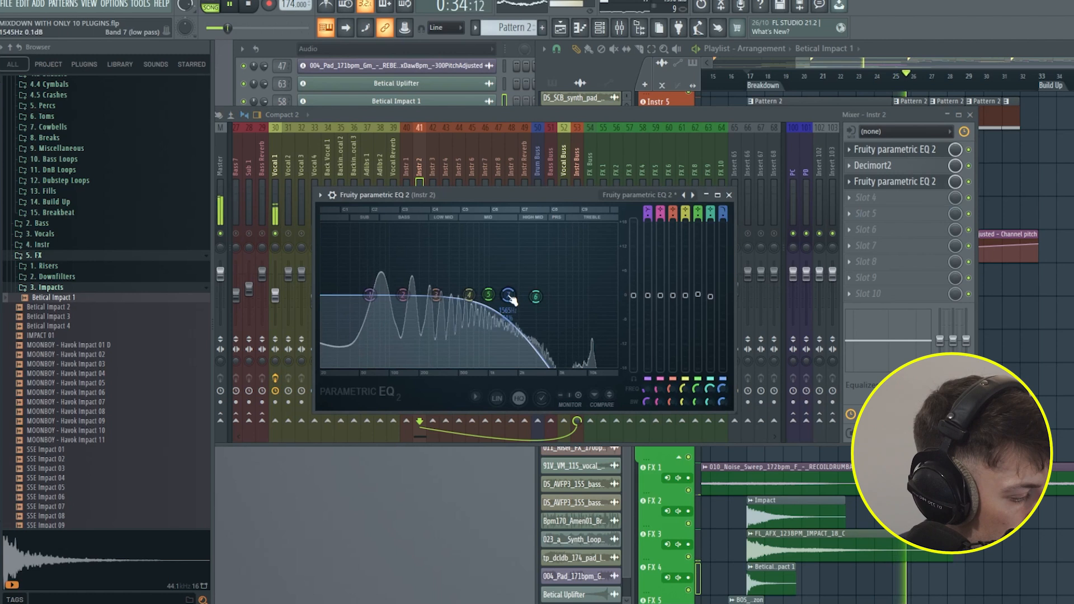
- Compare Instr 2 with Decimort2 and the second EQ bypassed, and raise the second EQ's band 7 low-pass cutoff
left_click(968, 166)
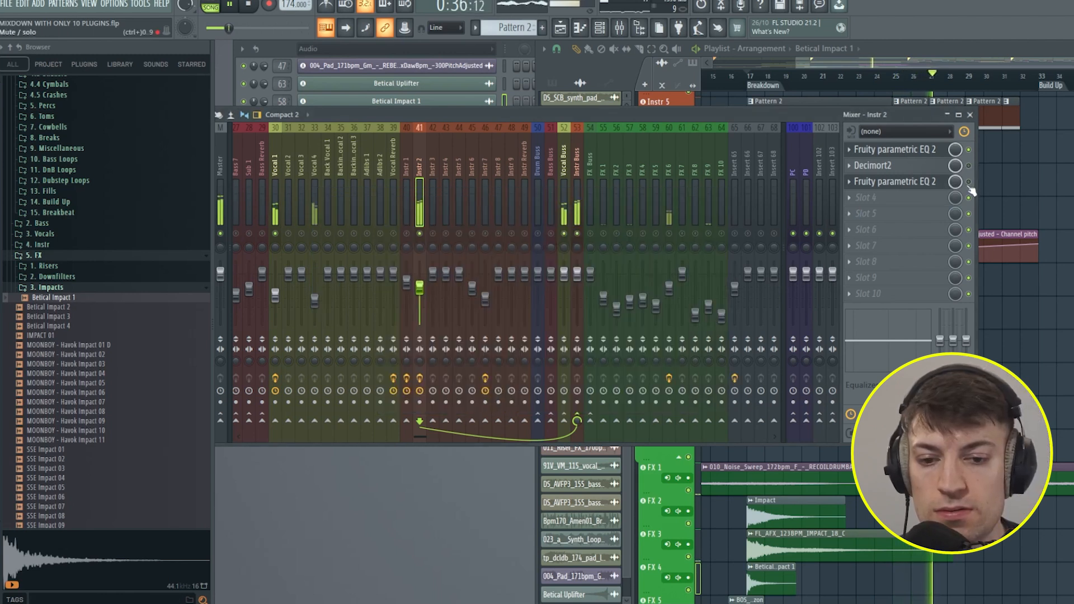
left_click(915, 186)
left_click_drag(508, 296, 529, 295)
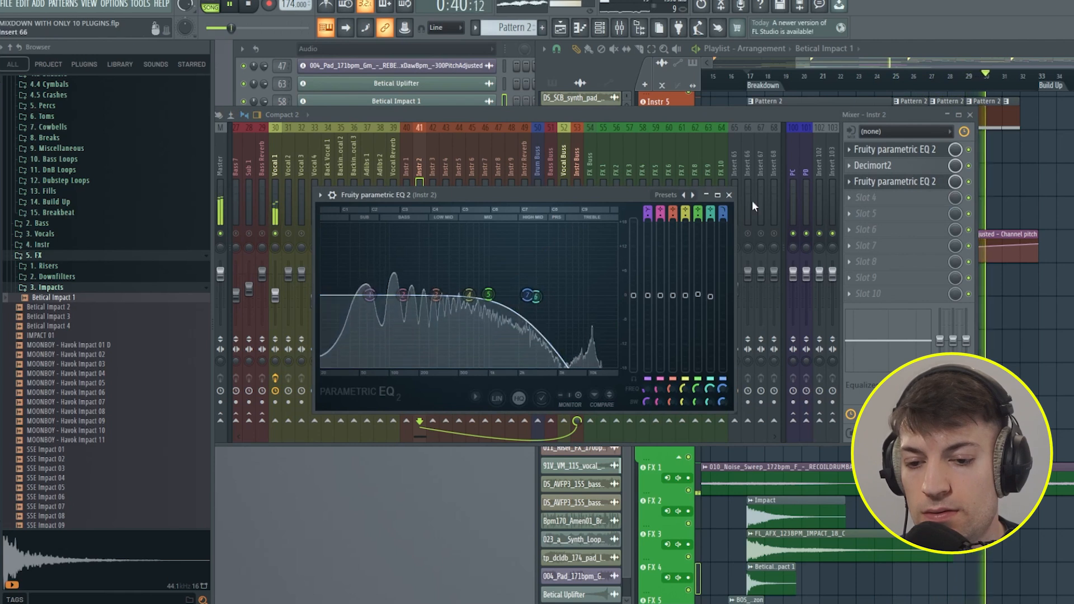
left_click(728, 195)
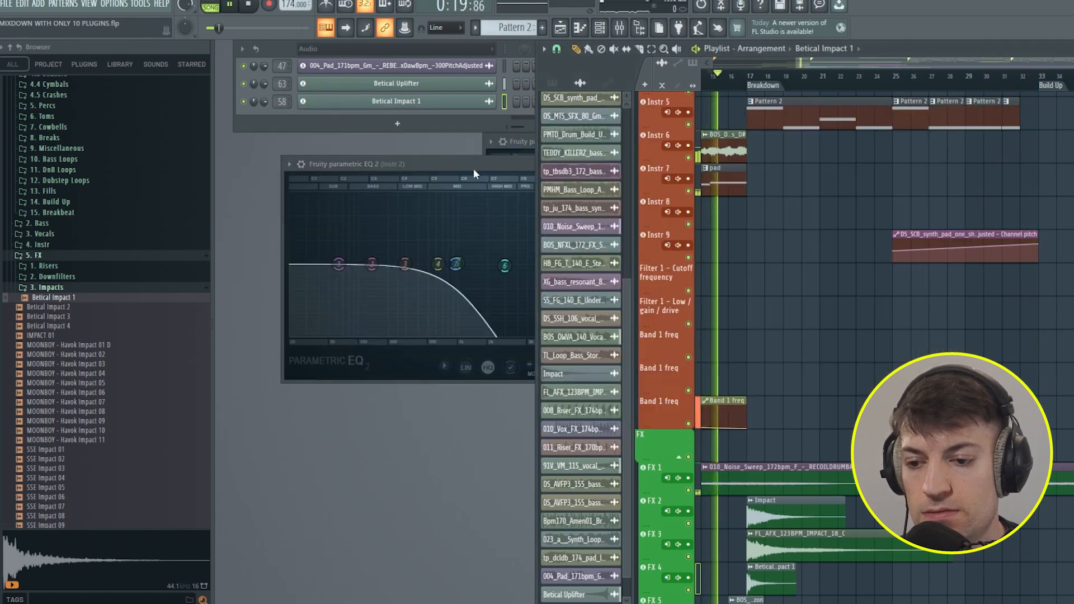
- Close the Instr 2 EQ and the mixer, and examine the vocal, Instr and FX playlist tracks while the Breakdown plays
left_click(473, 169)
left_click(697, 164)
key("F9")
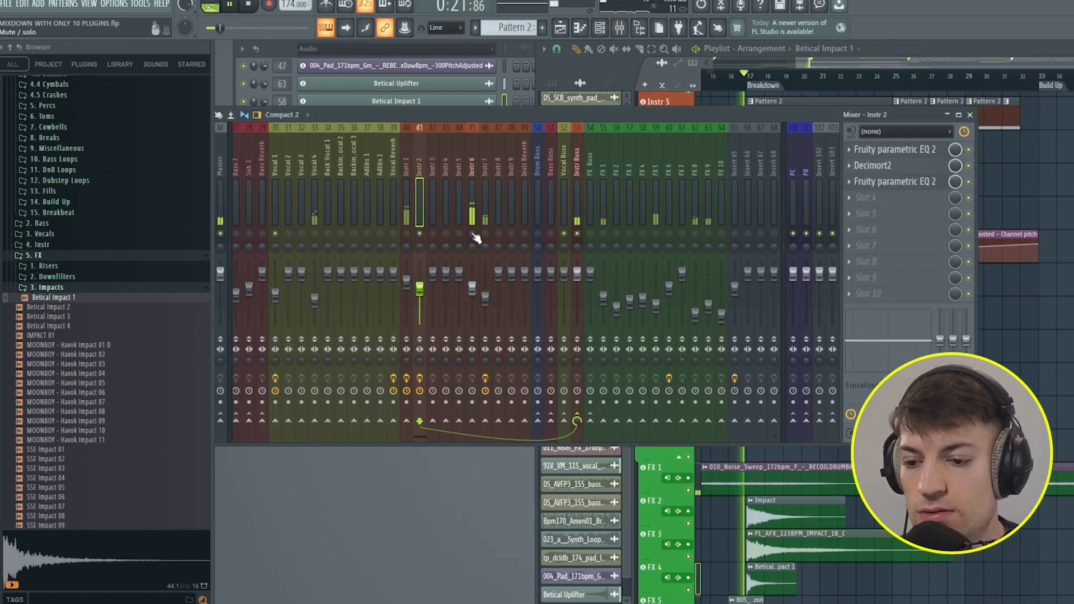
left_click(969, 116)
scroll(894, 246, "up", 10)
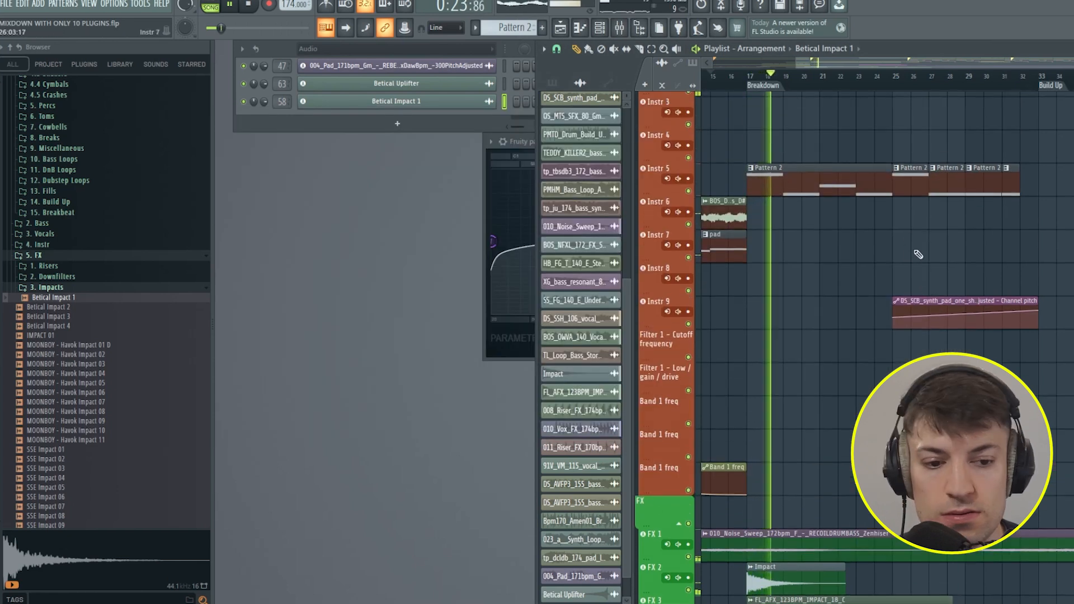
scroll(823, 240, "up", 9)
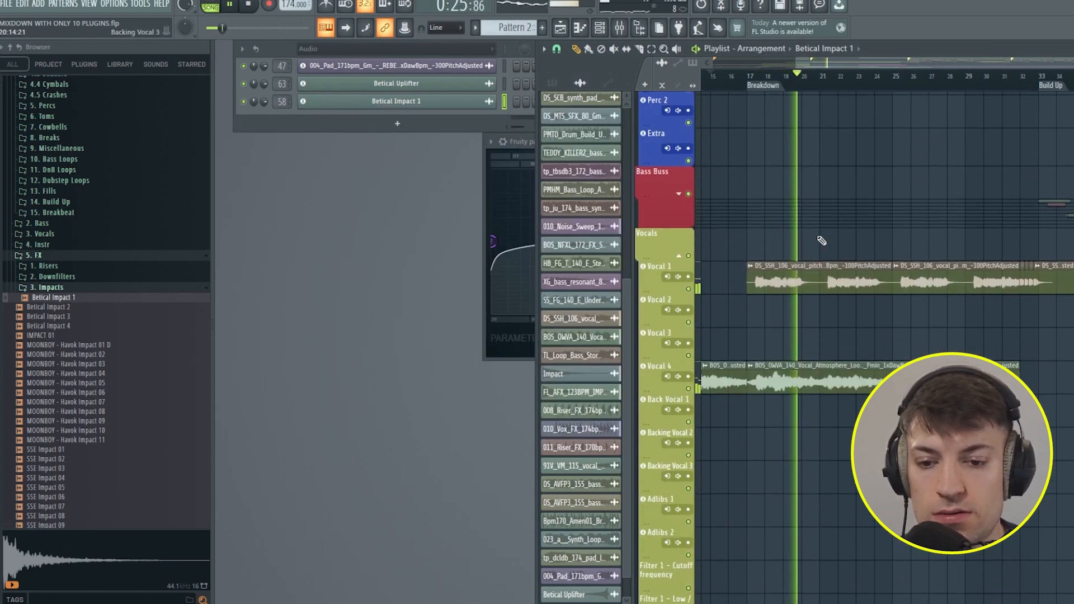
scroll(750, 190, "down", 10)
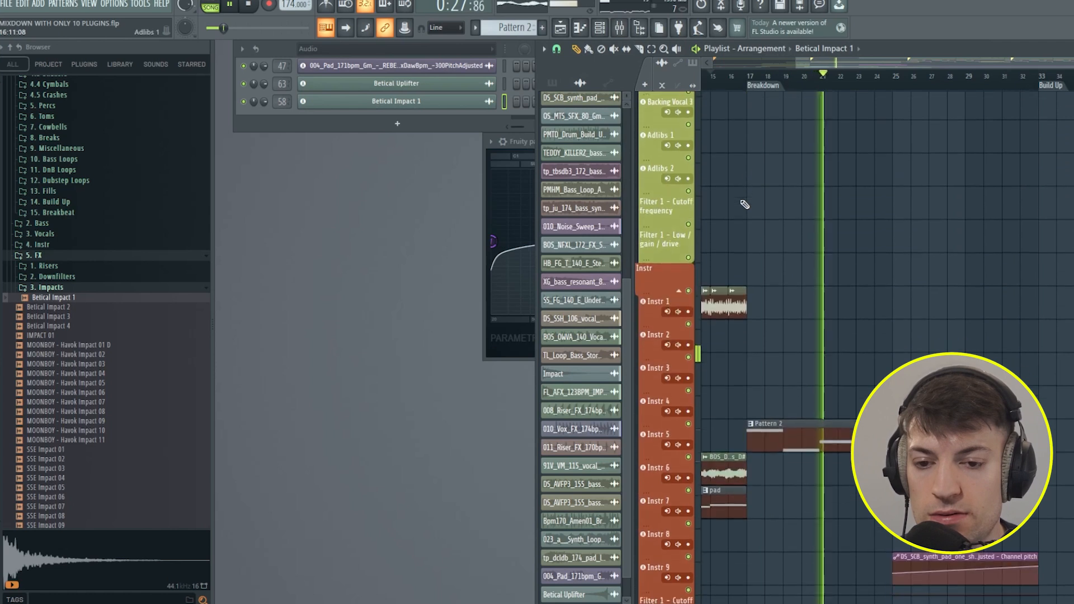
scroll(802, 233, "down", 6)
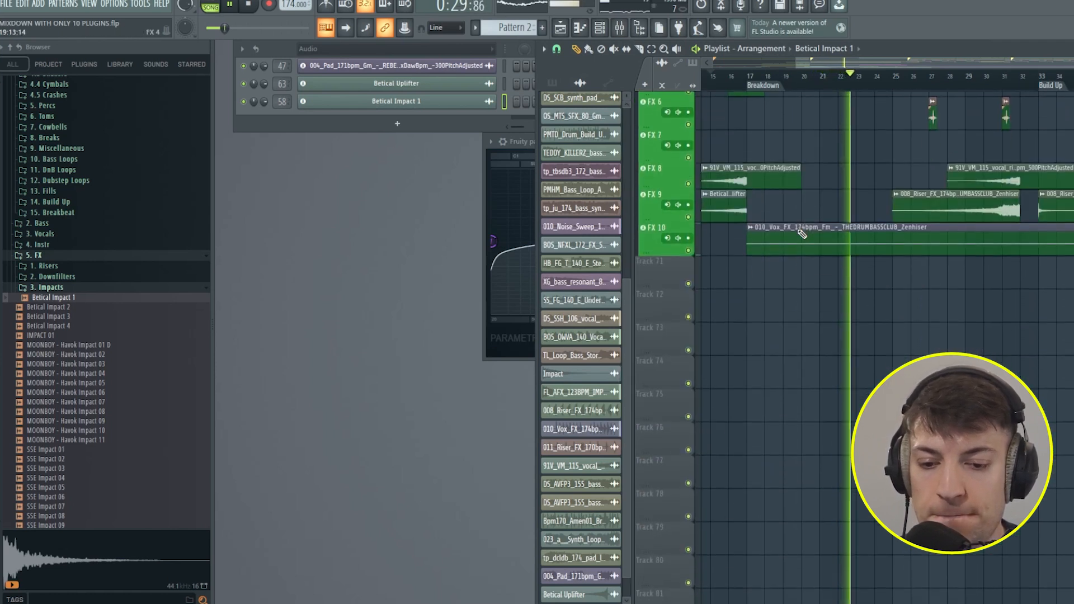
scroll(802, 233, "up", 3)
scroll(802, 233, "up", 8)
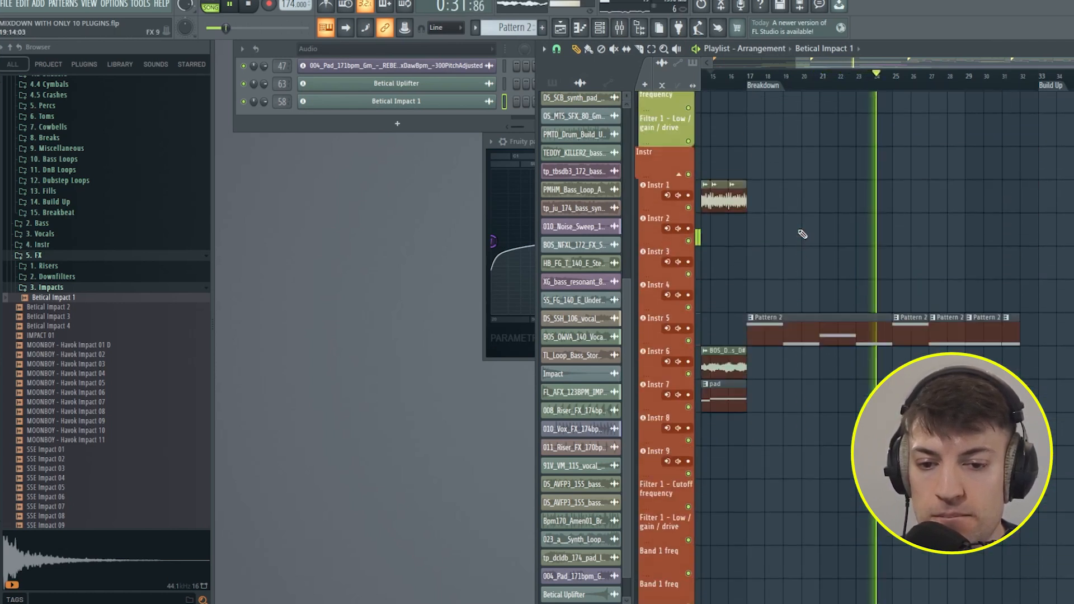
scroll(802, 233, "down", 8)
scroll(802, 77, "up", 2)
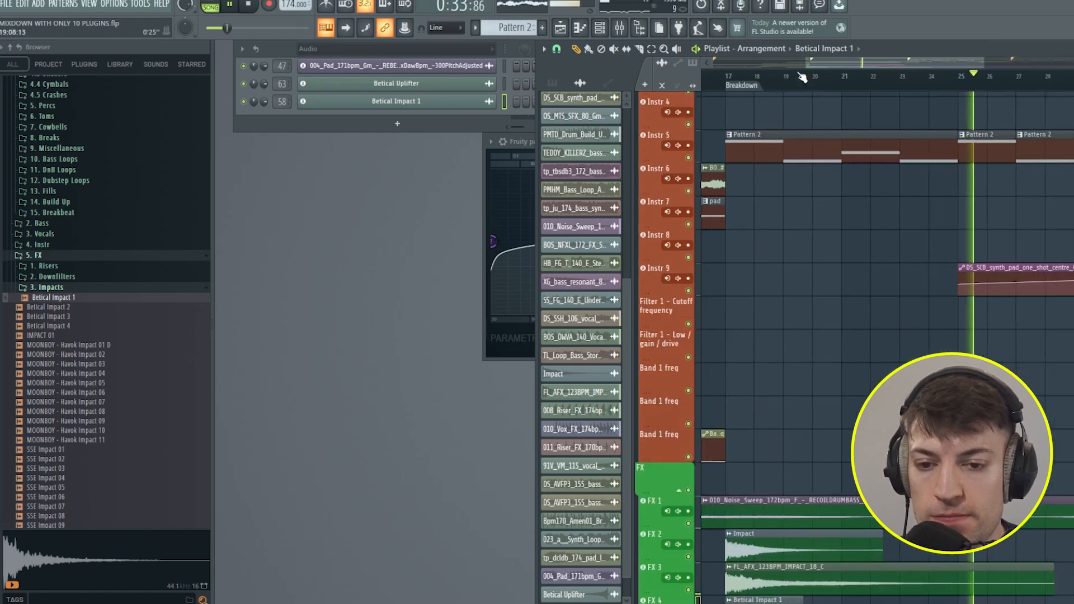
- Copy the TW_Arp clips on Instr 1 from bars 13–17 to the start of the Breakdown at bar 17
left_click_drag(806, 66, 782, 66)
scroll(791, 183, "up", 5)
left_click_drag(856, 181, 828, 185)
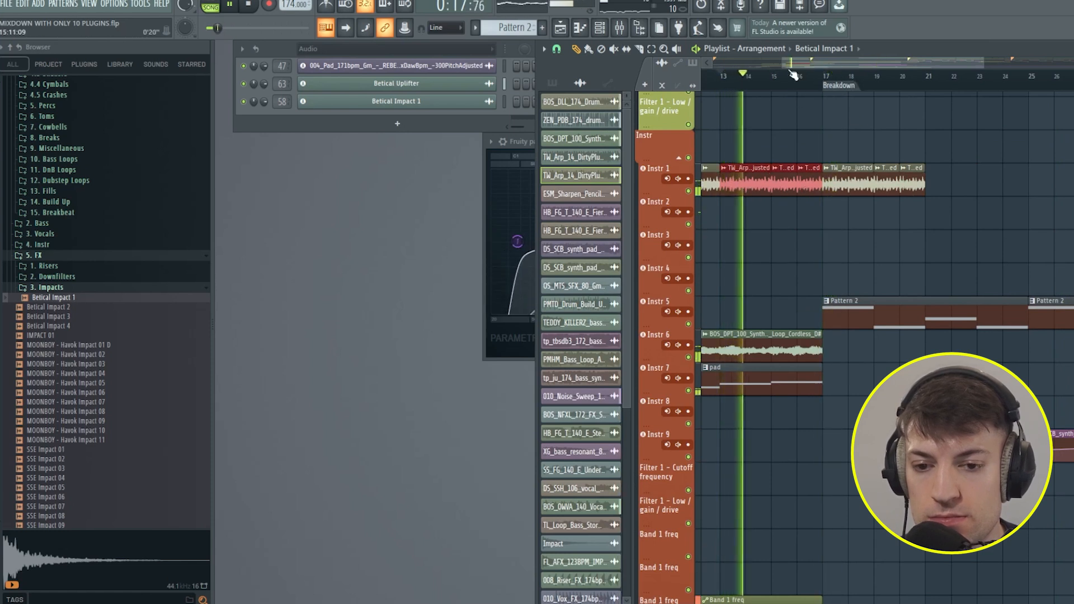
- Extend the Band 1 freq automation clip to bar 25 and add a point at bar 17 with a value of 53%
scroll(790, 84, "down", 2)
scroll(789, 84, "down", 2)
scroll(794, 224, "down", 5)
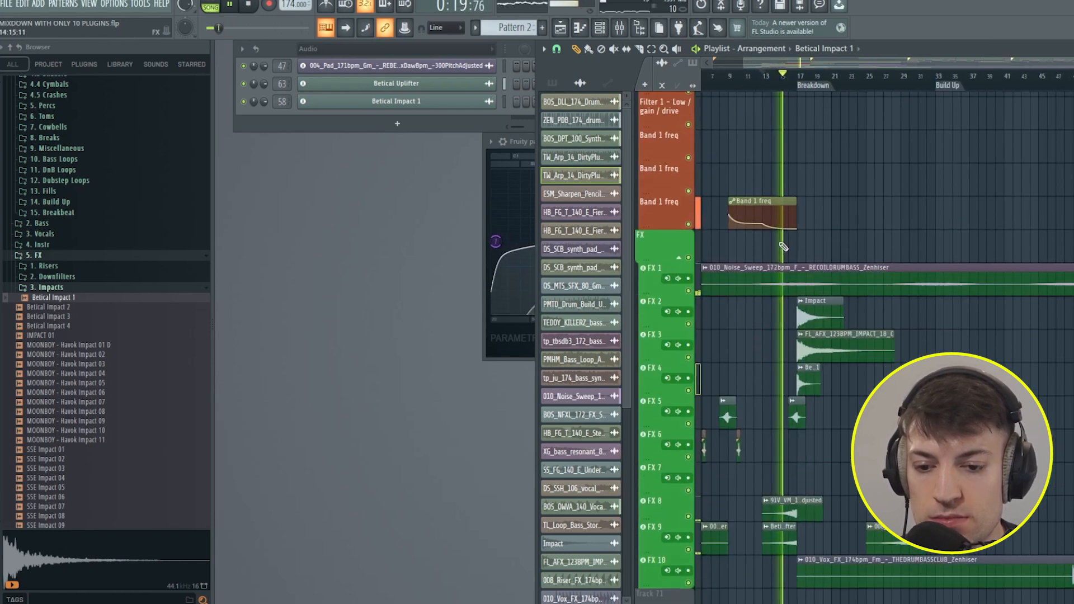
key("space")
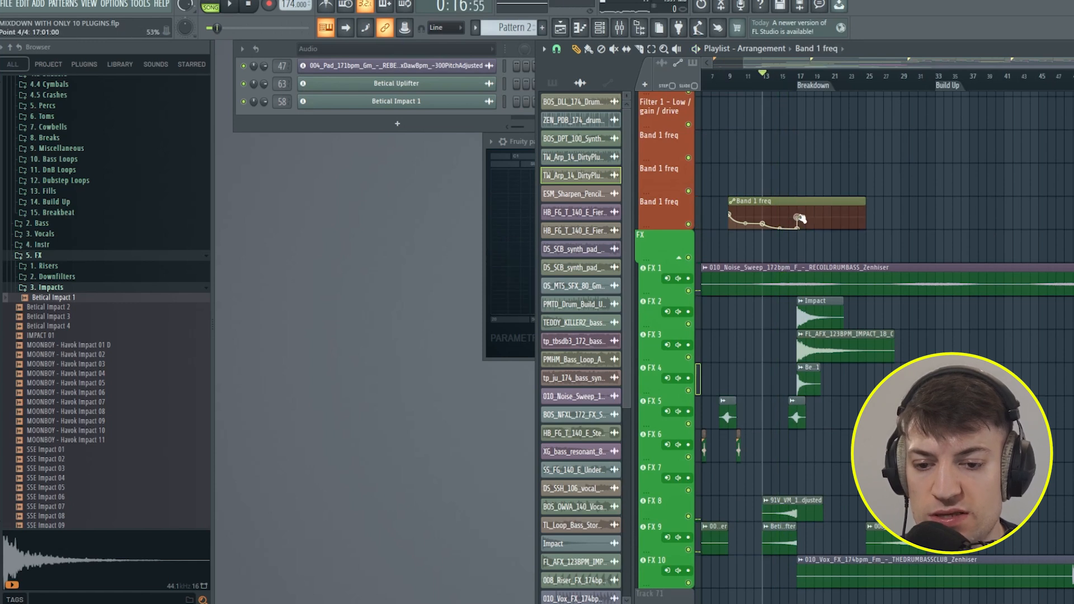
key("space")
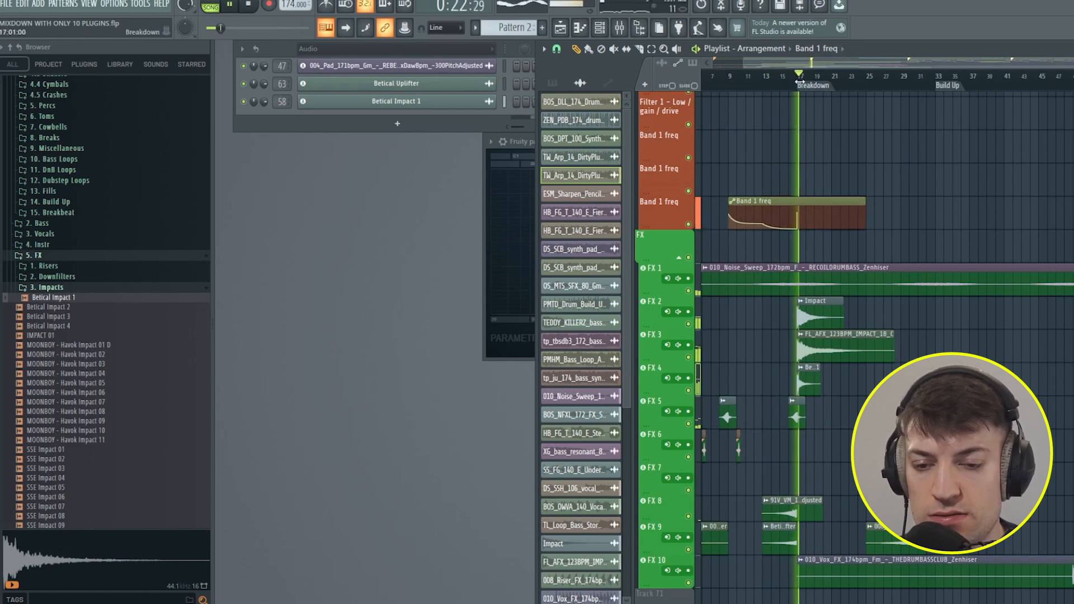
- Replay the transition into the Breakdown and check the band 1 filter movement on the Instr 1 EQ
scroll(796, 84, "up", 2)
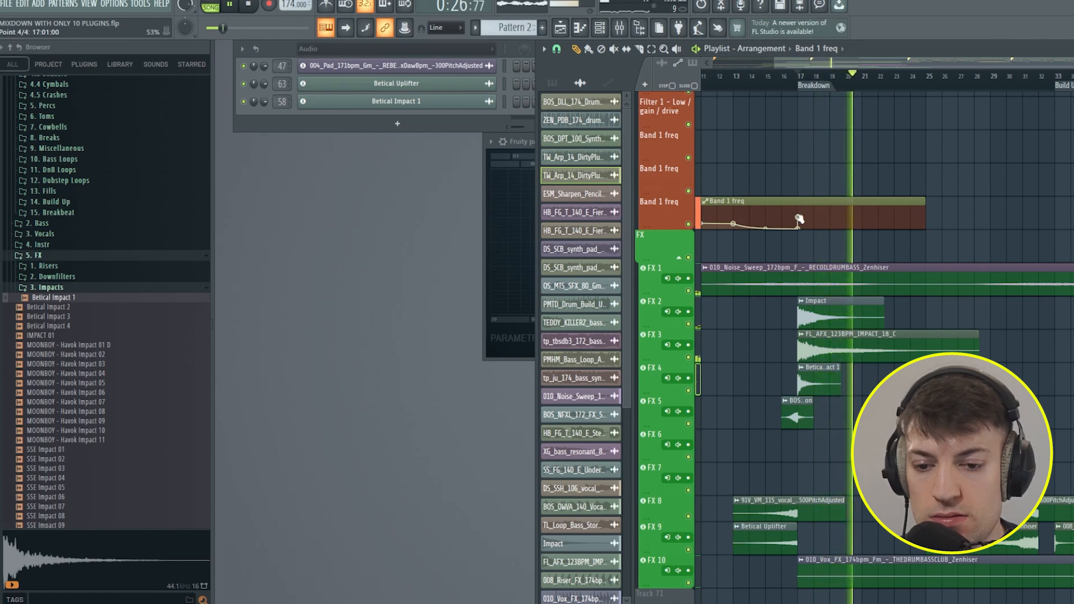
left_click(749, 78)
left_click(779, 78)
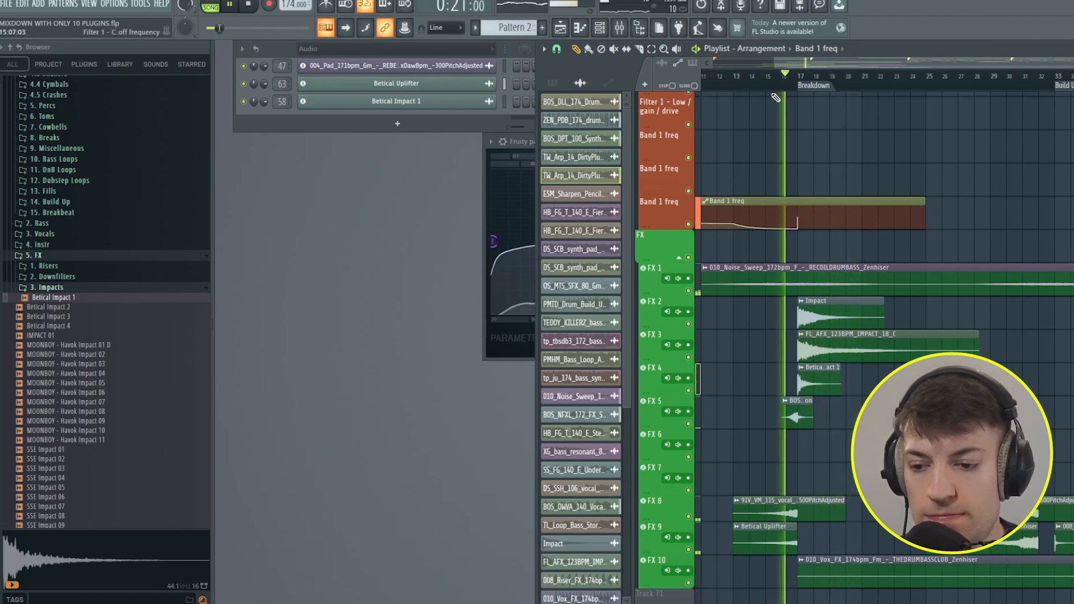
left_click(492, 225)
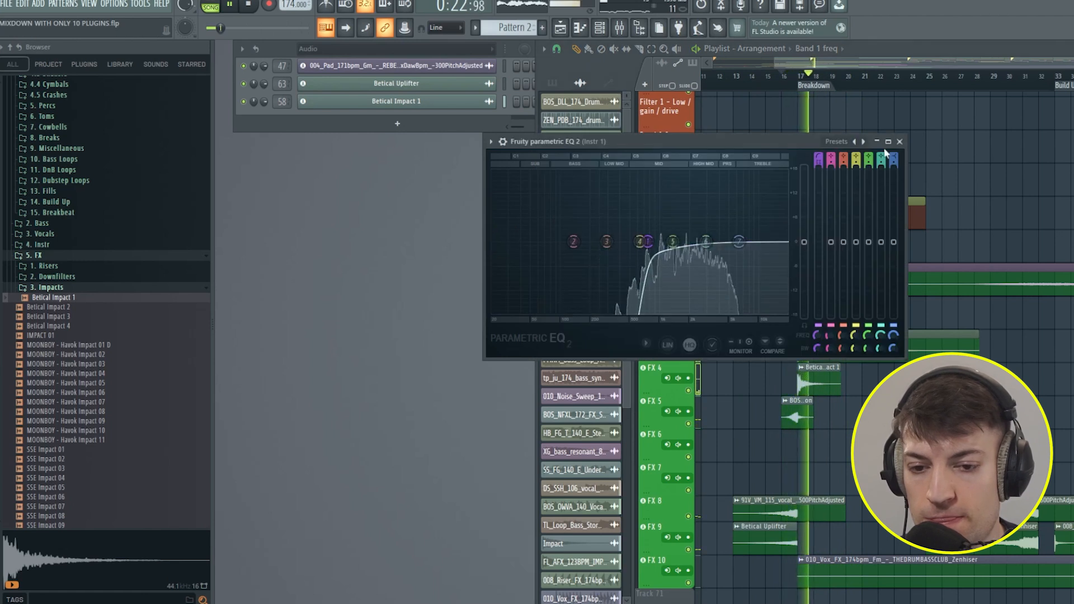
left_click(899, 142)
- Reshape the Band 1 freq automation into a curved rise just before bar 17 and extend the clip to bar 33
left_click_drag(798, 227, 789, 225)
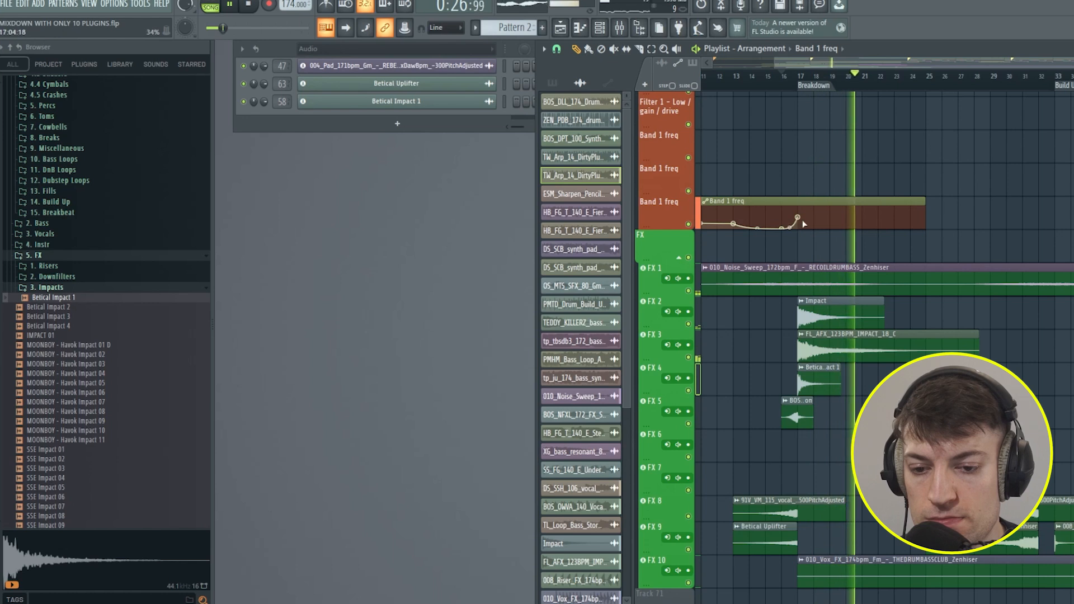
key("space")
- Duplicate the Instr 1 TW_Arp clips from bars 9–17 twice so they fill the Breakdown up to bar 33
scroll(912, 168, "up", 10)
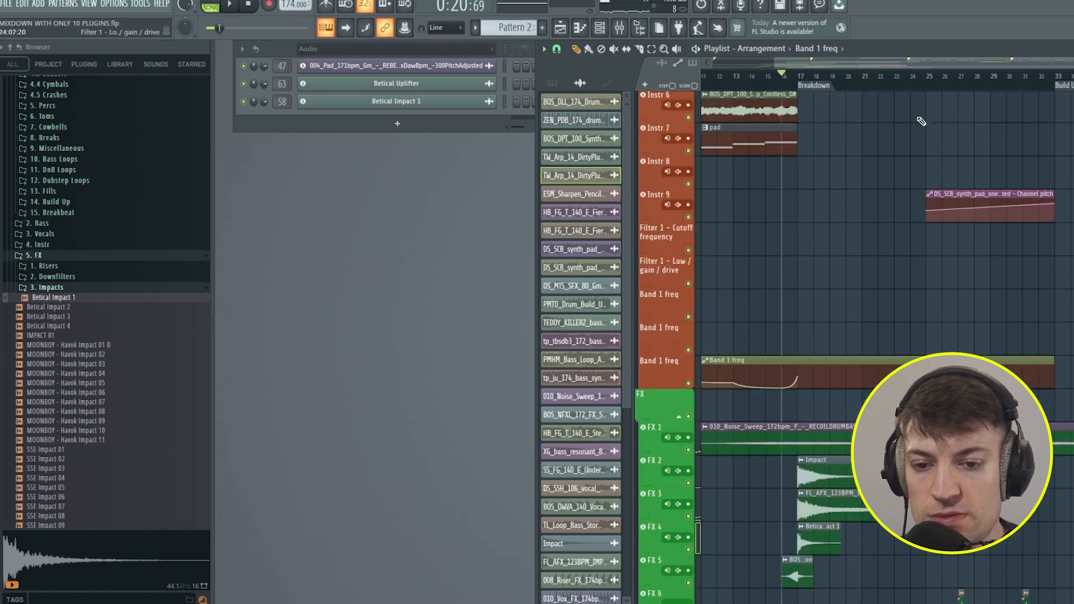
scroll(793, 83, "down", 3)
left_click_drag(789, 82, 739, 82)
left_click_drag(877, 243, 728, 311)
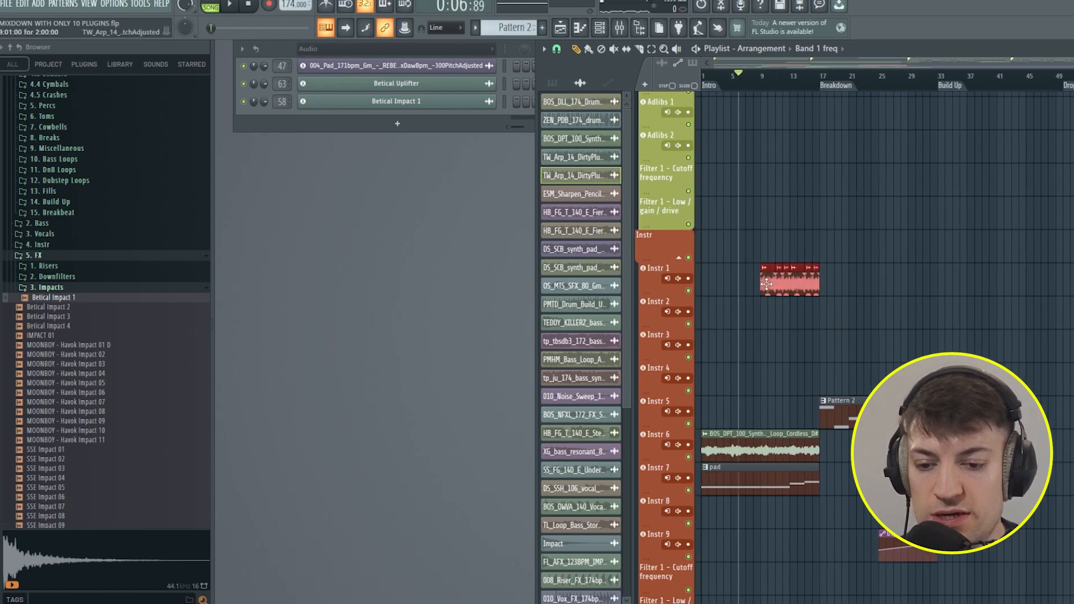
left_click_drag(843, 291, 825, 292)
key("space")
left_click(800, 77)
mouse_move(954, 271)
left_mouse_down()
mouse_move(828, 297)
mouse_move(893, 294)
left_mouse_up()
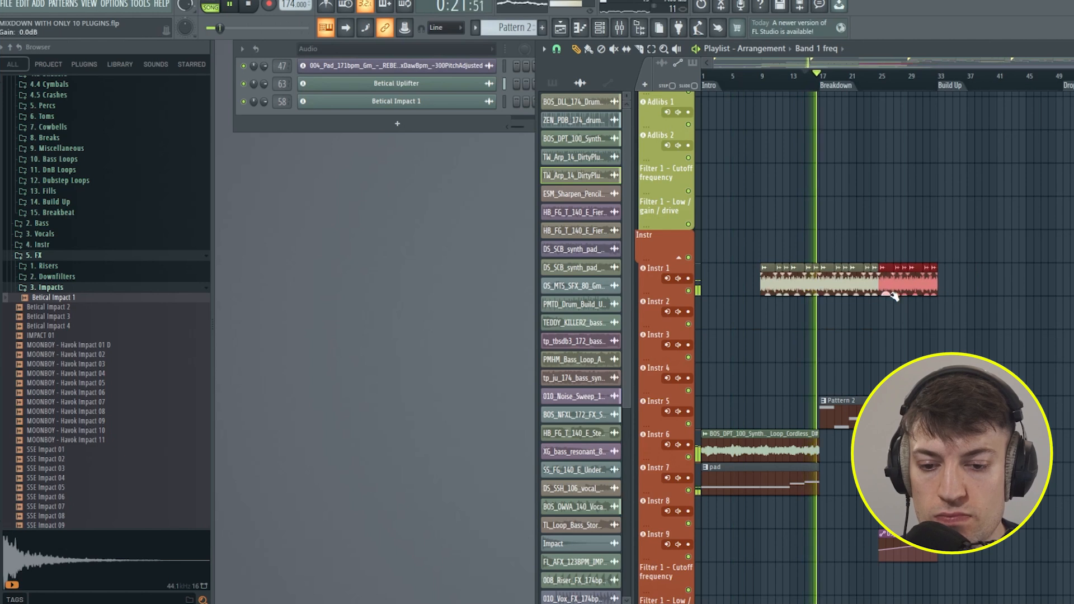
- Enlarge the third Band 1 freq track in the Instr group and lower its automation point at bar 17 to 40%
scroll(893, 300, "down", 6)
scroll(894, 300, "down", 13)
scroll(894, 298, "up", 10)
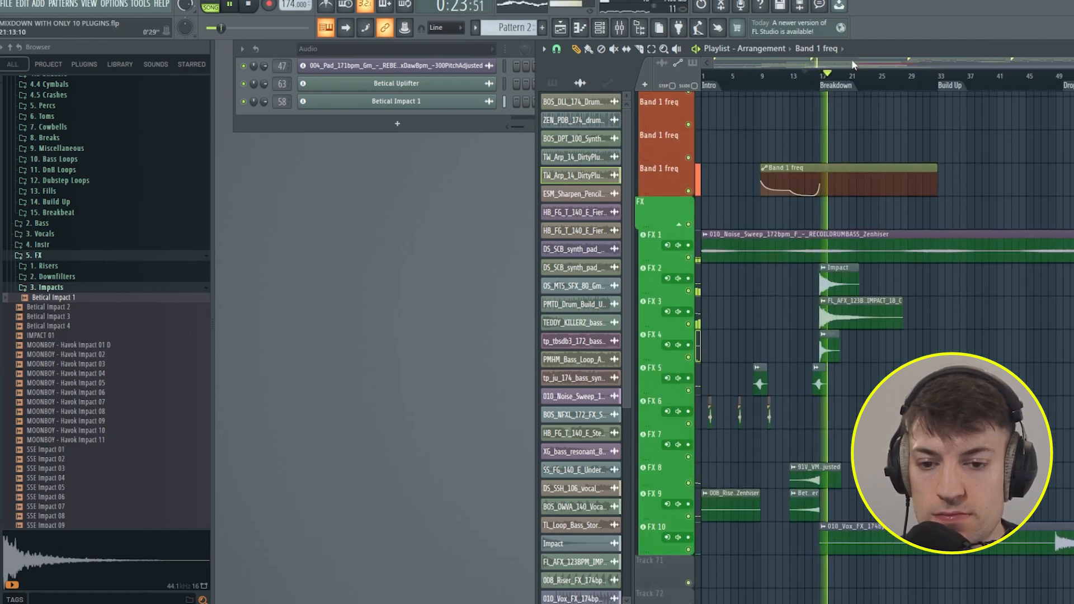
scroll(854, 80, "up", 3)
scroll(854, 79, "up", 1)
left_click_drag(671, 196, 671, 319)
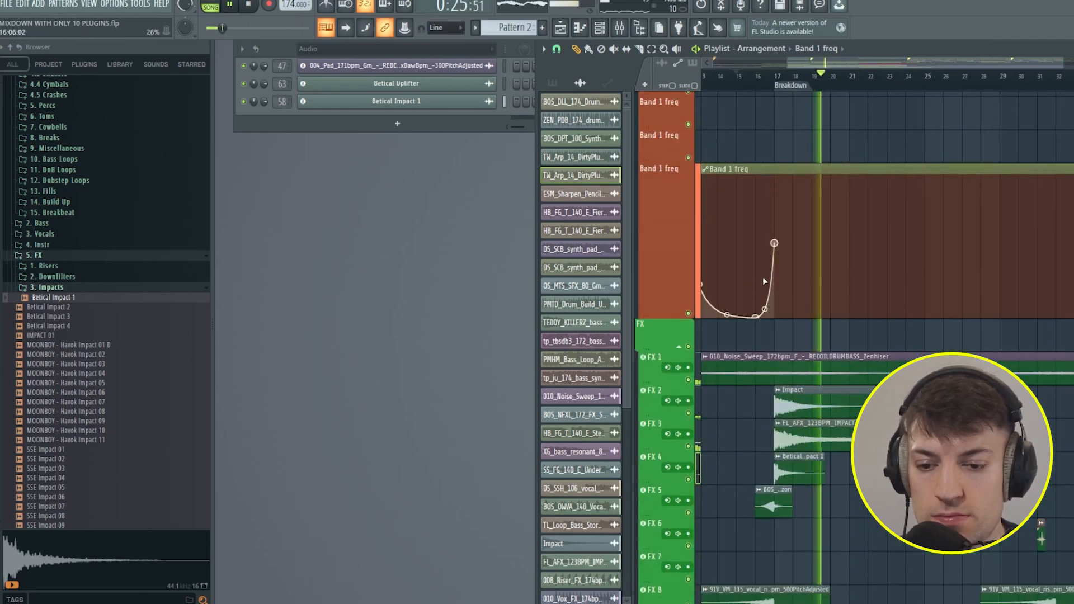
mouse_move(774, 242)
left_mouse_down()
mouse_move(774, 279)
mouse_move(774, 262)
left_mouse_up()
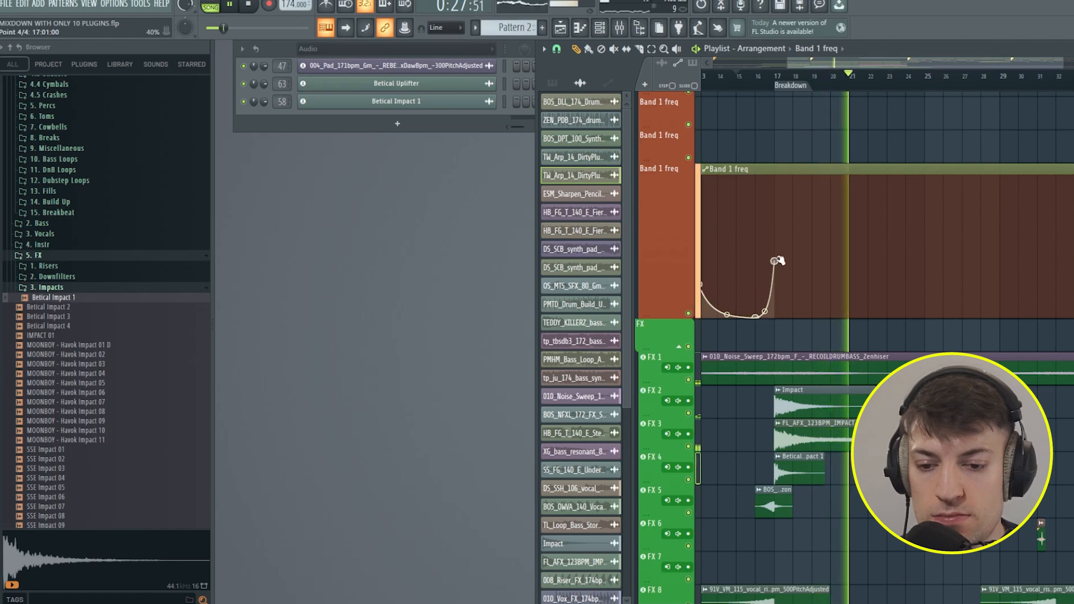
- Add Band 1 freq automation points at bars 21, 23, 25, 28, 30 and 32, with the bar 32 point dropped to 0%
mouse_move(911, 282)
left_mouse_down()
mouse_move(954, 251)
mouse_move(924, 246)
left_mouse_up()
right_click(980, 254)
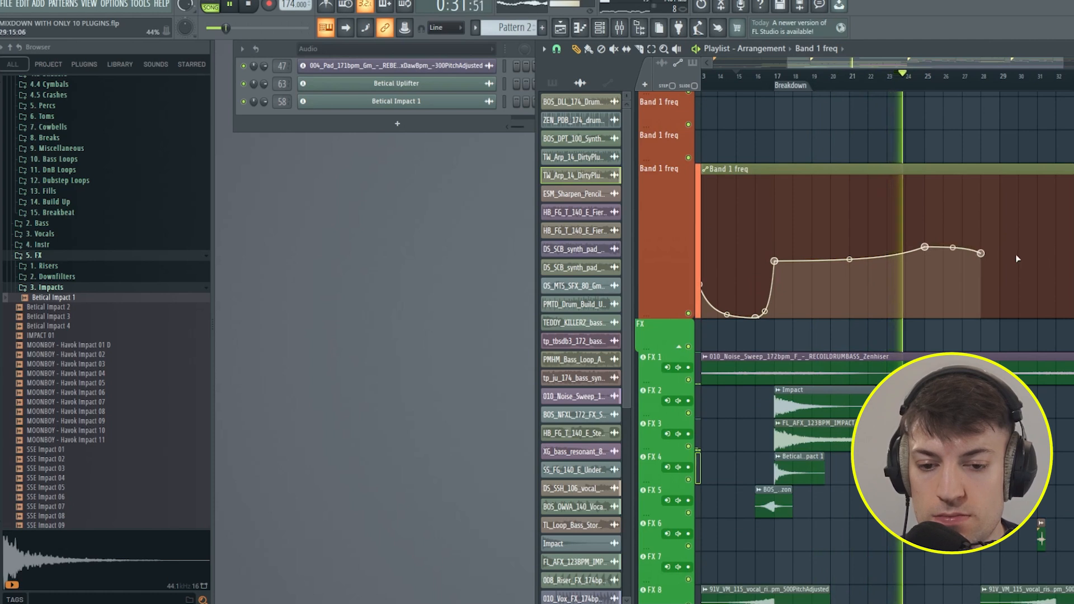
right_click(1018, 260)
right_click(1055, 235)
right_click(852, 250)
right_click(890, 256)
left_click_drag(827, 63, 884, 64)
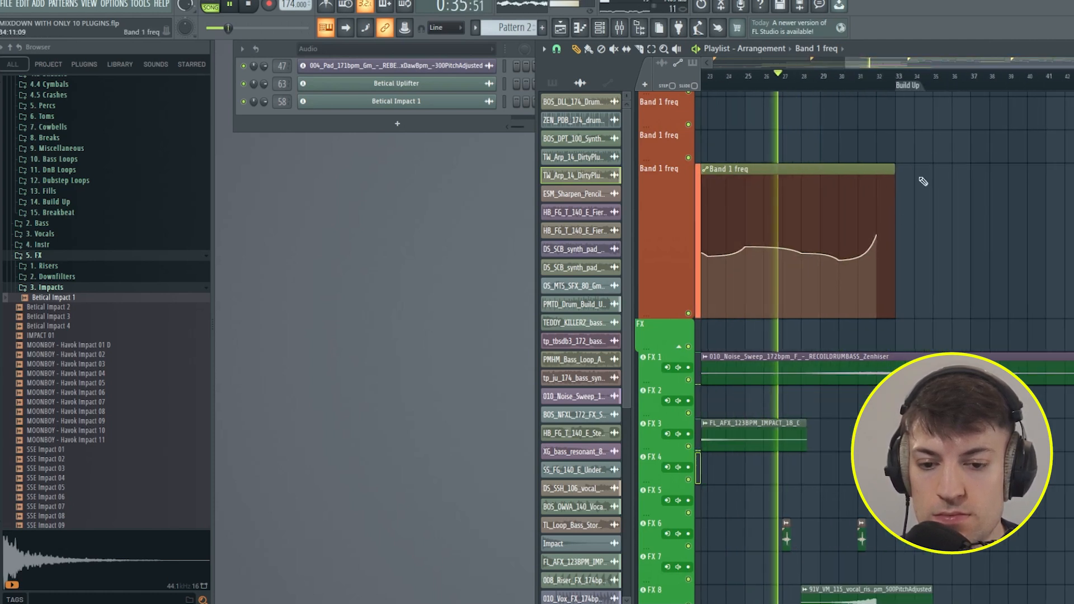
left_click_drag(877, 236, 876, 317)
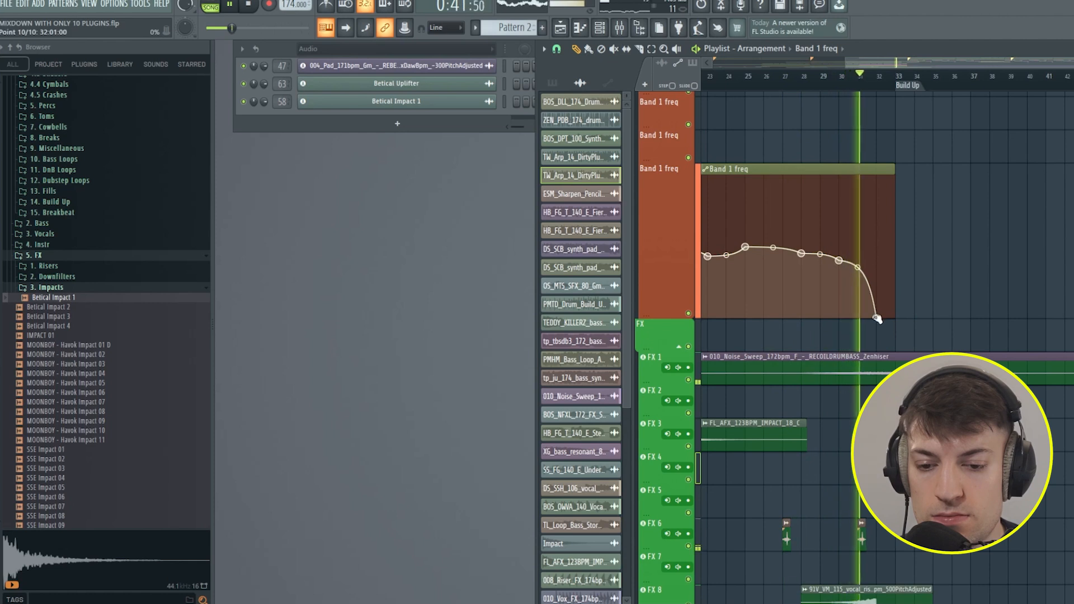
- Remove the Instr 1 TW_Arp clip between bars 32 and 33 and replay the end of the Breakdown
scroll(863, 96, "up", 4)
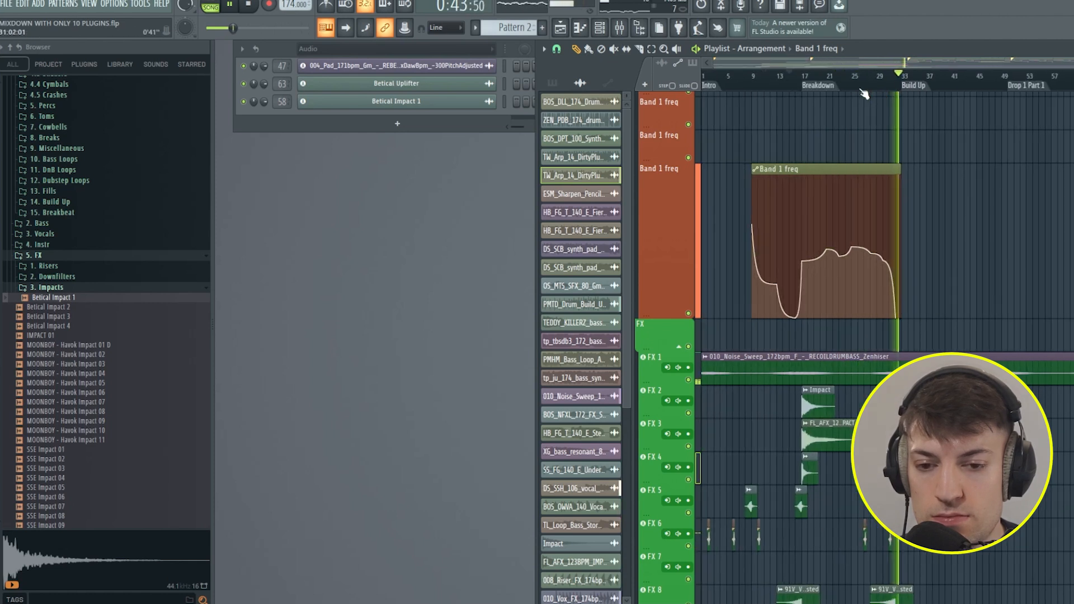
scroll(888, 92, "down", 3)
left_click(885, 77)
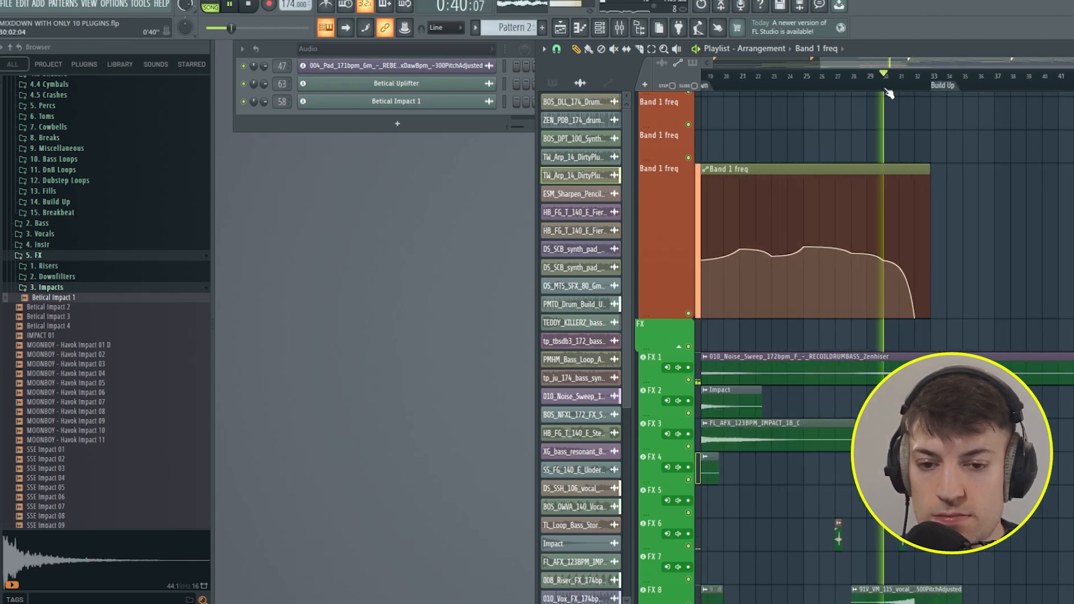
scroll(925, 89, "up", 3)
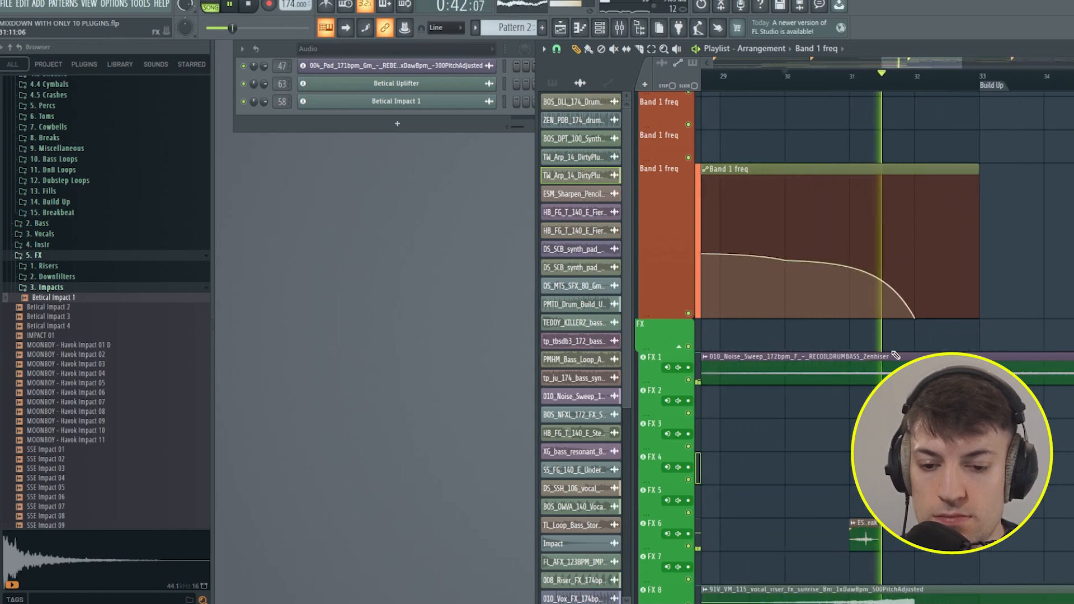
scroll(928, 202, "up", 6)
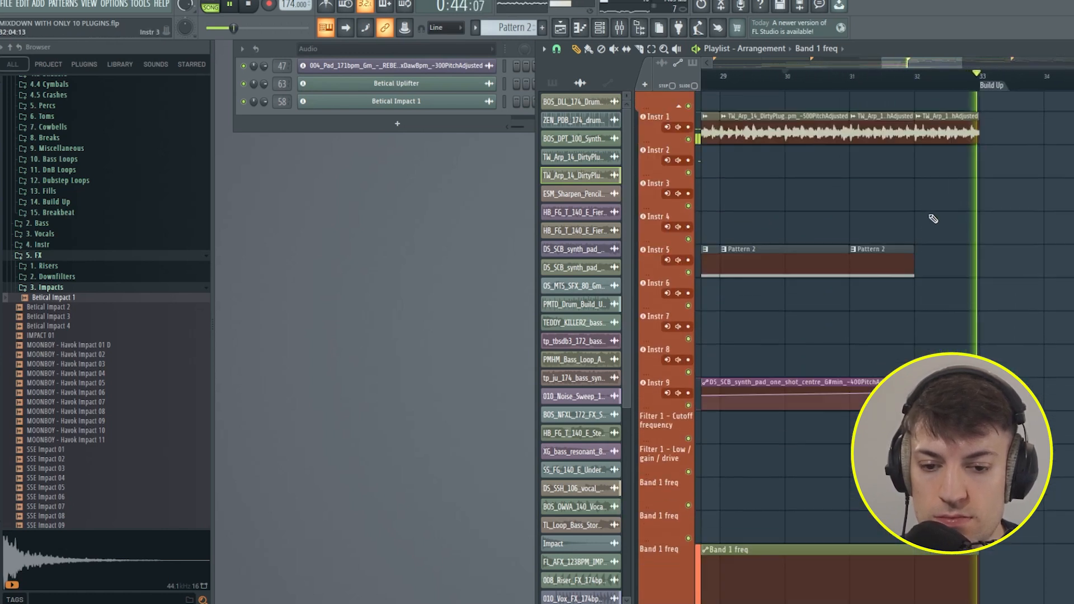
left_click(792, 77)
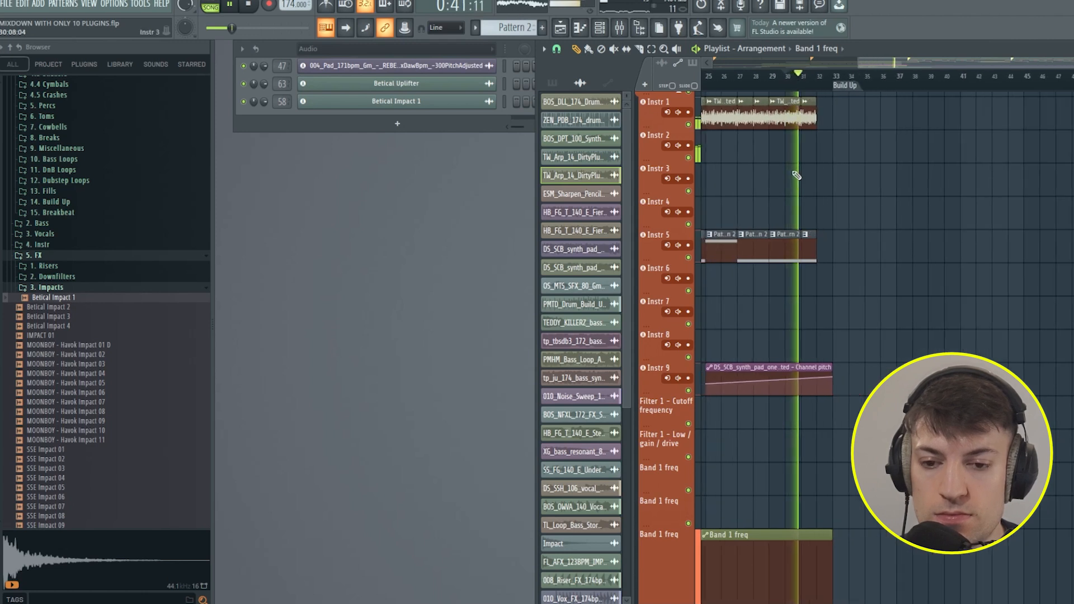
scroll(789, 184, "down", 15)
scroll(789, 184, "down", 3)
scroll(798, 211, "up", 15)
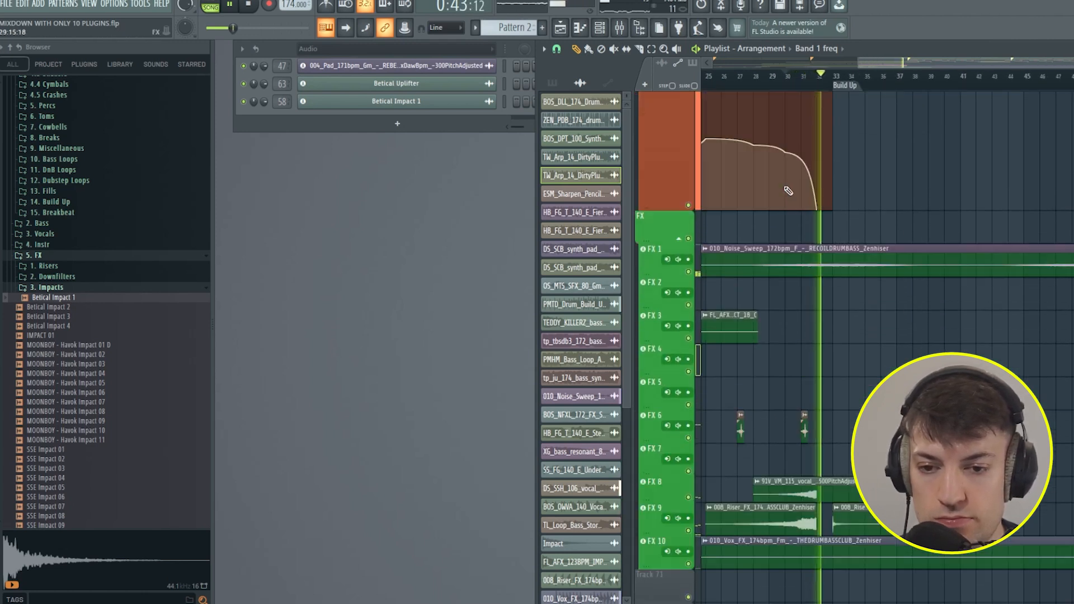
- Play through the intro and breakdown while examining the FX, drum, vocal and instrument tracks of the arrangement
scroll(814, 88, "down", 3)
key("space")
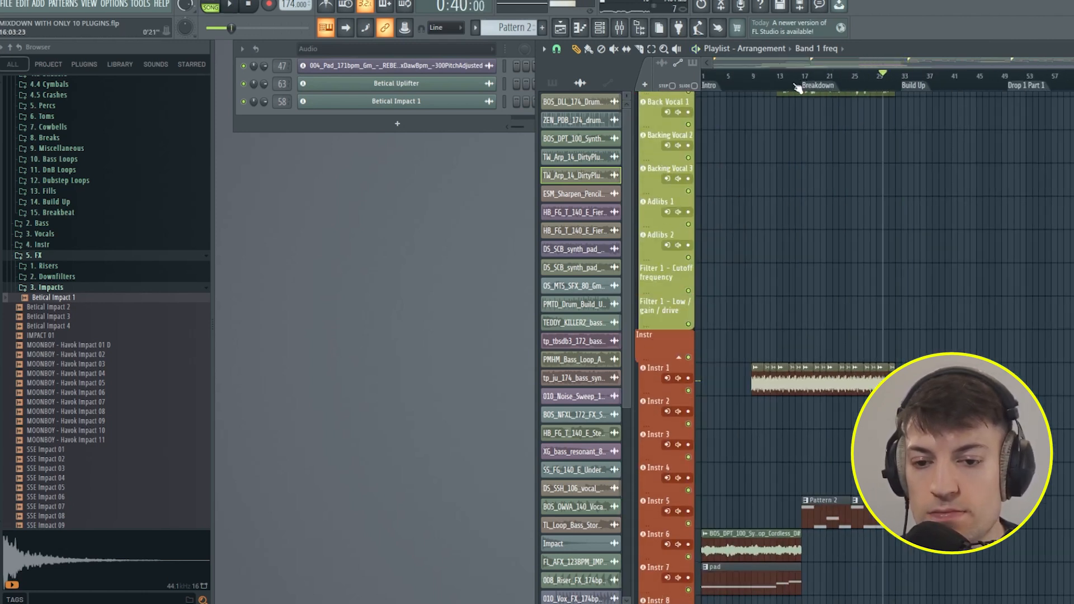
scroll(856, 209, "up", 10)
key("space")
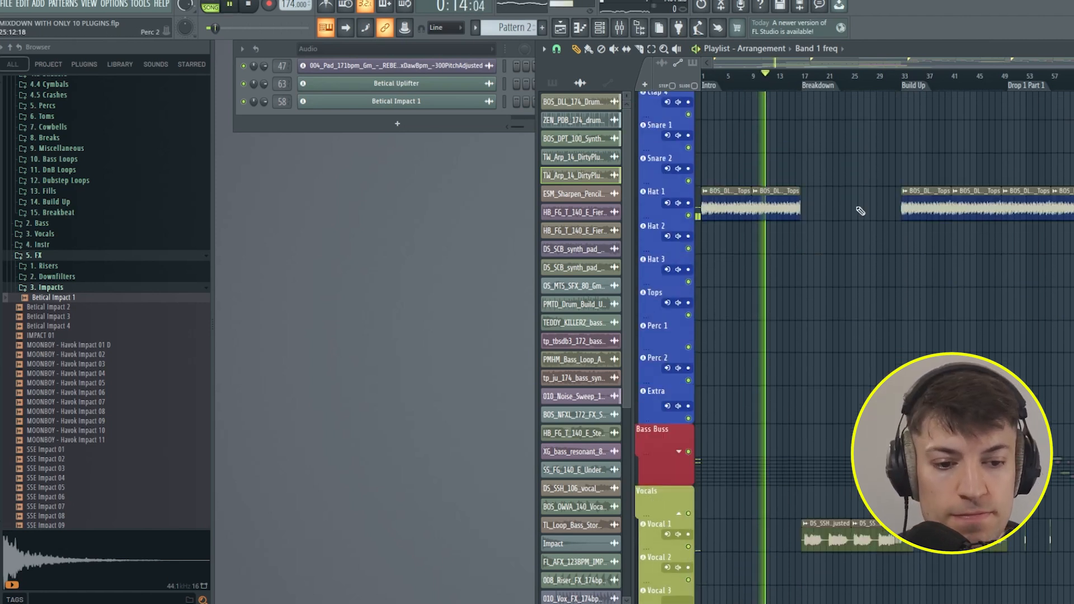
scroll(842, 87, "up", 3)
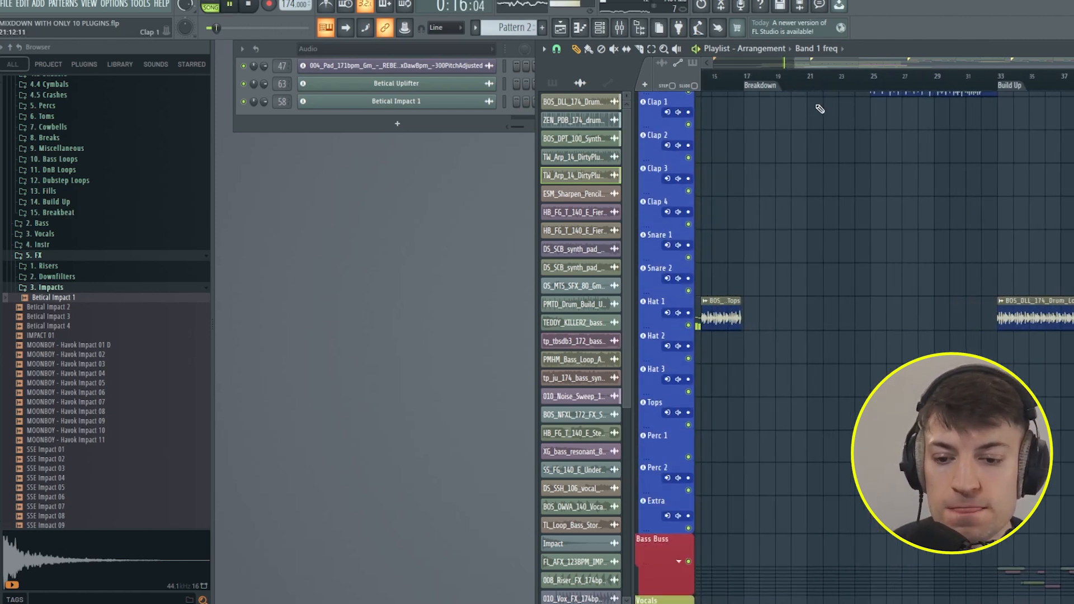
scroll(820, 109, "down", 5)
left_click_drag(795, 64, 714, 63)
scroll(816, 296, "down", 8)
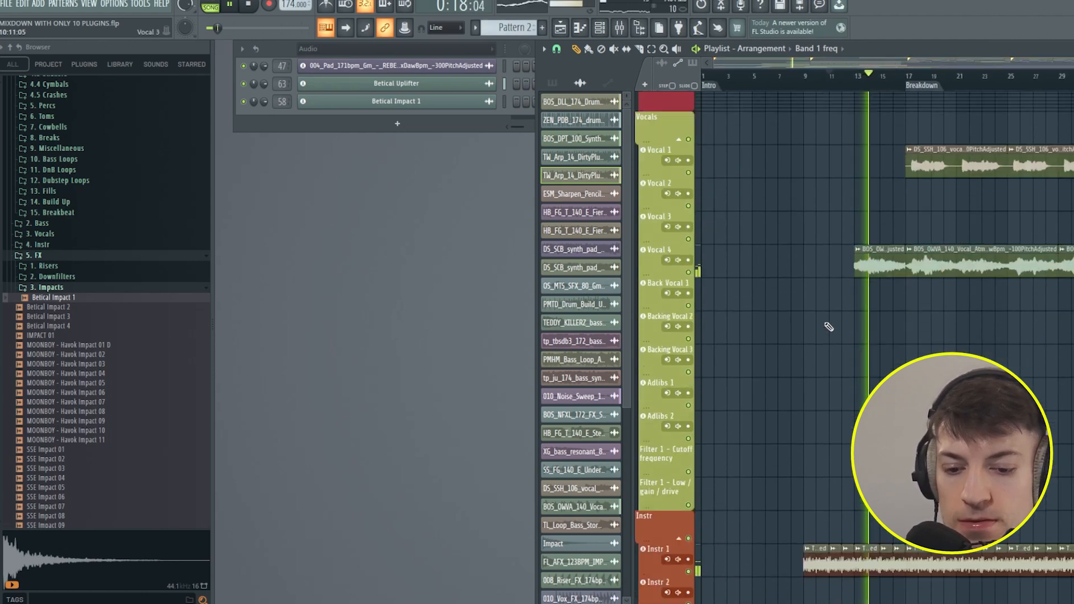
left_click_drag(895, 64, 979, 62)
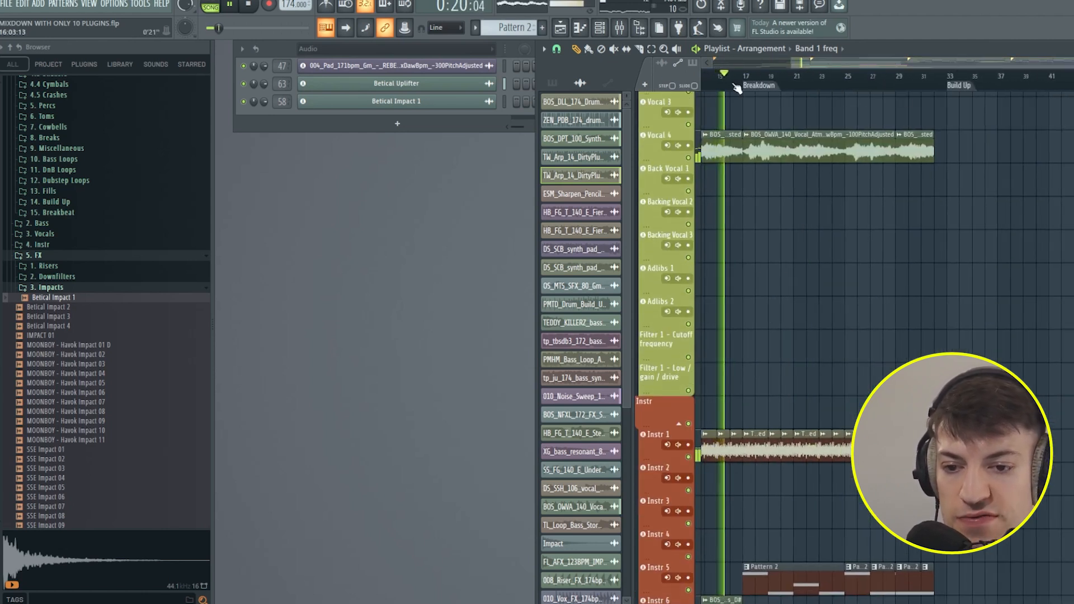
- Add a Fruity Compressor in the second effect slot of the Vocal 1 mixer track
key("F9")
left_click(275, 201)
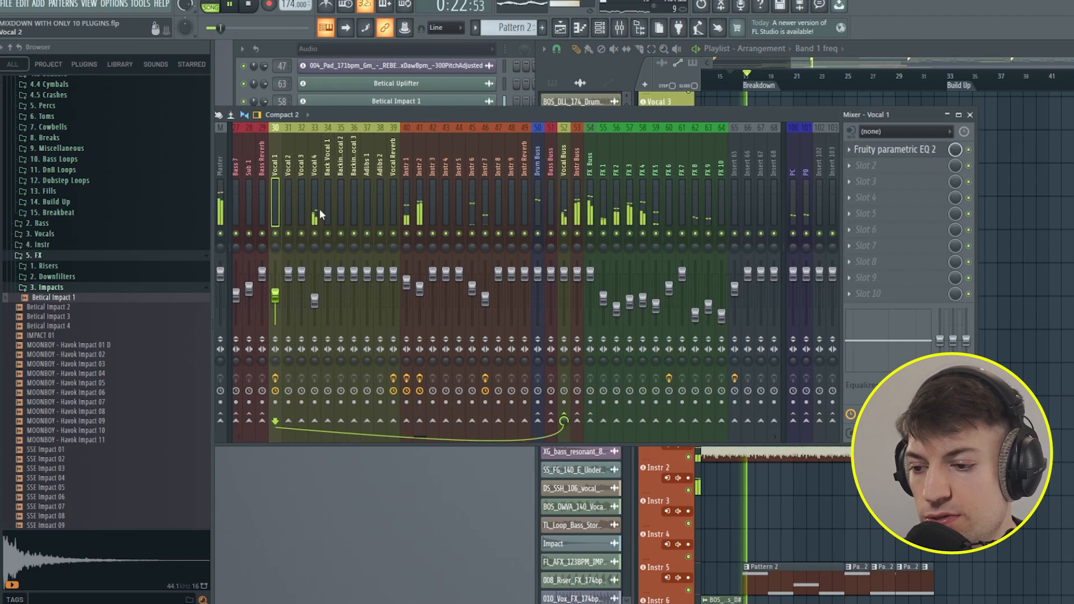
left_click(884, 166)
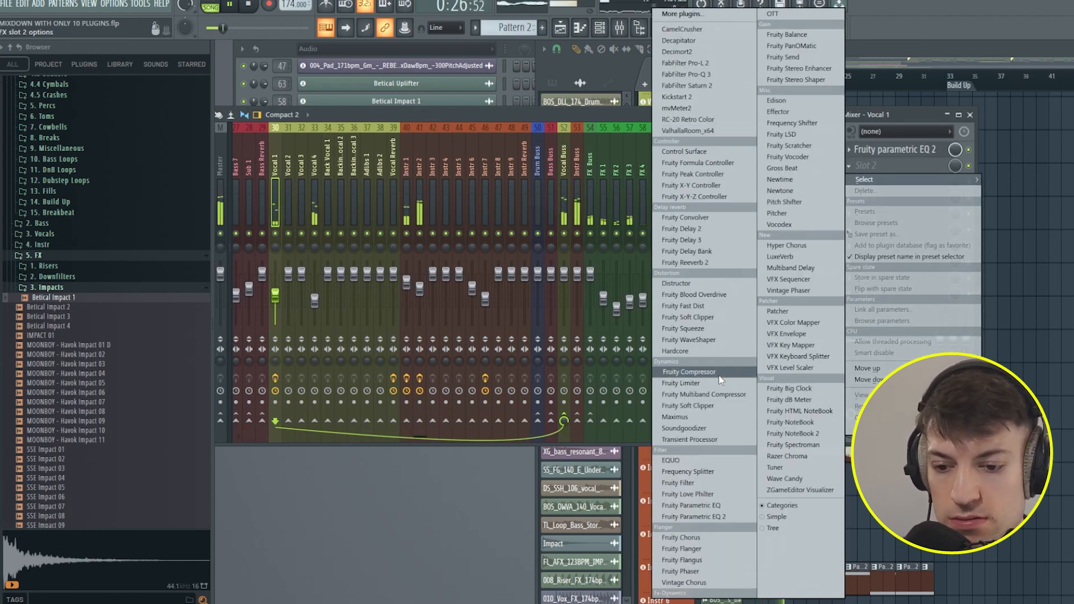
left_click(689, 372)
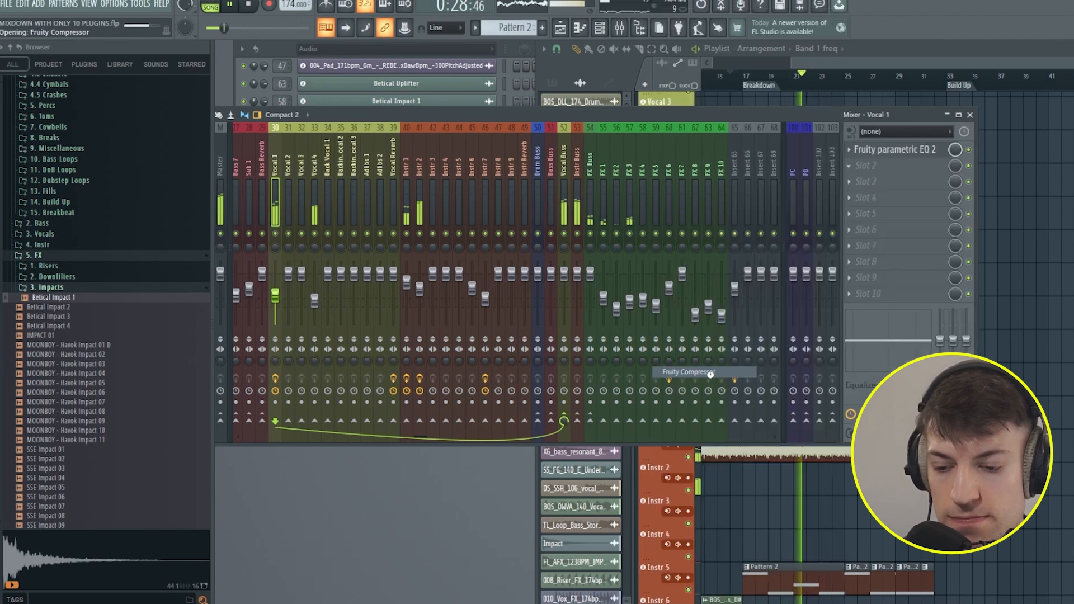
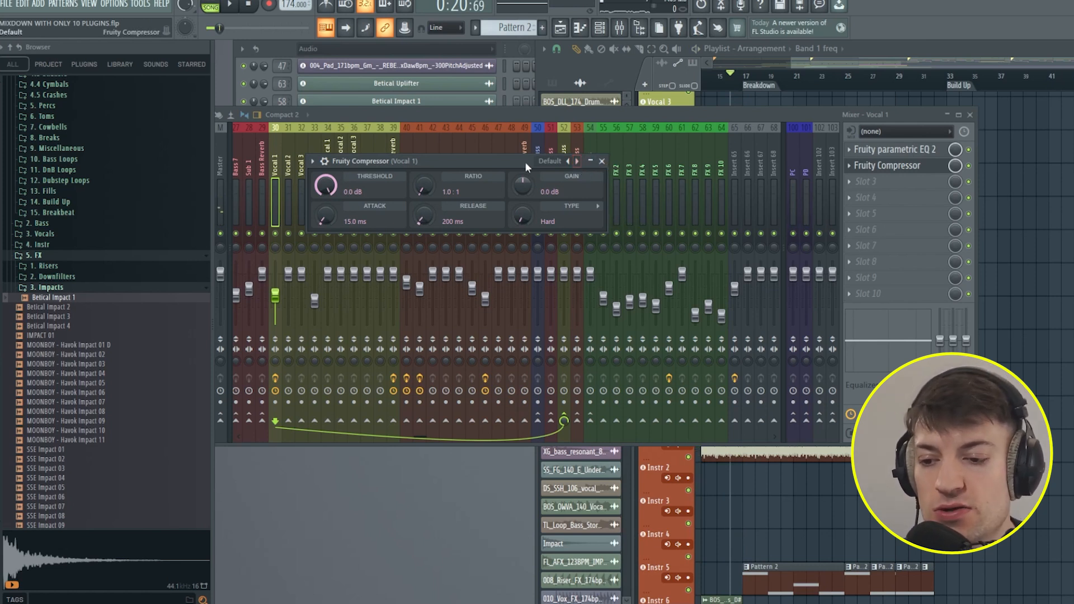
- Load the V Driver preset in the Vocal 1 compressor and close the plugin
left_click_drag(525, 162, 508, 124)
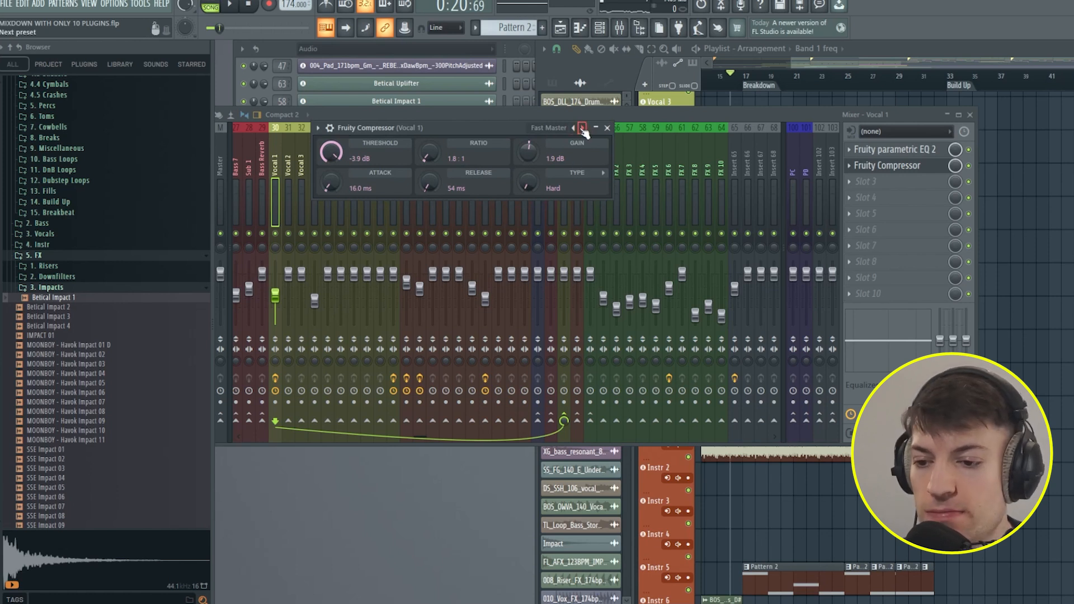
left_click_drag(520, 126, 514, 126)
left_click_drag(442, 131, 453, 134)
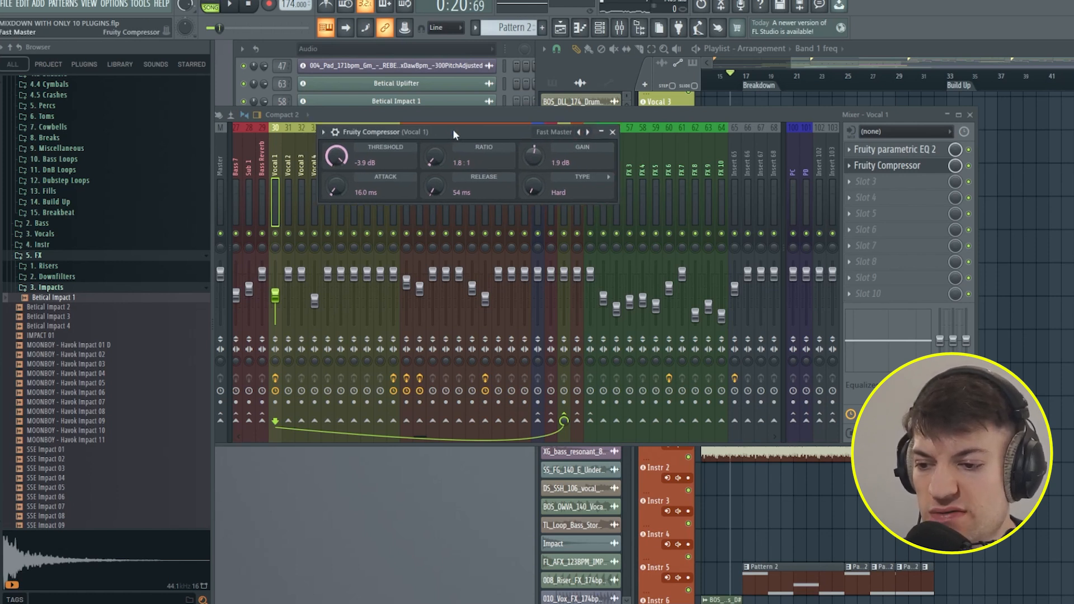
left_click(554, 140)
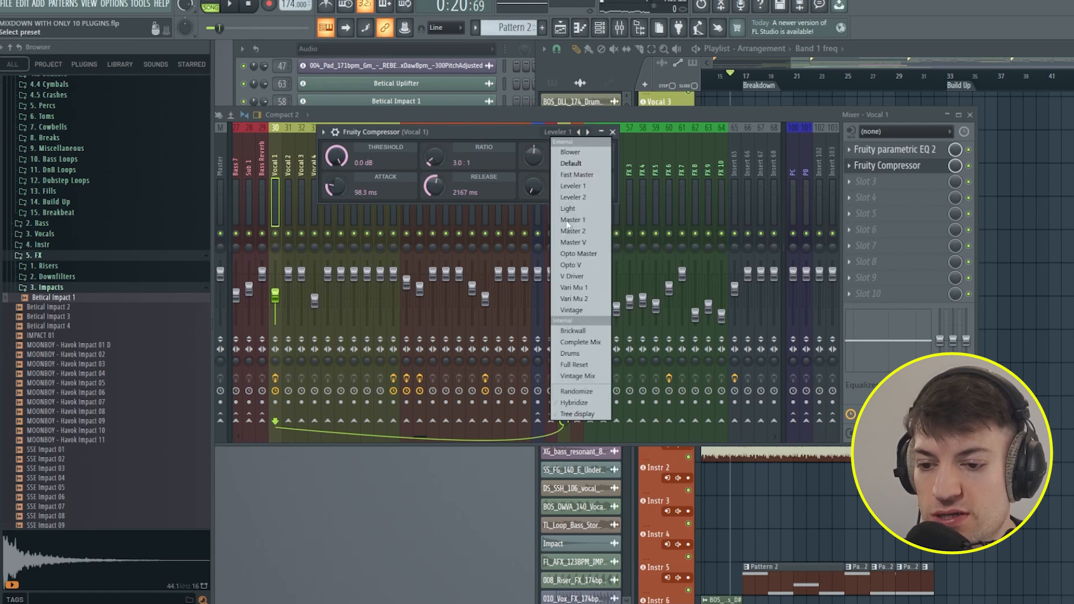
left_click(576, 276)
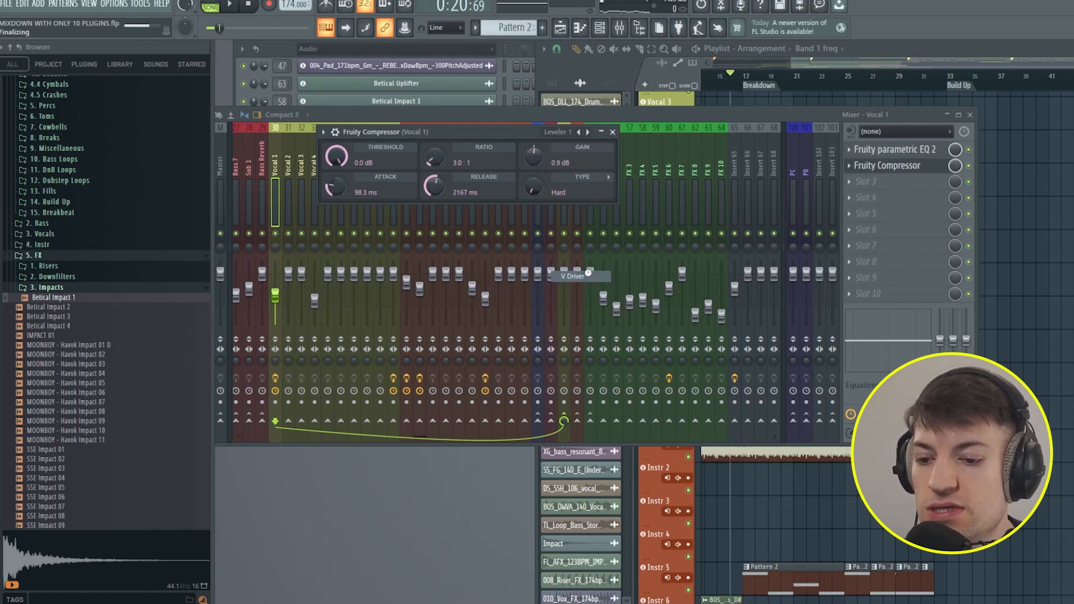
left_click(612, 133)
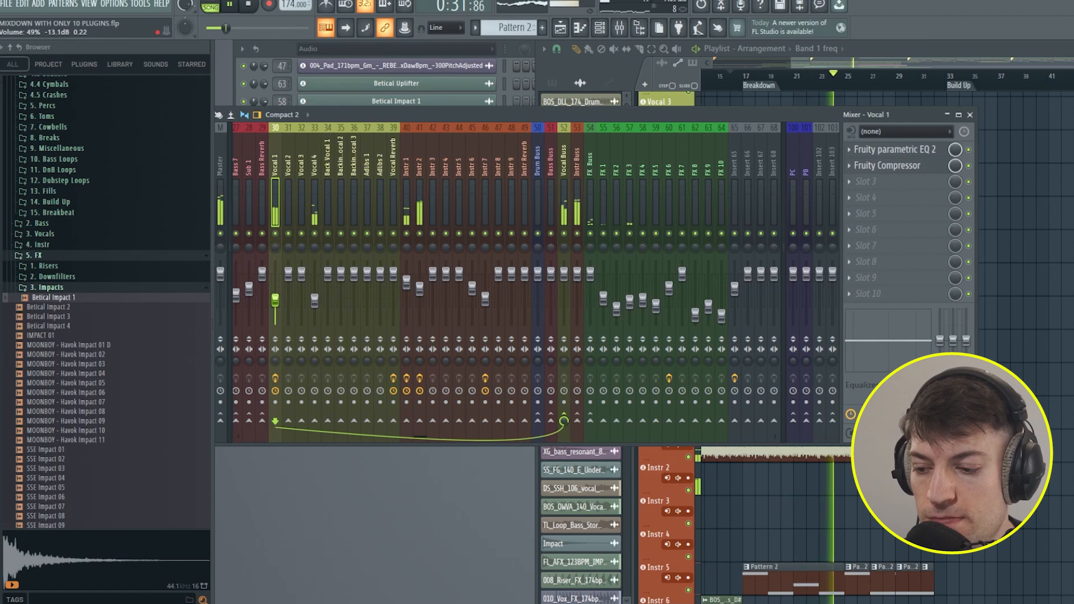
- Select the Master mixer track and reposition the mixer to check the master level meter
left_click(221, 201)
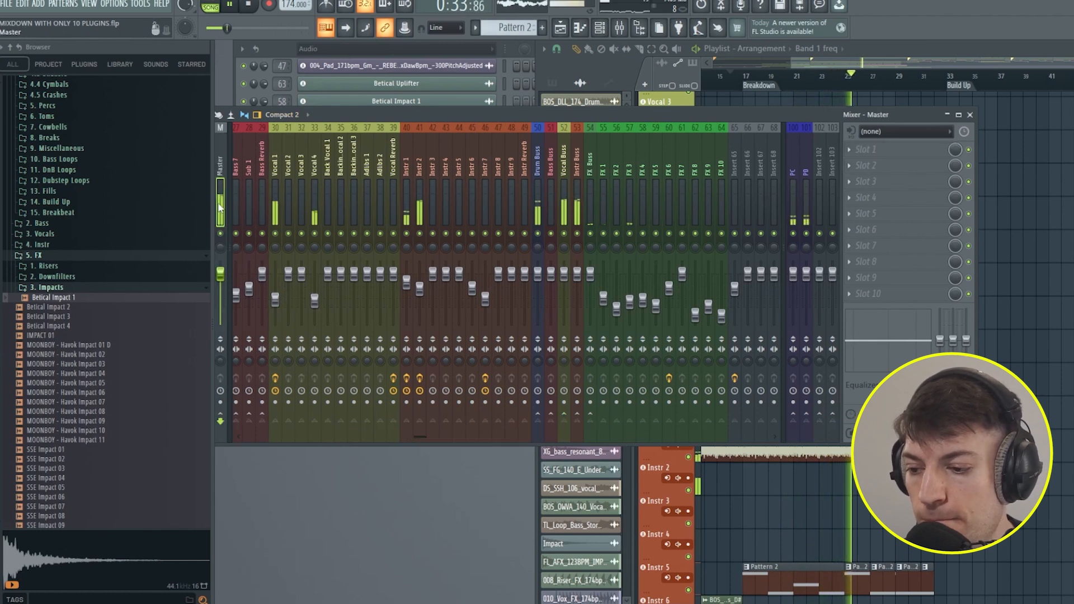
left_click_drag(363, 114, 382, 112)
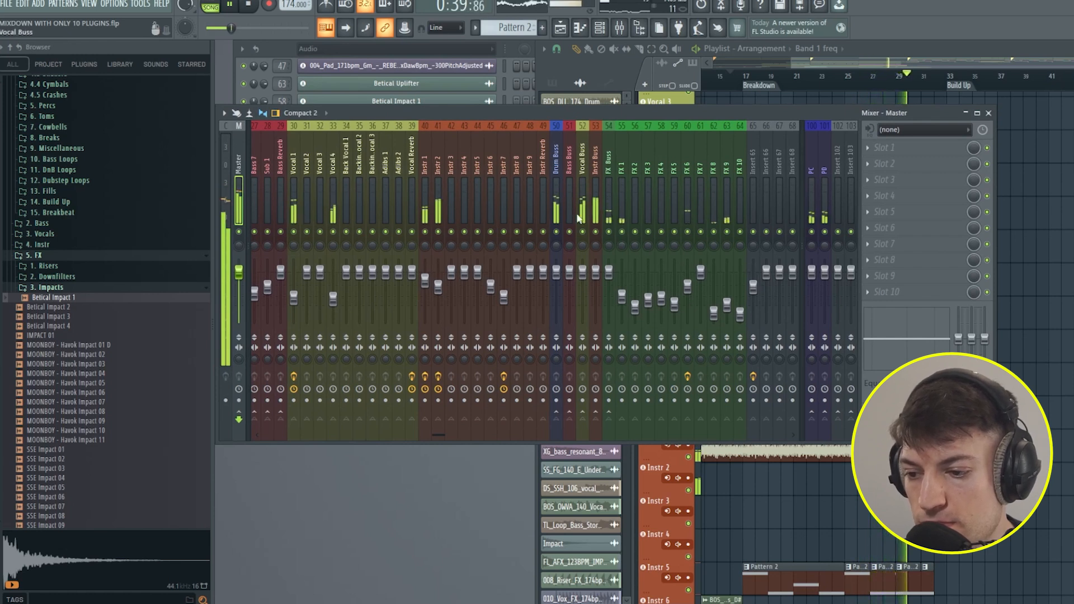
- Bring the playlist in front of the mixer, reposition its window in the workspace and stop playback
left_click(829, 66)
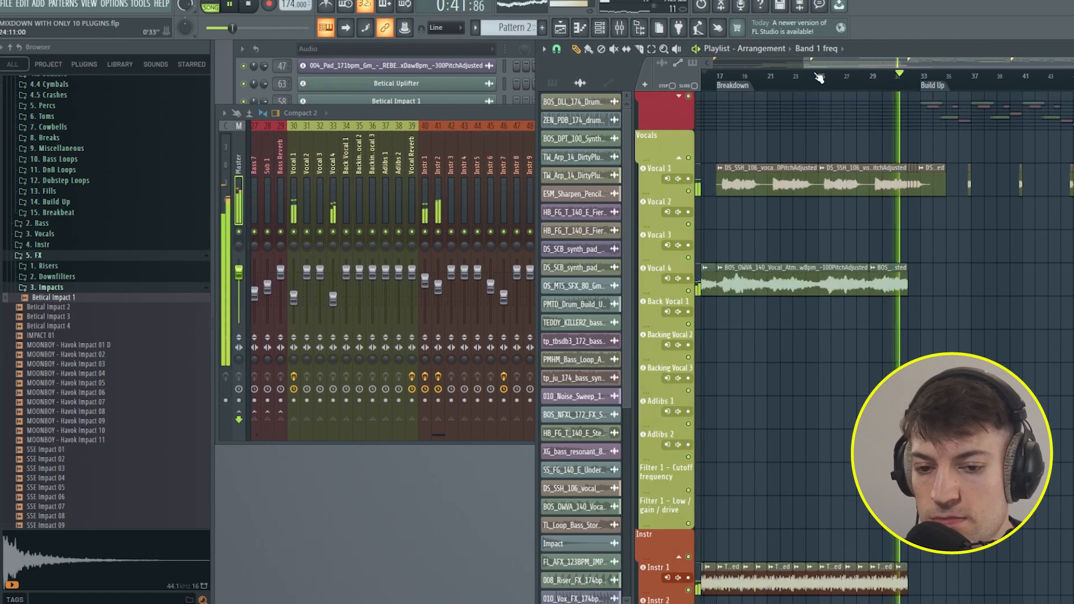
left_click_drag(880, 48, 492, 58)
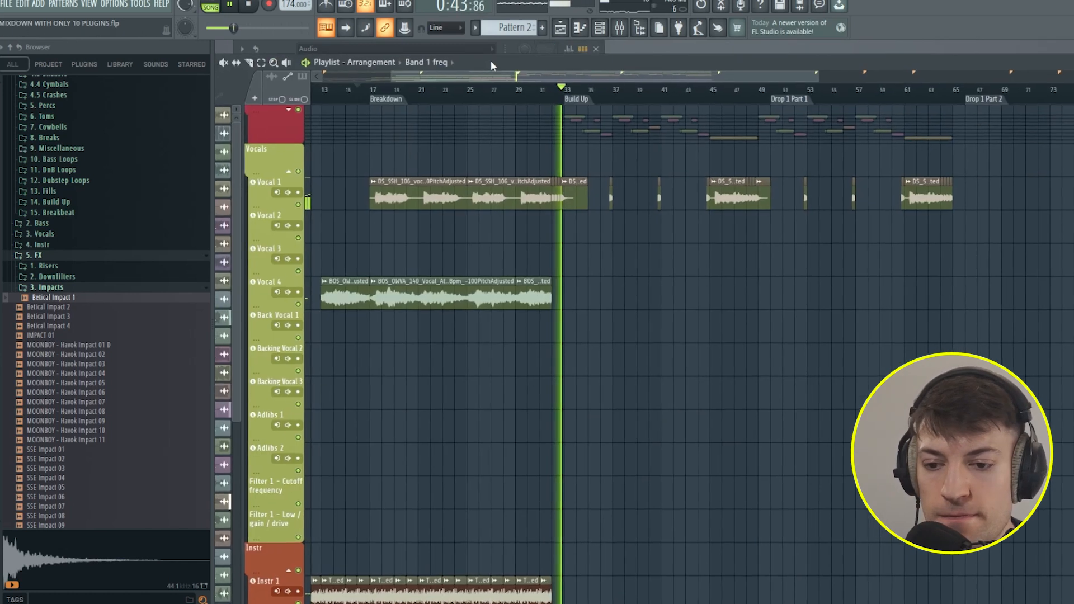
left_click_drag(762, 66, 568, 65)
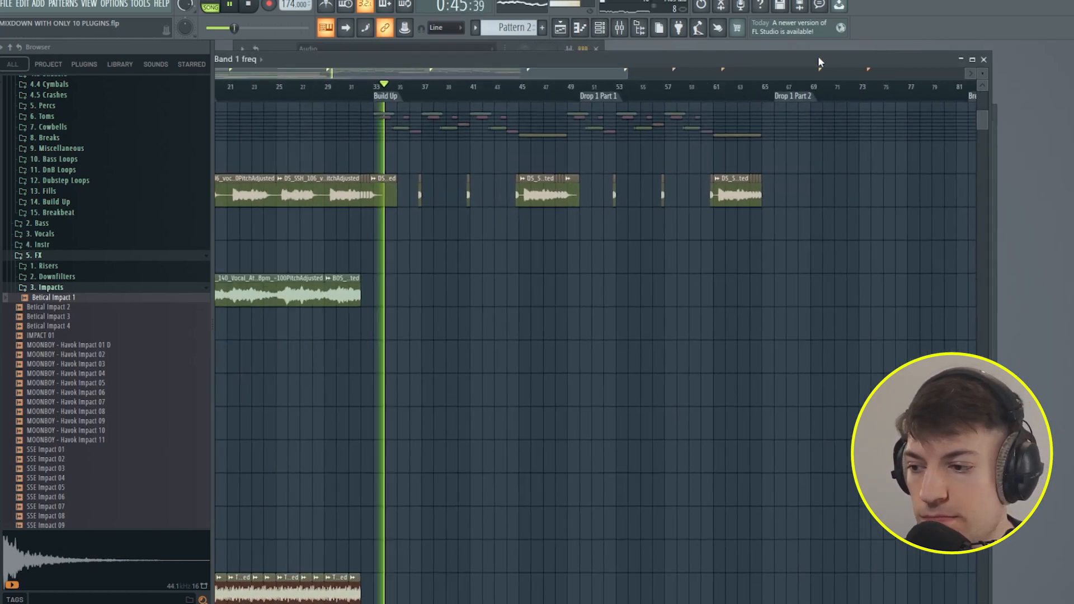
left_click(639, 27)
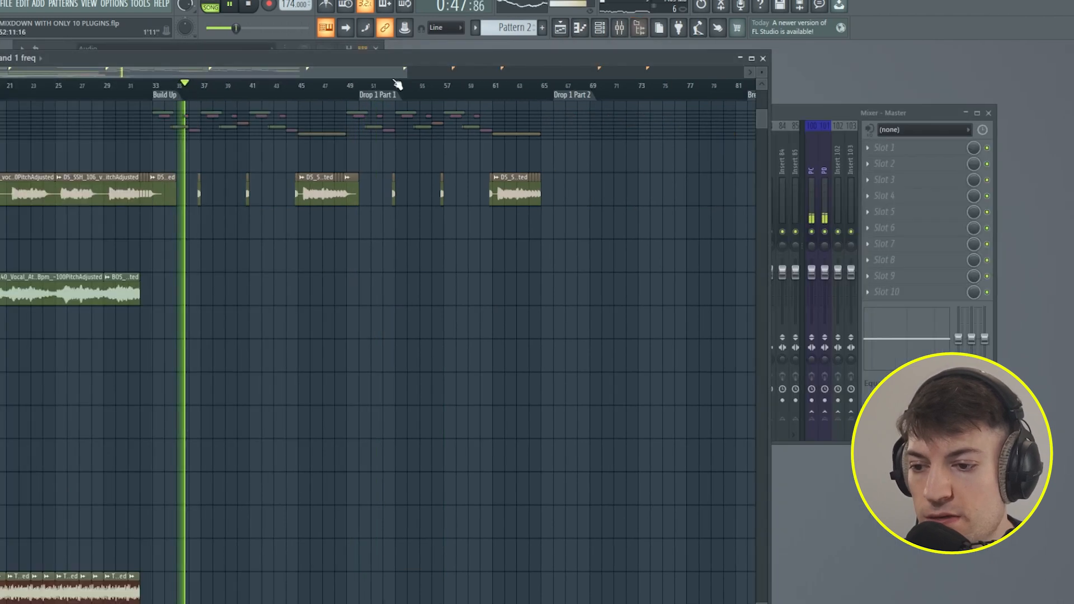
left_click_drag(629, 55, 791, 53)
left_click_drag(944, 50, 876, 57)
key("space")
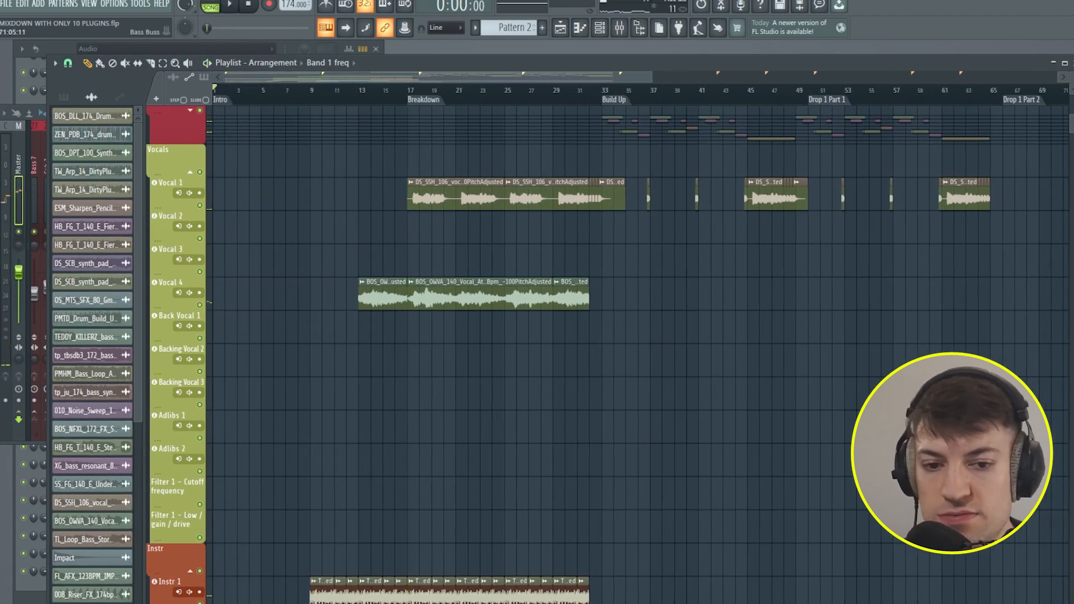
- Restart playback from the intro and resize the playlist window to fill the workspace beside the channel rack
key("space")
left_click_drag(1073, 128, 603, 123)
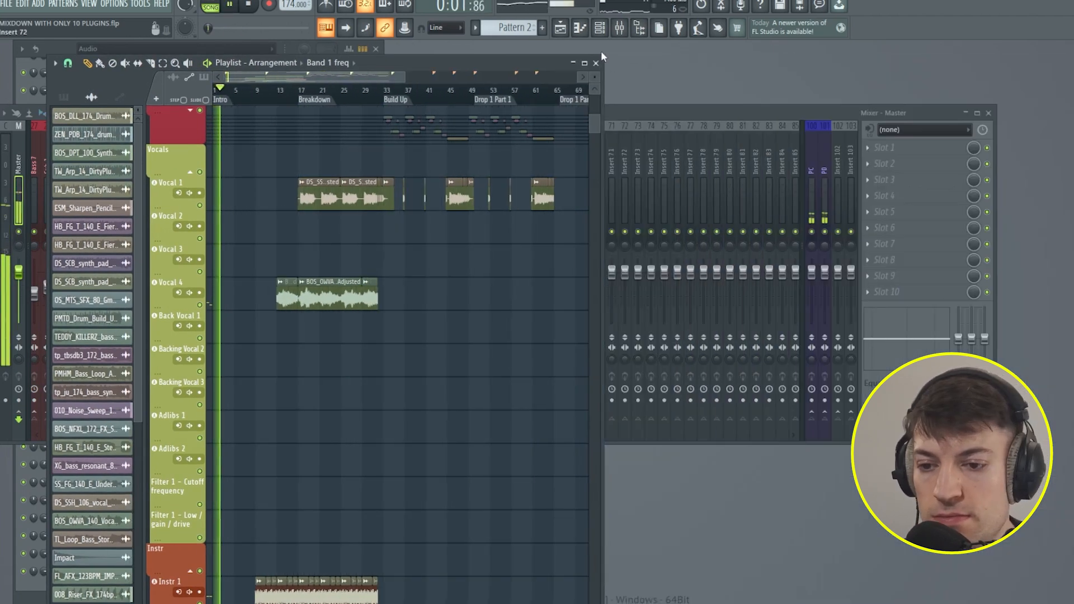
left_click_drag(601, 51, 575, 264)
left_click_drag(478, 269, 608, 67)
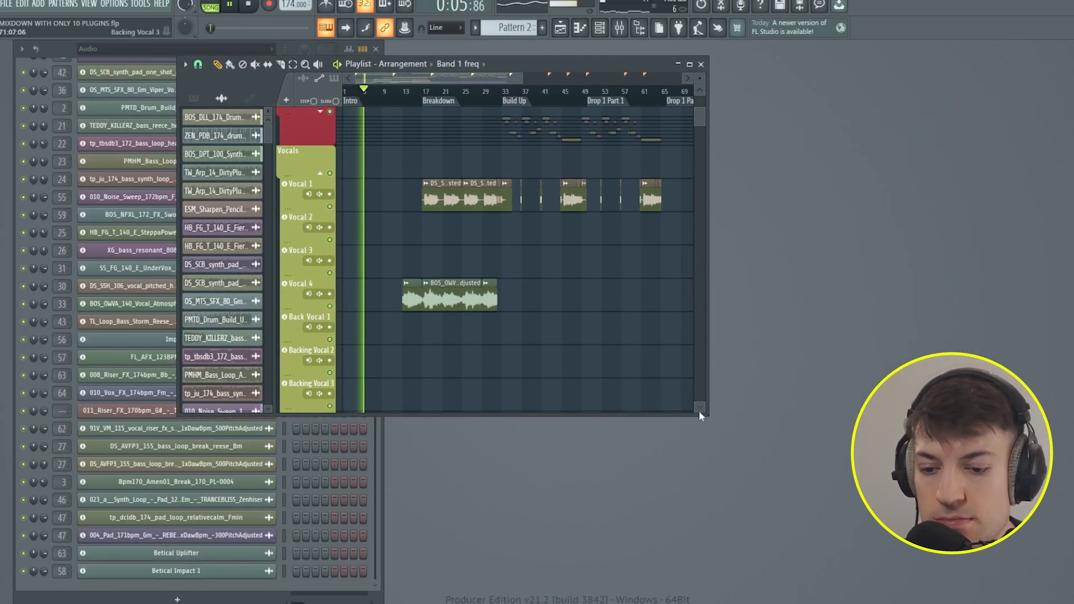
left_click_drag(707, 417, 1071, 594)
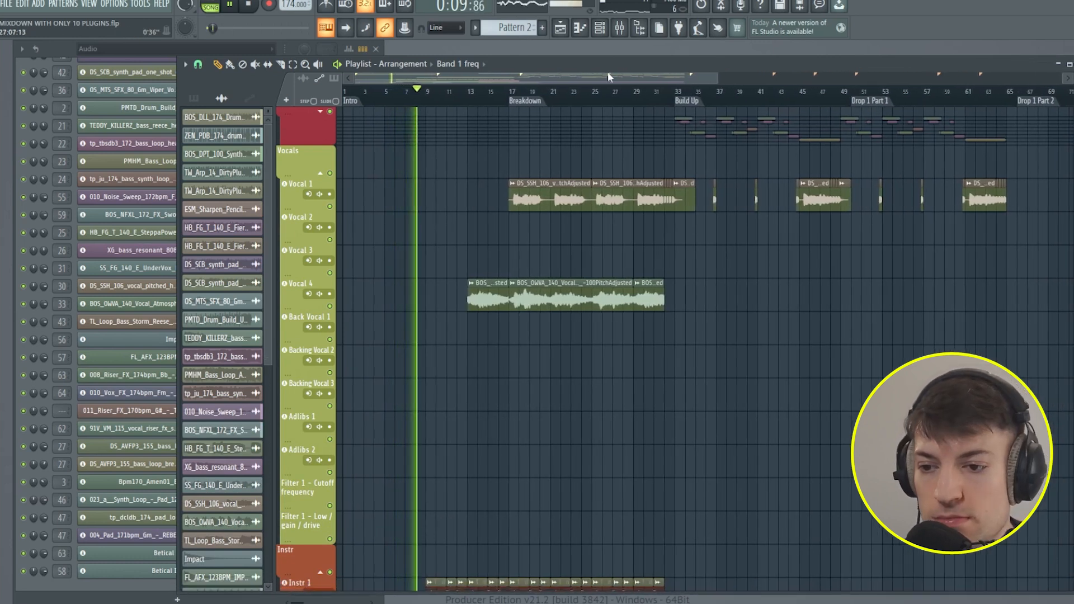
left_click_drag(594, 57, 594, 41)
- Stop playback and make a time selection from bar 9 to the Breakdown marker at bar 17, with playback starting at bar 9
scroll(503, 224, "down", 12)
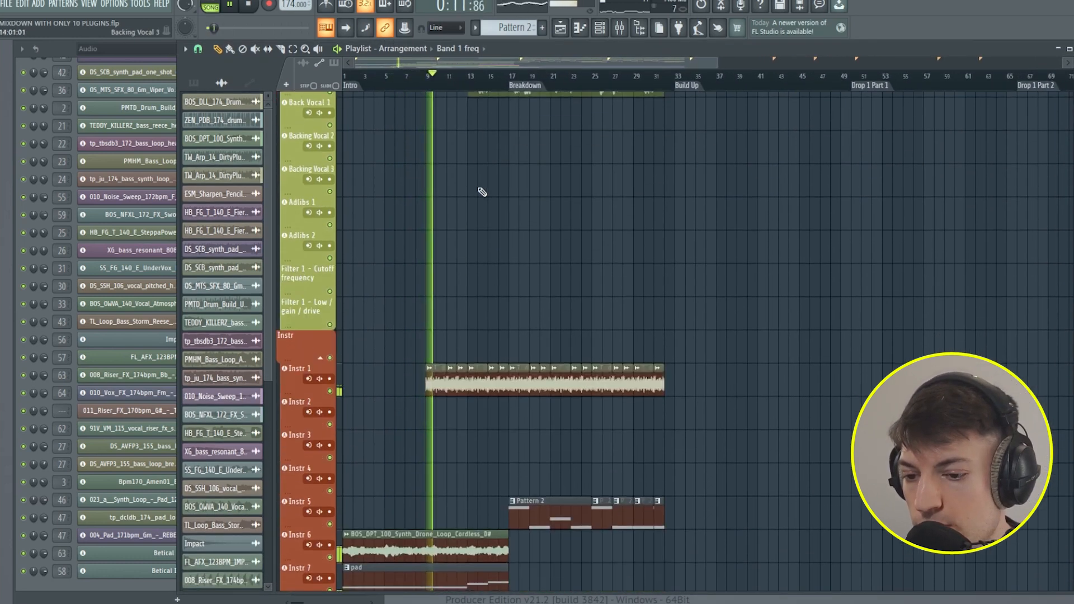
scroll(517, 259, "down", 10)
scroll(498, 248, "up", 6)
scroll(498, 249, "up", 6)
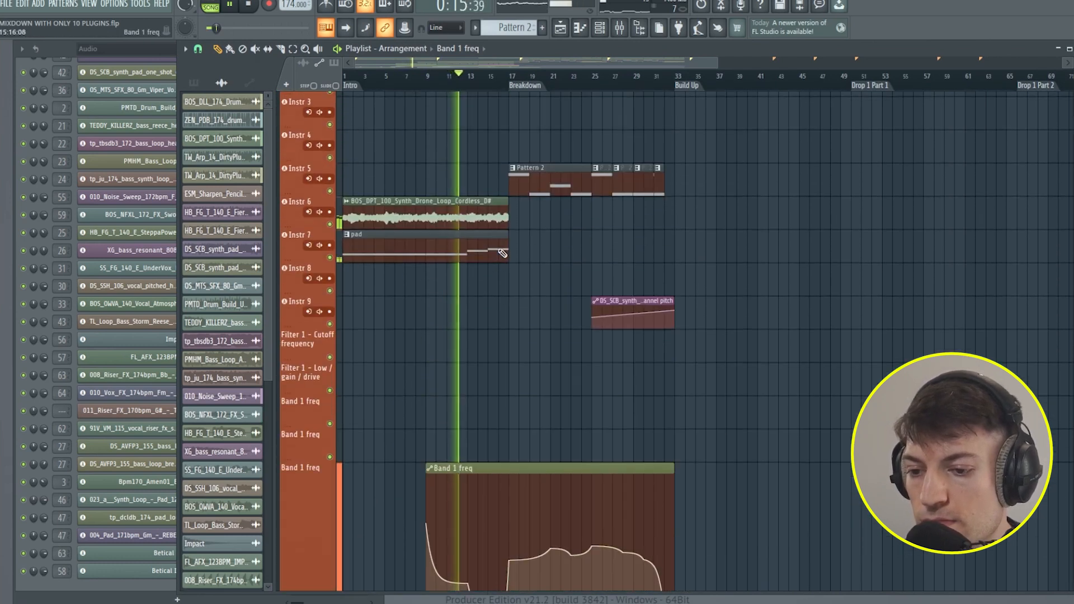
scroll(431, 85, "up", 3)
key("space")
left_click_drag(431, 85, 583, 102)
left_click(427, 77)
scroll(469, 81, "left", 2)
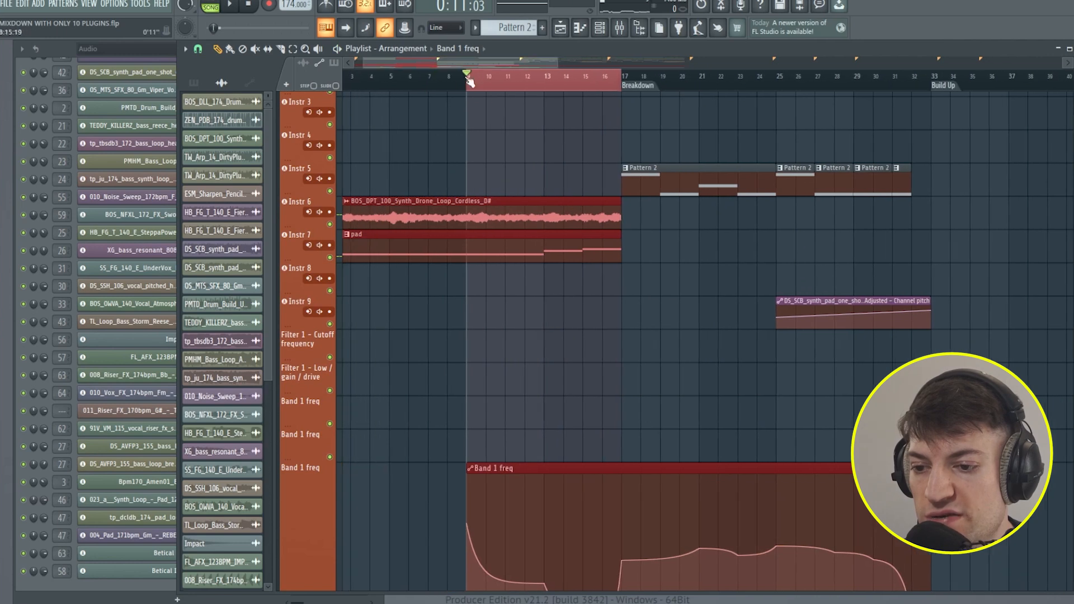
- Solo the Instr 7 pad track and play it from bar 9
right_click(340, 258)
left_click(330, 258)
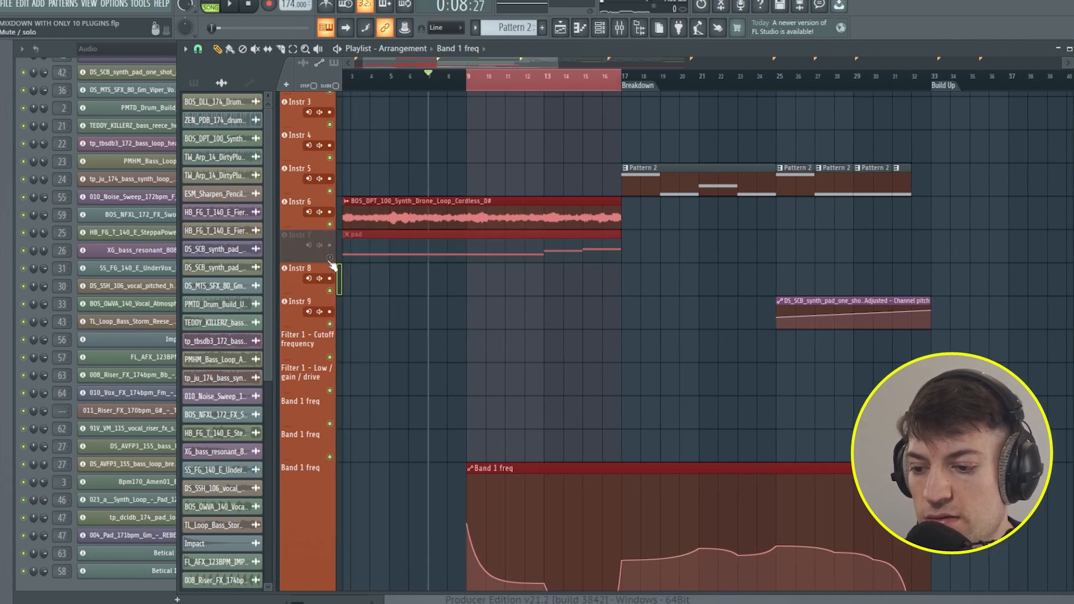
right_click(329, 258)
key("space")
left_click(466, 79)
- Stop playback and open the Fruity parametric EQ 2 on the Instr 7 mixer track
key("F9")
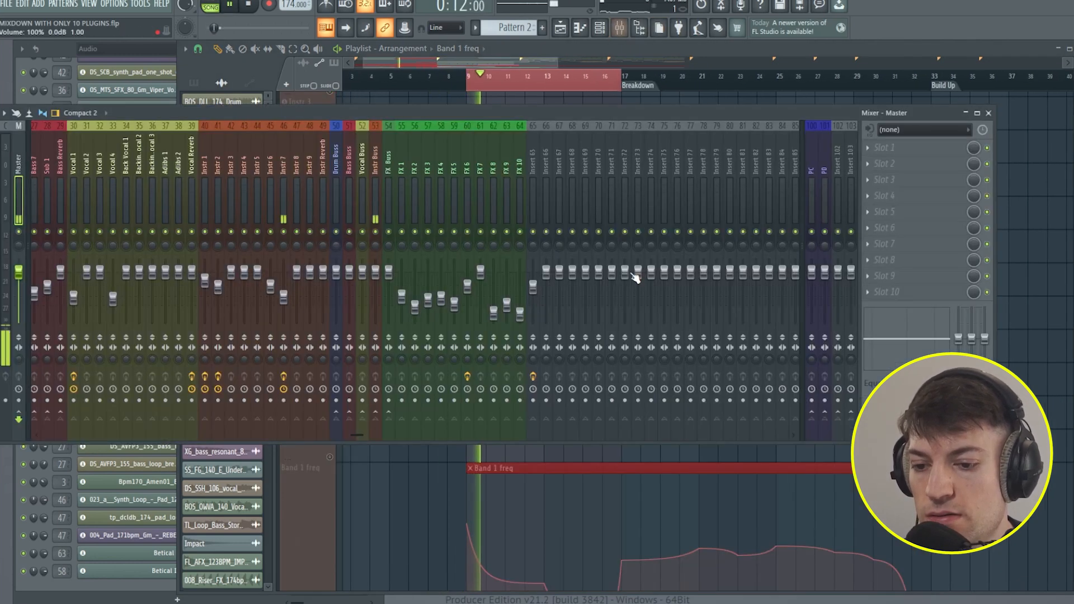
left_click(285, 194)
key("space")
left_click(919, 150)
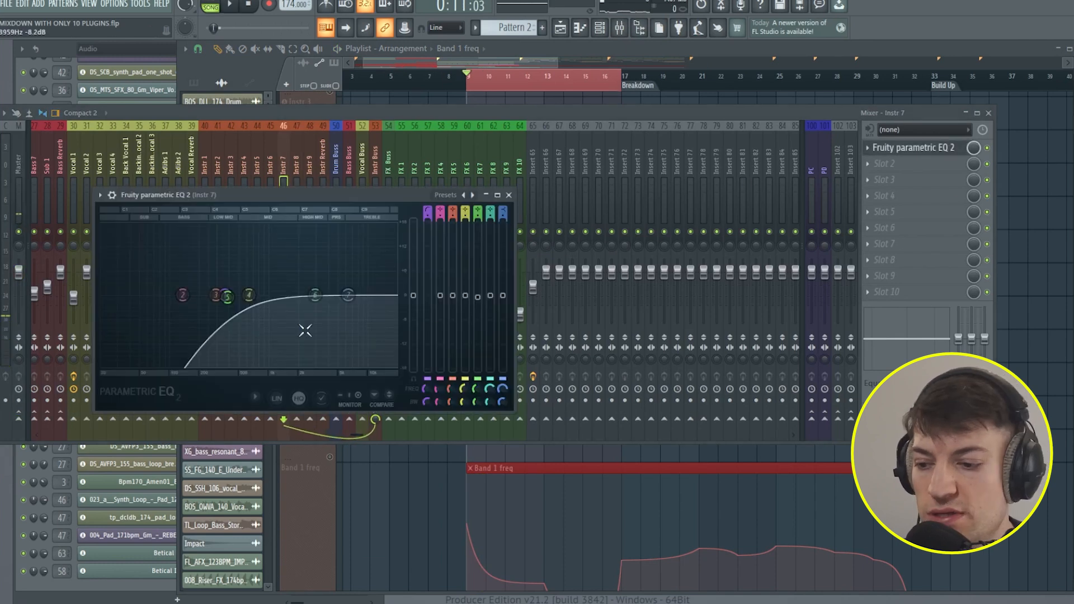
- Move EQ band 4 on Instr 7 to about 795 Hz and create an automation clip for its level
left_click_drag(249, 295, 268, 311)
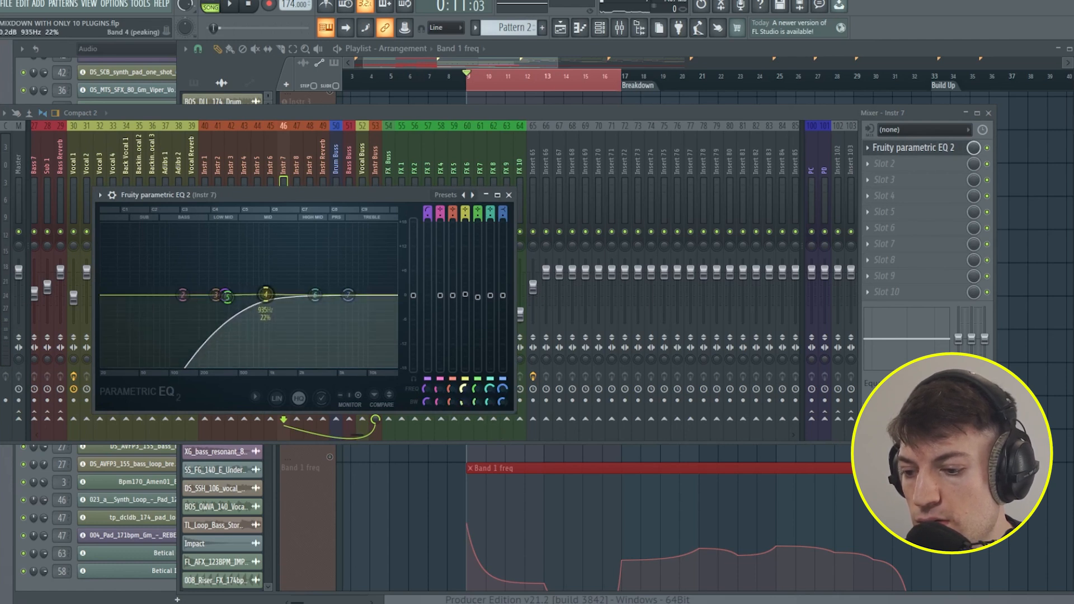
left_click_drag(477, 297, 480, 300)
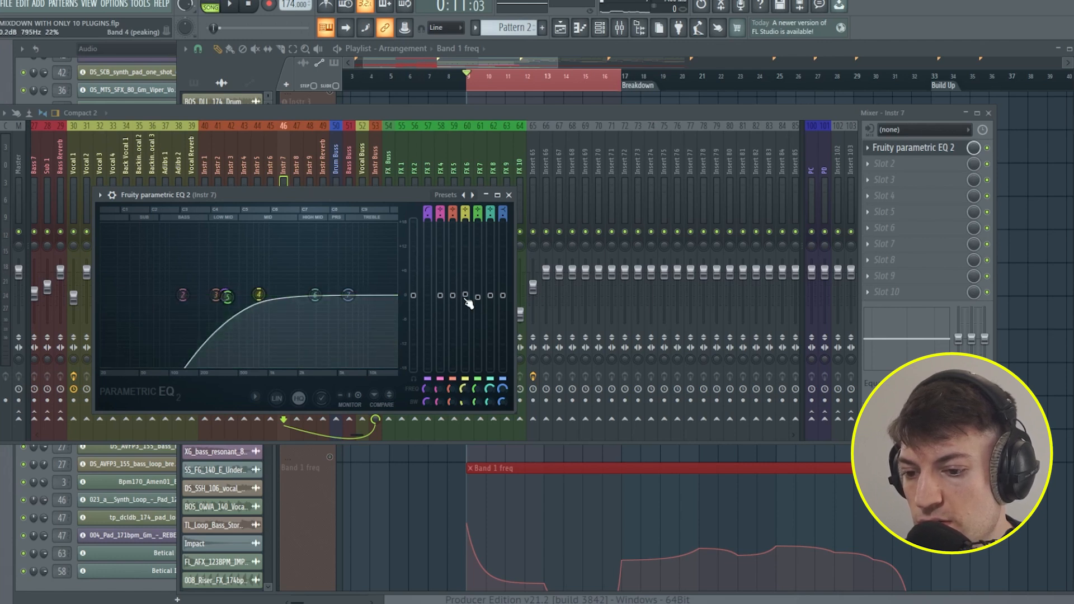
right_click(466, 309)
left_click(483, 314)
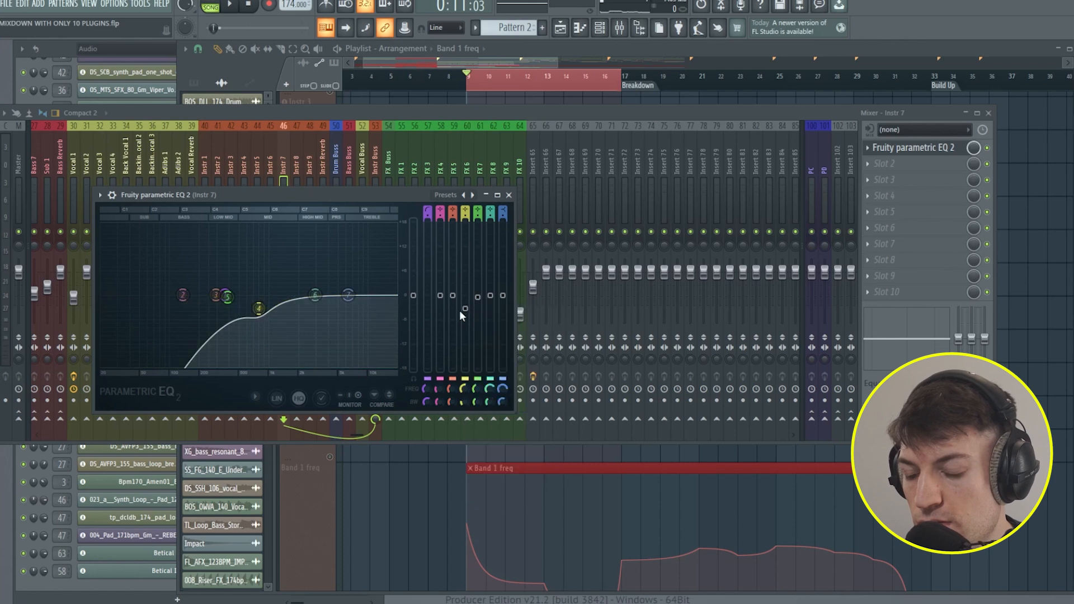
right_click(465, 300)
left_click(506, 385)
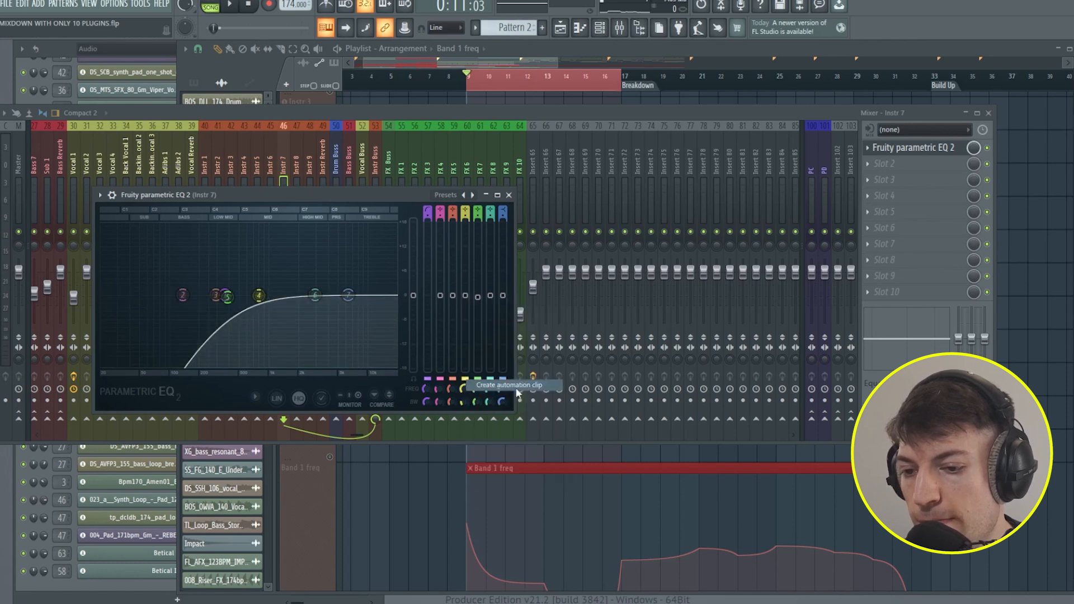
- Shape the Band 4 level automation clip with a point around bar 12 and play the selected section
left_click(518, 348)
key("space")
left_click(154, 217)
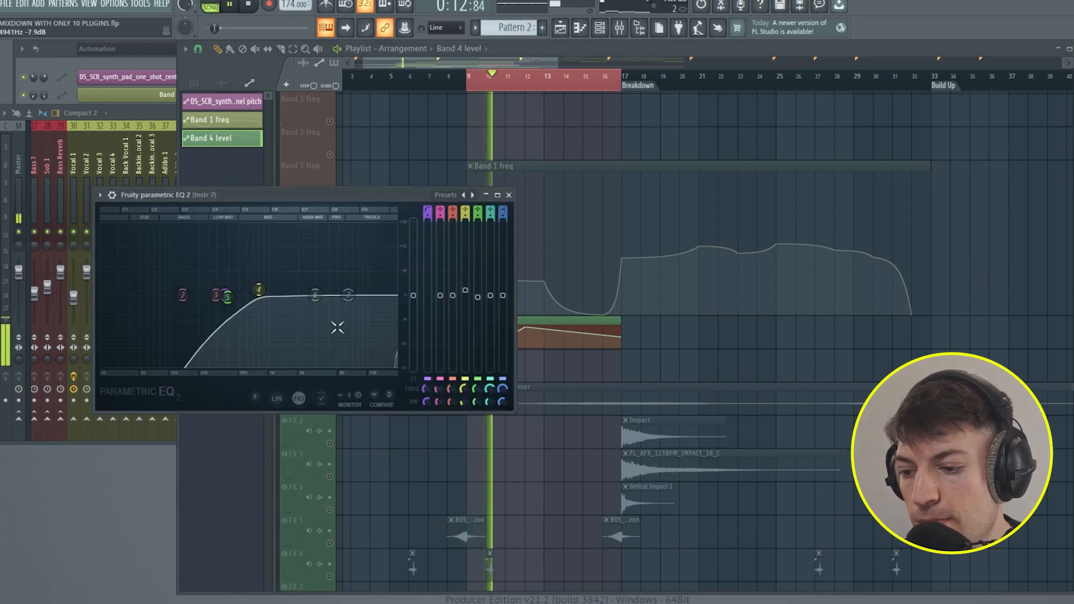
- Lower the Band 4 level automation point around bar 12, unsolo the clip track and clear the playlist time selection
left_click(508, 195)
left_click_drag(520, 330, 496, 341)
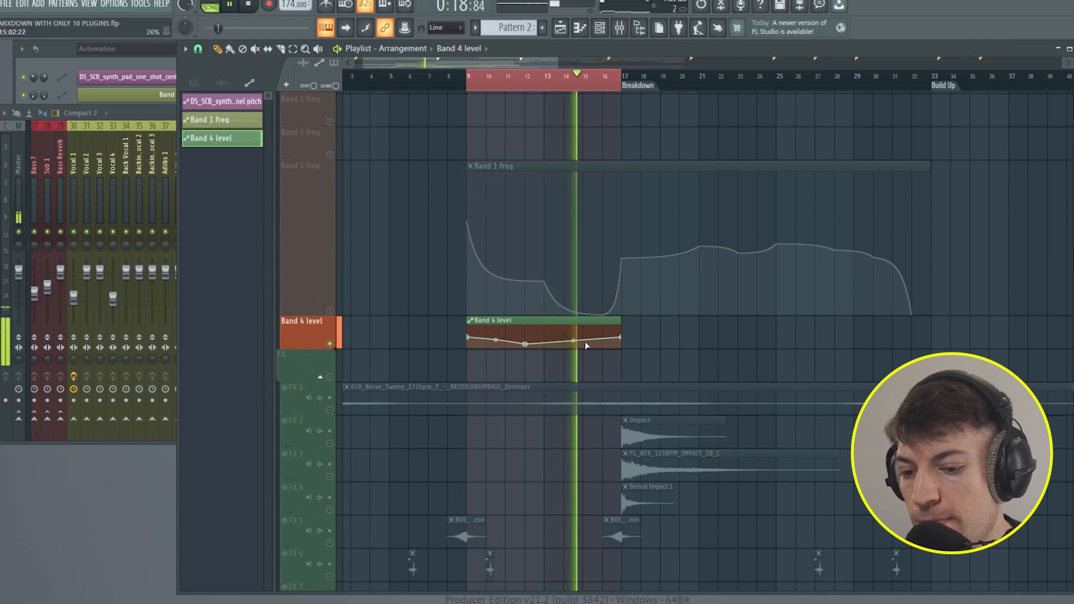
left_click(470, 78)
right_click(331, 344)
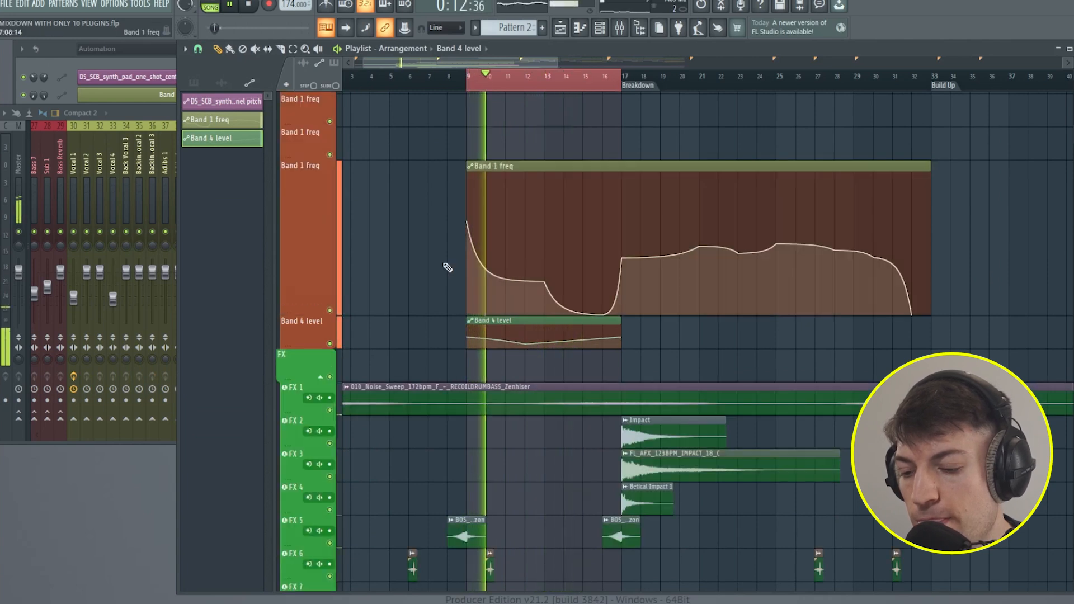
right_click(573, 86)
- Check the automated curve of Fruity parametric EQ 2 on Instr 7 during playback
scroll(573, 85, "down", 4)
scroll(554, 132, "down", 7)
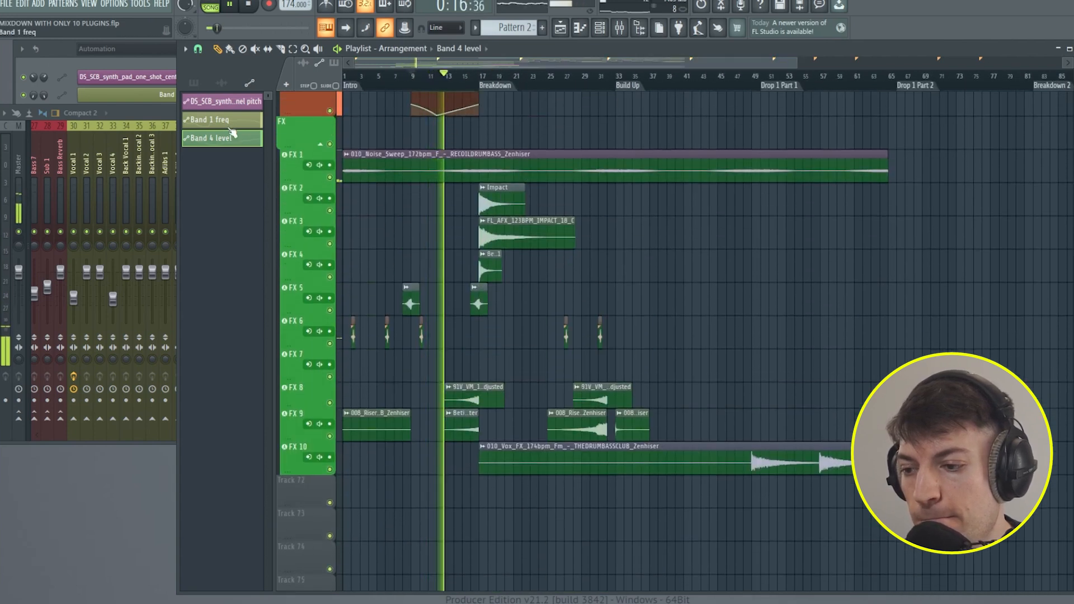
left_click(160, 120)
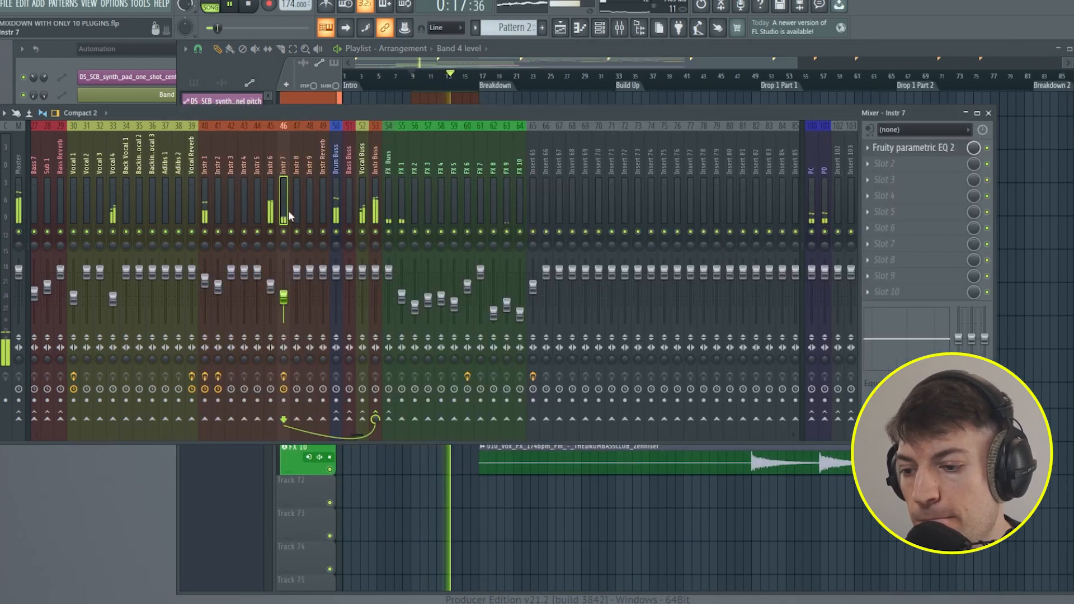
left_click(887, 148)
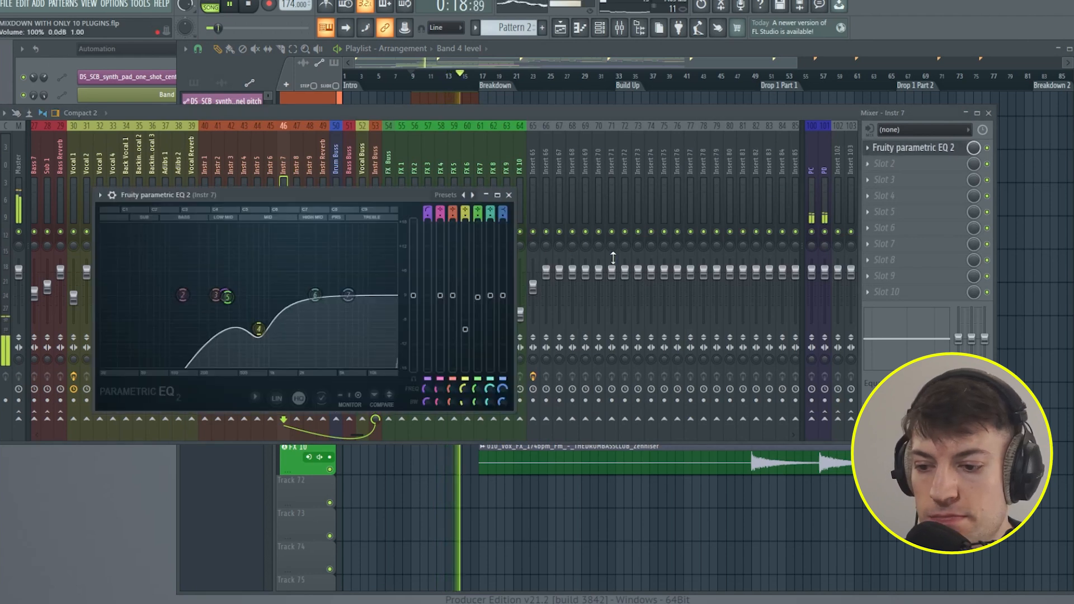
left_click(508, 195)
left_click(991, 114)
- Play the transition into the Breakdown from about bar 15 and review the vocal, instrument and automation tracks
scroll(766, 318, "up", 20)
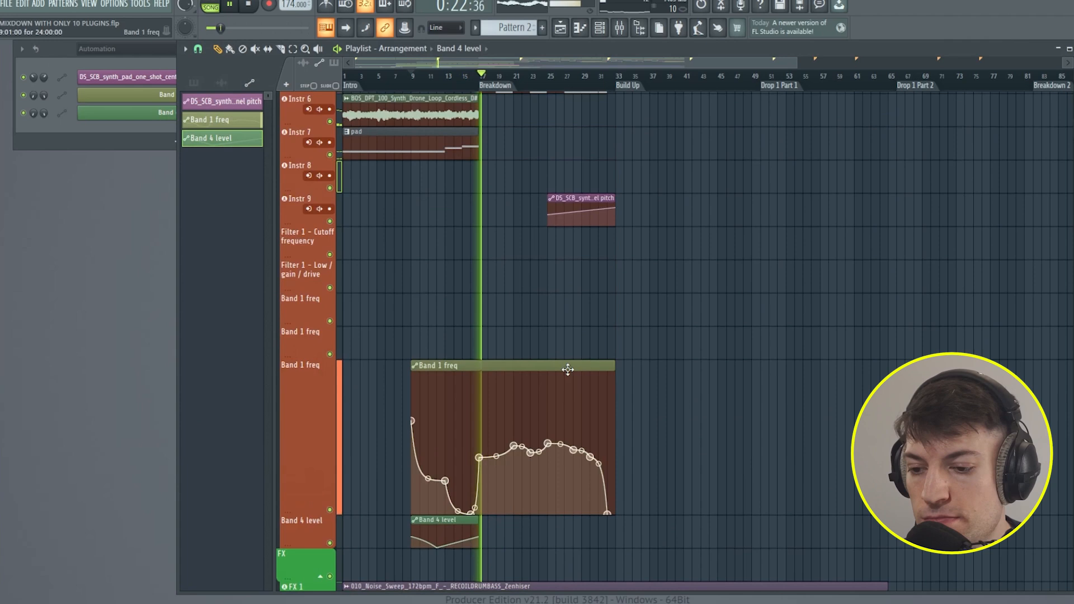
scroll(485, 88, "up", 3)
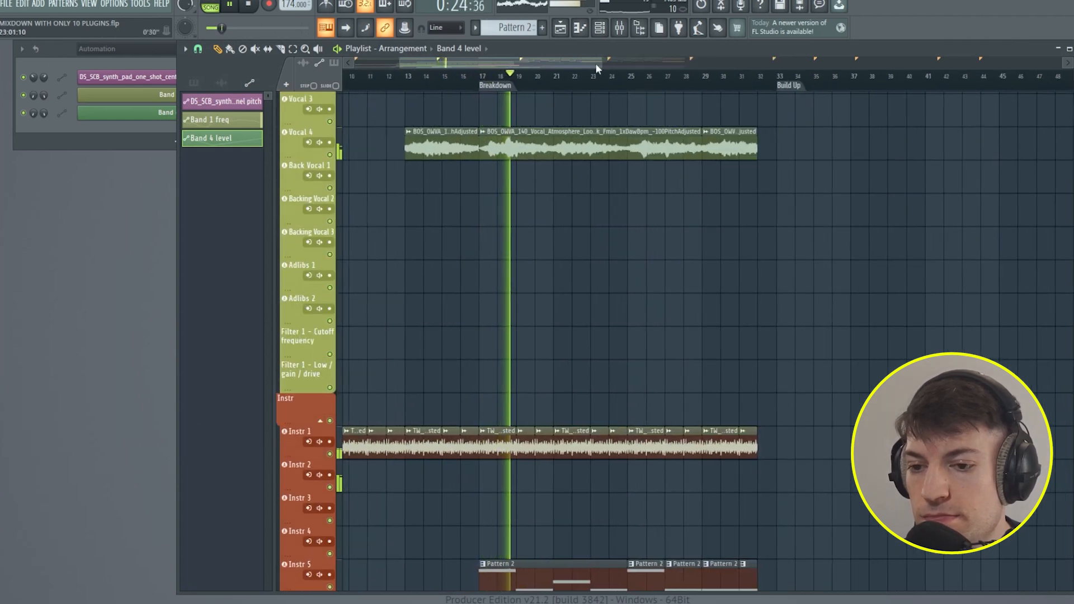
left_click_drag(599, 49, 571, 49)
scroll(470, 134, "up", 3)
left_click(422, 87)
scroll(446, 88, "up", 3)
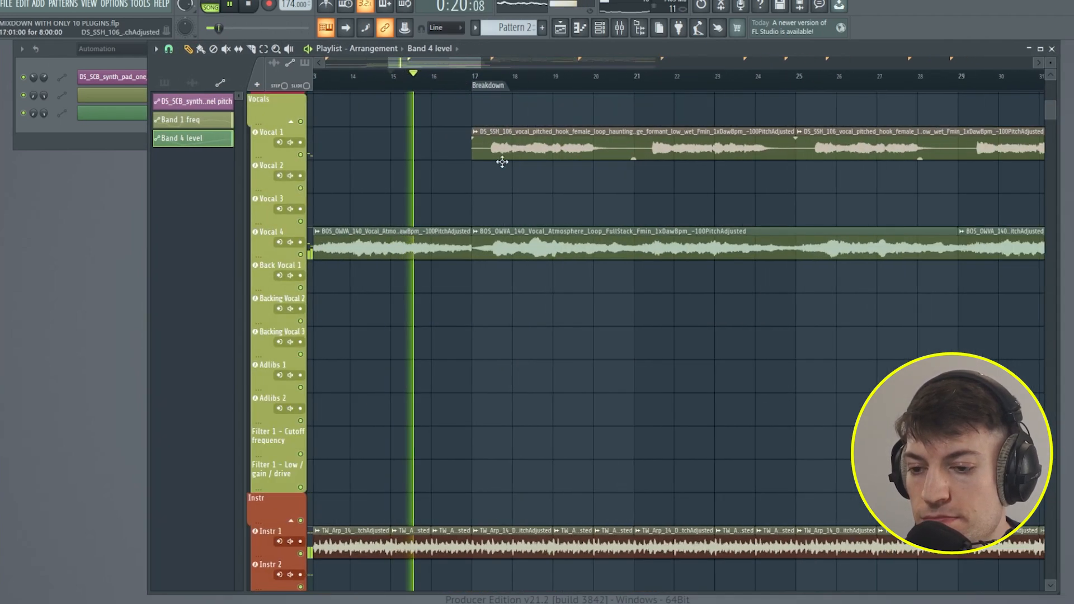
scroll(596, 233, "down", 20)
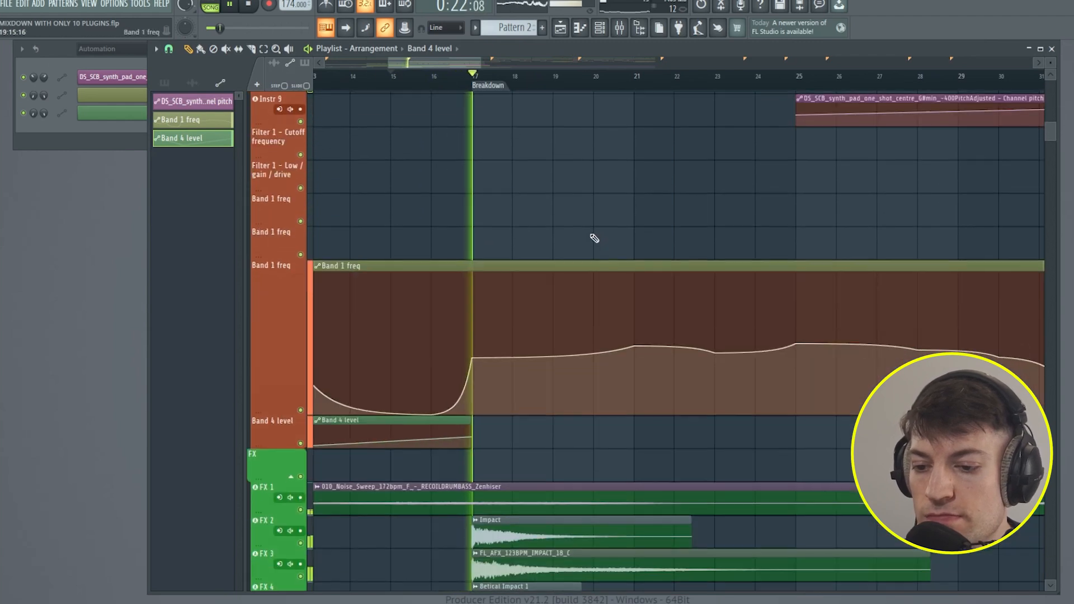
scroll(567, 312, "up", 20)
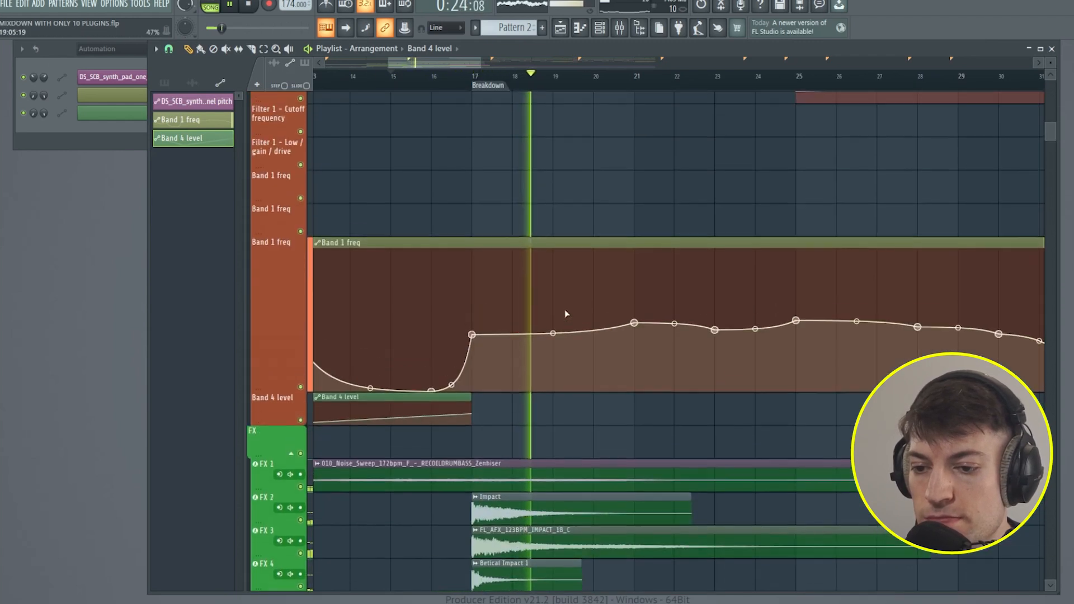
scroll(498, 76, "down", 3)
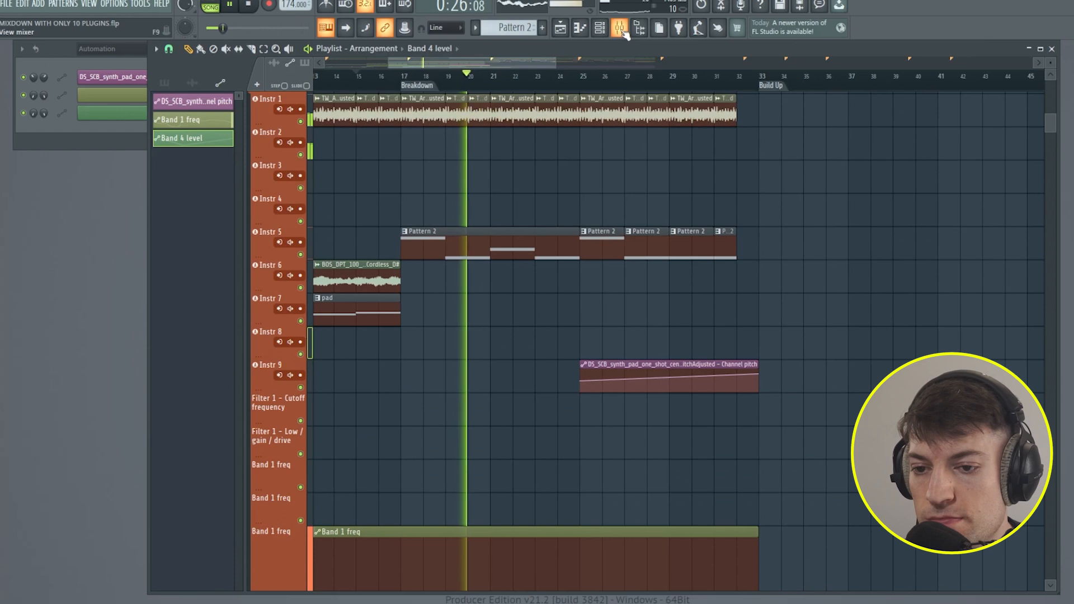
- Compare Instr 2 with its two Fruity parametric EQ 2 plugins bypassed and enabled, and inspect the first EQ's curve
key("F9")
left_click(217, 208)
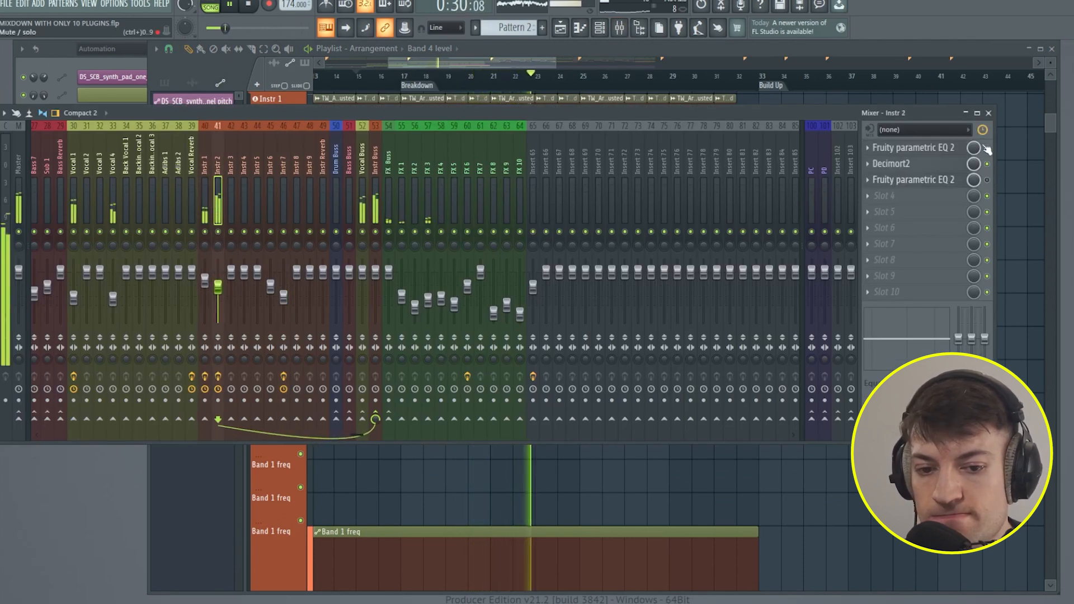
left_click(979, 181)
left_click(979, 181)
left_click(988, 181)
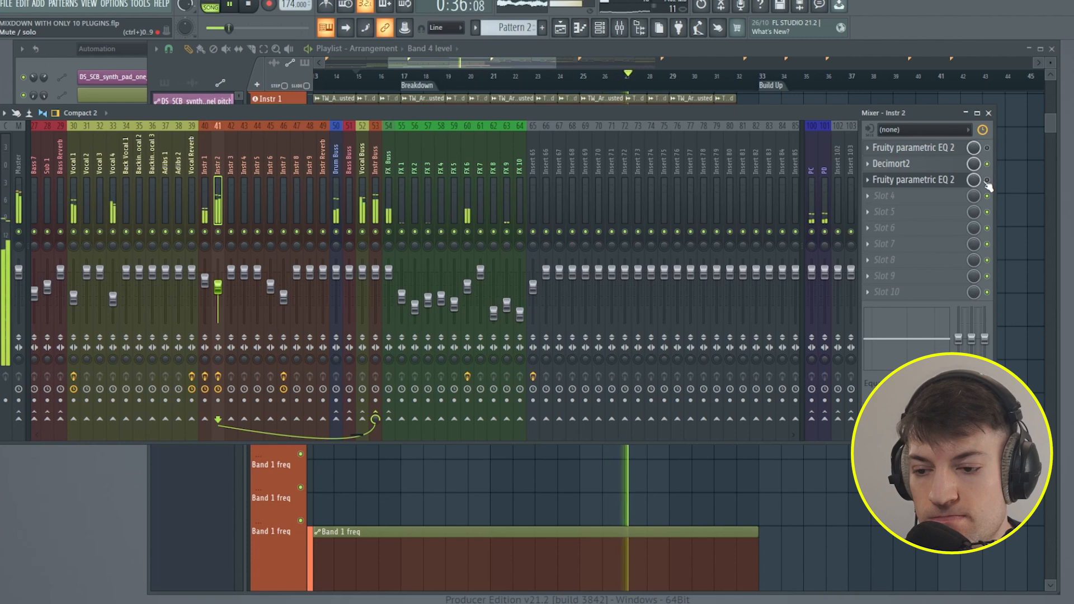
left_click(913, 148)
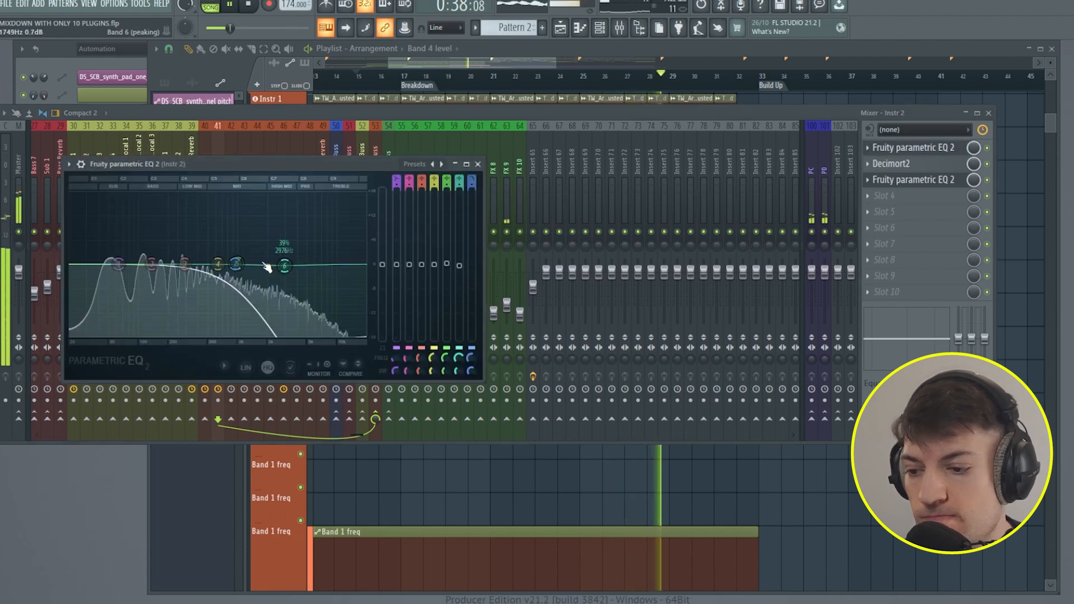
left_click(477, 164)
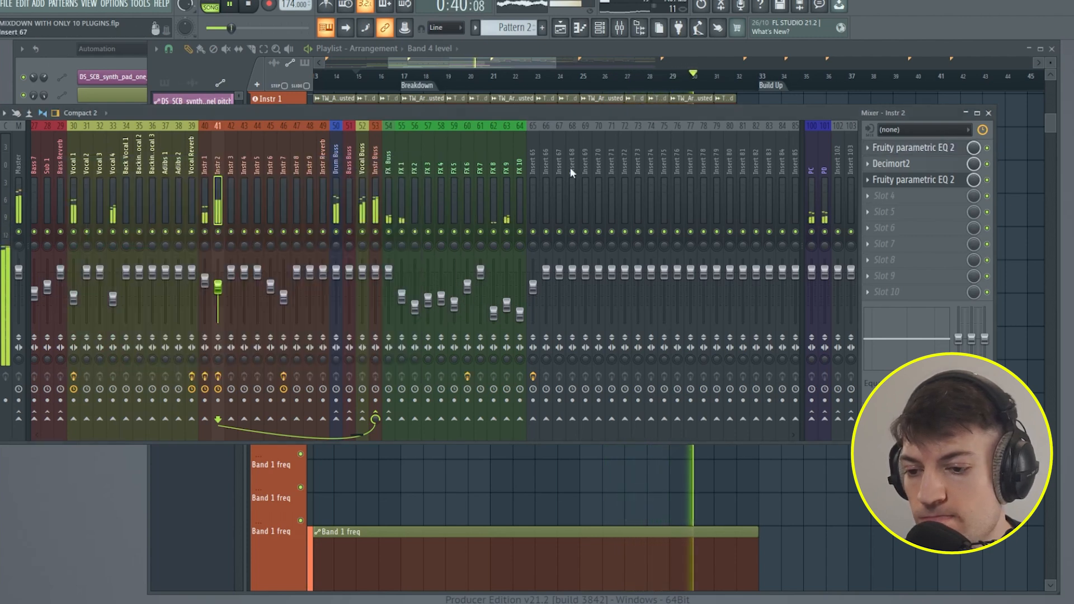
- Boost EQ band 5 slightly at a lower frequency in the second Fruity parametric EQ 2 on Instr 2
left_click(892, 182)
left_click_drag(308, 295, 276, 290)
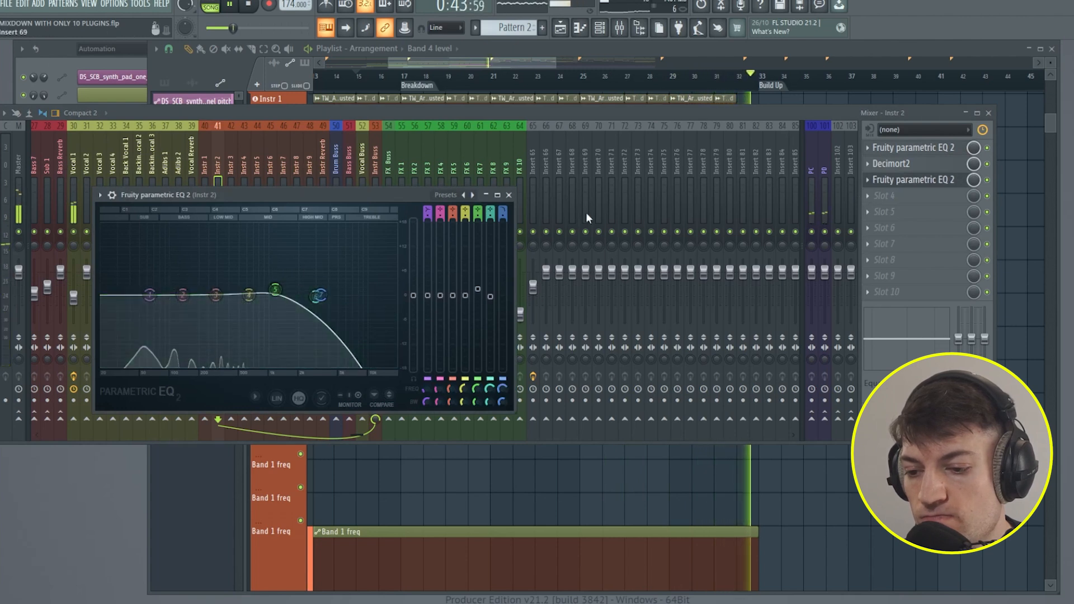
left_click(508, 195)
- Check the levels with the Master track selected, and narrow and reposition the mixer window over the playlist
left_click(976, 113)
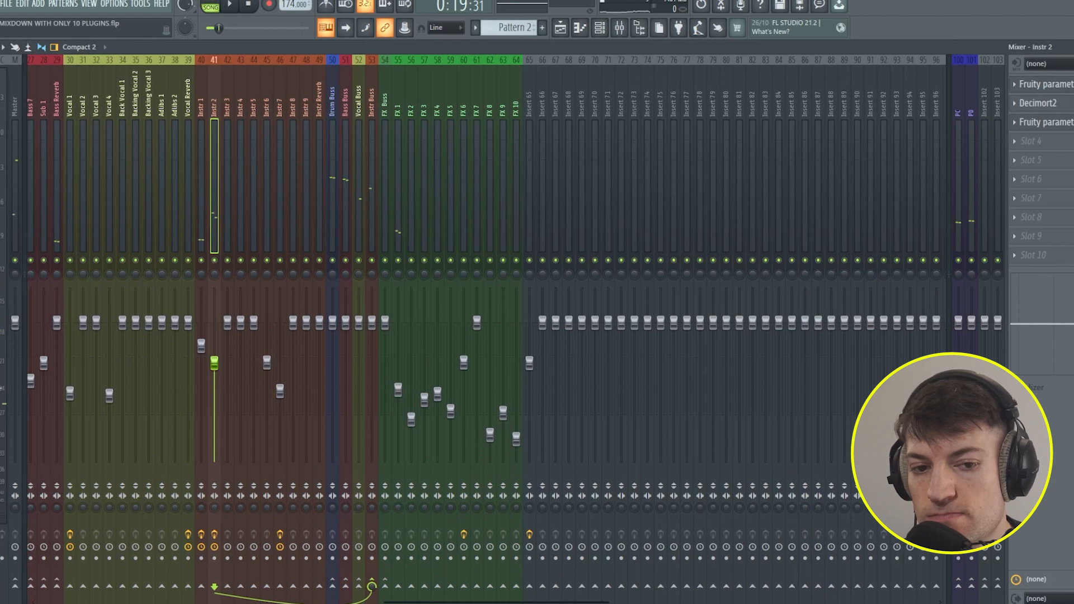
key("F9")
key("F9")
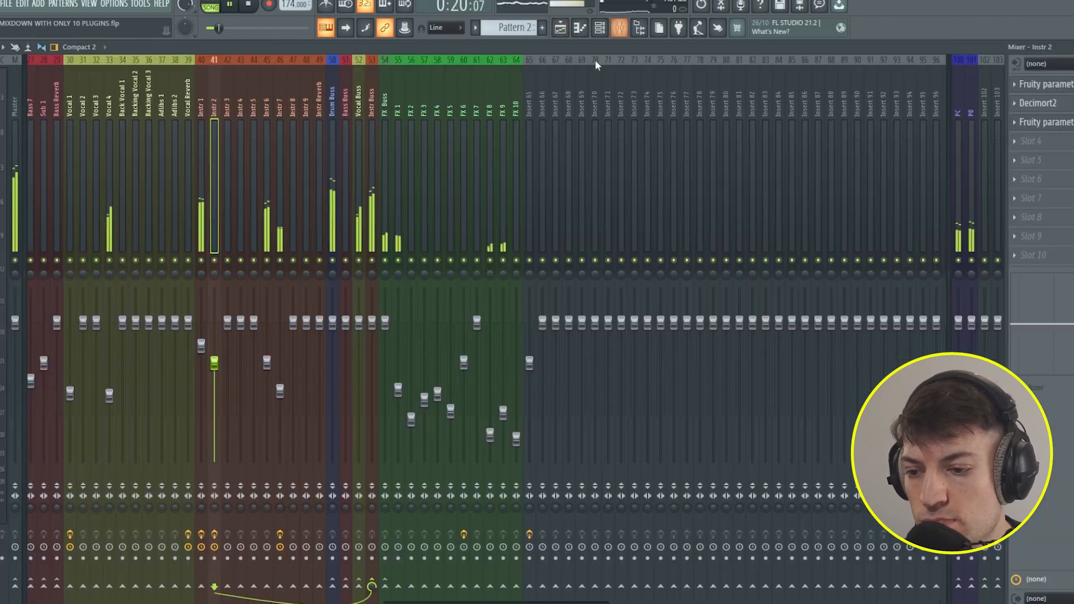
left_click(16, 146)
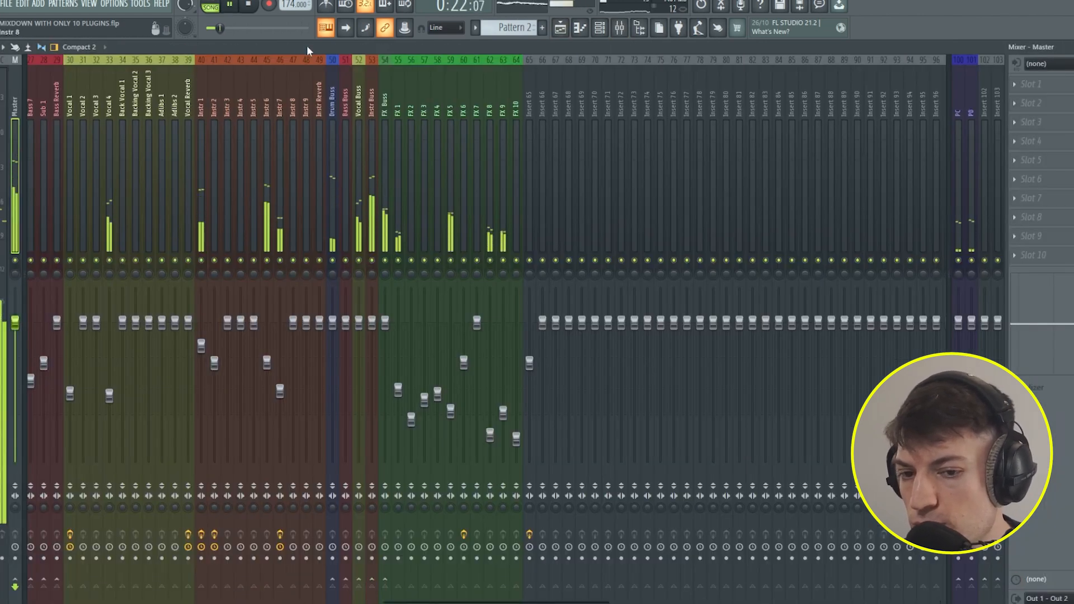
double_click(307, 46)
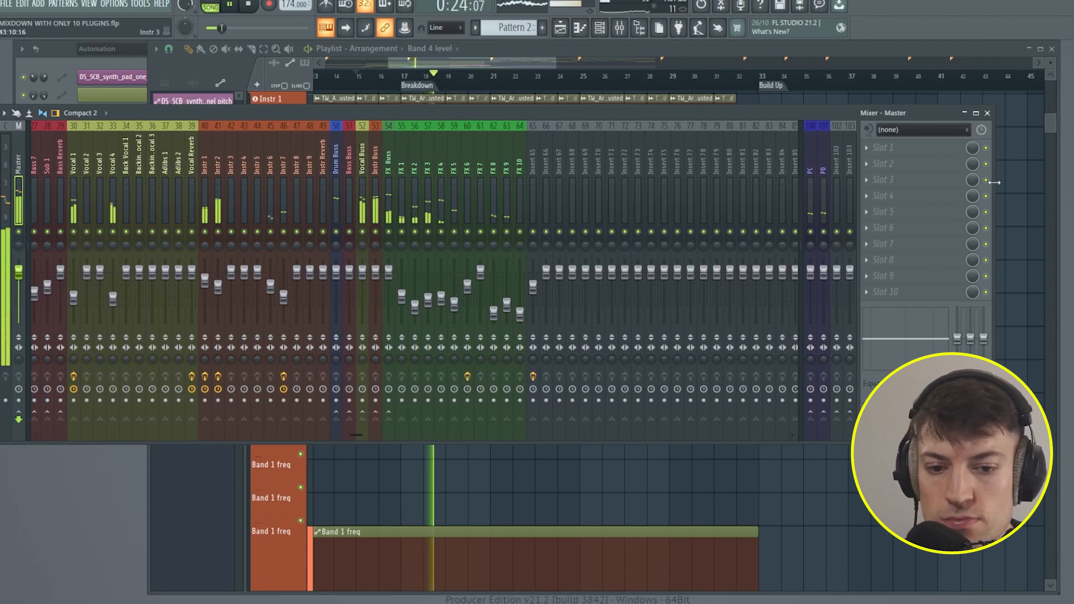
left_click_drag(993, 182, 694, 181)
left_click_drag(313, 116, 511, 108)
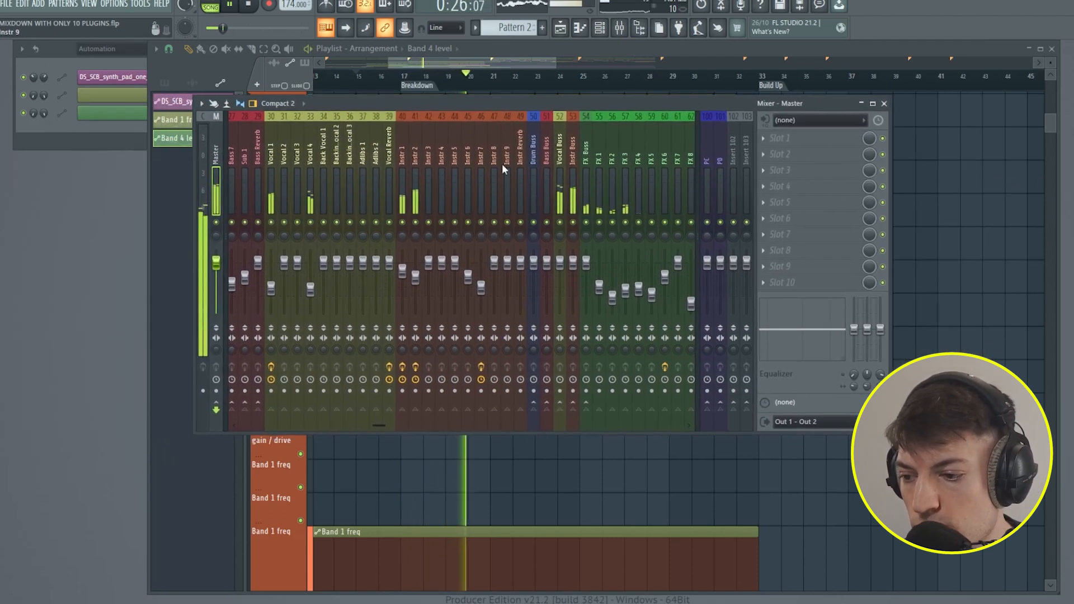
- Solo Vocal 4 to raise its volume, and isolate the Vocal Buss and Instr Buss by muting the other busses
right_click(311, 222)
key("space")
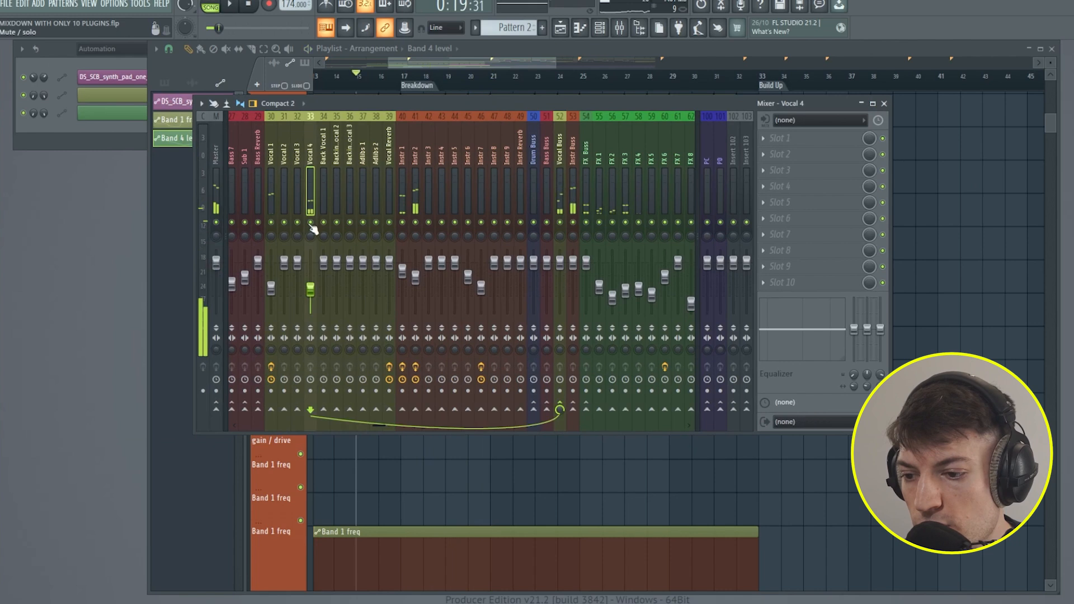
key("space")
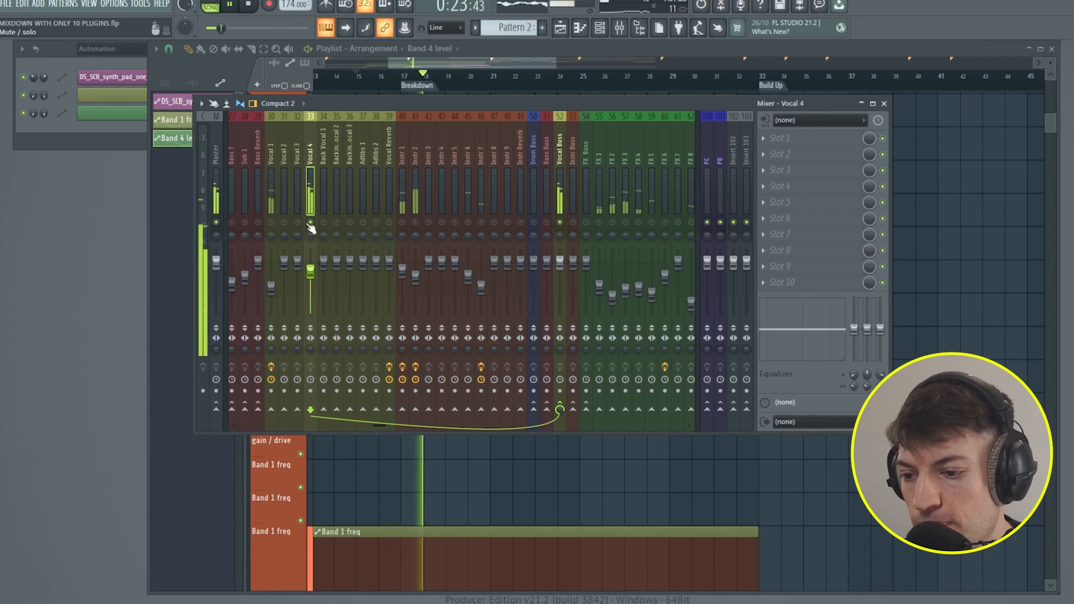
right_click(310, 222)
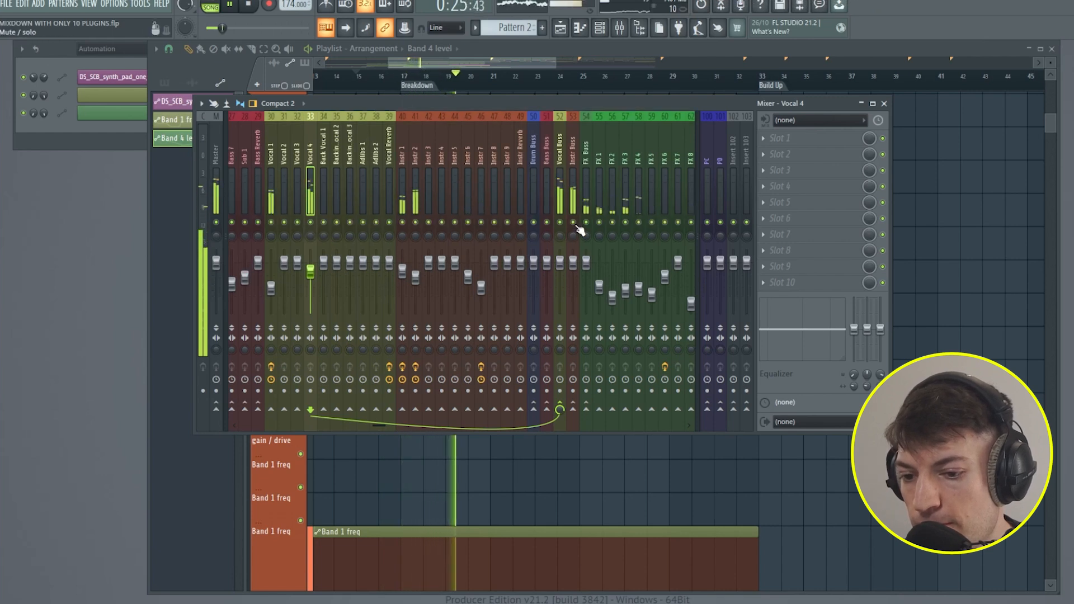
right_click(560, 223)
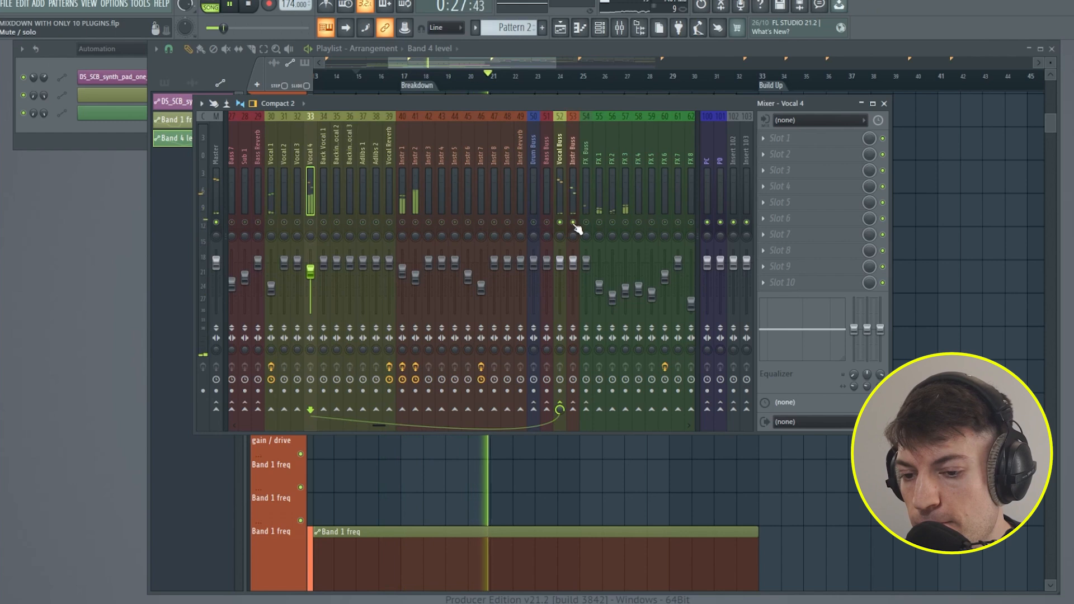
right_click(573, 223)
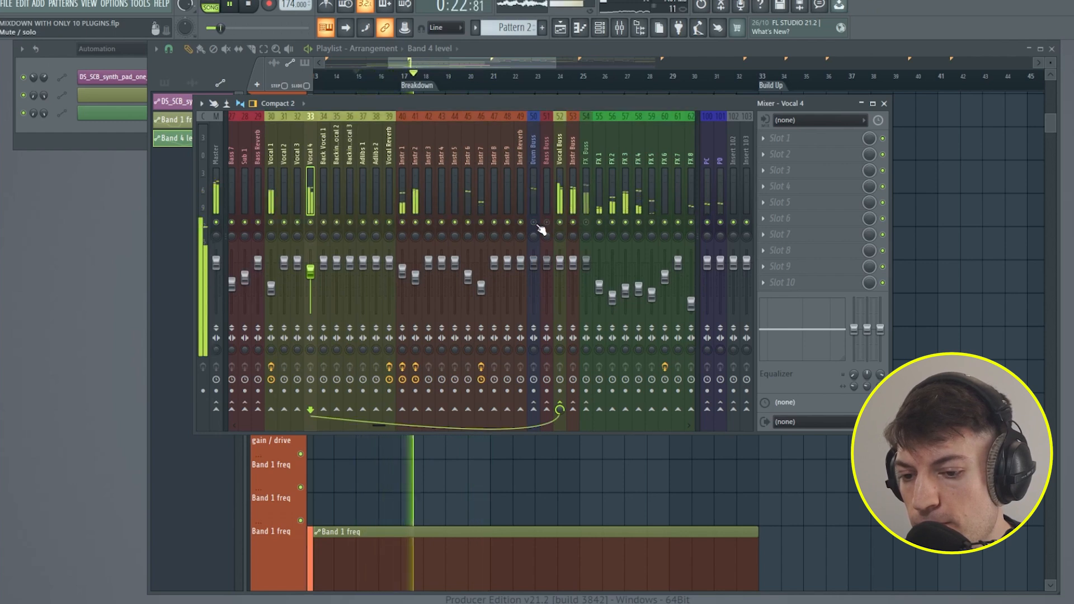
- Load Fruity parametric EQ 2 into slot 1 of the Vocal 4 mixer track
left_click(787, 138)
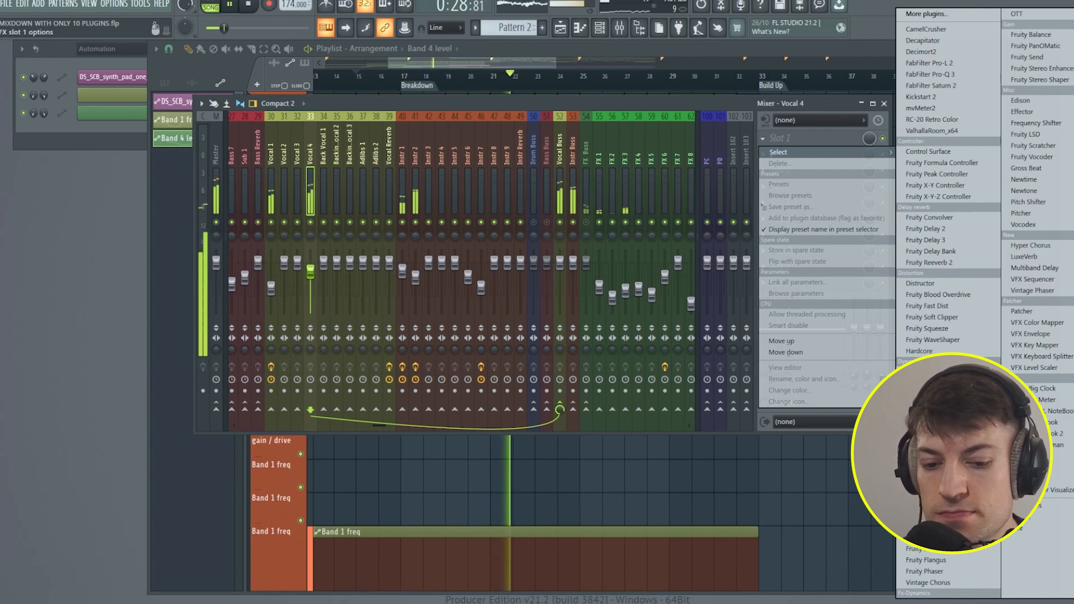
left_click(939, 516)
left_click_drag(631, 193, 417, 167)
- Make EQ band 1 on Vocal 4 a high pass at about 181 Hz and set the track volume to 78%
right_click(304, 264)
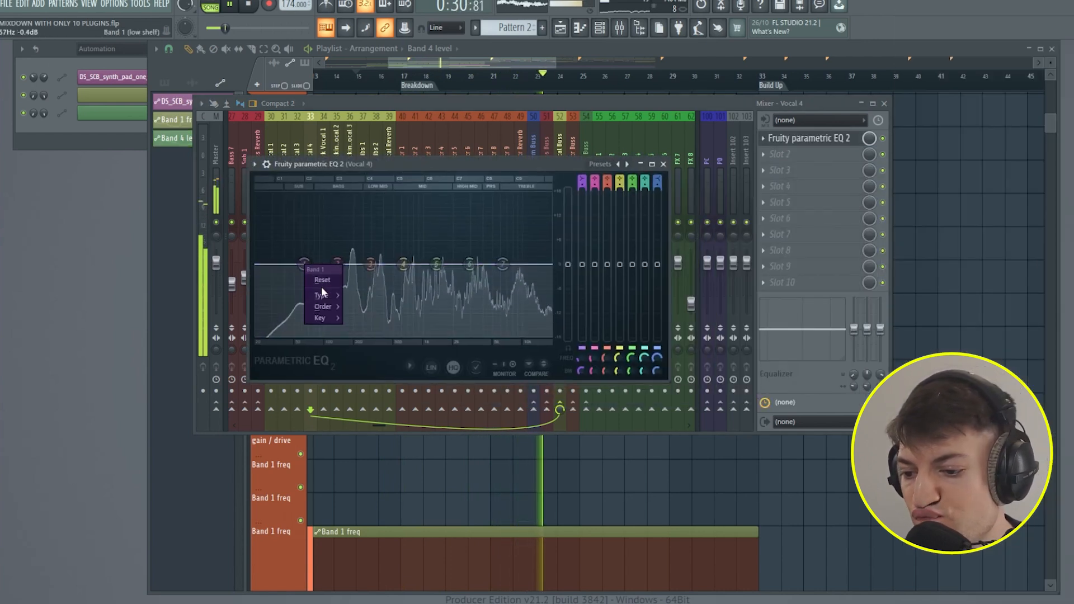
mouse_move(323, 294)
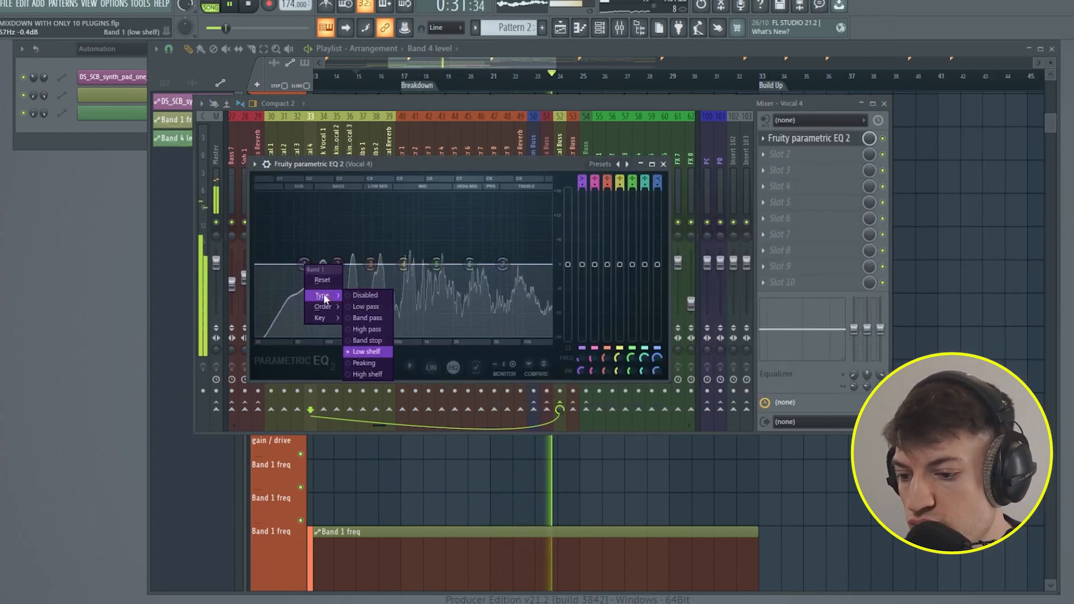
left_click(379, 329)
left_click_drag(304, 264, 354, 271)
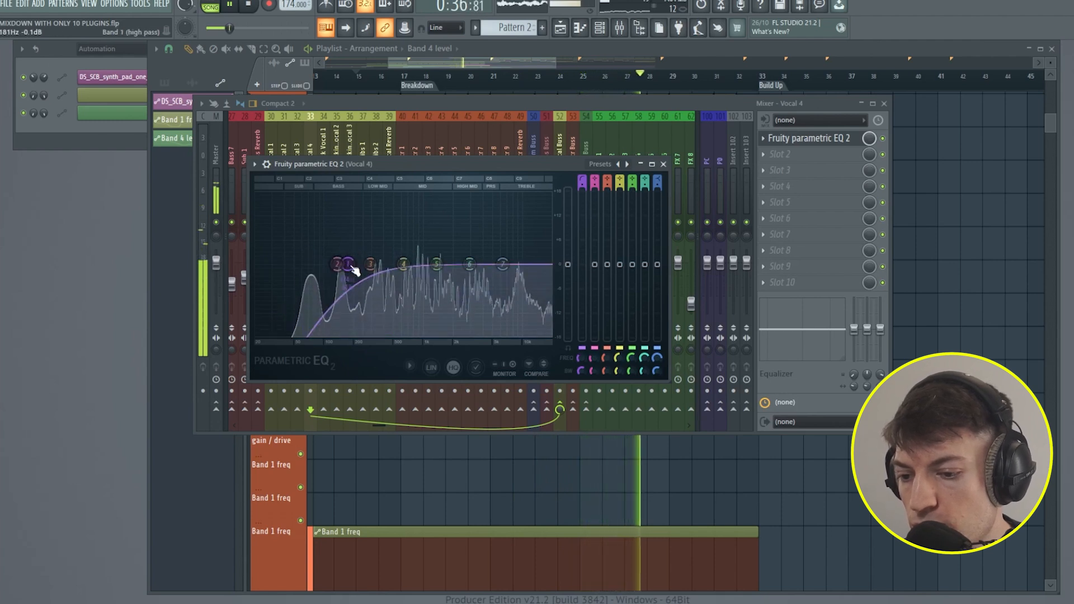
left_click(663, 164)
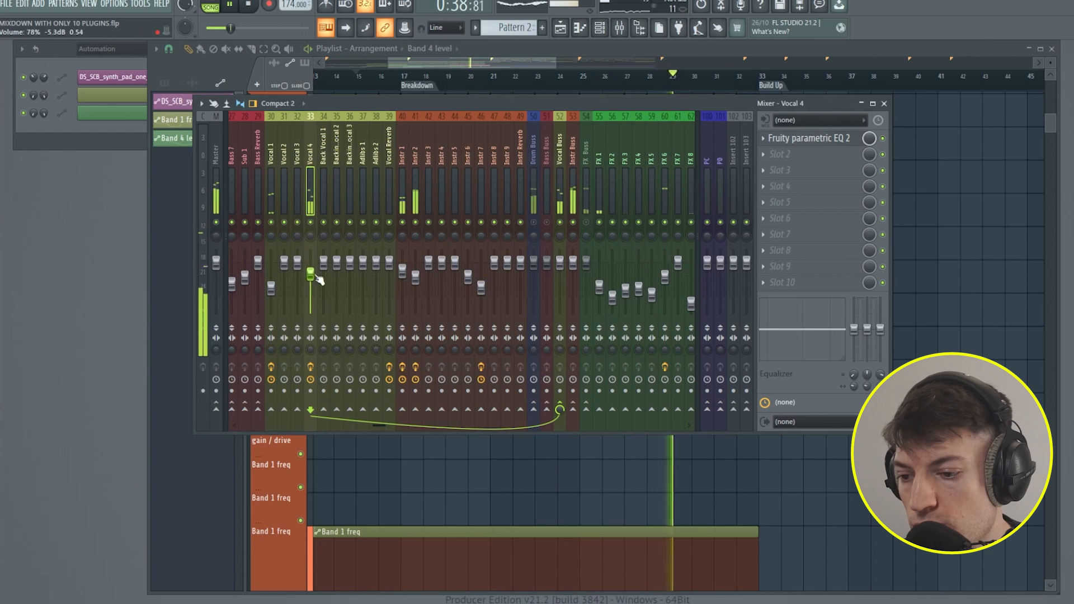
- Select bars 13 to 17 before the Breakdown and audition that section with the mixer open
left_click_drag(424, 83, 404, 85)
scroll(400, 87, "up", 2)
left_click(338, 83)
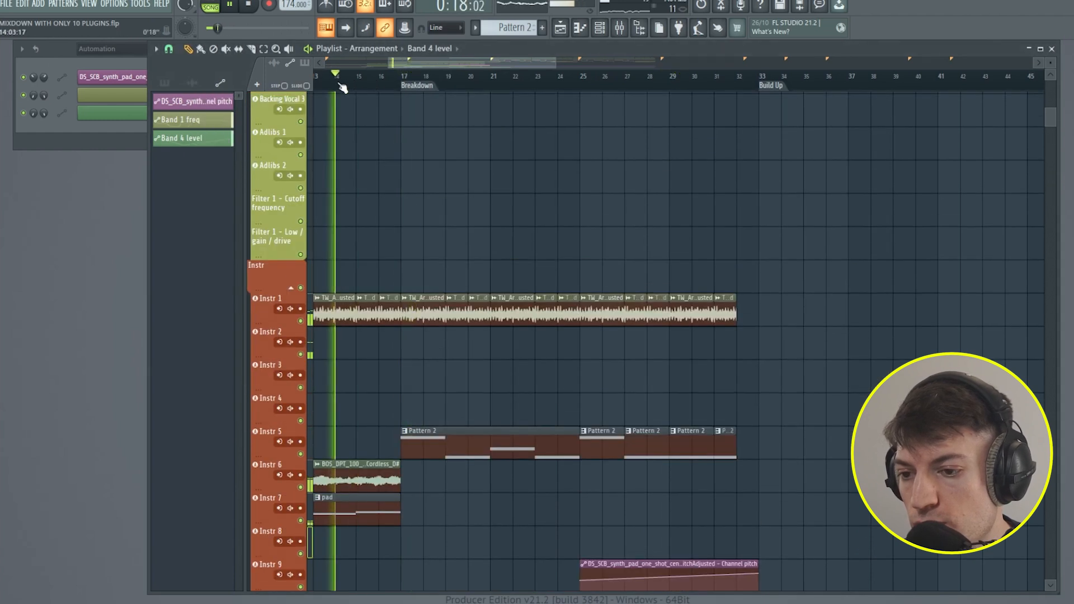
scroll(353, 88, "up", 10)
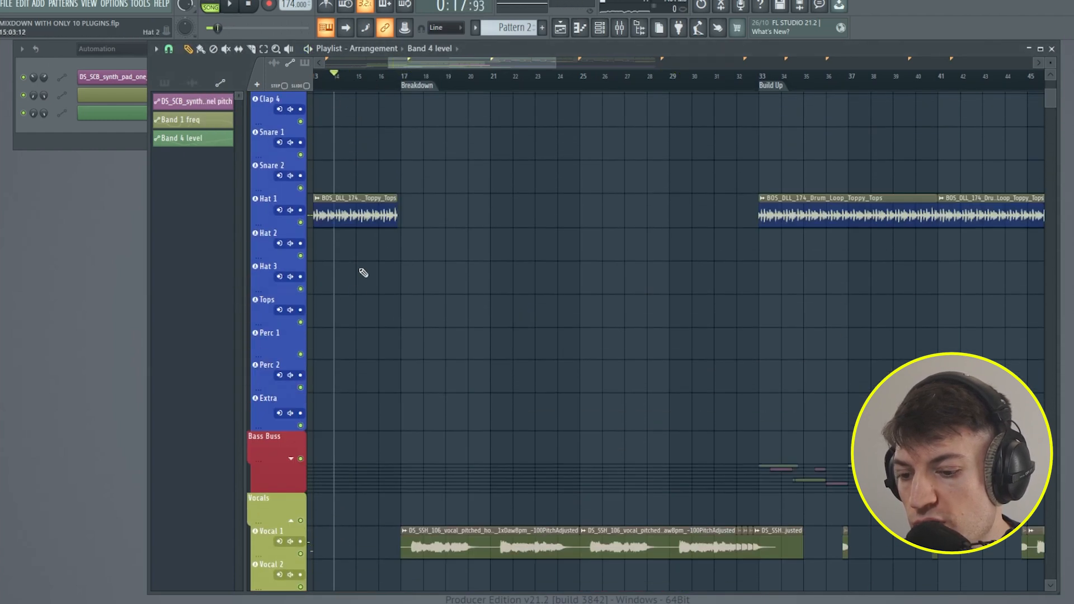
scroll(359, 267, "down", 8)
left_click_drag(355, 83, 499, 94)
left_click(619, 27)
key("space")
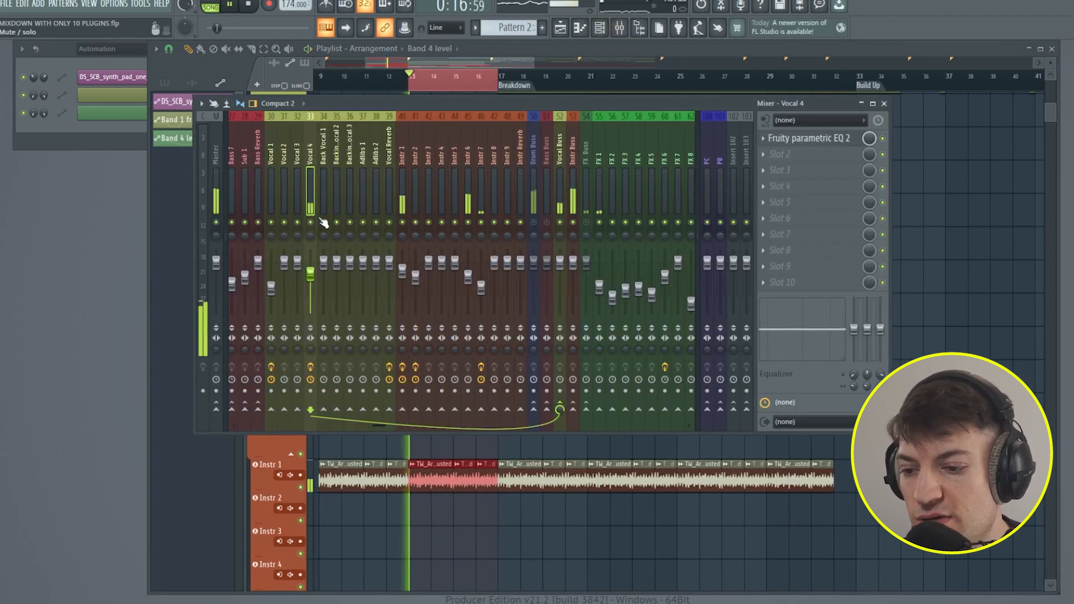
key("space")
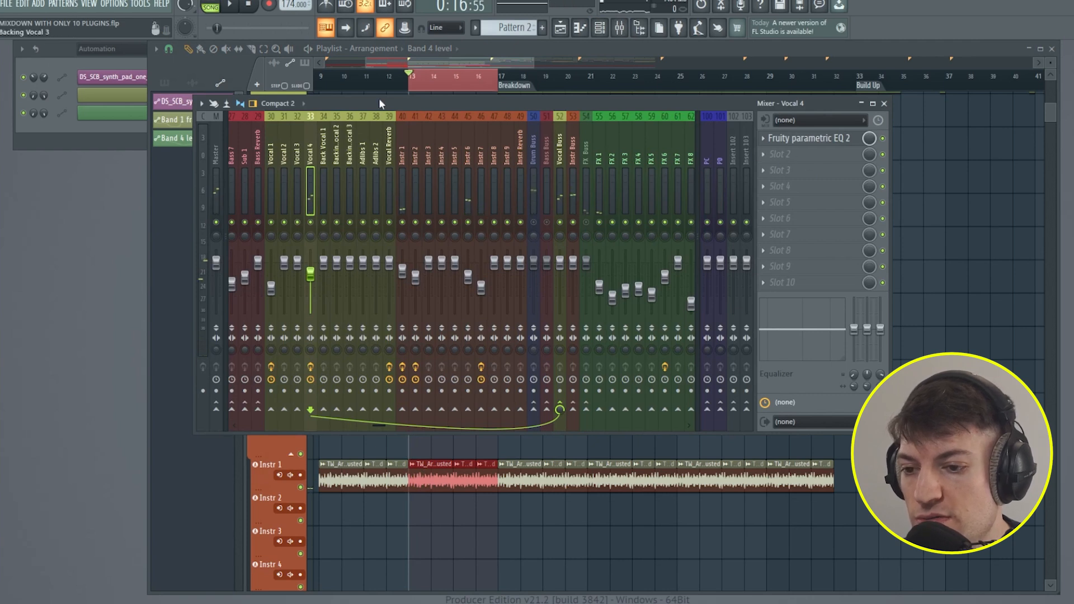
- Set the Vocal 4 mixer volume to 48% and create an automation clip for it
key("F9")
scroll(442, 201, "up", 4)
left_click(625, 32)
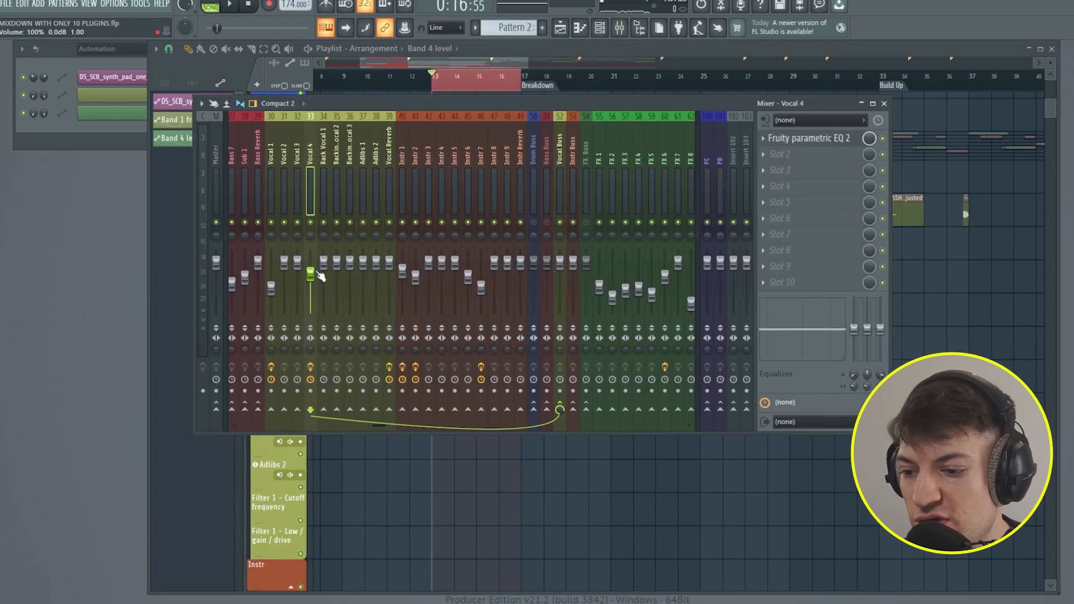
right_click(312, 290)
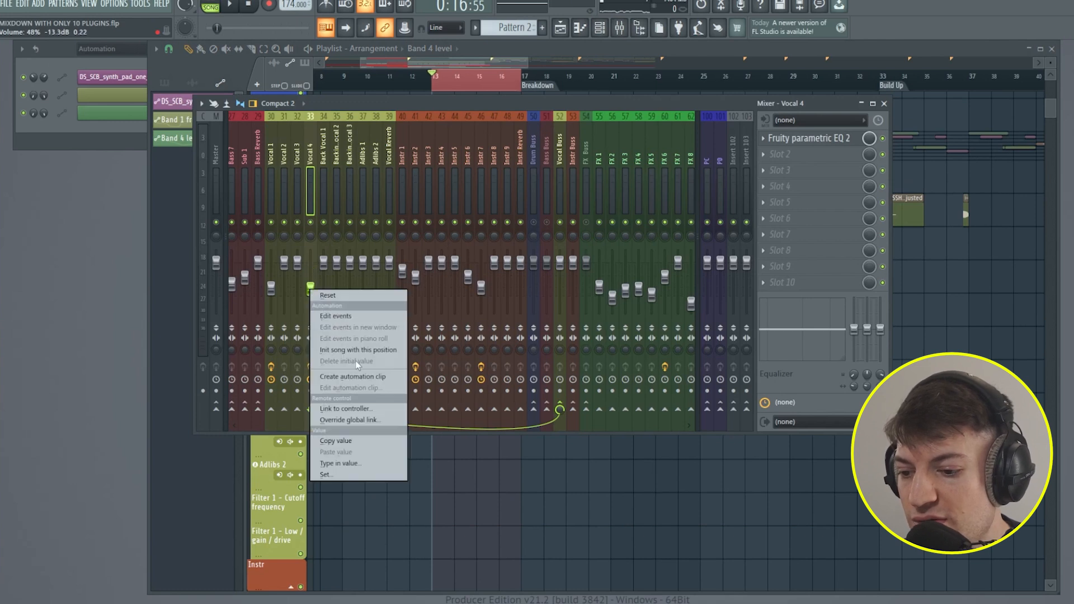
left_click(352, 377)
- Extend the Vocal 4 - Volume clip to bar 28 and shape a rising ramp from bar 13 to 95% at bar 17
left_click(883, 103)
scroll(568, 328, "down", 4)
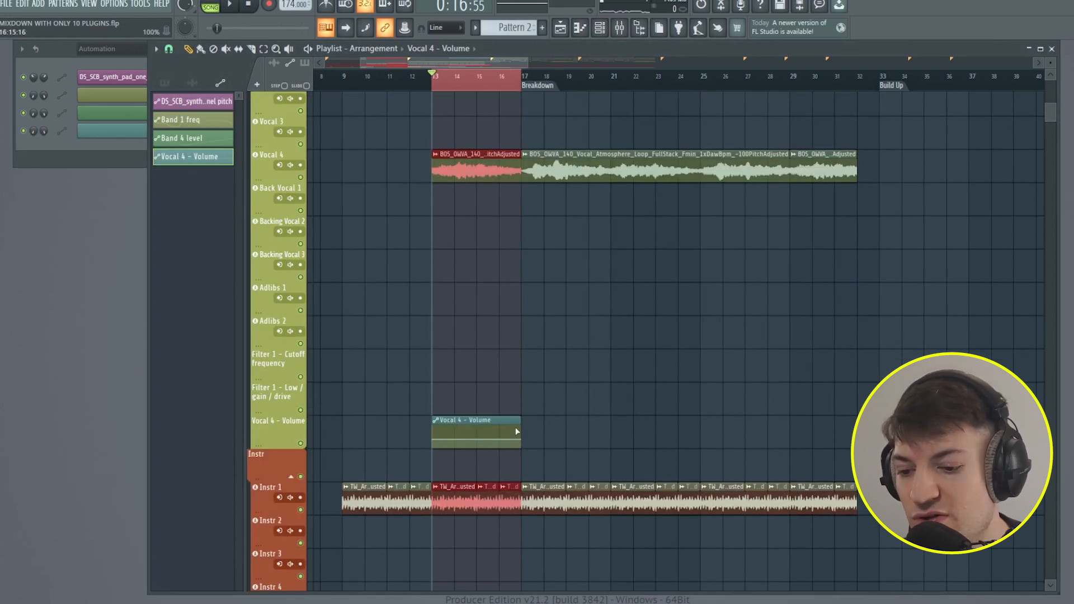
left_click_drag(518, 442, 768, 424)
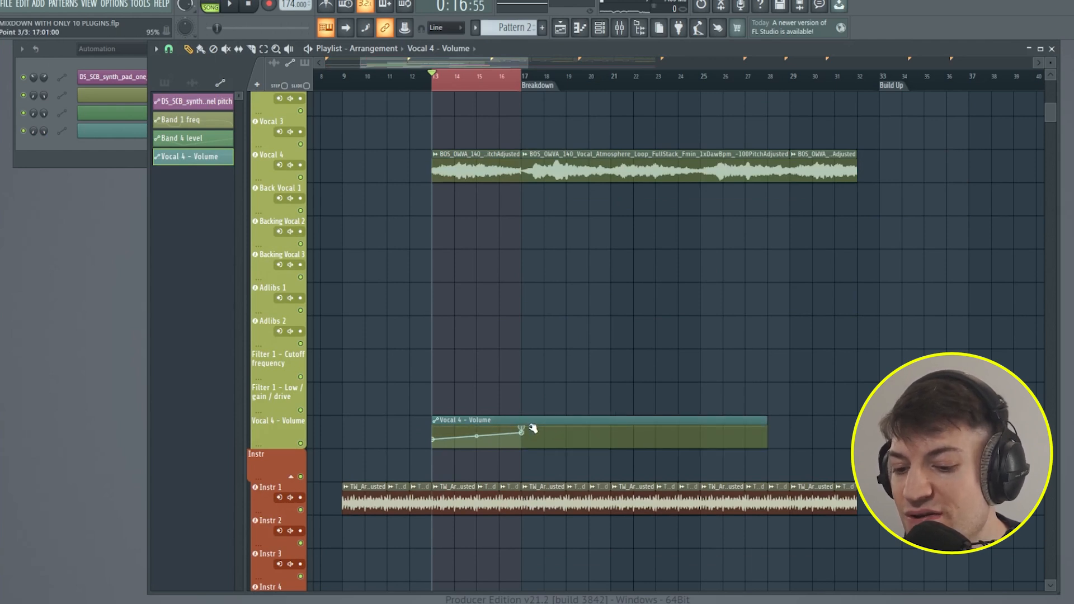
- Play the transition into the Breakdown and examine the track and master levels in the mixer
key("space")
scroll(455, 360, "down", 6)
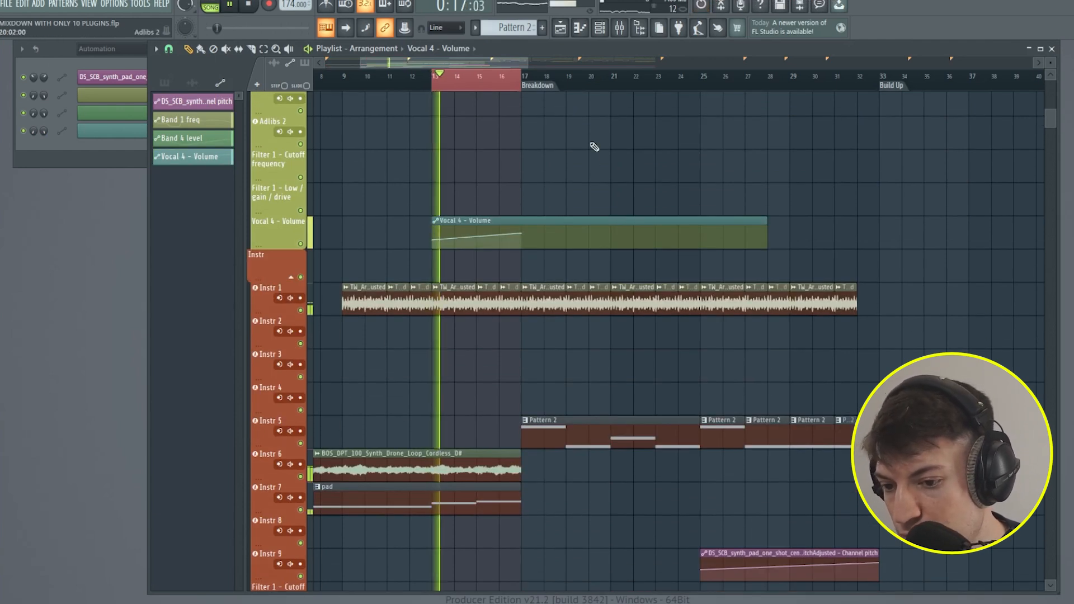
double_click(534, 88)
double_click(483, 86)
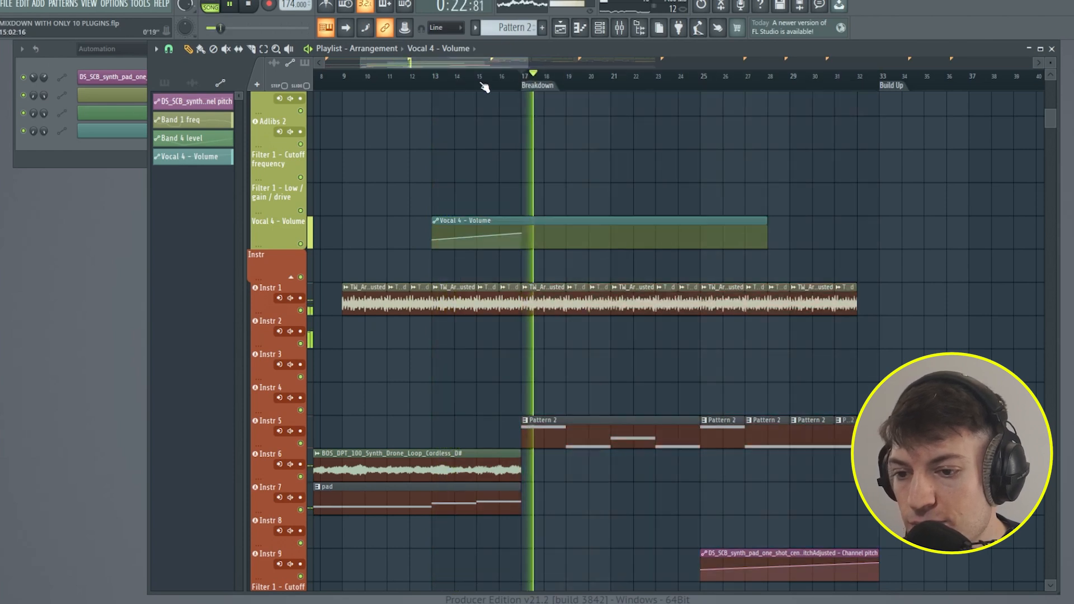
left_click(619, 31)
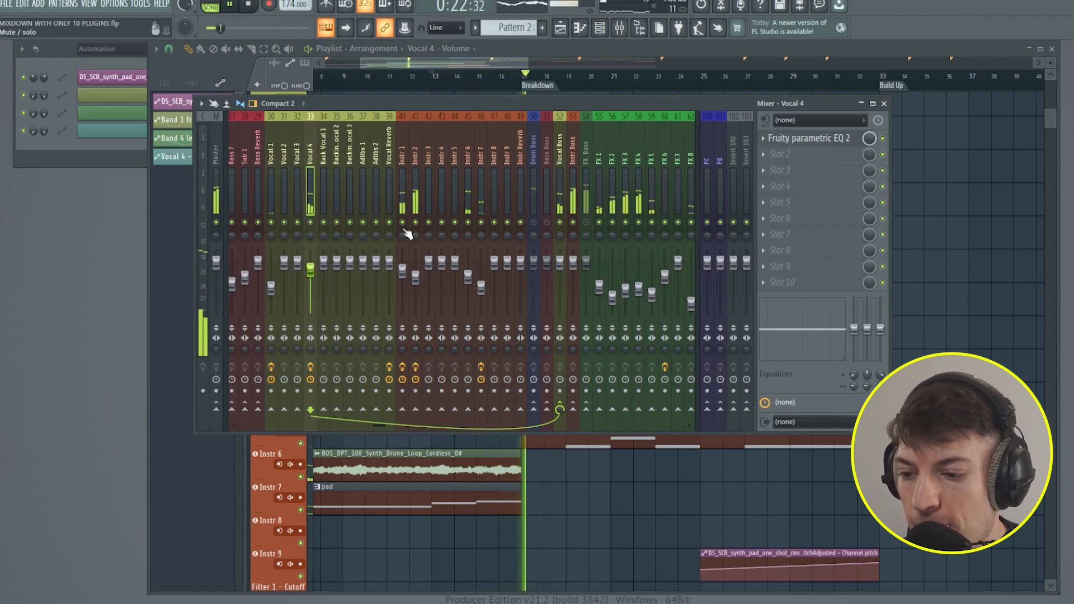
left_click(218, 192)
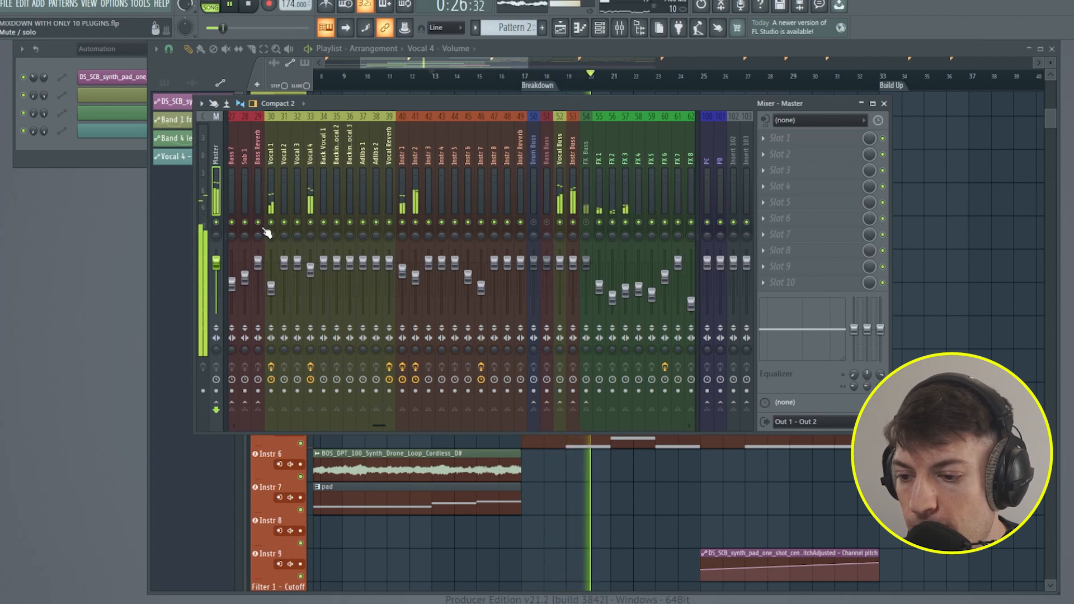
- Load FabFilter Saturn 2 into slot 2 of the Vocal 4 mixer track and raise its Warm Tape drive
left_click(311, 268)
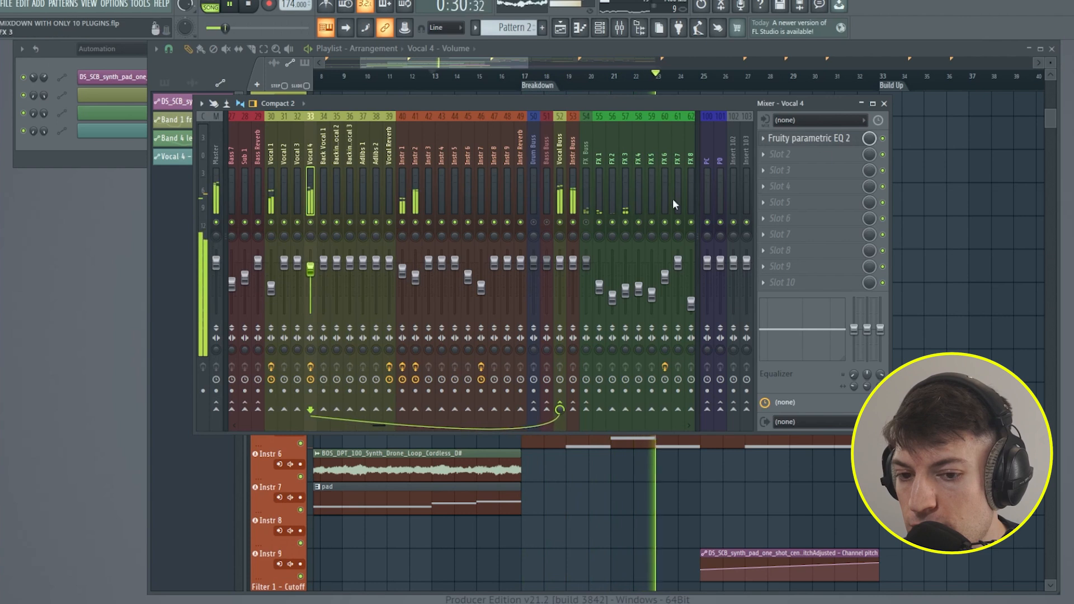
left_click(805, 154)
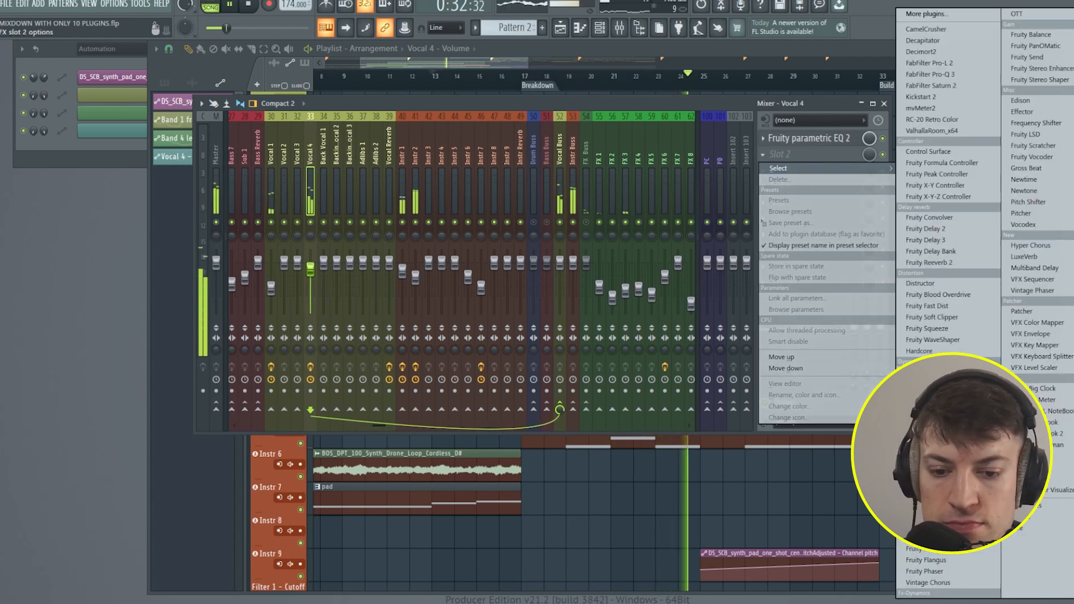
left_click(950, 85)
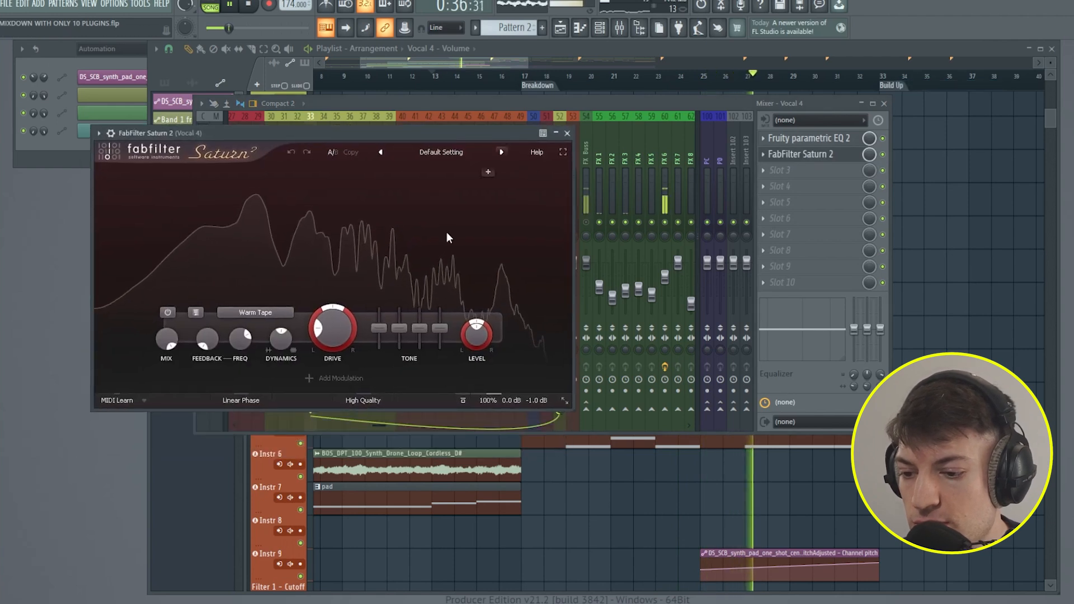
left_click_drag(332, 342, 331, 336)
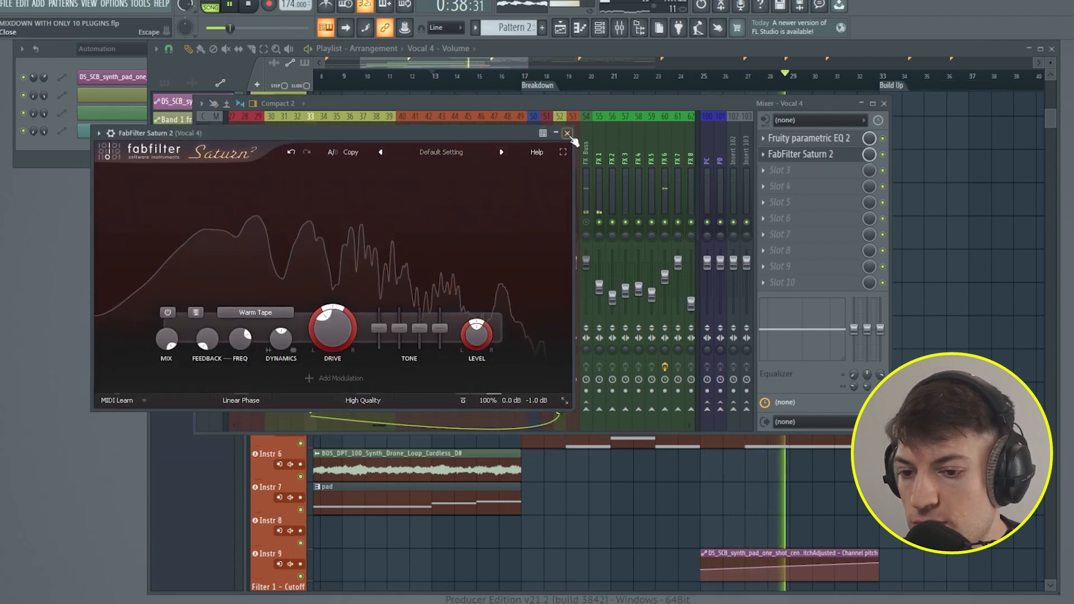
left_click(566, 133)
- Load Soundgoodizer into slot 3 of Vocal 4, choose mode C and adjust its amount while the section plays
left_click(794, 170)
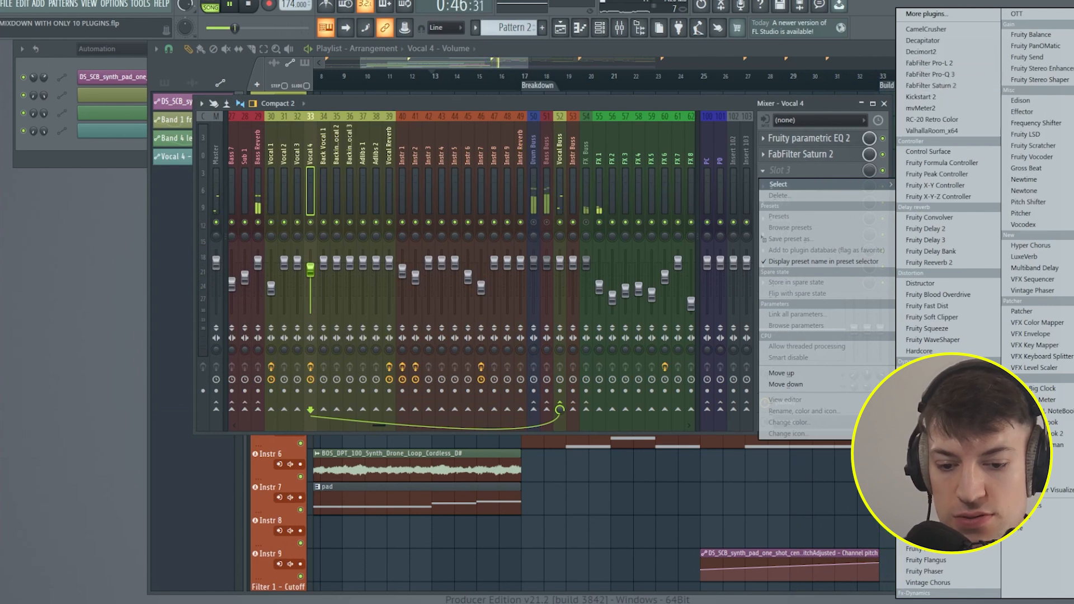
left_click(926, 417)
left_click(171, 356)
key("space")
key("space")
mouse_move(182, 297)
left_mouse_down()
mouse_move(191, 328)
mouse_move(185, 308)
left_mouse_up()
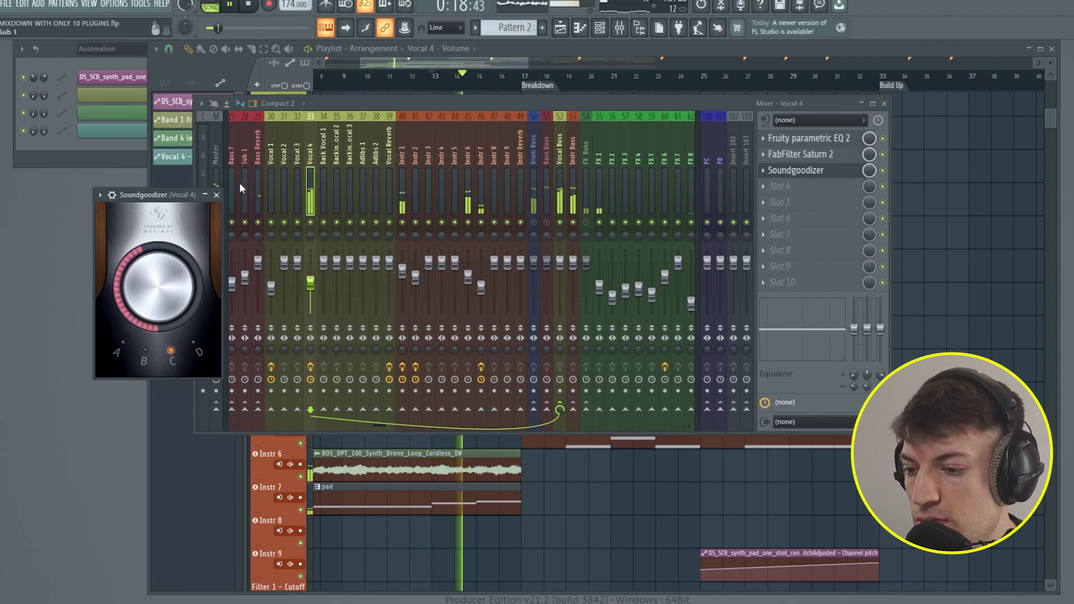
left_click(217, 194)
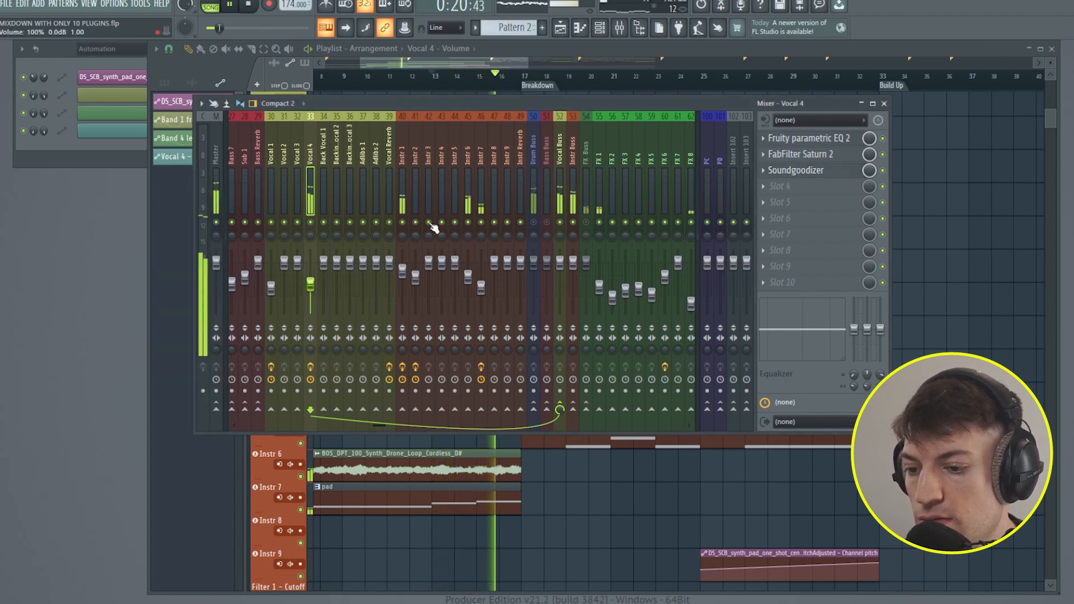
- Enlarge the Vocal 4 - Volume automation track and lower both the start and end points of the ramp before the Breakdown
key("F9")
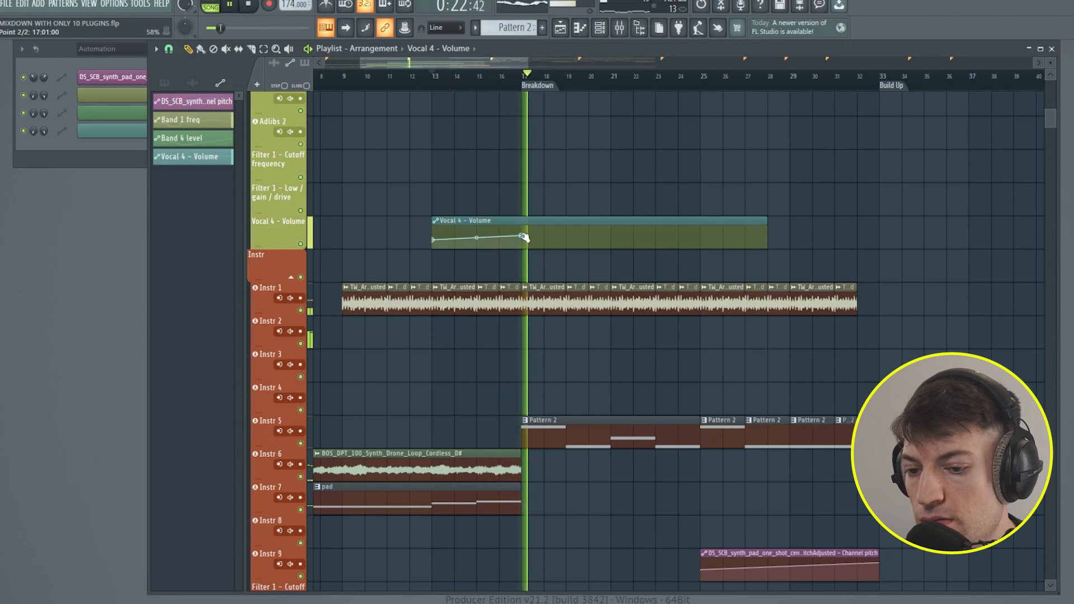
left_click(601, 30)
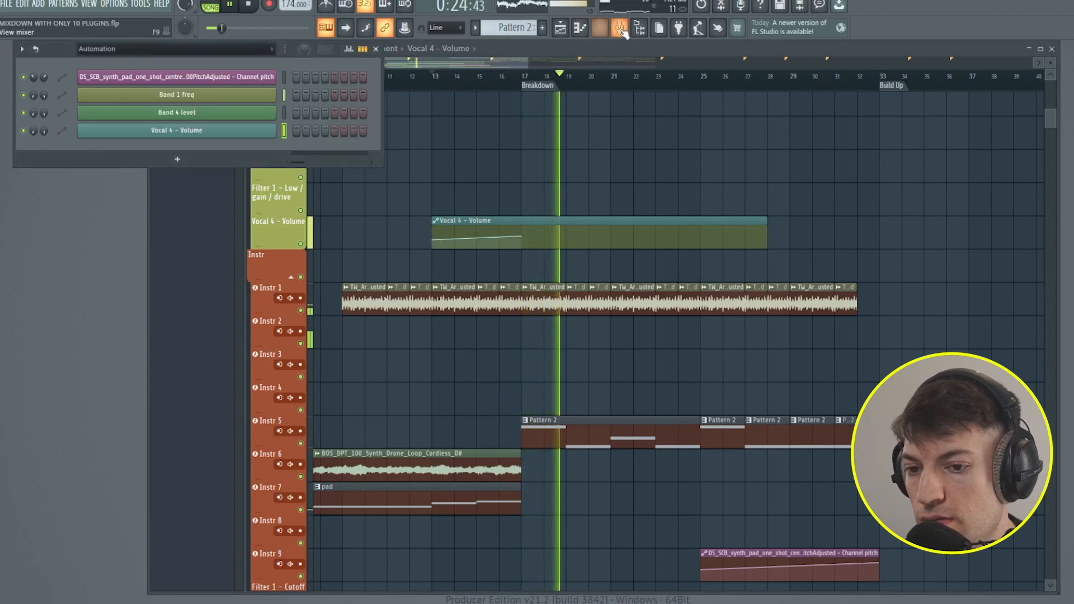
left_click(621, 30)
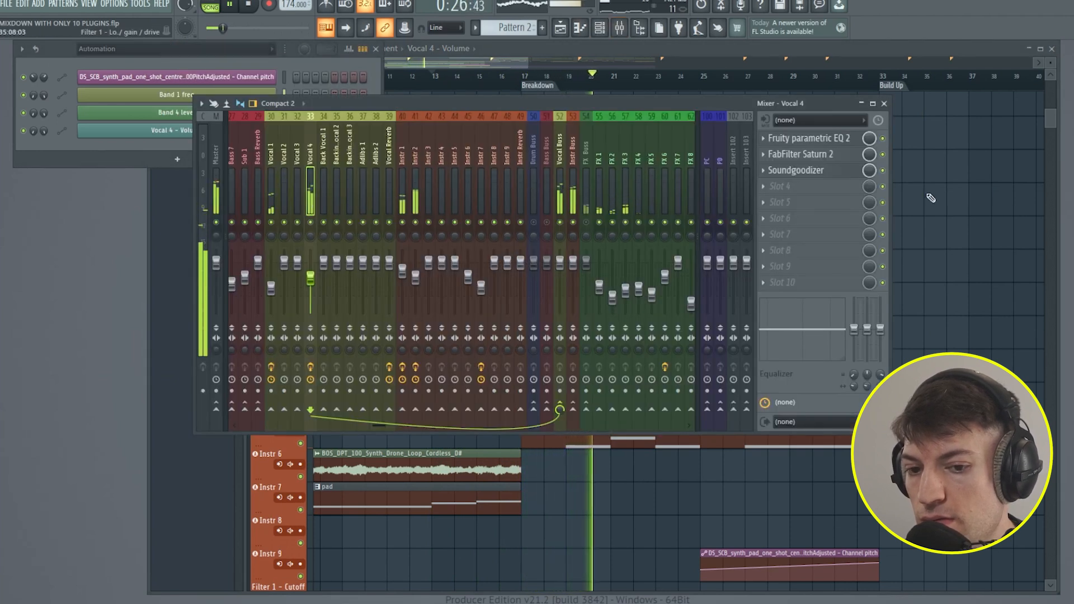
left_click(885, 104)
key("space")
key("space")
left_click(500, 76)
left_click_drag(289, 249, 296, 338)
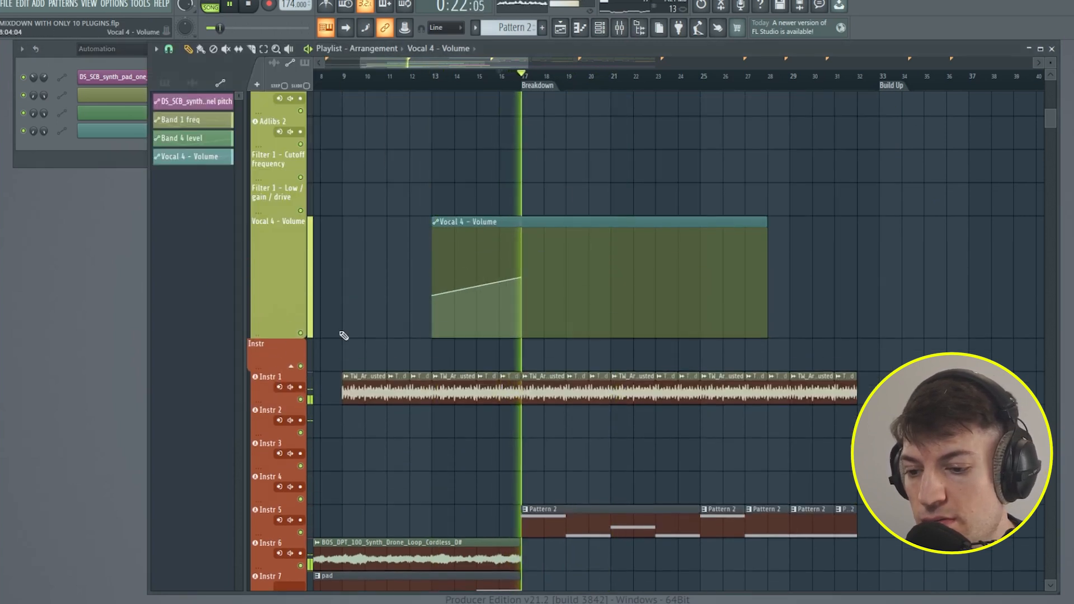
left_click_drag(433, 296, 433, 309)
mouse_move(521, 287)
left_mouse_down()
mouse_move(527, 330)
mouse_move(522, 297)
left_mouse_up()
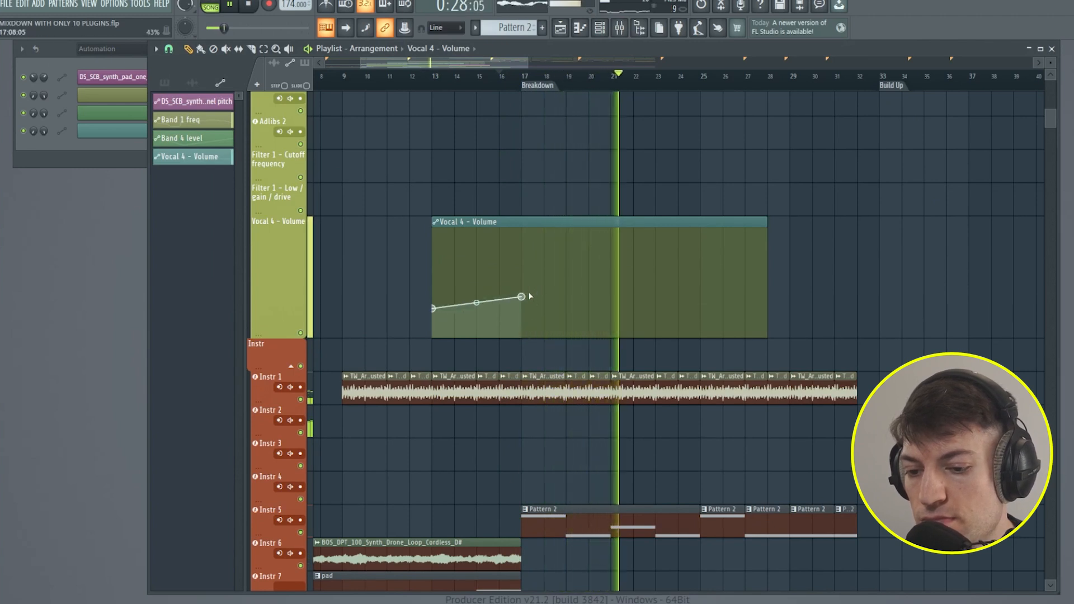
- Examine the master level and the second Fruity parametric EQ 2 on Instr 1 during Breakdown playback
left_click(619, 28)
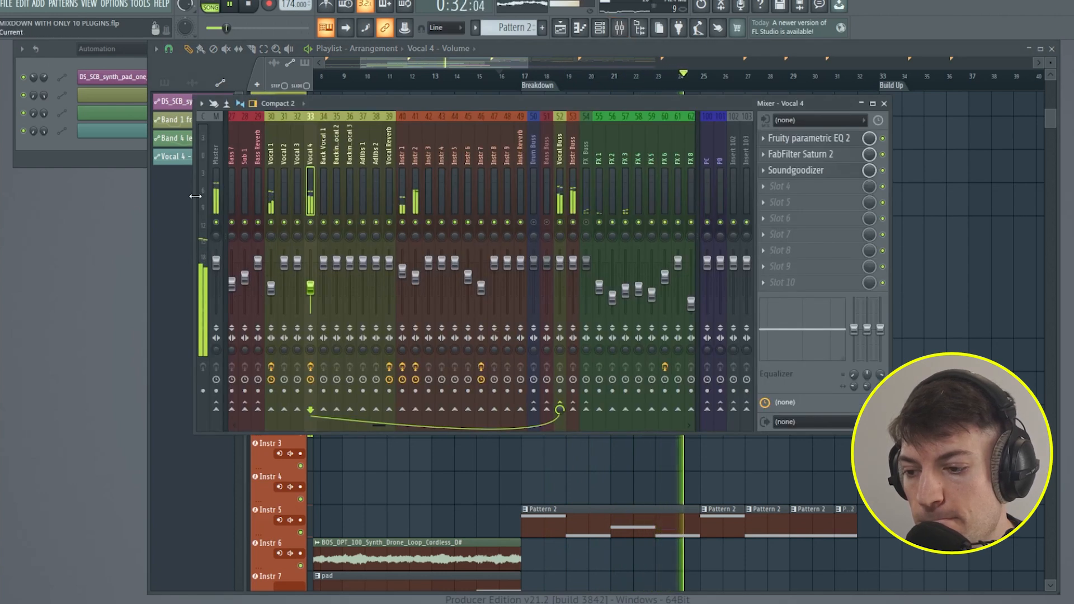
left_click(217, 193)
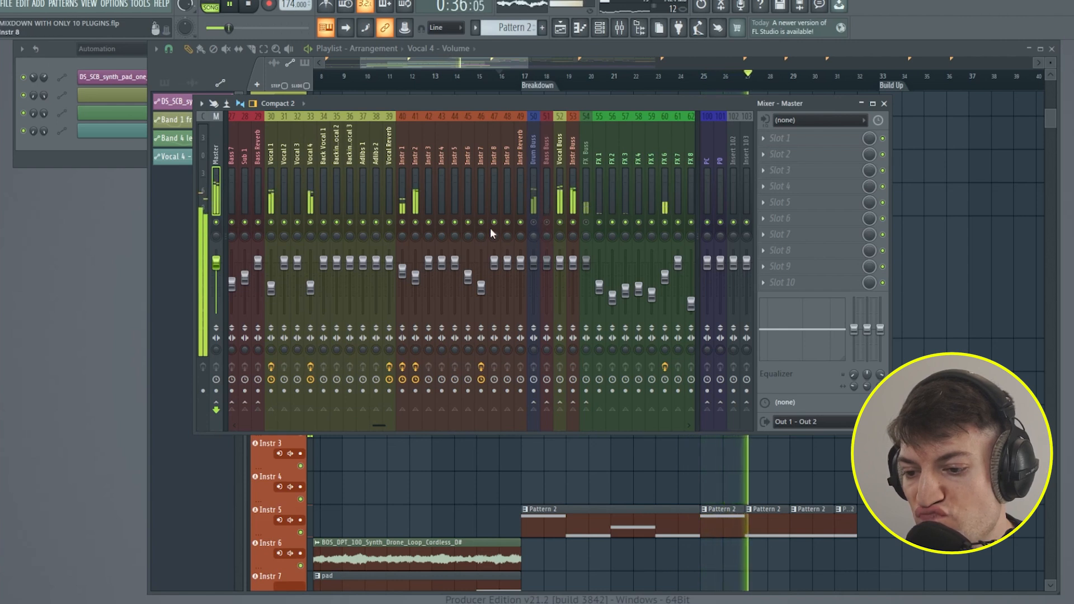
left_click(408, 213)
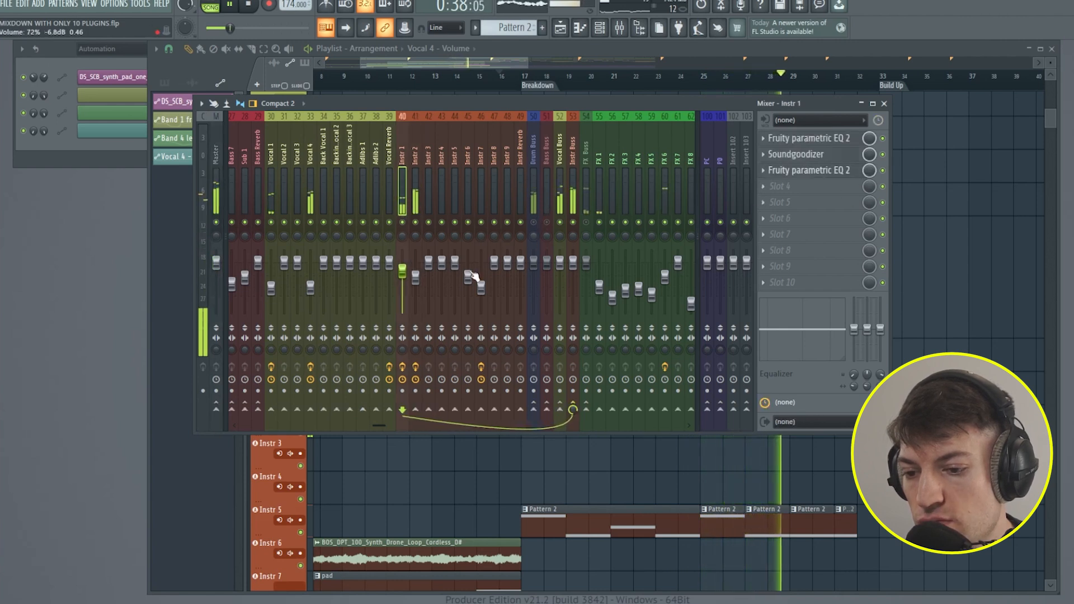
left_click(849, 173)
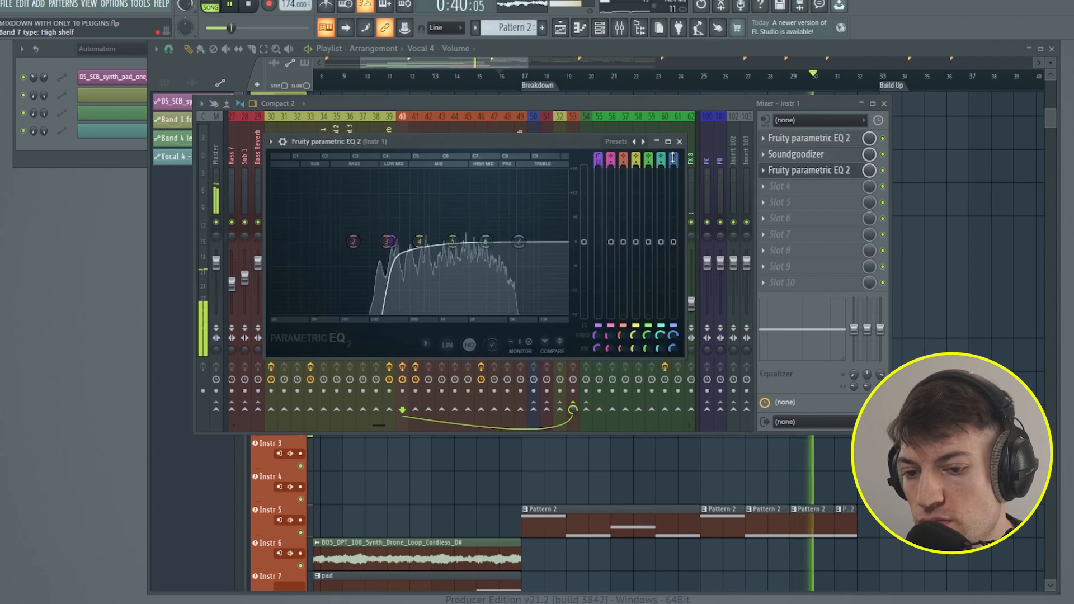
left_click(680, 142)
- Check the Intro with the mixer open, and further lower the Vocal 4 - Volume points at bars 13 and 17
left_click_drag(498, 86, 44, 94)
left_click(622, 30)
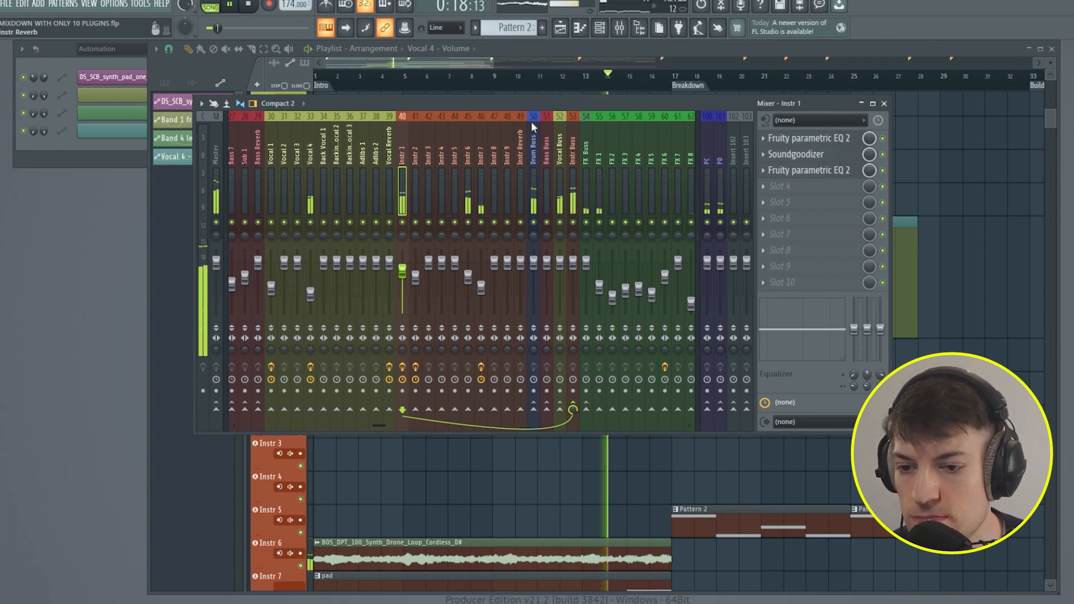
left_click(485, 66)
left_click_drag(583, 308, 583, 318)
left_click_drag(483, 63, 534, 62)
left_click_drag(449, 294, 454, 312)
- Play from just before the Breakdown and examine the instrument, FX and vocal clips in the playlist
left_click(440, 85)
scroll(482, 237, "down", 10)
scroll(485, 247, "up", 4)
scroll(487, 254, "up", 5)
scroll(478, 259, "down", 14)
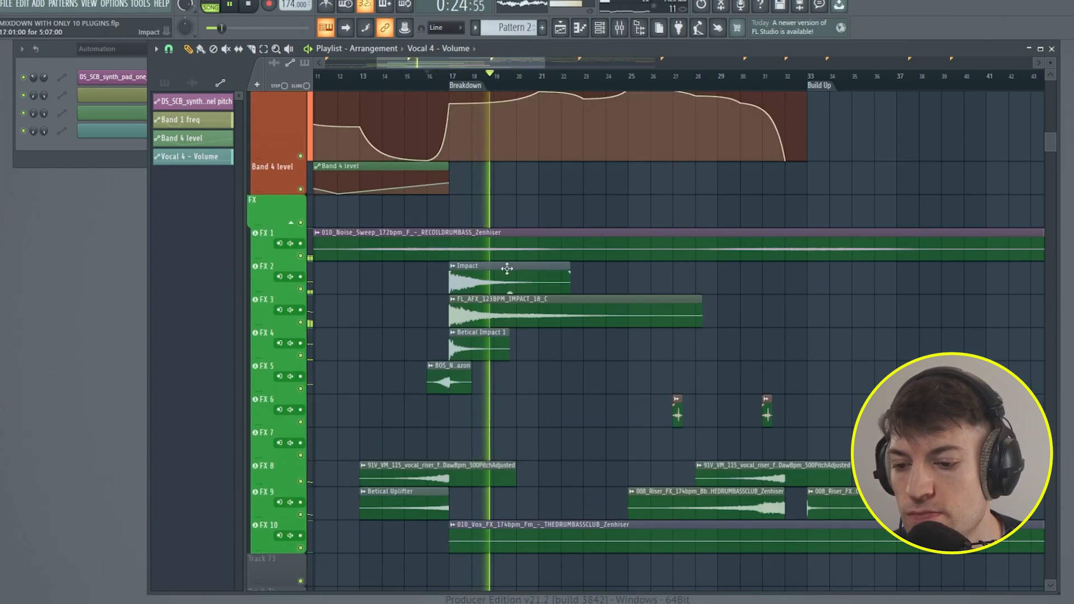
scroll(488, 222, "up", 8)
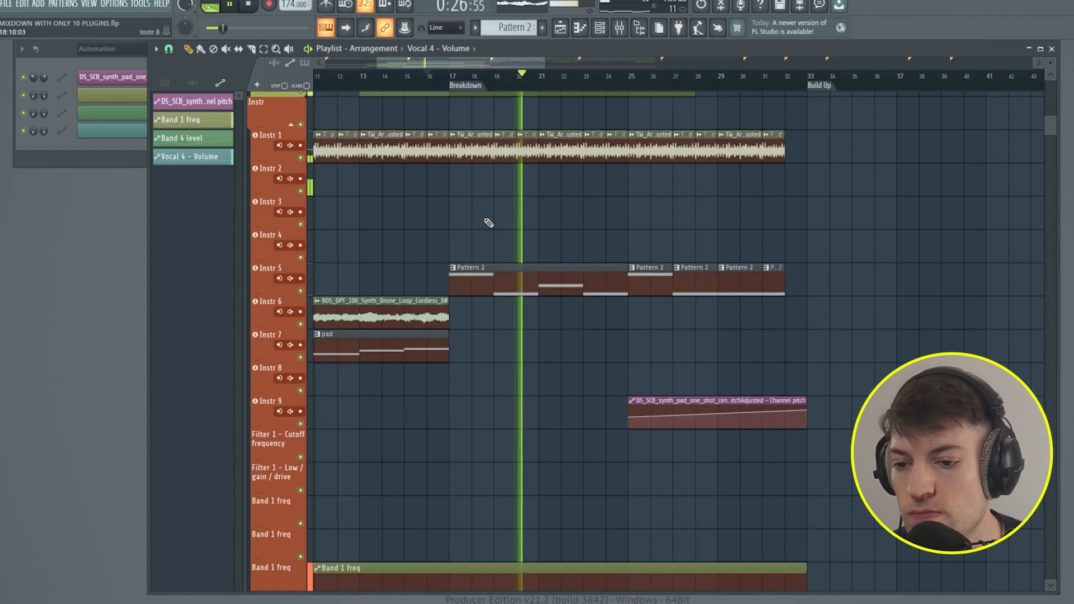
scroll(362, 242, "up", 12)
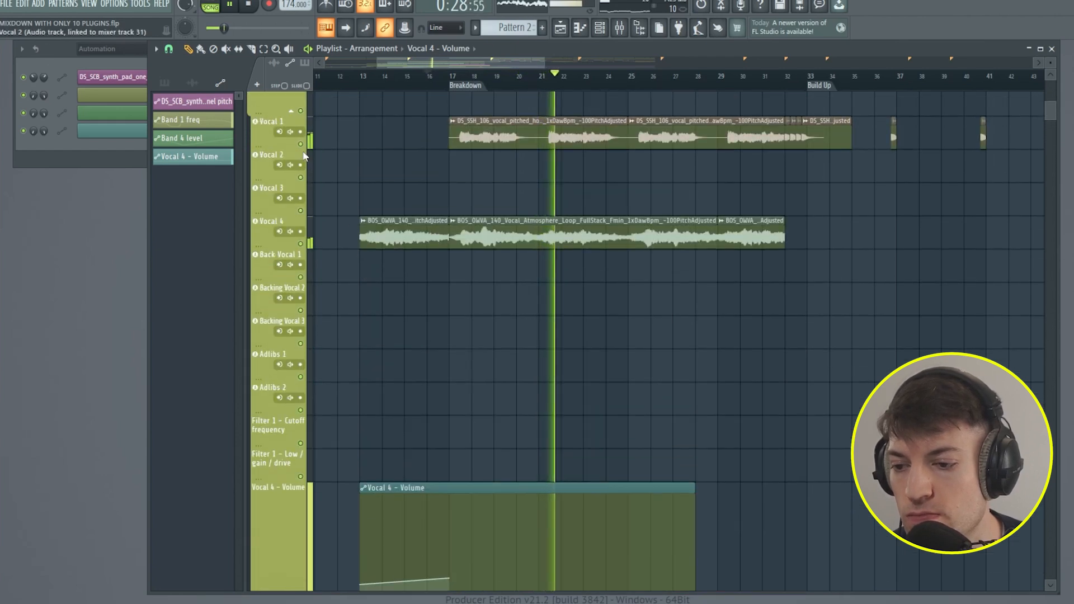
- Mute the Vocal 1 playlist track and replay the lead-in to the Breakdown without it
left_click(301, 144)
left_click(402, 88)
scroll(441, 90, "up", 2)
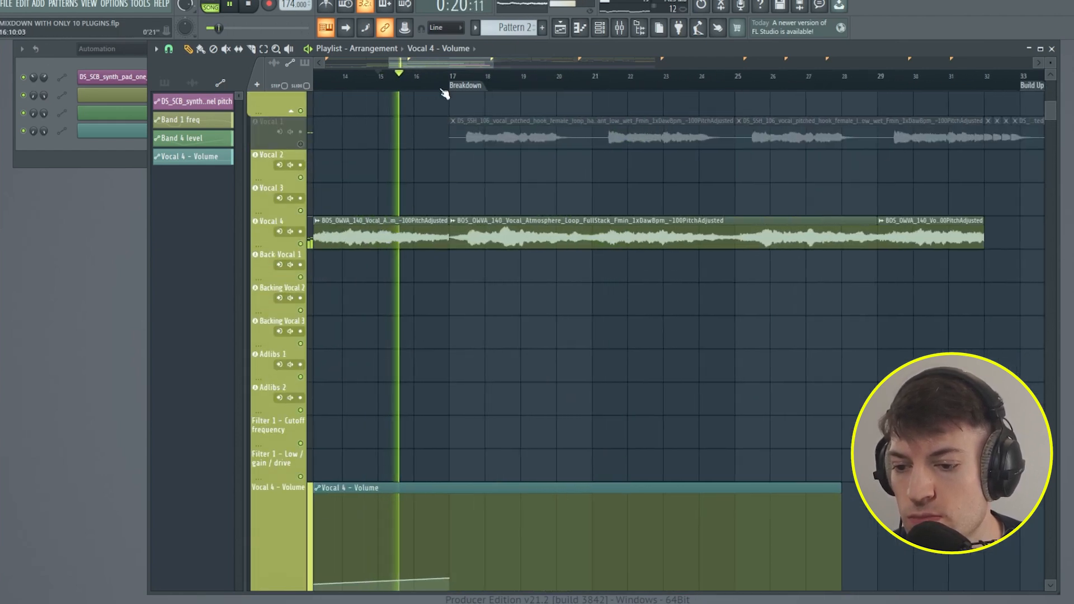
scroll(372, 324, "down", 12)
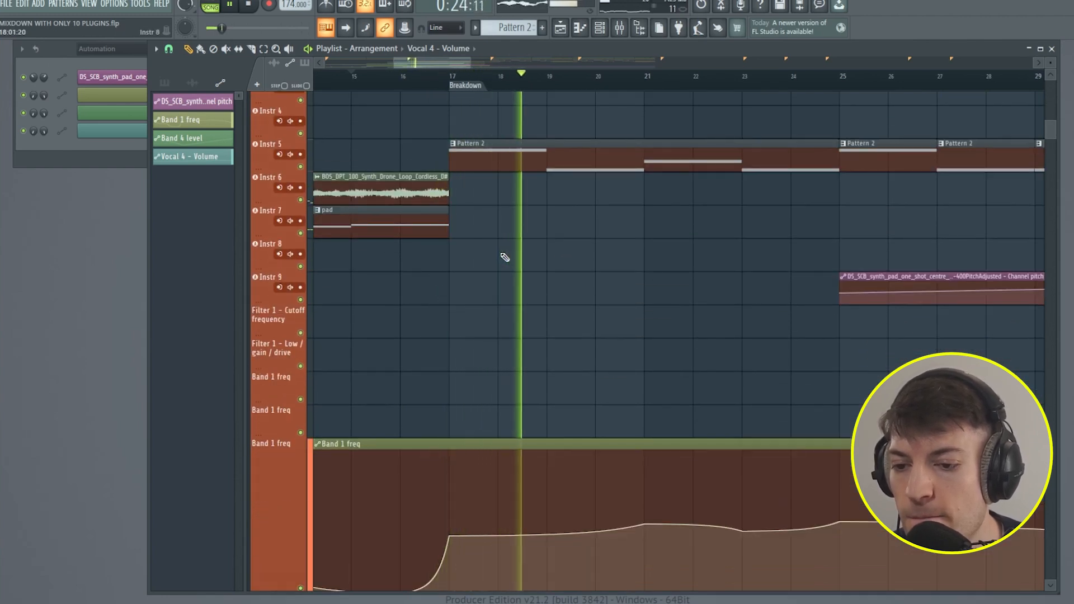
- Boost band 6 of the Vocal 4 Fruity parametric EQ 2 by about 3.5 dB around 4 kHz
key("F9")
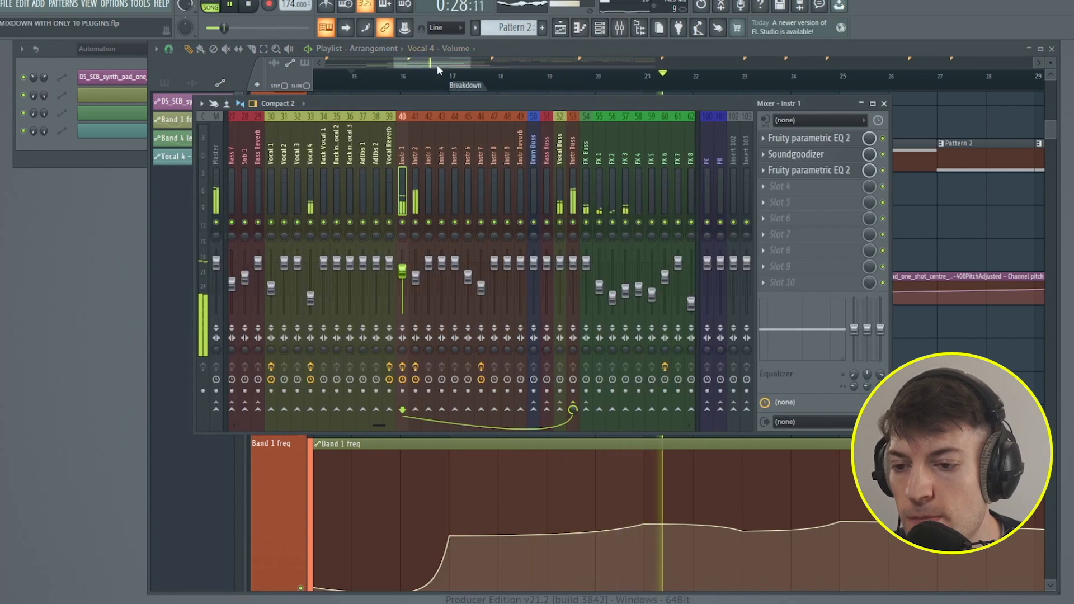
left_click(318, 221)
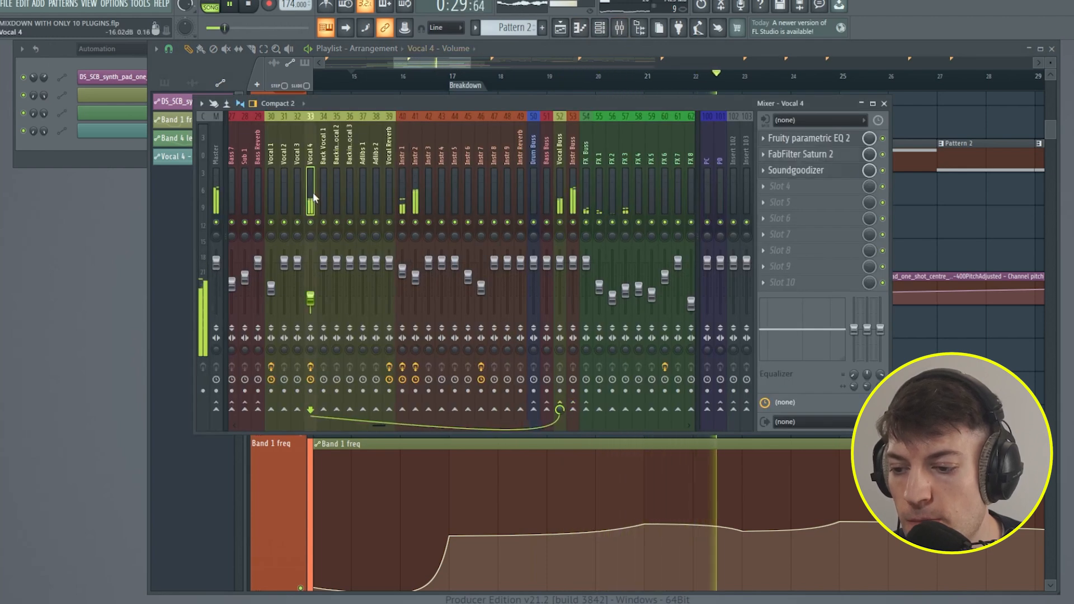
left_click(808, 138)
mouse_move(470, 264)
left_mouse_down()
mouse_move(481, 235)
mouse_move(491, 240)
mouse_move(483, 250)
left_mouse_up()
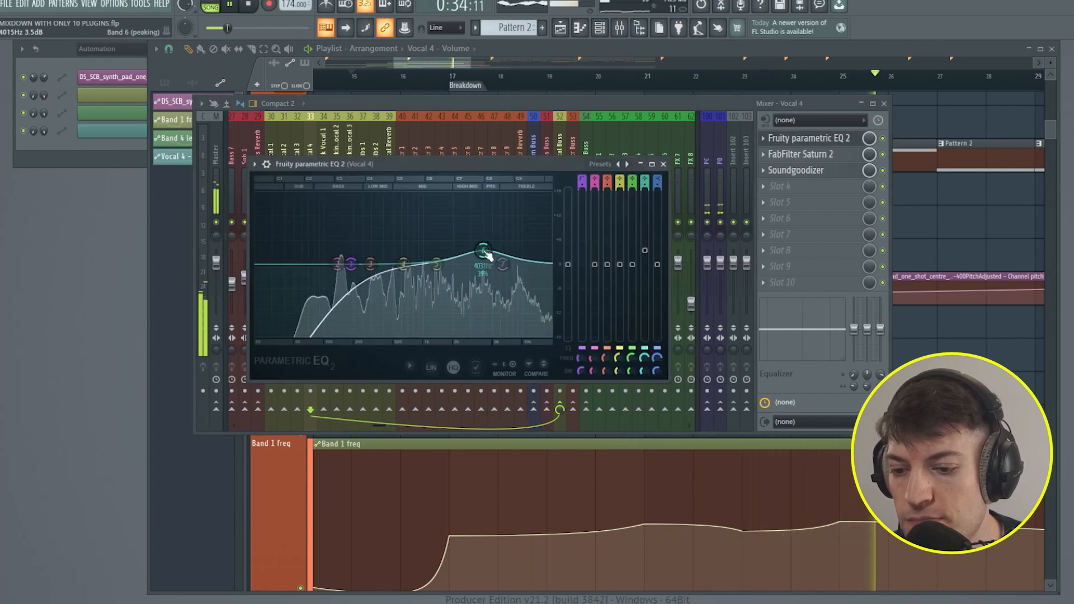
key("F9")
left_click(663, 164)
- Unmute the Vocal 1 playlist track
scroll(432, 304, "up", 15)
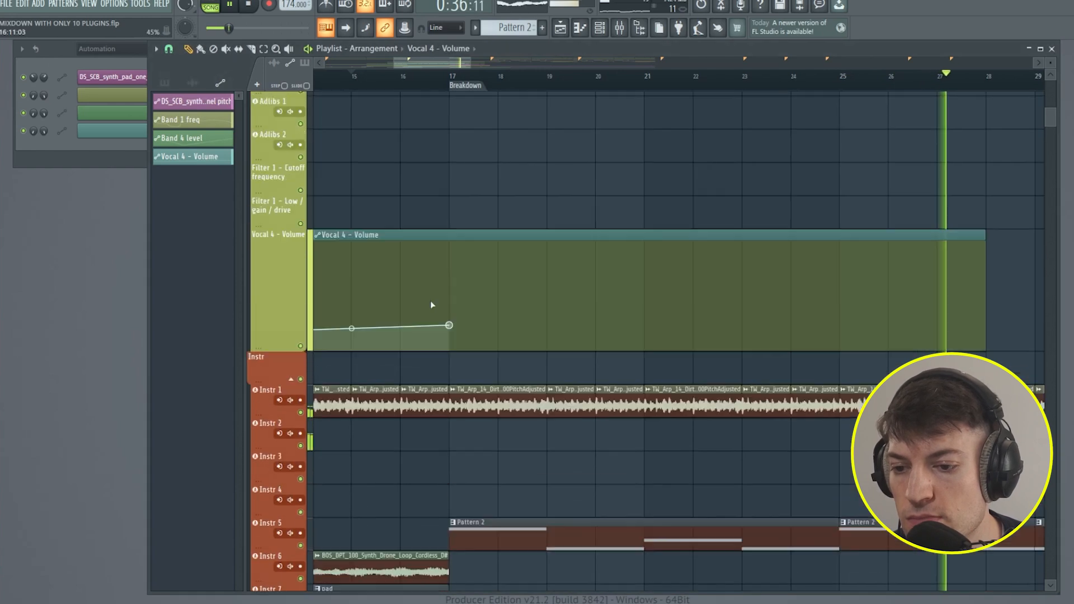
left_click(301, 310)
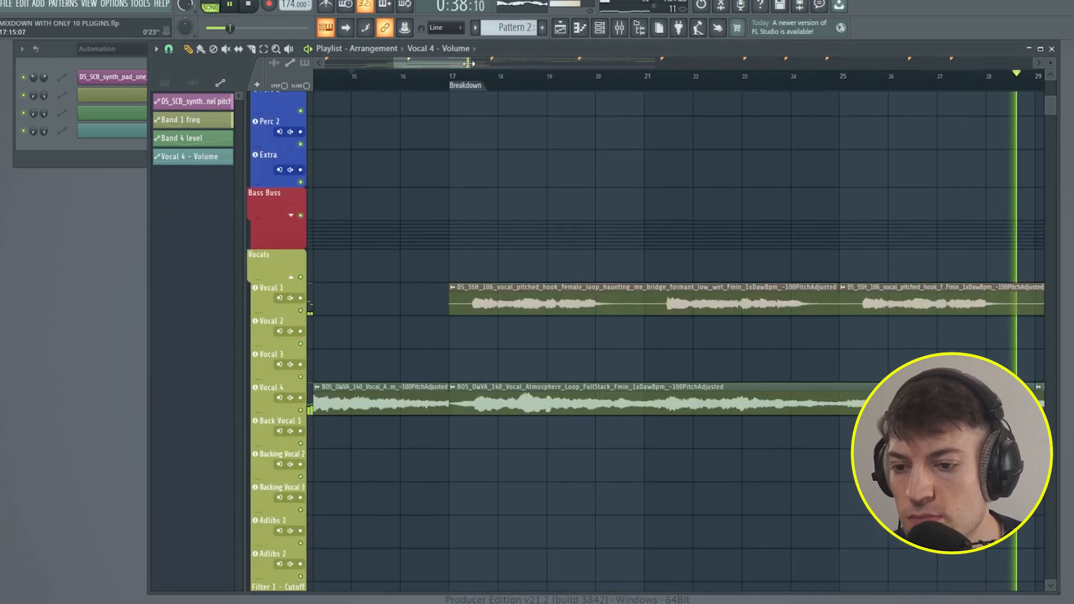
- Play the end of the Breakdown and the transition into the Build Up, examining the vocal clips and the Vocal 1 mixer levels
left_click_drag(471, 63, 595, 63)
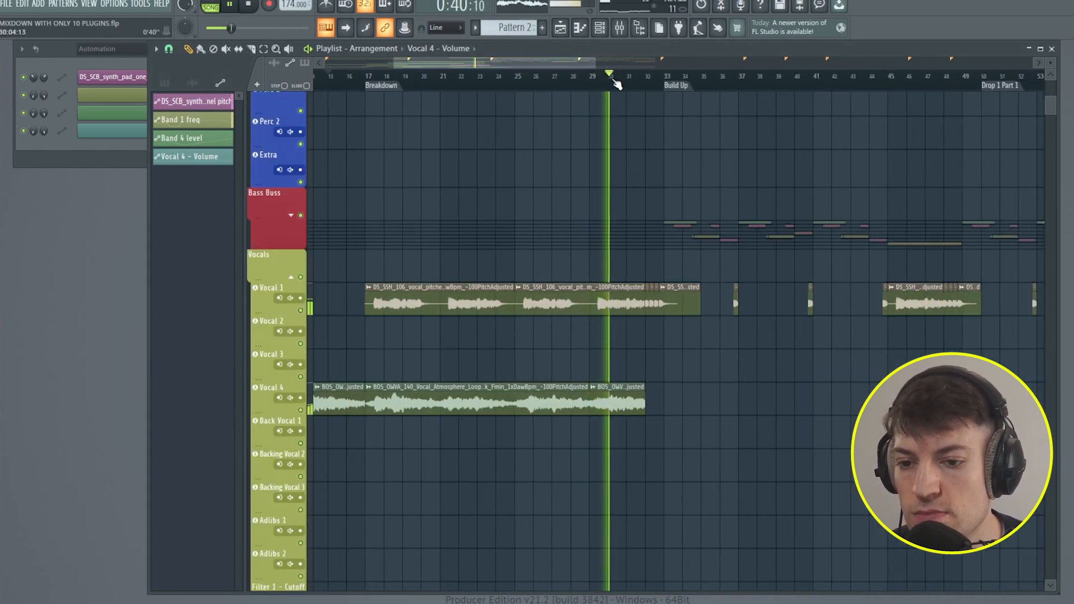
scroll(614, 79, "down", 2)
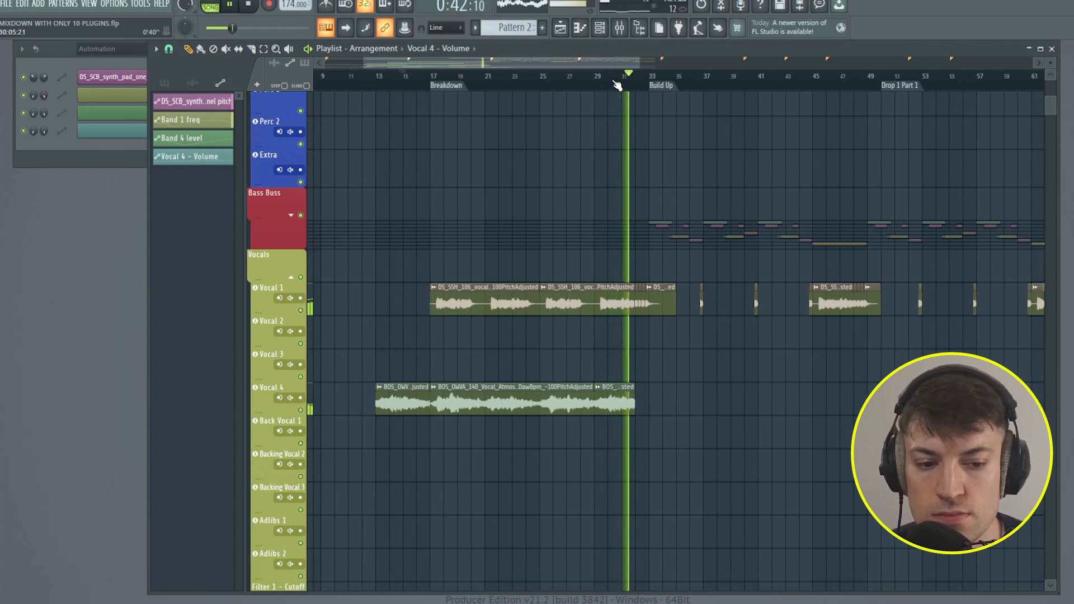
key("F9")
left_click(271, 215)
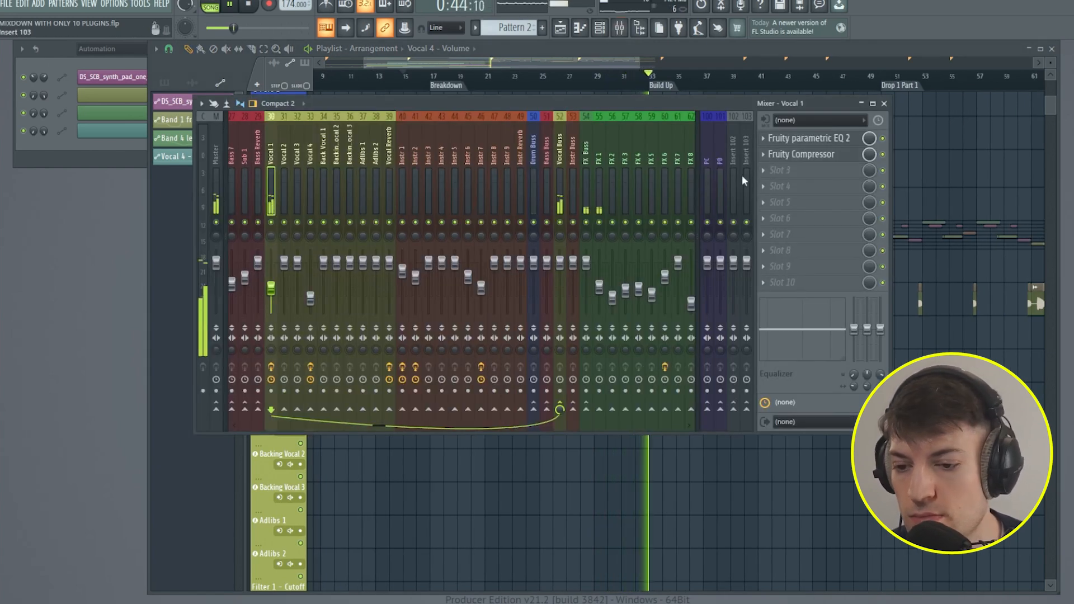
left_click(884, 104)
scroll(630, 82, "up", 3)
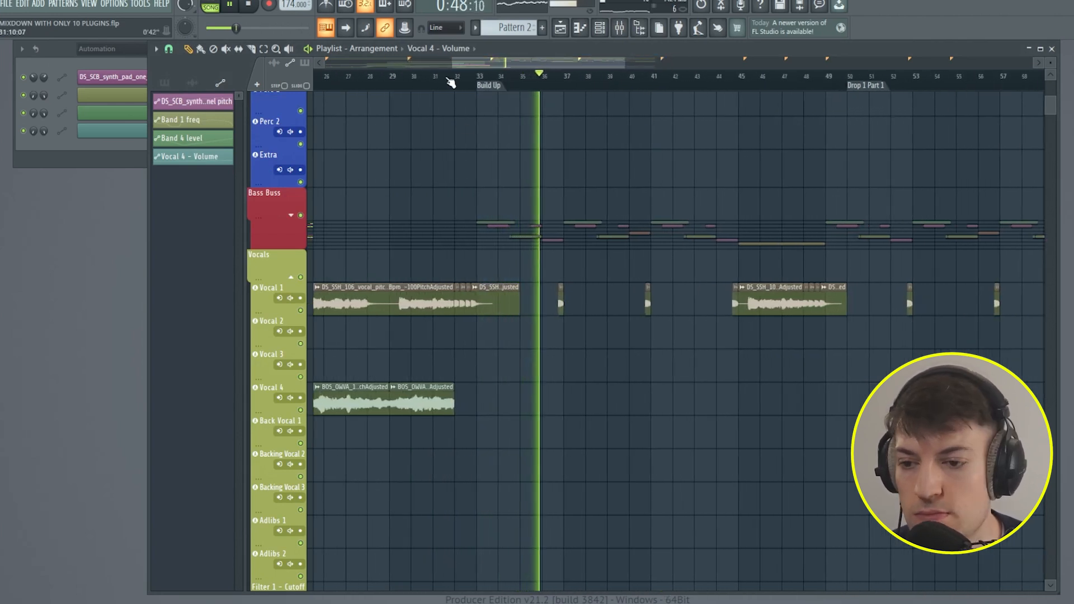
key("space")
scroll(509, 84, "up", 3)
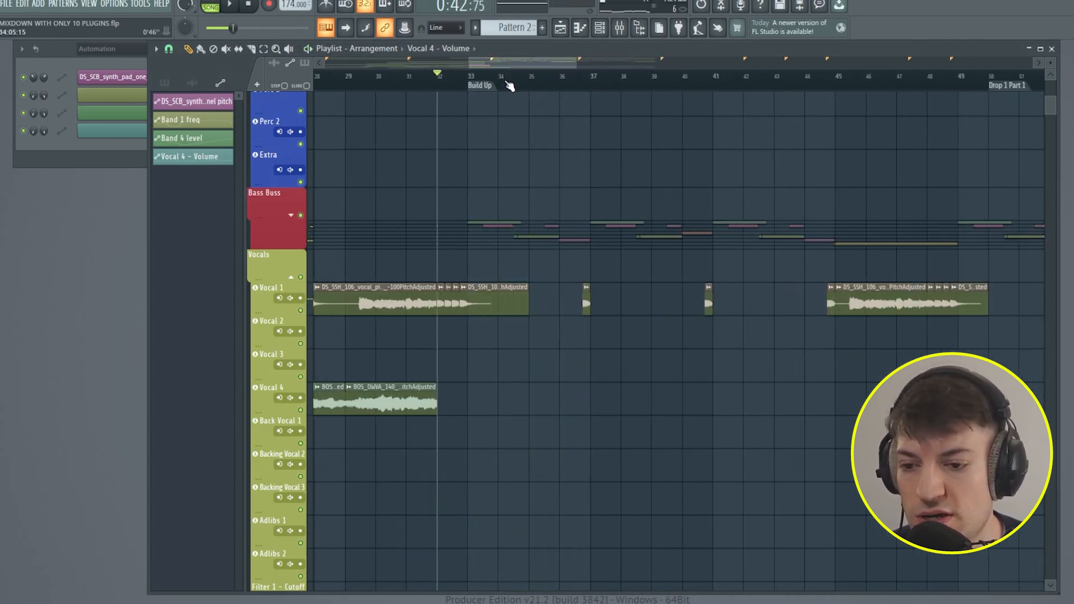
scroll(615, 162, "down", 3)
key("space")
scroll(572, 230, "up", 3)
left_click(378, 75)
- Insert FabFilter Saturn 2 in the first effect slot of the Drum Buss mixer track
key("F9")
left_click(199, 202)
left_click(216, 199)
key("space")
left_click_drag(240, 197, 411, 199)
left_click(790, 139)
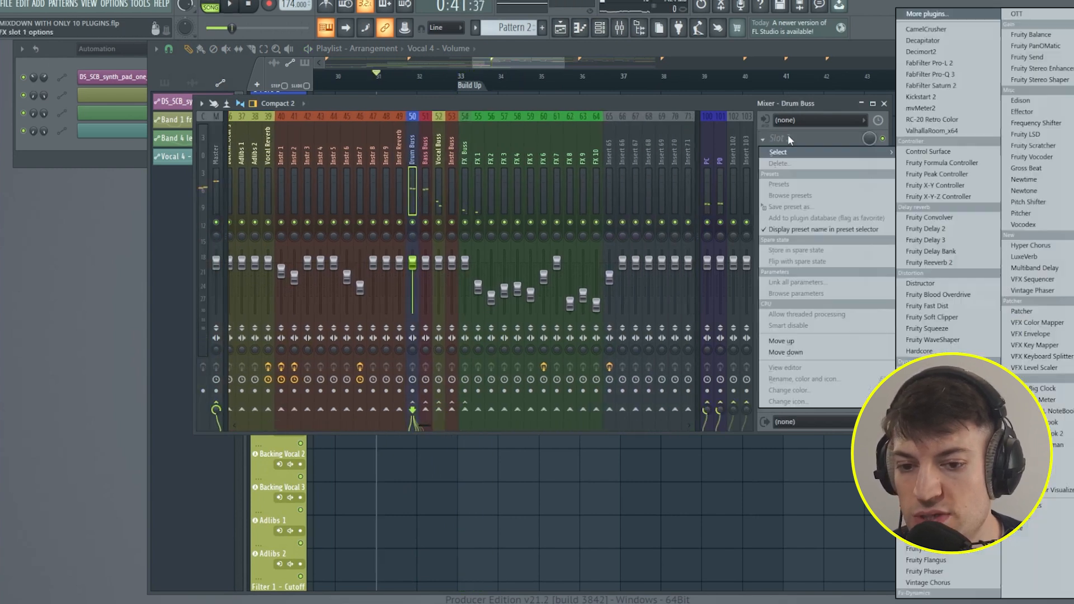
left_click(960, 88)
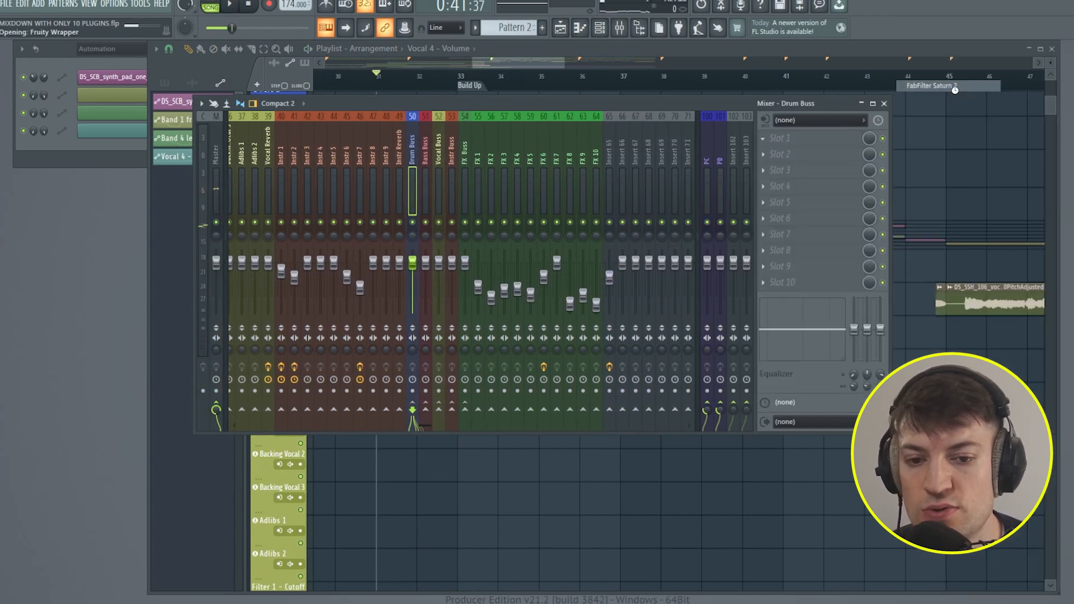
- Set the Drum Buss Saturn 2 Warm Tape drive to about 31% during playback and close the plugin
key("space")
left_click_drag(429, 357, 448, 331)
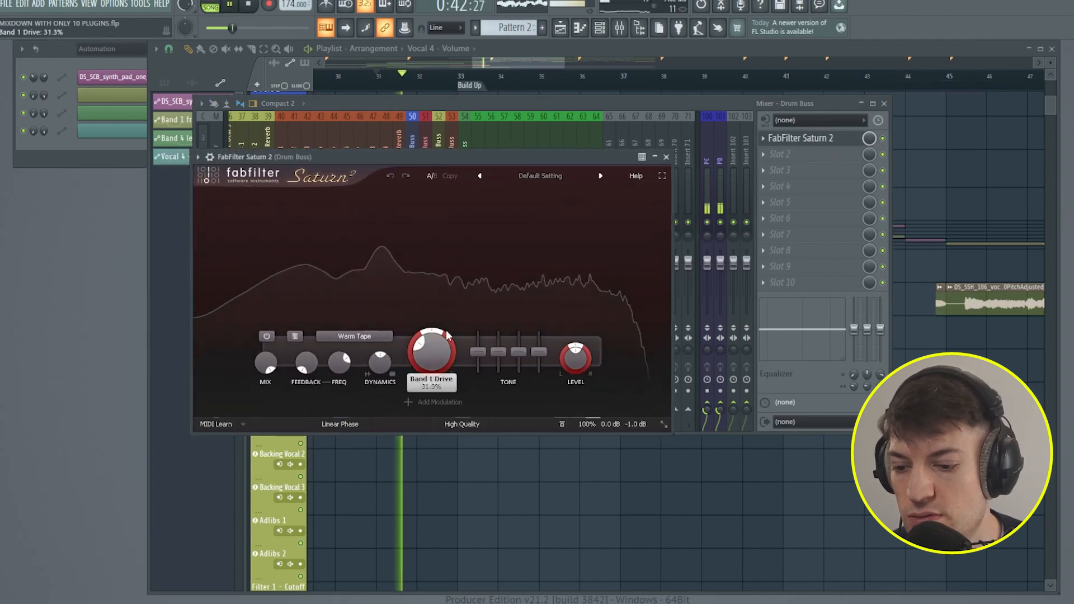
left_click(666, 158)
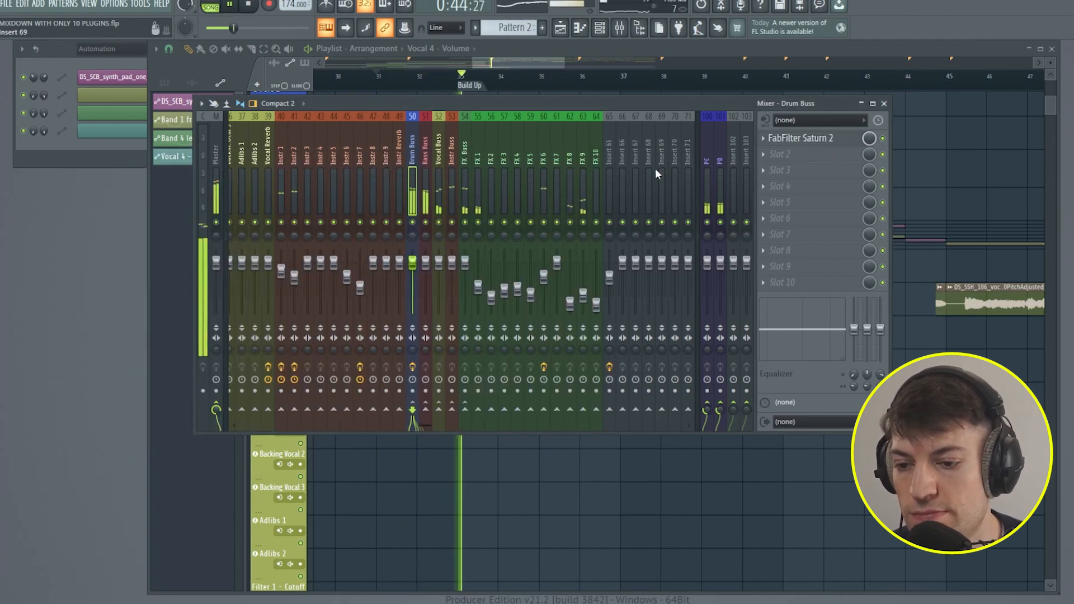
- Insert Fruity Compressor in the first effect slot of the PC mixer track and restart playback
key("space")
left_click(706, 176)
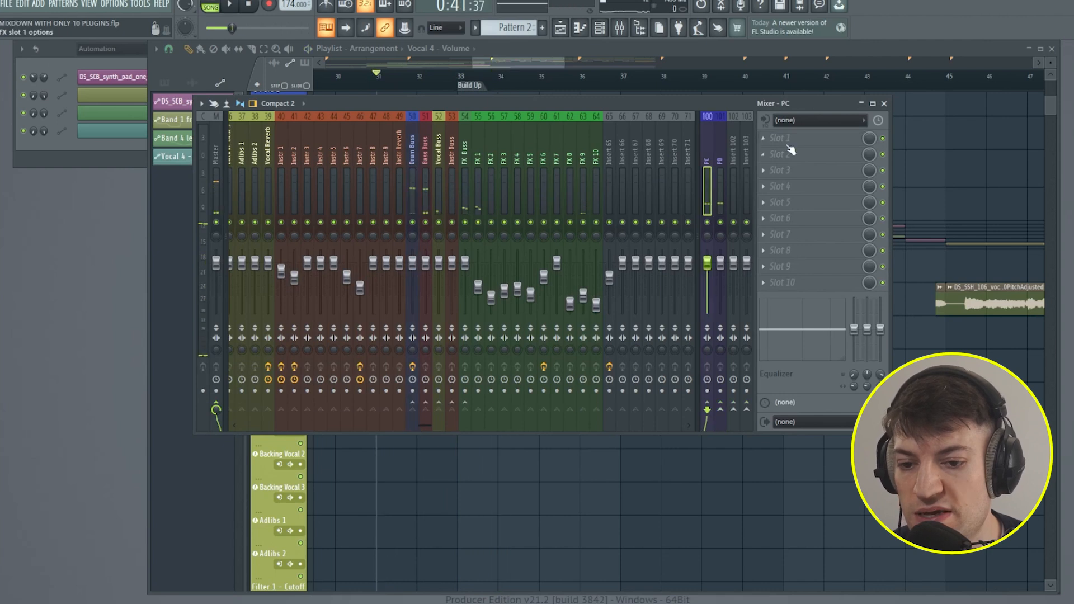
left_click(793, 138)
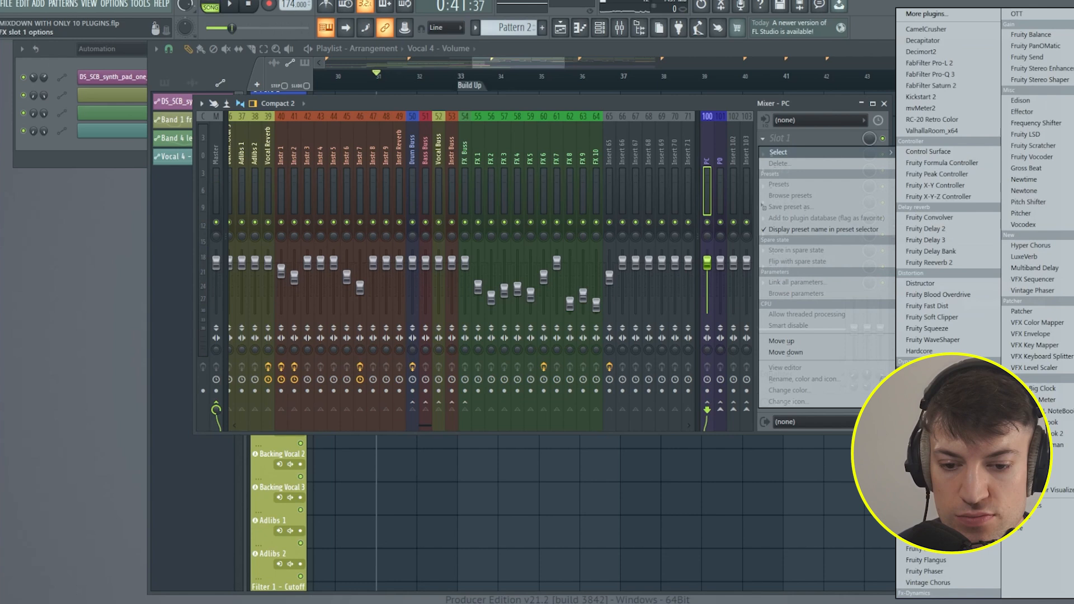
left_click(932, 372)
key("space")
- Audition presets on the PC track's Fruity Compressor, settle on Leveler 1, and close the plugin
left_click(276, 132)
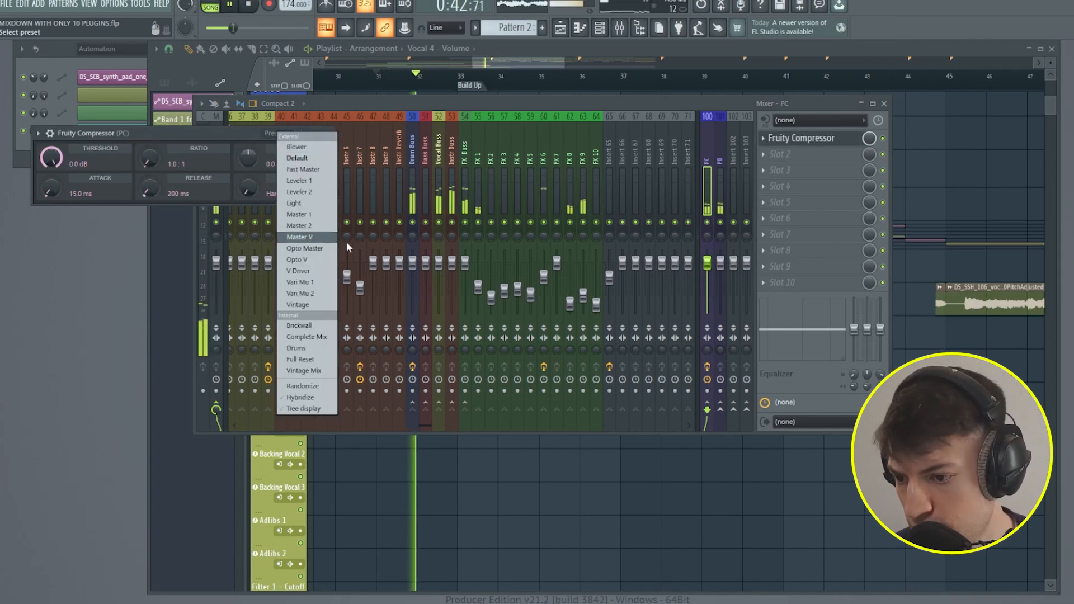
left_click(317, 170)
left_click(302, 133)
left_click(414, 166)
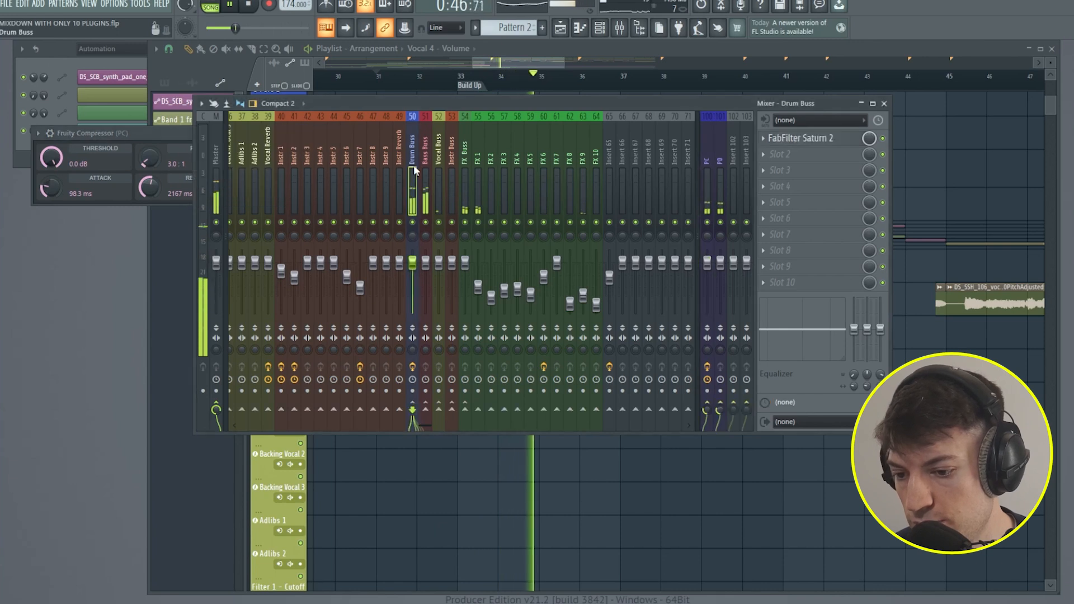
left_click(247, 133)
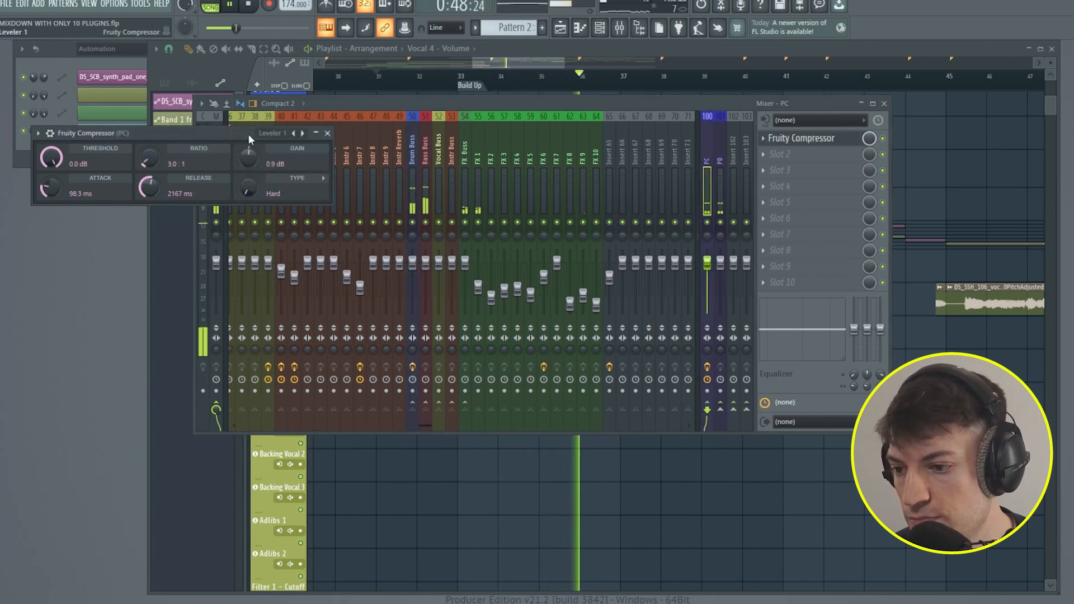
left_click(327, 133)
- Insert FabFilter Saturn 2 in the first effect slot of the PD mixer track
key("space")
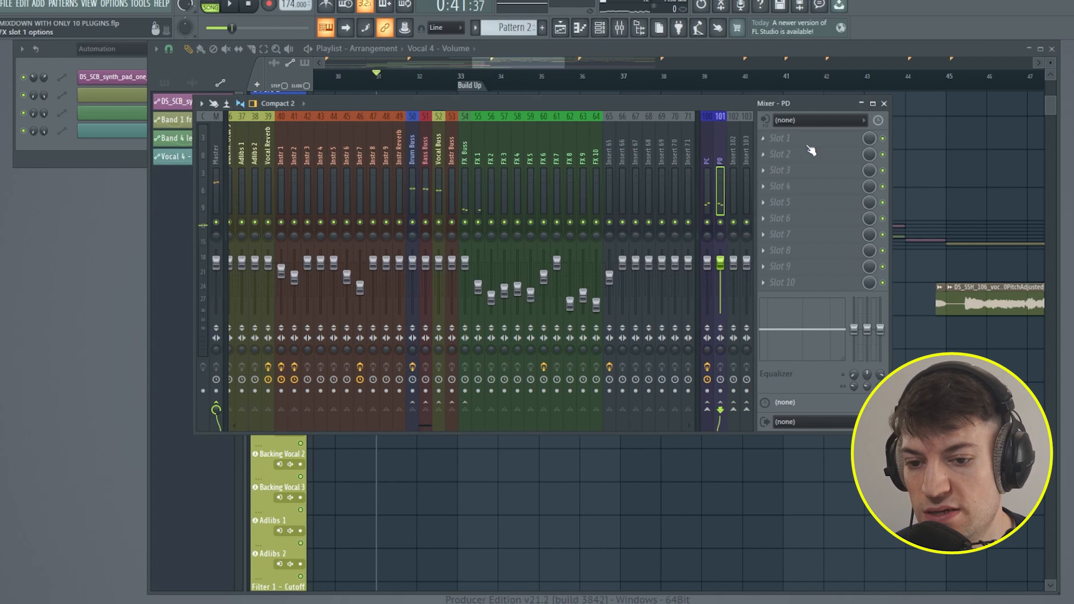
left_click(806, 137)
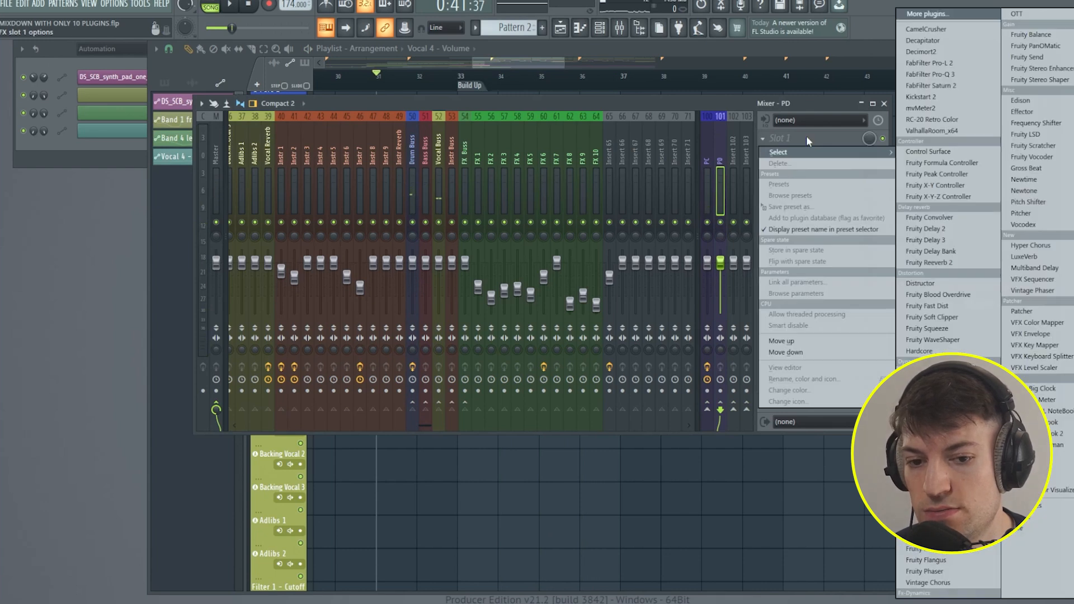
left_click(722, 161)
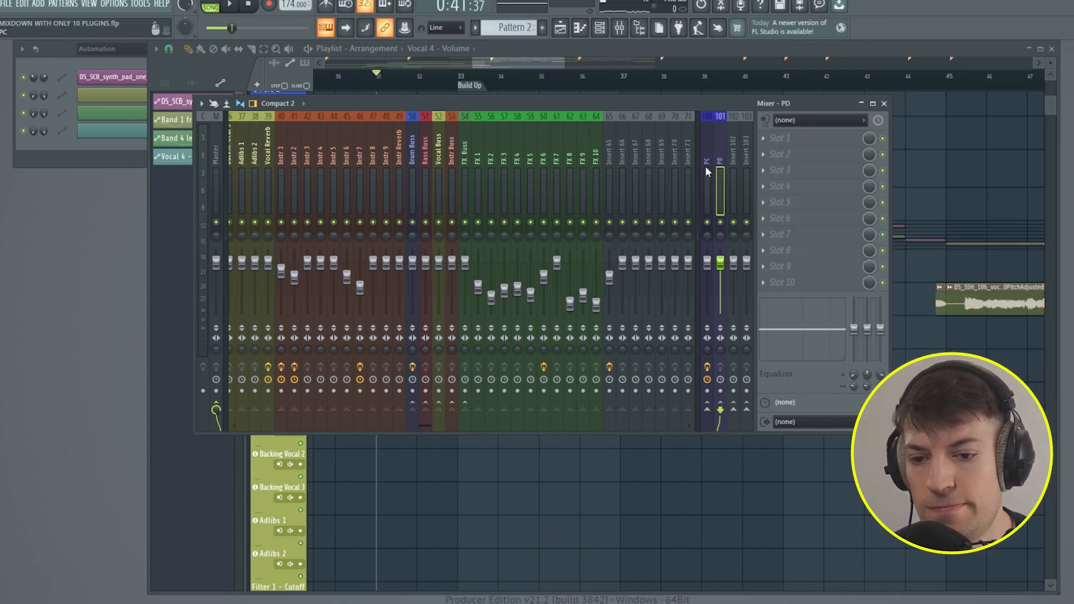
left_click(763, 139)
left_click(939, 86)
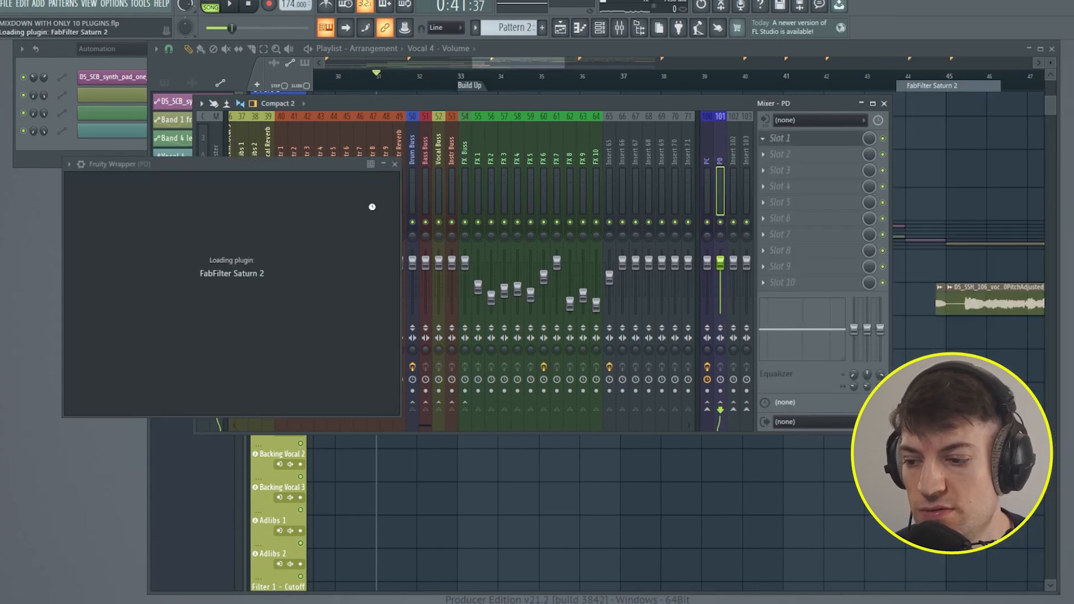
- Adjust the Warm Tape drive of Saturn 2 on the PD track by ear, backing it off from about 59%
key("space")
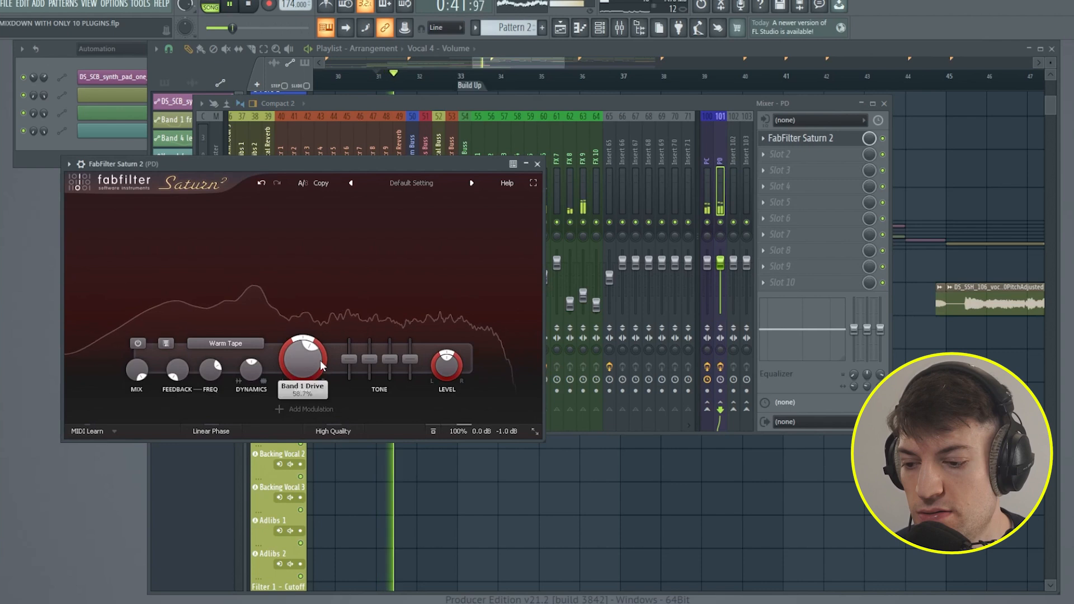
mouse_move(308, 358)
mouse_move(311, 362)
left_mouse_down()
mouse_move(324, 419)
mouse_move(313, 358)
mouse_move(312, 376)
left_mouse_up()
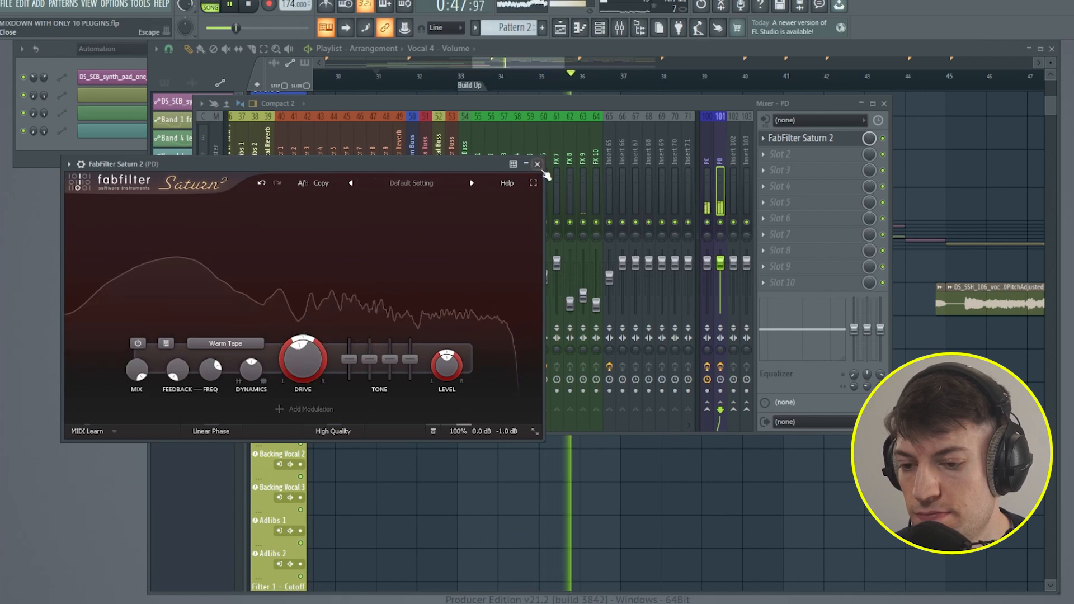
left_click(537, 163)
- Audition the Drum Buss with the bass, vocal and instrument busses muted, and save the project
left_click(414, 179)
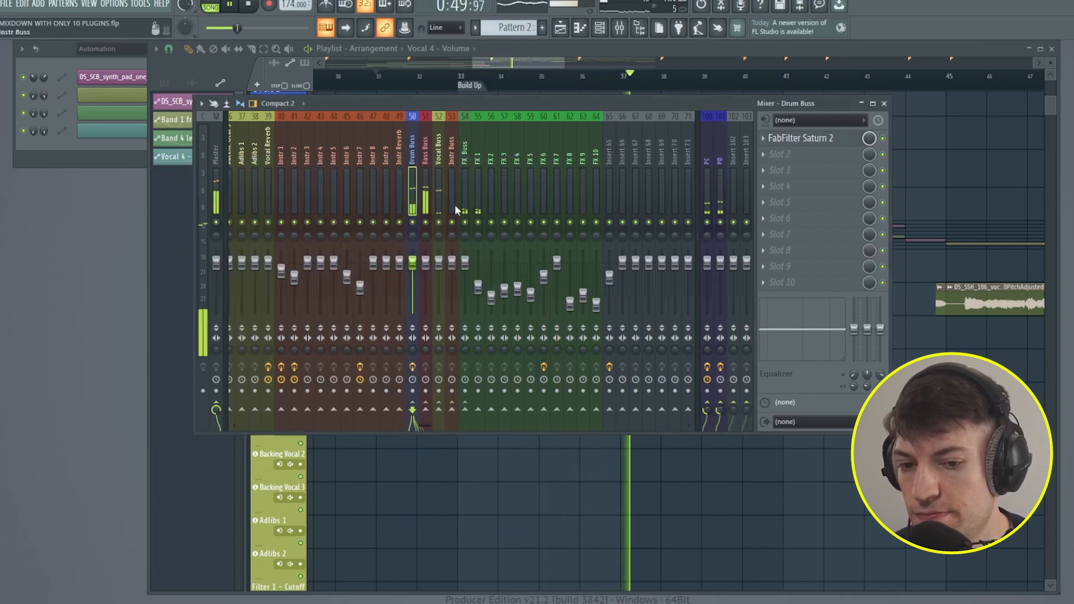
right_click(415, 225)
right_click(416, 225)
left_click(426, 223)
left_click(438, 223)
left_click(454, 224)
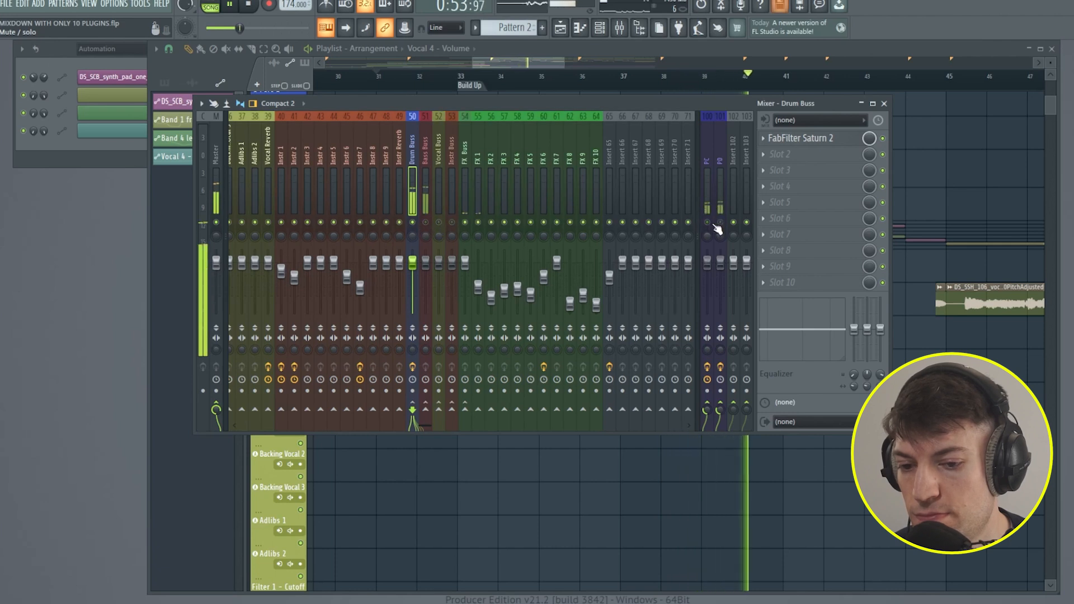
key("space")
key("ctrl+s")
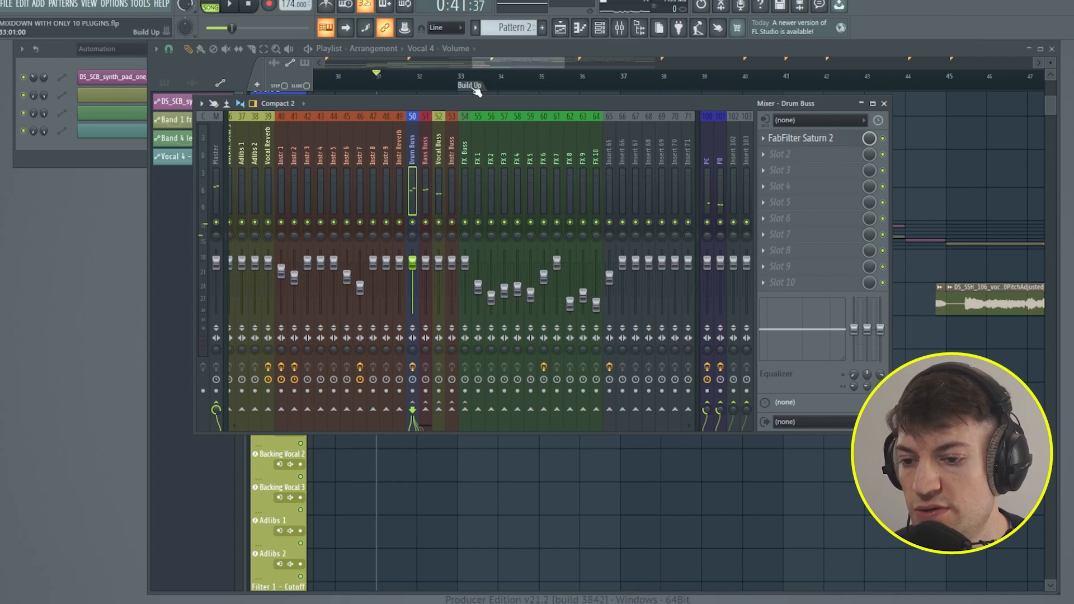
- Play from just before the Build Up and check the Bass Buss level in the mixer
left_click_drag(473, 84, 438, 77)
key("space")
left_click(619, 28)
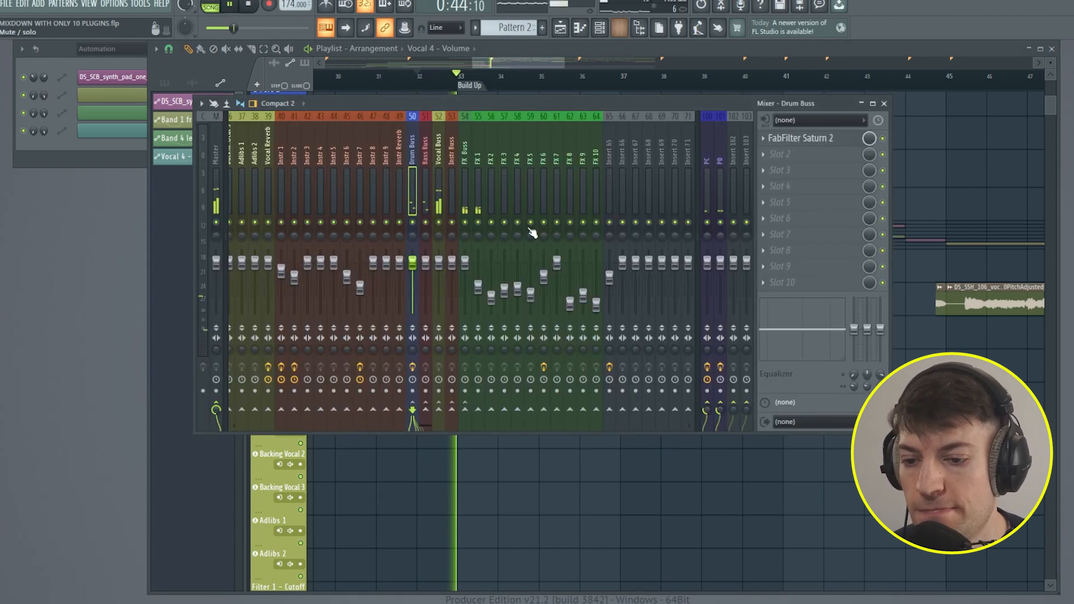
left_click(430, 263)
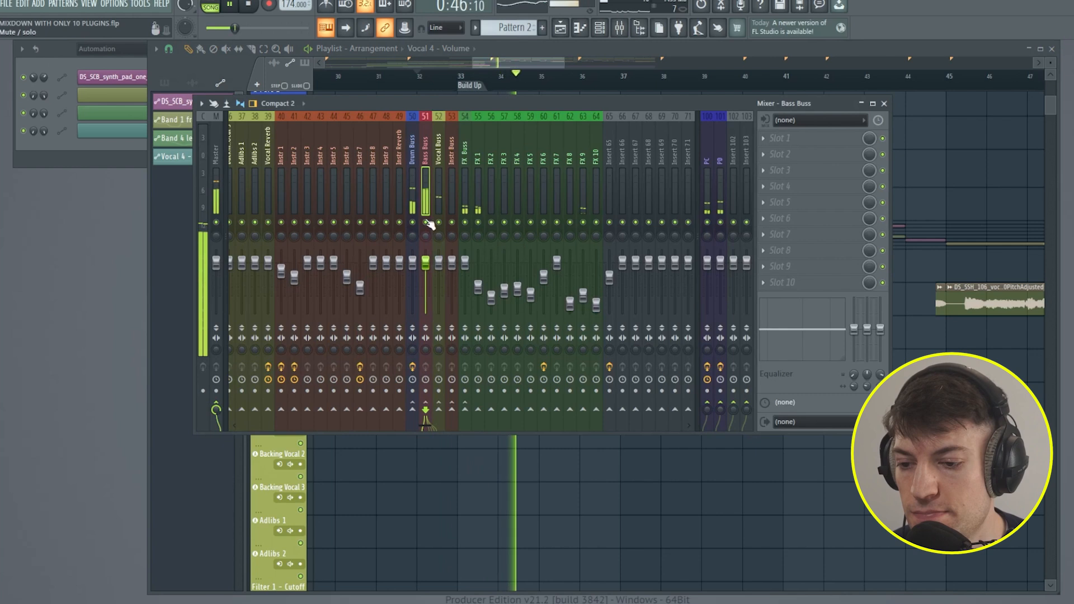
key("space")
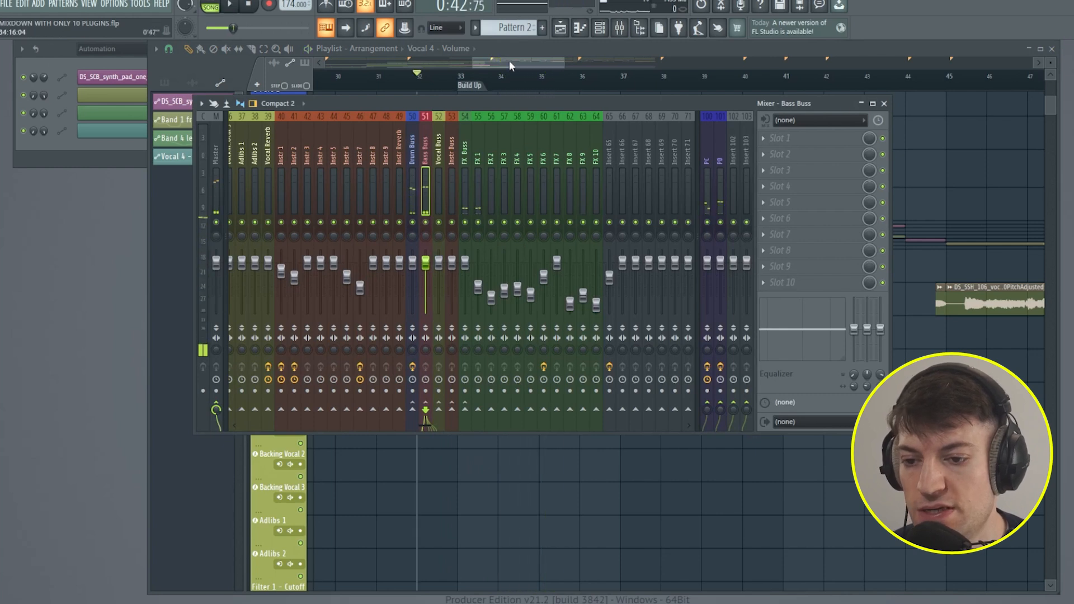
- Move the playback position to the start of the Build Up and expand the Bass Buss group in the playlist
left_click(460, 79)
scroll(460, 79, "up", 3)
scroll(245, 235, "down", 1)
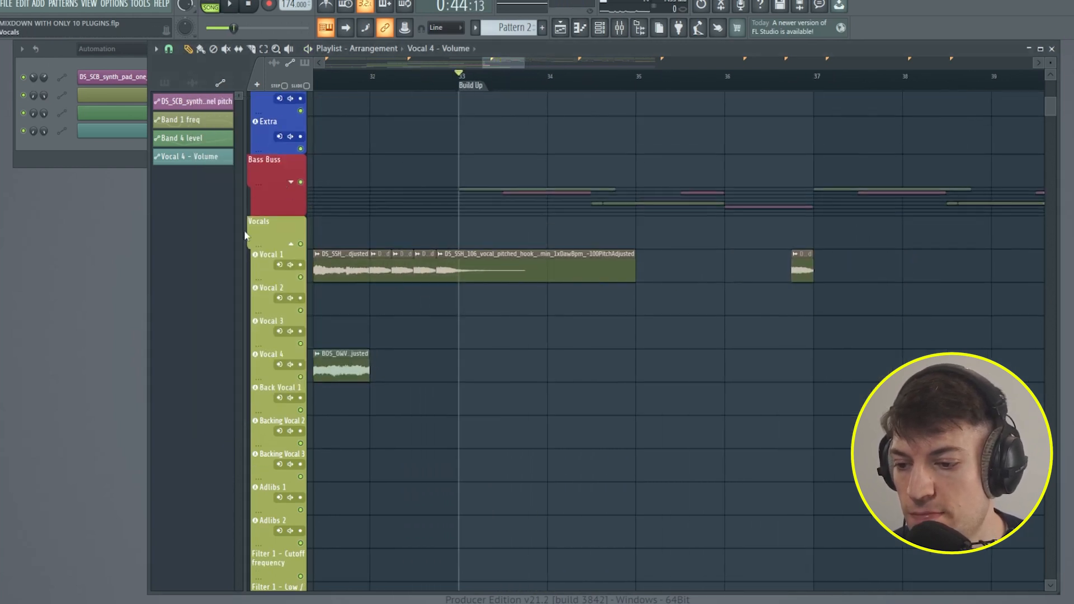
left_click(294, 187)
- Play the start of the Build Up and solo the Bass 1 mixer track
left_click(619, 27)
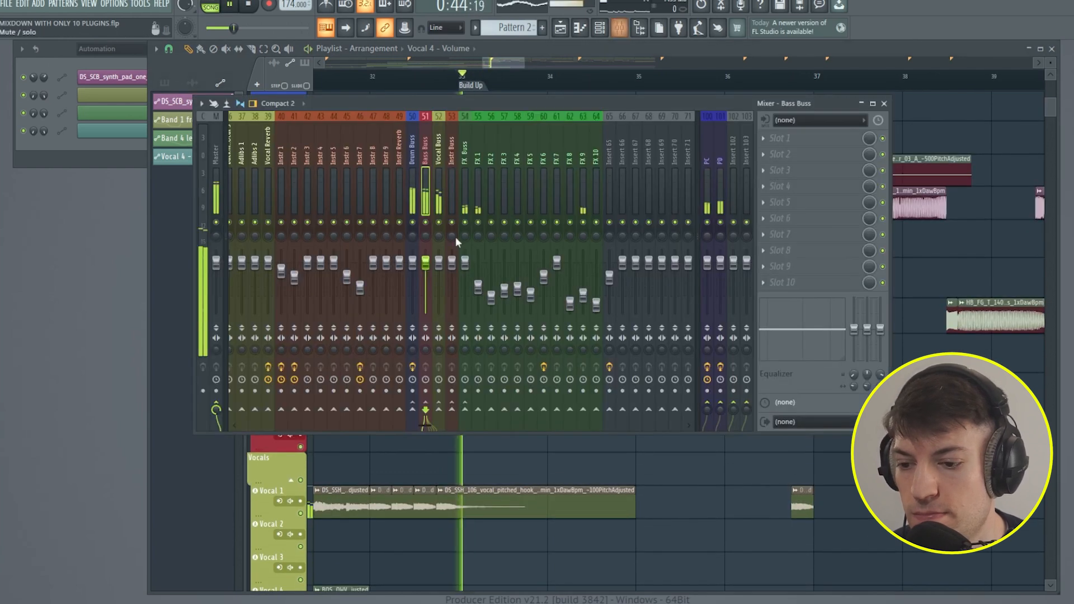
scroll(241, 201, "left", 8)
left_click(367, 181)
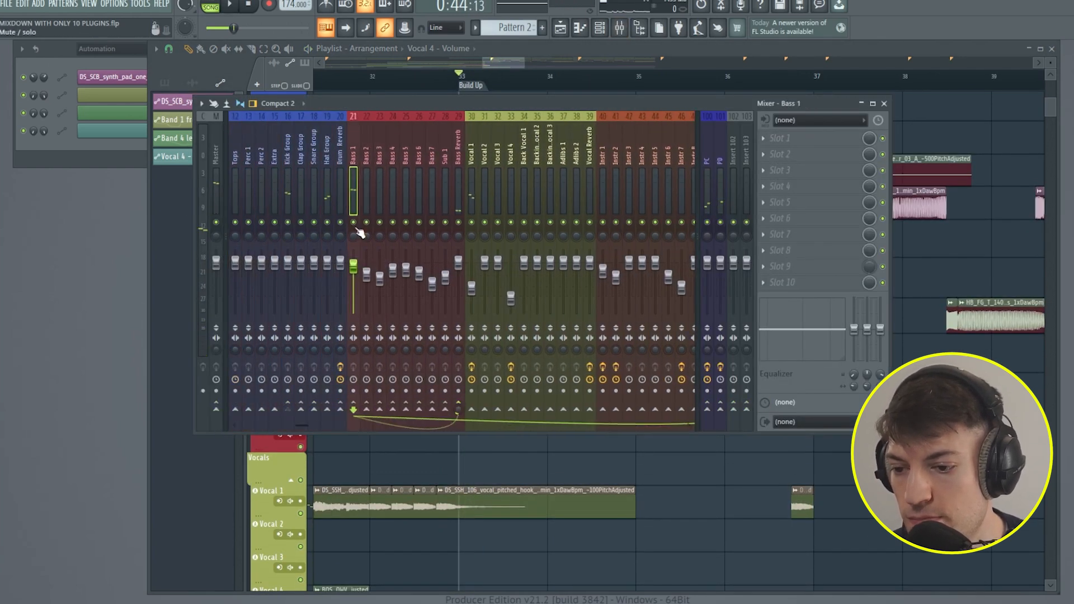
key("space")
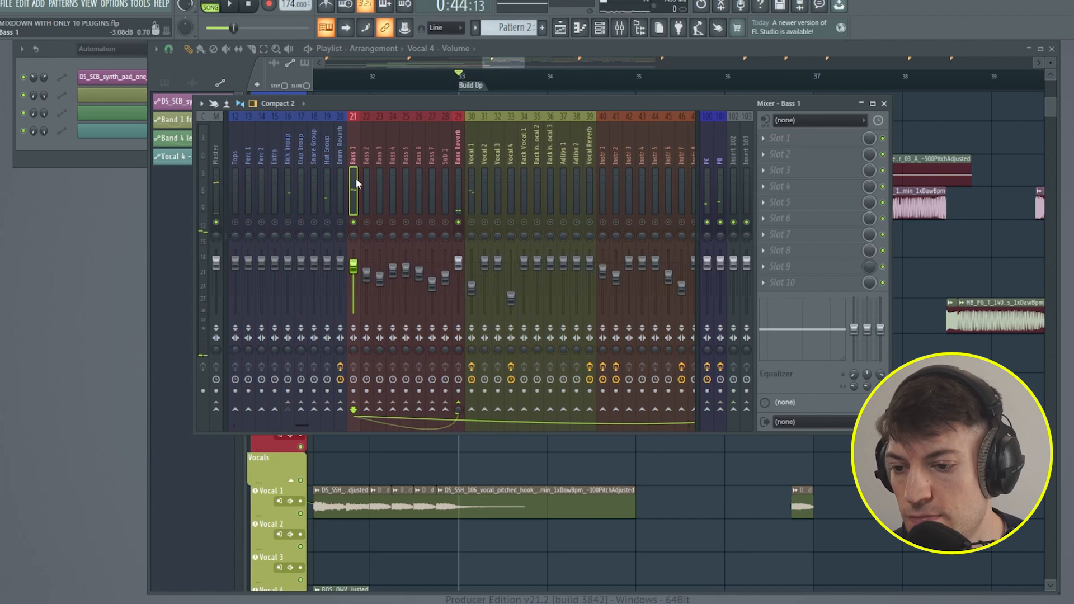
- Insert Fruity parametric EQ 2 in the first effect slot of the Bass 1 track and play the soloed bass through it
left_click(796, 141)
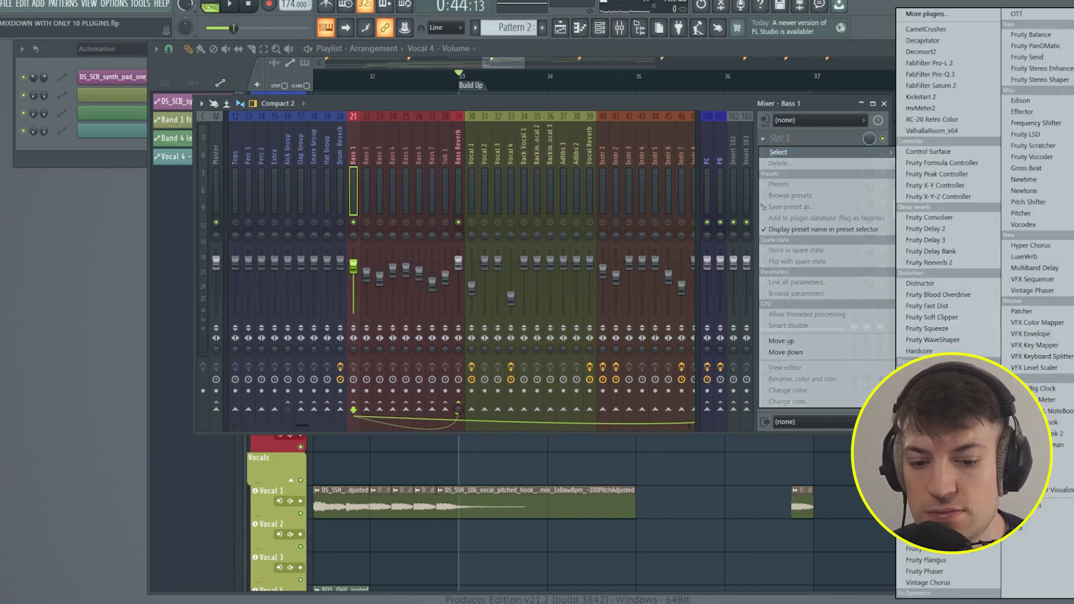
left_click(939, 515)
key("space")
left_click_drag(242, 165, 299, 142)
key("space")
- Change band 1 of the Bass 1 Fruity parametric EQ 2 to a High pass filter
right_click(169, 248)
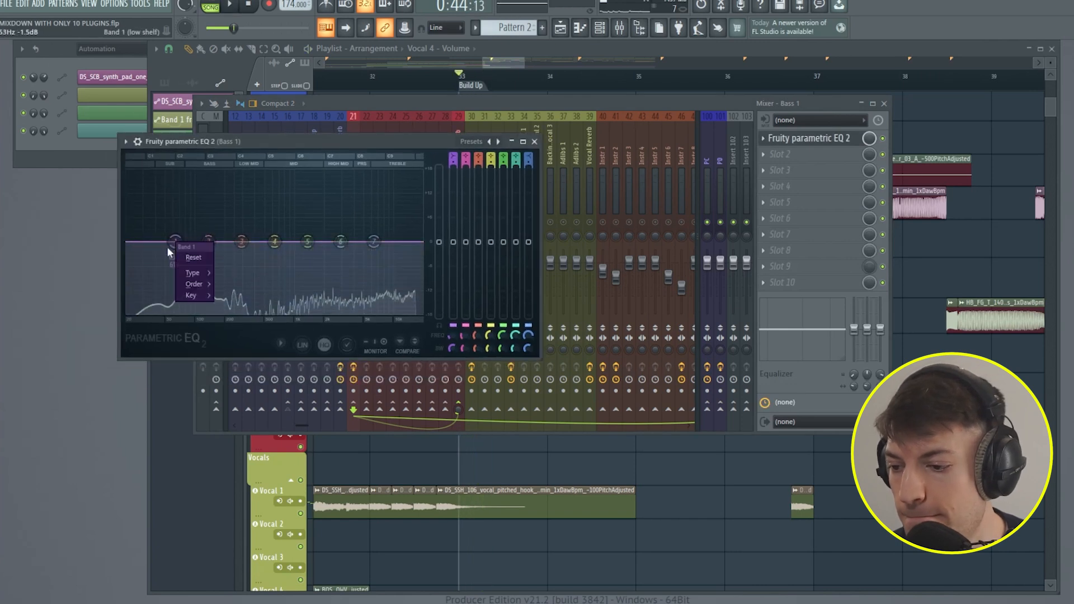
mouse_move(193, 272)
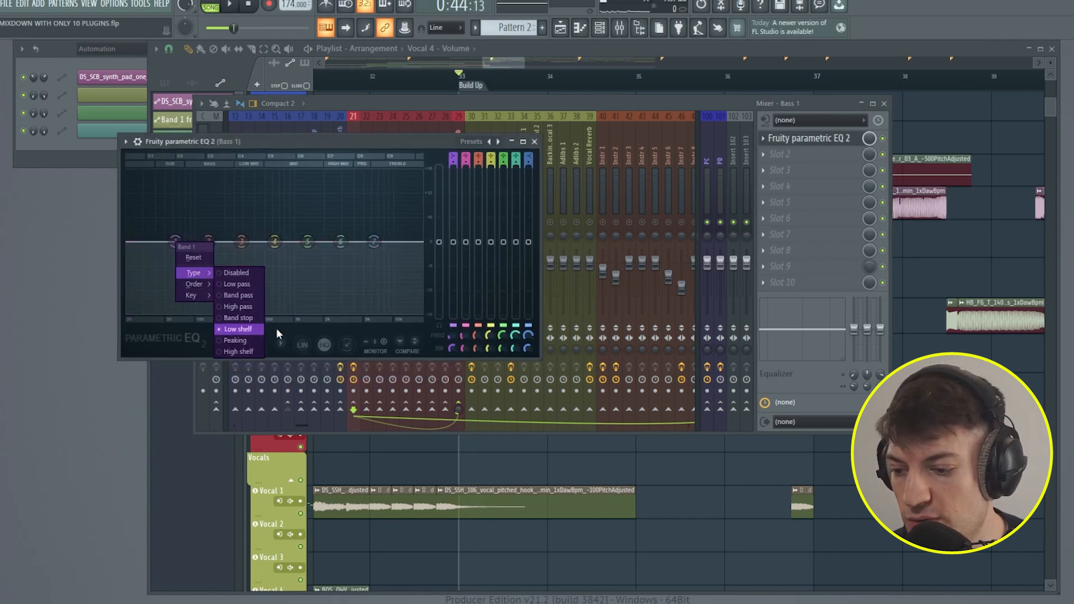
left_click(246, 284)
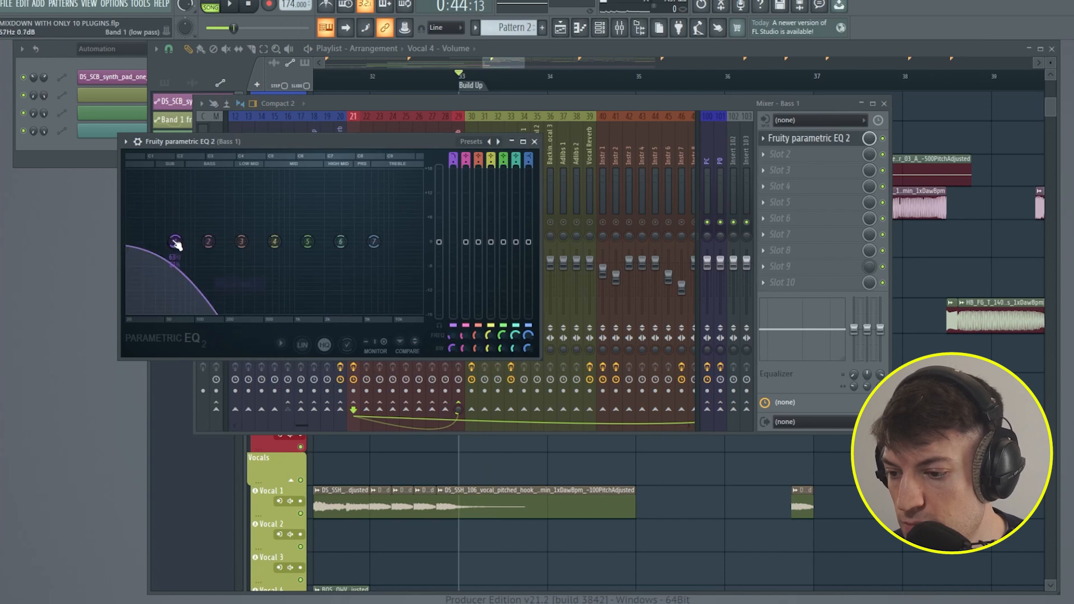
left_click(242, 307)
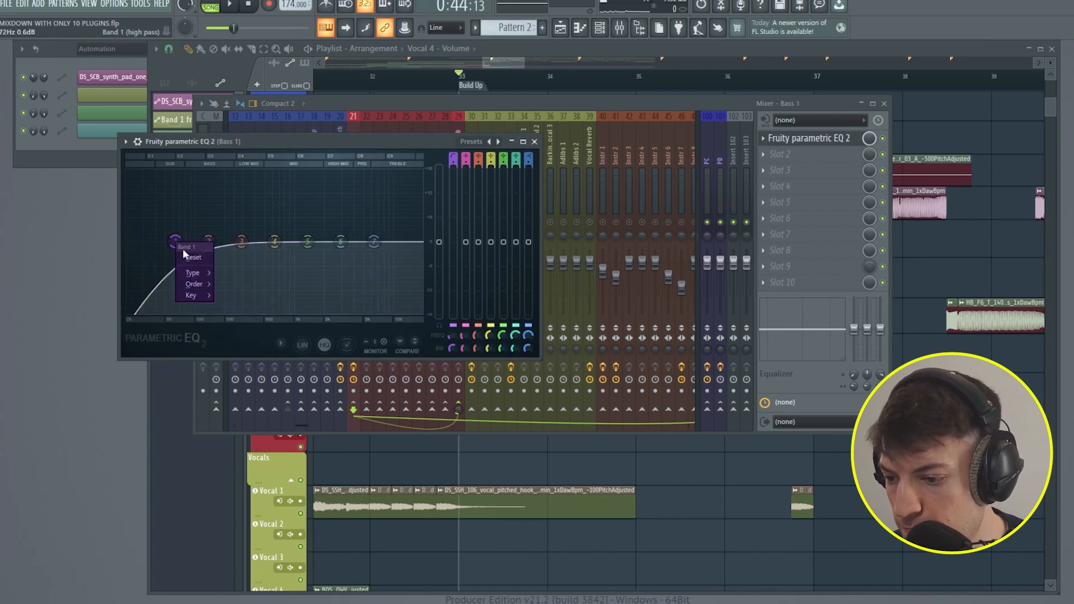
- Steepen the band 1 high-pass slope in the Bass 1 EQ and raise its cutoff to about 171 Hz while playing the bass
left_click(229, 295)
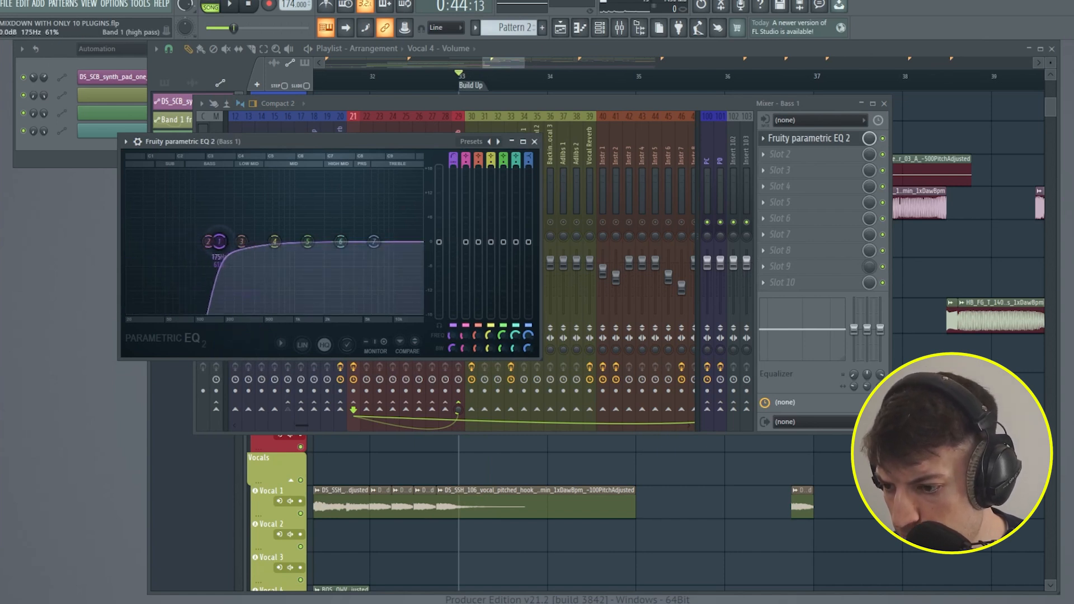
key("space")
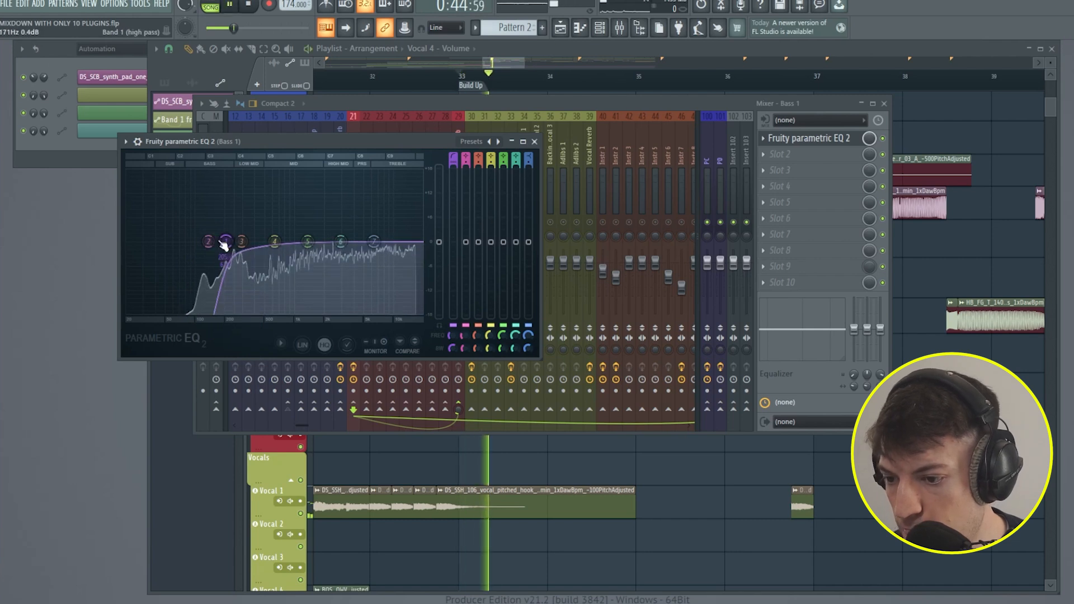
left_click(534, 141)
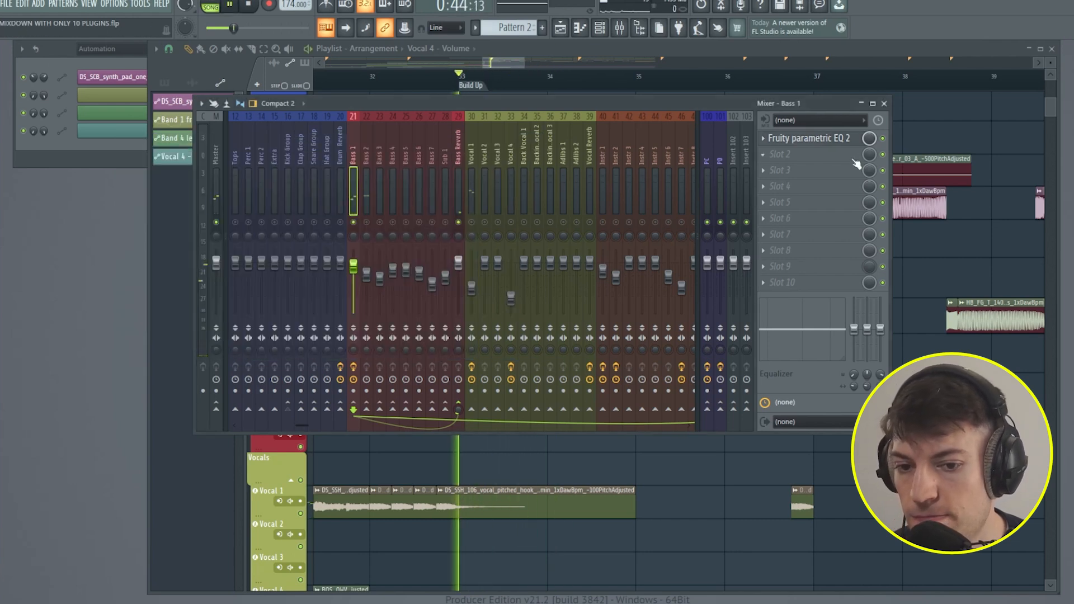
left_click(882, 104)
- Add a new Serum instrument channel and load the Stab - Sub Designer preset from the 150 Serum DnB Presets
left_click(127, 164)
left_click(141, 18)
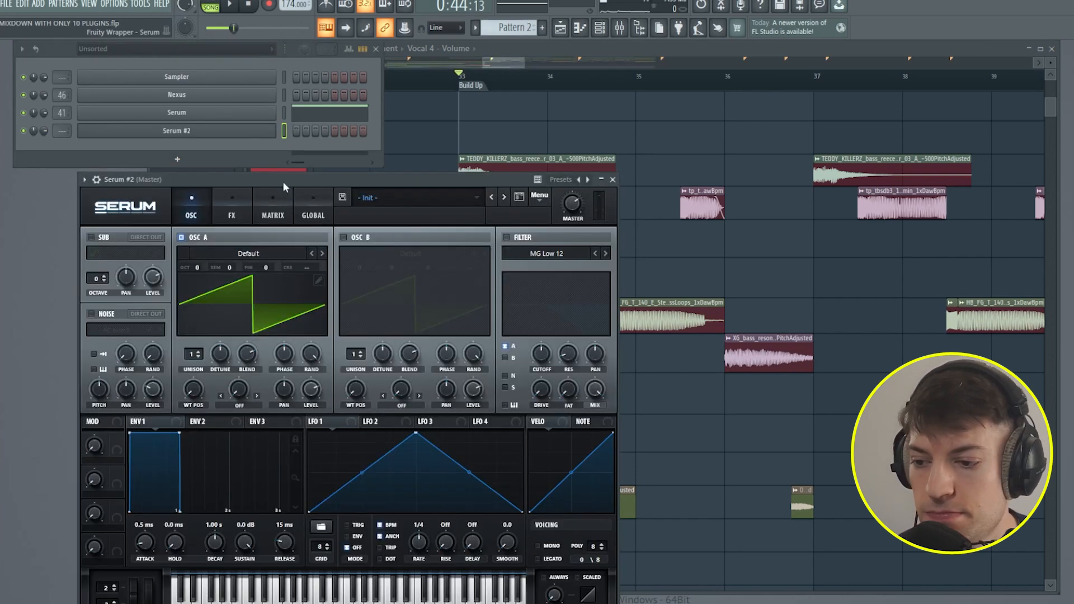
left_click_drag(266, 182, 357, 103)
left_click(541, 115)
mouse_move(519, 132)
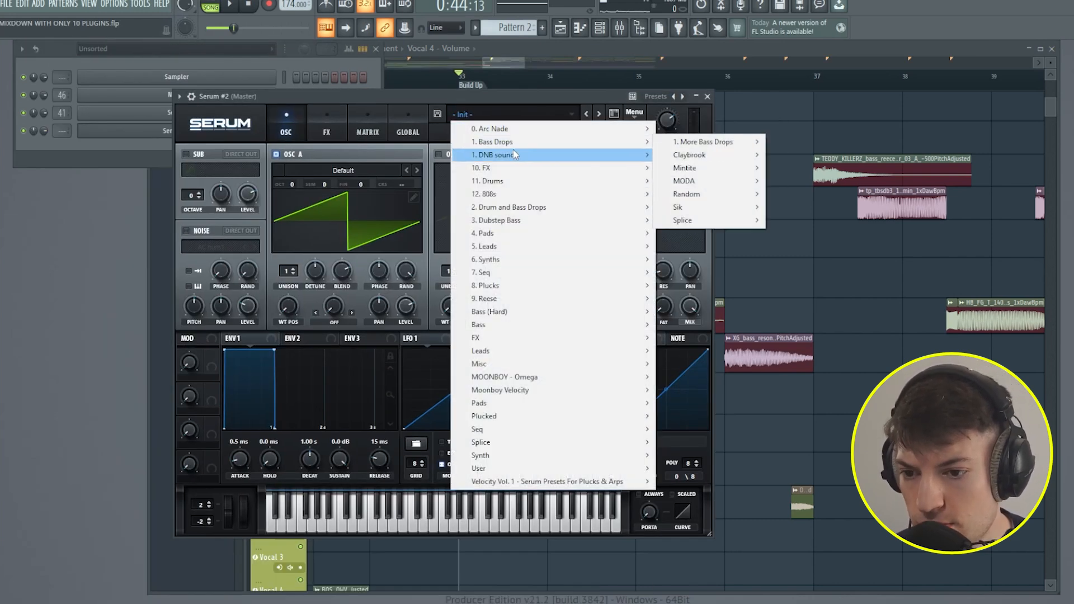
mouse_move(578, 140)
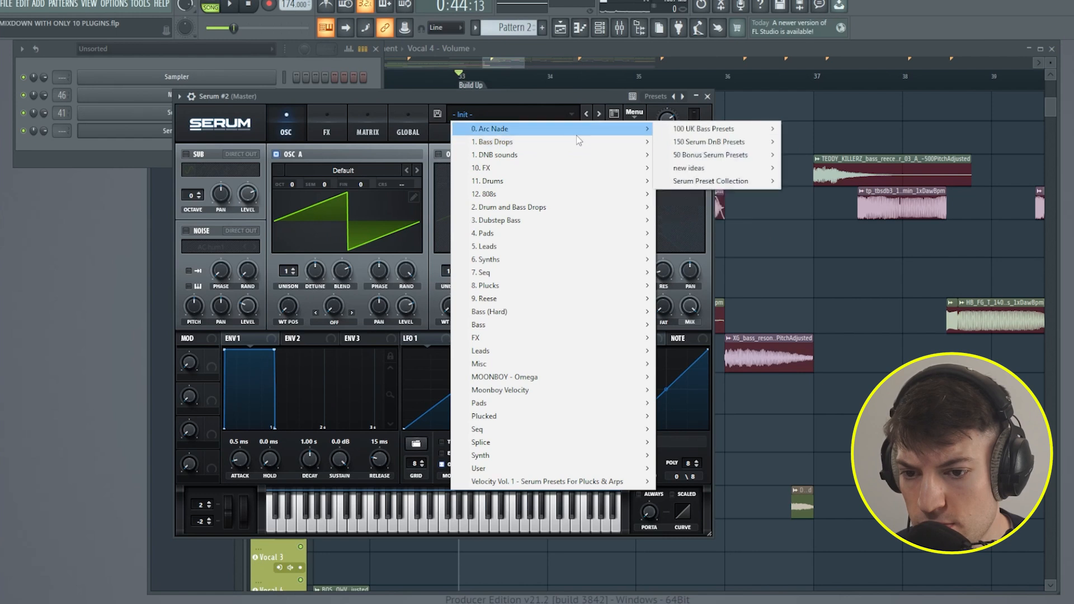
mouse_move(710, 141)
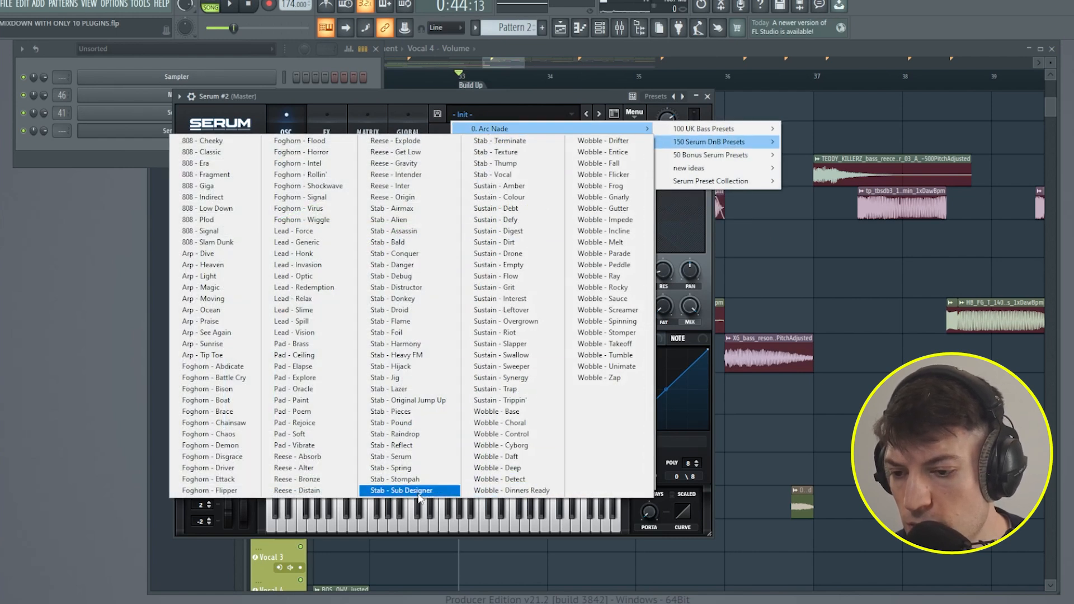
left_click(411, 490)
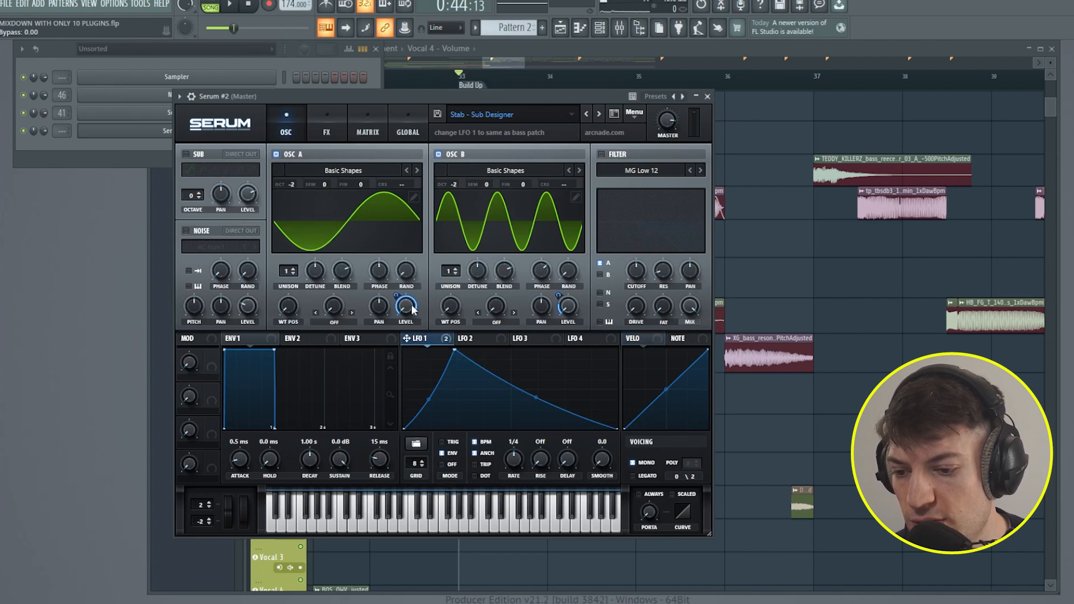
- Remove the LFO 1 modulation from the OSC A and OSC B levels in Serum #2
key("space")
right_click(408, 309)
left_click(436, 340)
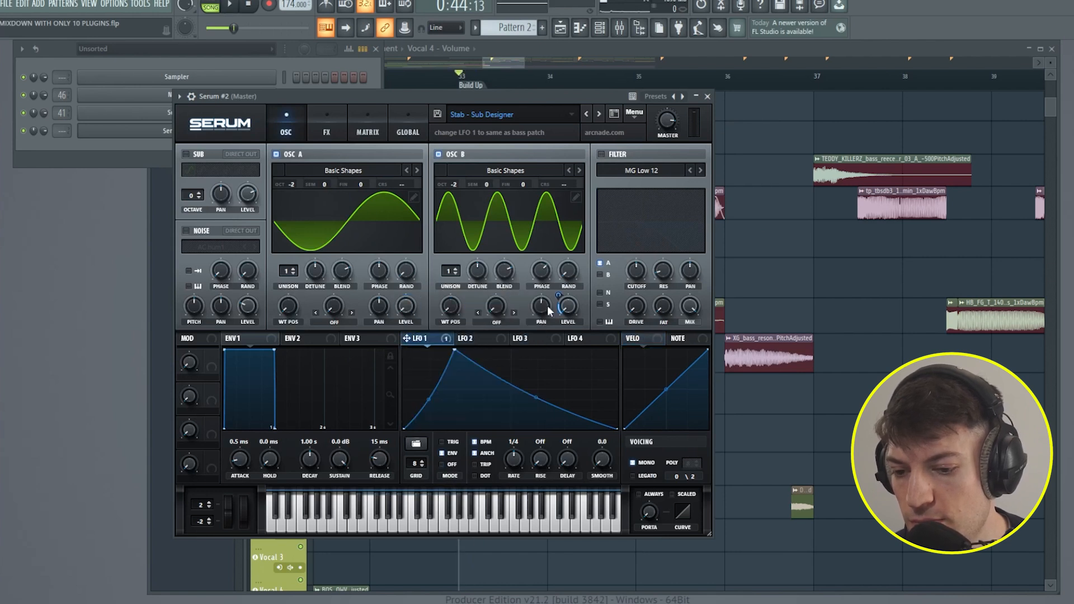
right_click(569, 307)
left_click(597, 340)
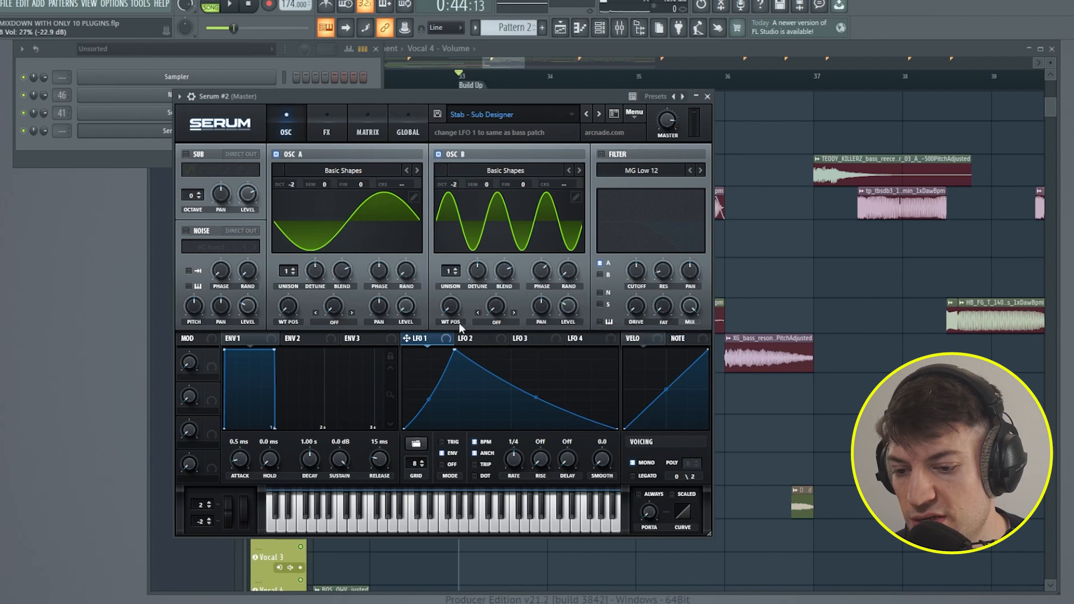
left_click(708, 97)
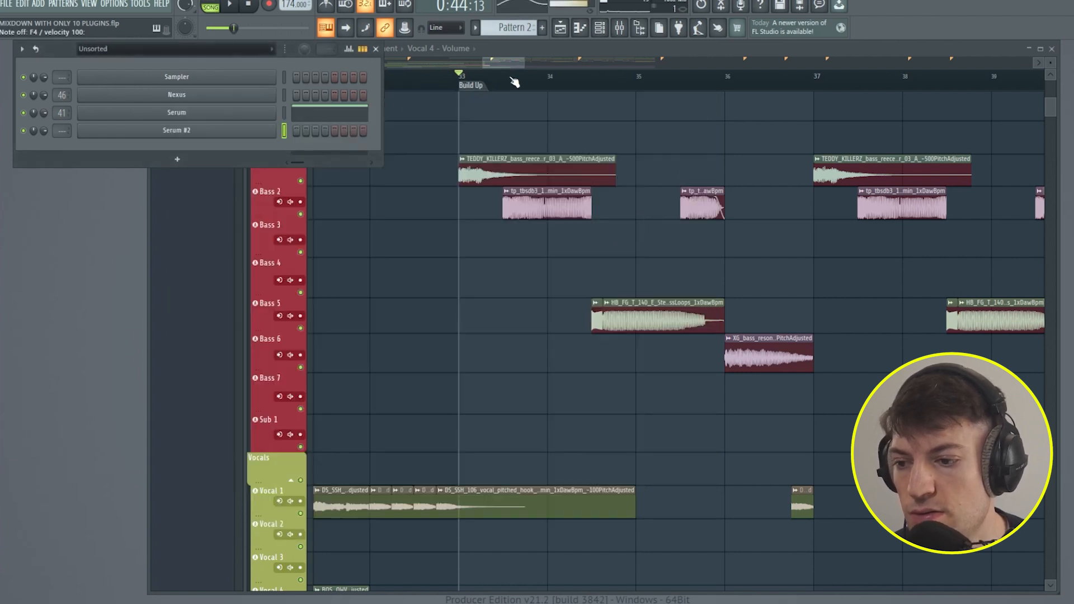
- Route the Serum #2 channel to mixer track 28, Sub 1, and check its signal alongside the bass
left_click(620, 28)
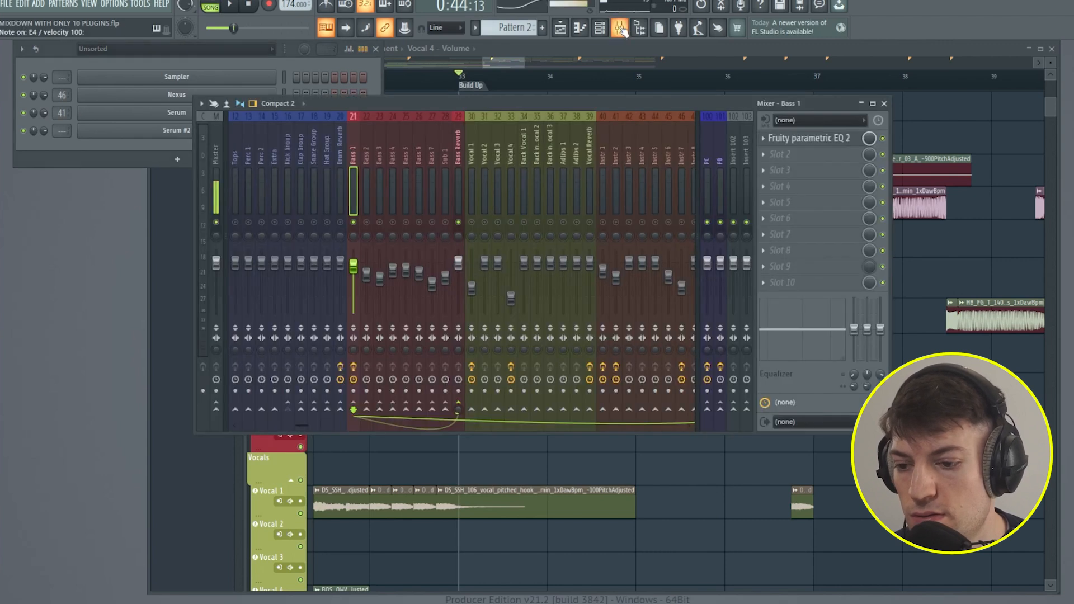
left_click(620, 30)
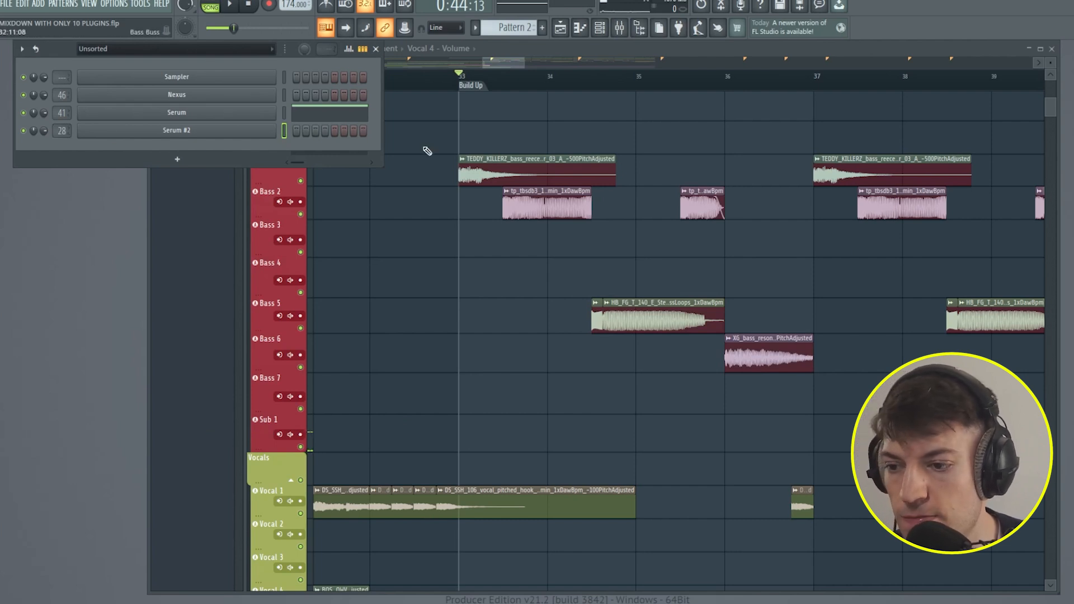
left_click(242, 132)
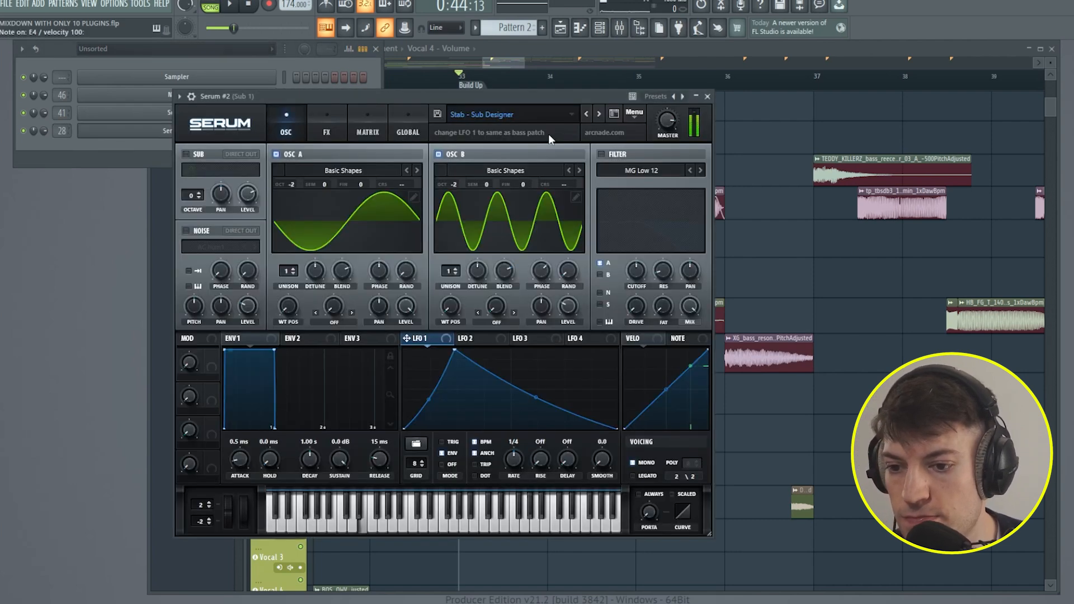
left_click(707, 96)
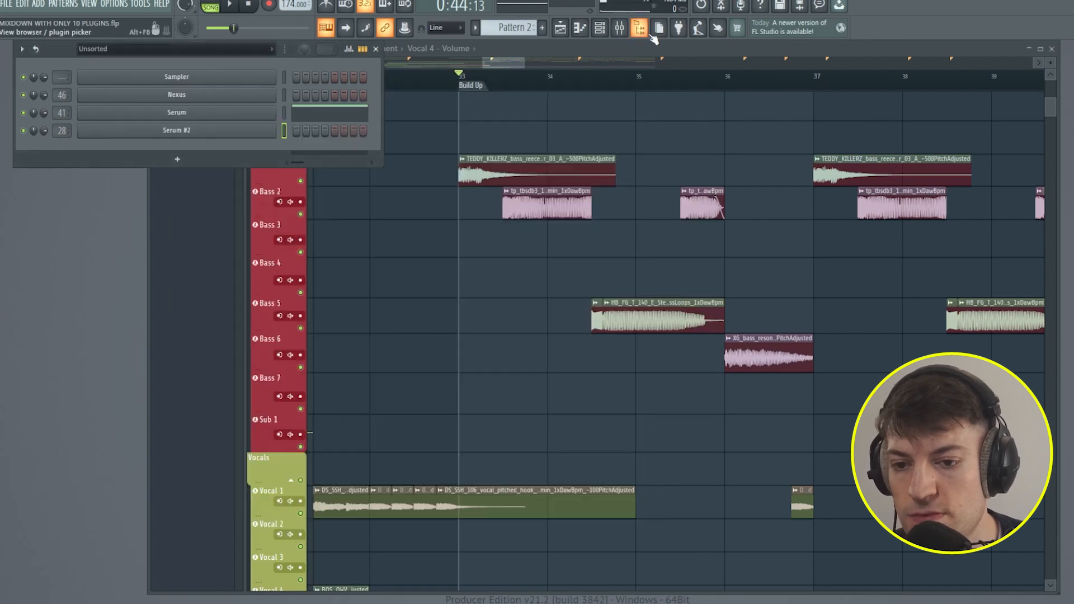
left_click(619, 27)
key("space")
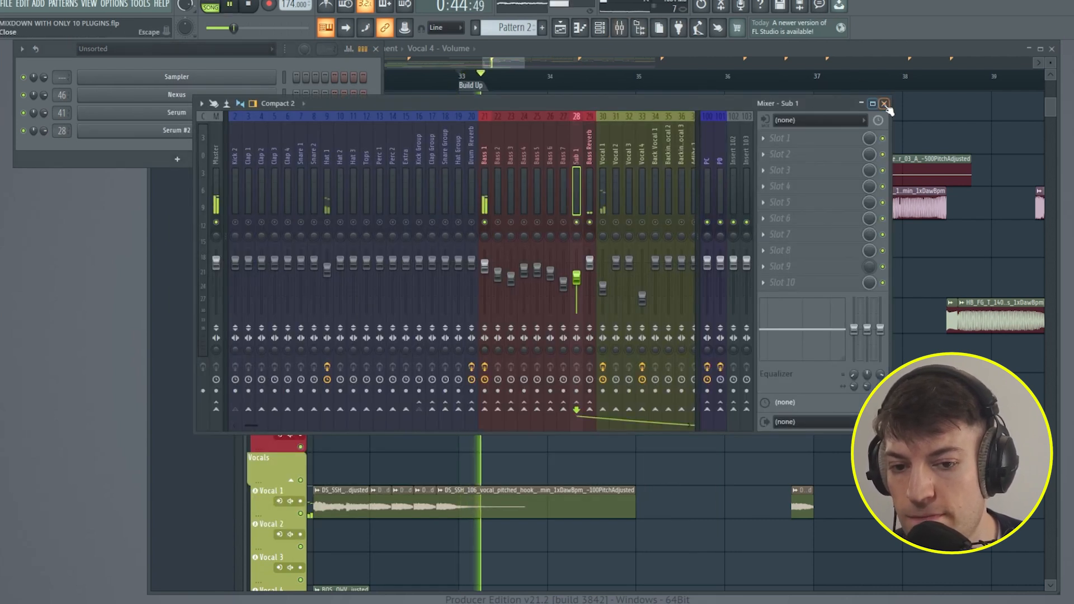
key("space")
left_click(884, 104)
- Create a new pattern named sub and place it on the Sub 1 playlist track at the start of the Build Up
left_click(550, 29)
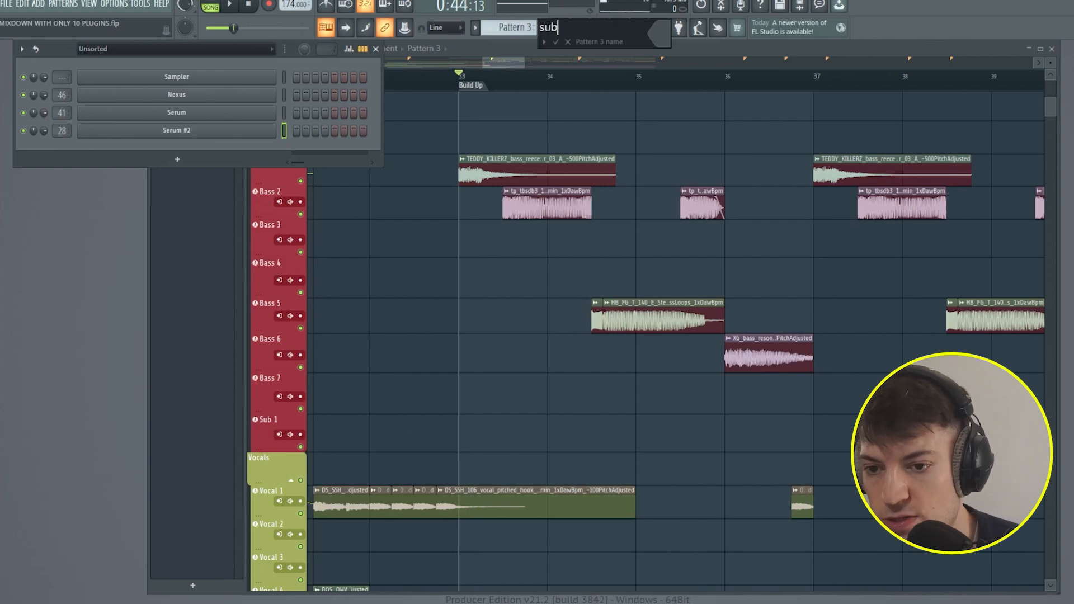
key("Return")
left_click(461, 433)
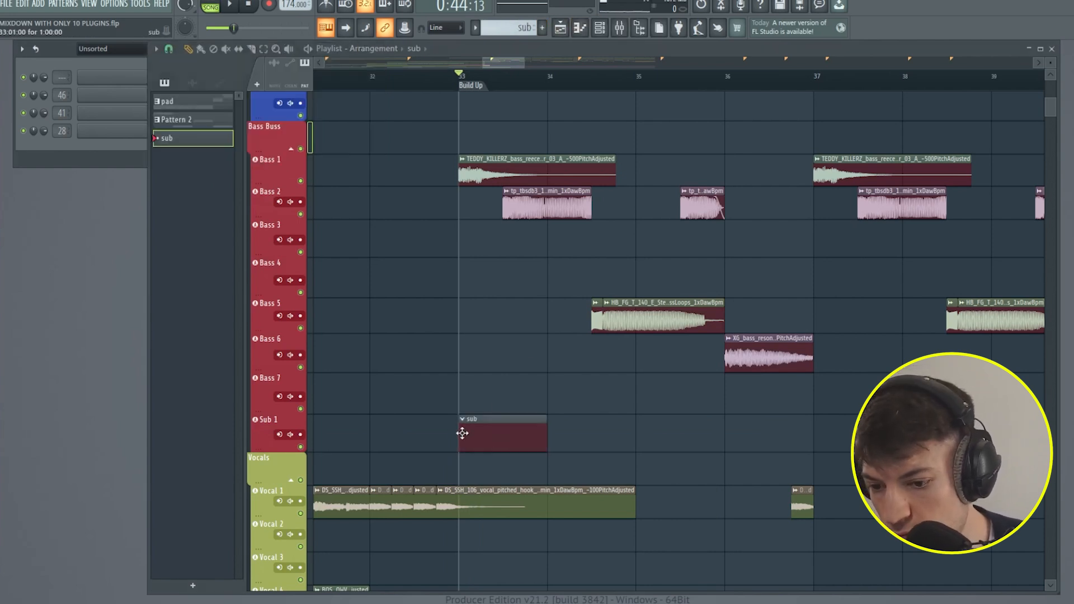
left_click(582, 30)
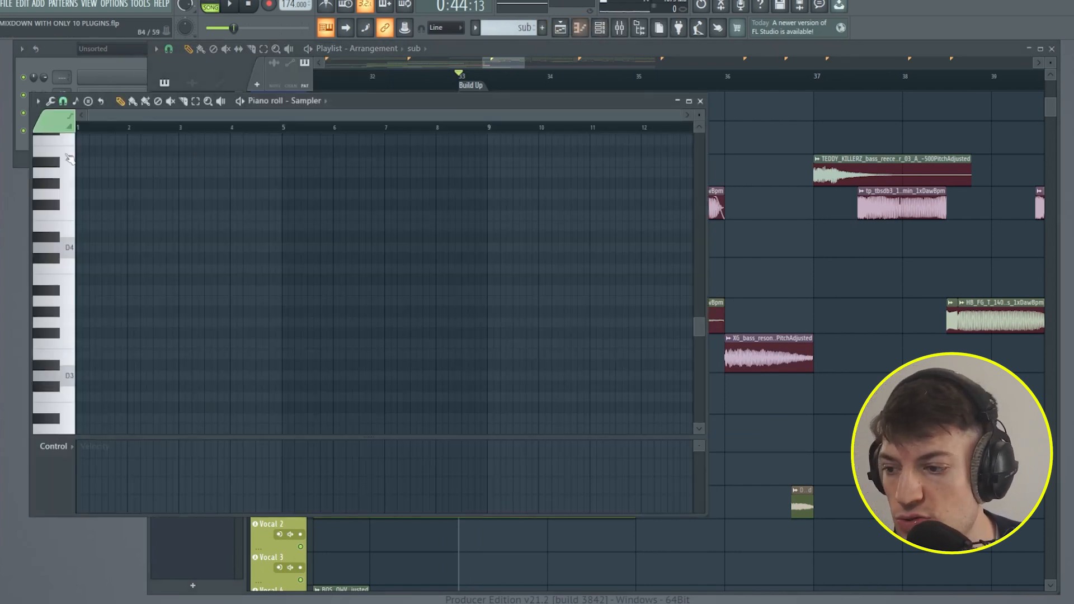
left_click_drag(80, 252, 44, 305)
key("ctrl+z")
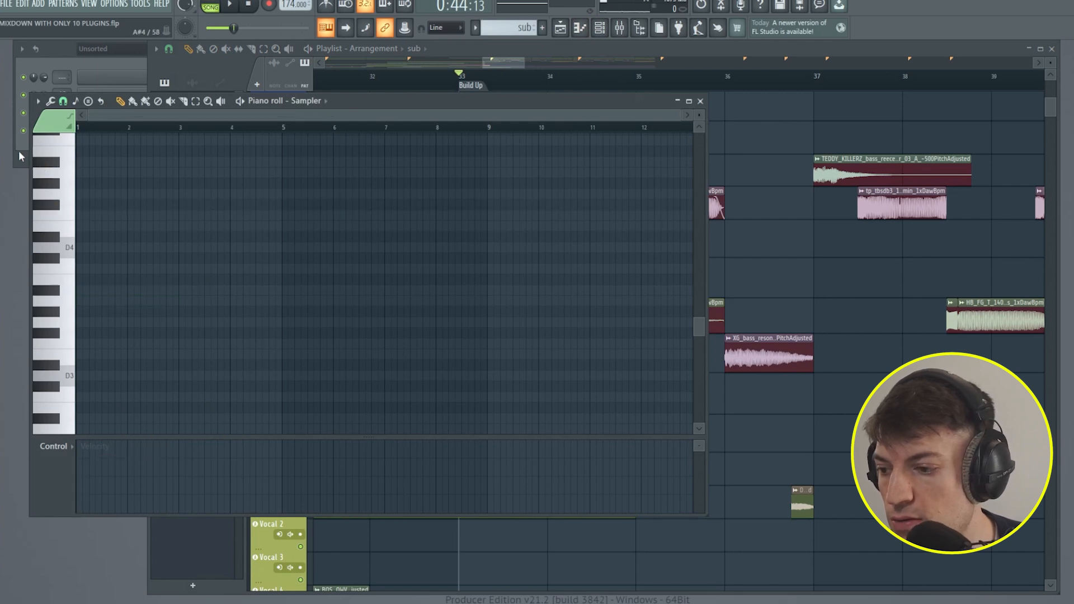
- Draw a two-bar E4 note at the start of the sub pattern in the Serum #2 piano roll and play it
left_click(19, 157)
left_click(584, 32)
left_click(584, 33)
left_click(584, 33)
mouse_move(191, 271)
left_mouse_down()
mouse_move(1, 255)
mouse_move(6, 235)
left_mouse_up()
mouse_move(103, 219)
left_mouse_down()
mouse_move(51, 217)
mouse_move(48, 229)
left_mouse_up()
right_click(86, 238)
right_click(123, 216)
key("space")
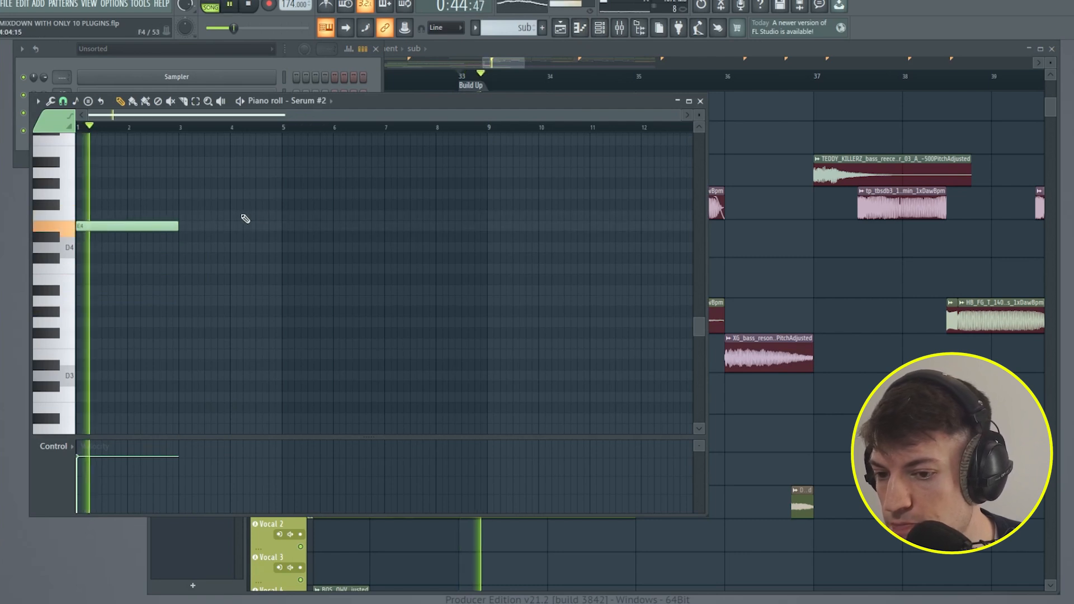
scroll(470, 168, "up", 4)
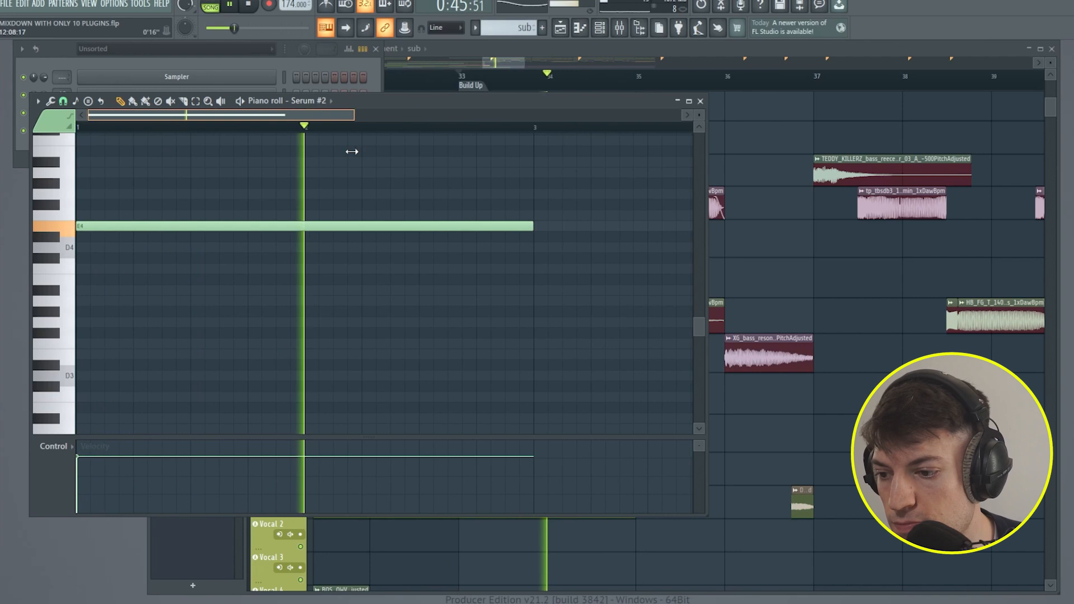
key("space")
- Play the start of the Build Up and watch the Bass 1 and Sub 1 levels in the mixer
left_click(510, 65)
key("space")
key("space")
left_click(619, 28)
key("space")
key("space")
key("space")
key("space")
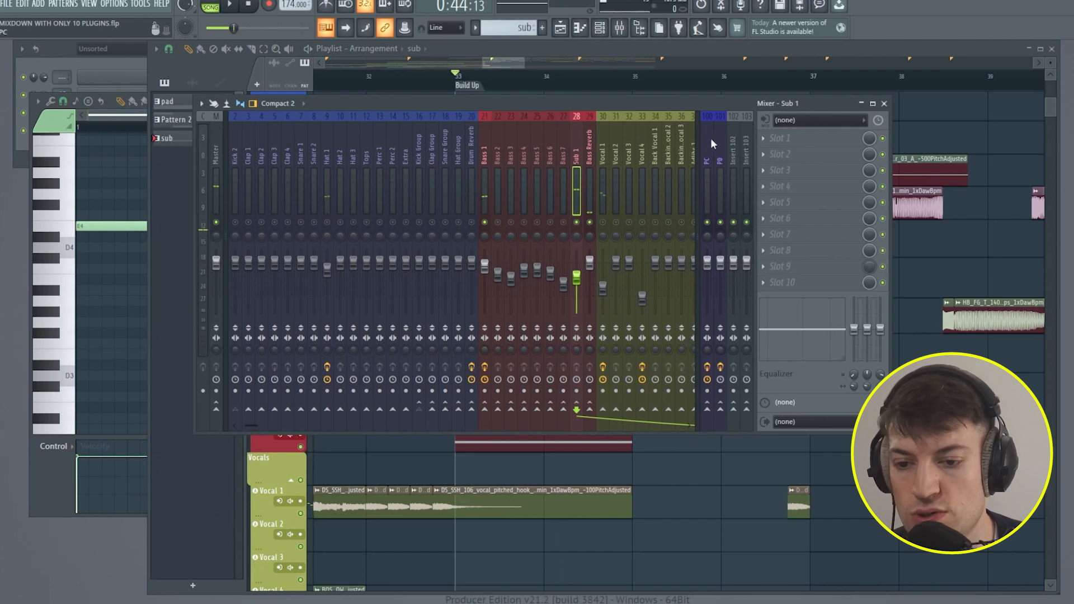
- Slice the ZEN_PDB_174 drum loop on the Kick 1 track one beat after the start of the Build Up
left_click(418, 86)
left_click(397, 89)
scroll(544, 272, "up", 8)
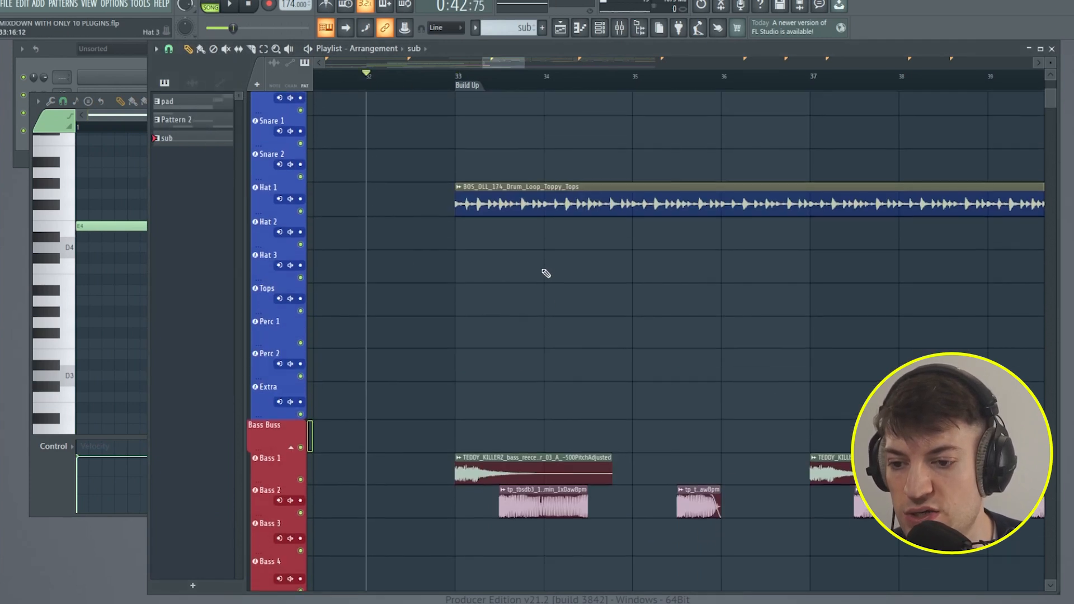
scroll(522, 94, "up", 2)
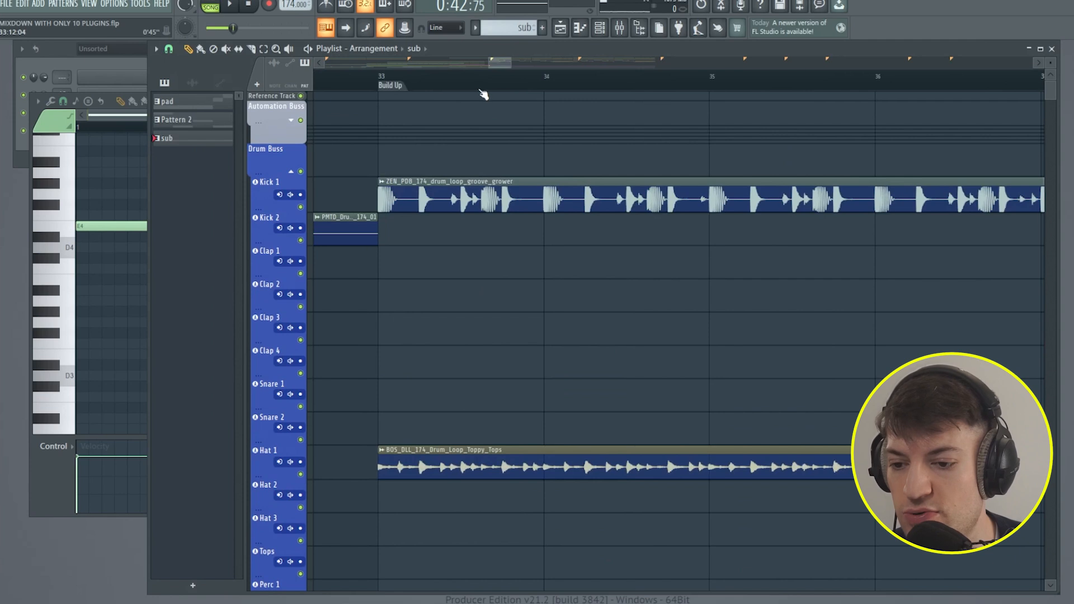
left_click(168, 49)
left_click(187, 161)
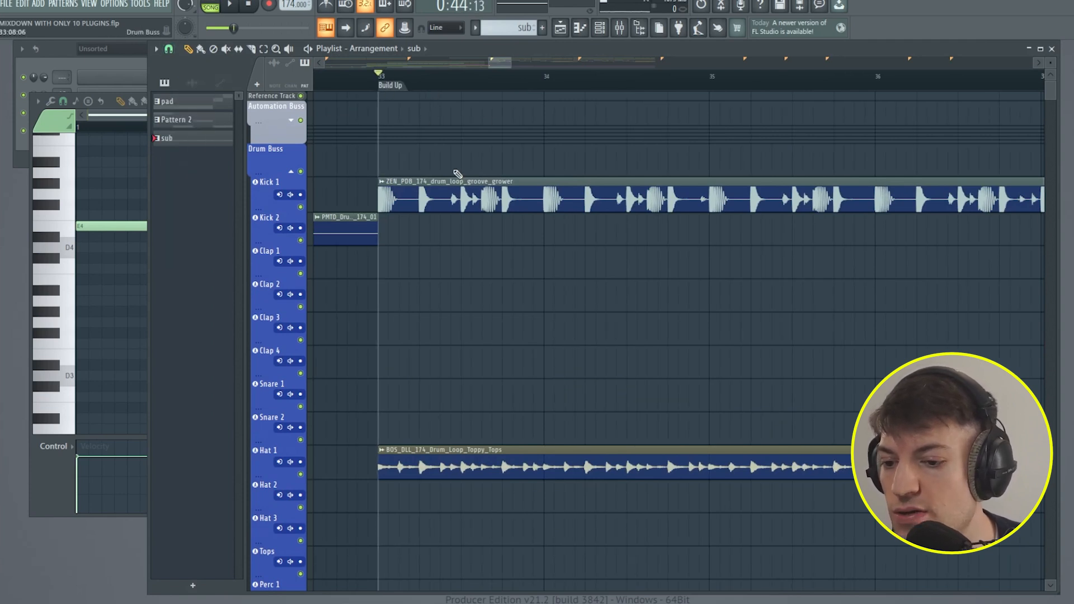
scroll(434, 91, "up", 2)
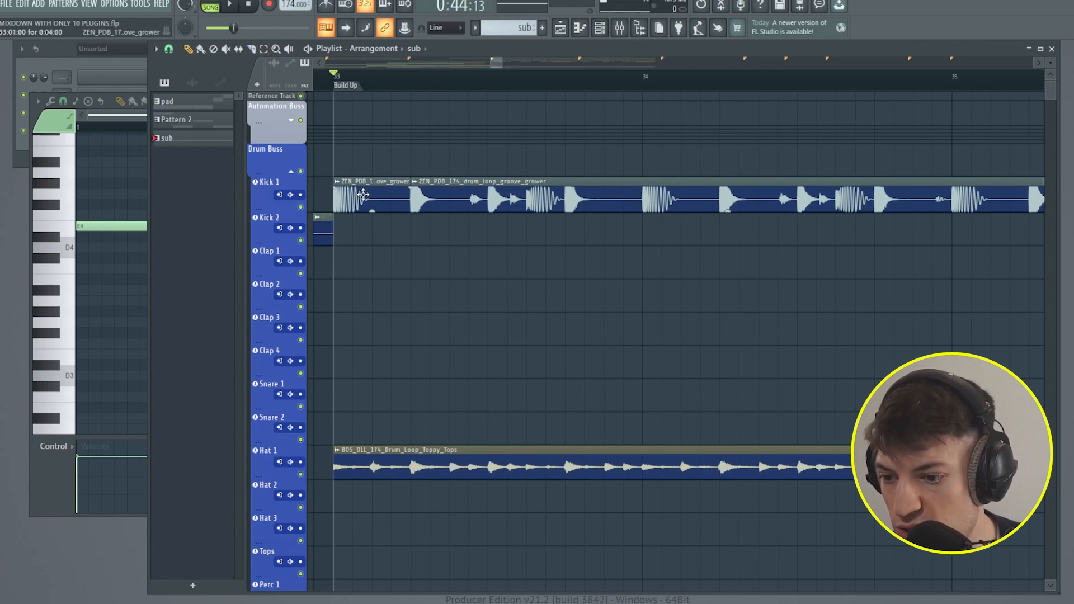
left_click_drag(492, 65, 490, 70)
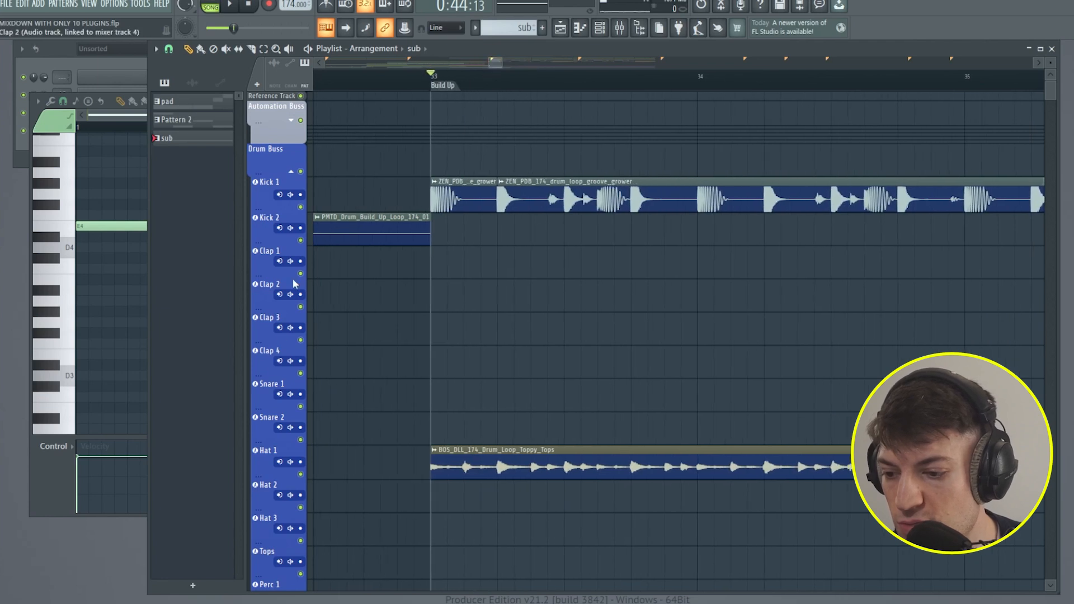
- Rename the Clap 1 track to Kick 3 and move the first kick slice onto it as a unique clip
right_click(296, 253)
left_click(338, 259)
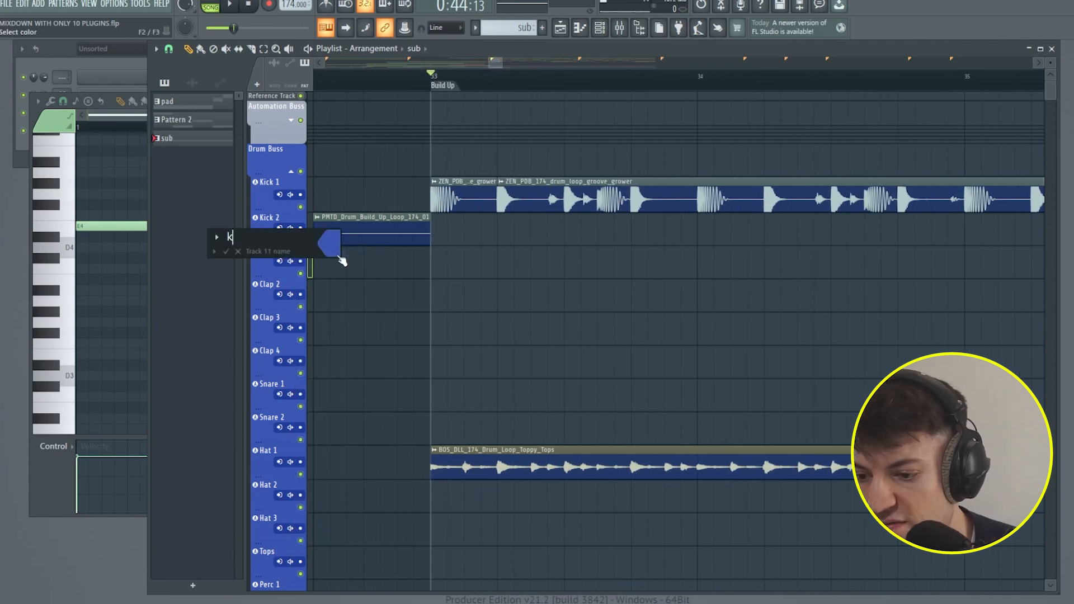
type("Kick 3")
key("Return")
left_click_drag(450, 199, 453, 262)
left_click(665, 356)
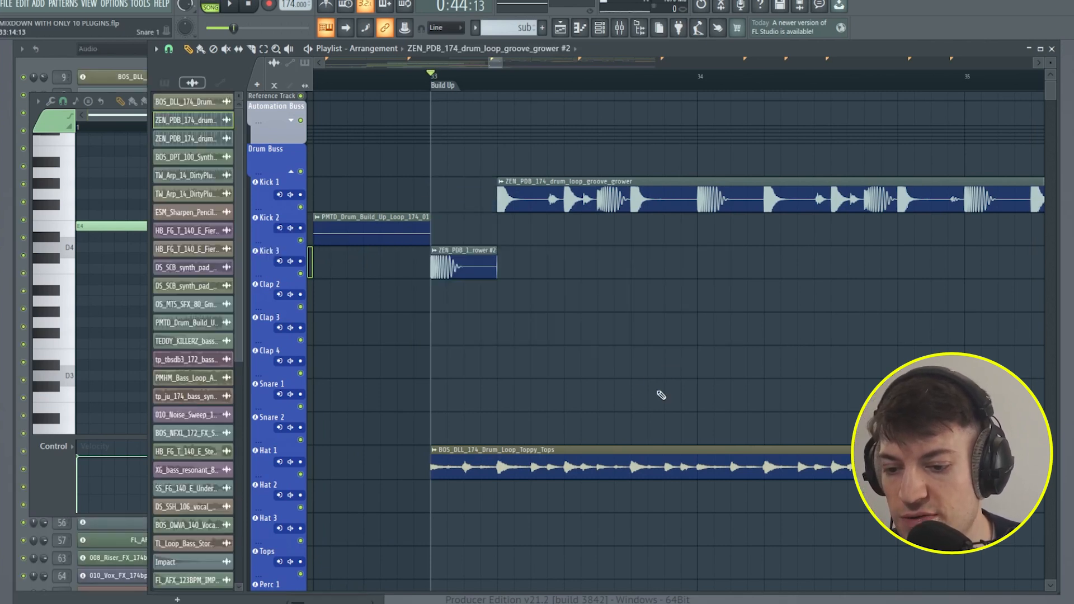
- Route the Kick 3 mixer track to the Kick Group, enable it and play it with the soloed basses
left_click(620, 28)
left_click(259, 173)
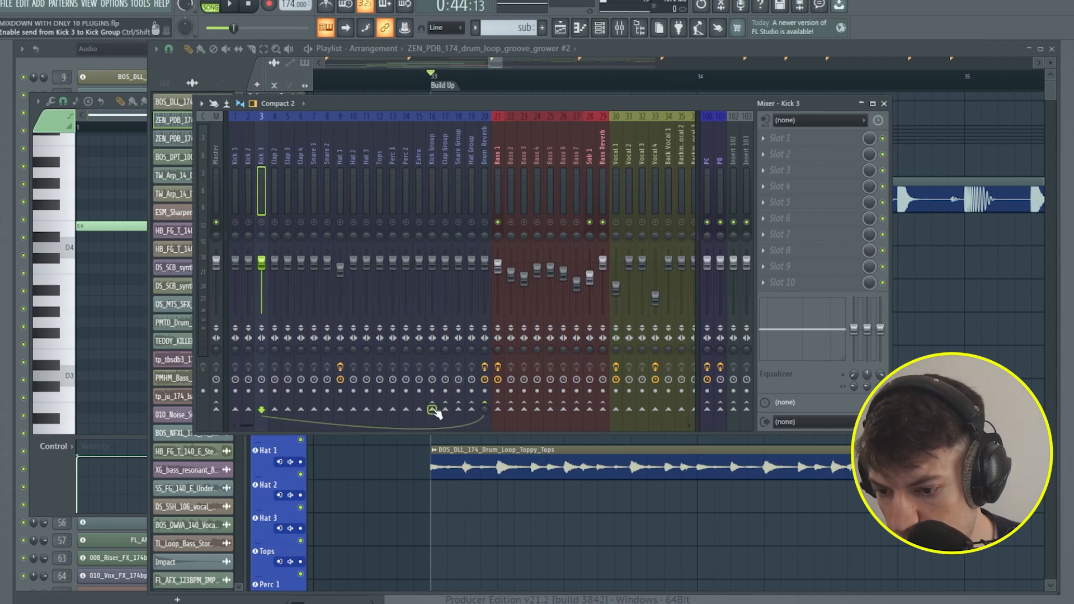
key("space")
key("space")
left_click(261, 222)
key("space")
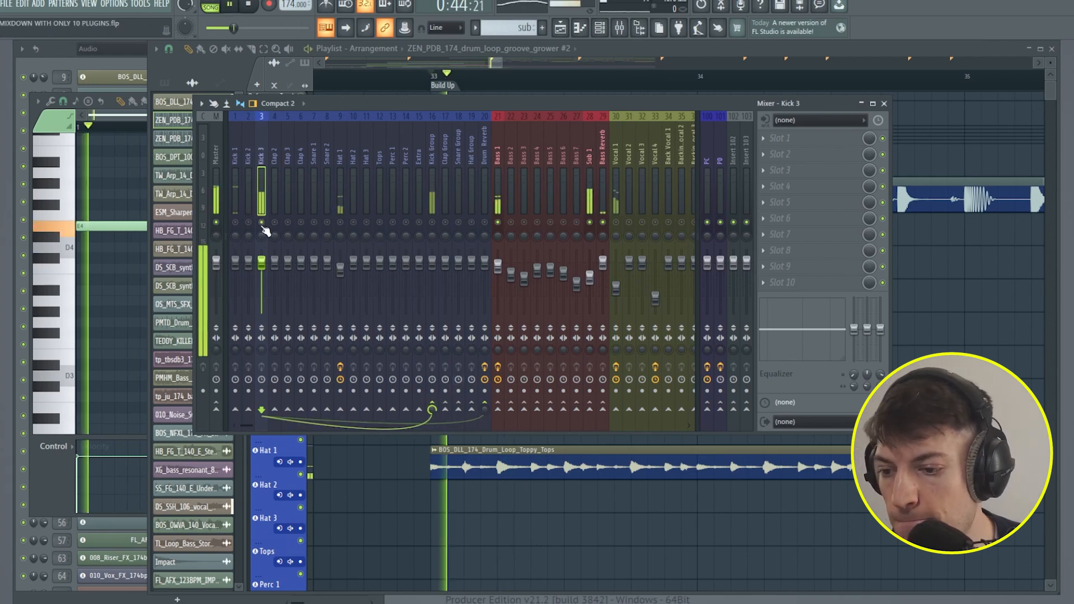
key("space")
- Insert Kickstart 2 in the second effect slot of the Bass 1 track and set its trigger mode to Audio
left_click(538, 168)
left_click(495, 177)
left_click(801, 151)
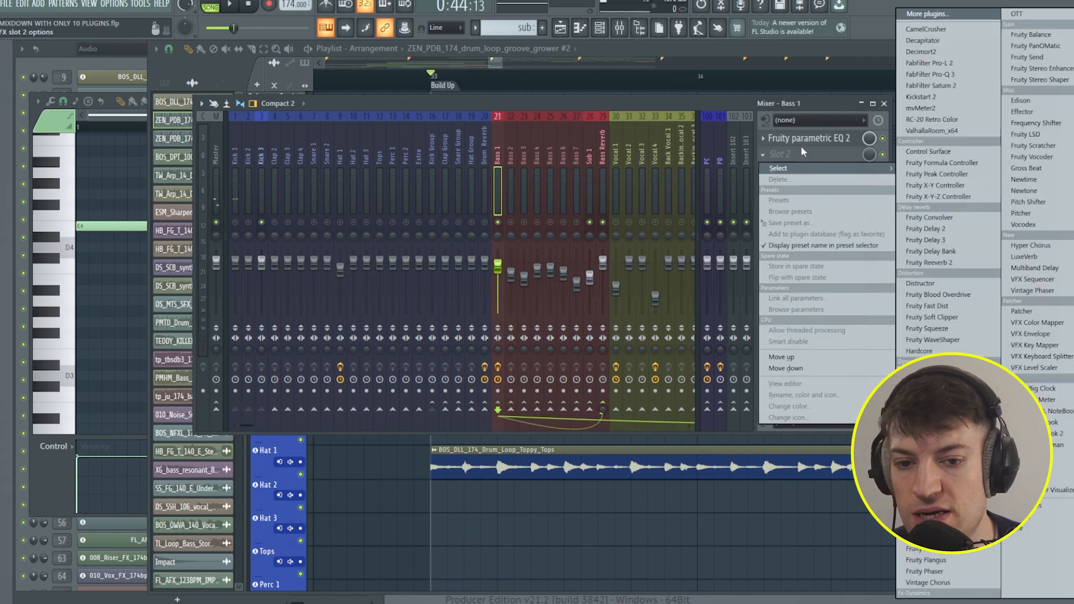
left_click(942, 98)
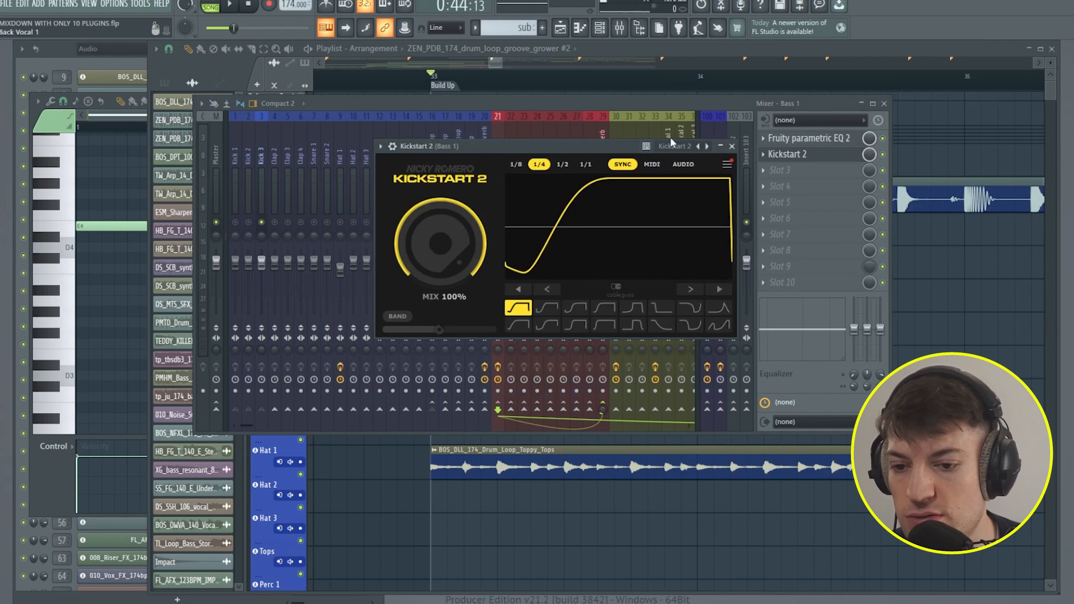
left_click_drag(261, 100, 690, 225)
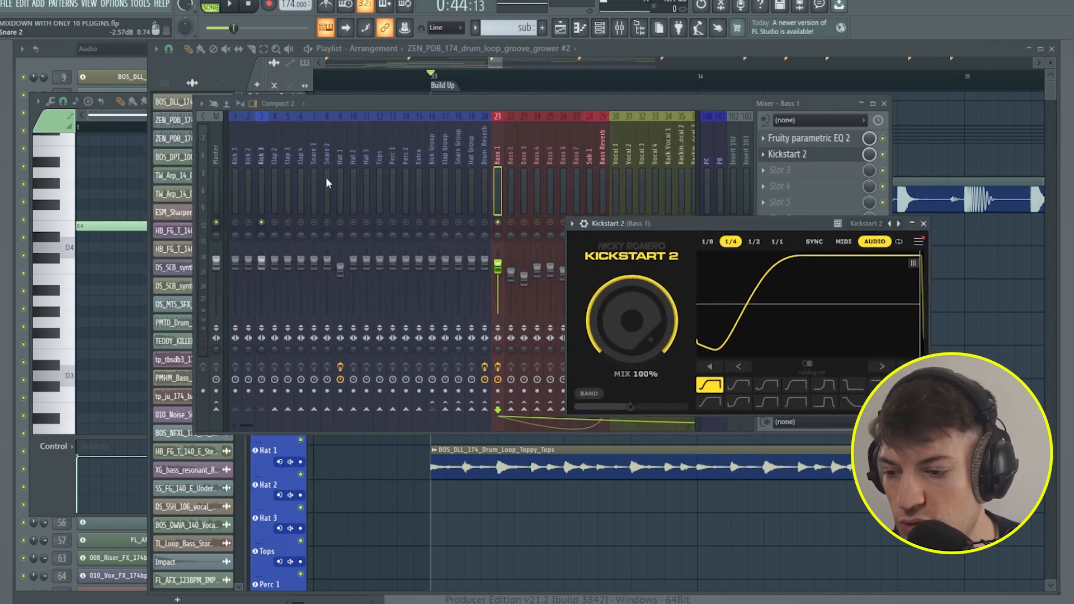
- Route the Kick Group mixer track to the Bass 1 track as a sidechain send
left_click(436, 181)
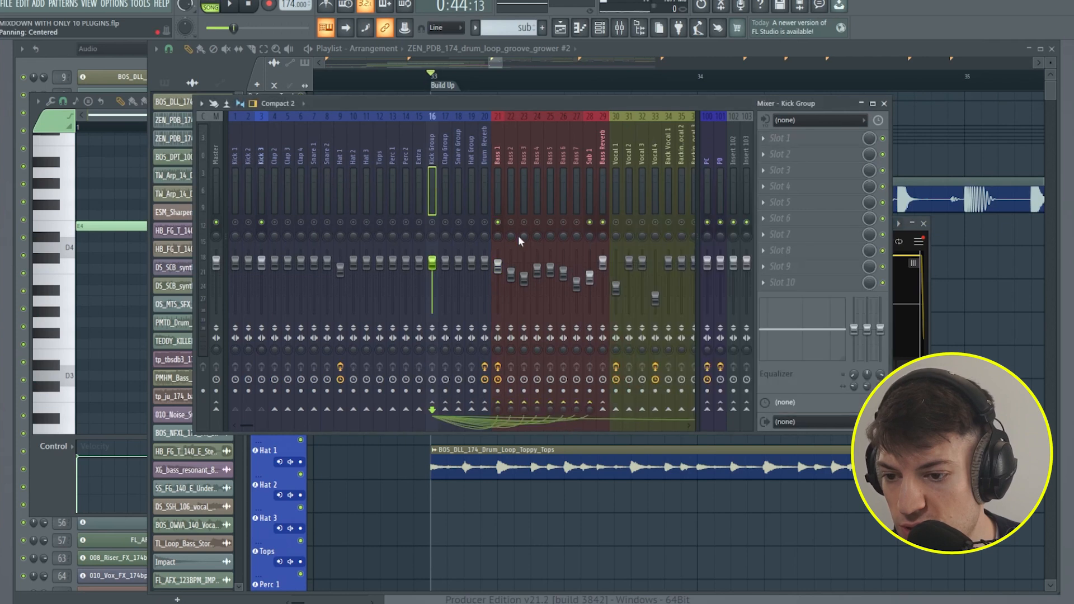
left_click(497, 409)
right_click(500, 410)
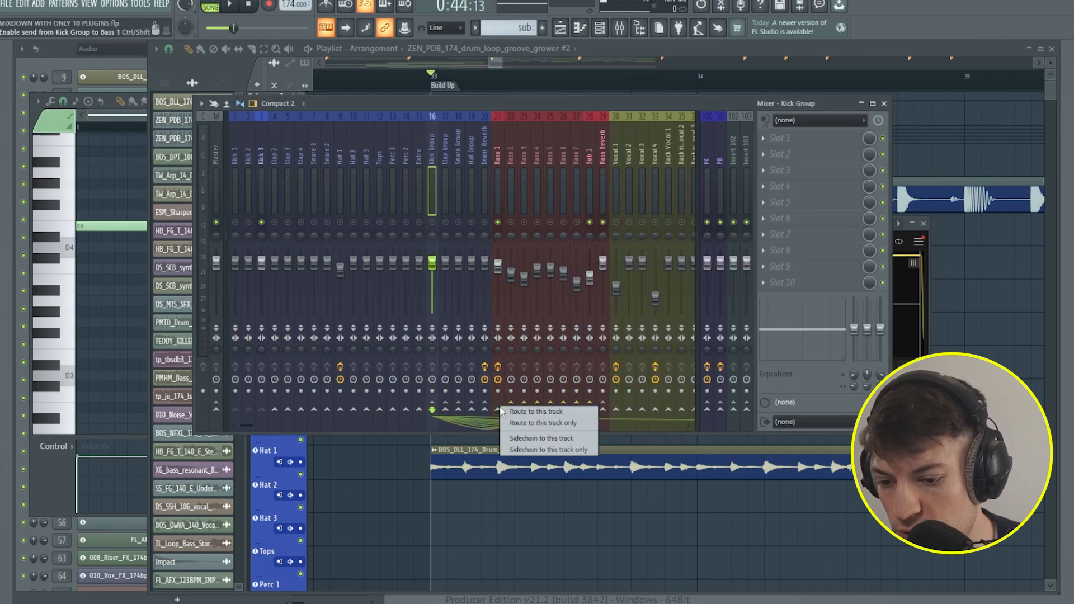
left_click(541, 439)
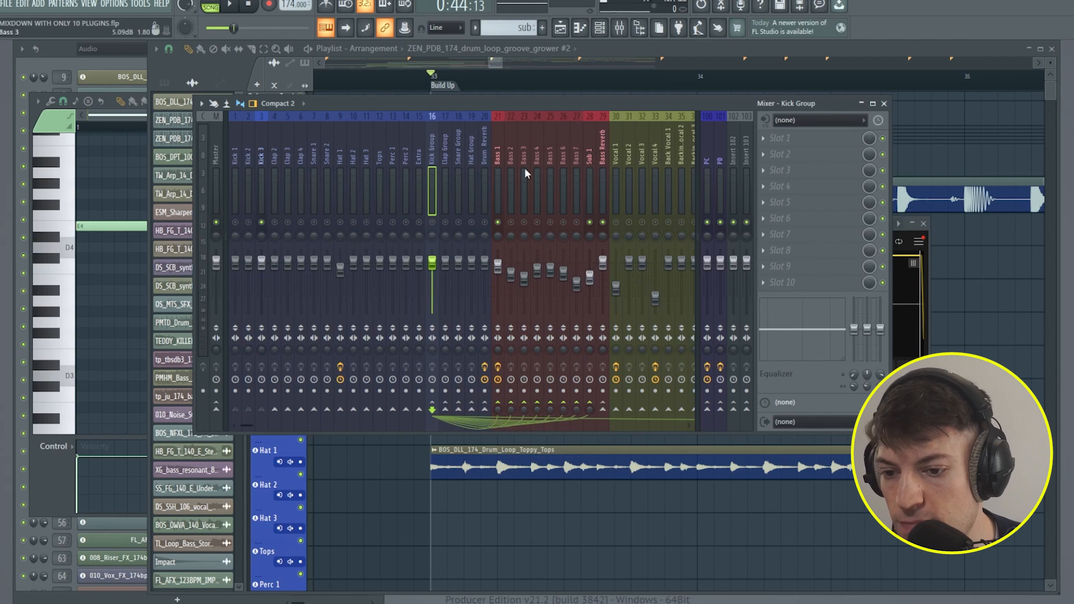
- Set the sidechain input of Kickstart 2 on the Bass 1 track to Kick Group
left_click(497, 173)
left_click(806, 155)
left_click_drag(674, 221, 429, 148)
left_click(337, 148)
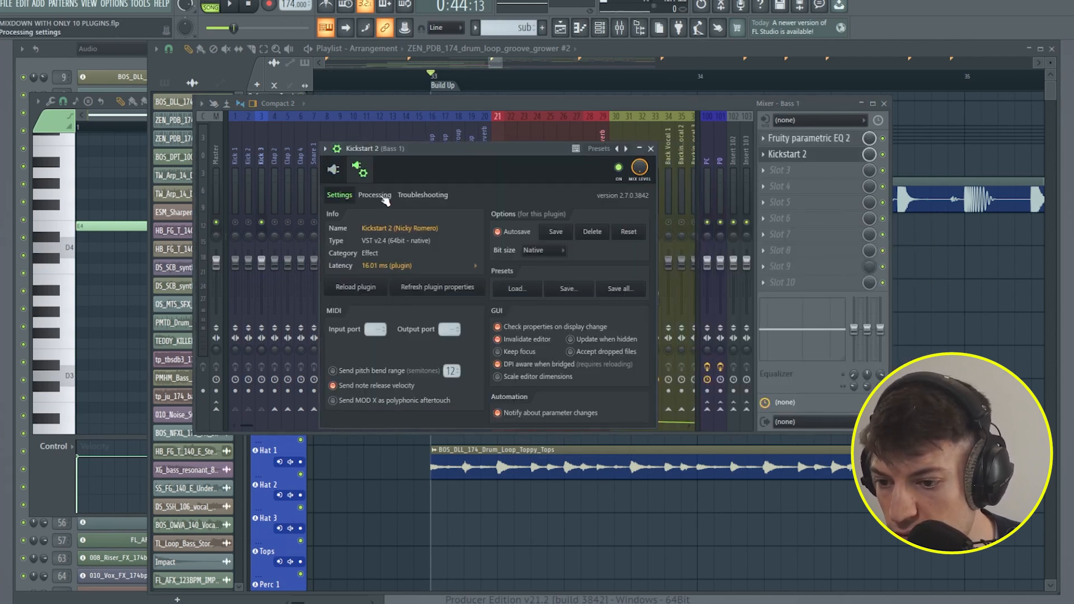
left_click(375, 195)
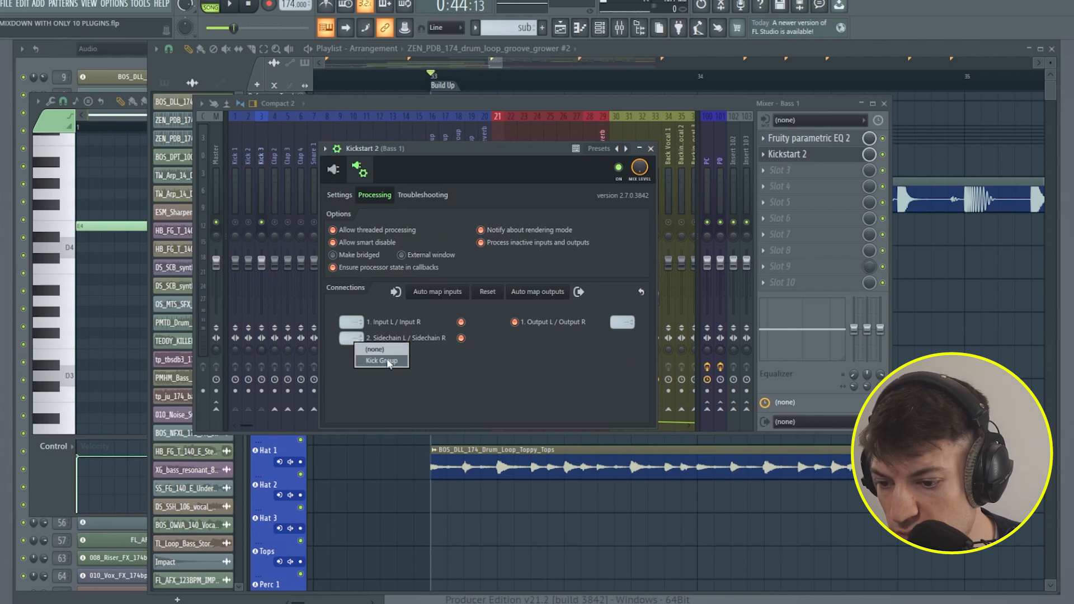
left_click(333, 169)
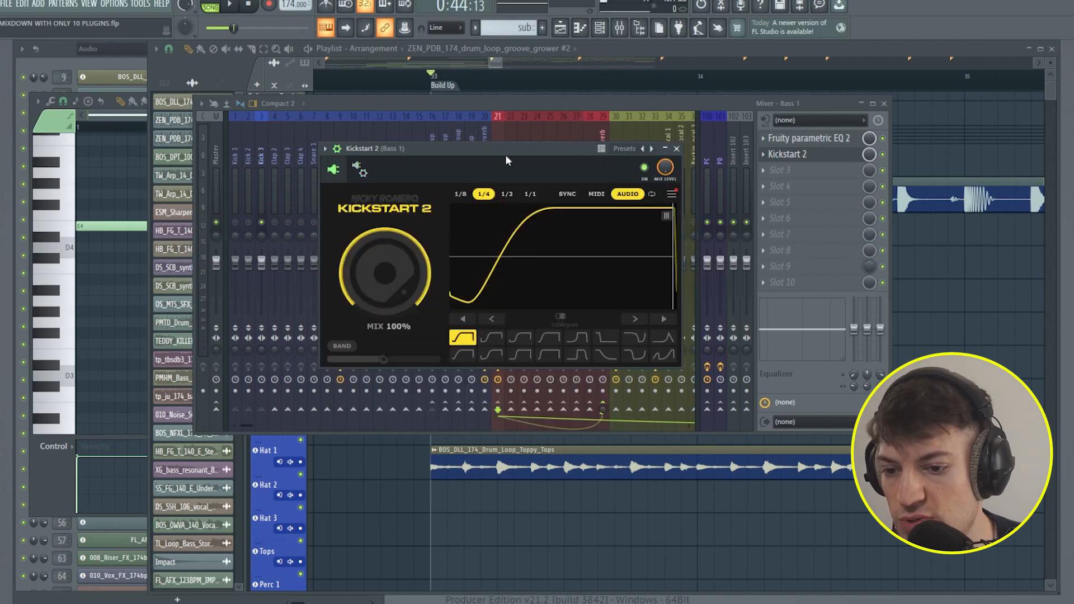
left_click_drag(505, 151, 470, 118)
left_click(638, 117)
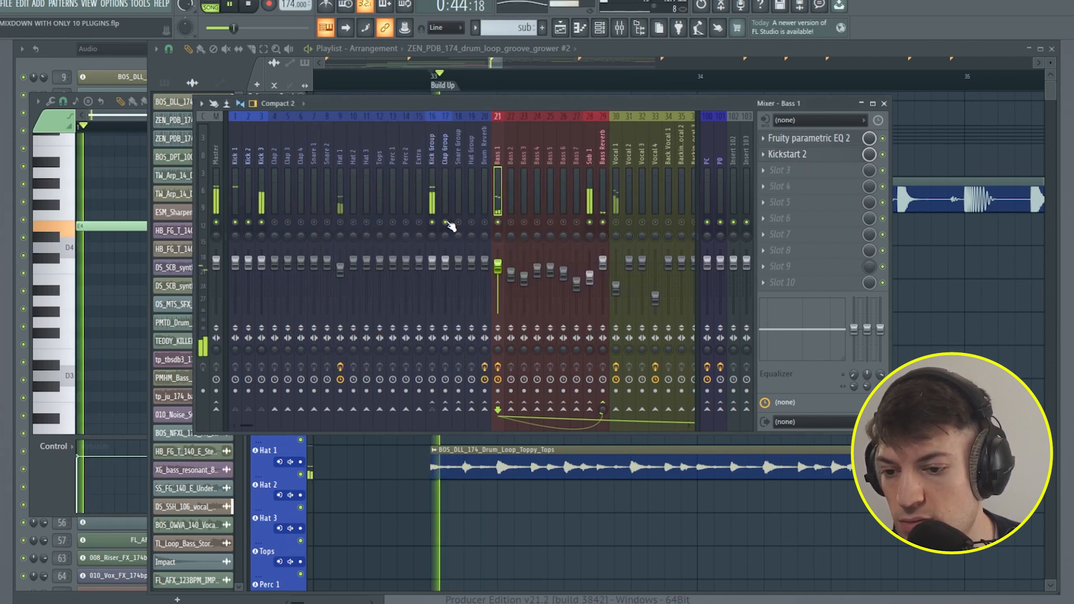
- Play the start of the Build Up repeatedly and check the Kickstart 2 ducking on Bass 1 against the kick
key("F9")
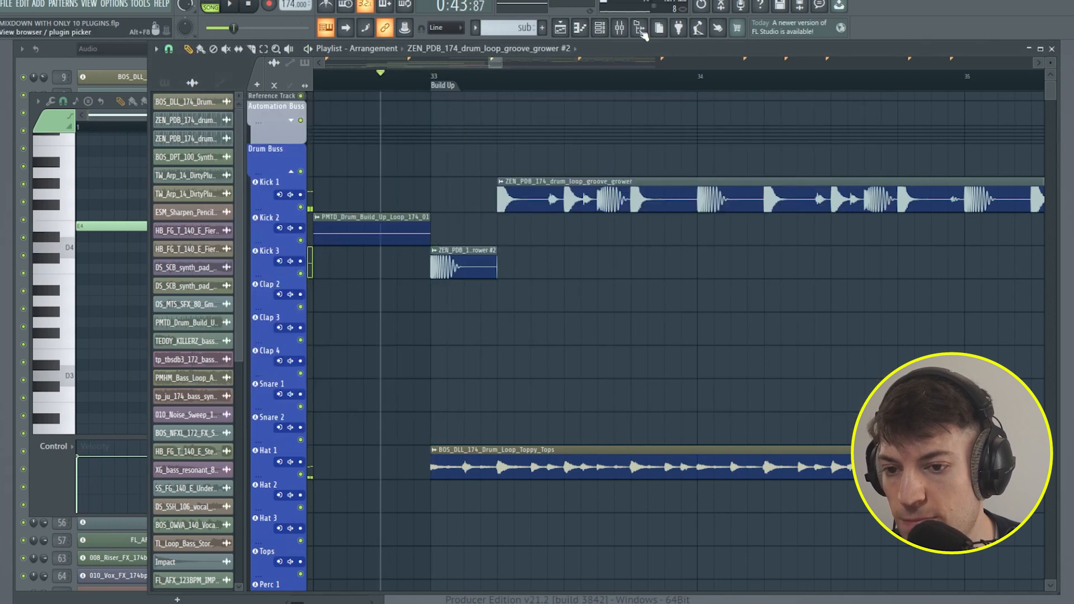
left_click(620, 28)
key("space")
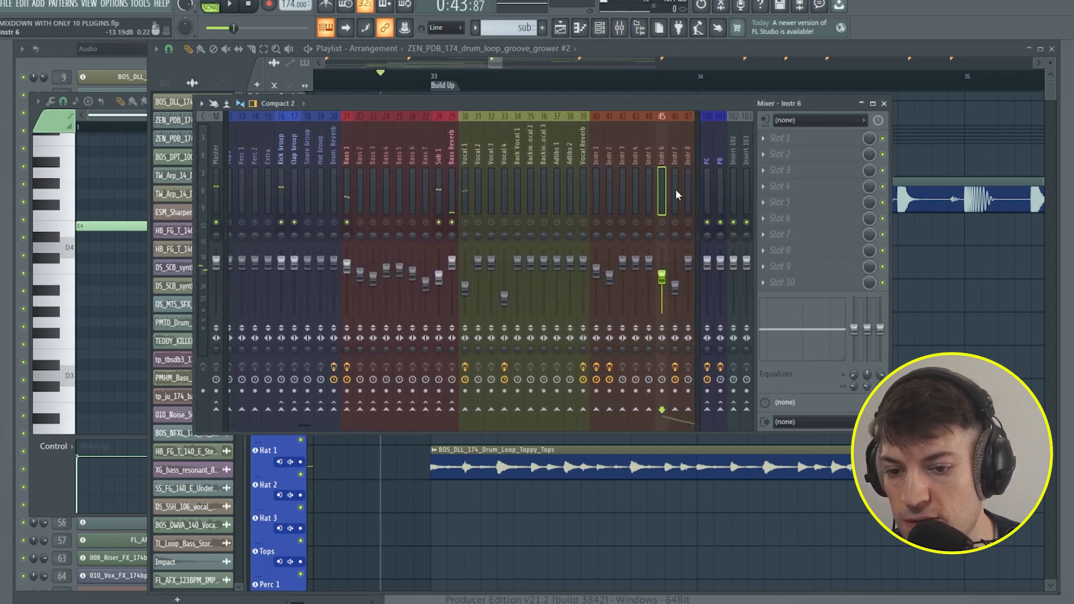
key("space")
key("space")
key("space")
left_click(282, 172)
left_click(812, 159)
key("space")
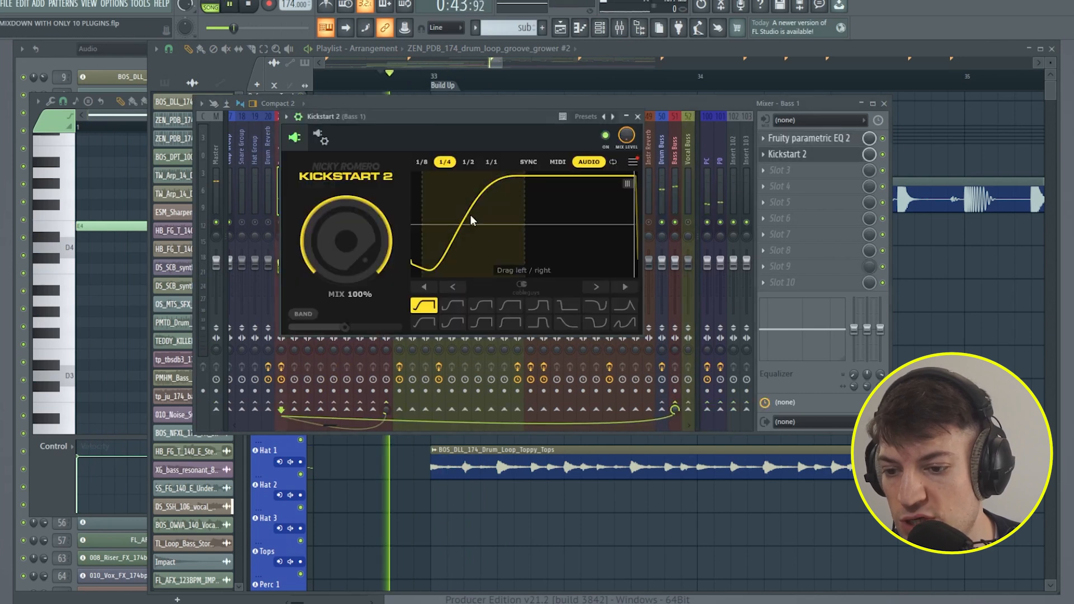
left_click(636, 116)
key("space")
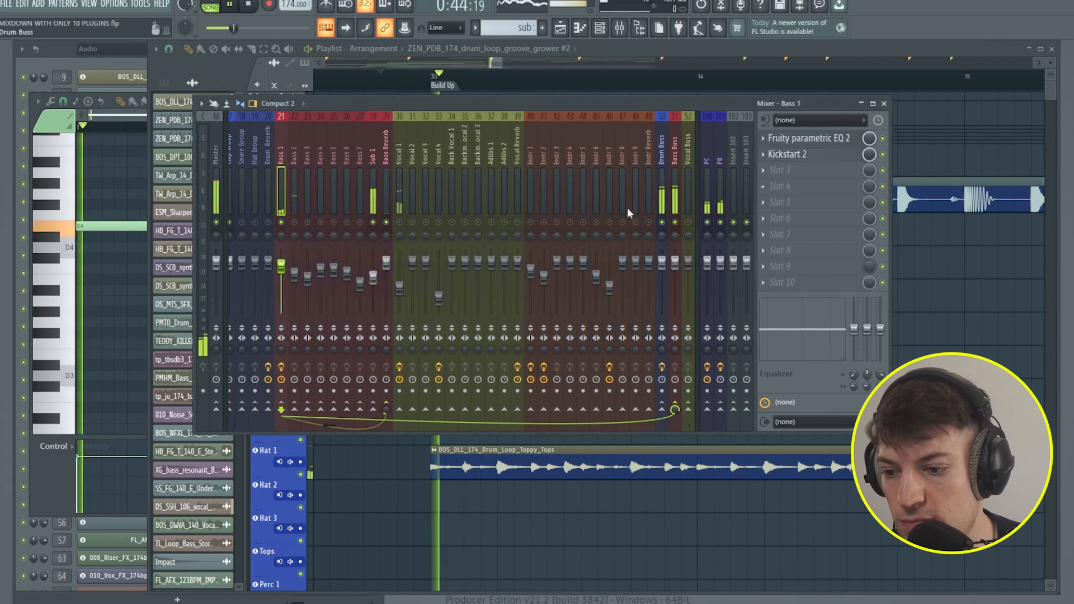
left_click(811, 155)
key("space")
left_click(637, 117)
key("space")
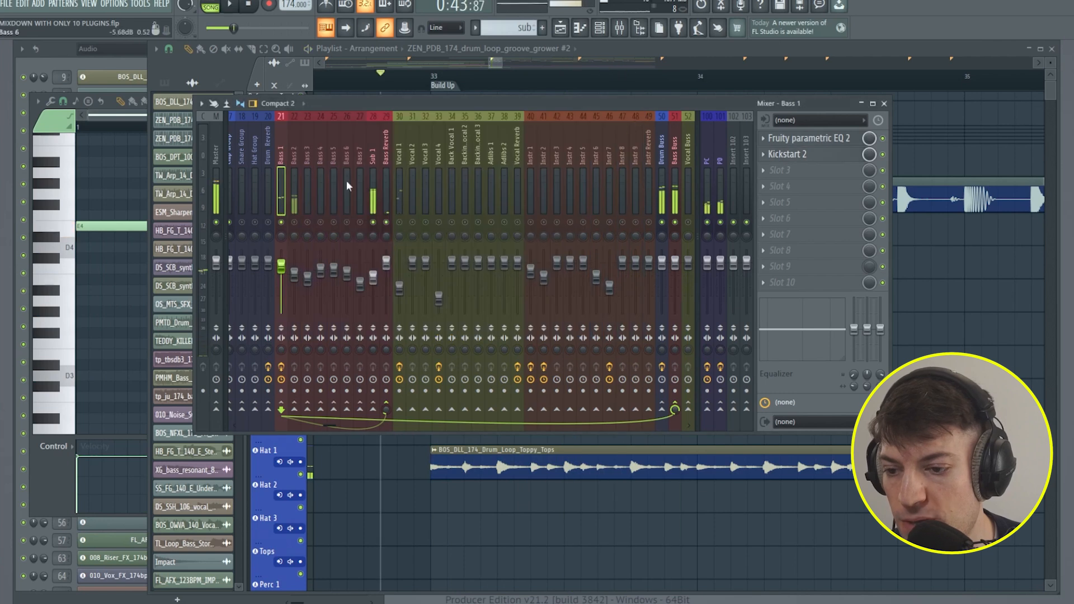
- Copy Kickstart 2 with its settings from the Bass 1 track to the Sub 1 track
left_click(371, 186)
left_click(279, 184)
right_click(780, 154)
left_click_drag(783, 203, 374, 187)
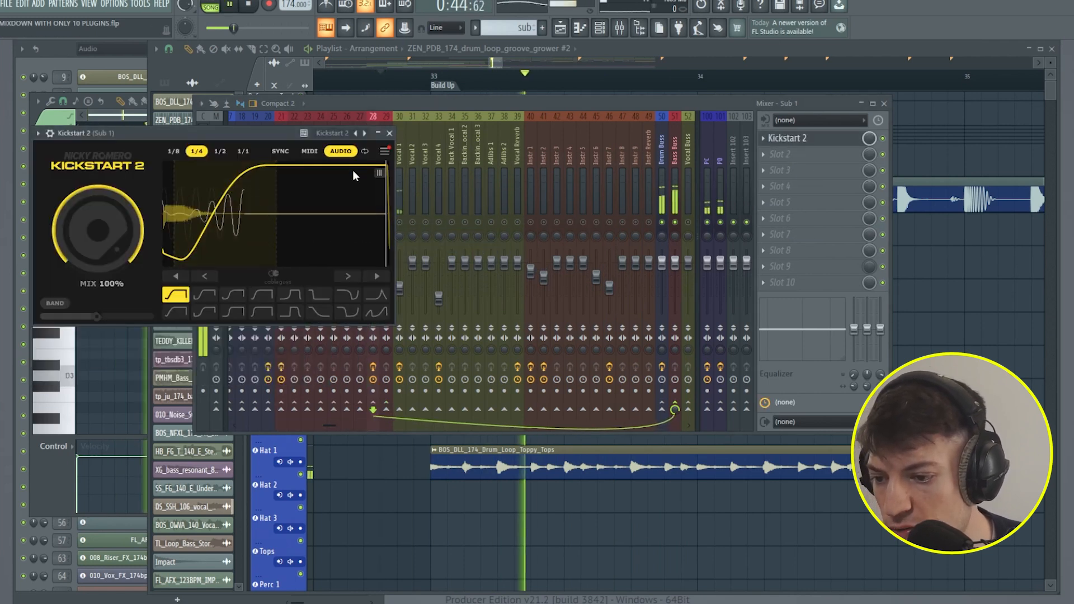
left_click(389, 133)
- Check the Kick Group routing and the sidechain input mapping of Kickstart 2 on the Sub 1 track
scroll(369, 161, "up", 20)
left_click(433, 170)
left_click(441, 172)
left_click(433, 172)
left_click(591, 192)
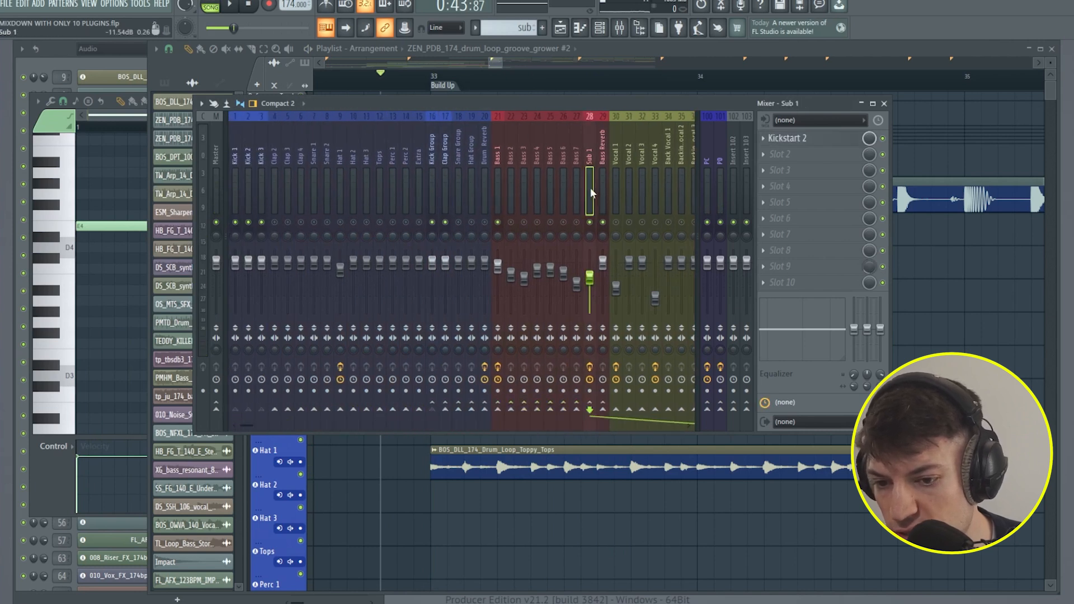
left_click(817, 140)
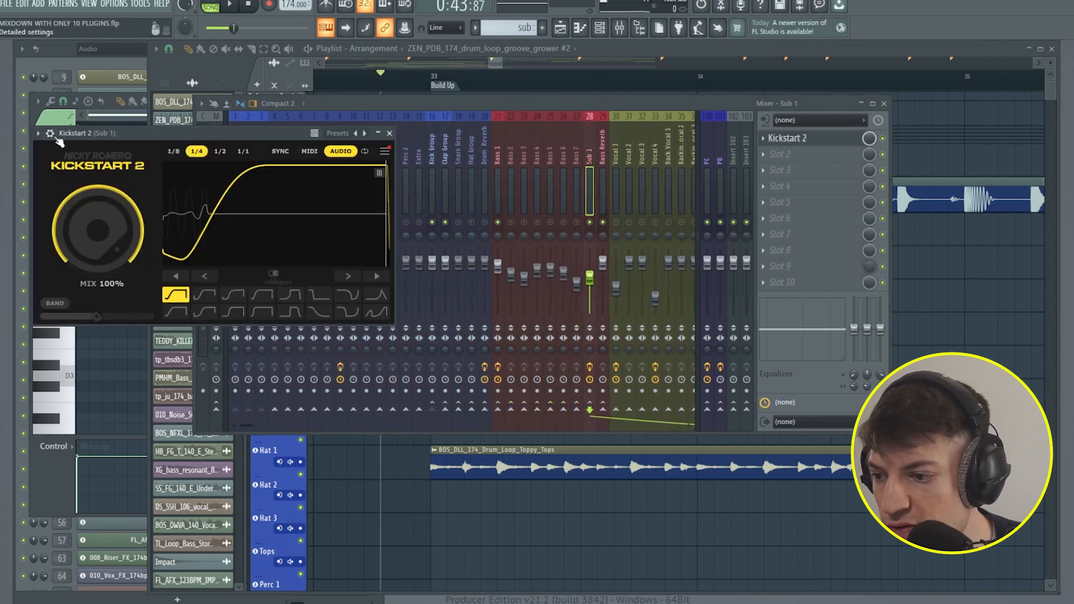
left_click(51, 135)
left_click(88, 179)
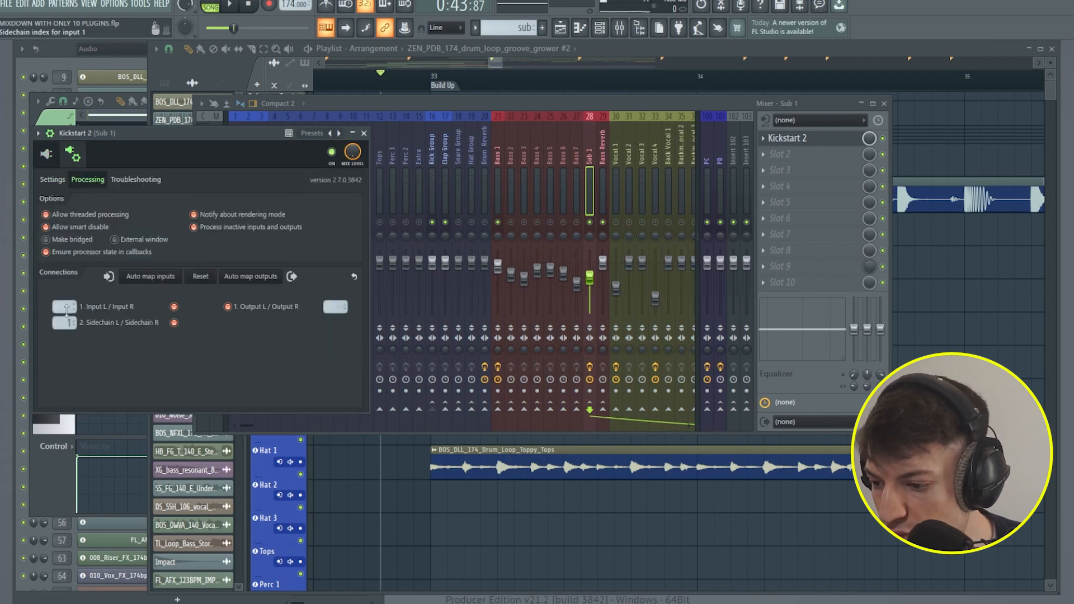
left_click(364, 133)
- Play the Build Up and raise the Bass 1 mixer fader to about 0.1 dB
key("space")
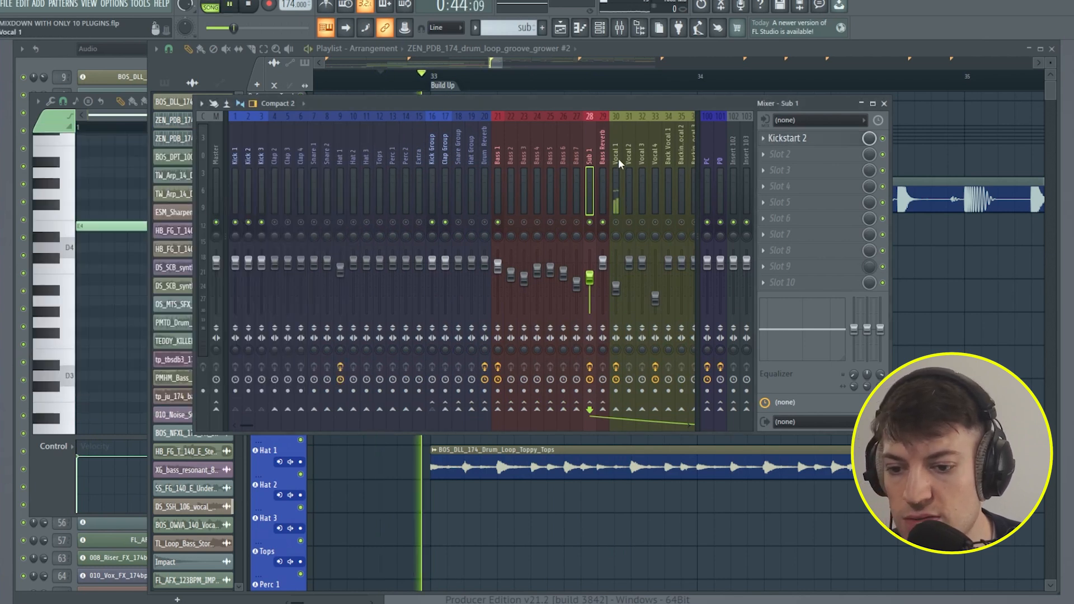
left_click_drag(588, 178, 388, 199)
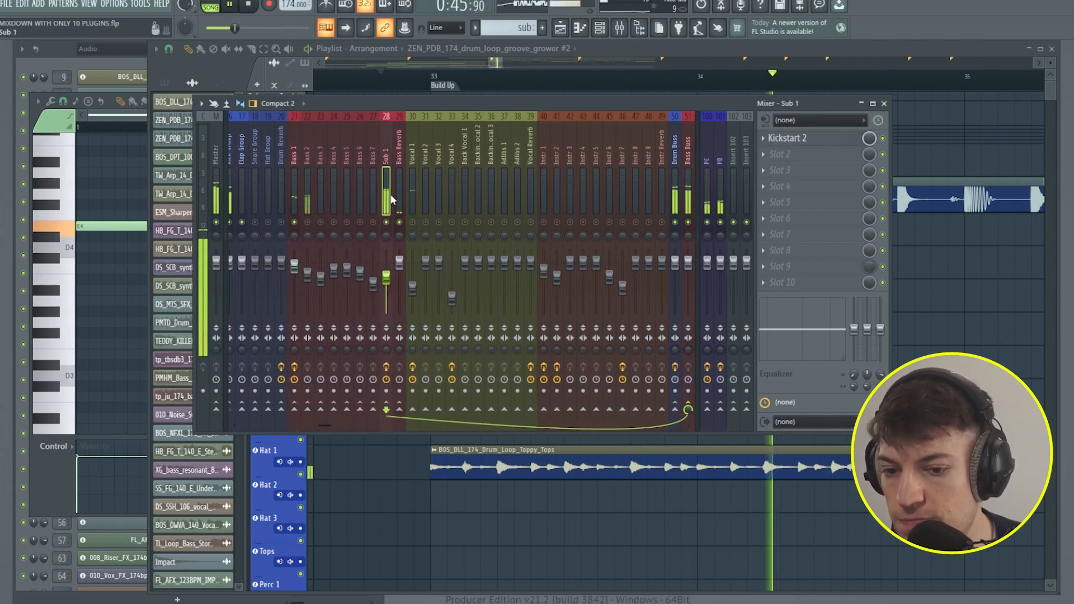
left_click(293, 192)
key("space")
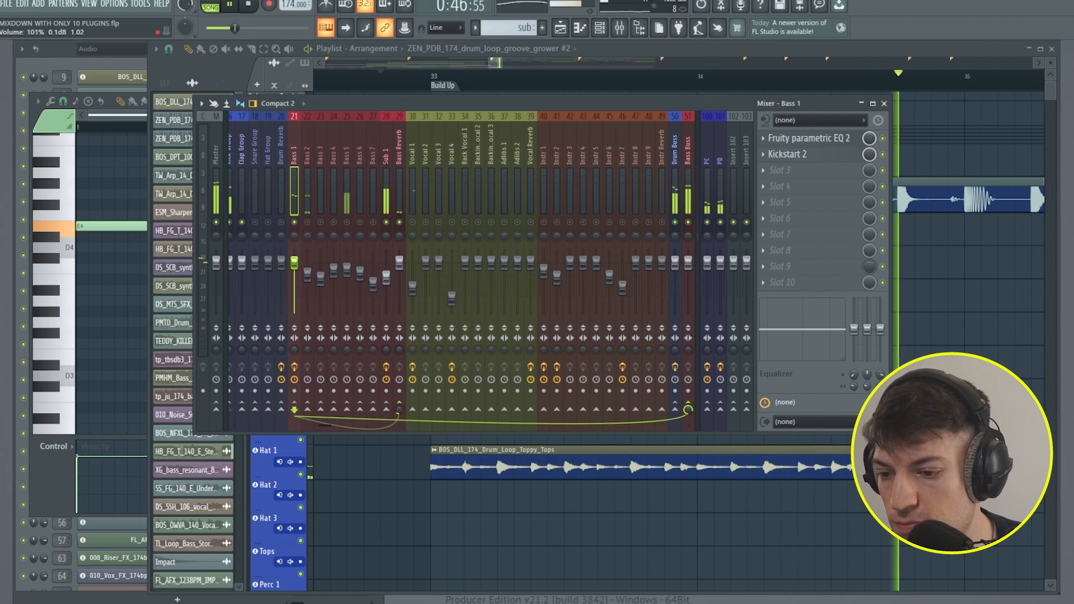
- Zoom the playlist out around the Build Up and play the bass clips from just before bar 33
left_click_drag(503, 62, 515, 63)
left_click_drag(507, 63, 505, 62)
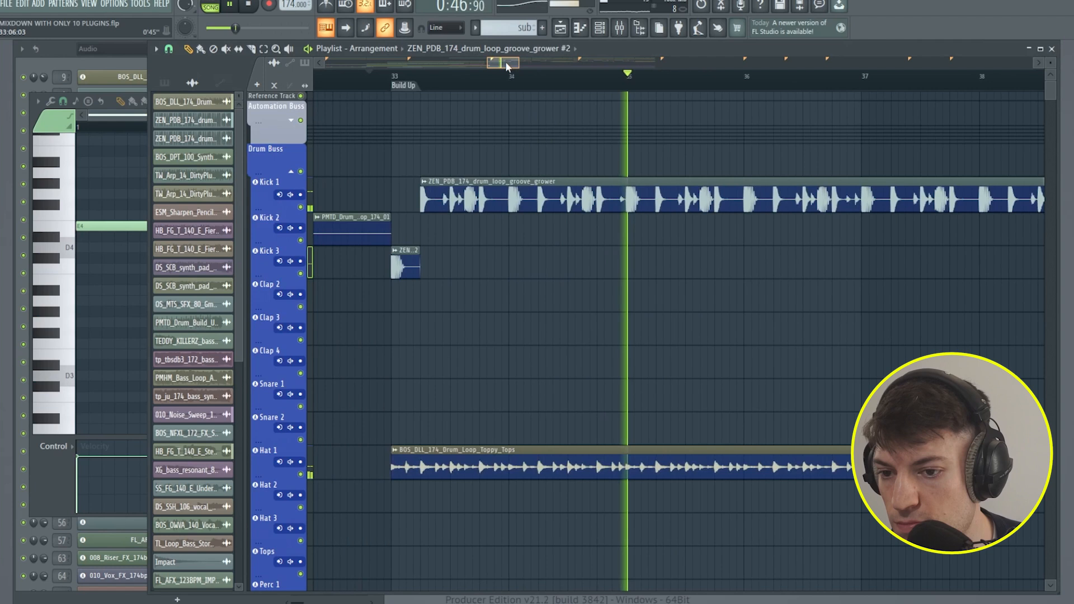
key("space")
scroll(425, 97, "down", 2)
left_click(350, 82)
key("space")
scroll(407, 220, "down", 5)
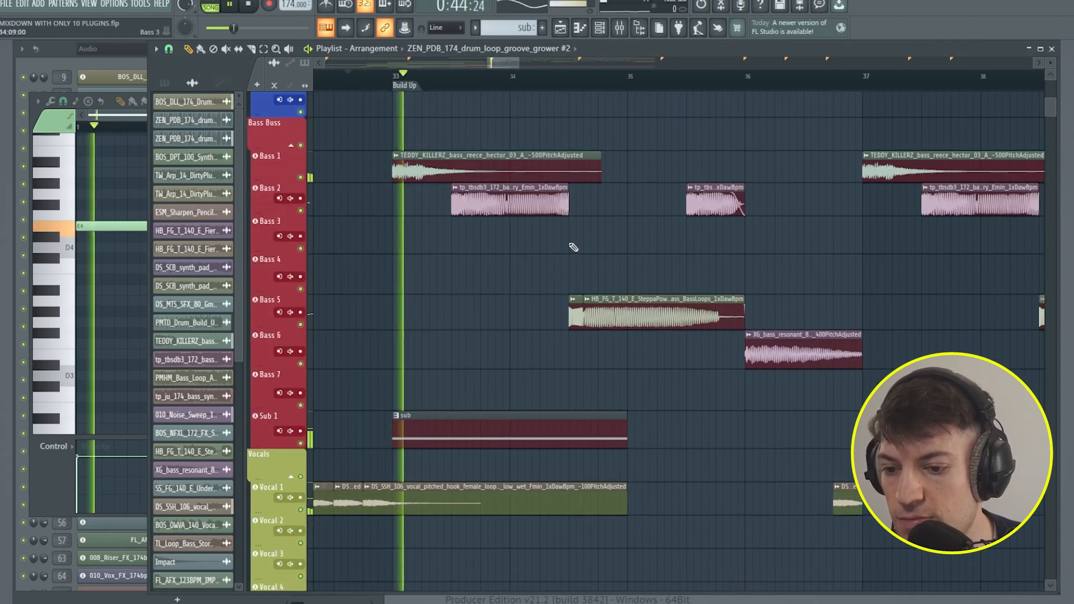
key("space")
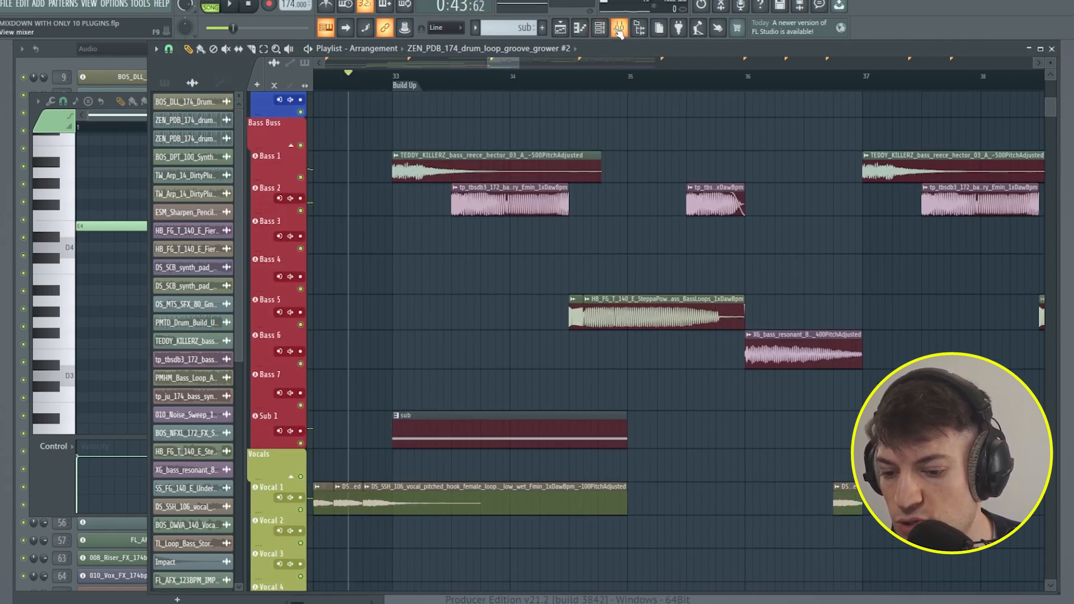
- Enable the Bass 2 mixer track and play it together with Bass 1, the sub and the kick
left_click(619, 30)
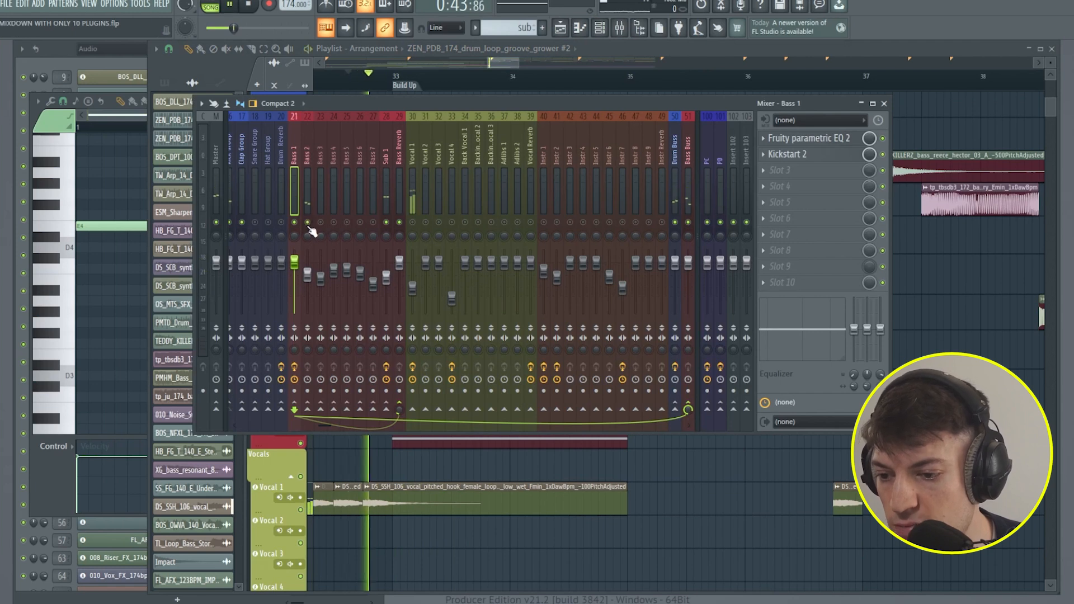
left_click(310, 290)
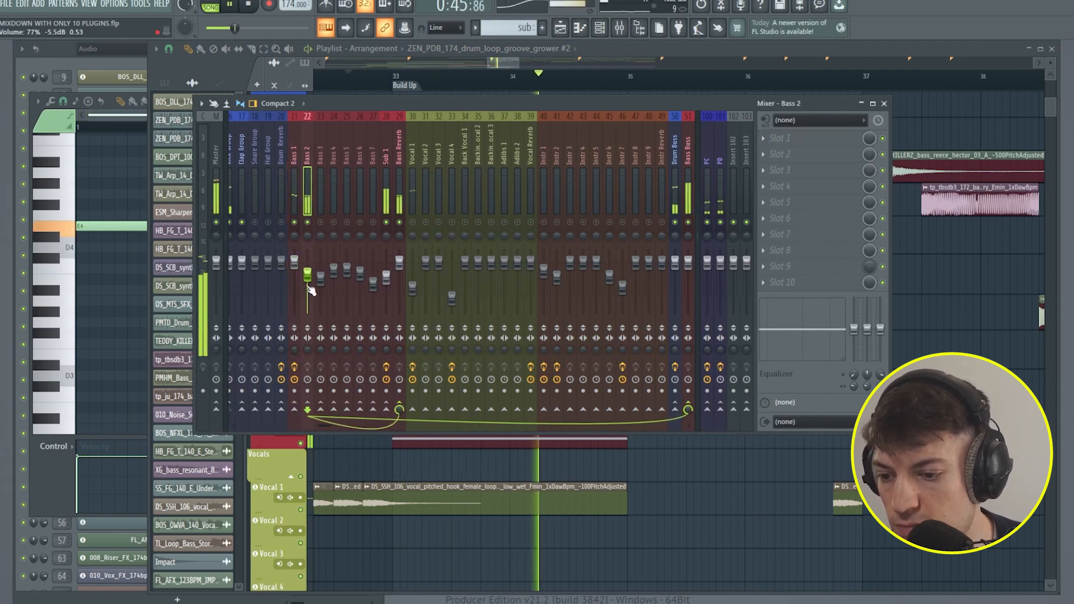
key("space")
key("space")
- Copy Fruity parametric EQ 2 with its settings from the Bass 1 track to the Bass 2 track
left_click(295, 193)
key("space")
left_click(762, 140)
left_click_drag(791, 209, 308, 185)
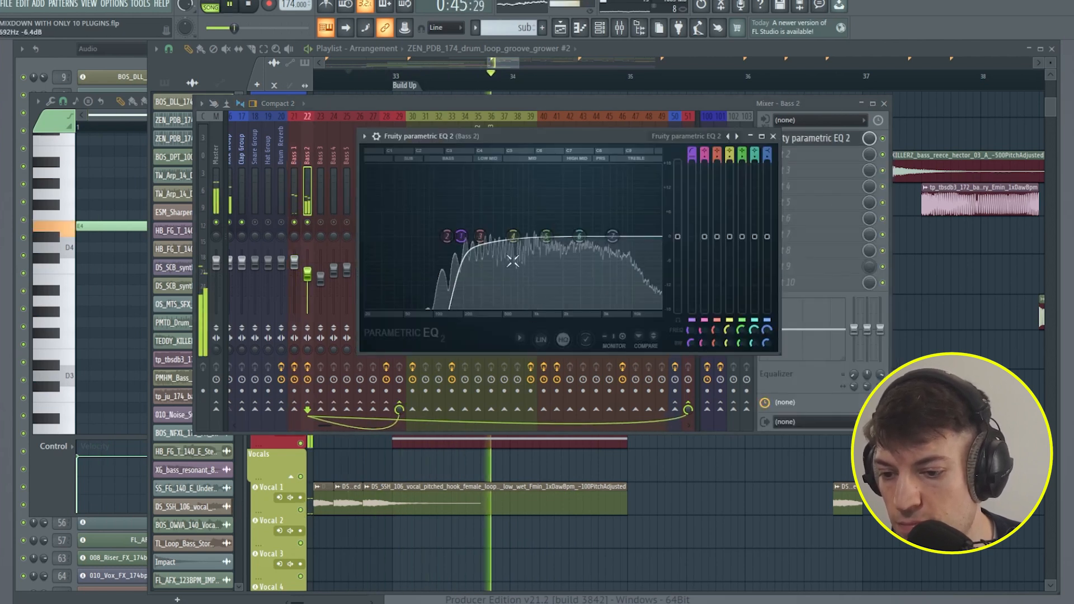
key("space")
- Lower the high-pass cutoff in the Bass 2 track's EQ to around 100 Hz during playback
key("space")
left_click_drag(460, 235, 436, 239)
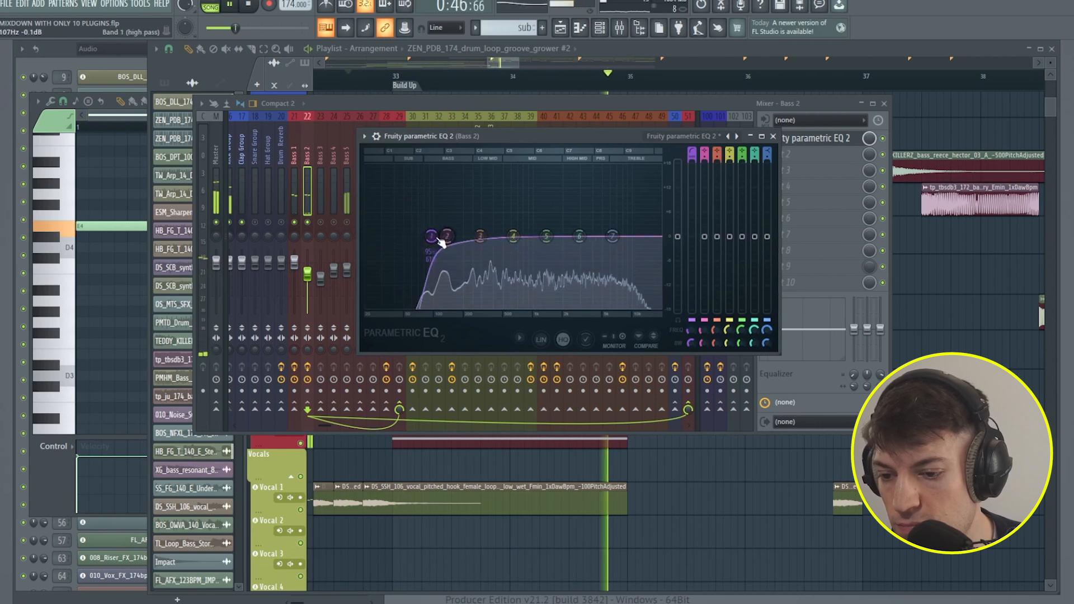
key("space")
key("space")
left_click(773, 137)
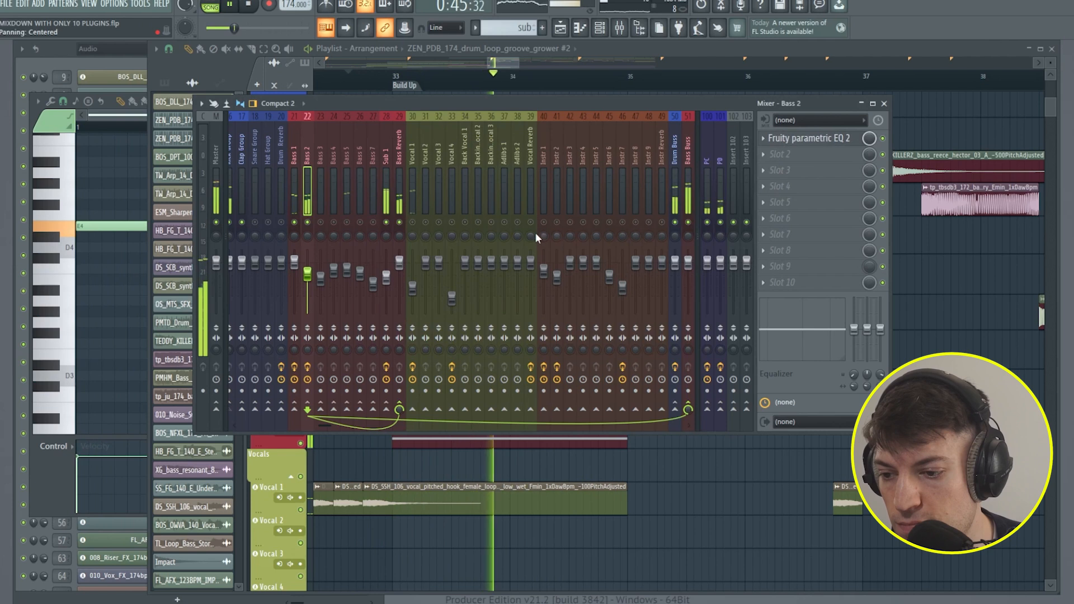
- Copy Kickstart 2 with its settings from the Bass 1 track to the second effect slot of the Bass 2 track
left_click(385, 193)
key("space")
key("space")
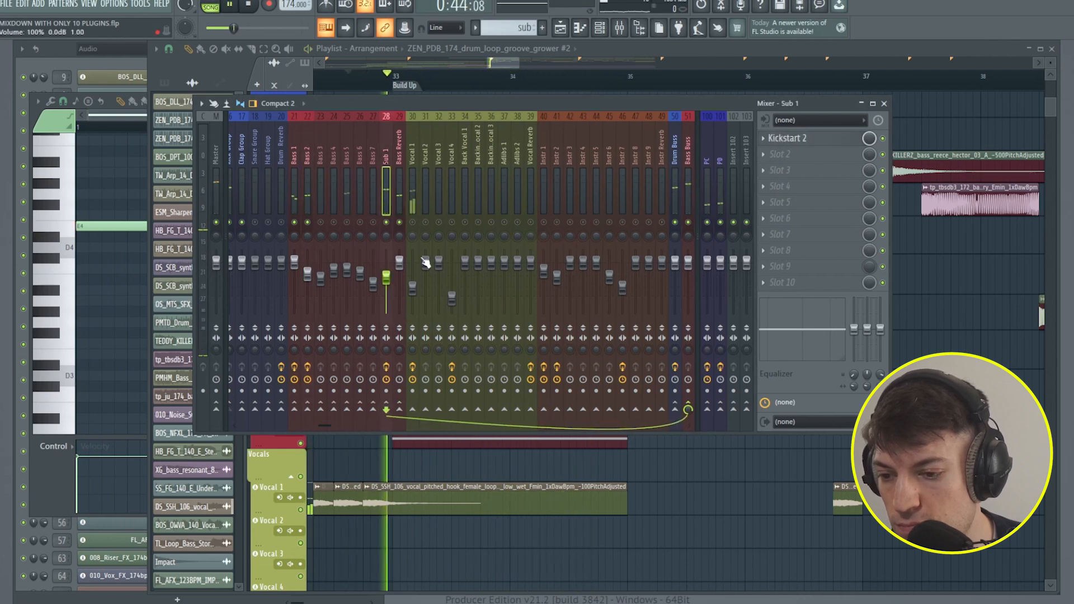
left_click(294, 193)
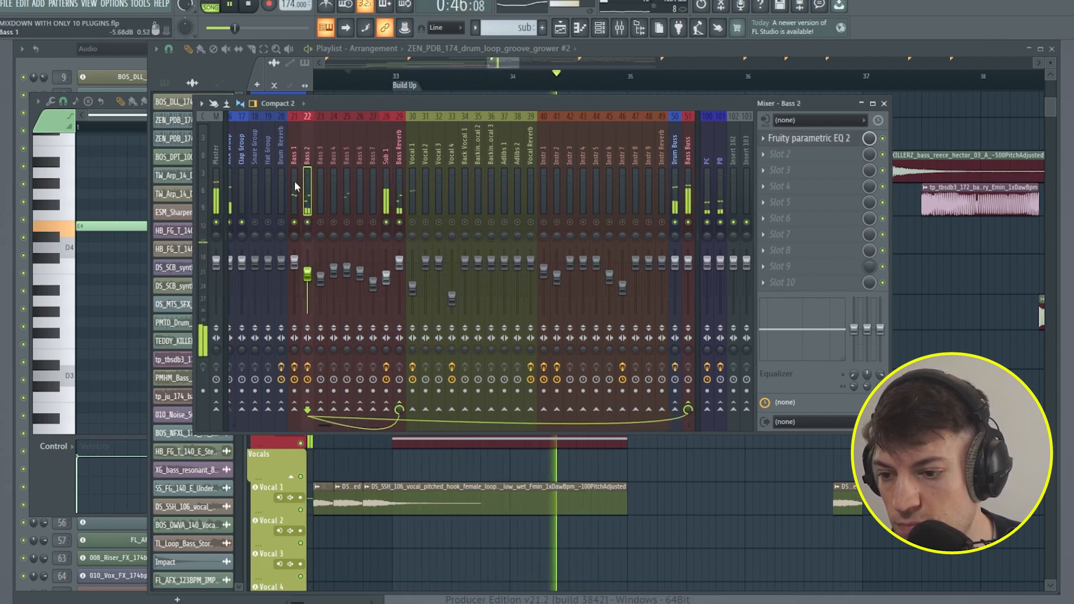
key("space")
left_click(764, 156)
left_click_drag(790, 223, 309, 181)
- Switch Kickstart 2 on the Bass 2 track to the second curve shape and shorten its ducking curve slightly
key("space")
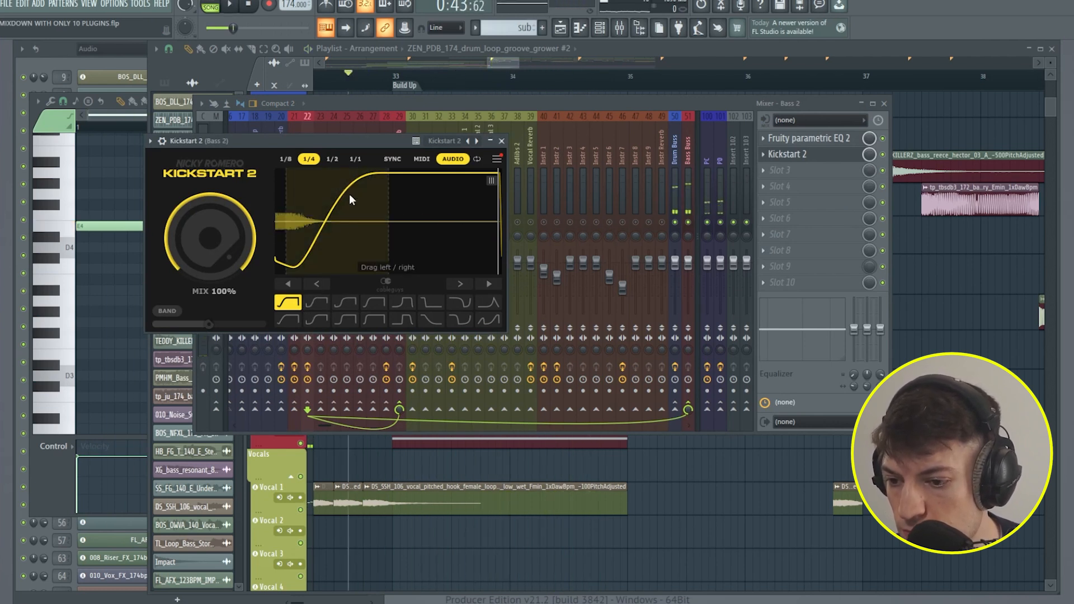
left_click(316, 302)
left_click_drag(386, 210, 355, 209)
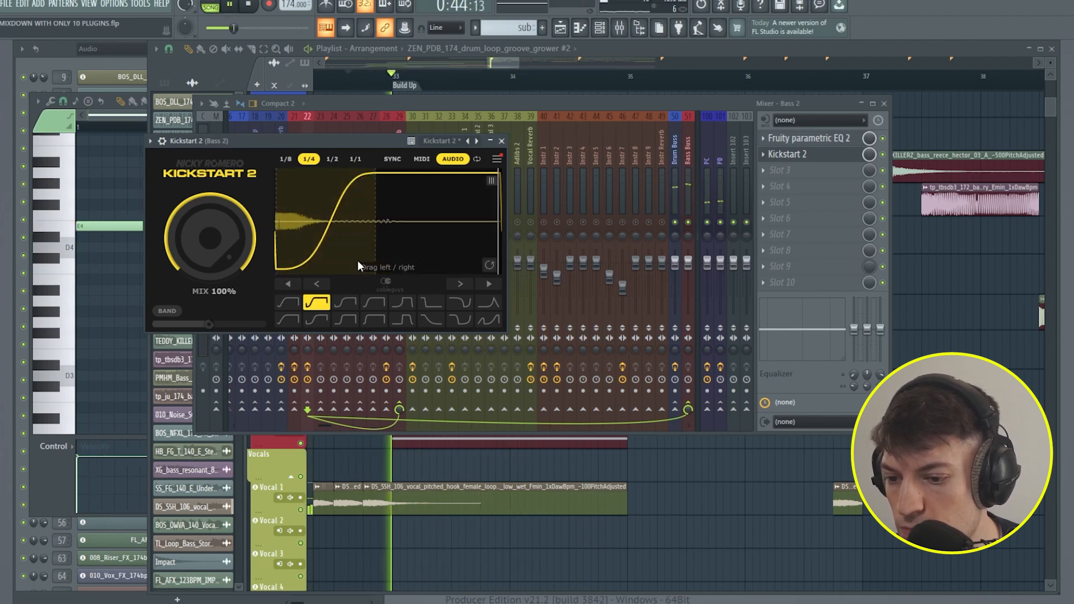
left_click(501, 141)
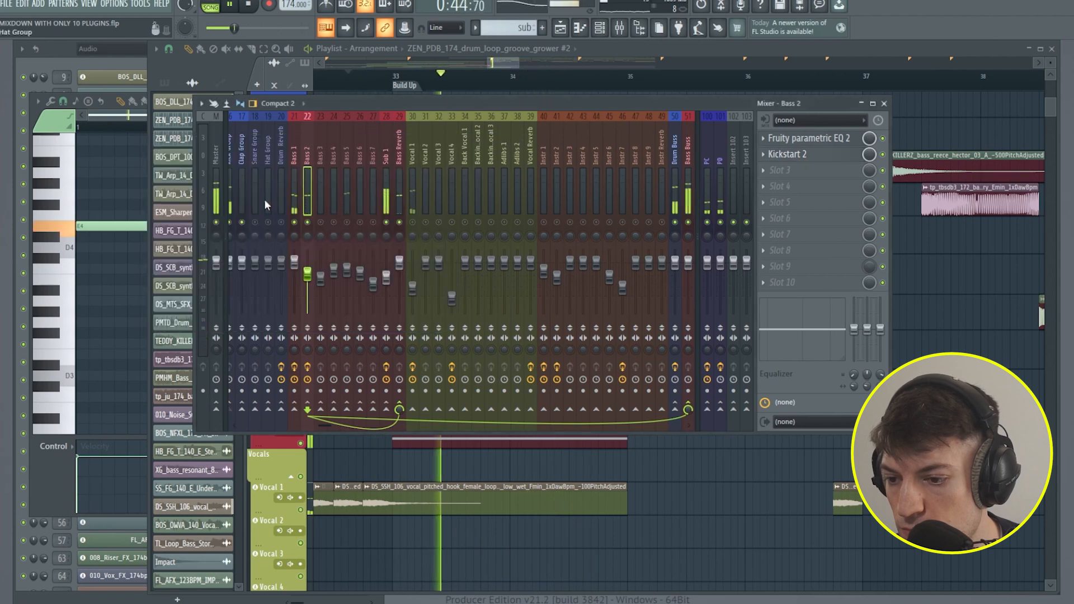
- Enable the Hat 1 and Hat Group mixer tracks and play the Build Up from just before bar 33
scroll(267, 205, "up", 20)
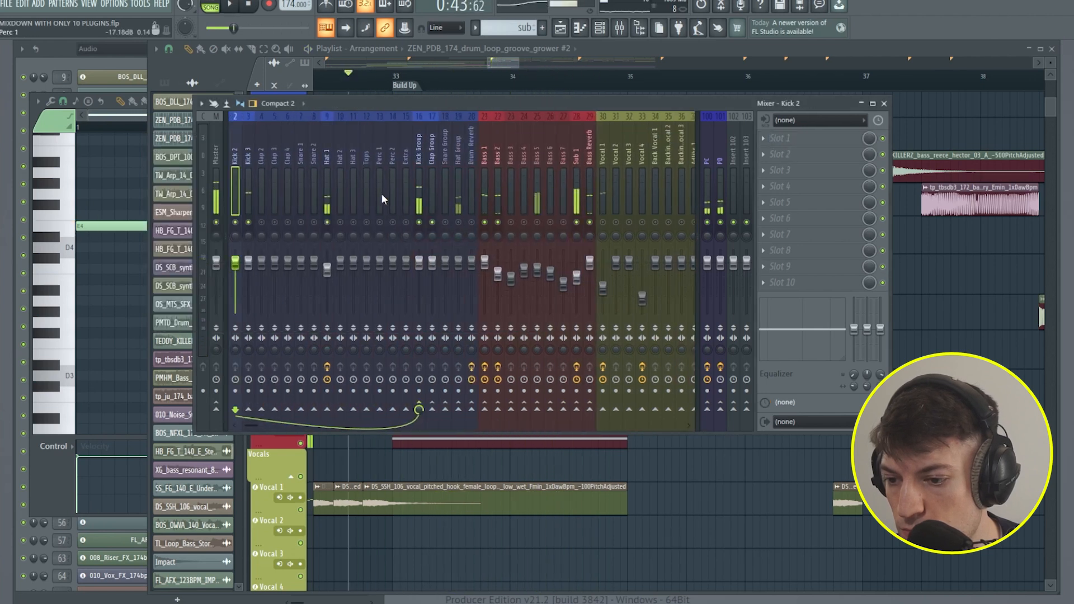
key("F9")
key("space")
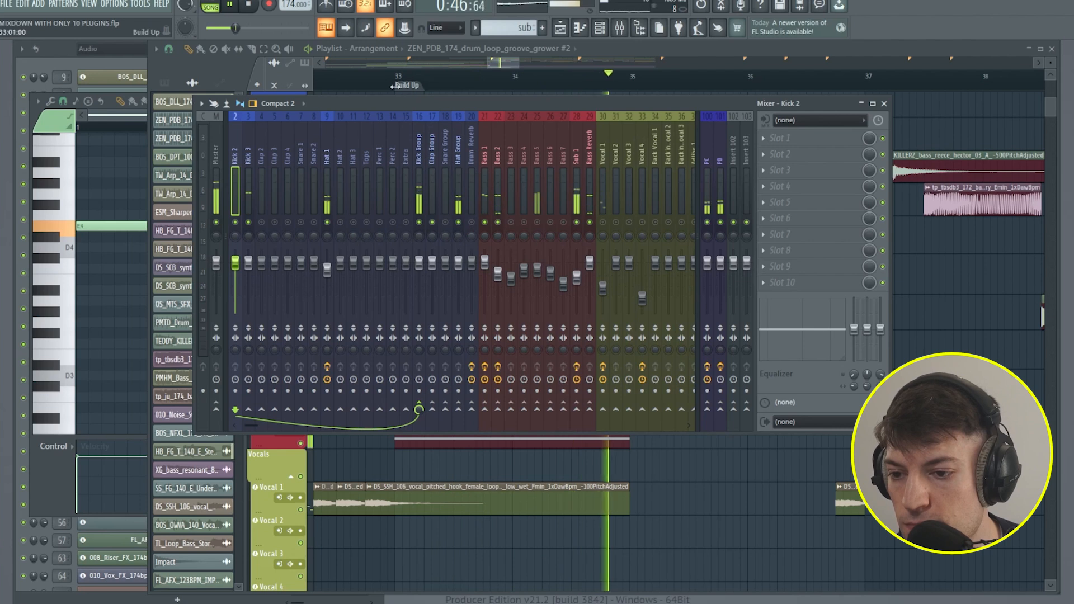
left_click(350, 77)
scroll(443, 371, "down", 8)
scroll(599, 270, "up", 10)
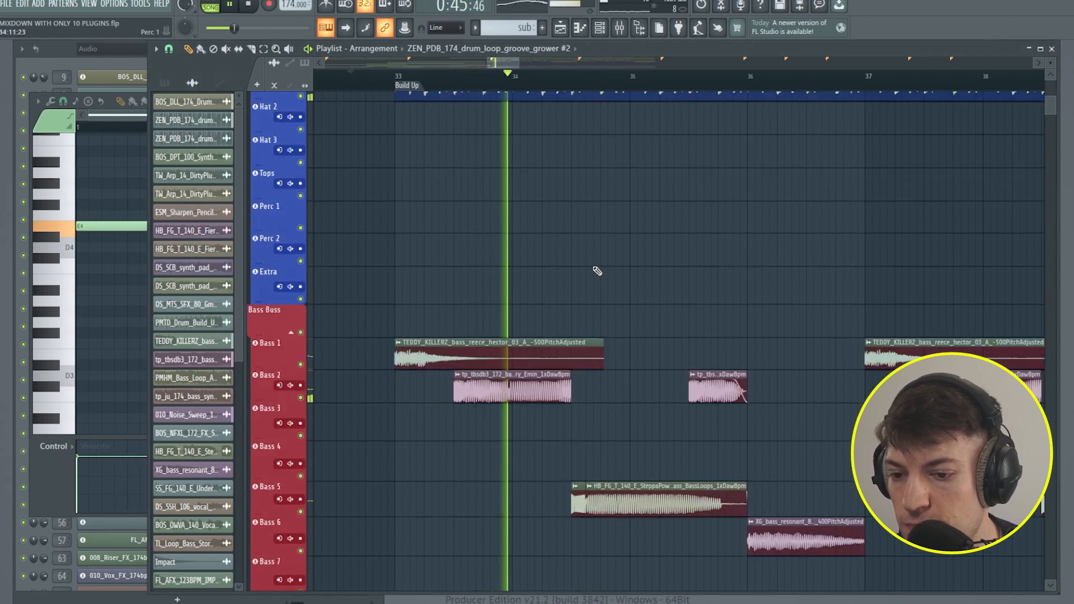
- Extend the sub line on the Sub 1 playlist track by placing copies of the sub clip at bars 35 and 37
scroll(596, 271, "down", 8)
scroll(597, 274, "up", 2)
scroll(597, 276, "up", 7)
scroll(594, 274, "down", 8)
scroll(593, 274, "up", 8)
scroll(591, 272, "down", 5)
key("space")
key("space")
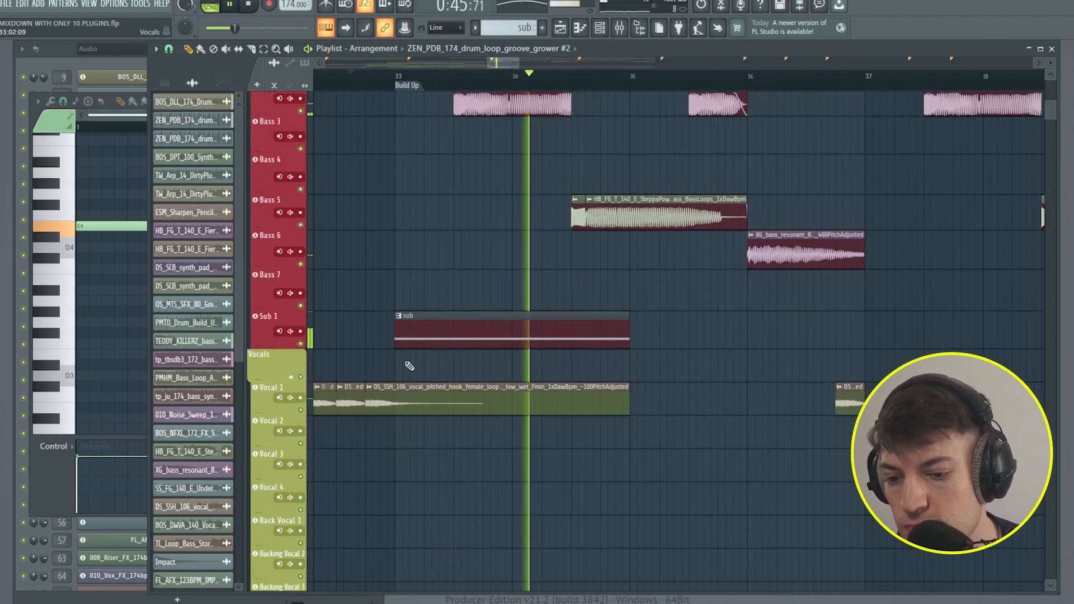
left_click_drag(533, 332, 681, 338)
scroll(699, 436, "down", 3)
scroll(783, 392, "up", 3)
left_click(878, 334)
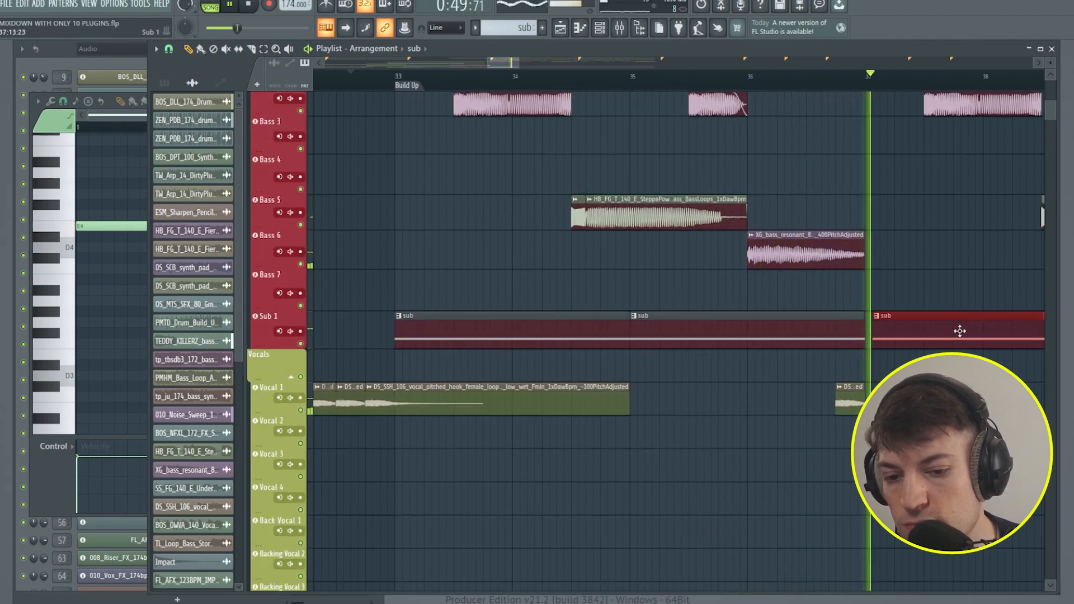
left_click_drag(950, 336, 942, 336)
- Duplicate the sub clips along the Sub 1 track so they run through the Build Up to bar 49
scroll(576, 94, "down", 3)
left_click_drag(528, 63, 612, 62)
left_click_drag(632, 330, 386, 342)
mouse_move(372, 339)
left_mouse_down()
mouse_move(465, 328)
mouse_move(613, 339)
mouse_move(597, 339)
left_mouse_up()
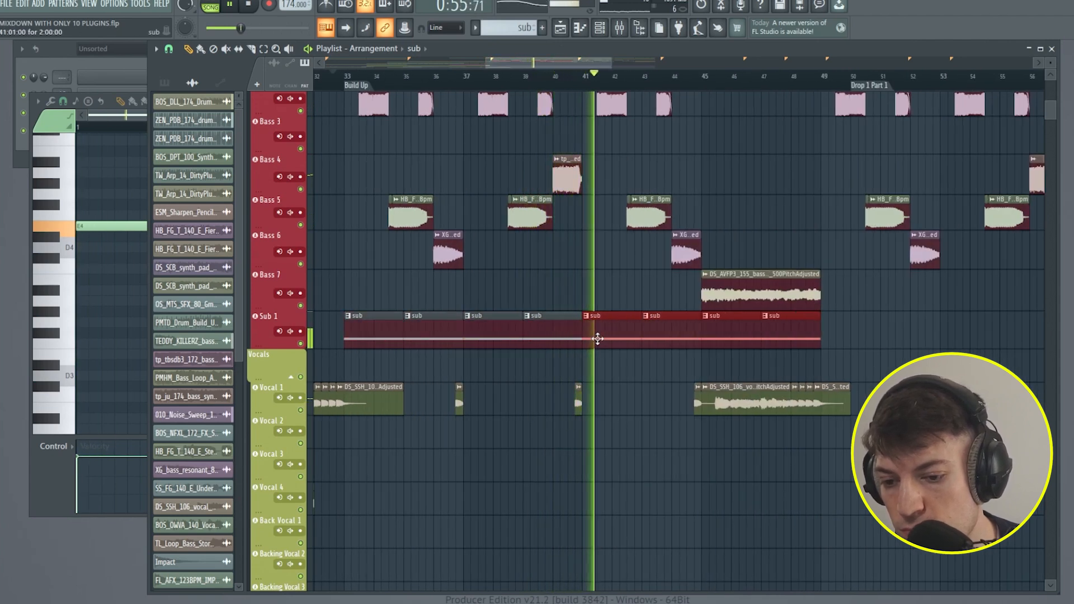
scroll(608, 372, "down", 3)
scroll(610, 370, "up", 6)
scroll(610, 371, "down", 4)
scroll(606, 371, "up", 5)
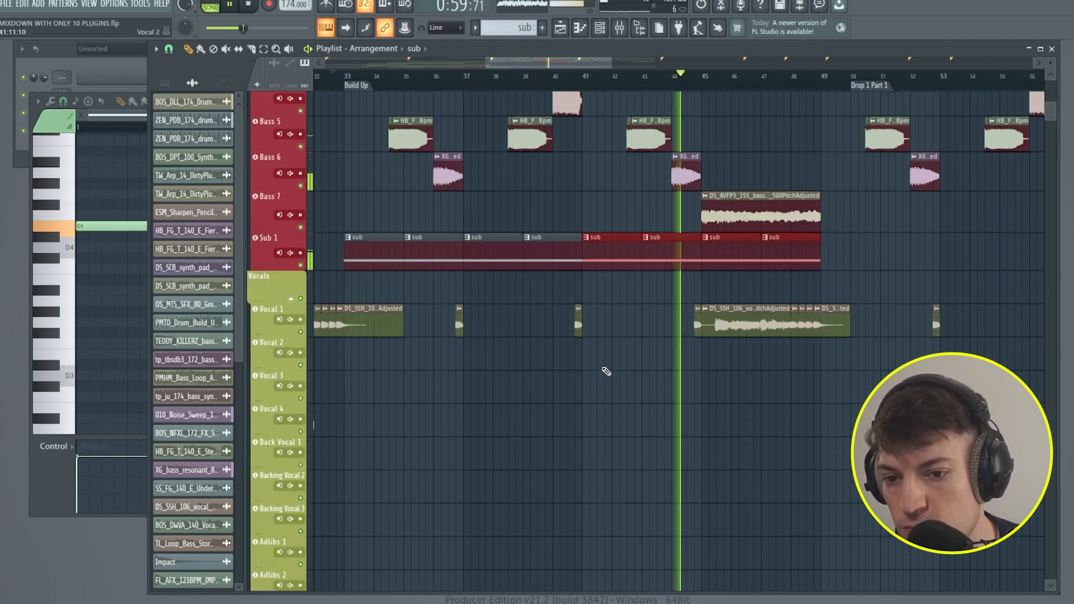
- Delete the sub clips at bars 45 and 47 on Sub 1 and replay the section from bar 32
scroll(606, 371, "down", 5)
scroll(605, 369, "up", 1)
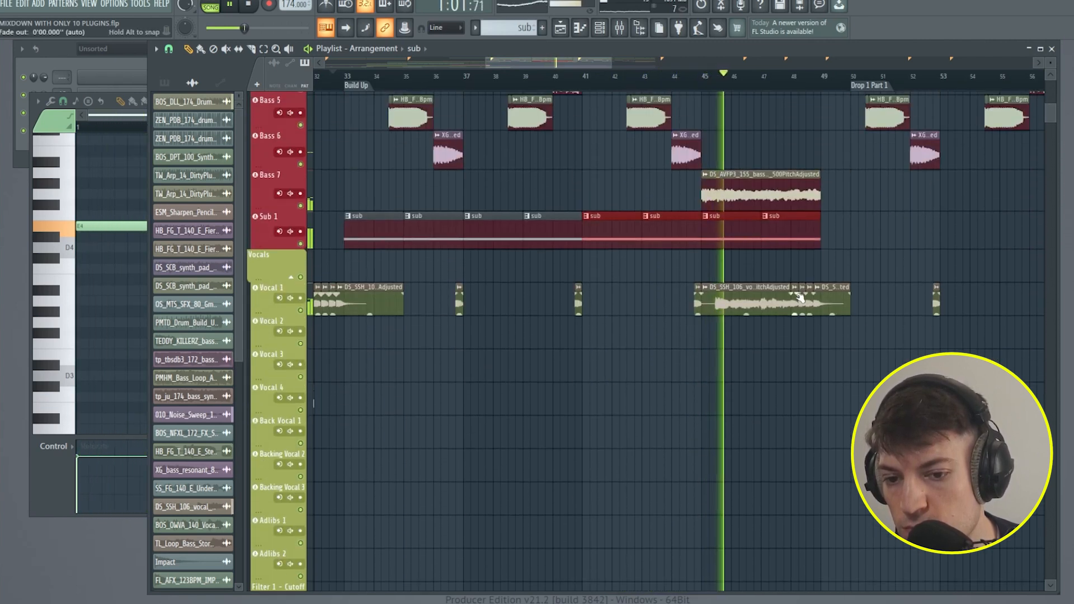
right_click(794, 235)
right_click(730, 232)
key("space")
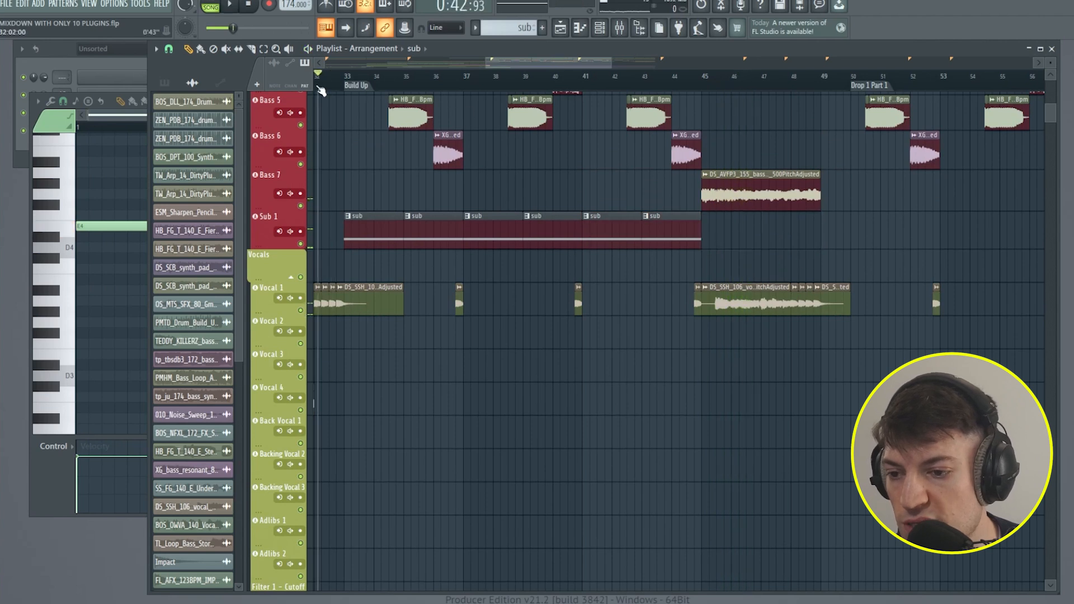
key("space")
scroll(506, 263, "up", 4)
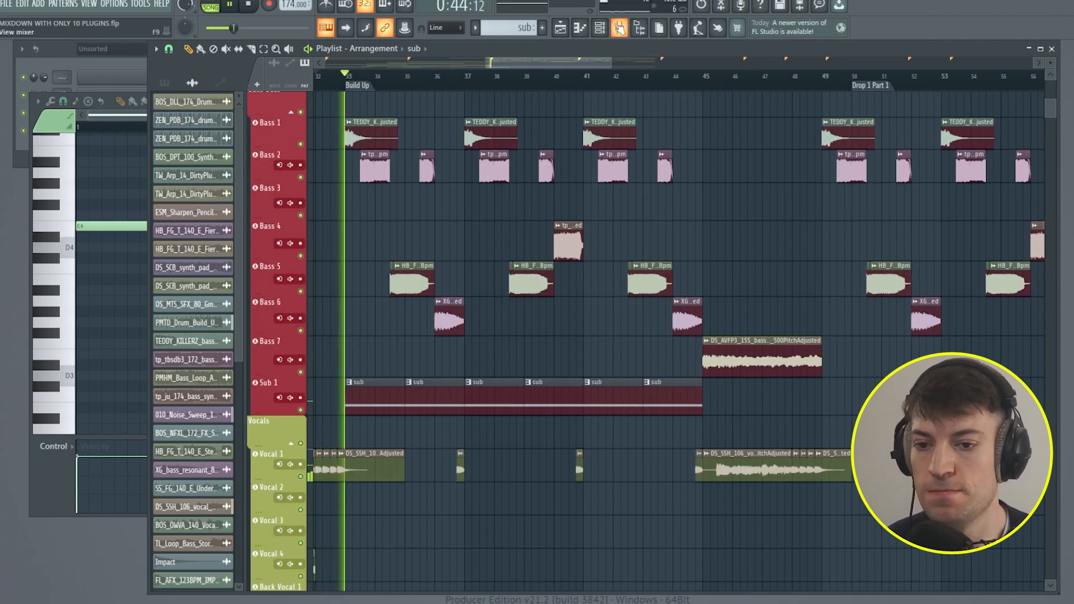
- Play the Build Up from bar 33 and check the Bass 5 and Bass 6 signals in the mixer
left_click(619, 27)
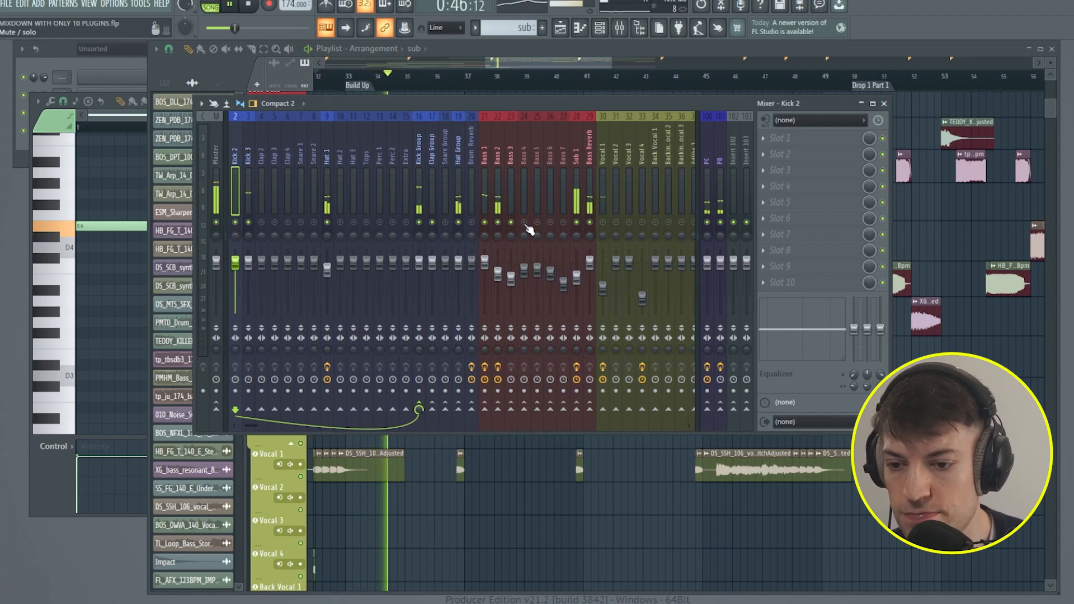
left_click(538, 193)
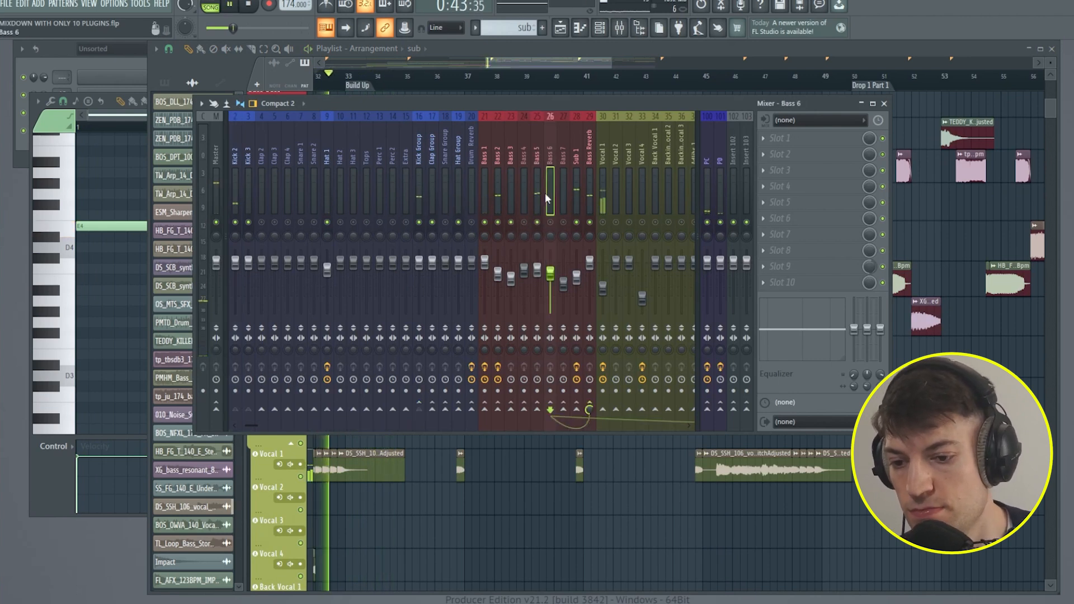
left_click_drag(527, 65, 519, 65)
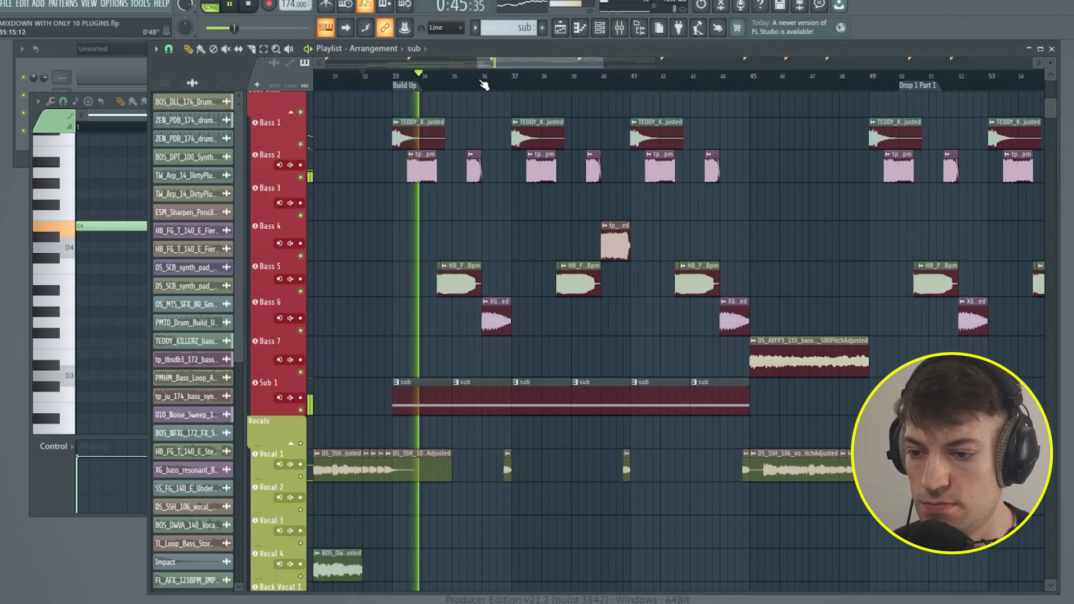
scroll(455, 83, "up", 3)
scroll(457, 85, "up", 3)
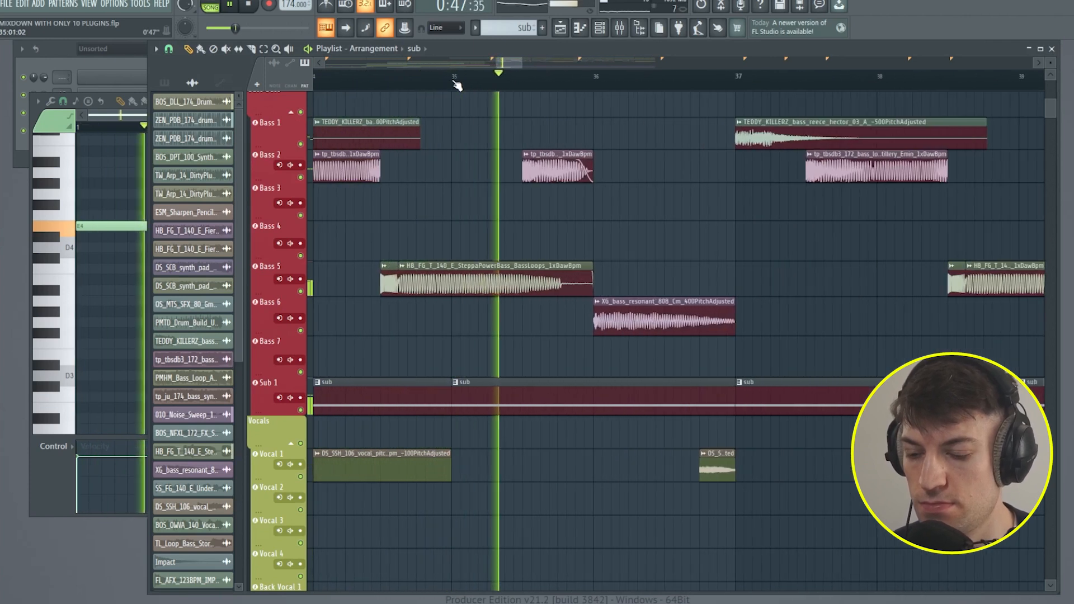
left_click(619, 28)
key("space")
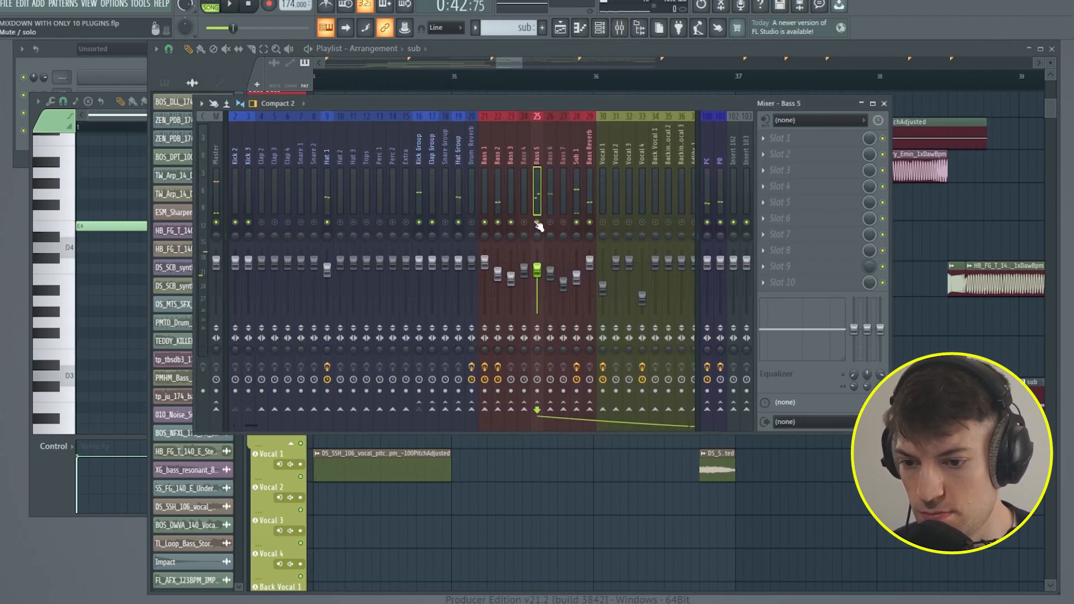
- Copy the existing bass Fruity parametric EQ 2 with its high-pass settings to the first effect slot of Bass 6 and Bass 5
left_click(774, 153)
left_click(773, 151)
left_click(763, 138)
left_click_drag(786, 208, 550, 190)
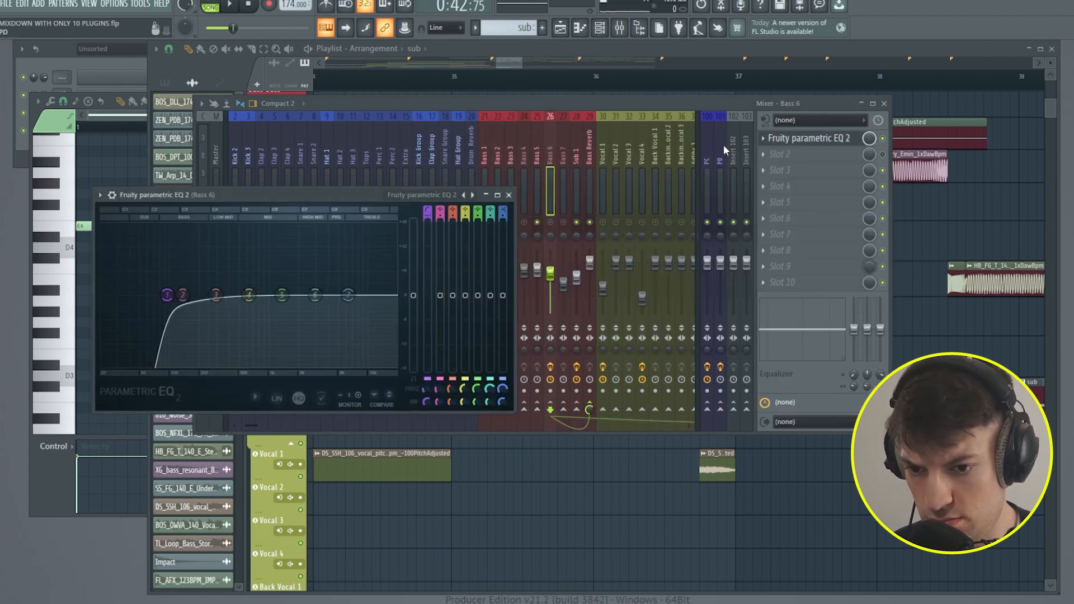
left_click(764, 140)
left_click_drag(789, 207, 537, 182)
left_click(479, 164)
- Play the basses from around bar 34 and examine how Bass 5 sits with the drums and sub
key("space")
left_click_drag(502, 62, 497, 65)
left_click(425, 77)
scroll(580, 299, "down", 5)
scroll(576, 276, "up", 5)
left_click(454, 78)
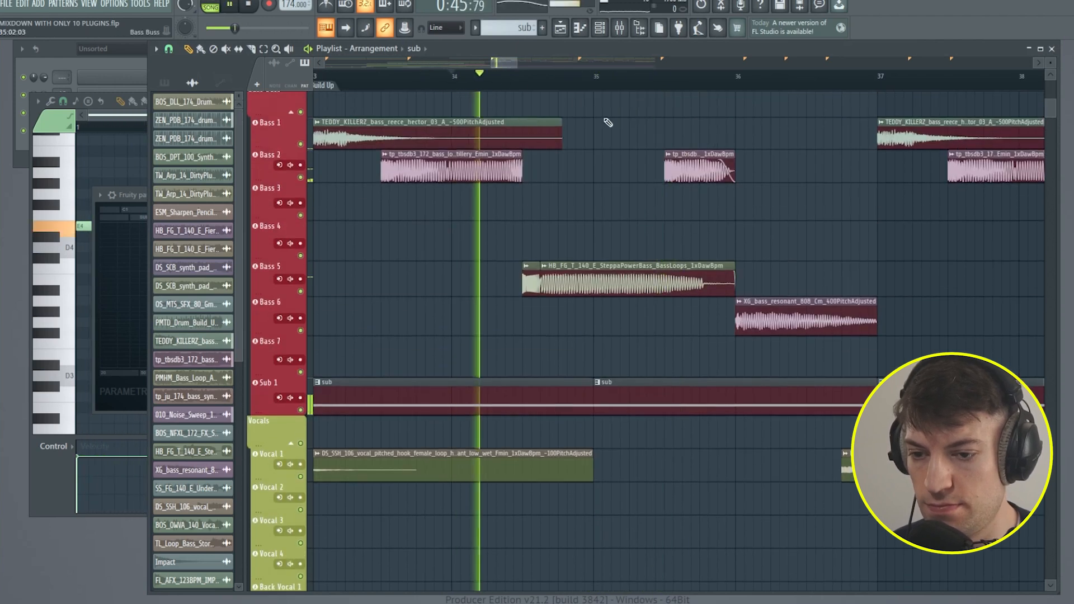
scroll(531, 235, "down", 4)
scroll(540, 247, "up", 4)
key("space")
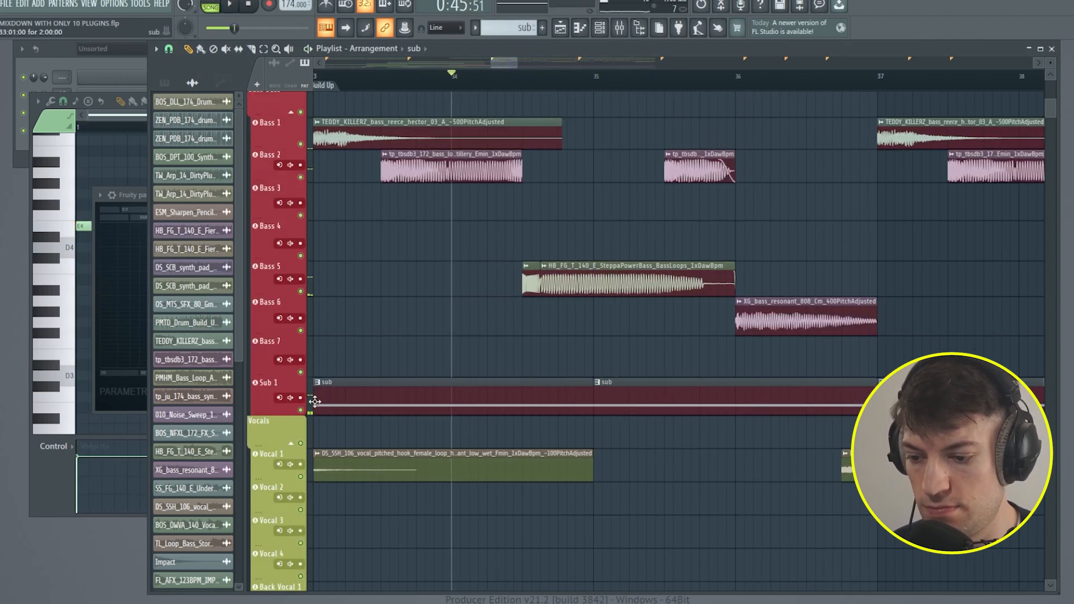
key("space")
left_click(619, 27)
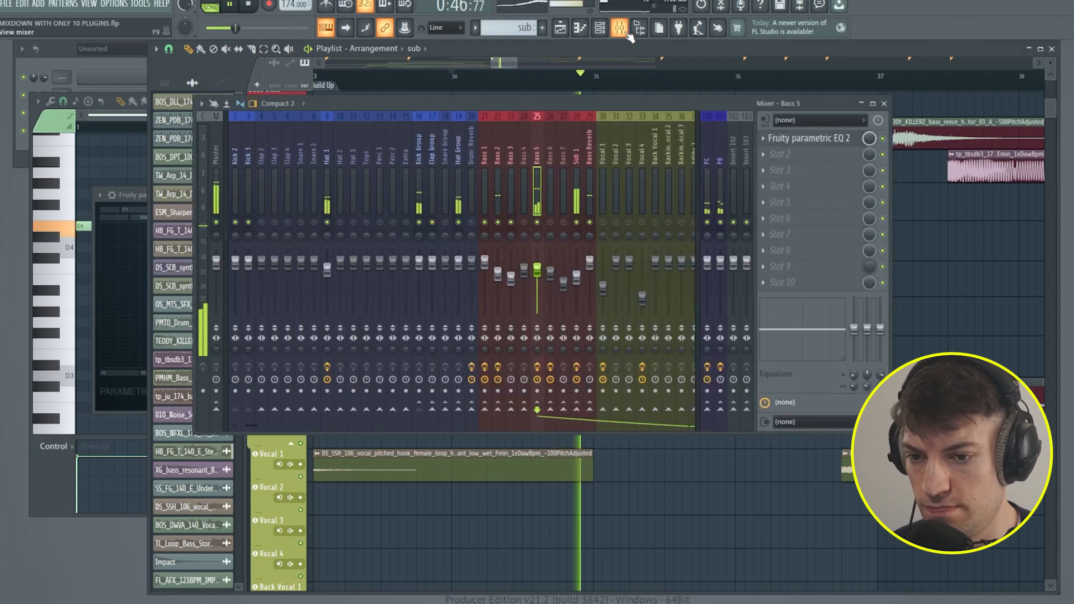
key("space")
- Copy Kickstart 2 with its settings from the Bass 2 track to the second effect slot of the Bass 5 track
left_click(500, 198)
left_click(763, 155)
left_click_drag(786, 154, 539, 193)
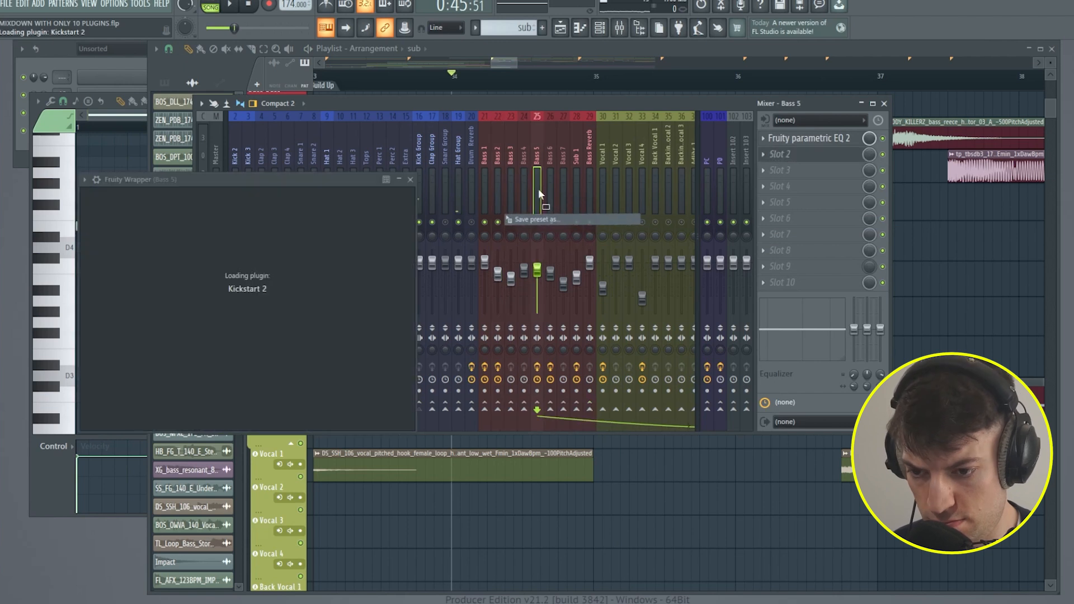
key("space")
left_click(445, 178)
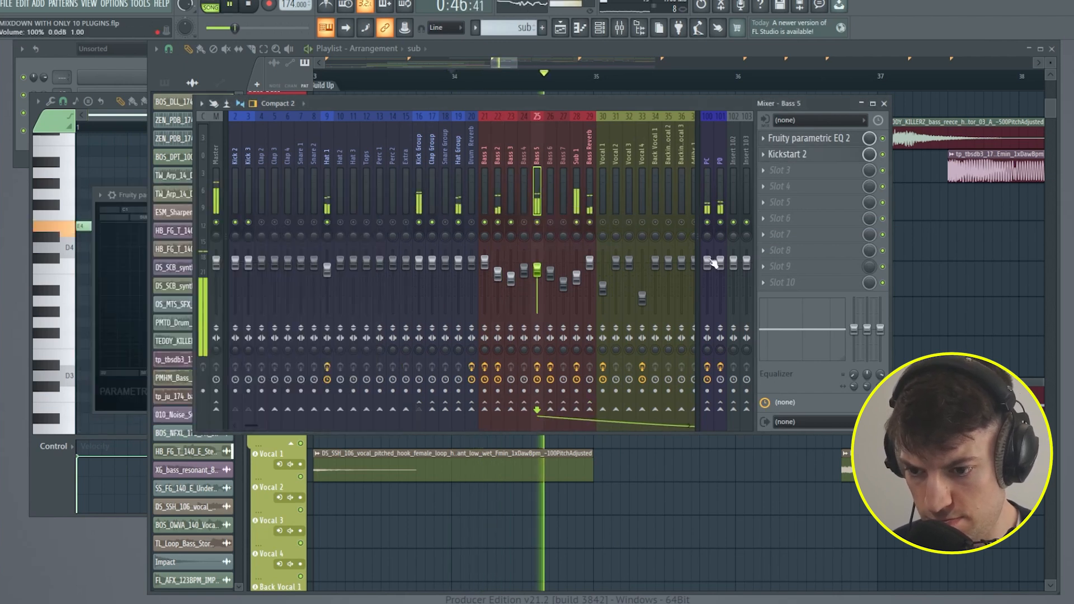
- Switch Kickstart 2 on the Bass 5 track to the first curve shape, Classic Chain, during playback
left_click(802, 152)
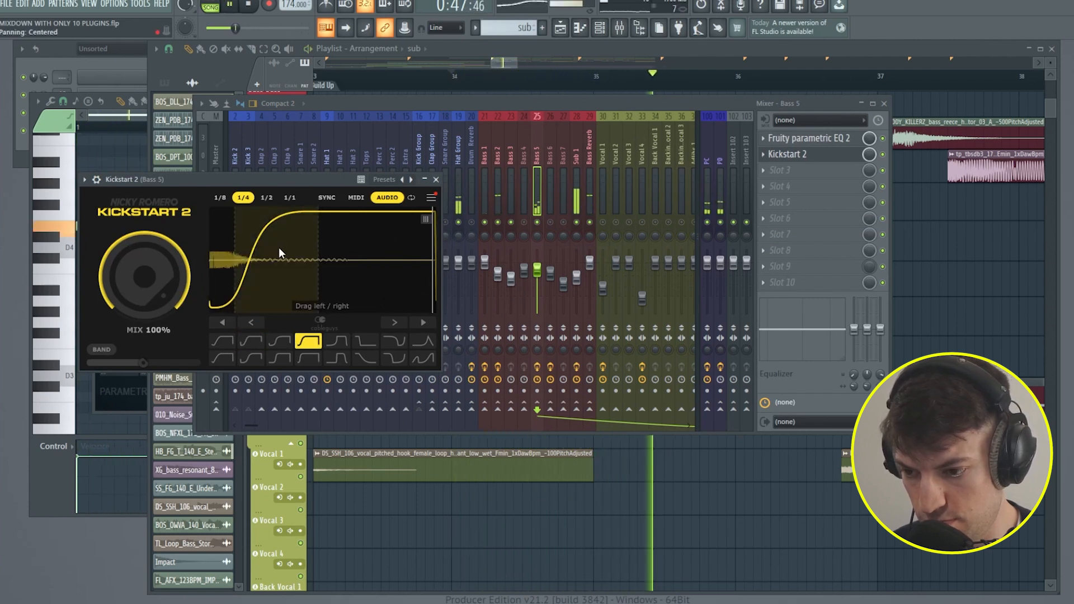
left_click(223, 344)
key("space")
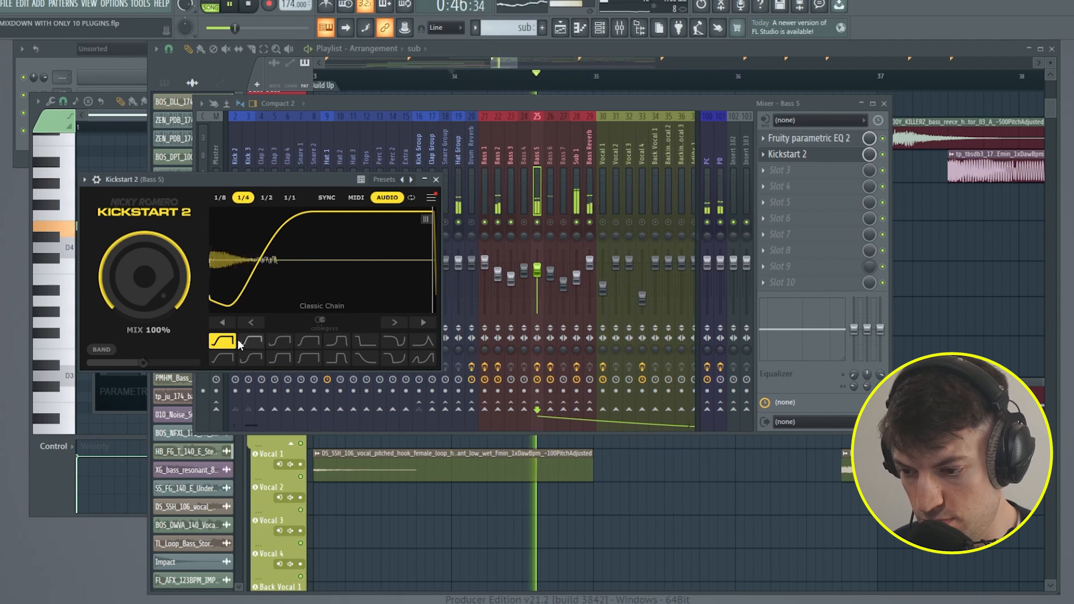
- Raise the Bass 5 mixer level and compare playback with Kickstart 2 bypassed
left_click(537, 240)
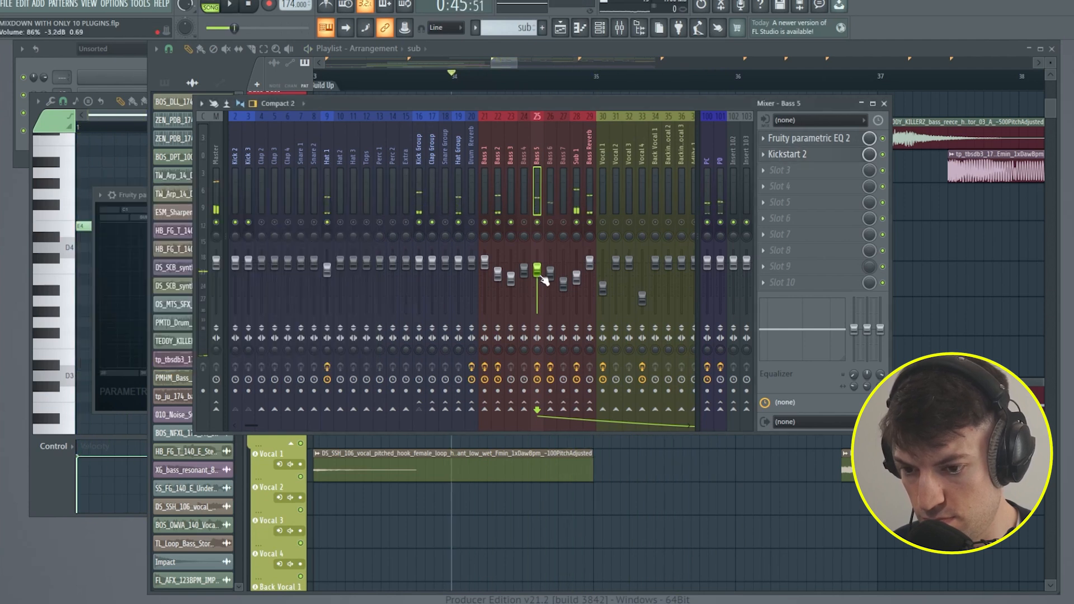
left_click_drag(542, 259, 538, 253)
key("space")
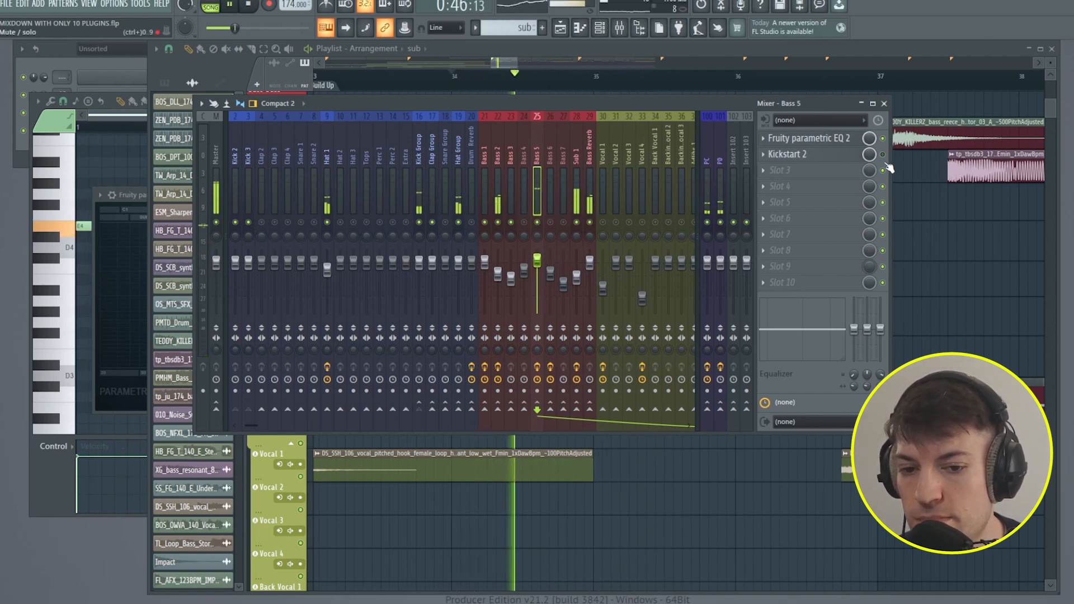
key("space")
key("space")
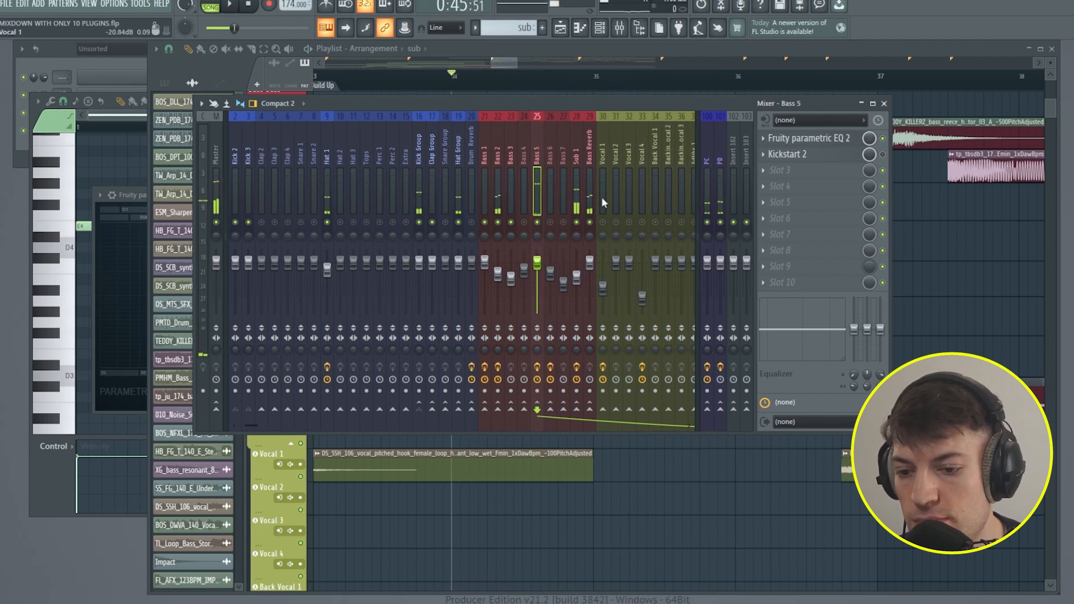
- Trim the first two sub clips on Sub 1 to leave a gap from the start of the Bass 5 clip to mid bar 35
key("F9")
key("space")
key("space")
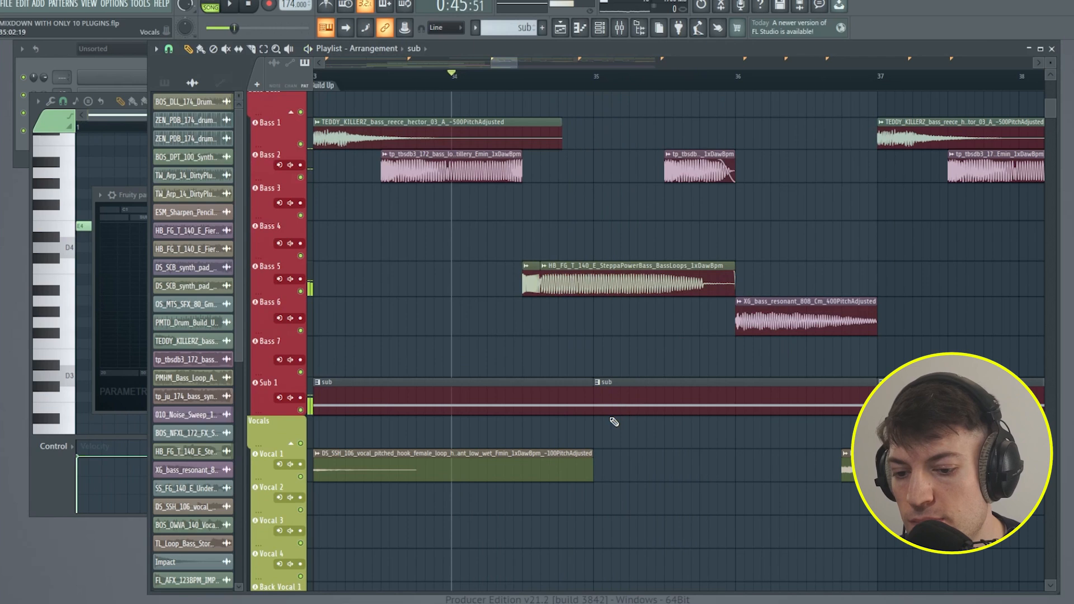
left_click_drag(594, 405, 681, 408)
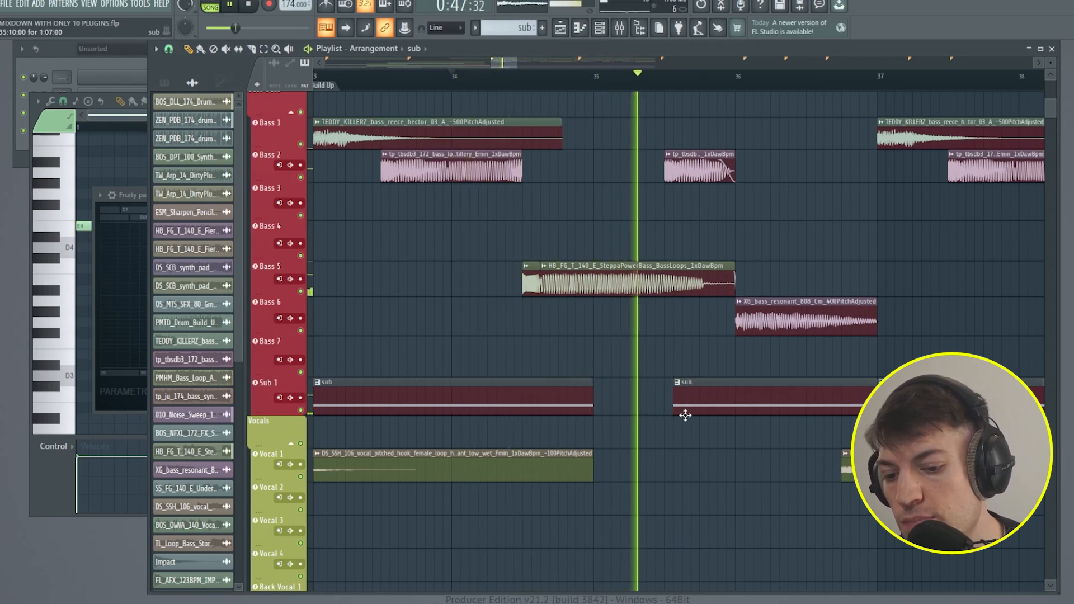
left_click_drag(593, 407, 522, 408)
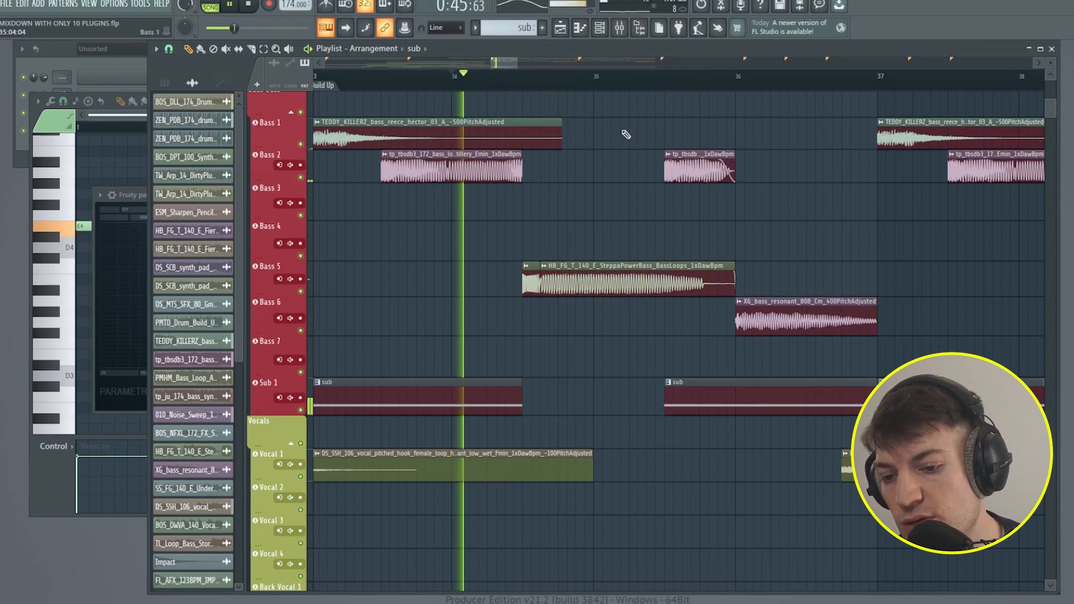
- Replay from bar 34 and compare Bass 5 with Kickstart 2 switched on and off
key("F9")
key("space")
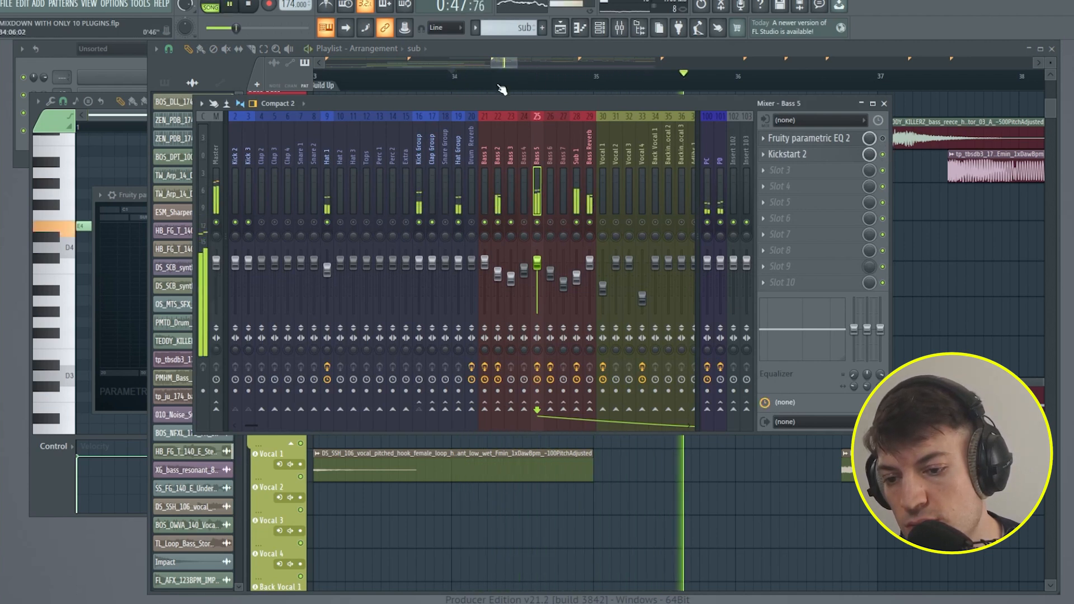
key("space")
key("space")
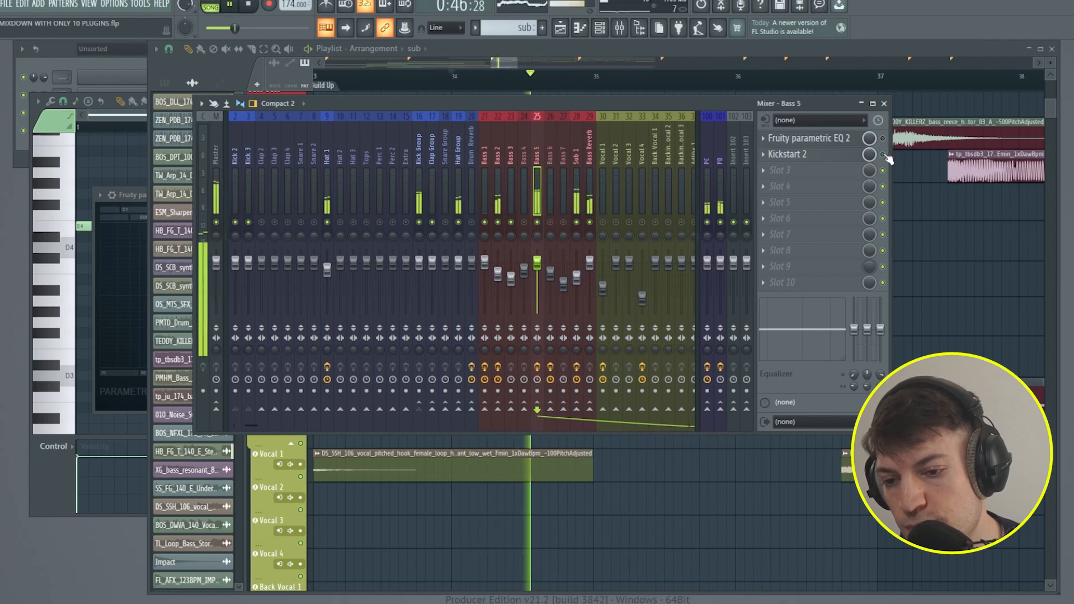
left_click(883, 104)
key("space")
key("space")
- Solo the Bass 5 playlist track and compare its sound with the mixer effects bypassed
right_click(301, 295)
right_click(301, 293)
key("space")
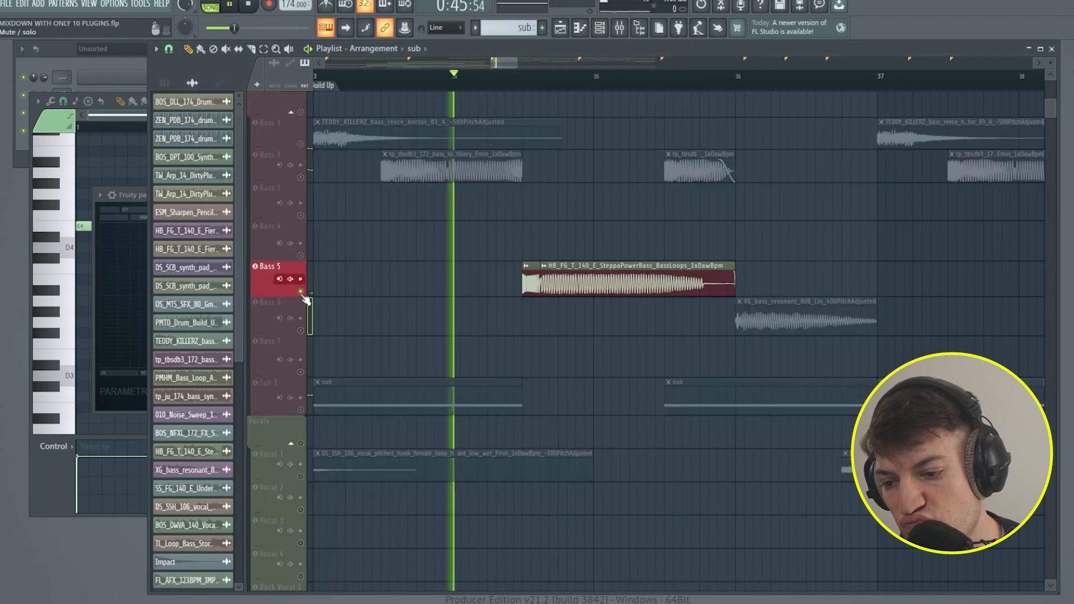
key("space")
key("space")
key("F9")
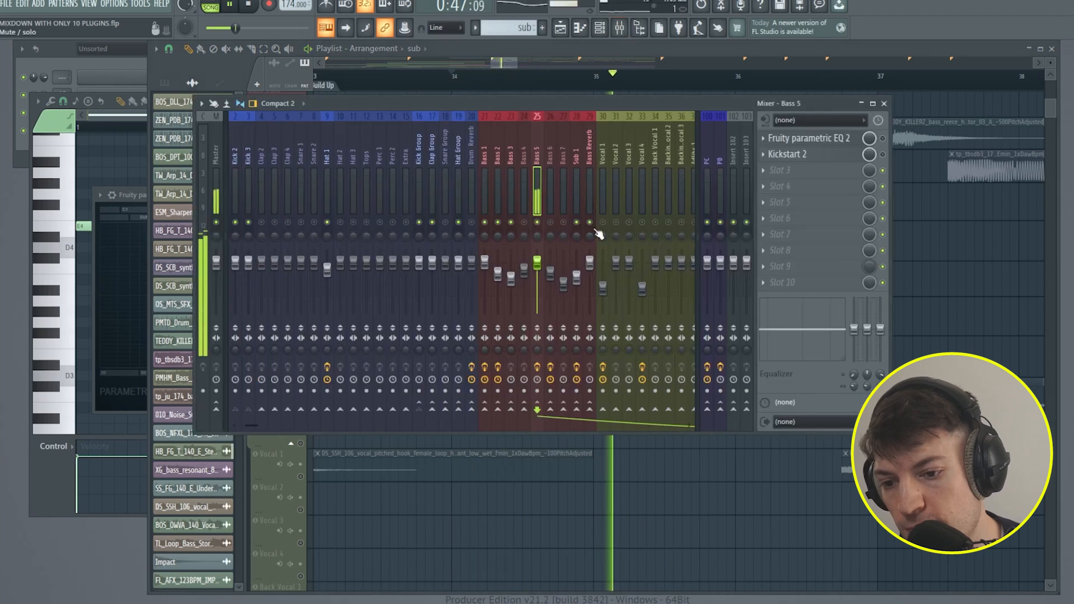
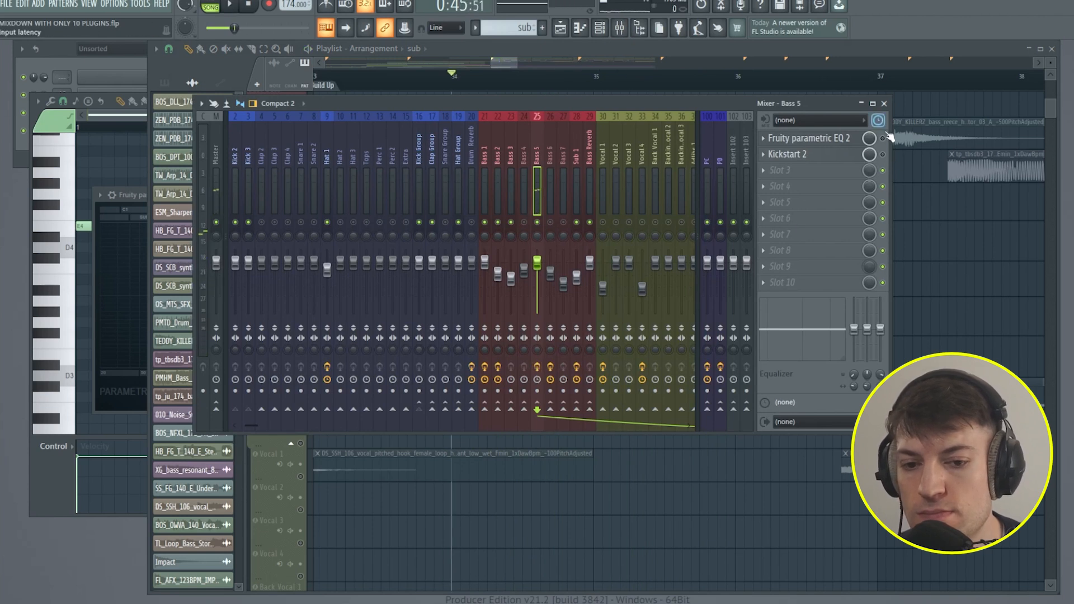
left_click(884, 105)
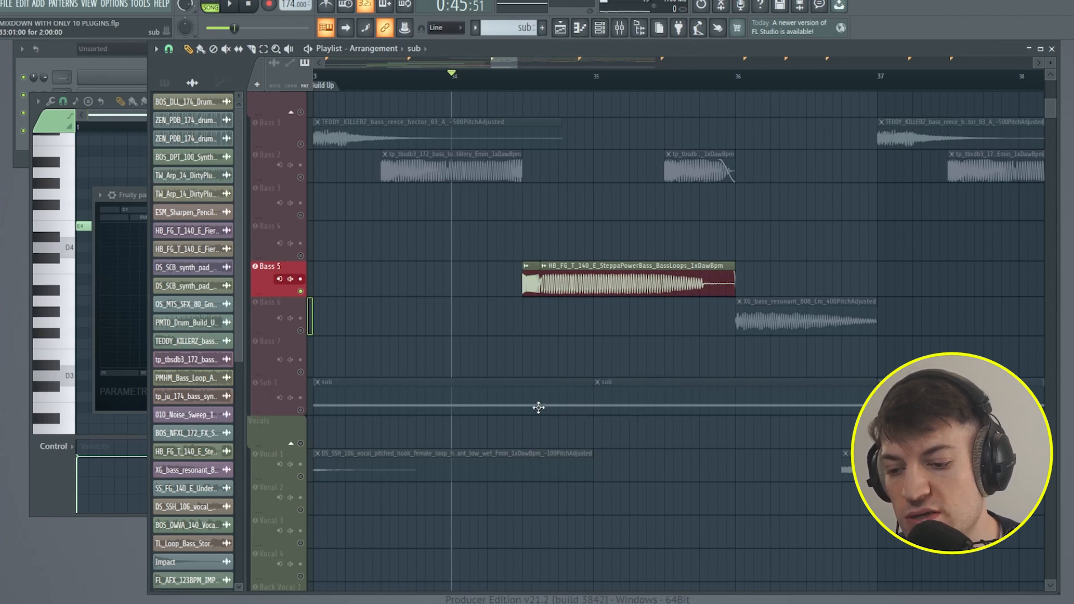
- Take the Bass 5 playlist track out of solo and play the Build Up with all tracks
left_click(307, 293, "ctrl")
key("space")
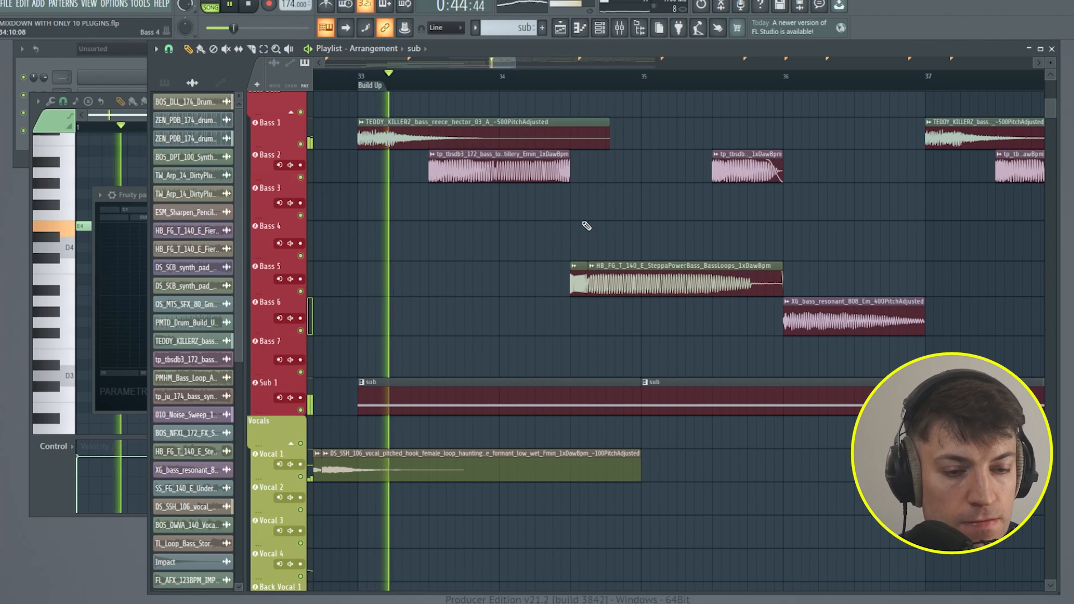
scroll(583, 224, "down", 5)
scroll(583, 223, "up", 6)
left_click_drag(515, 63, 536, 64)
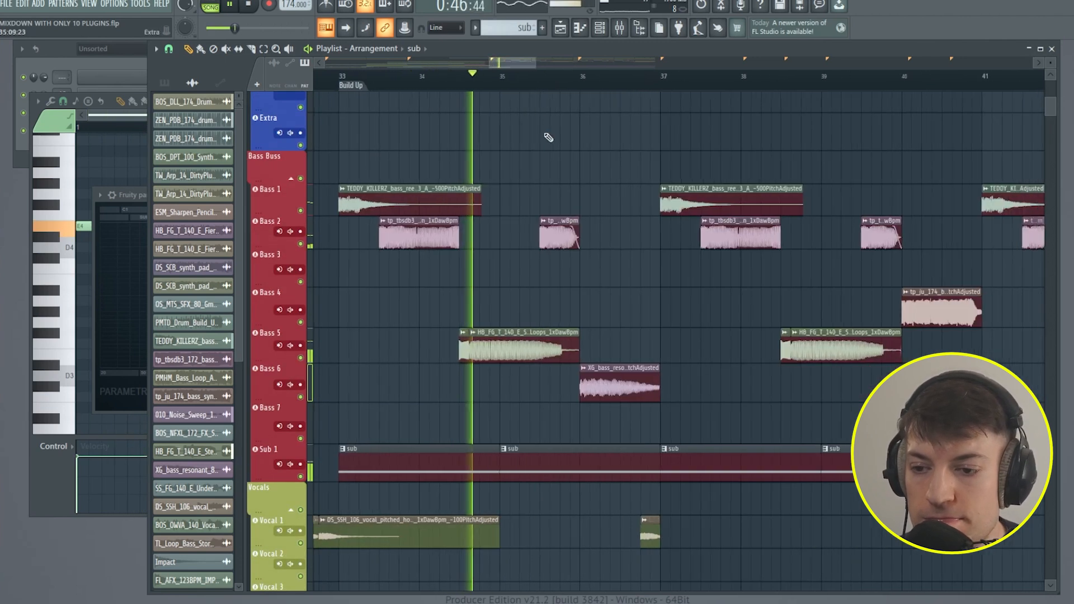
- Review the drum, bass and vocal tracks during Build Up playback, restarting from just before bar 33
scroll(504, 233, "down", 6)
scroll(557, 254, "up", 6)
scroll(547, 264, "down", 6)
scroll(547, 263, "up", 7)
scroll(545, 264, "down", 6)
scroll(542, 263, "up", 7)
scroll(541, 263, "down", 4)
scroll(384, 163, "up", 4)
scroll(357, 92, "down", 4)
left_click(315, 83)
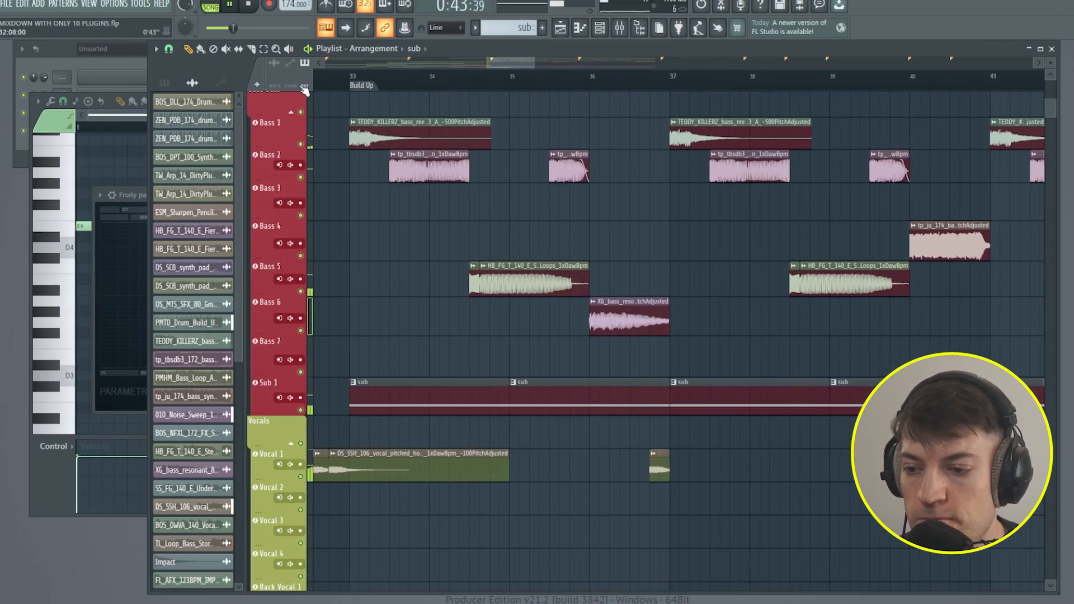
- Raise the Bass 6 mixer fader and move the low-cut band in its Fruity parametric EQ 2 to a higher frequency
left_click(619, 29)
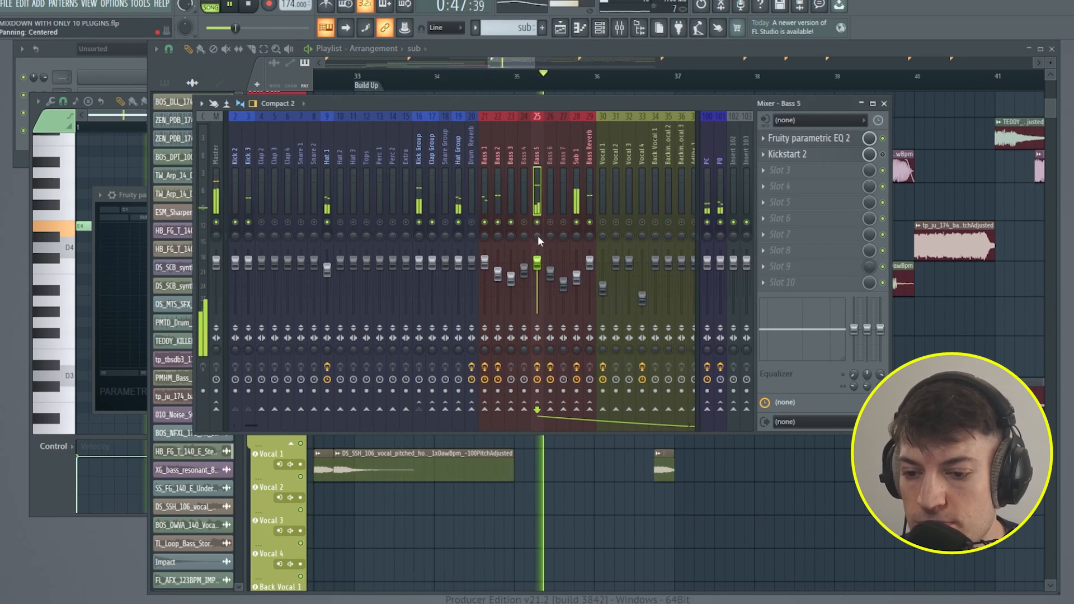
left_click_drag(541, 271, 542, 269)
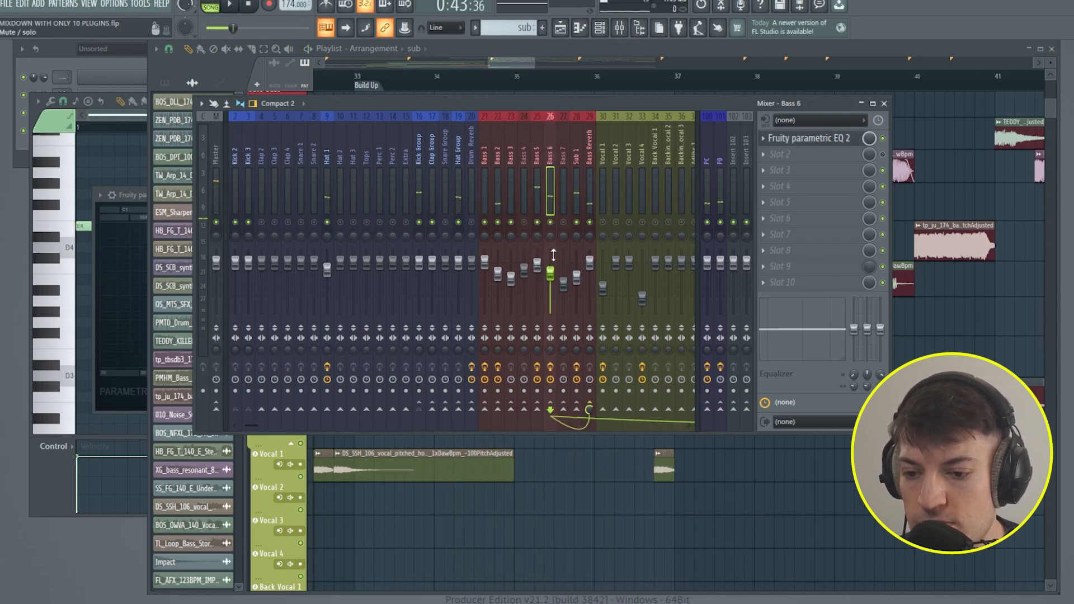
left_click(783, 139)
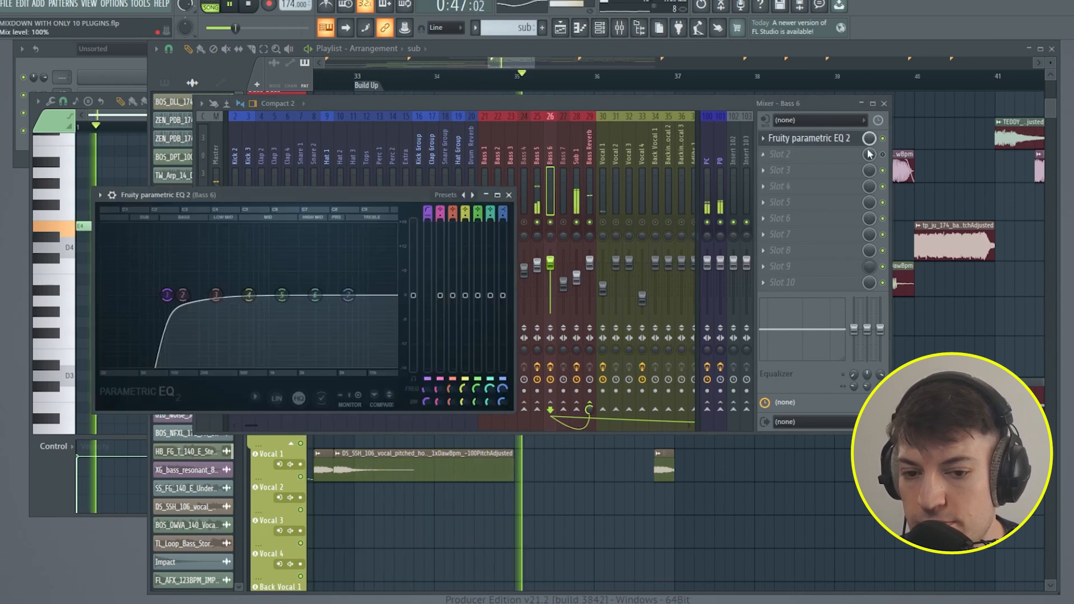
left_click_drag(167, 295, 194, 295)
left_click(508, 195)
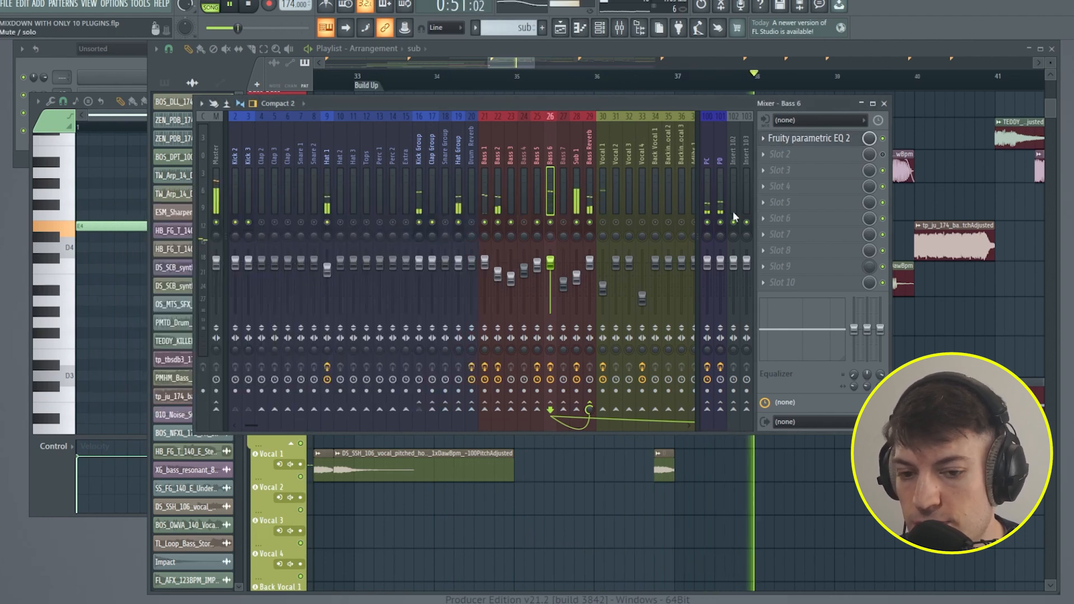
- Solo the Bass 2 playlist track and play it from its first clip in bar 33
key("space")
left_click(524, 184)
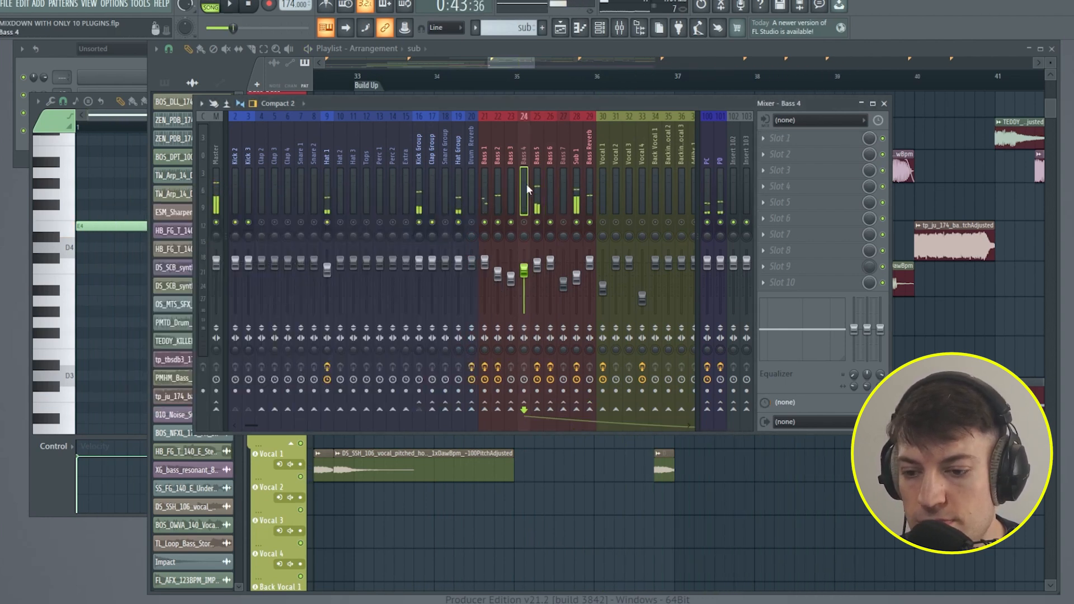
left_click(422, 80)
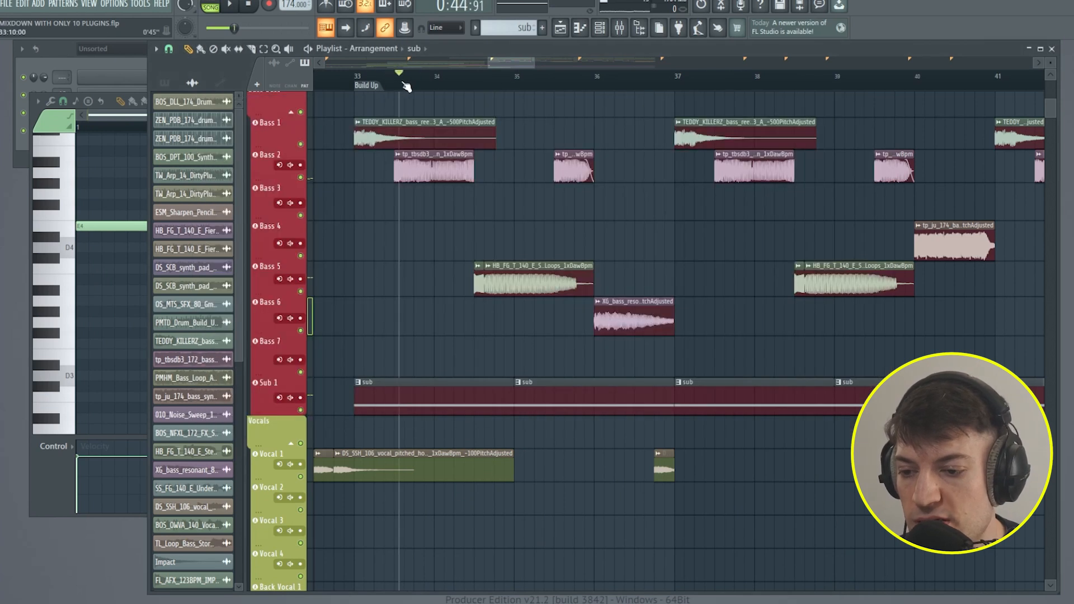
left_click(300, 177, "ctrl")
key("space")
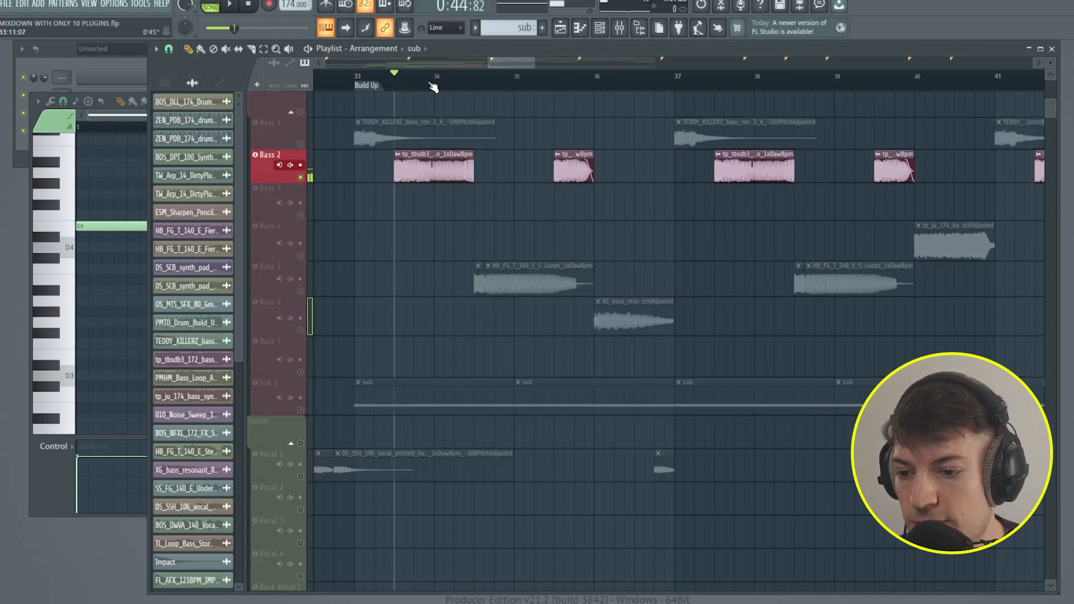
- Load Decimort2 into slot 3 of the Bass 2 mixer track and choose its Action Movie preset
left_click(619, 29)
left_click(815, 175)
left_click(808, 176)
left_click(804, 171)
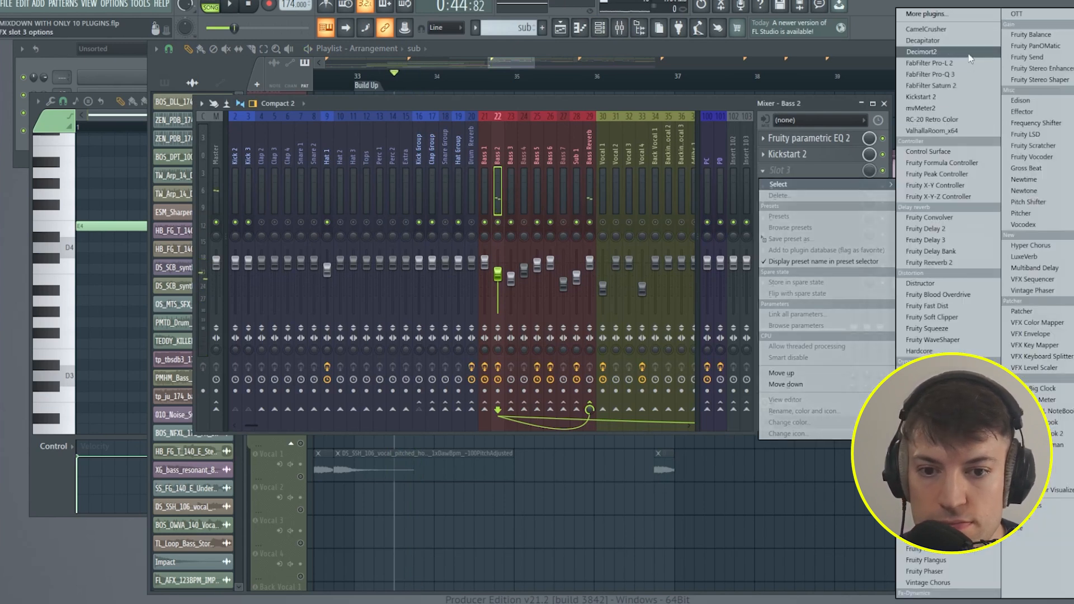
left_click(969, 53)
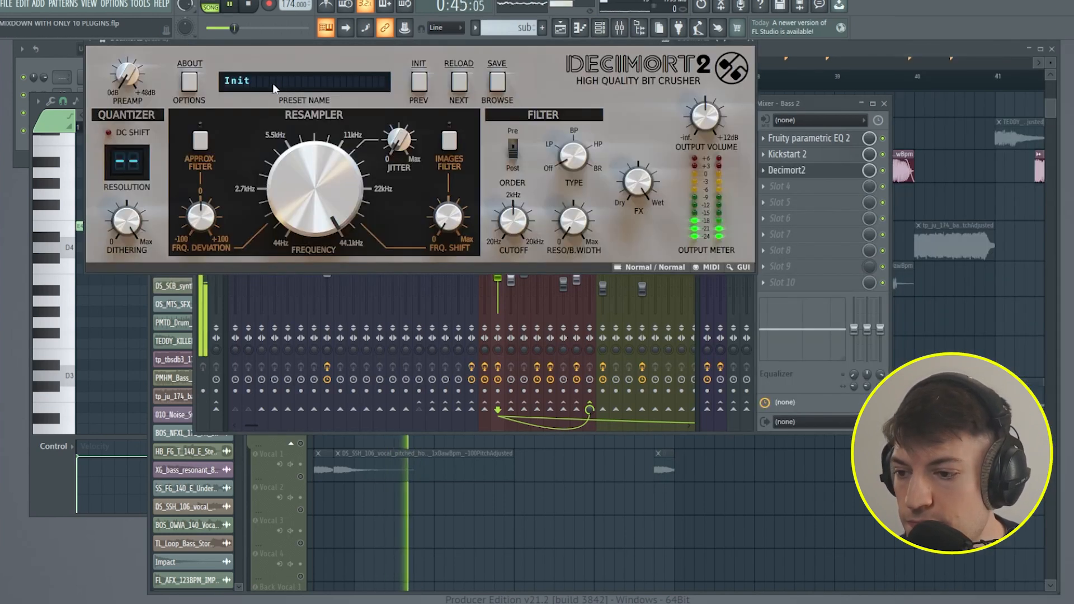
left_click(274, 84)
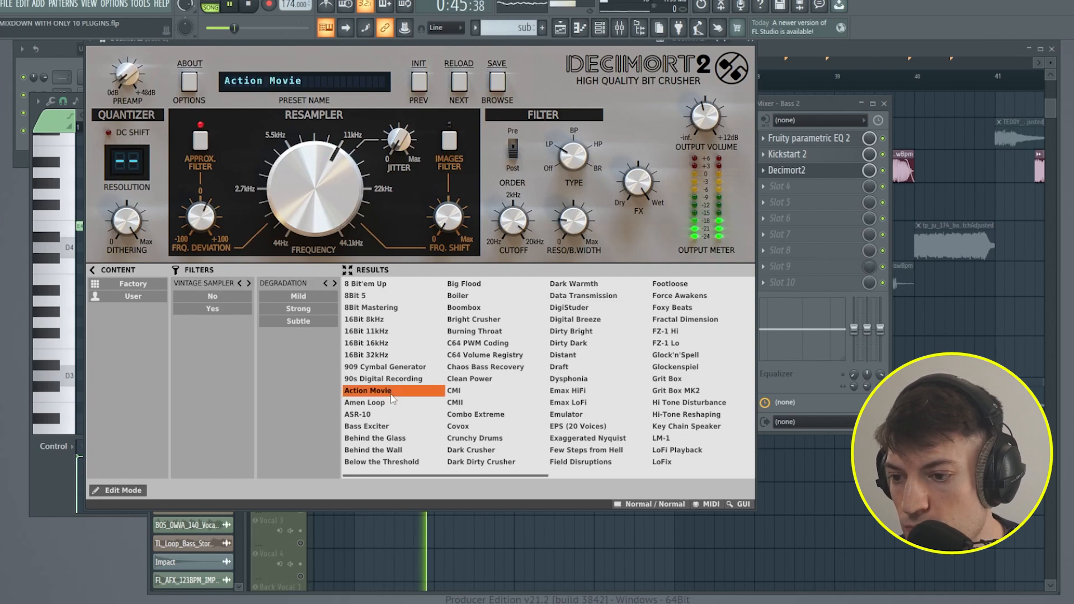
left_click(750, 44)
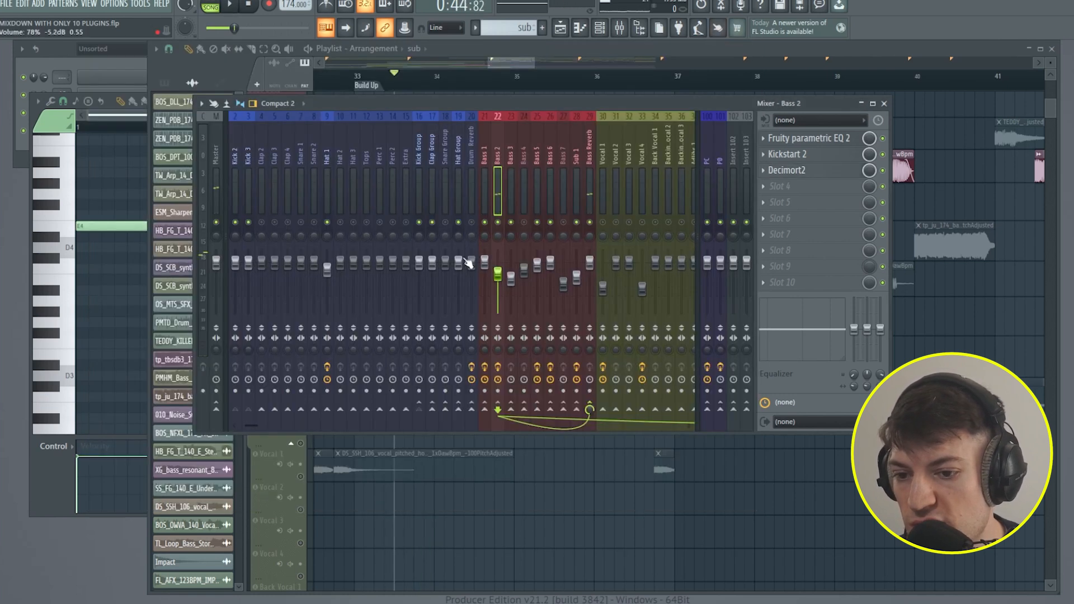
- Take Bass 2 out of solo and play the Build Up with all tracks from just before bar 33
key("F9")
left_click_drag(331, 76, 308, 76)
key("space")
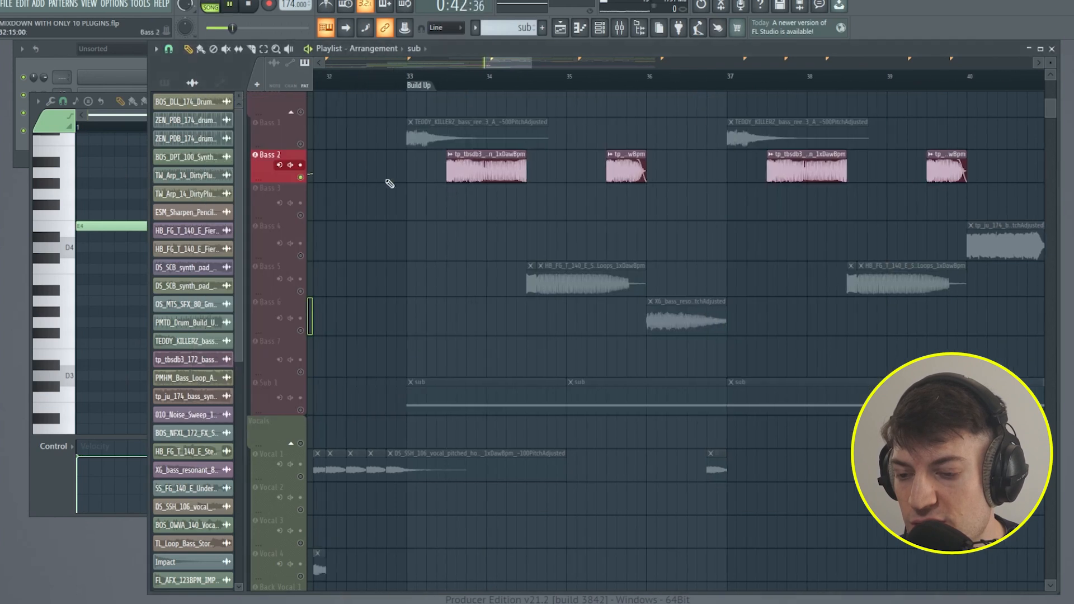
scroll(491, 247, "down", 5)
scroll(592, 266, "up", 9)
scroll(565, 287, "down", 8)
scroll(570, 287, "up", 8)
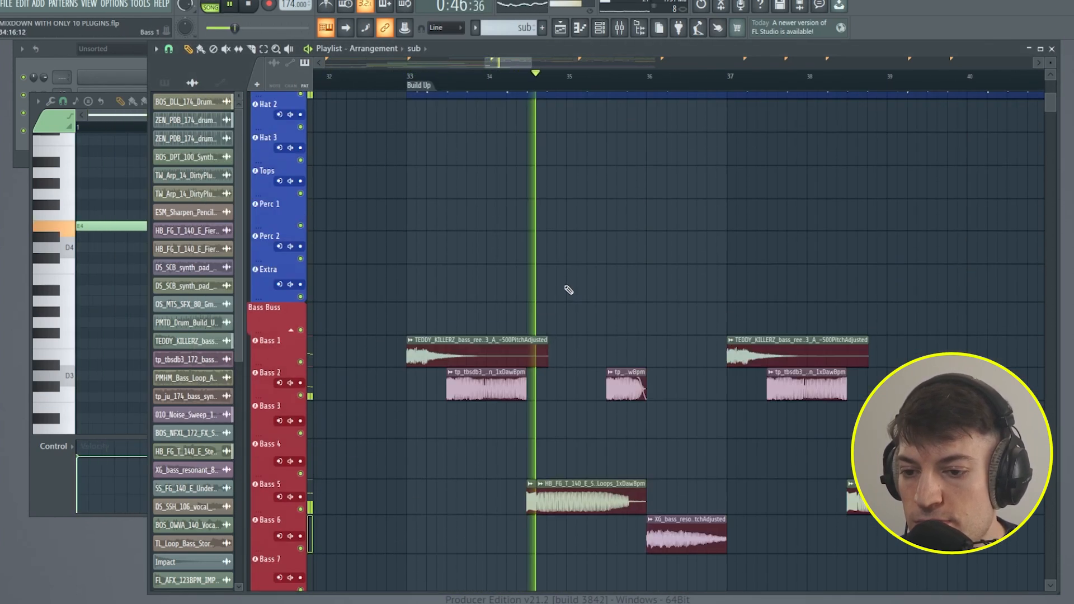
scroll(565, 290, "down", 5)
key("space")
- Lower the low-cut frequency in the Bass 2 Fruity parametric EQ 2 during playback
left_click(620, 31)
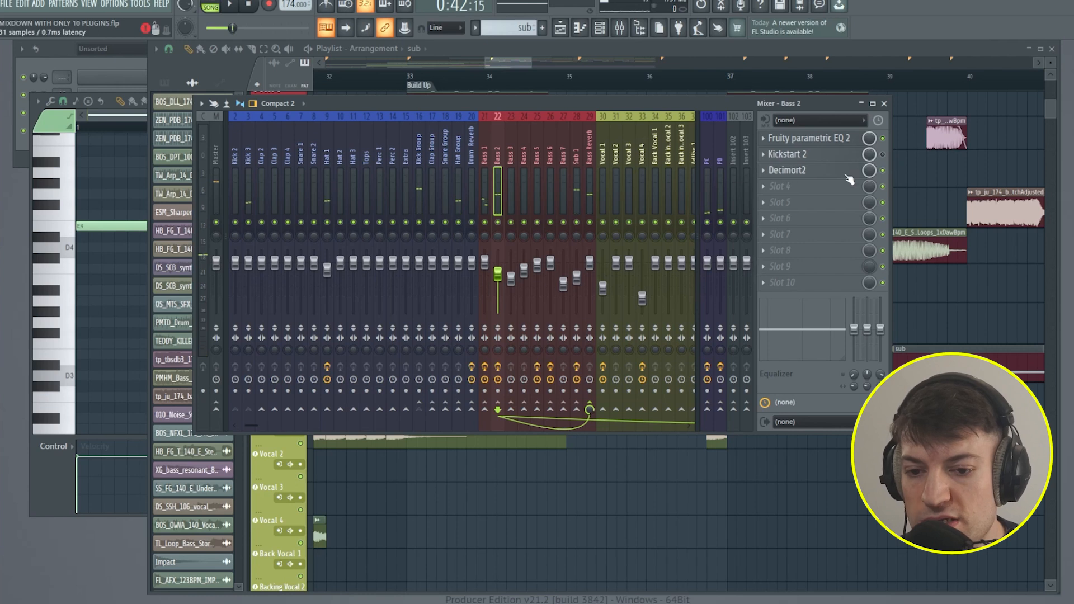
left_click(840, 139)
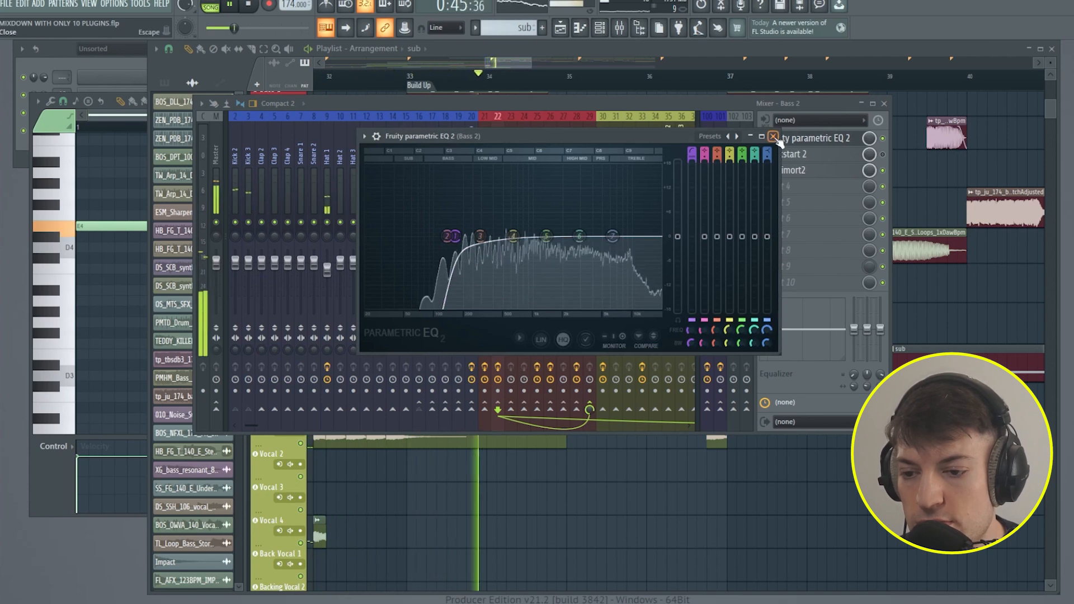
left_click_drag(457, 241, 437, 242)
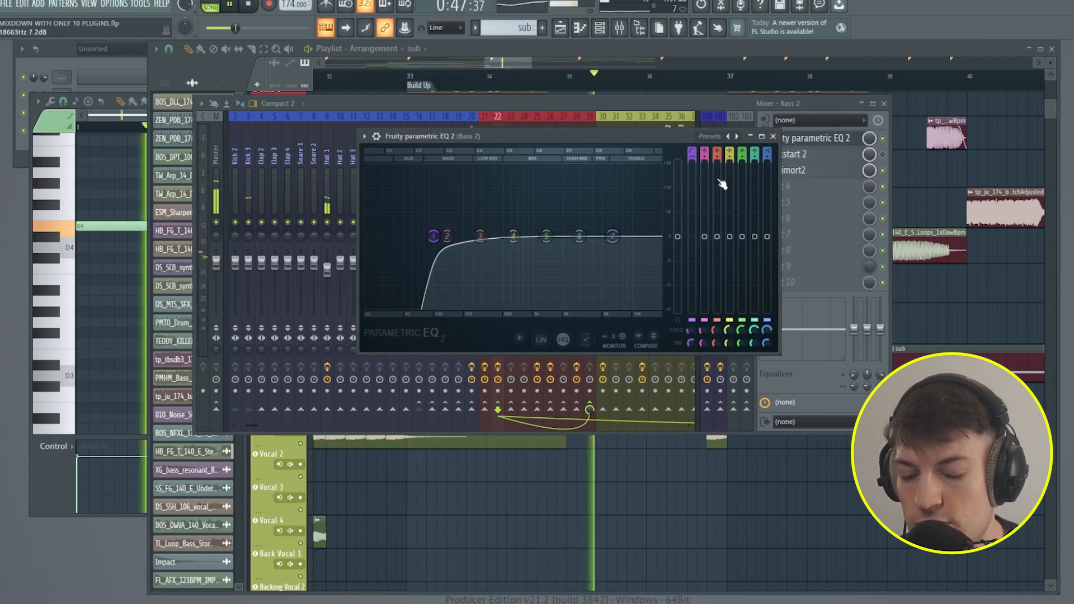
left_click(773, 136)
- Set the Bass 2 Kickstart 2 band frequency to about 135 Hz and its mix to 74%
key("space")
left_click(822, 159)
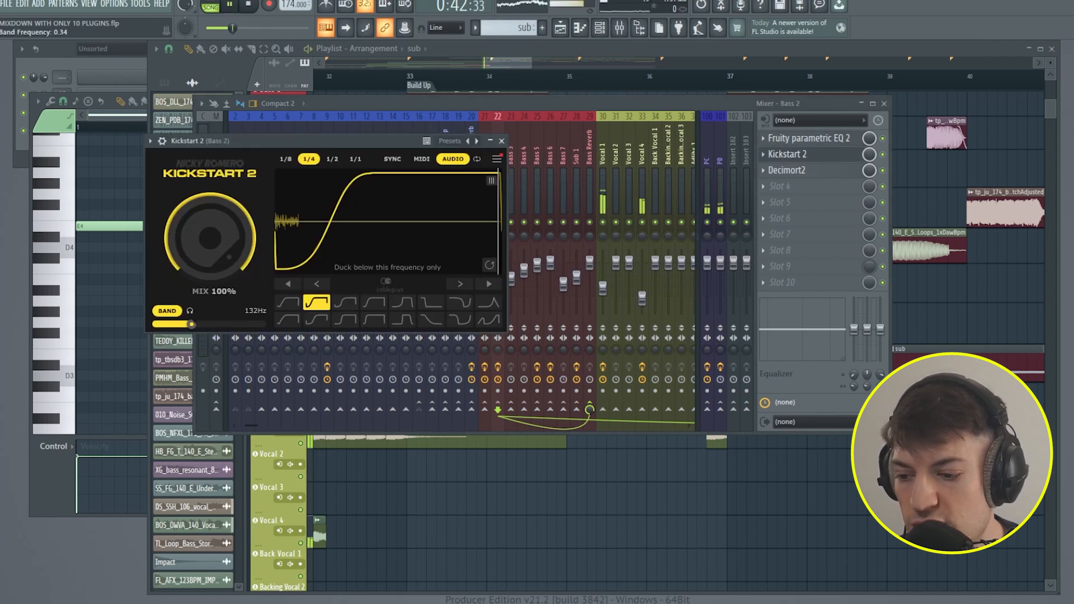
left_click_drag(192, 324, 208, 324)
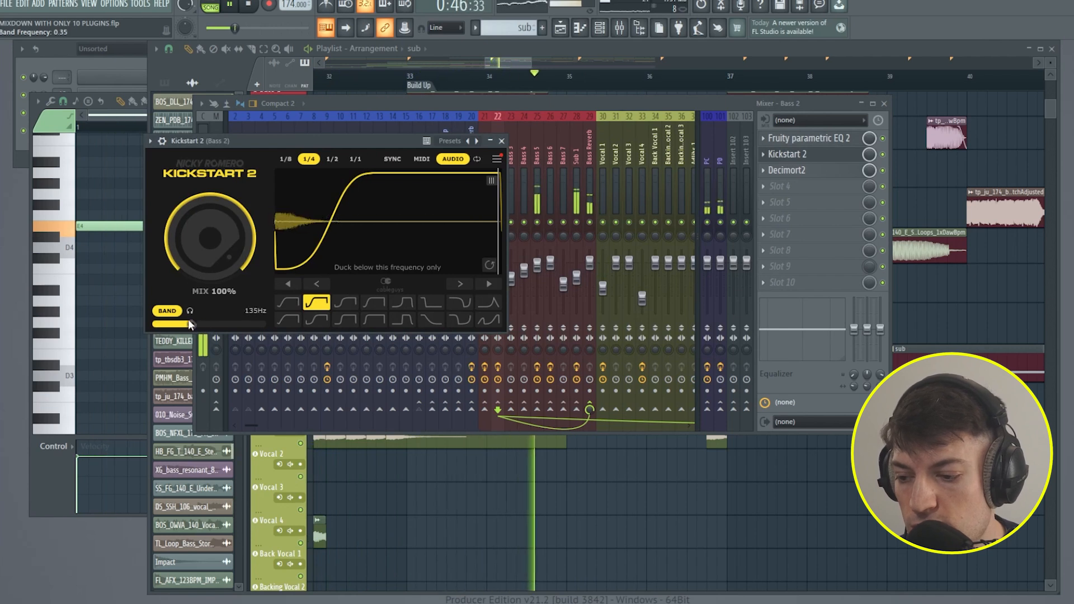
mouse_move(210, 238)
left_mouse_down()
mouse_move(209, 268)
mouse_move(209, 254)
left_mouse_up()
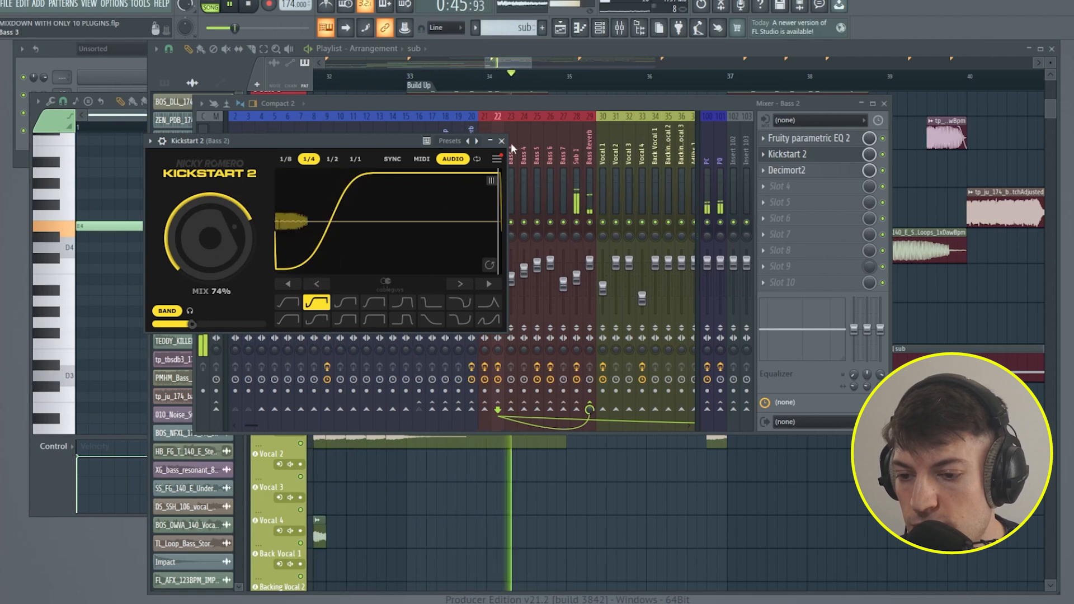
left_click(502, 141)
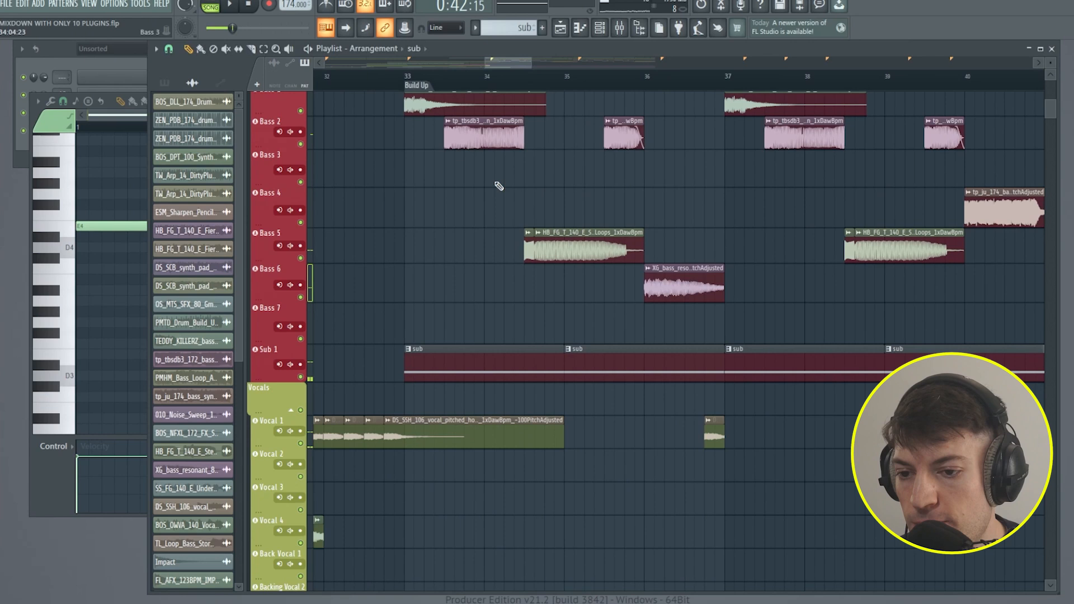
- Place a copy of the ZEN_PDB_174_drum_loop_groove_grower #2 clip on the Kick 3 track at 33:11:00
scroll(500, 185, "up", 10)
scroll(414, 84, "up", 4)
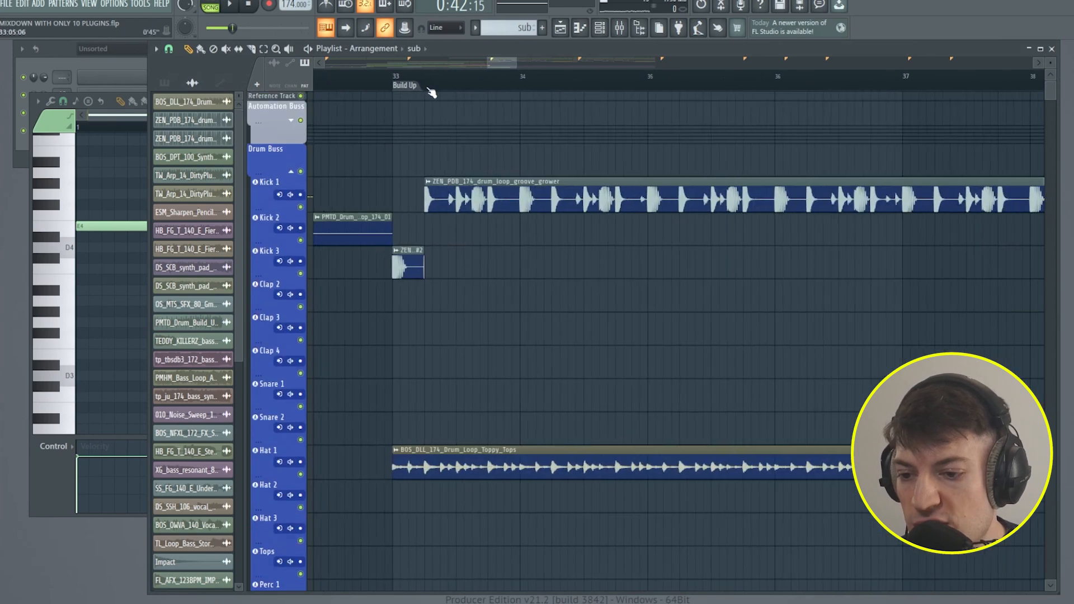
left_click(364, 81)
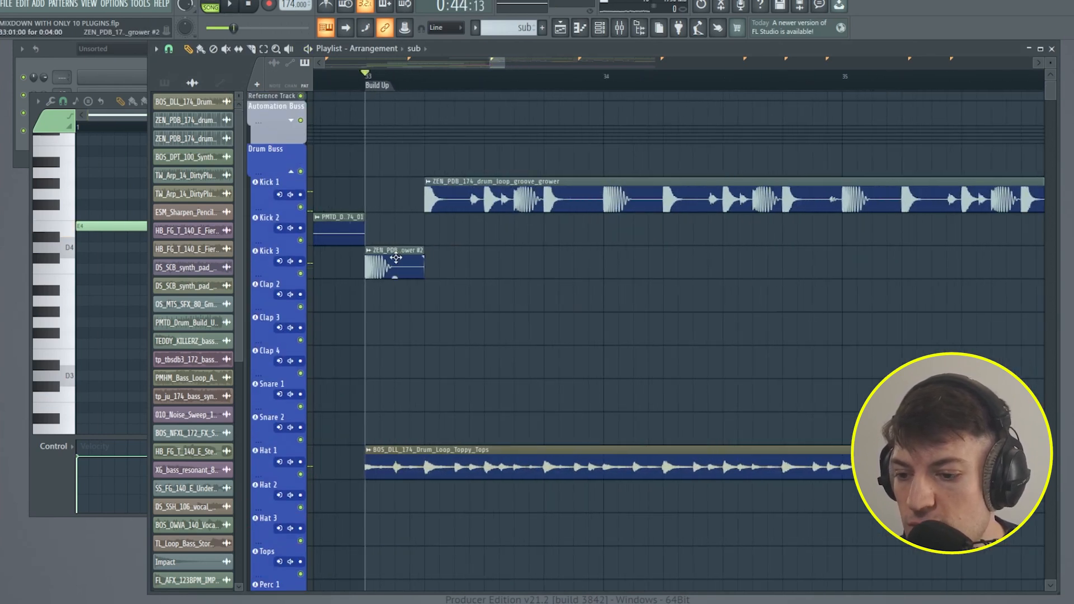
left_click(394, 259)
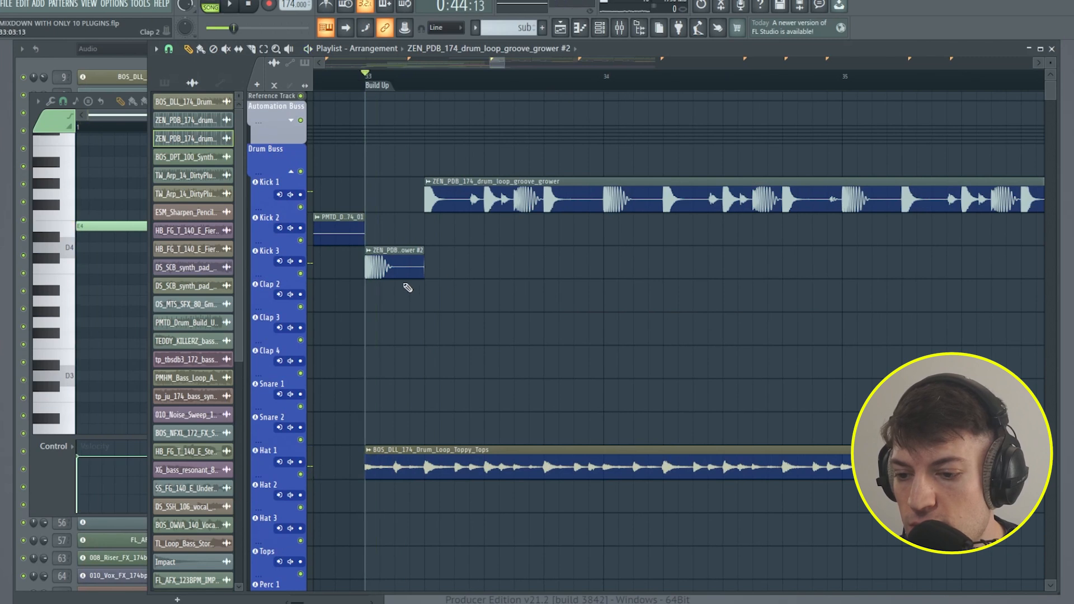
left_click_drag(390, 265, 544, 268)
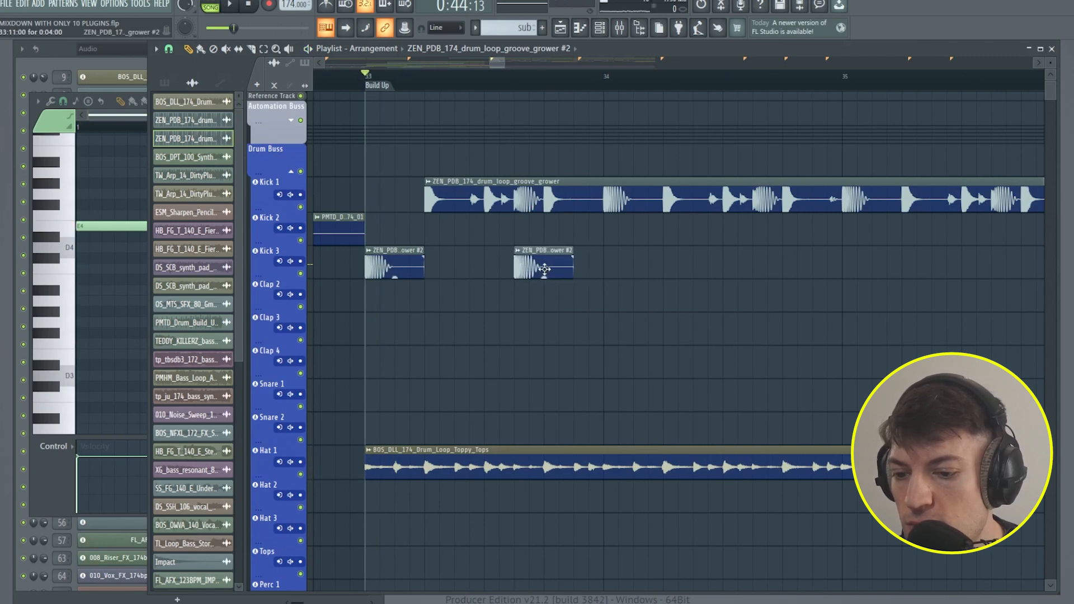
scroll(459, 346, "down", 8)
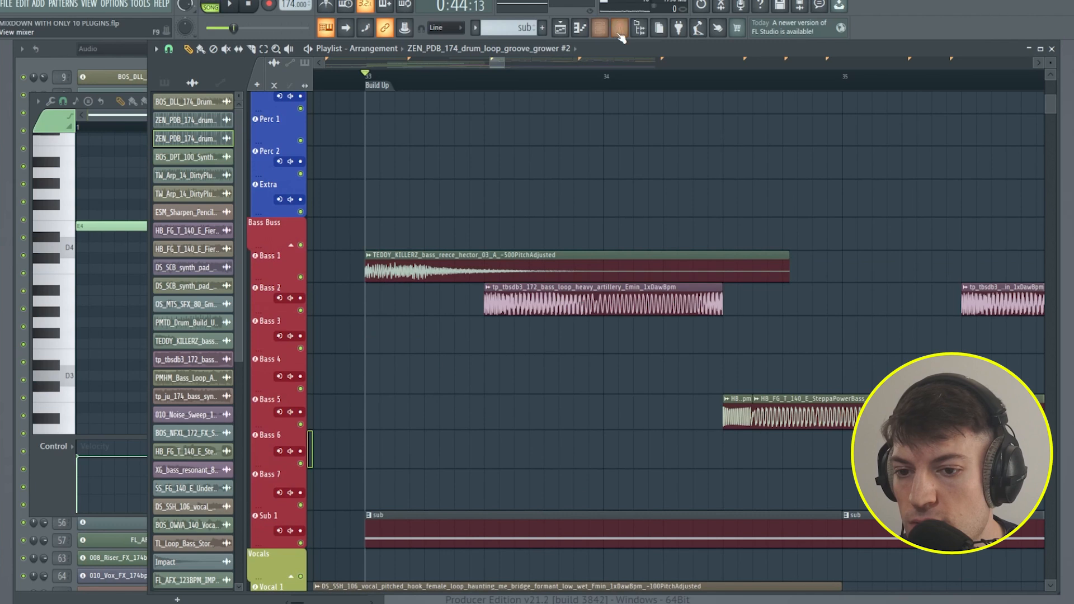
- Play the Build Up and review the Kickstart 2 ducking and Decimort2 settings on Bass 2
left_click(618, 33)
left_click(794, 156)
left_click(804, 173)
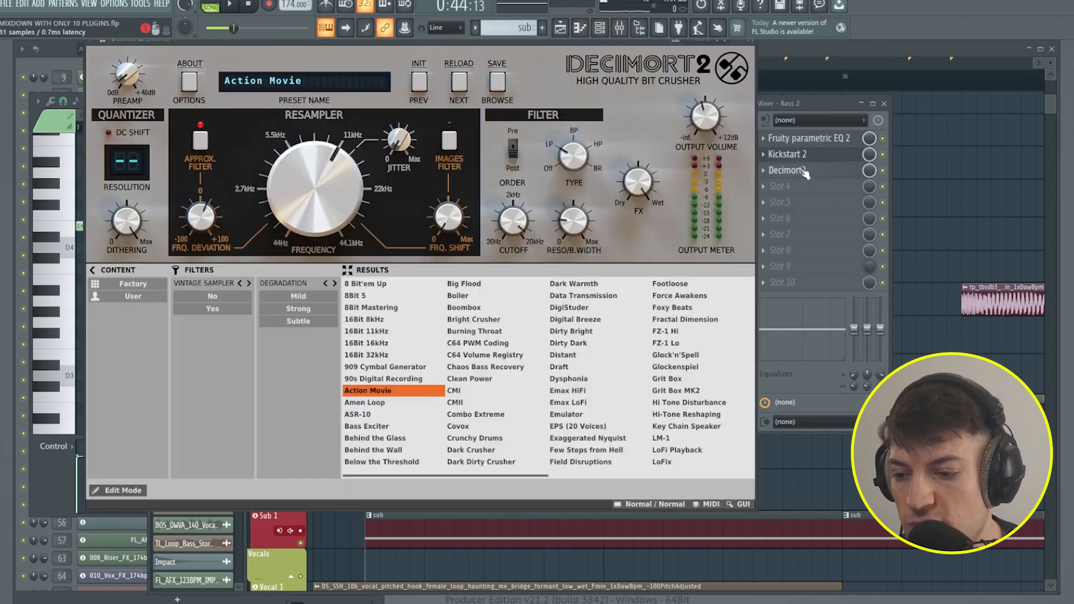
left_click(809, 158)
left_click(809, 157)
key("space")
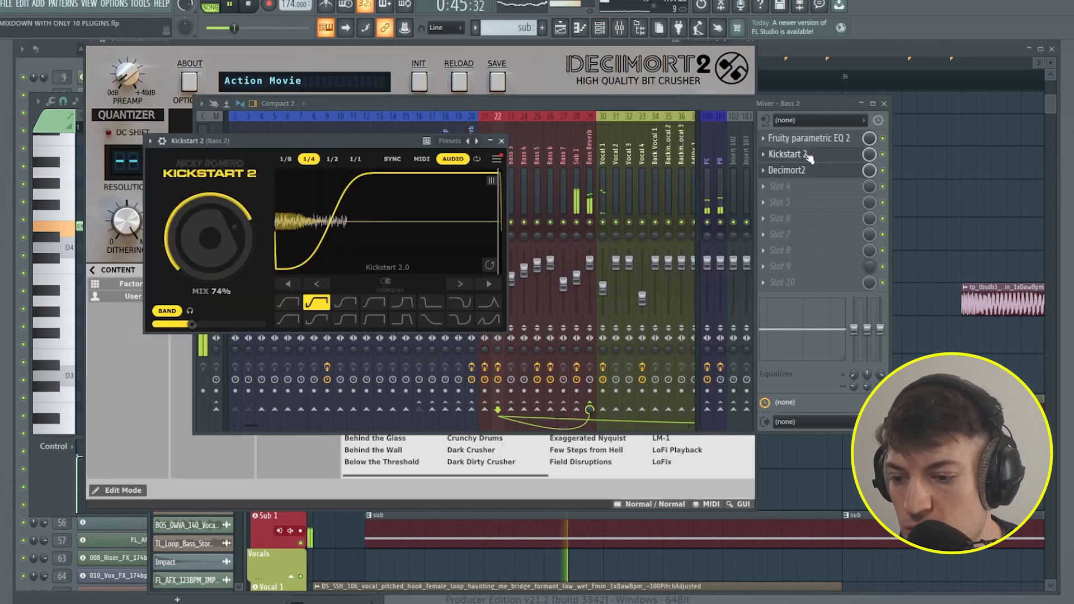
left_click(501, 141)
left_click(751, 49)
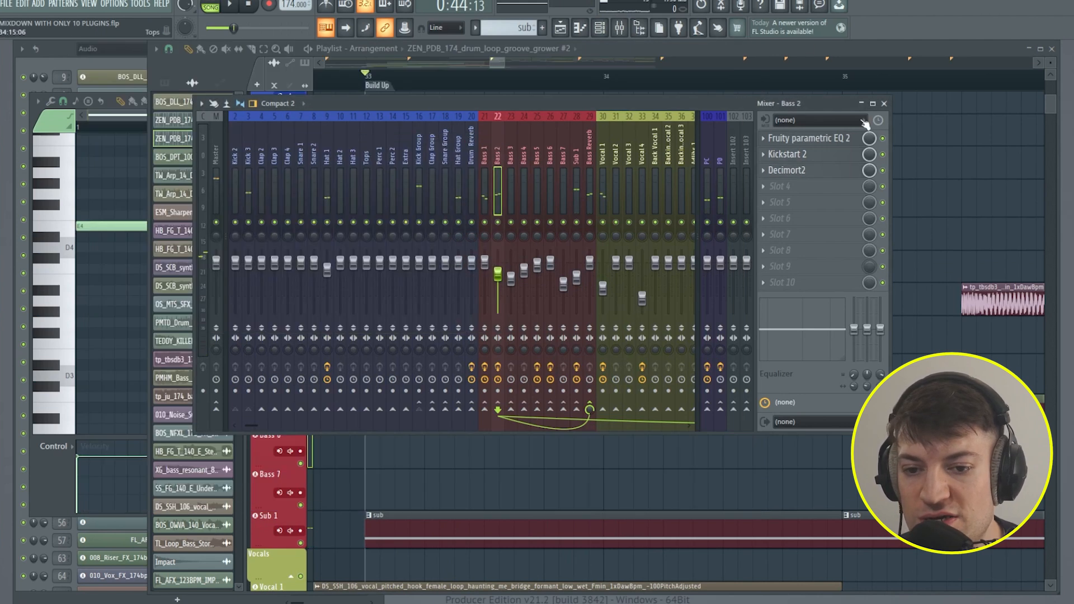
left_click(823, 174)
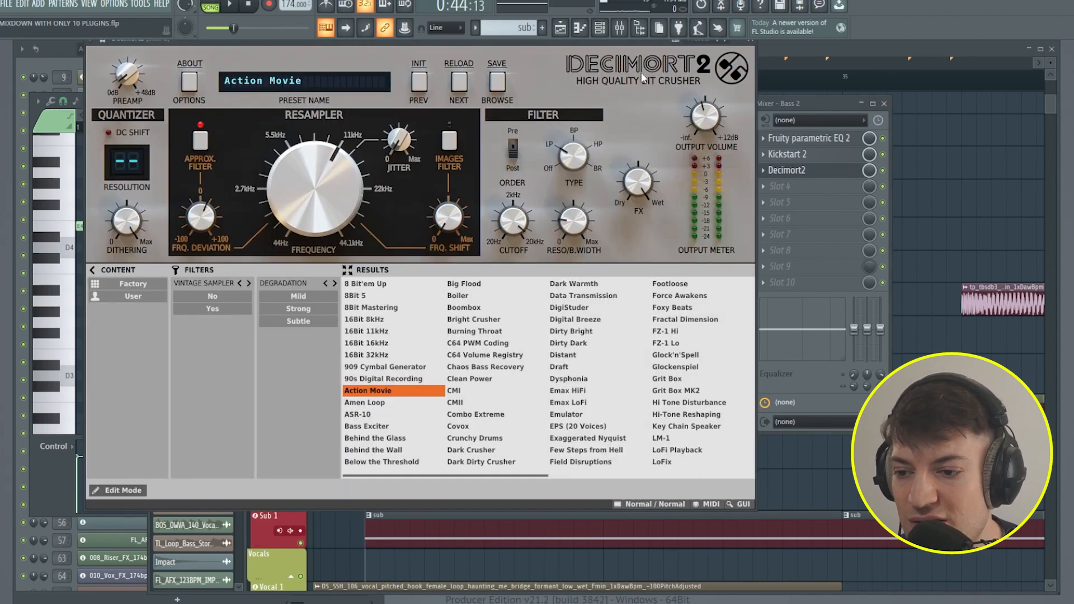
left_click(751, 41)
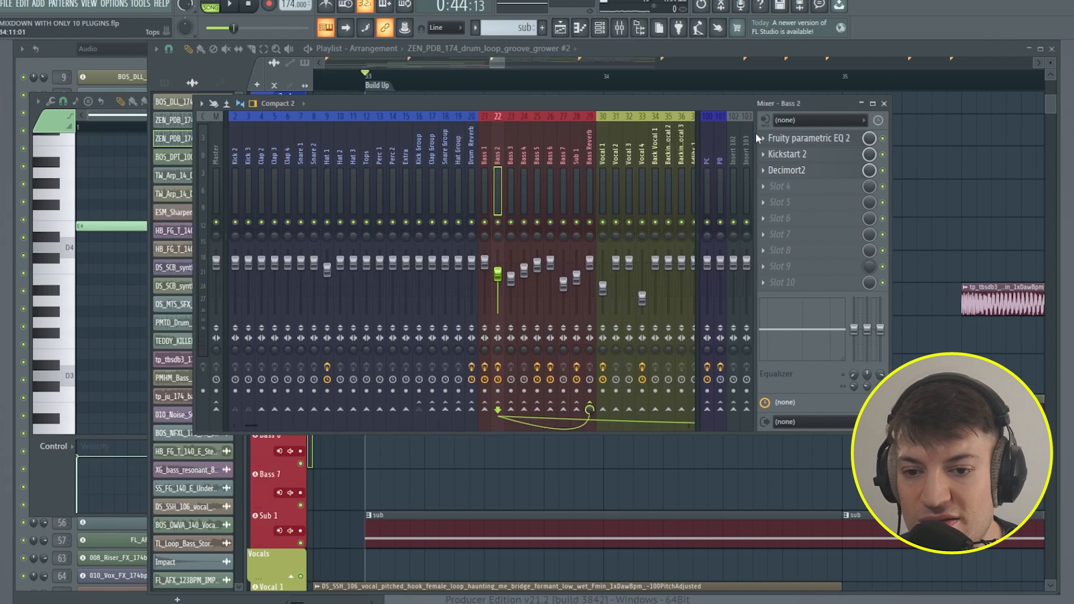
left_click(786, 154)
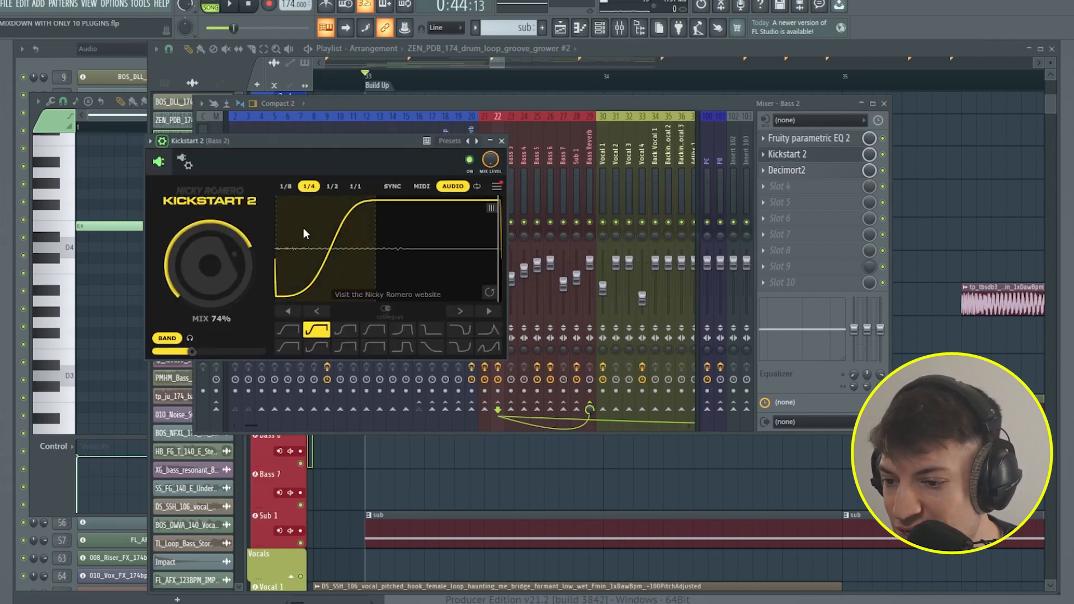
left_click(501, 141)
- Select the Kick 3 mixer track and sidechain it to Bass 1, Bass 2 and Bass 3
left_click_drag(392, 161, 261, 180)
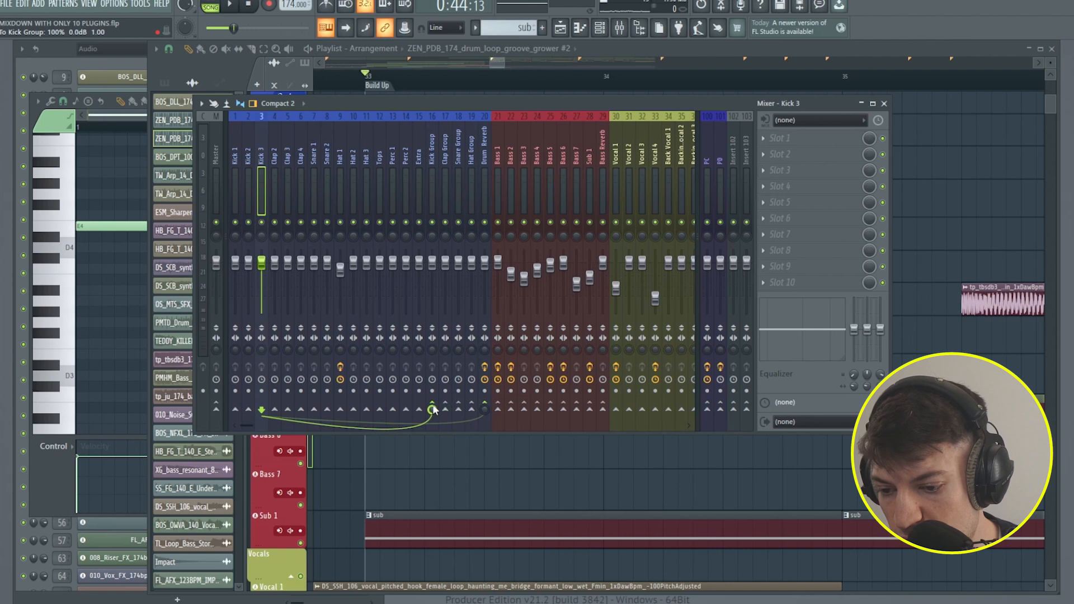
right_click(499, 412)
left_click(510, 420)
right_click(512, 412)
left_click(540, 447)
right_click(524, 410)
left_click(524, 448)
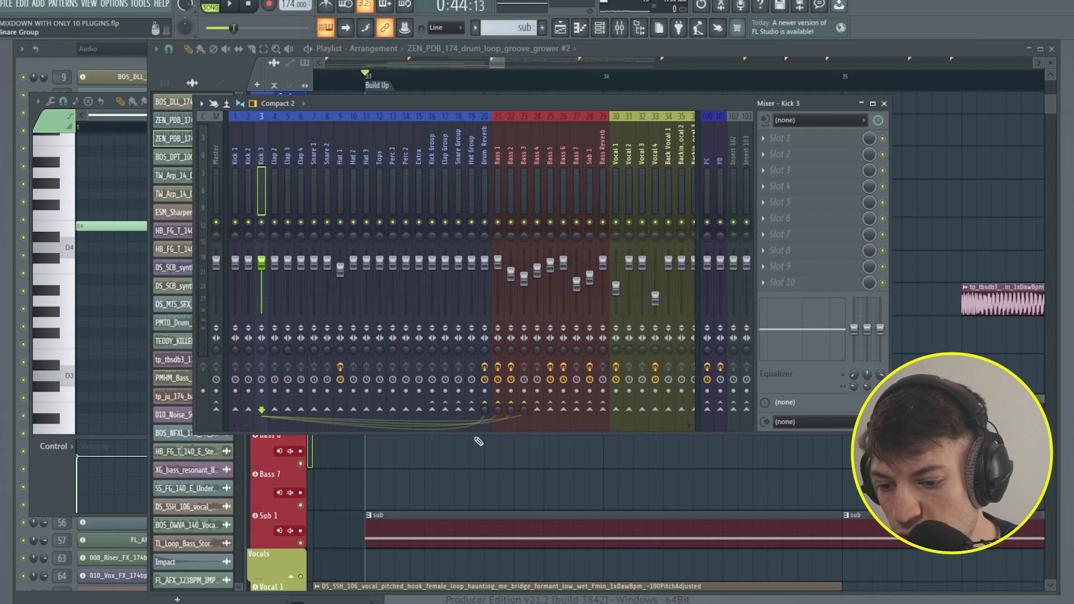
- Sidechain Kick 3 to Bass 4, Bass 5, Bass 6, Bass 7 and Sub 1
left_click_drag(244, 424, 206, 422)
right_click(538, 411)
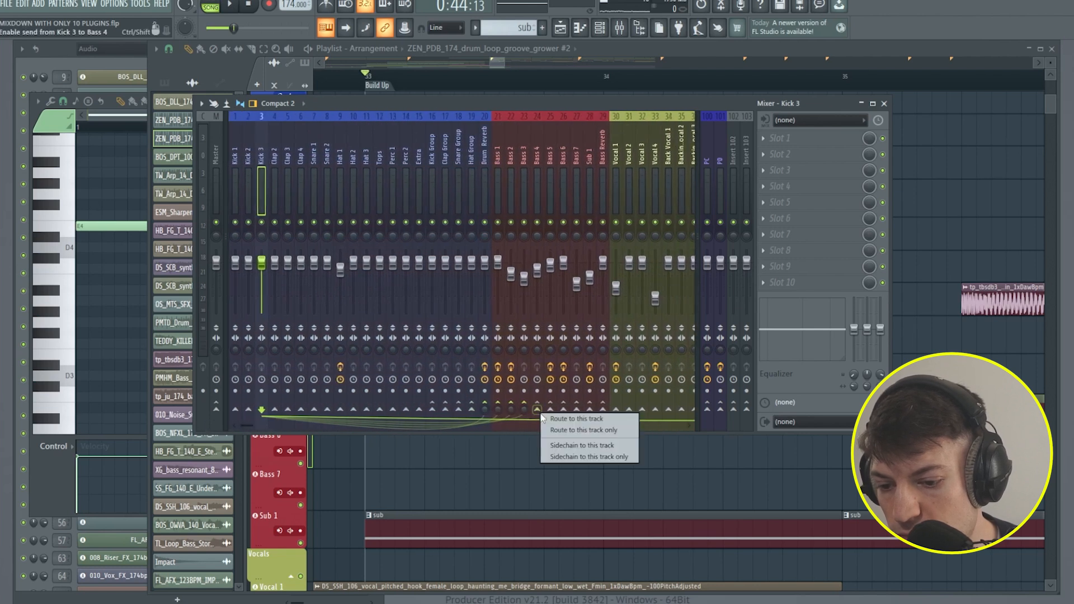
left_click(553, 440)
right_click(552, 413)
left_click(567, 445)
right_click(564, 410)
left_click(578, 442)
right_click(577, 411)
left_click(594, 442)
right_click(591, 411)
left_click(609, 442)
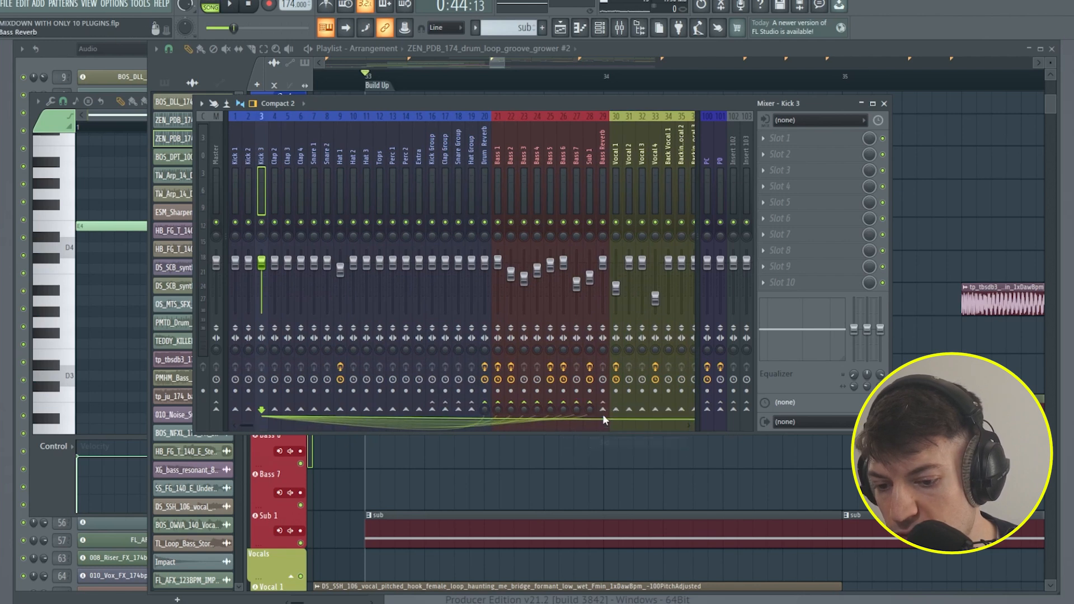
- Duplicate the Kick 3 clips along the Build Up so that copies start at 34:01 and 34:11
key("space")
key("F9")
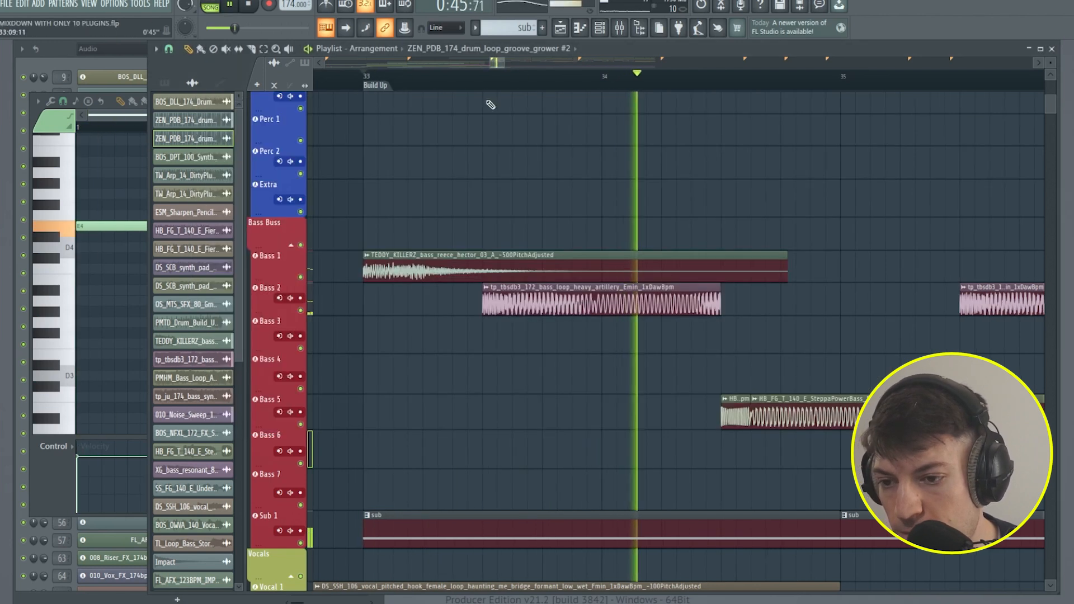
scroll(458, 168, "up", 8)
key("space")
key("space")
key("space")
left_click_drag(639, 264, 345, 263)
key("ctrl+b")
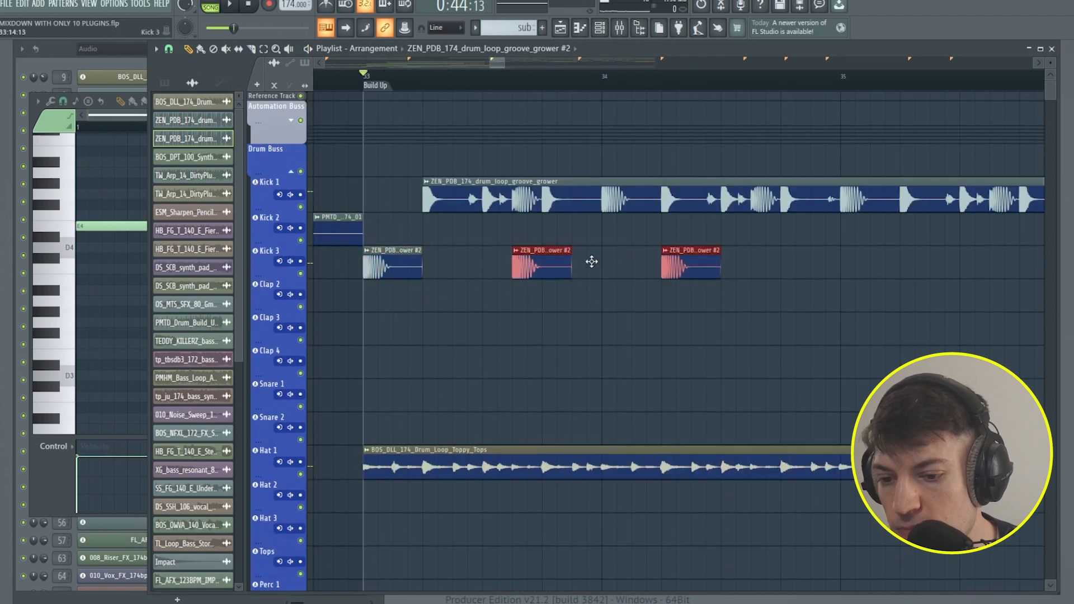
scroll(534, 81, "up", 2)
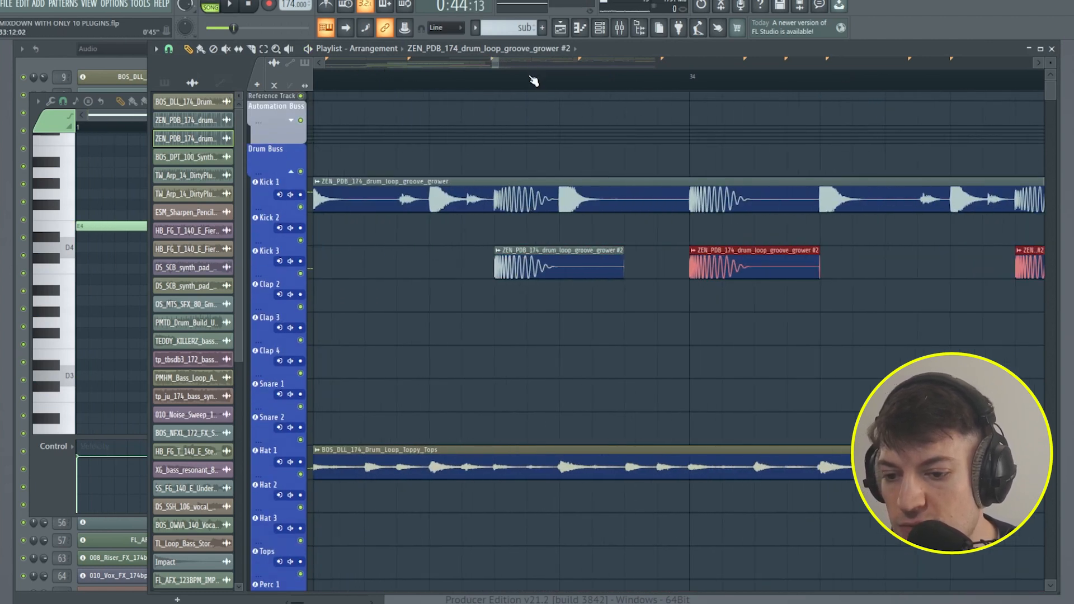
- Slice the Kick 1 drum loop around the kick hits that coincide with the Kick 3 clips at 33:11, 34:01 and 34:11
left_click_drag(492, 226, 497, 161)
left_click_drag(558, 222, 559, 171)
left_click_drag(692, 224, 692, 165)
left_click_drag(820, 225, 827, 147)
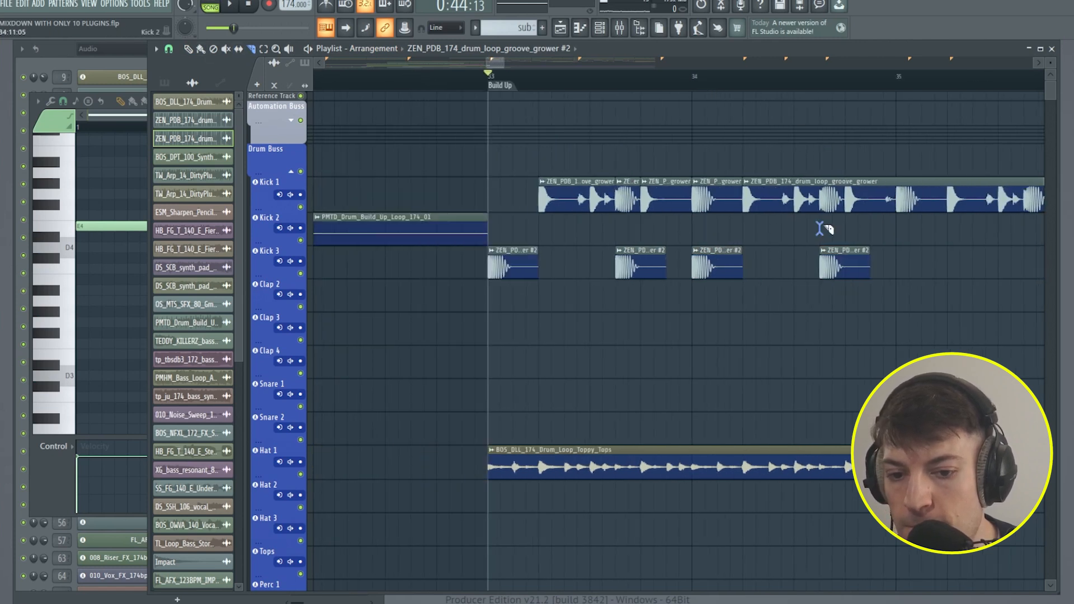
left_click_drag(820, 228, 850, 166)
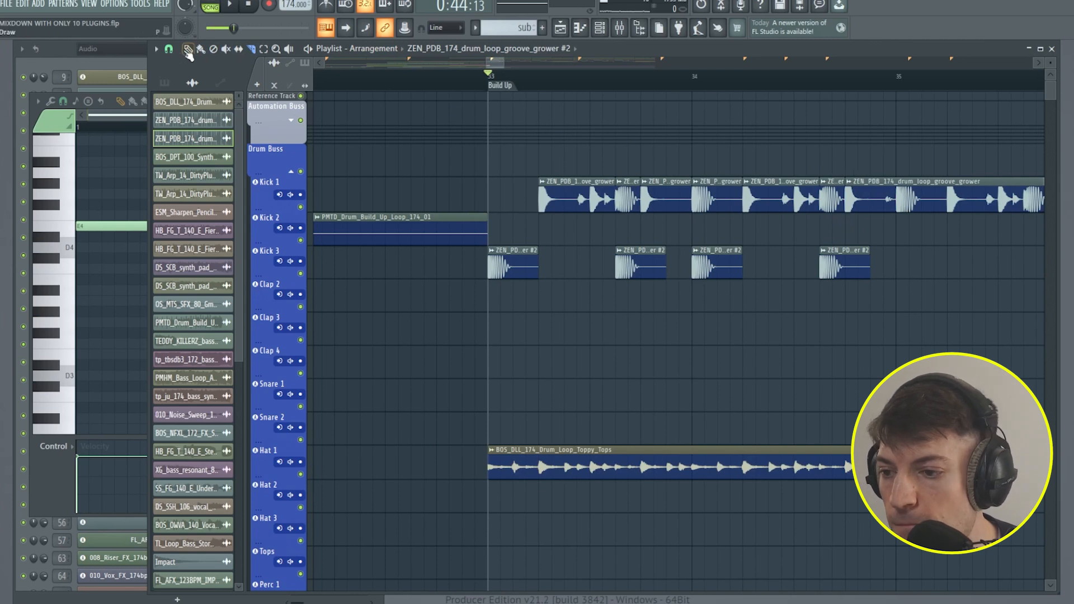
- Delete the three Kick 1 slices that overlap the Kick 3 clips and play back the Build Up
right_click(628, 196)
right_click(714, 197)
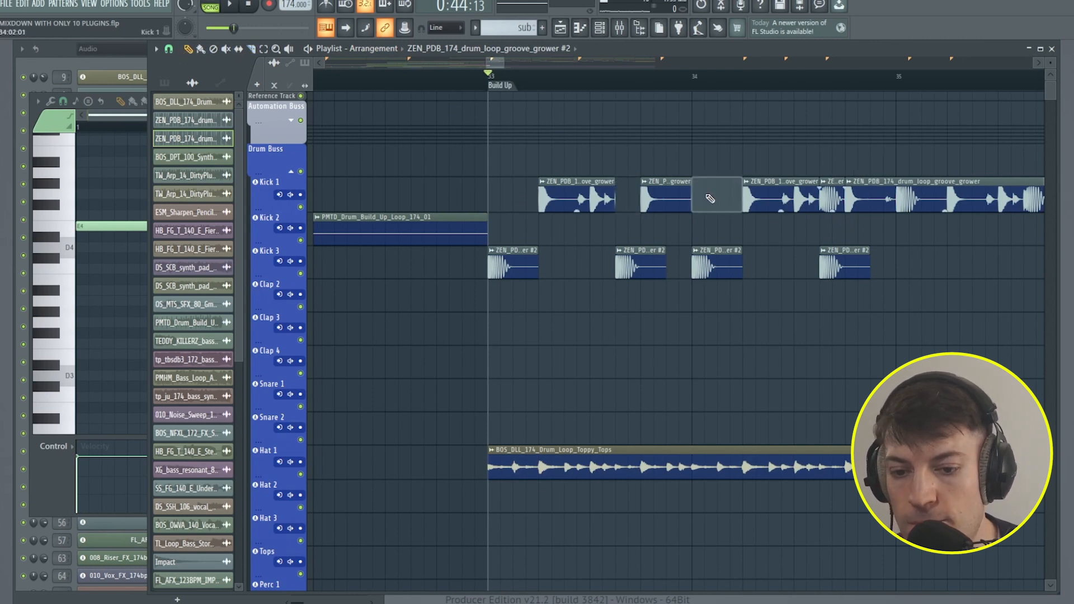
right_click(832, 201)
key("space")
left_click_drag(499, 63, 503, 66)
key("space")
- Shorten the Kick 3 clip at the start of the Build Up to three steps and the clip at 33:11 to two
left_click_drag(379, 277, 365, 278)
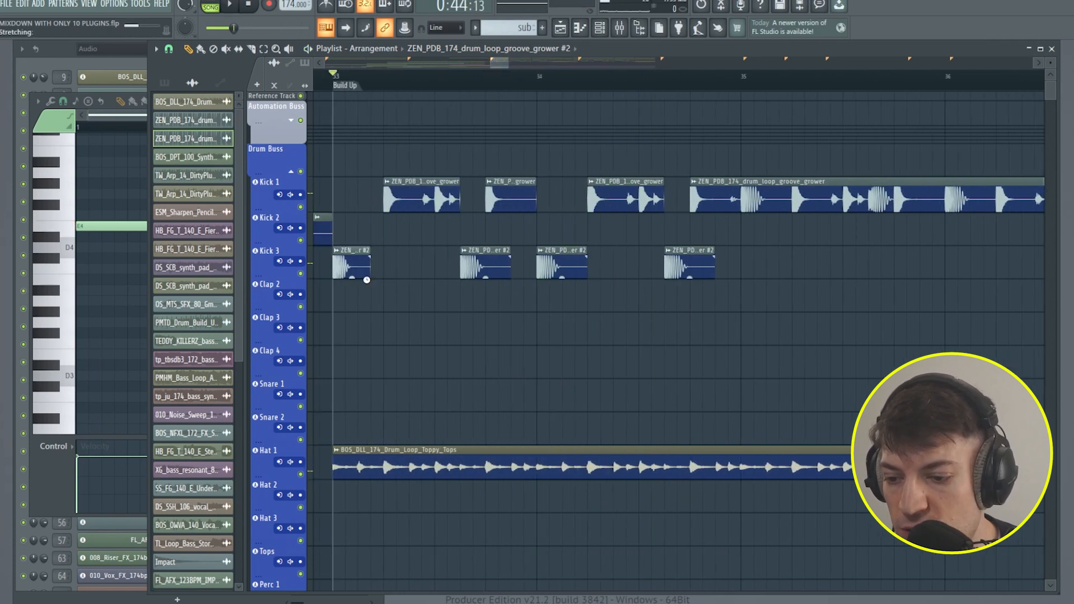
left_click(376, 285)
left_click(707, 357)
key("ctrl+z")
key("ctrl+z")
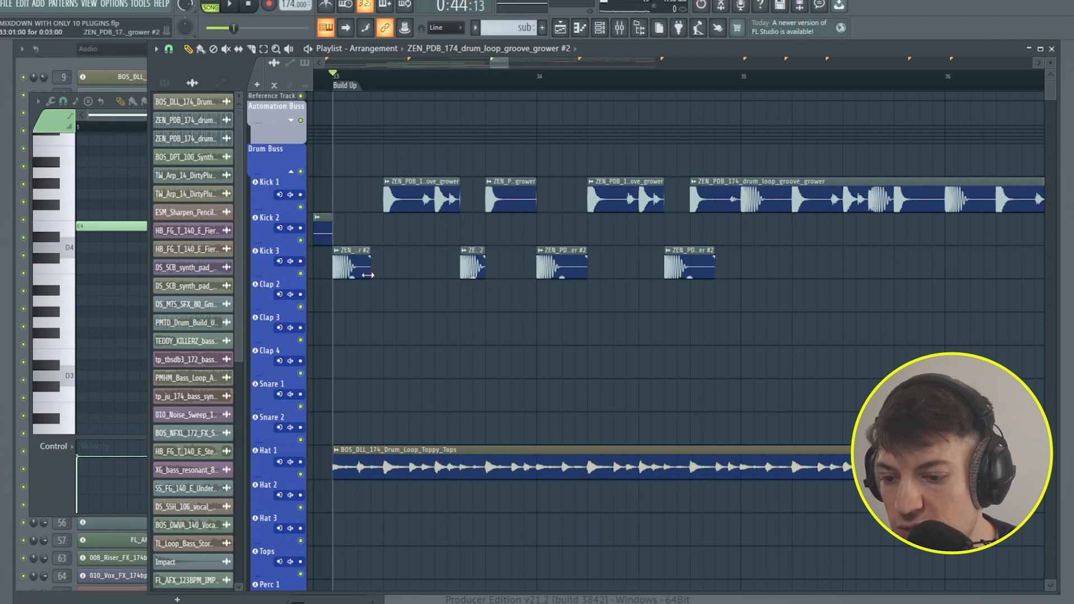
- Shorten the Kick 3 clips in bars 33 and 34 to about two steps each and start playback
left_click_drag(367, 275, 356, 276)
left_click_drag(588, 277, 561, 278)
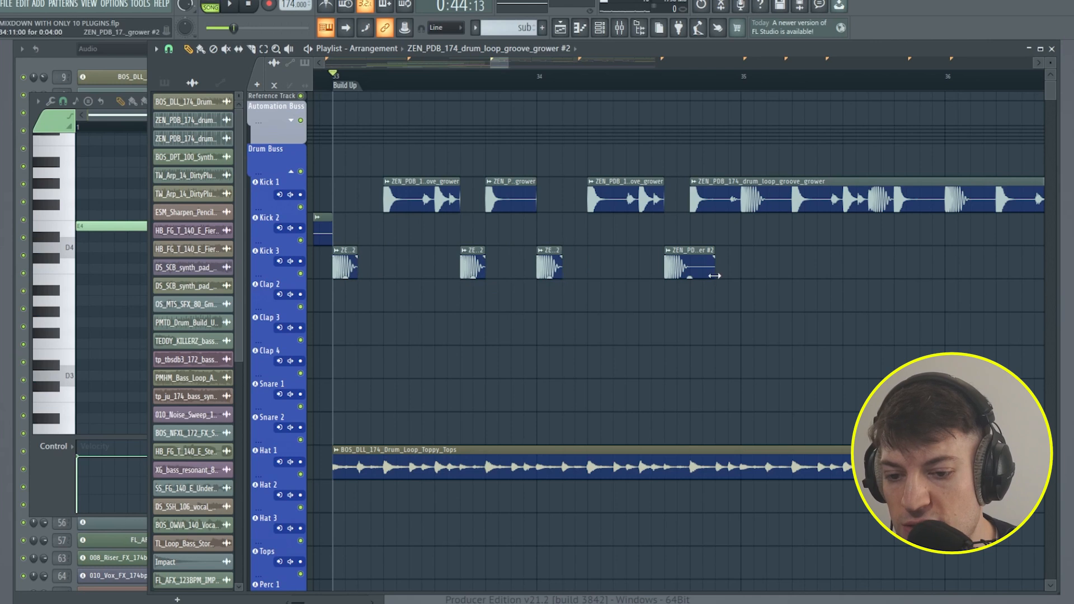
key("space")
right_click(778, 210)
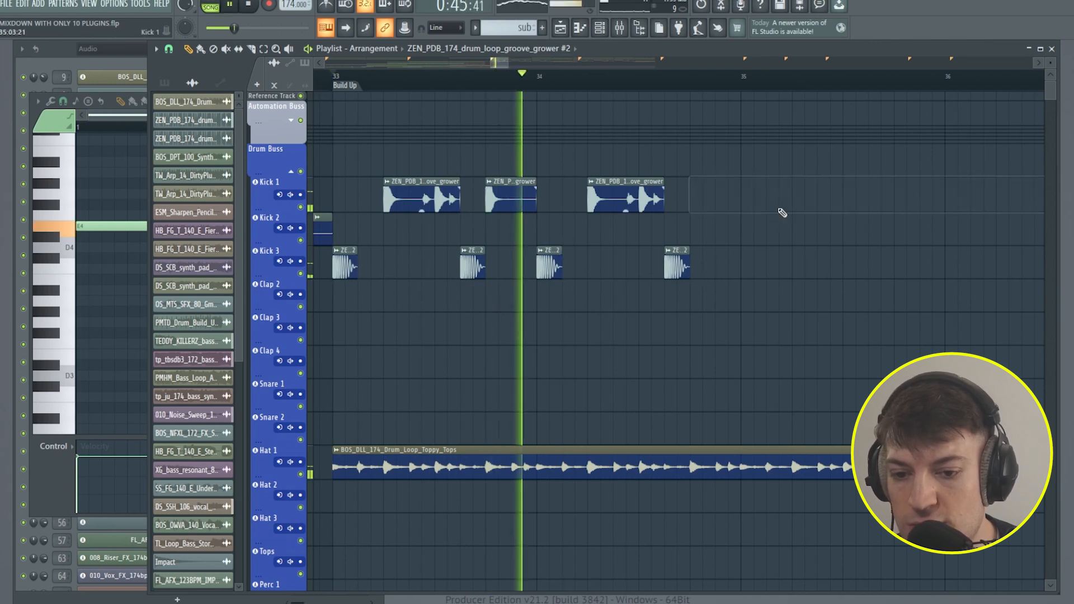
key("ctrl+z")
mouse_move(502, 66)
left_mouse_down()
mouse_move(512, 66)
mouse_move(496, 66)
left_mouse_up()
key("space")
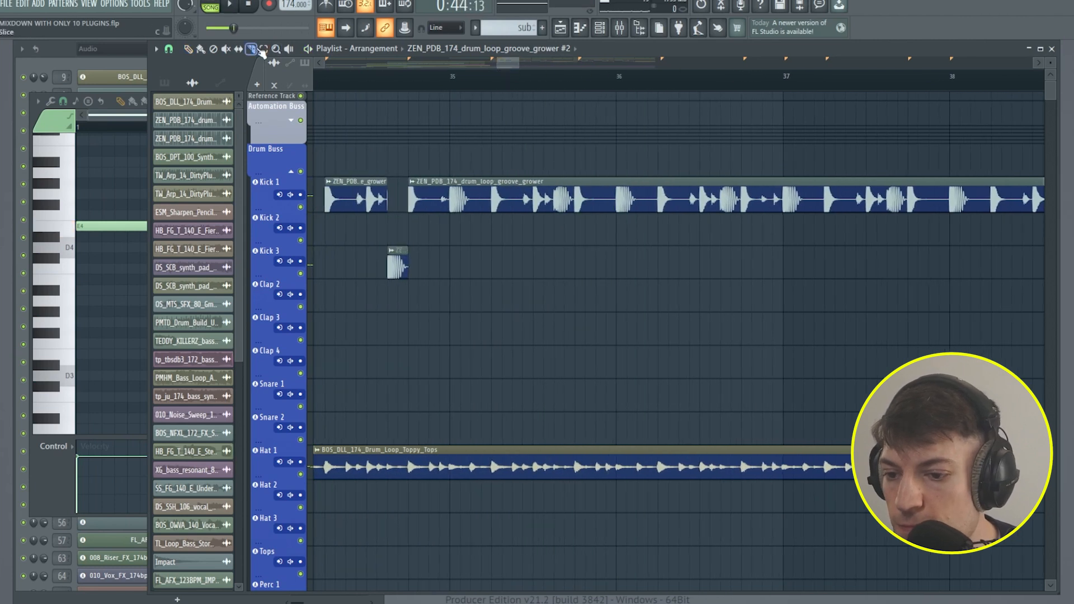
- Slice the Kick 1 drum loop before and after each of the four wide-waveform hits in bars 35 and 36
left_click_drag(450, 181, 450, 177)
left_click_drag(493, 223, 492, 171)
mouse_move(555, 219)
left_mouse_down()
mouse_move(553, 180)
mouse_move(624, 168)
left_mouse_up()
left_click_drag(660, 232, 662, 187)
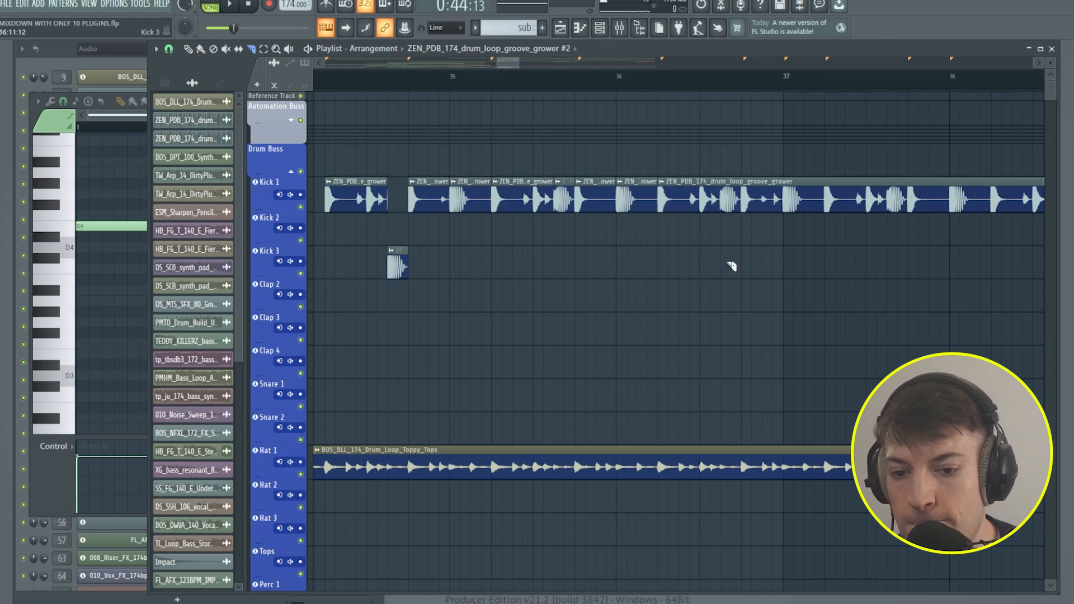
left_click_drag(723, 231, 722, 174)
left_click_drag(748, 251, 738, 158)
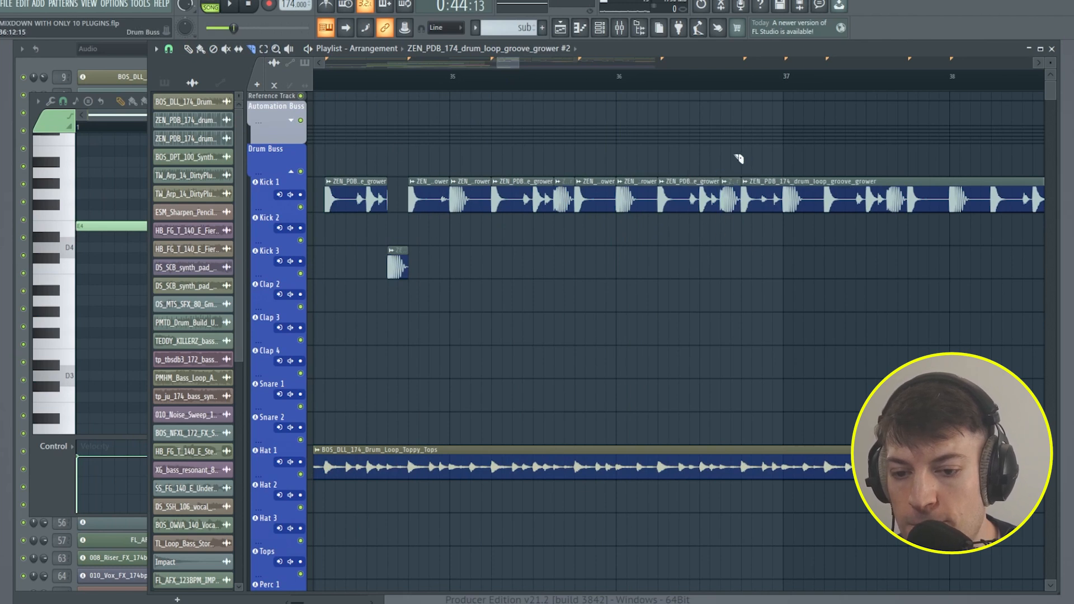
- Delete the four isolated wide-waveform slices from Kick 1 in bars 35 and 36
right_click(470, 195)
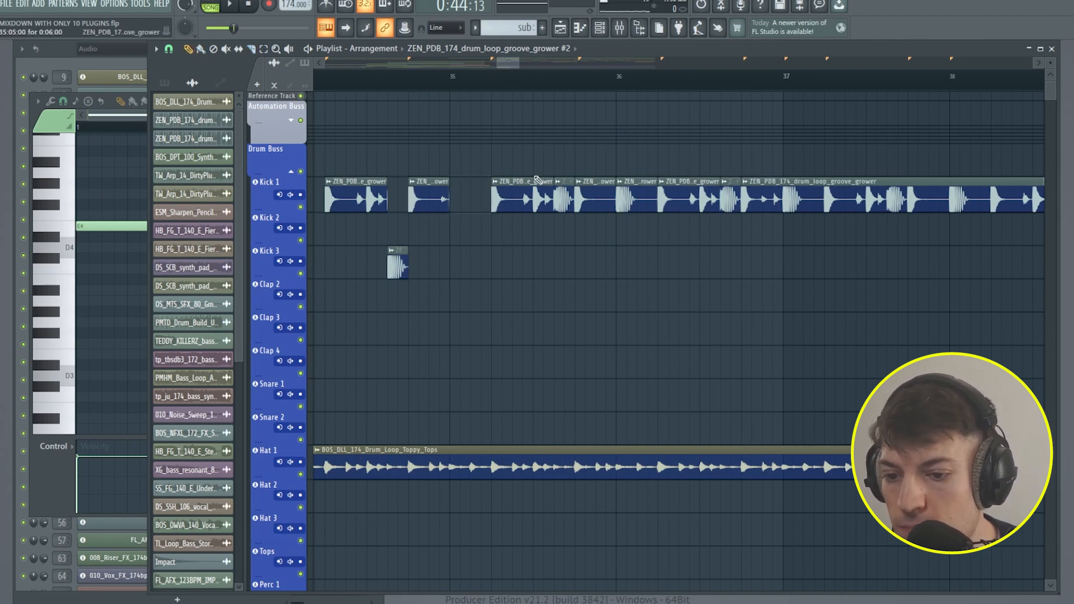
right_click(565, 198)
right_click(635, 193)
right_click(728, 200)
left_click_drag(505, 62, 542, 62)
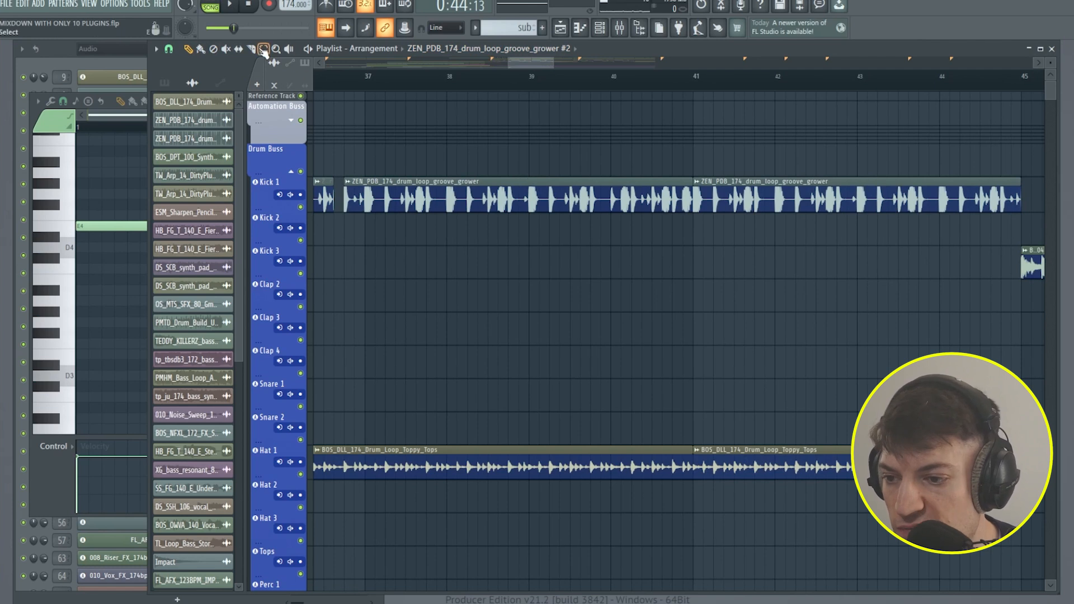
left_click_drag(365, 237, 370, 159)
key("ctrl+z")
left_click_drag(367, 228, 364, 155)
key("ctrl+z")
- Slice around the two wide-waveform hits of the Kick 1 loop in bar 37 and delete those slices
left_click_drag(359, 229, 370, 204)
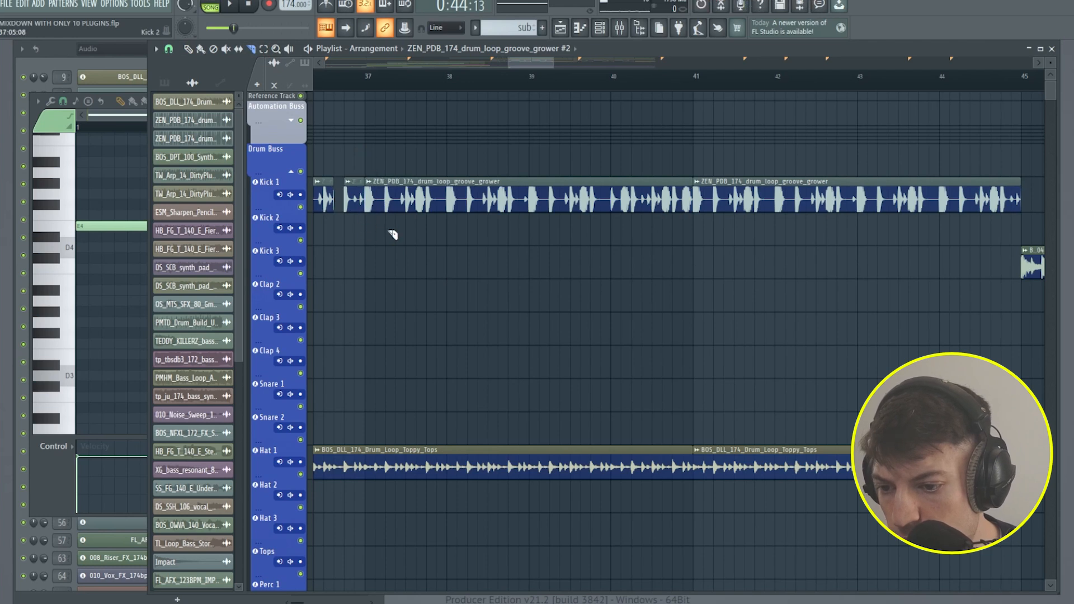
left_click_drag(390, 168, 429, 166)
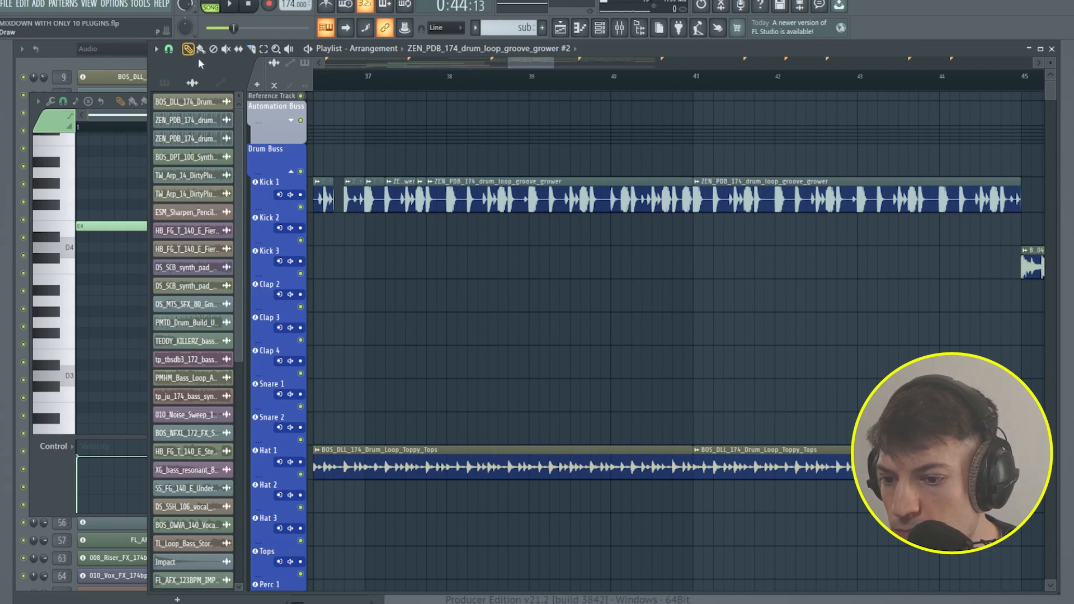
left_click(370, 185)
left_click(421, 196)
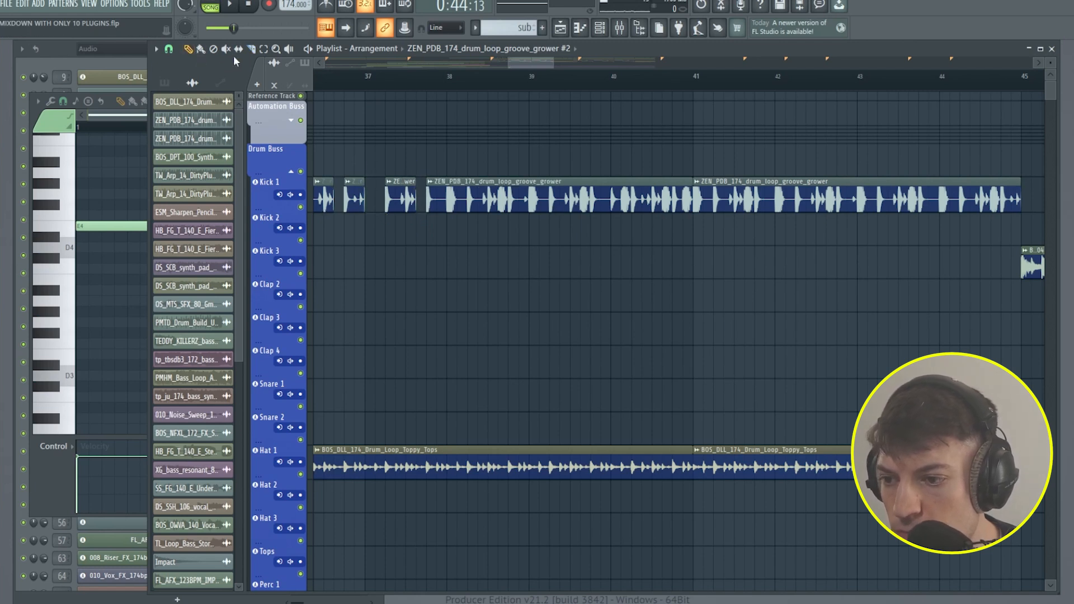
- Cut the two wide-waveform hits out of the Kick 1 loop in bar 38 by slicing around them and deleting the slices
left_click_drag(448, 165, 449, 166)
left_click_drag(469, 213, 483, 186)
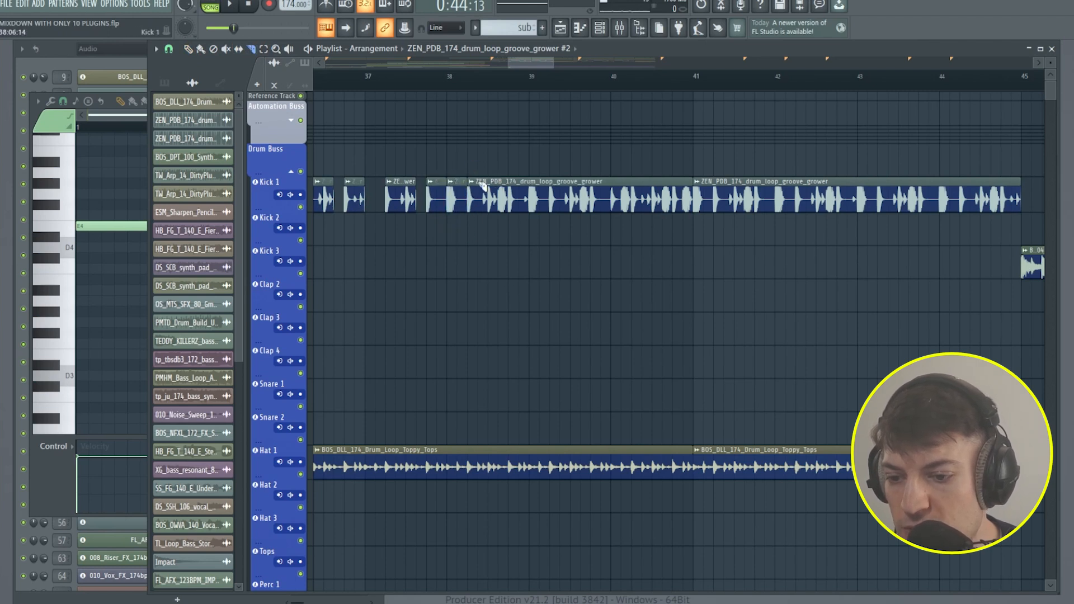
left_click(189, 49)
right_click(456, 196)
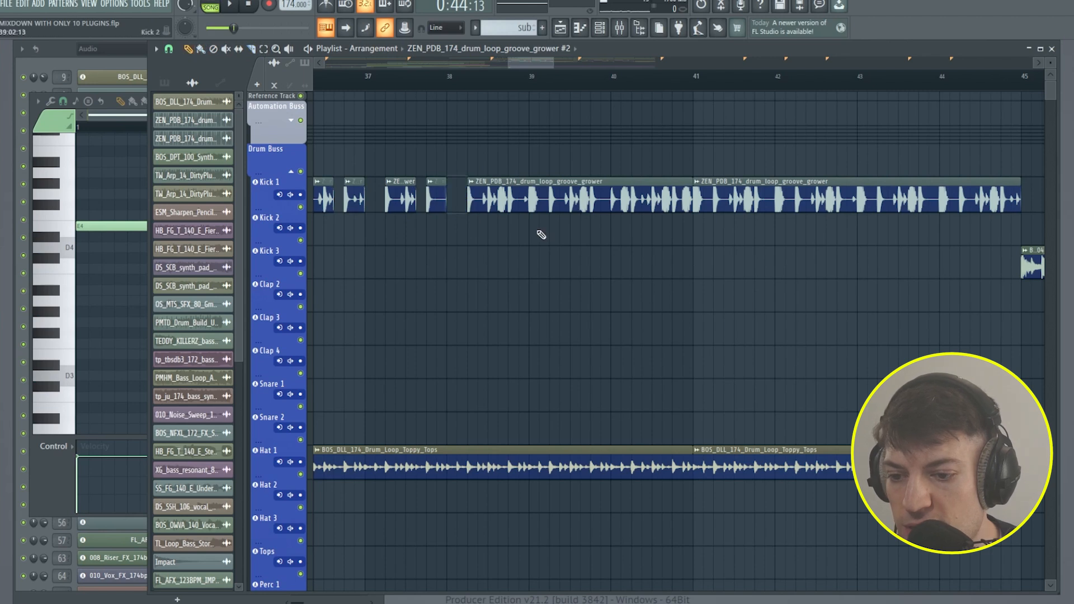
scroll(522, 97, "up", 3)
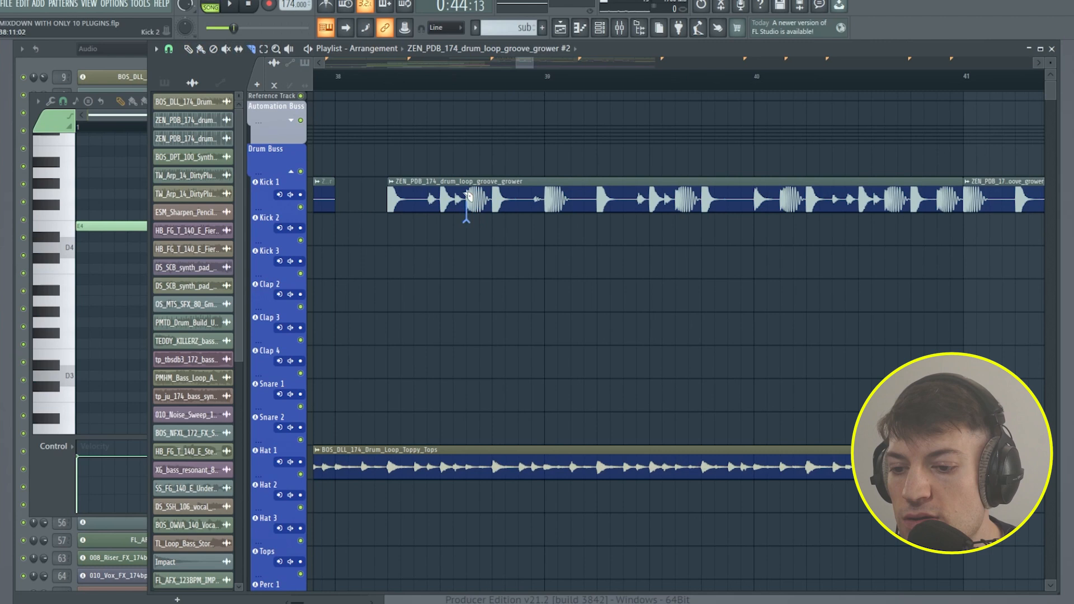
left_click_drag(467, 196, 488, 234)
left_click(492, 167)
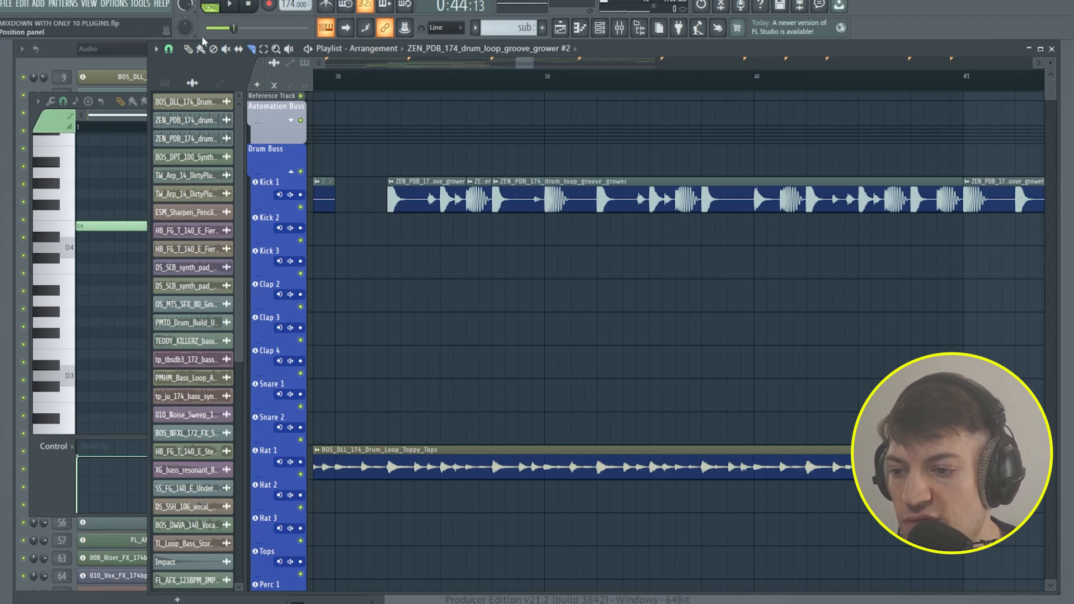
right_click(477, 197)
- Slice around the two wide-waveform hits of the Kick 1 loop in bar 39 and delete both slices
left_click_drag(525, 64, 538, 65)
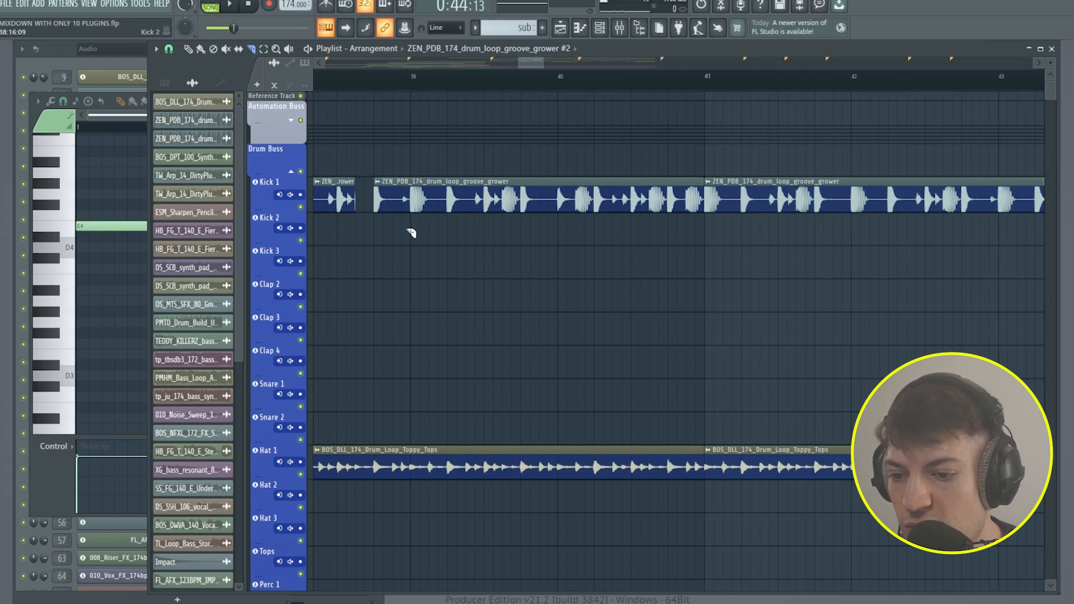
left_click(416, 169)
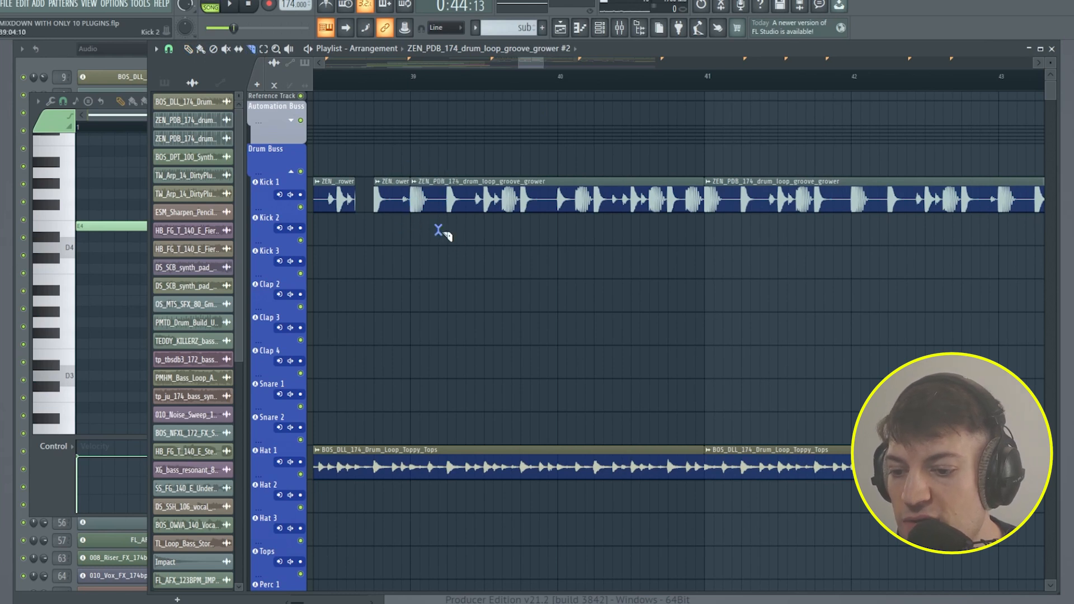
left_click(447, 173)
right_click(415, 193)
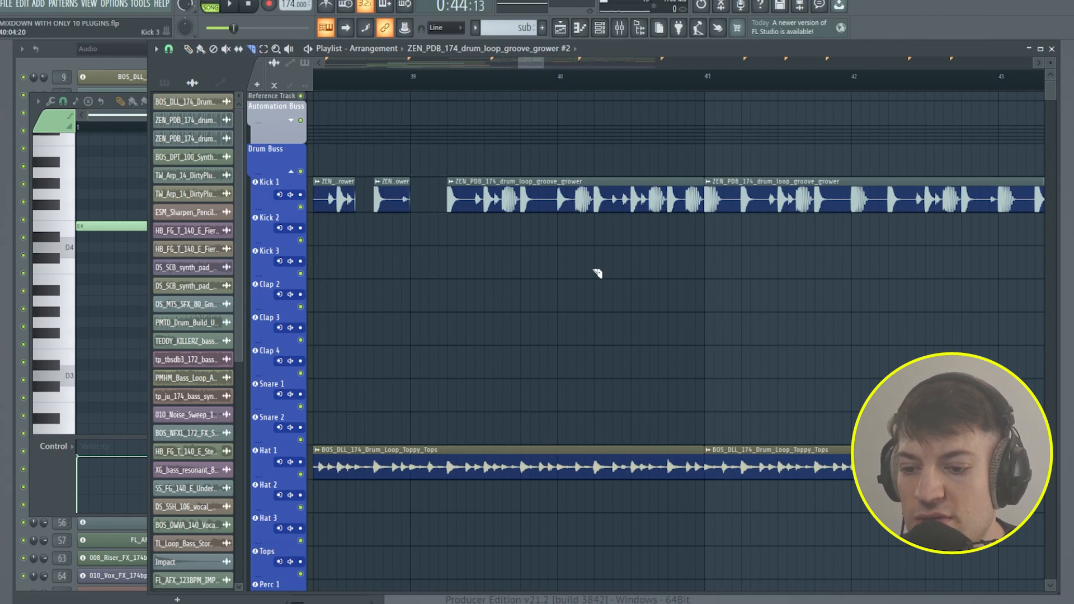
left_click(514, 201)
left_click(524, 186)
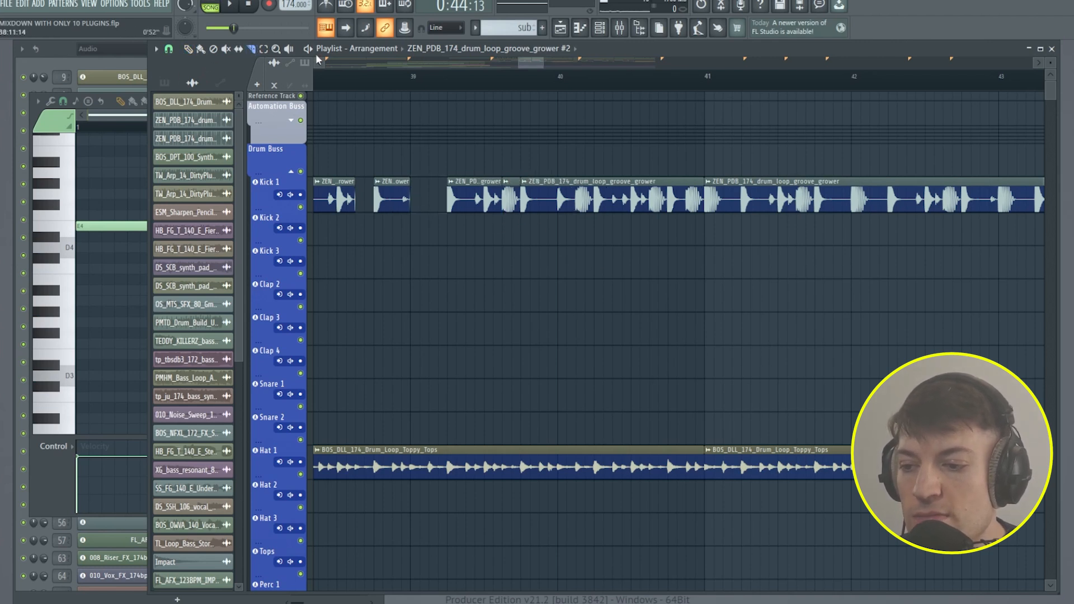
right_click(516, 185)
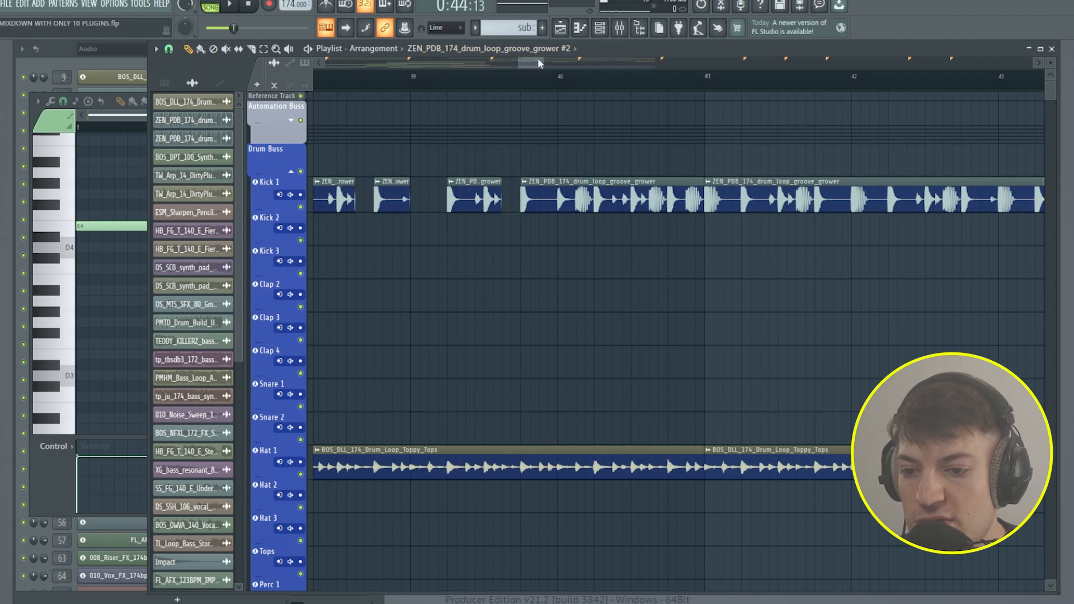
- Isolate the first wide-waveform hit of the Kick 1 loop in bar 40 and delete that slice
left_click_drag(539, 63, 545, 58)
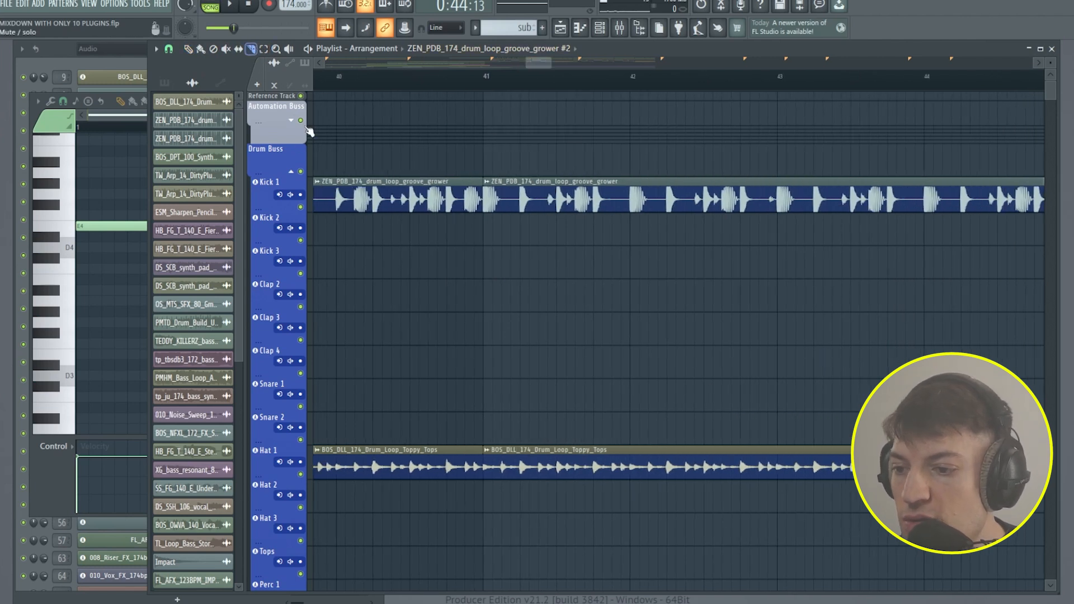
left_click(354, 178)
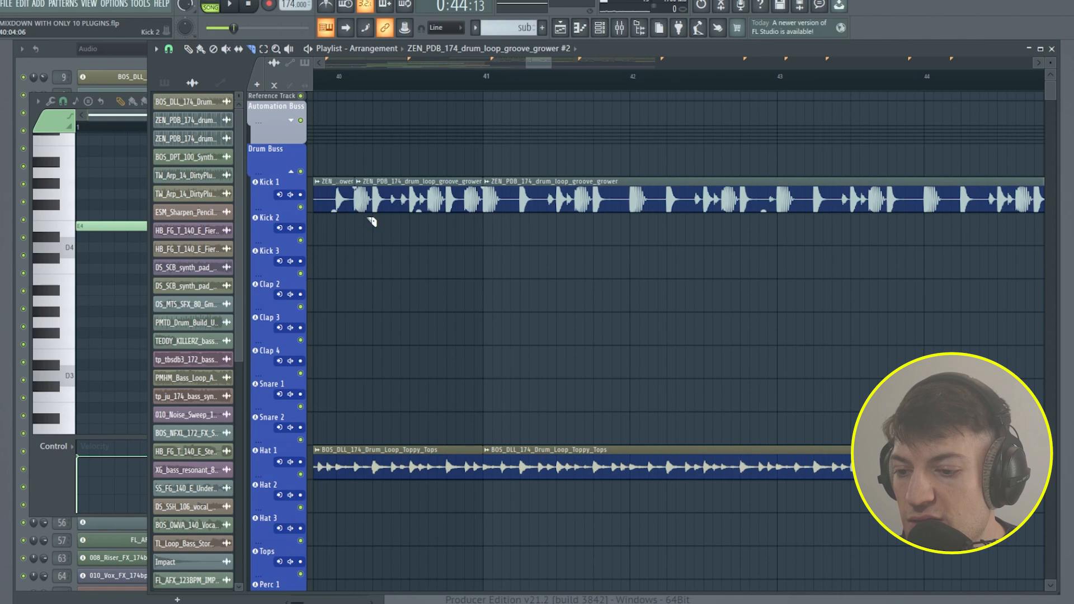
left_click(374, 172)
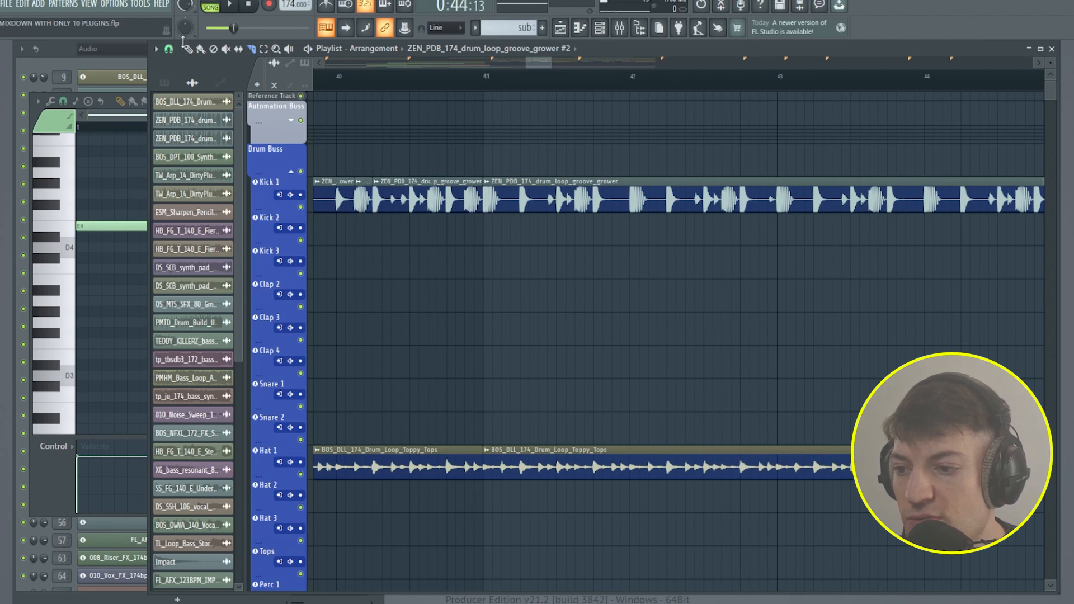
right_click(361, 199)
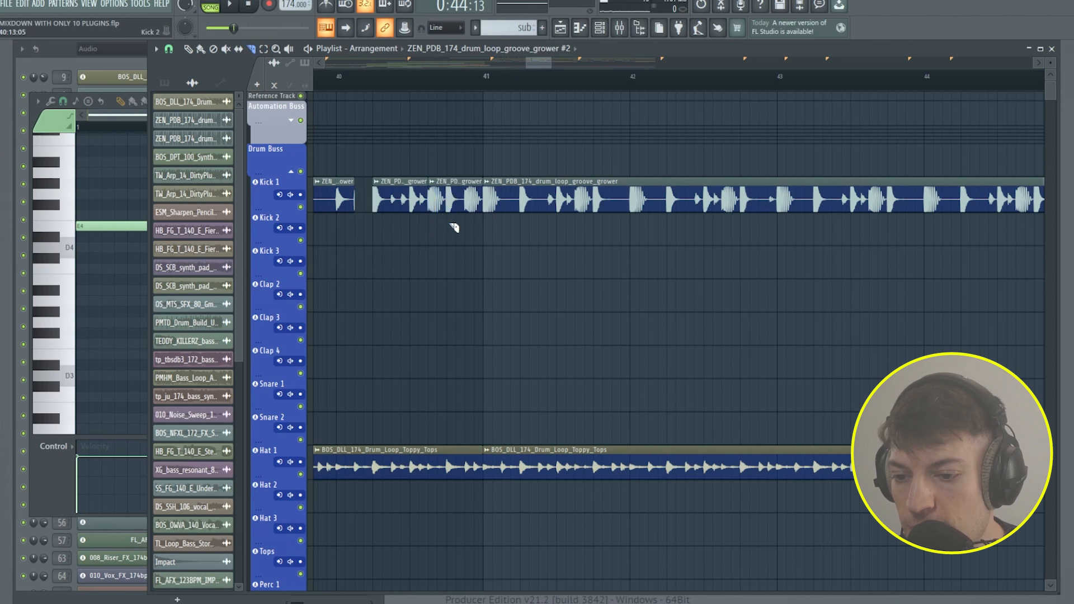
- Slice around the last two wide-waveform hits in bar 40 of Kick 1, audition the section, and delete both slices
left_click_drag(448, 163, 448, 161)
left_click(357, 73)
key("space")
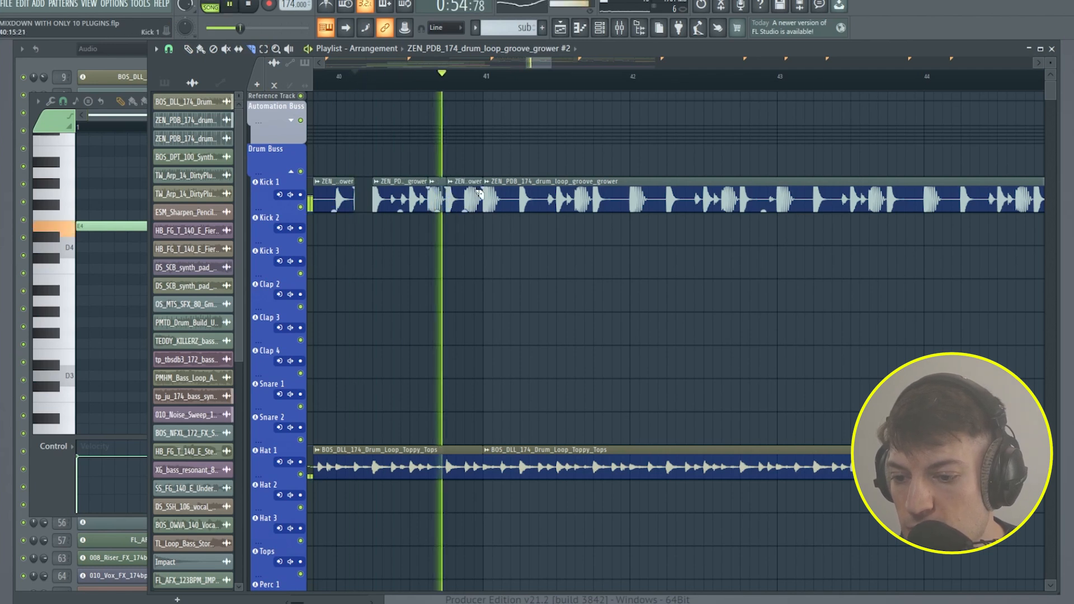
key("space")
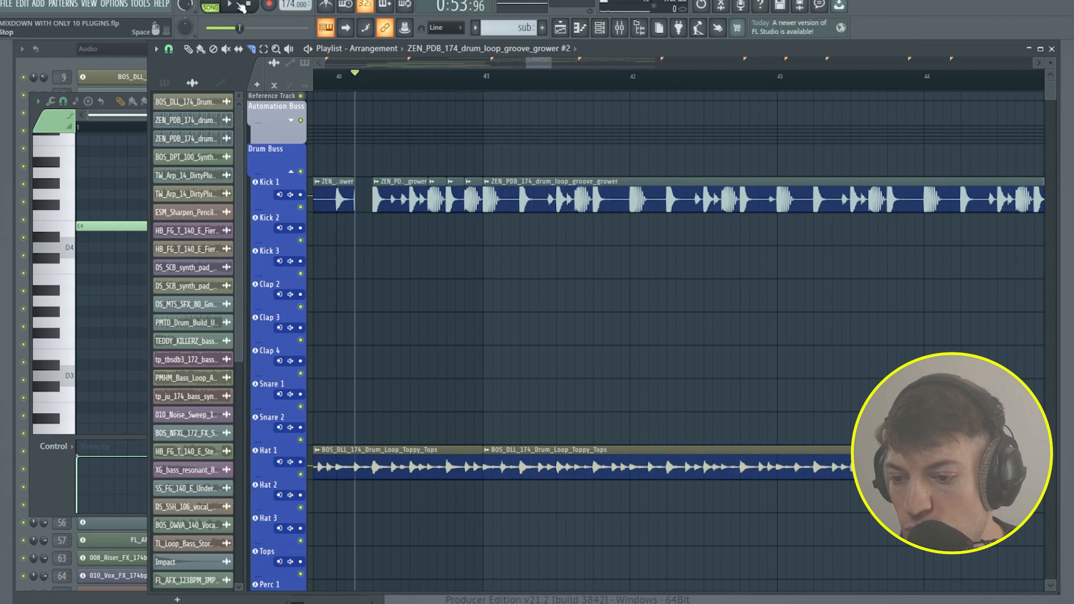
right_click(437, 198)
right_click(472, 199)
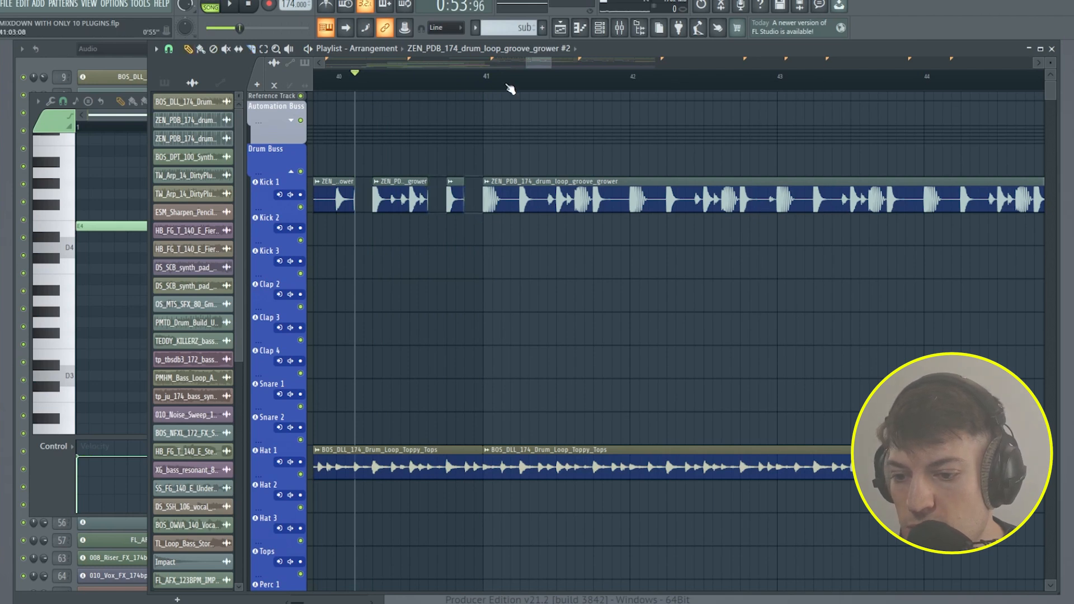
- Copy the Kick 3 hit pattern from bars 33 and 34 repeatedly along its track through bar 40, then deselect the copies
left_click_drag(527, 65, 477, 83)
left_click_drag(538, 264, 749, 270)
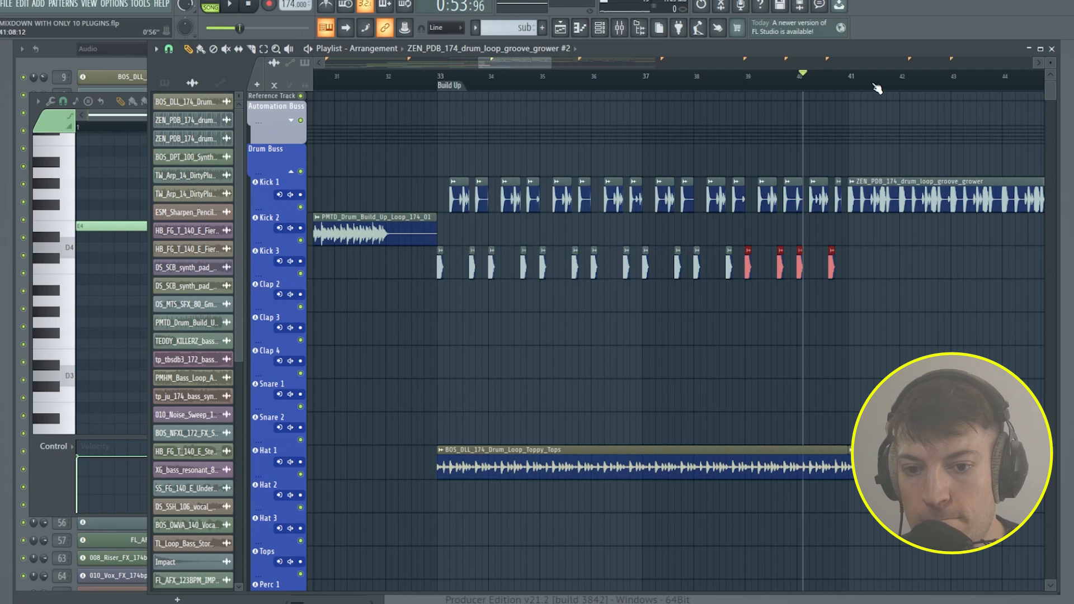
scroll(876, 87, "up", 3)
scroll(876, 88, "up", 3)
left_click(546, 319)
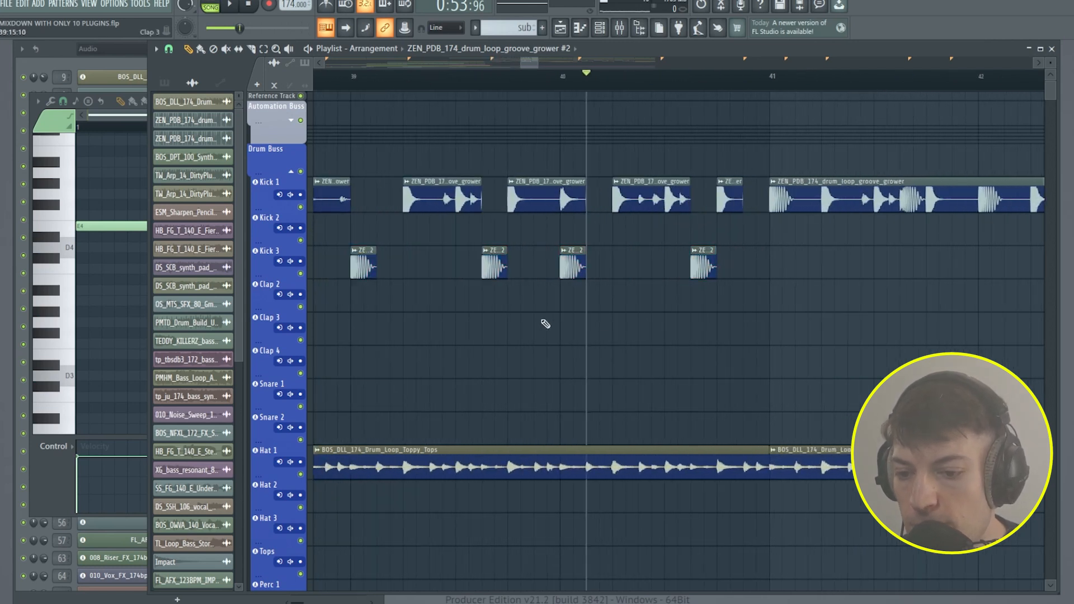
- Shift the Kick 3 hit at bar 40 into the nearby Kick 1 gap and add another hit in the gap before bar 41
key("space")
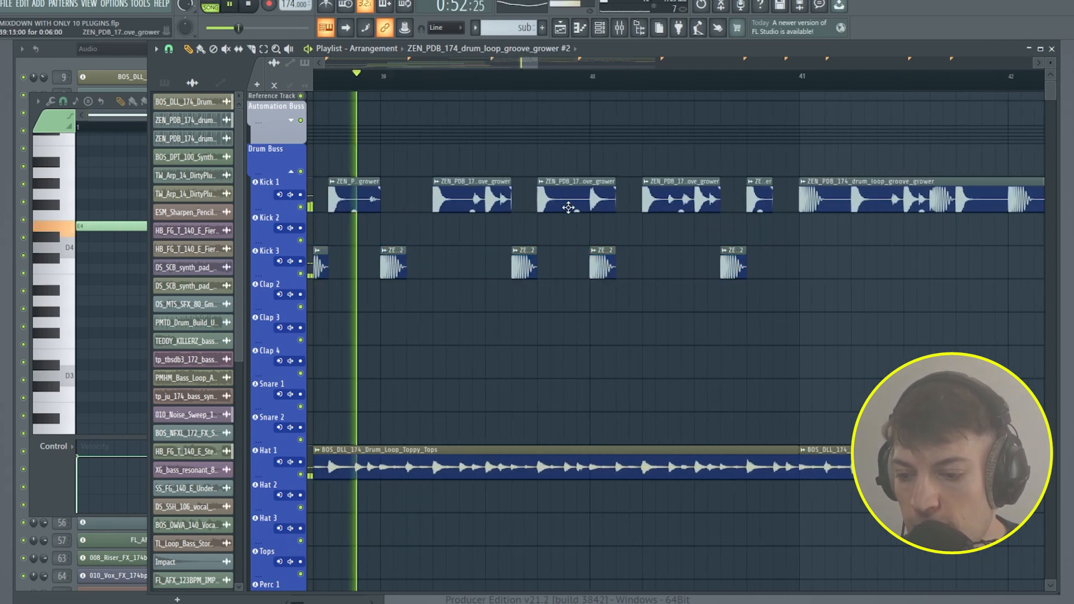
left_click_drag(604, 267, 632, 267)
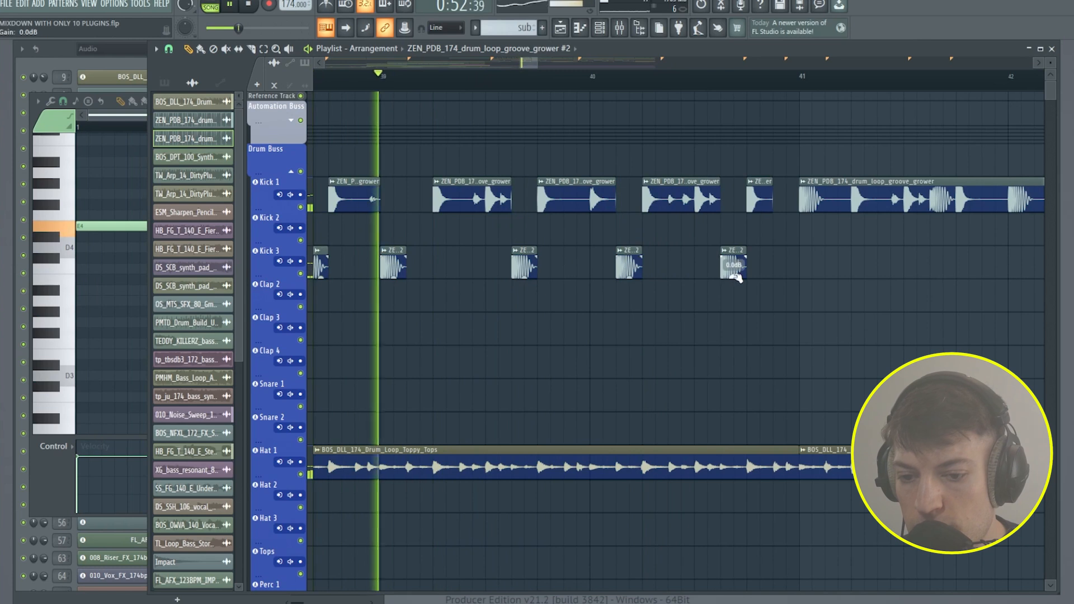
left_click(780, 268)
- Play the build-up from just before bar 33 to check the edited kick arrangement
scroll(656, 340, "down", 3)
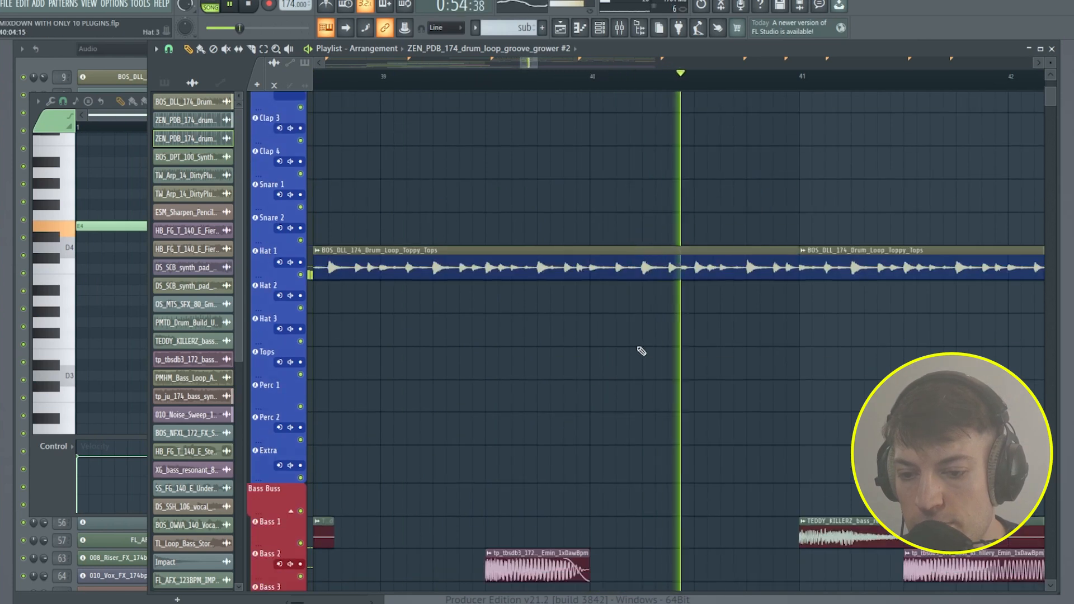
scroll(636, 355, "up", 3)
scroll(534, 86, "down", 6)
left_click_drag(524, 84, 395, 87)
scroll(719, 199, "down", 7)
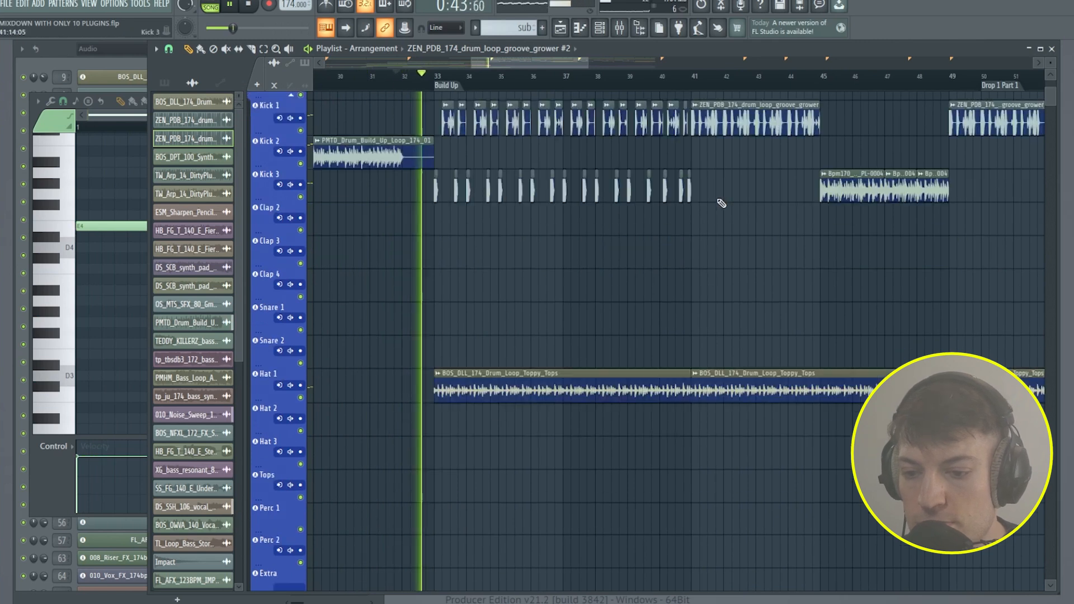
- Set Kick 3 as the sidechain input of Kickstart 2 on the Bass 1 mixer channel
key("F9")
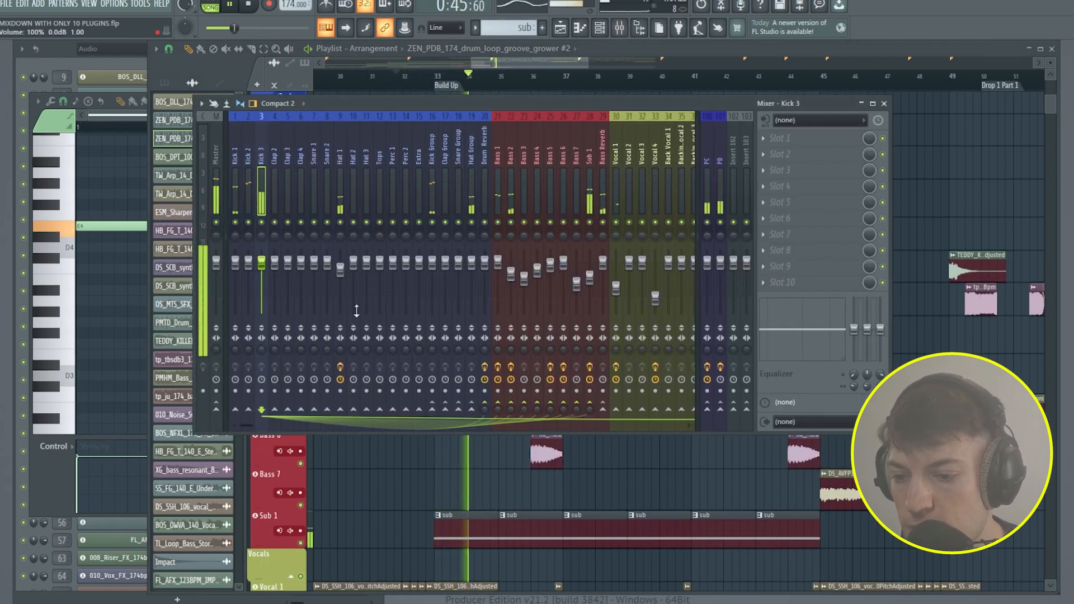
left_click(497, 193)
key("space")
left_click(785, 154)
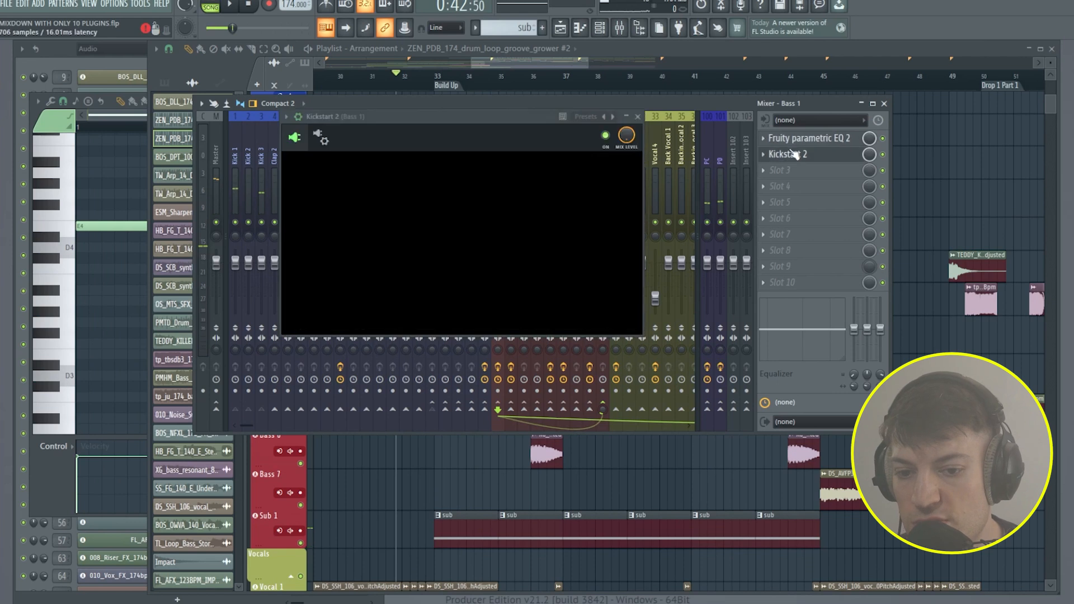
left_click(333, 146)
left_click(314, 306)
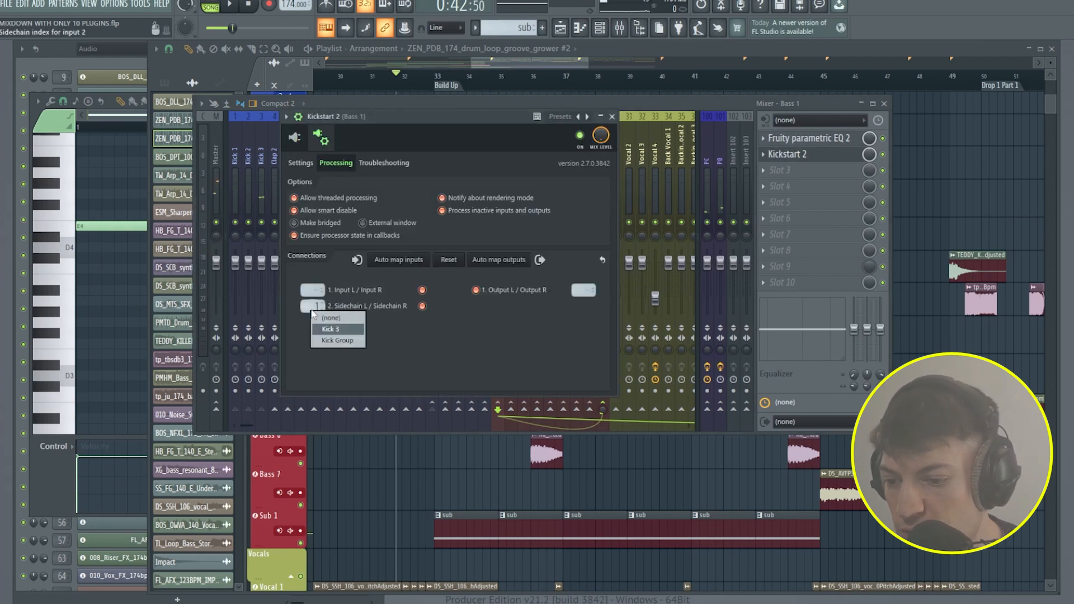
left_click(344, 333)
left_click(612, 117)
- Check which source feeds the sidechain input of Kickstart 2 on Bass 2
left_click(510, 194)
left_click(785, 154)
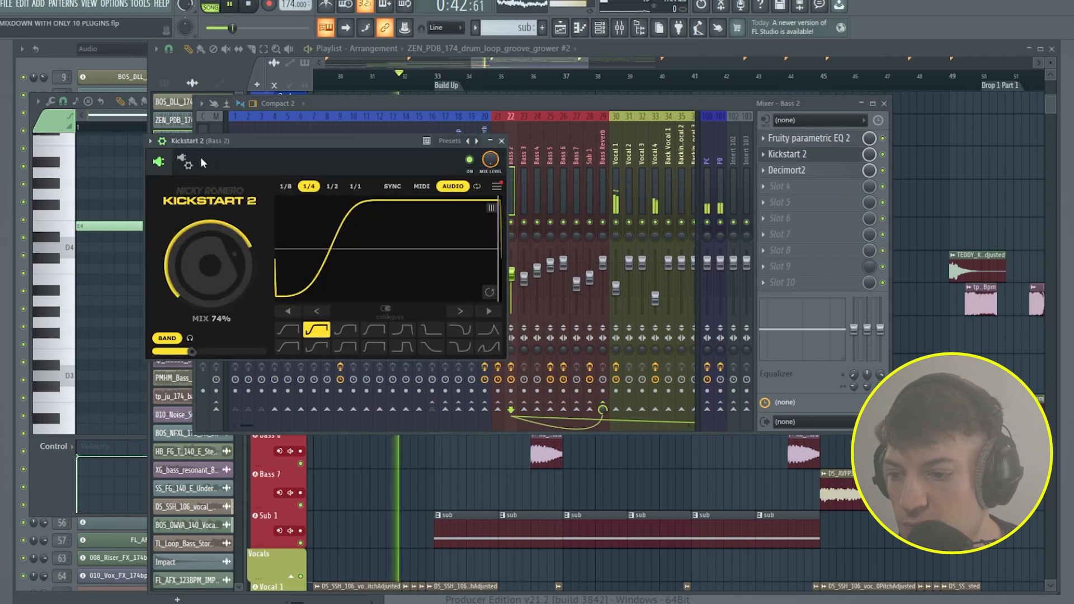
left_click(162, 140)
left_click(199, 187)
left_click(178, 331)
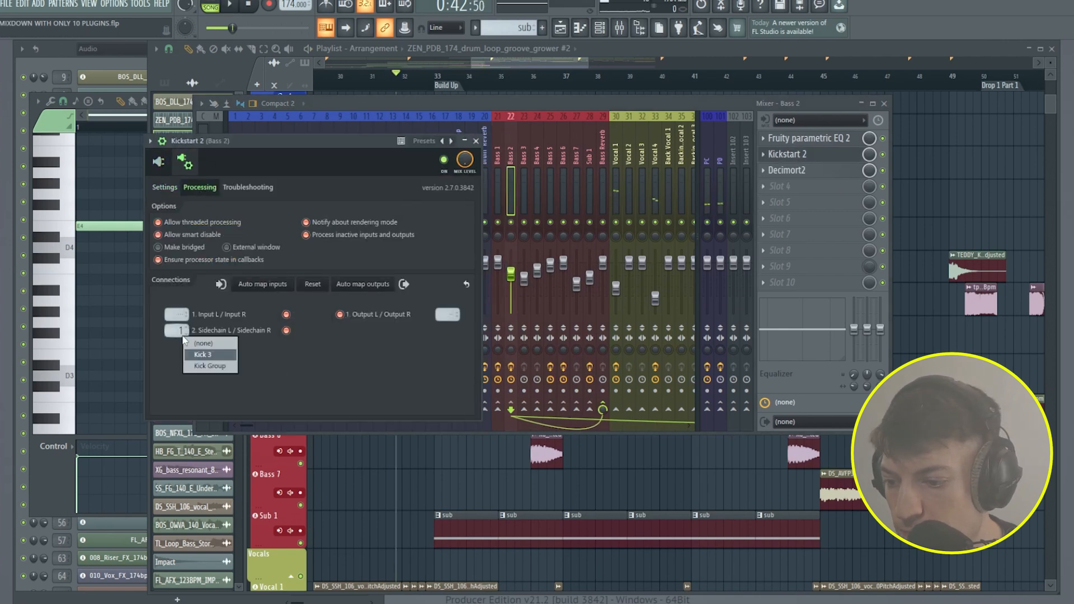
left_click(476, 141)
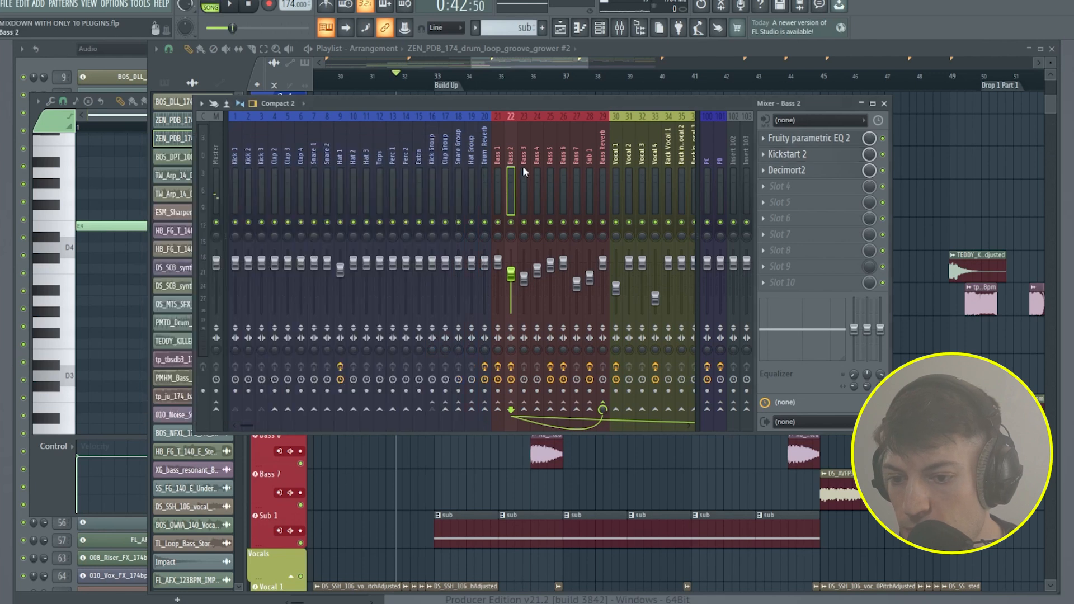
- Check which source feeds the sidechain input of Kickstart 2 on Sub 1
left_click(522, 165)
left_click_drag(539, 165, 586, 169)
left_click(785, 138)
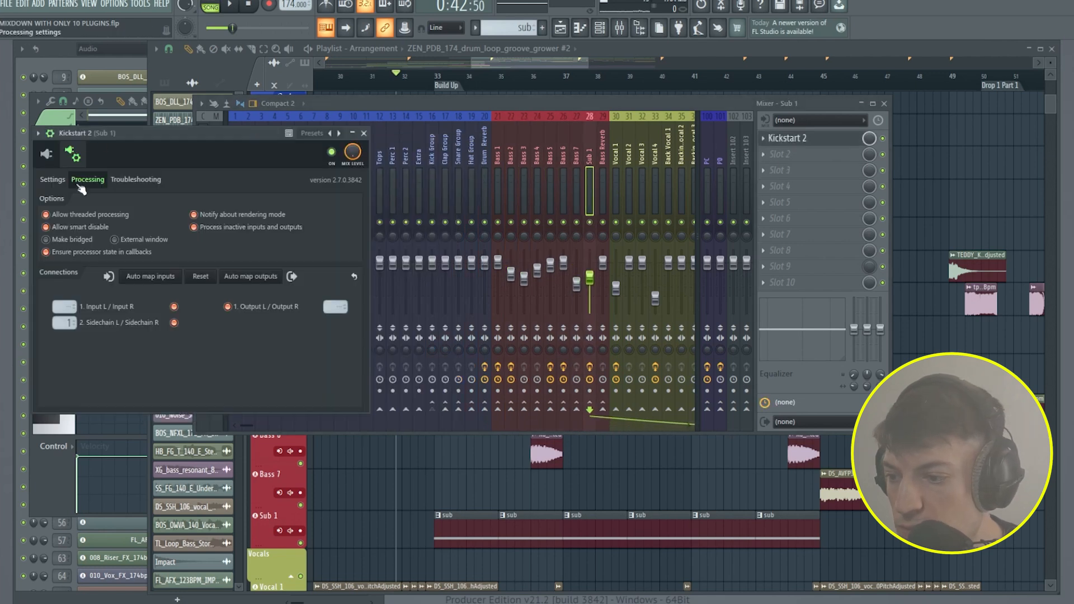
left_click(71, 325)
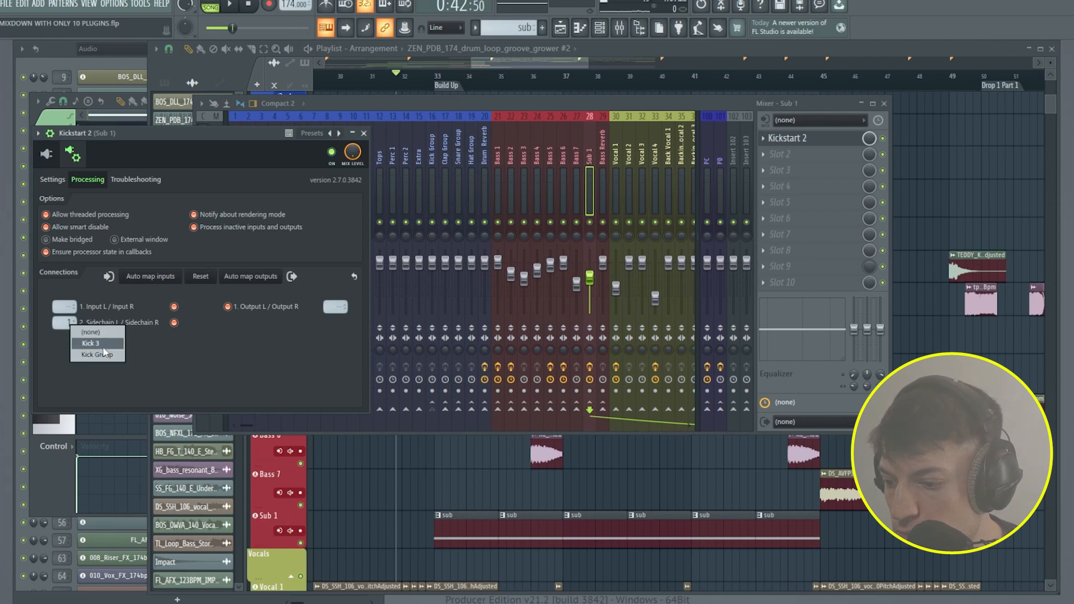
left_click(364, 134)
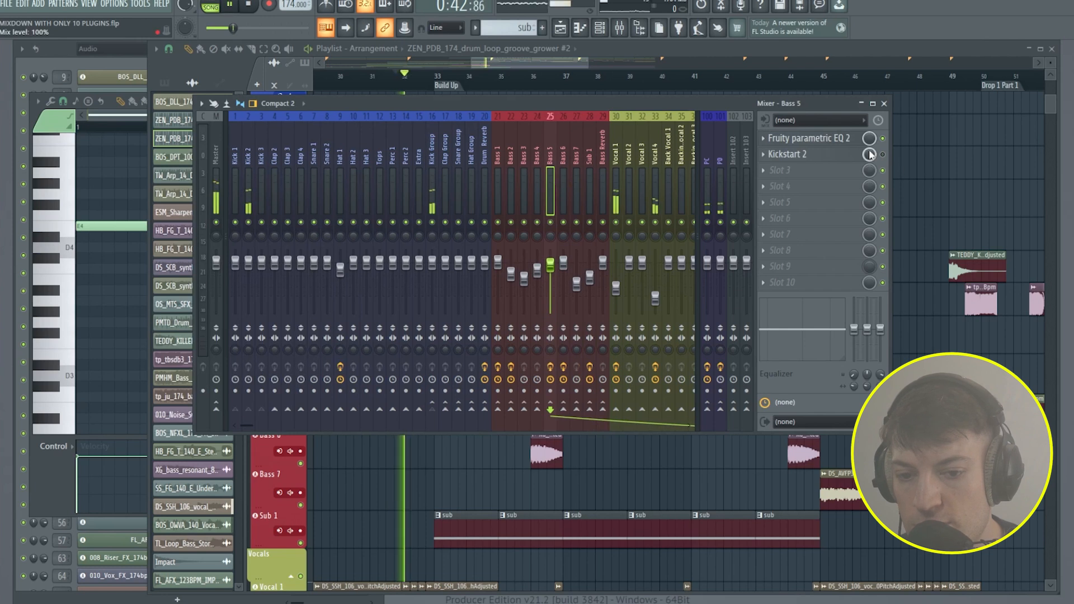
- Play the start of the build-up and watch how Kickstart 2 ducks Bass 2
left_click(509, 190)
left_click(519, 59)
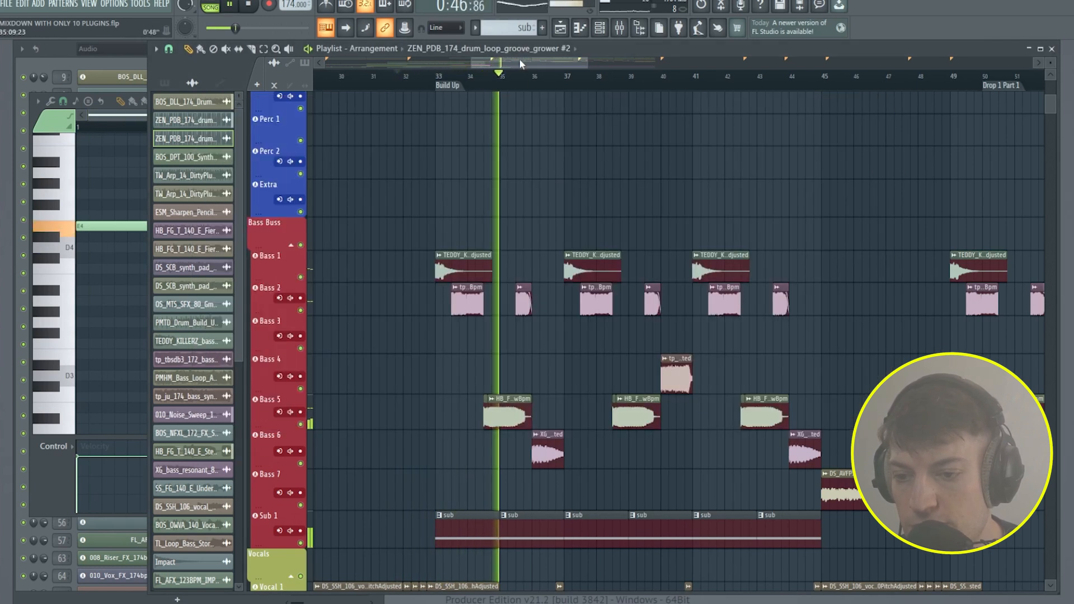
scroll(474, 76, "up", 4)
left_click_drag(430, 237, 432, 256)
scroll(431, 255, "up", 7)
left_click(356, 76)
left_click(622, 31)
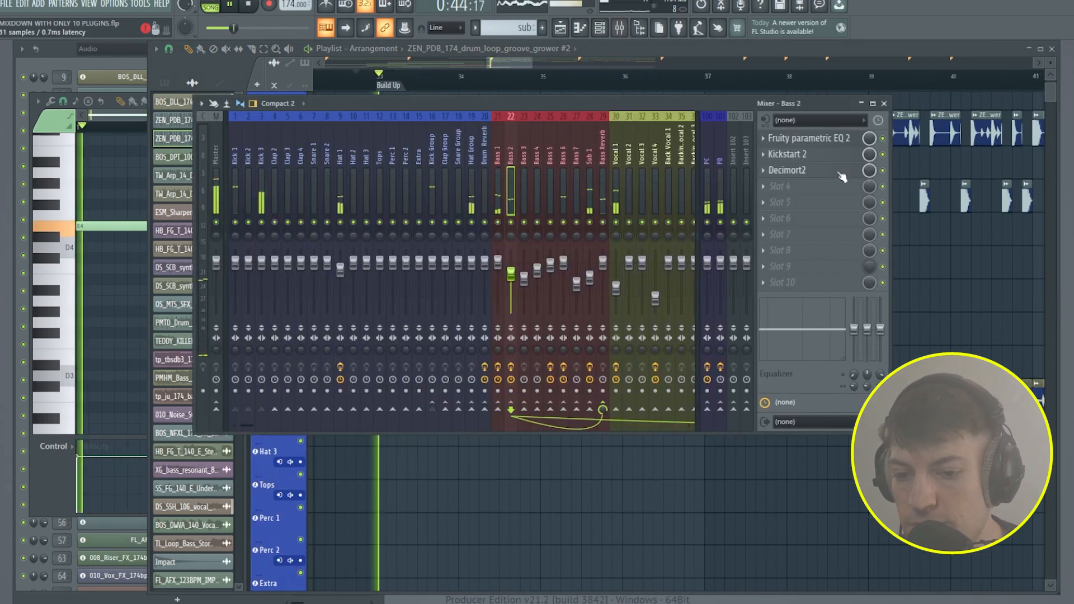
left_click(787, 154)
left_click(166, 165)
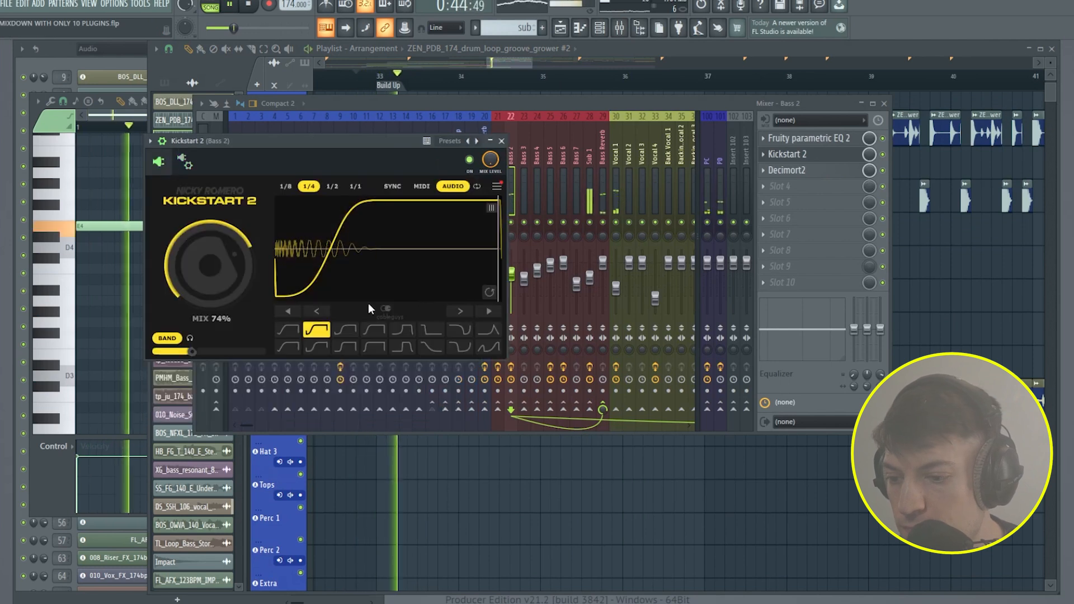
left_click(501, 141)
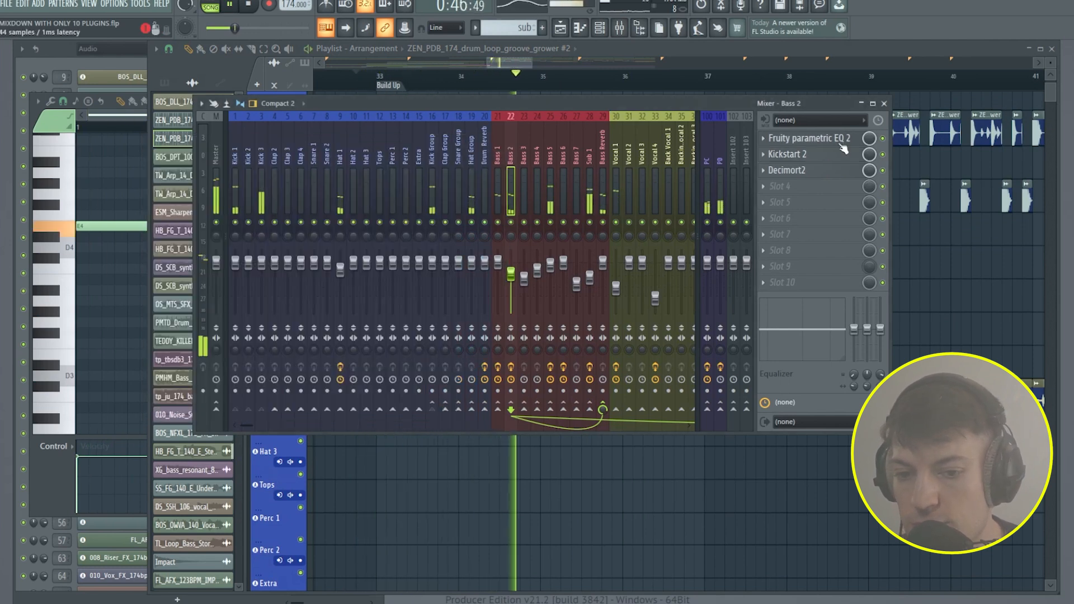
- Audition the build-up from around bar 33 while examining the bass clips in the playlist
left_click(884, 103)
scroll(408, 96, "up", 3)
scroll(403, 93, "up", 1)
key("space")
left_click(432, 88)
key("space")
scroll(497, 195, "down", 10)
key("space")
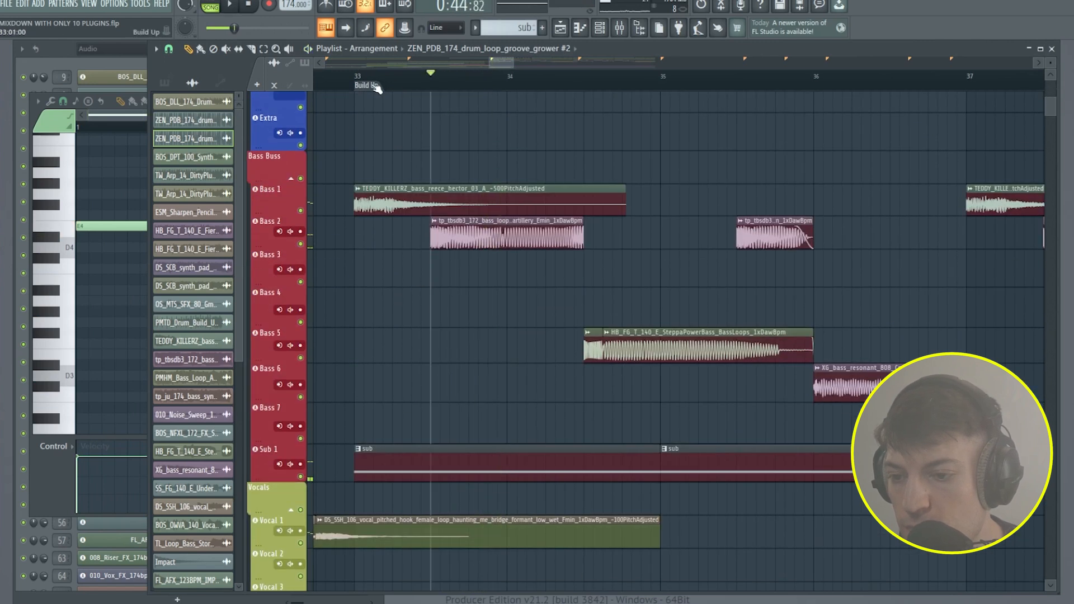
key("space")
scroll(441, 311, "down", 10)
scroll(448, 307, "up", 15)
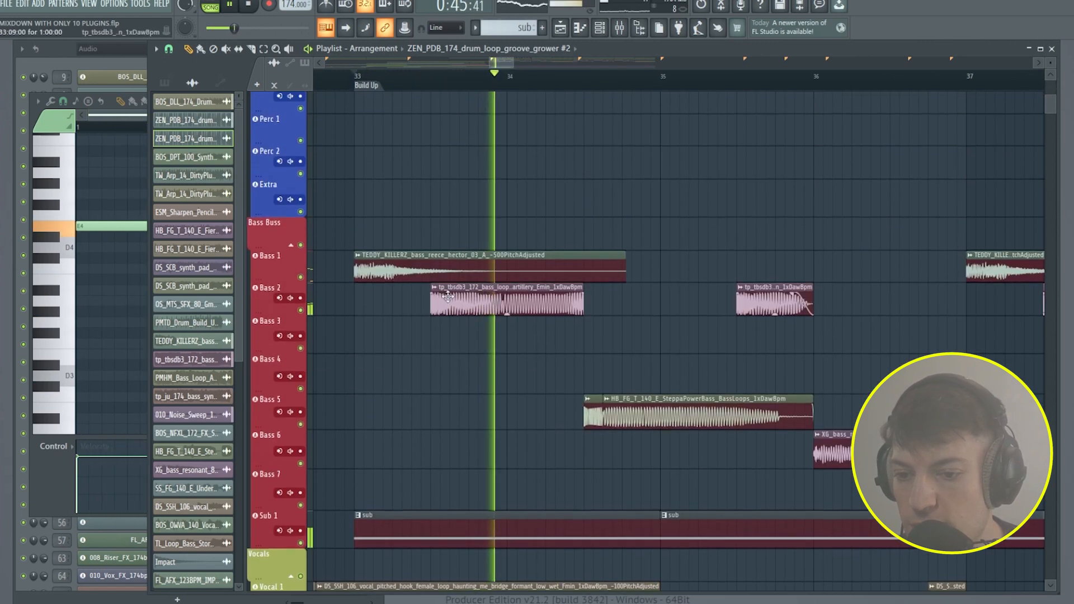
scroll(555, 75, "down", 3)
- Set the Bass 1 fader to about 0.5 dB and the Bass 2 fader to about -4.9 dB during playback
key("F9")
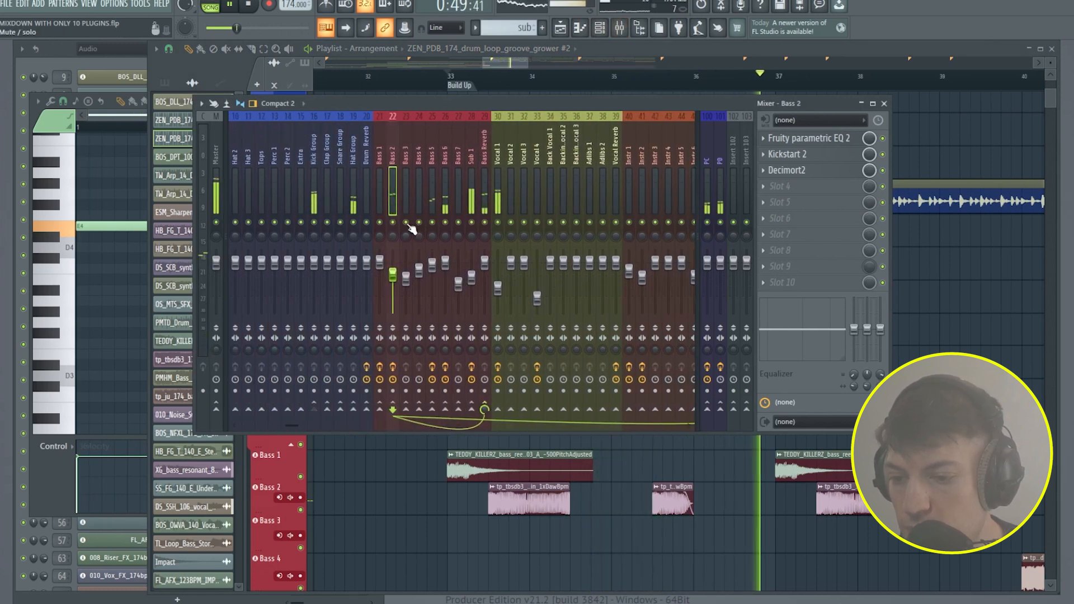
left_click(386, 263)
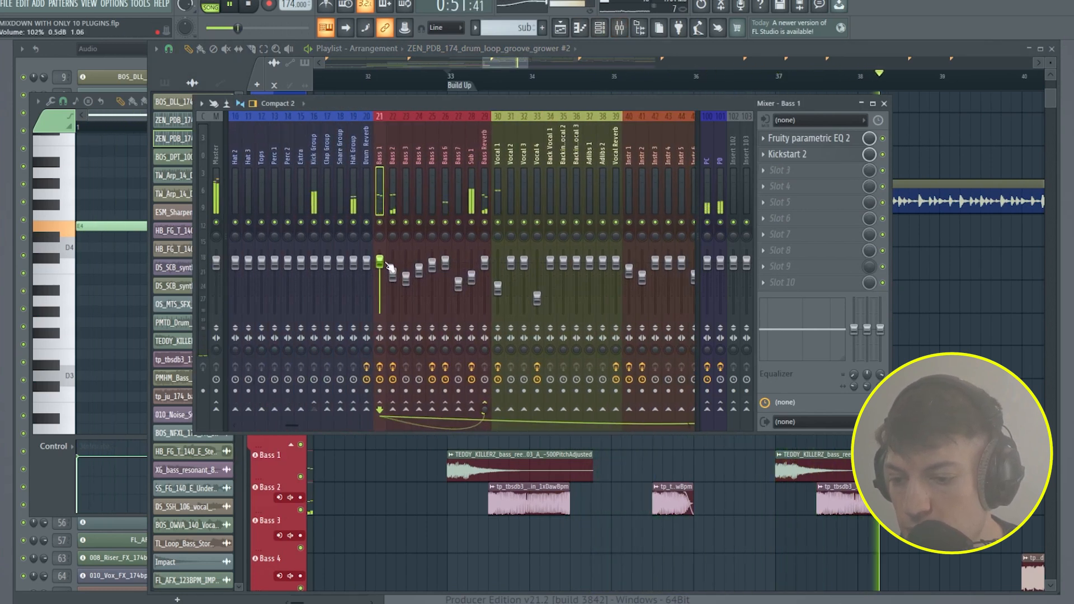
left_click(393, 268)
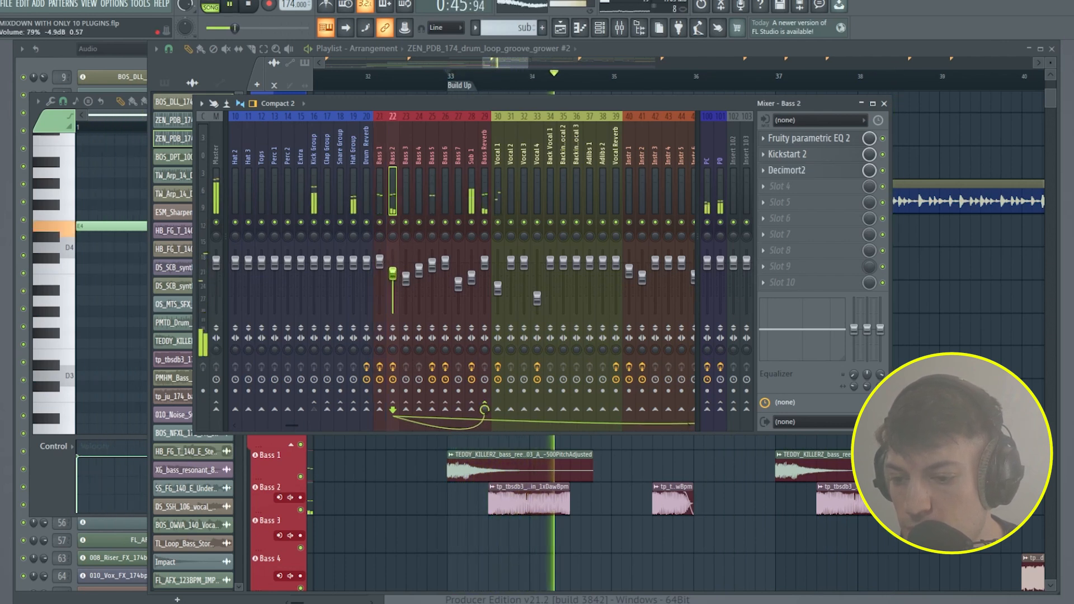
left_click(430, 193)
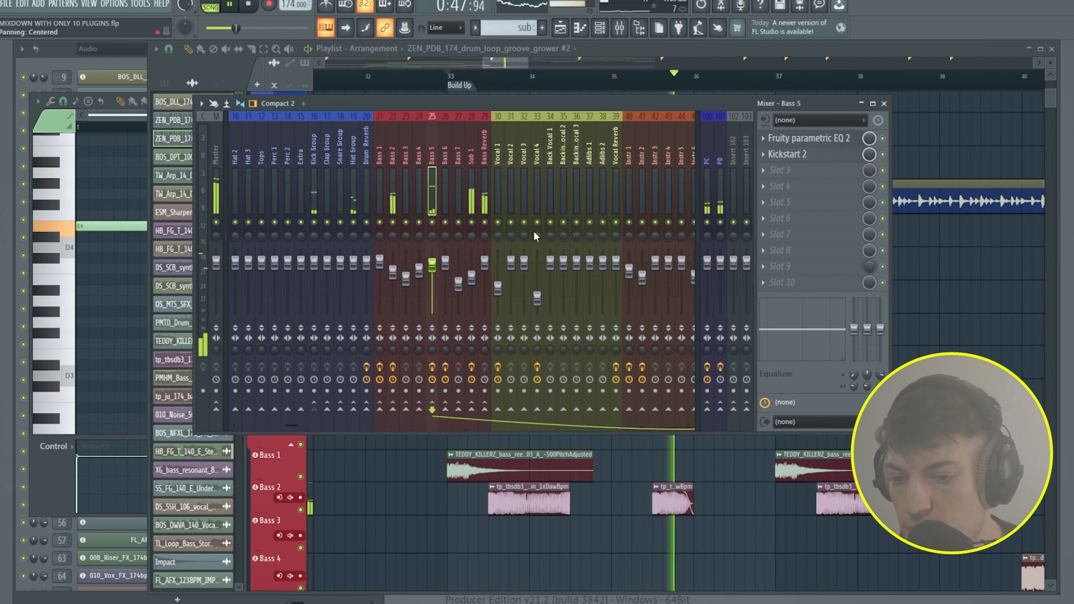
left_click(883, 103)
- Trim the end of the Sub 1 clip before bar 35 back to the start of the Bass 5 clip
scroll(643, 274, "down", 4)
scroll(626, 288, "down", 5)
scroll(637, 296, "up", 8)
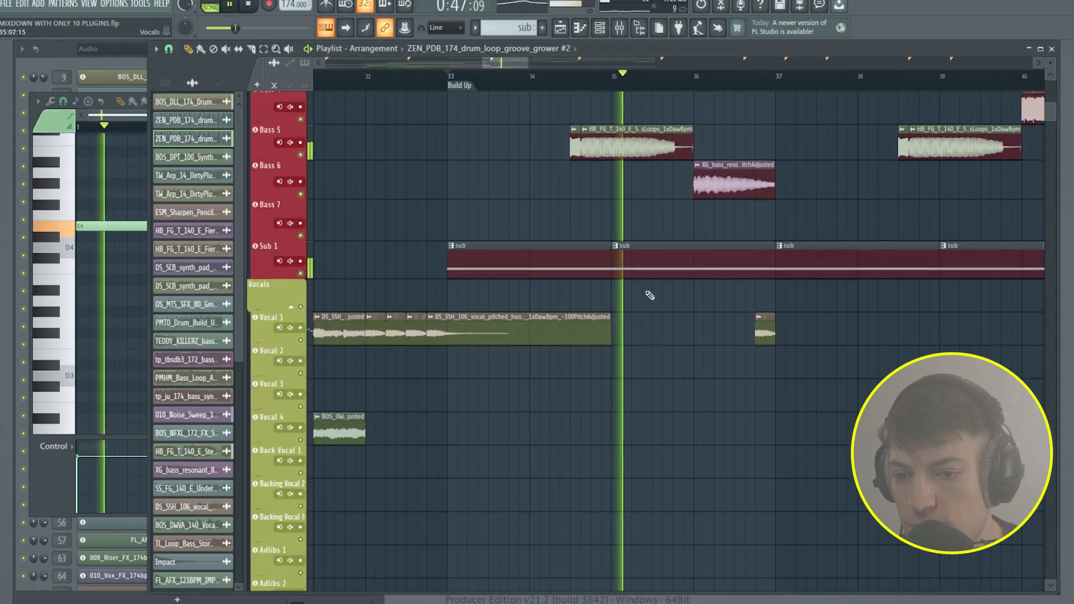
scroll(634, 91, "up", 3)
scroll(618, 189, "down", 4)
scroll(570, 175, "up", 1)
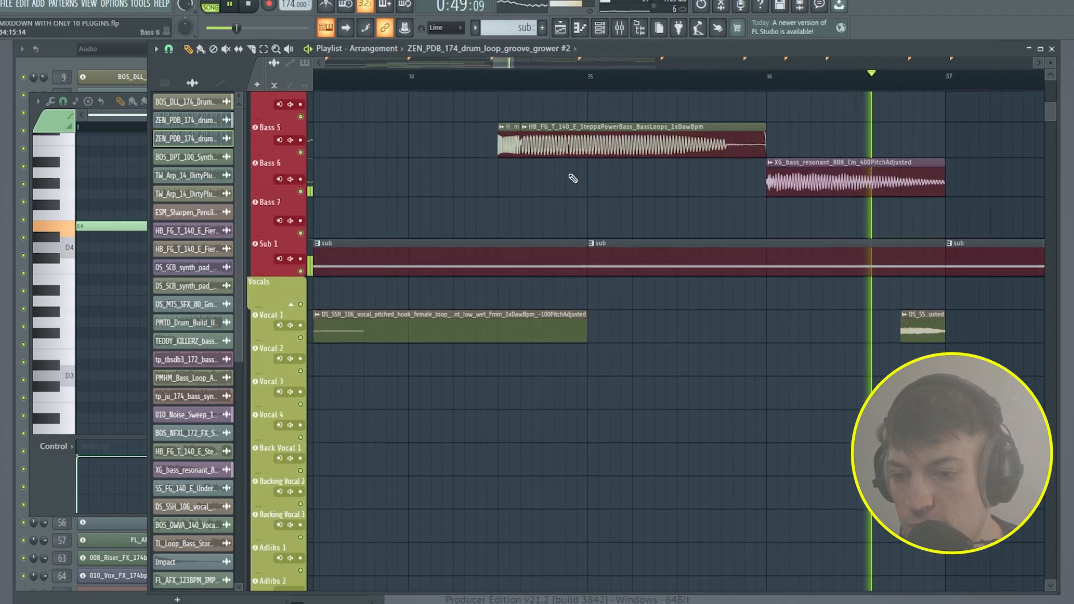
left_click_drag(591, 269, 504, 284)
- Trim the start of the following Sub 1 clip to bar 36, in line with the Bass 6 clip
scroll(615, 274, "down", 3)
scroll(602, 283, "up", 3)
left_click_drag(598, 278, 766, 278)
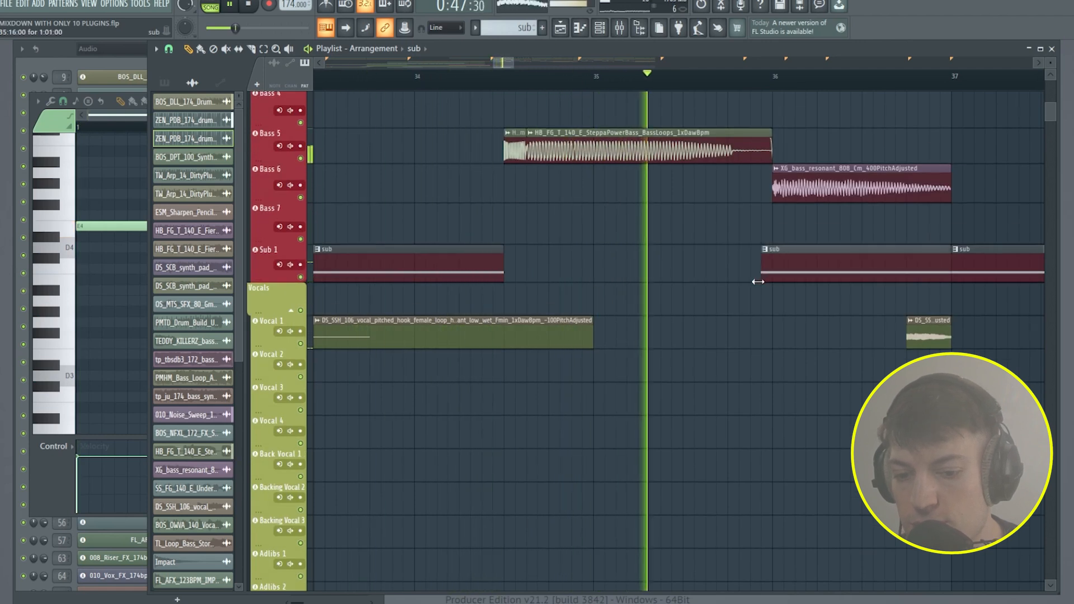
scroll(758, 207, "down", 3)
scroll(525, 113, "up", 3)
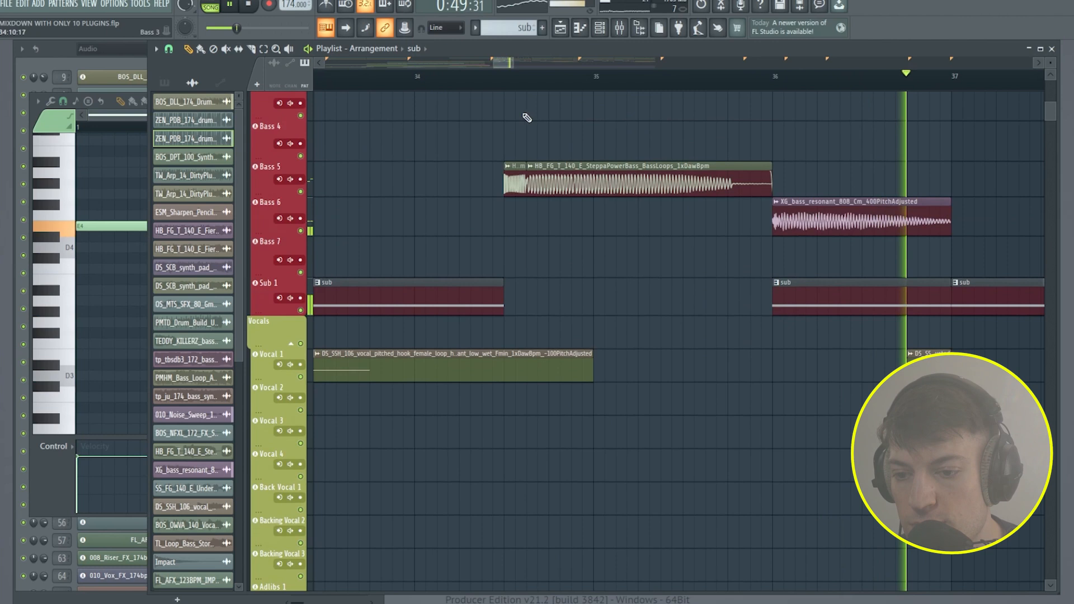
- Shift the low cut down and boost band 2 in the lows of Bass 5's Fruity Parametric EQ 2, and lower the Bass 5 fader
scroll(418, 82, "down", 6)
left_click_drag(404, 79, 377, 77)
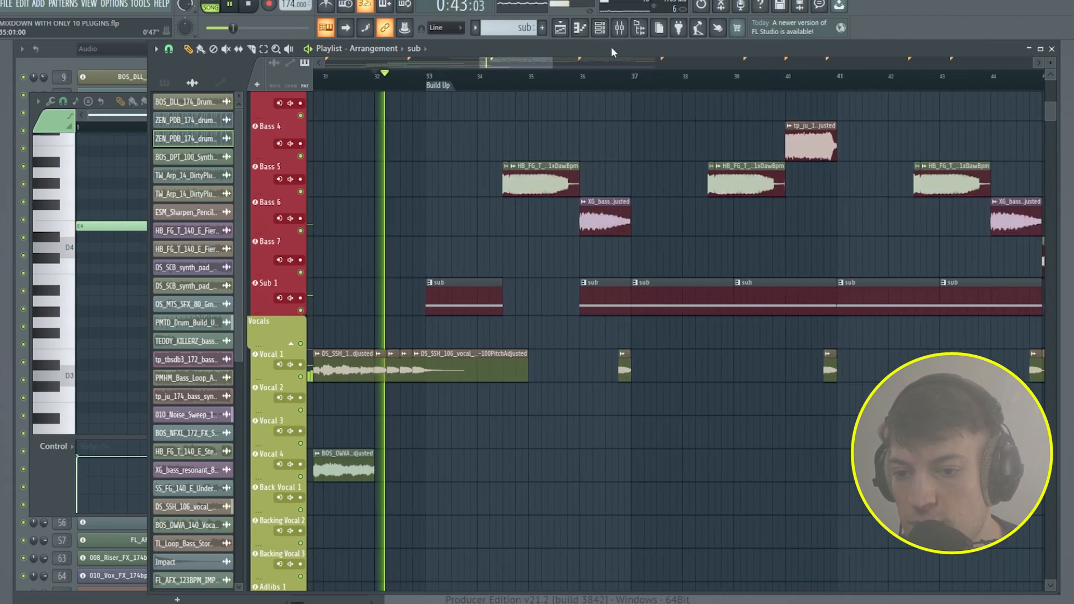
left_click(619, 27)
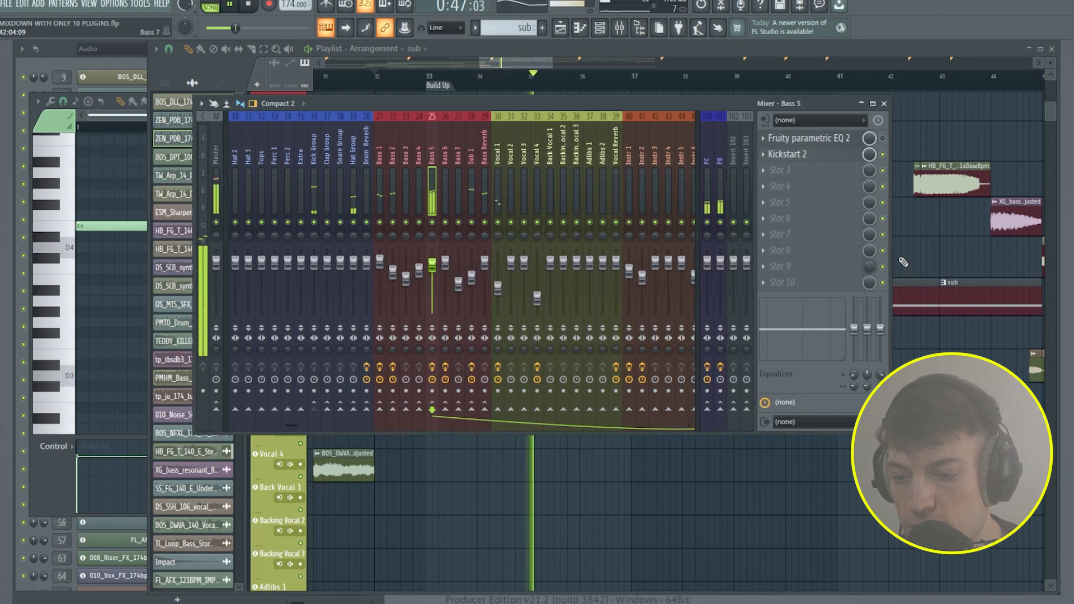
key("space")
left_click(841, 139)
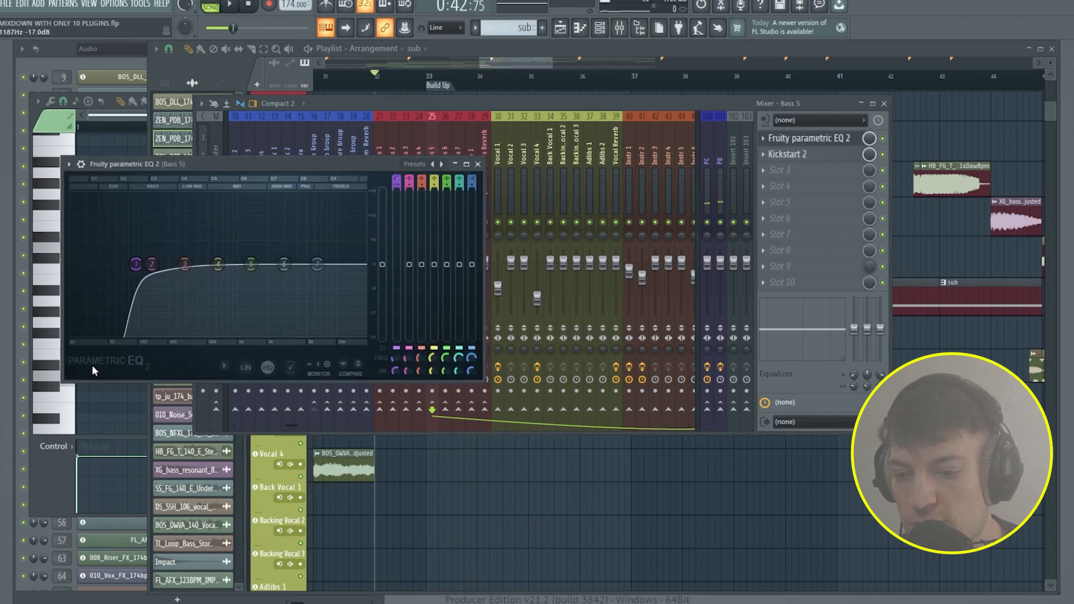
left_click_drag(142, 275, 72, 266)
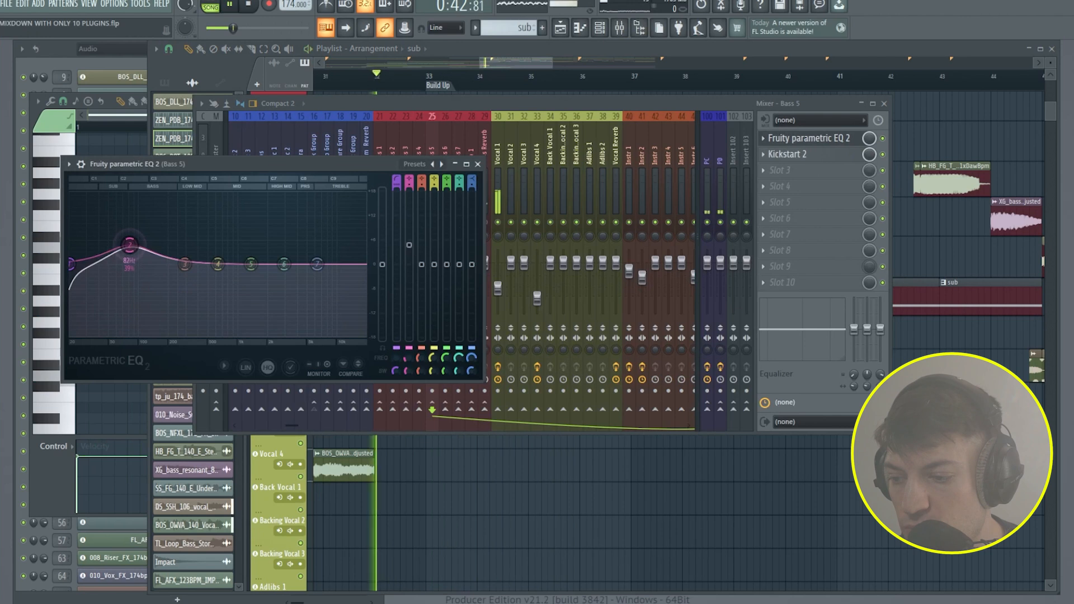
left_click_drag(331, 170, 464, 287)
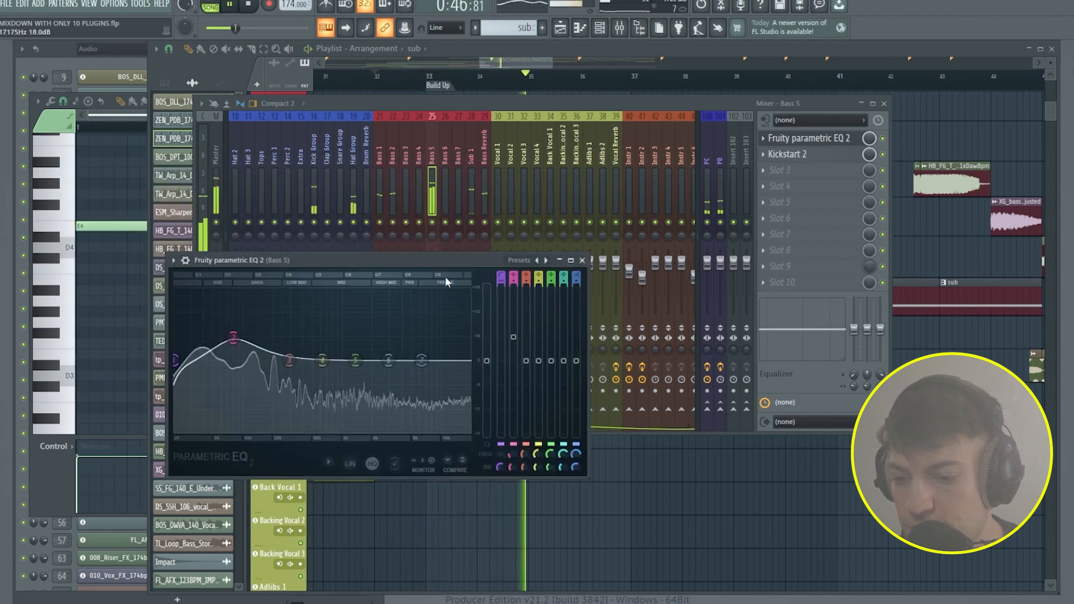
left_click(582, 260)
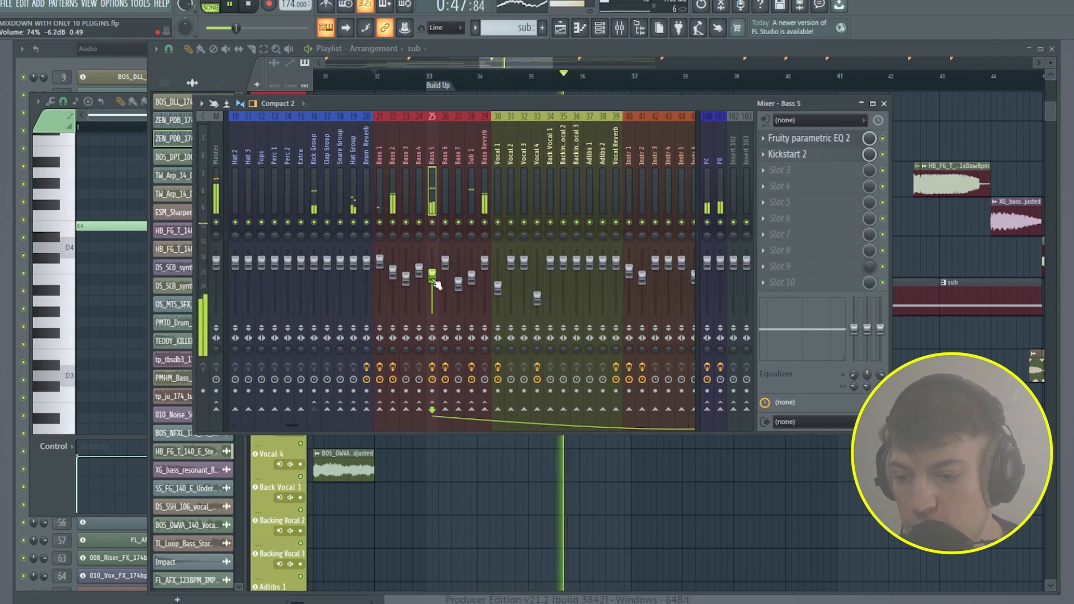
- Add the OTT compressor to the second effect slot of Bass 6
left_click(445, 258)
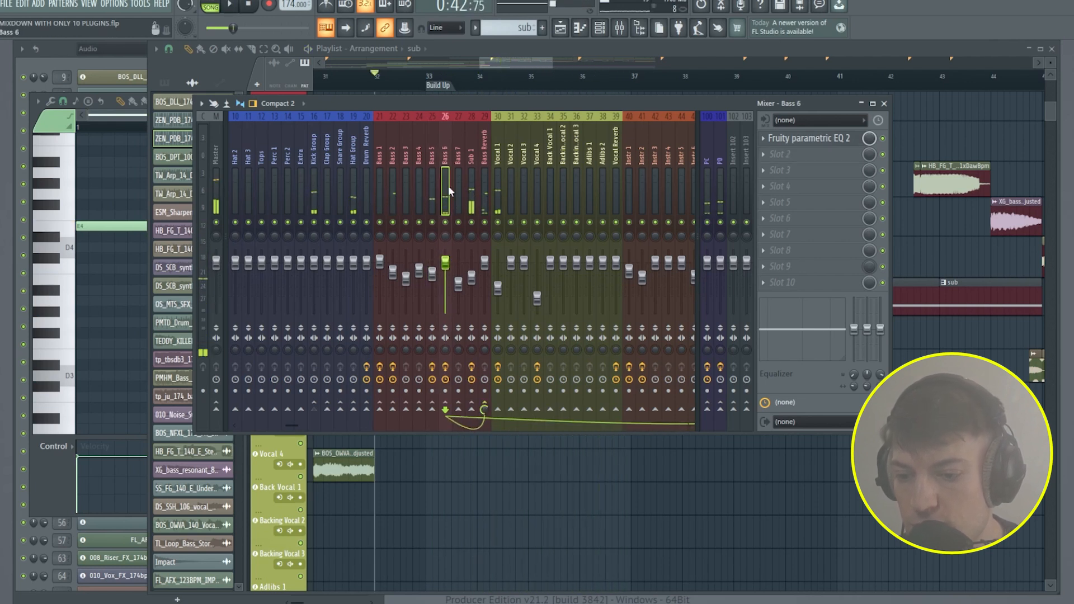
left_click(798, 162)
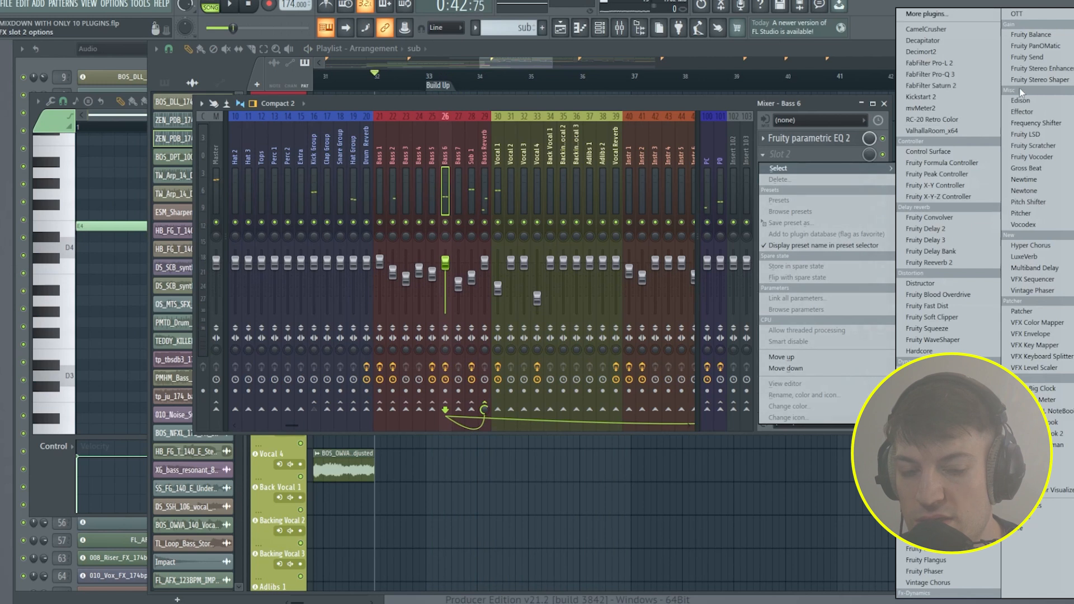
left_click(940, 15)
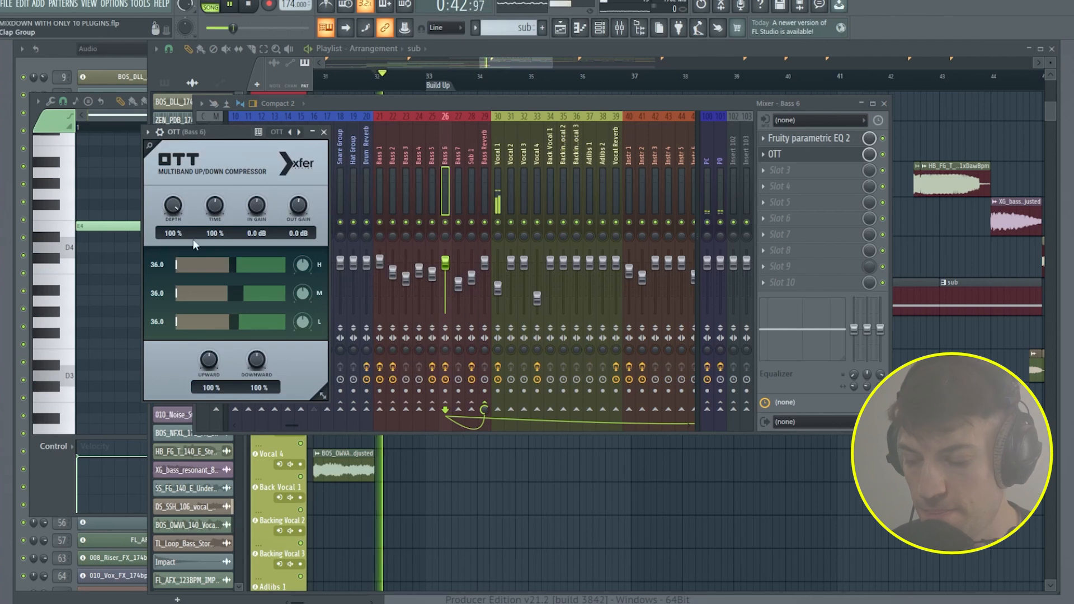
- Set OTT's depth to 32% and its time to 226% on Bass 6 while auditioning the build-up
left_click(528, 77)
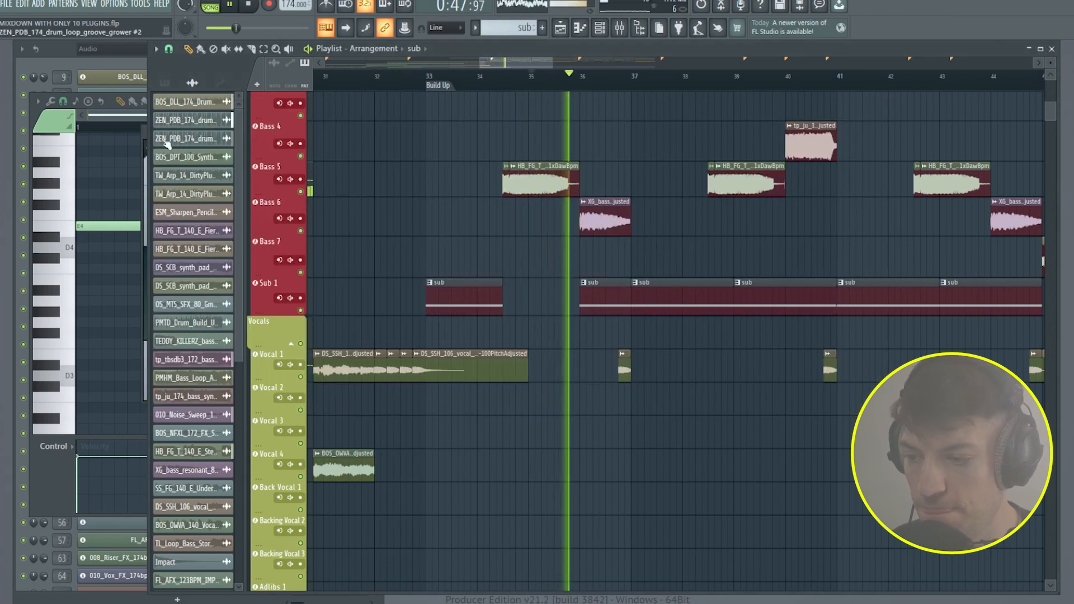
key("space")
left_click(145, 208)
left_click_drag(181, 241, 189, 304)
key("space")
mouse_move(215, 211)
left_mouse_down()
mouse_move(230, 229)
mouse_move(226, 195)
left_mouse_up()
- Raise OTT's high-band threshold and set its mid-band threshold to 134% on Bass 6
key("space")
key("space")
left_click_drag(243, 295, 250, 321)
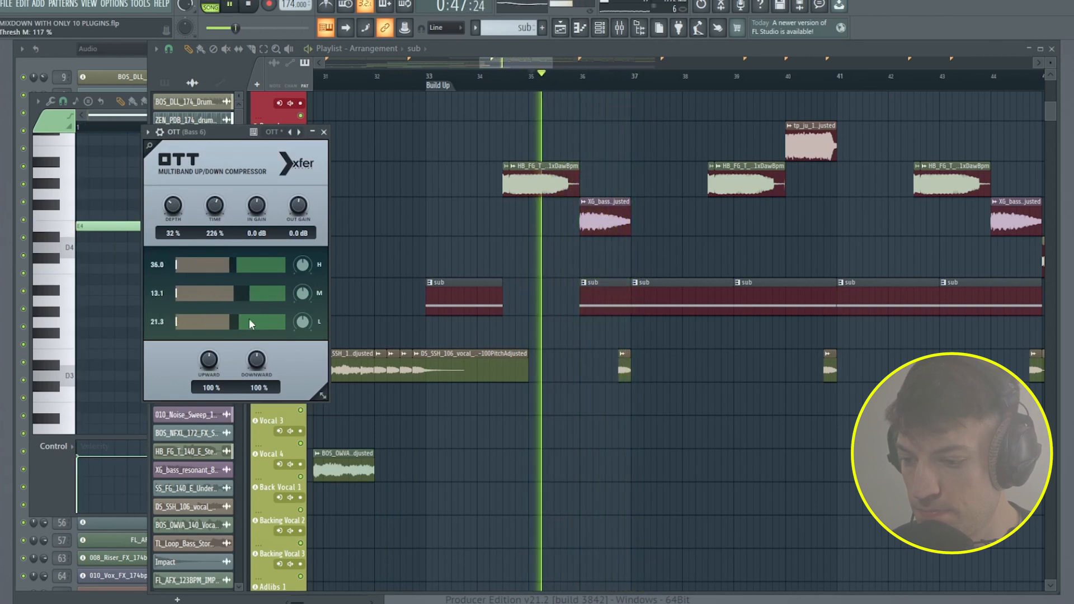
left_click_drag(234, 266, 253, 293)
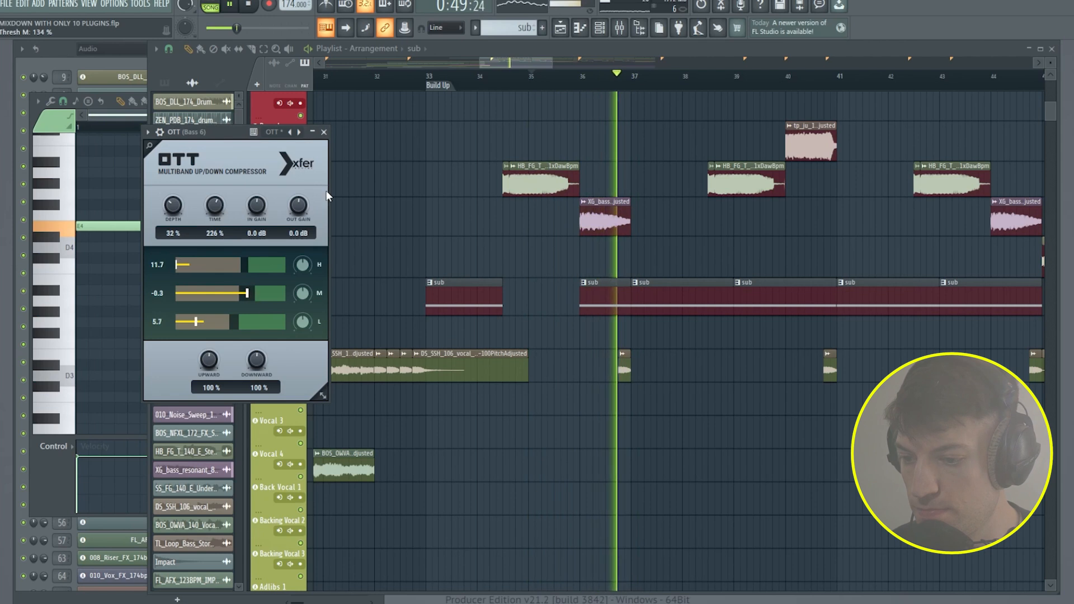
- Add Decimort2 to the third effect slot of Bass 6
left_click(323, 133)
left_click(619, 28)
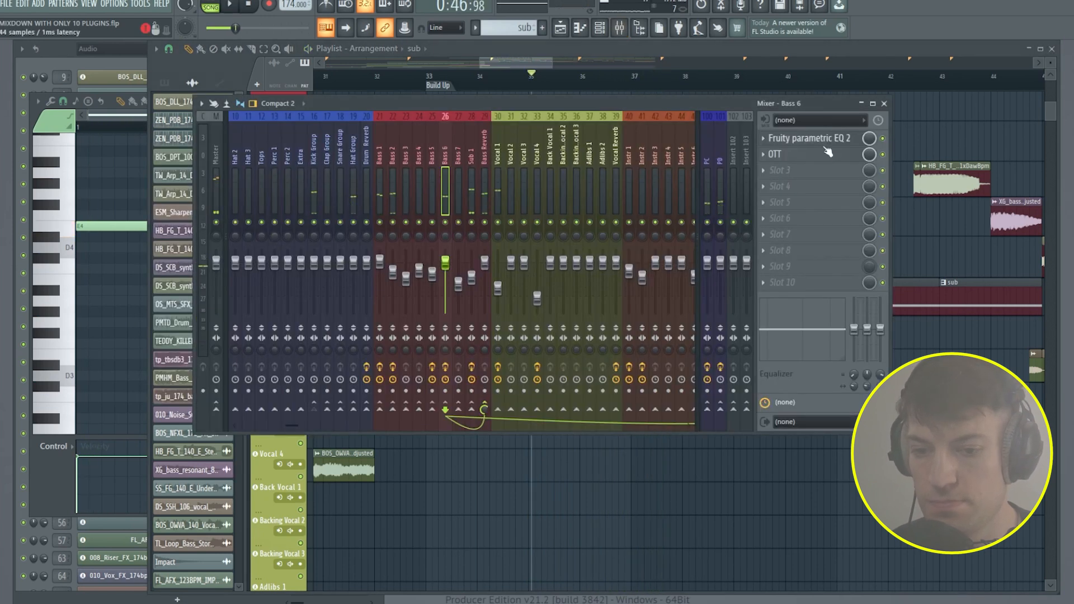
left_click(805, 178)
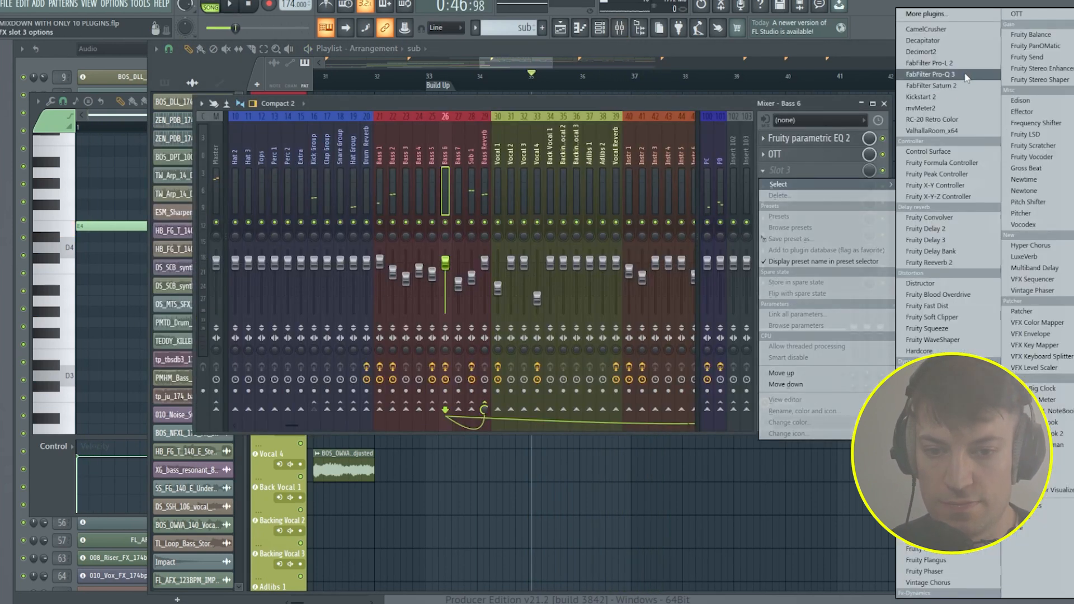
left_click(970, 52)
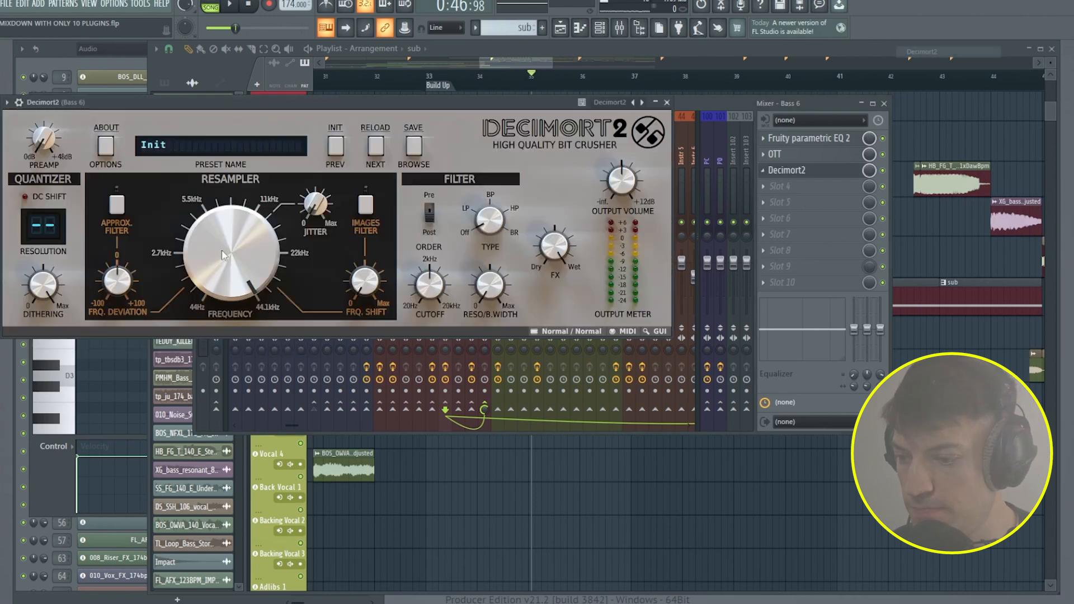
- Load the Action Movie preset in Decimort2 on Bass 6 while auditioning the build-up
left_click(218, 150)
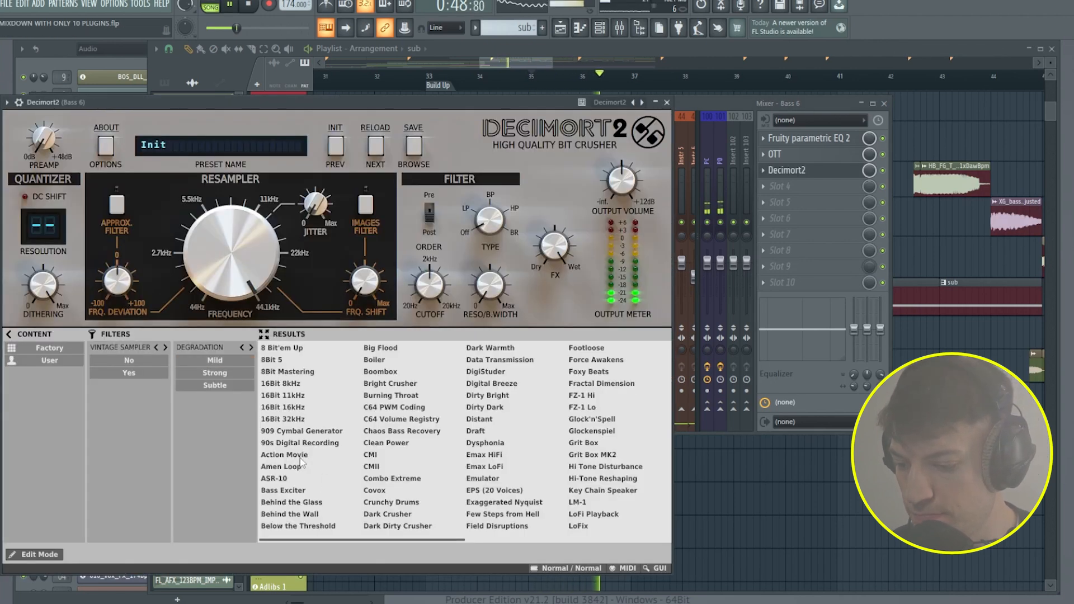
left_click(307, 431)
left_click(309, 454)
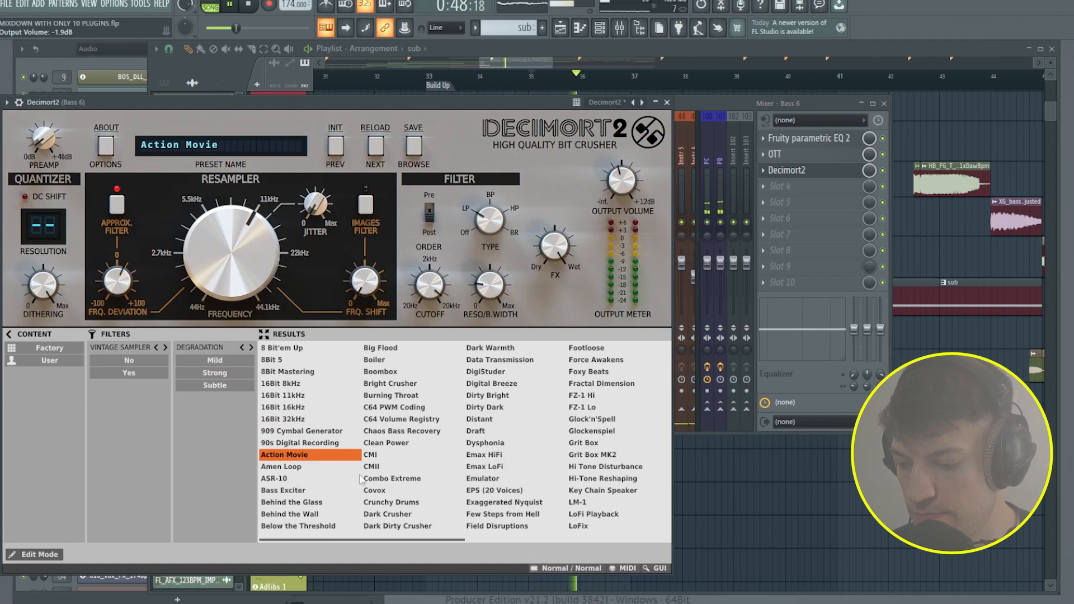
left_click(666, 102)
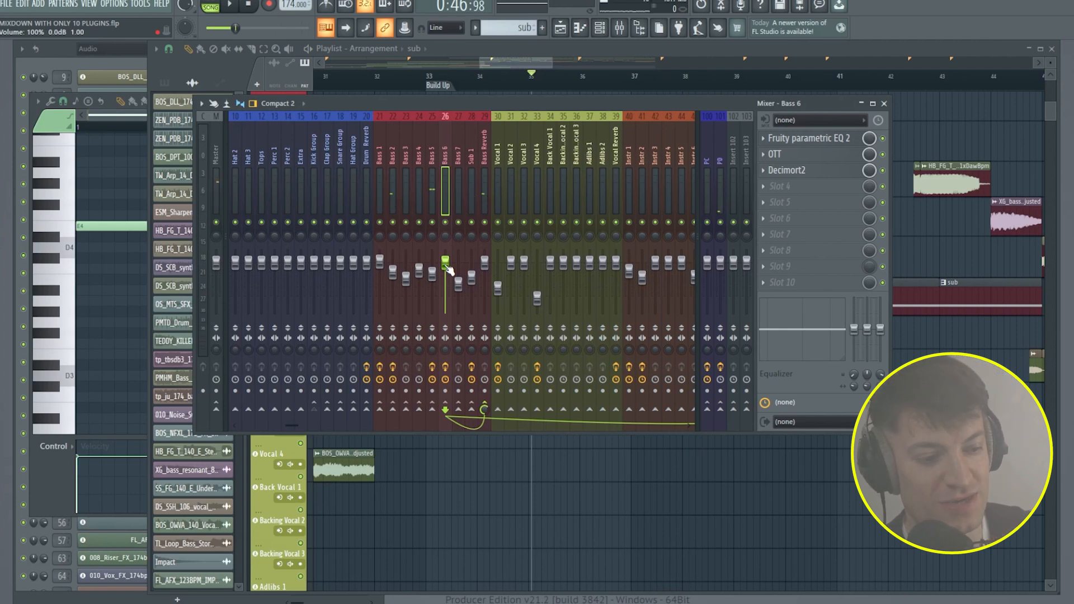
- Raise the Bass 4 fader slightly and copy Bass 5's Kickstart 2 with its settings into the first effect slot of Bass 4
key("space")
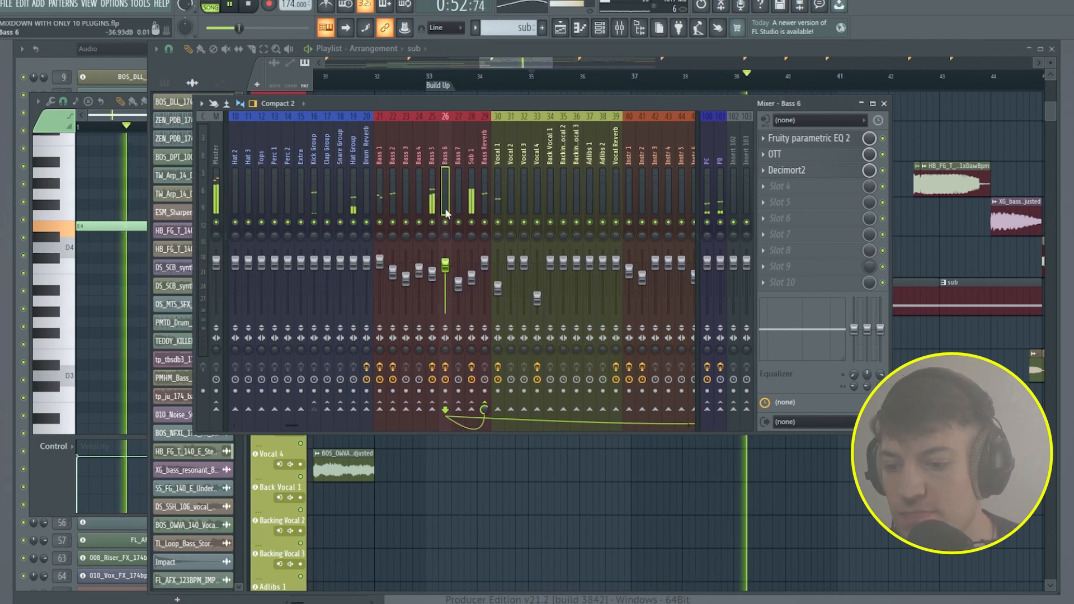
left_click(420, 198)
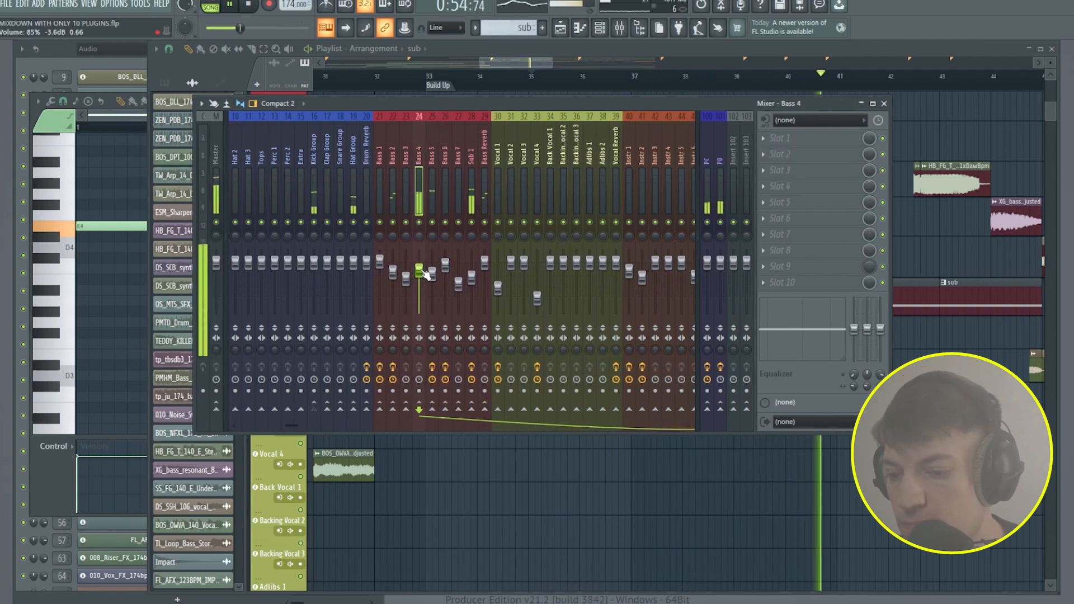
left_click(429, 179)
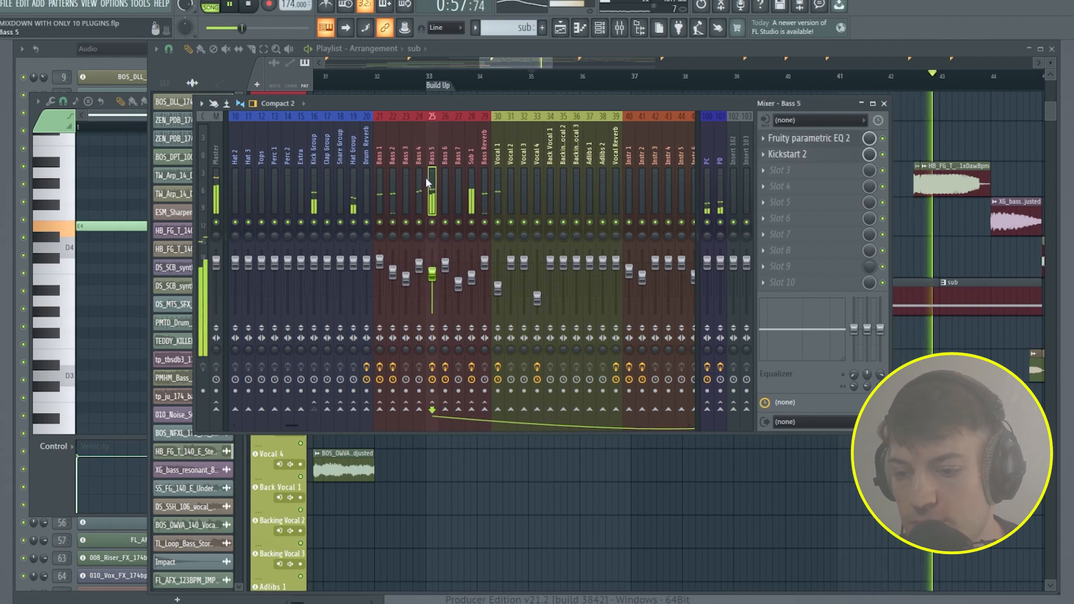
left_click(763, 154)
left_click_drag(783, 222, 415, 176)
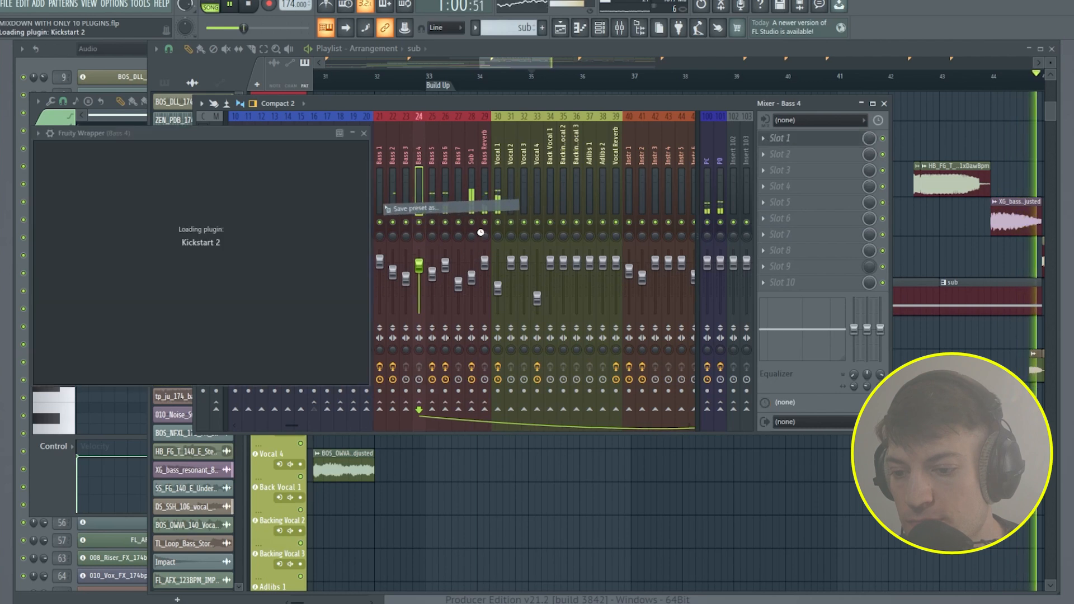
left_click(390, 134)
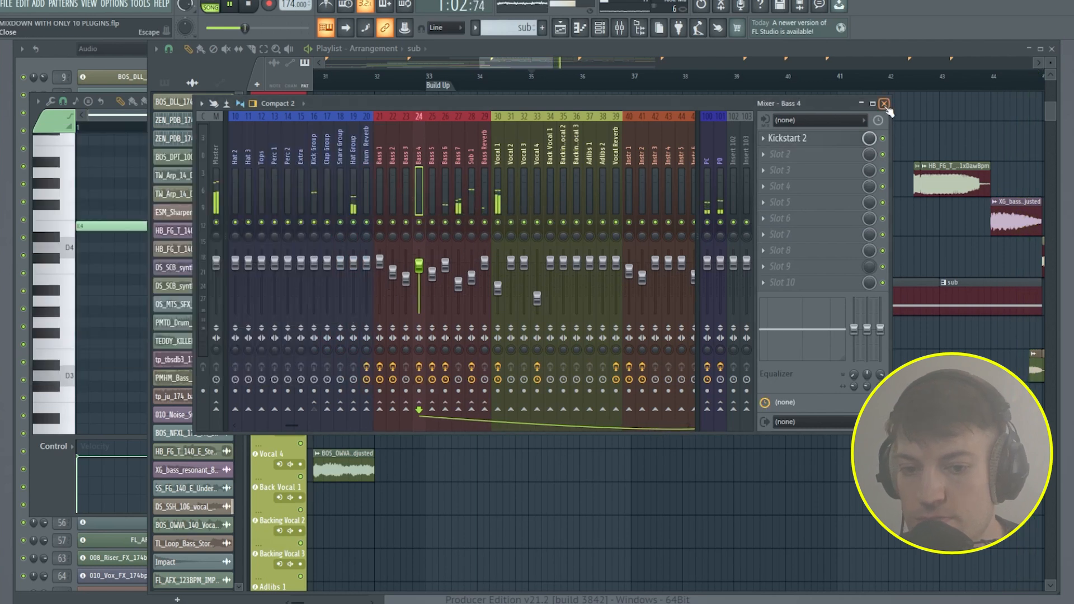
- Look over the arrangement between the intro and Drop 1 Part 1, and set the playback position just before the Build Up marker
left_click(884, 104)
left_click_drag(551, 65, 660, 65)
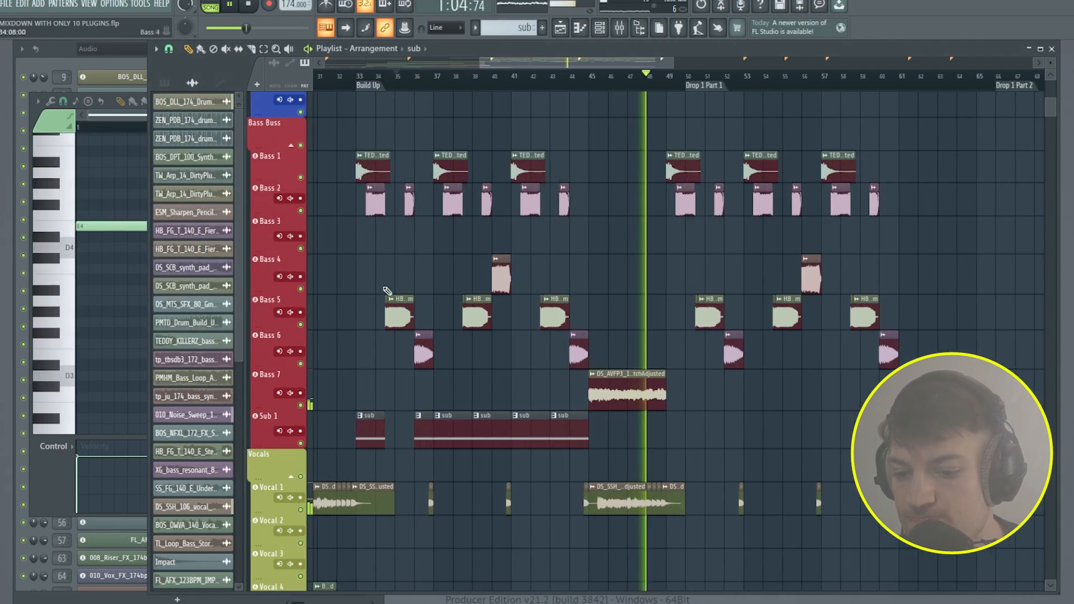
scroll(383, 307, "down", 4)
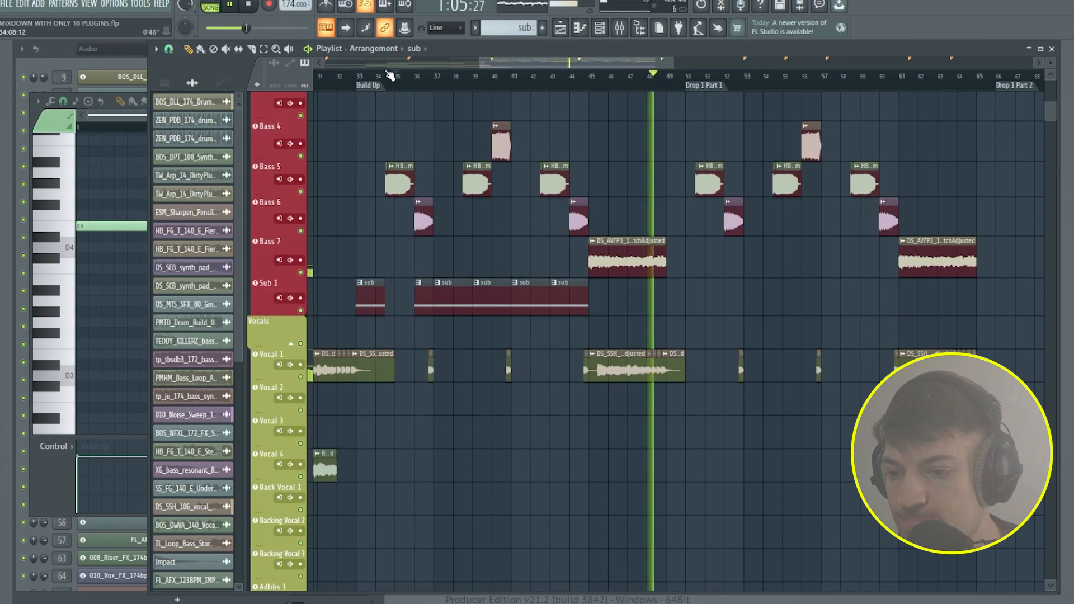
left_click(338, 79)
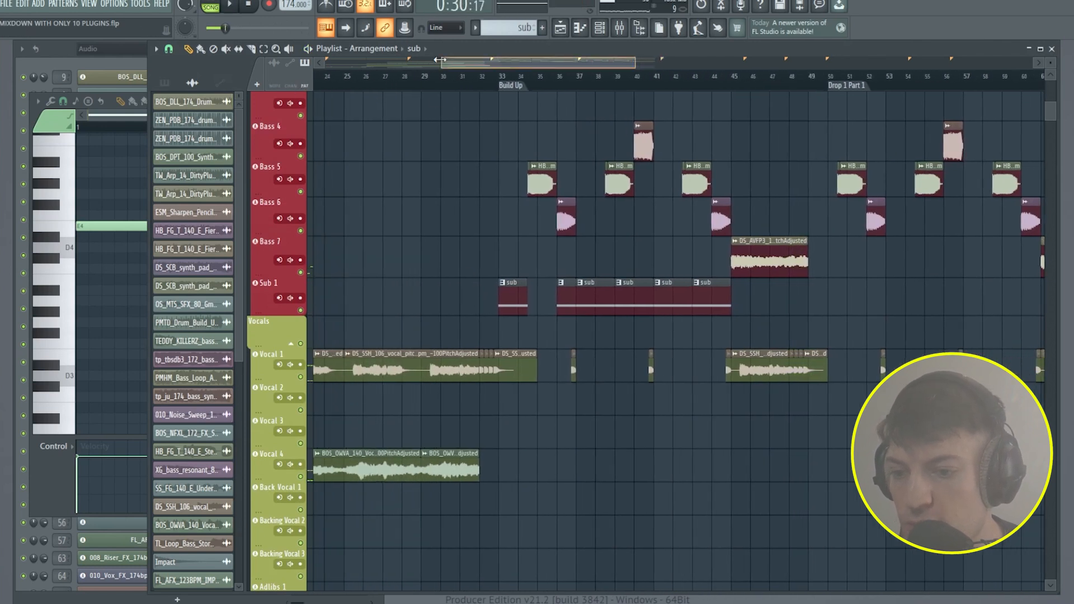
left_click_drag(439, 59, 325, 61)
scroll(580, 219, "down", 4)
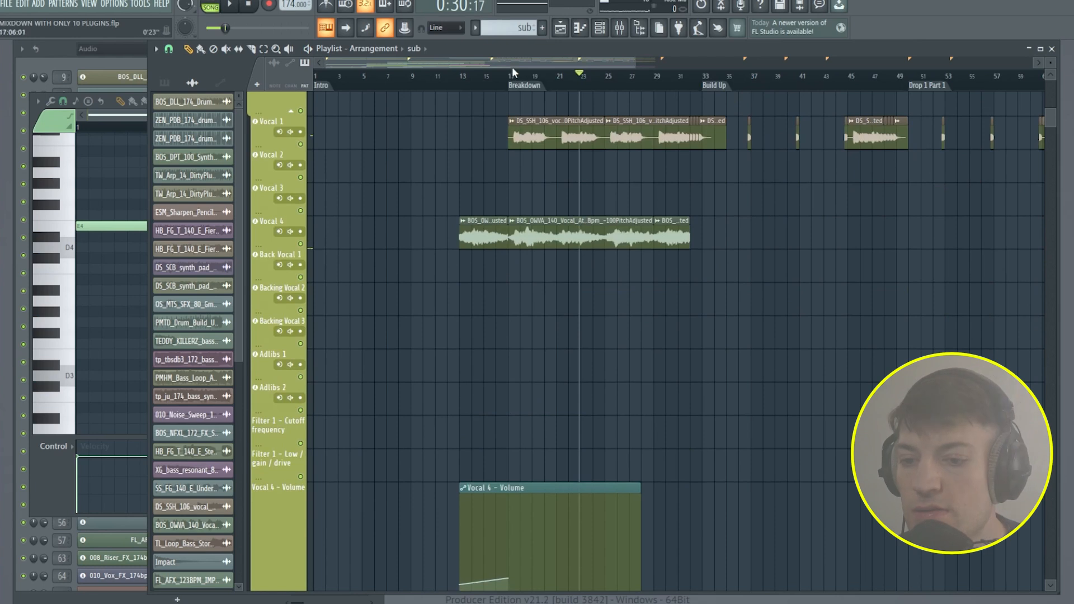
left_click_drag(492, 62, 596, 62)
scroll(512, 124, "up", 4)
left_click(454, 77)
scroll(482, 82, "up", 3)
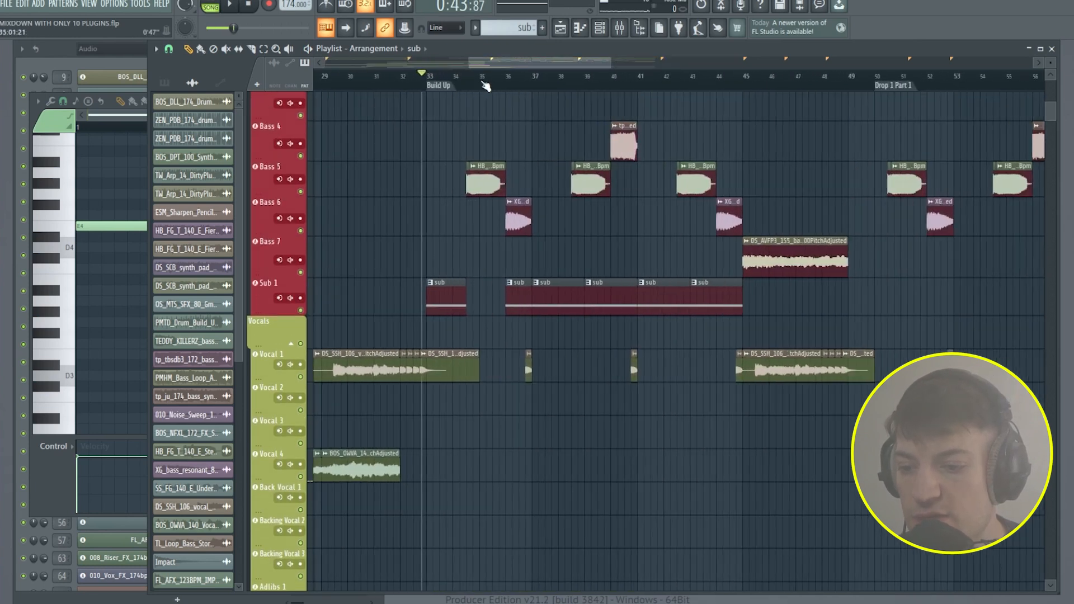
scroll(486, 85, "up", 3)
- Add ValhallaRoom to the first effect slot of Bass Reverb with a 72.8% mix and 0.90 s decay
left_click(617, 27)
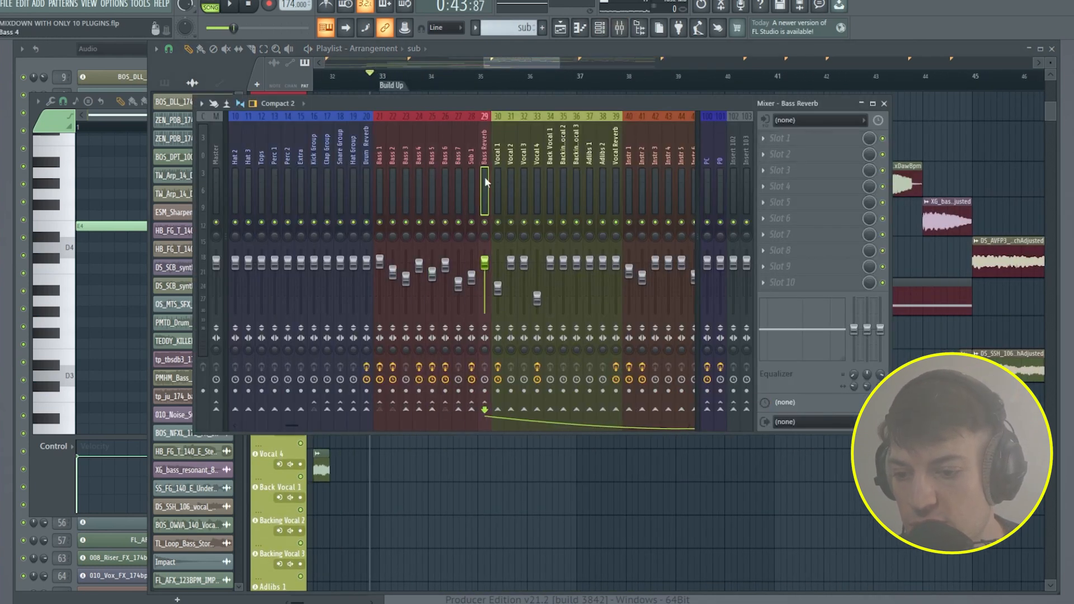
left_click(806, 138)
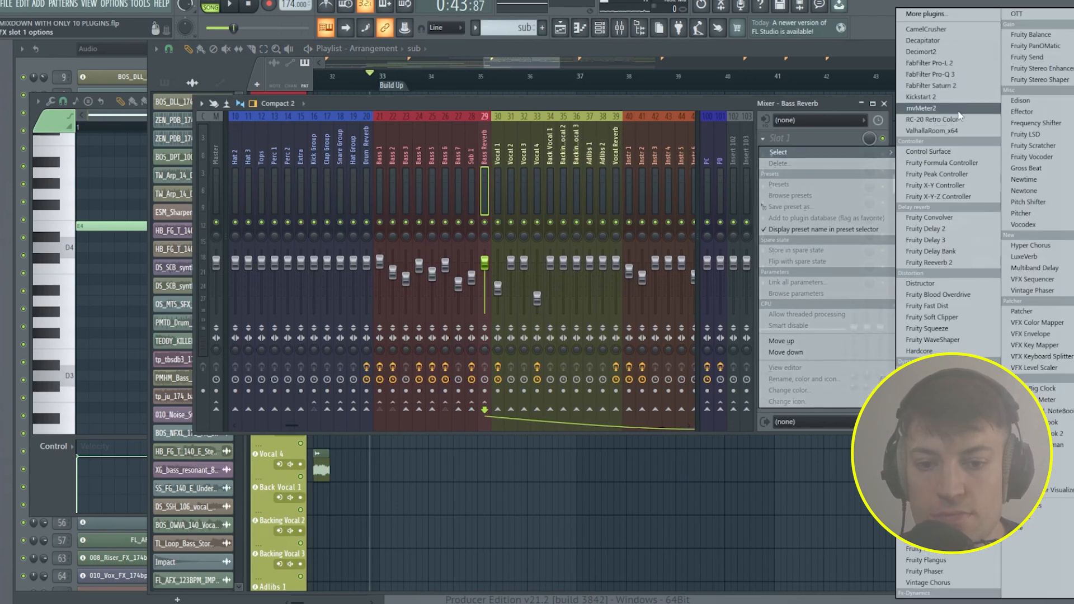
left_click(932, 130)
left_click_drag(319, 200, 717, 176)
mouse_move(565, 345)
left_mouse_down()
mouse_move(578, 359)
mouse_move(585, 343)
left_mouse_up()
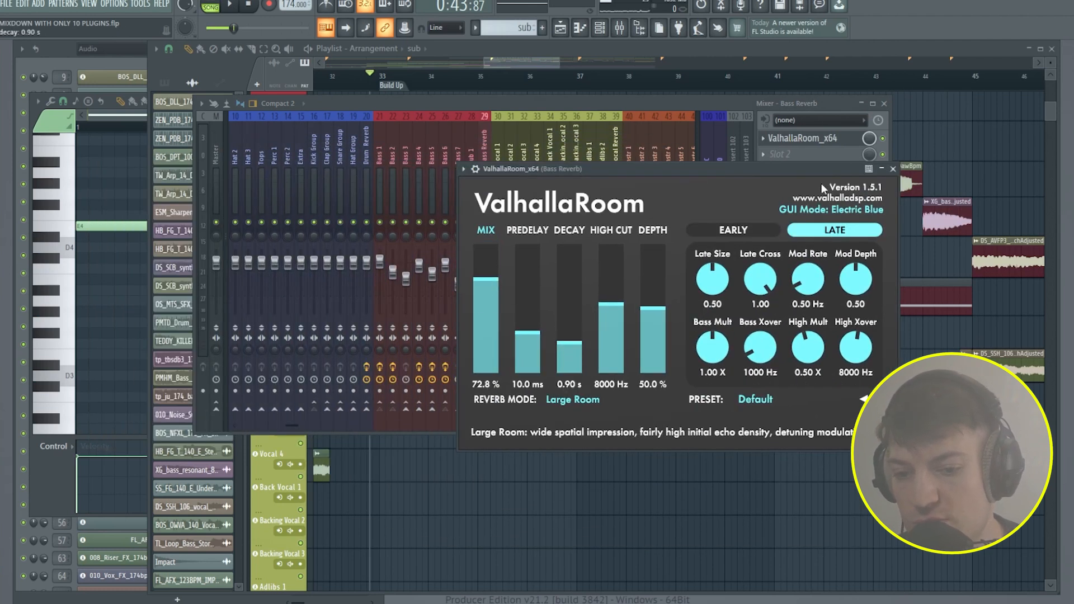
left_click(893, 169)
- Add Fruity Parametric EQ 2 after the reverb on Bass Reverb and high-pass band 1 at about 505 Hz
left_click(775, 155)
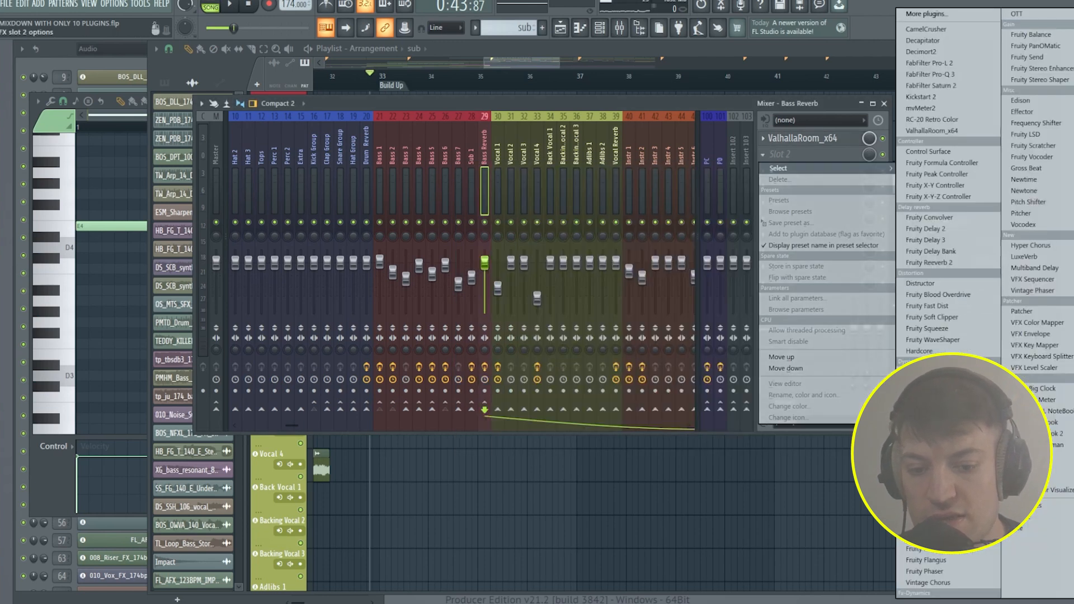
left_click(938, 516)
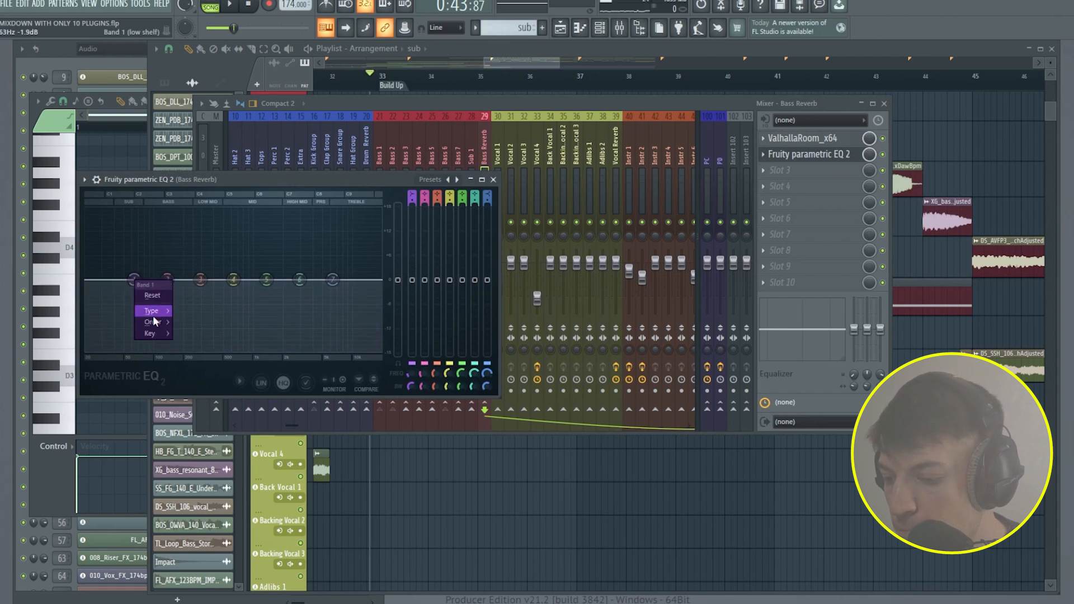
mouse_move(154, 312)
left_click(203, 345)
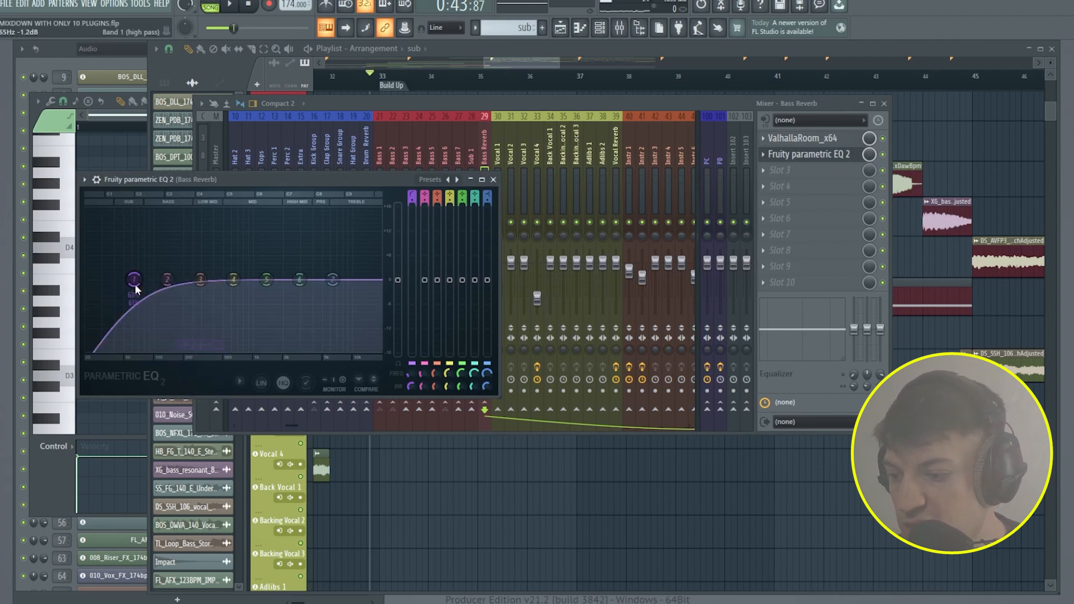
left_click(195, 344)
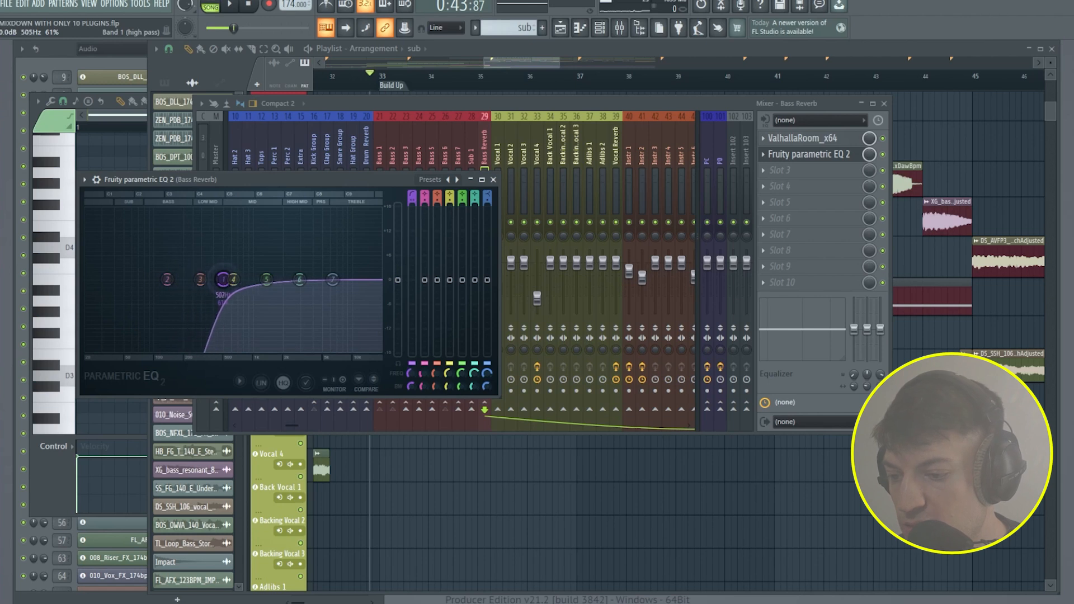
left_click(493, 179)
- Send Bass 1 and Bass 2 to Bass Reverb at a low level and raise the Bass 2 fader to 92%
left_click(380, 191)
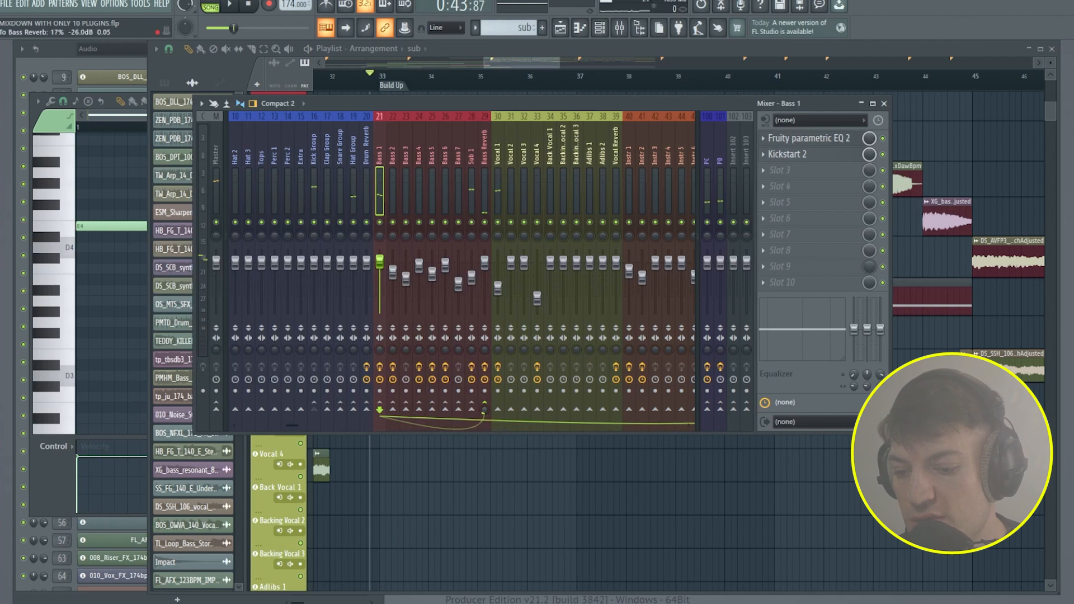
left_click_drag(485, 412, 485, 442)
left_click(393, 196)
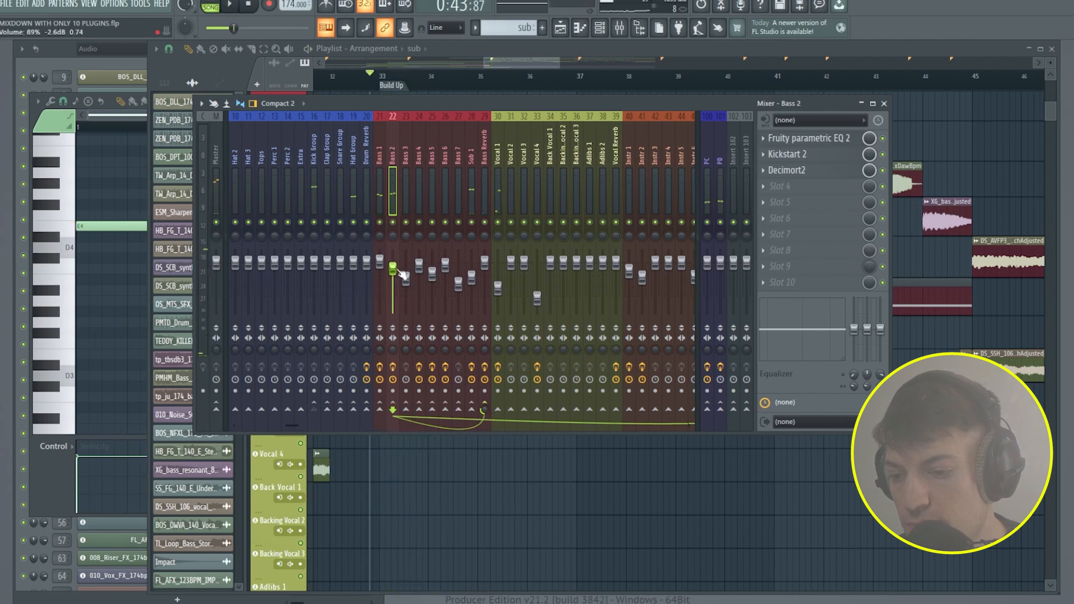
scroll(401, 274, "up", 2)
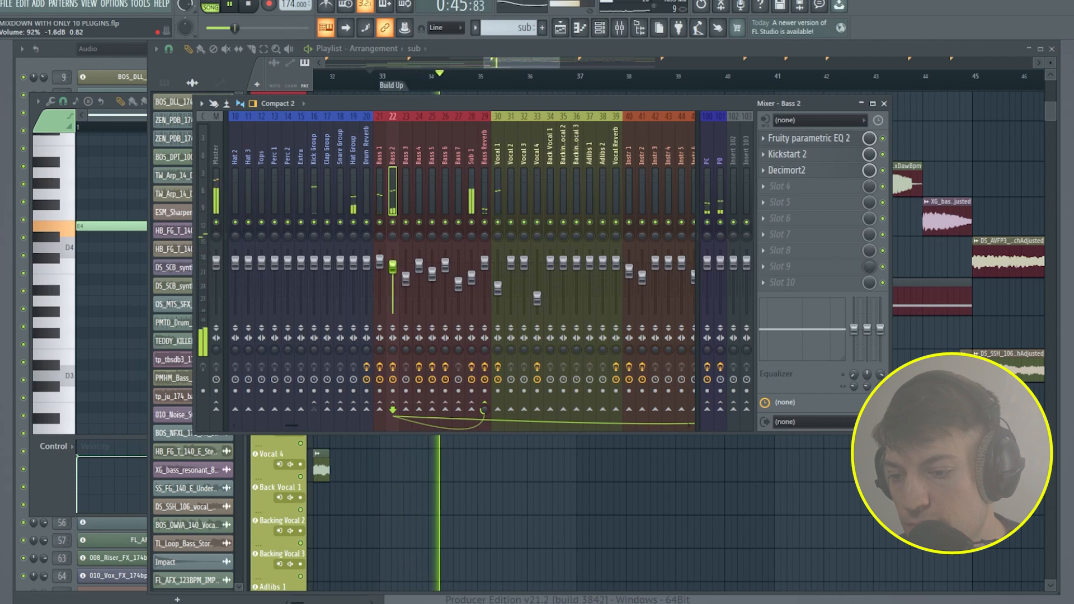
- Audition the bass channels in the build-up and route Bass 4 to Bass Reverb
left_click(440, 223)
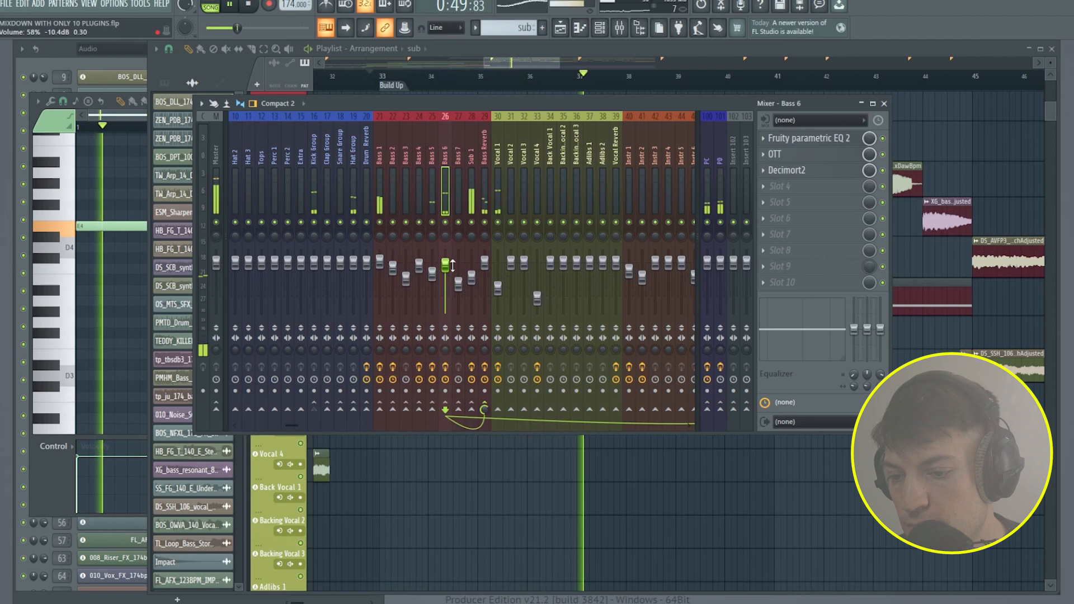
left_click(378, 189)
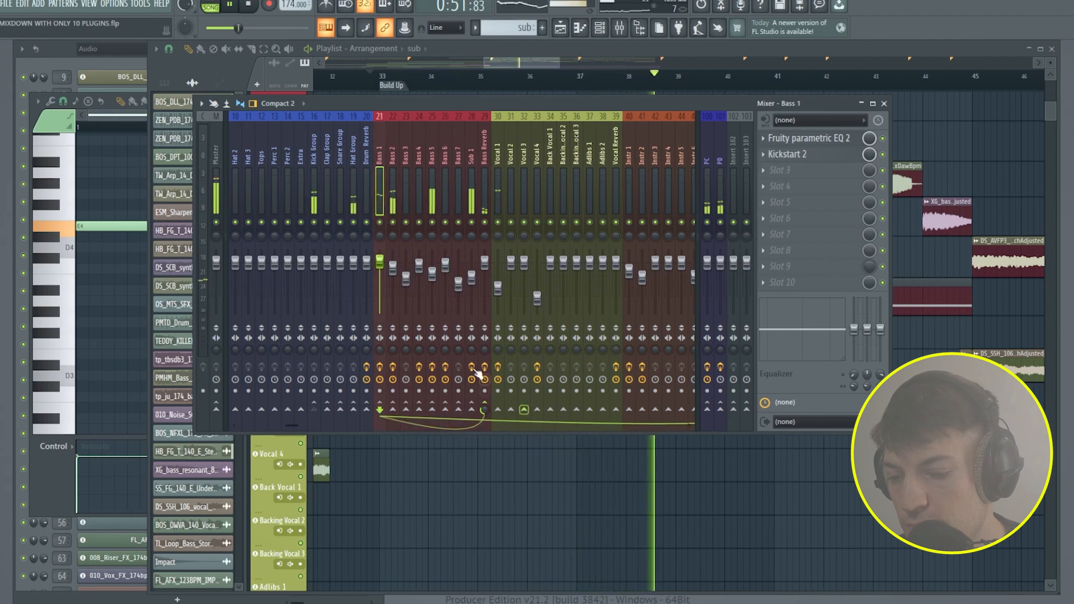
left_click(420, 200)
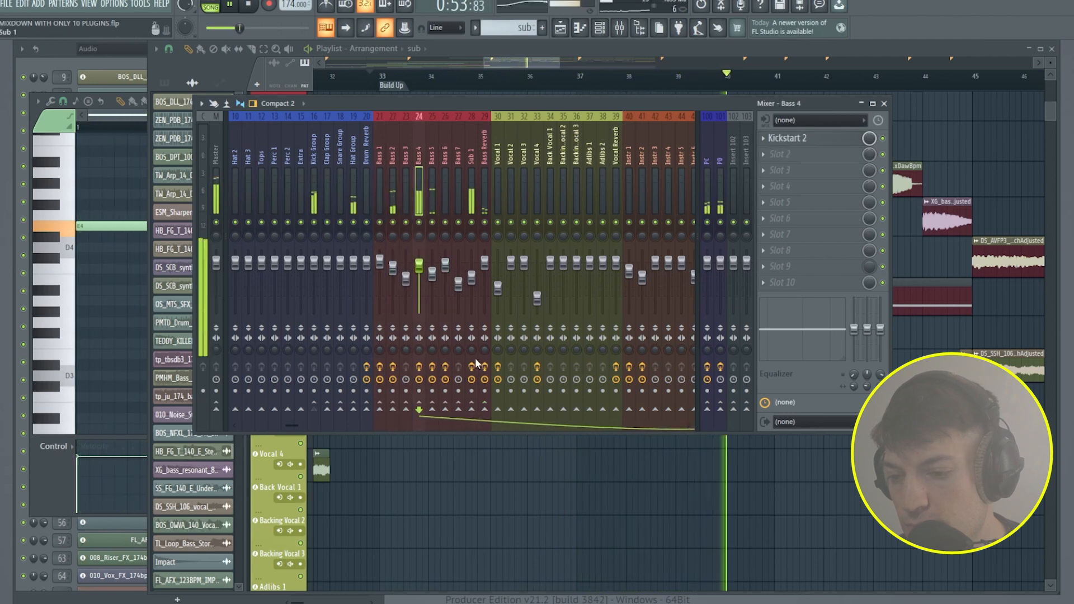
left_click(484, 410)
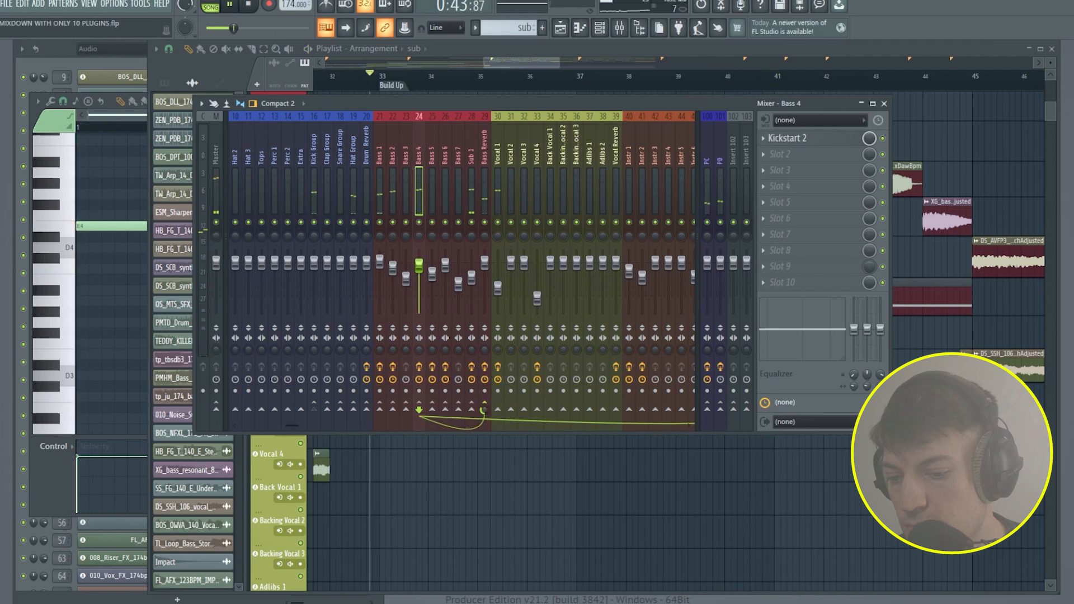
left_click(619, 28)
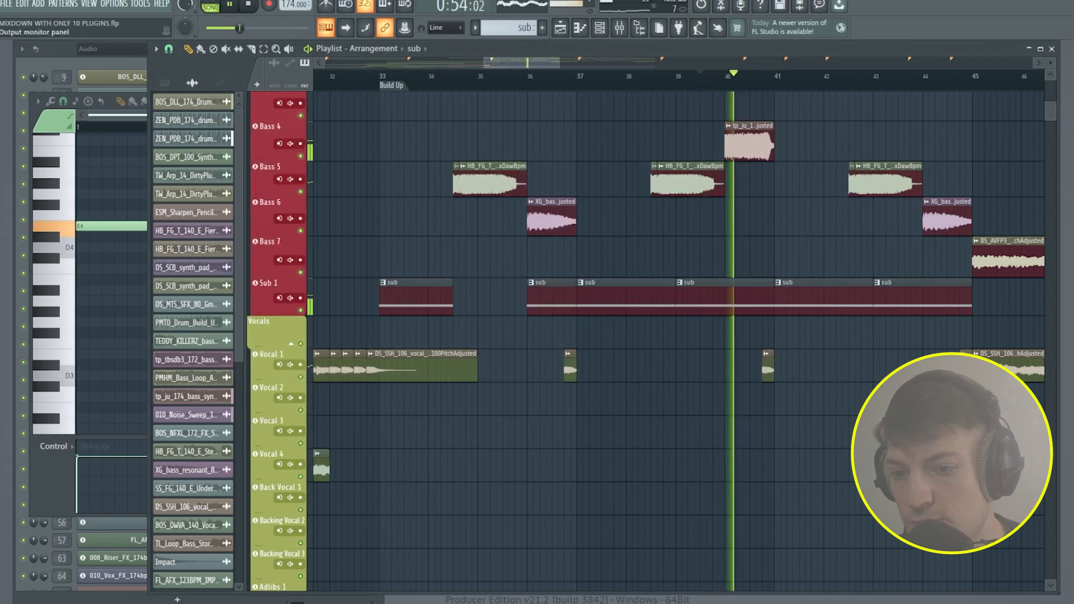
left_click(619, 28)
- Check the Decimort2 preset and settings on Bass 2 during playback
left_click(392, 204)
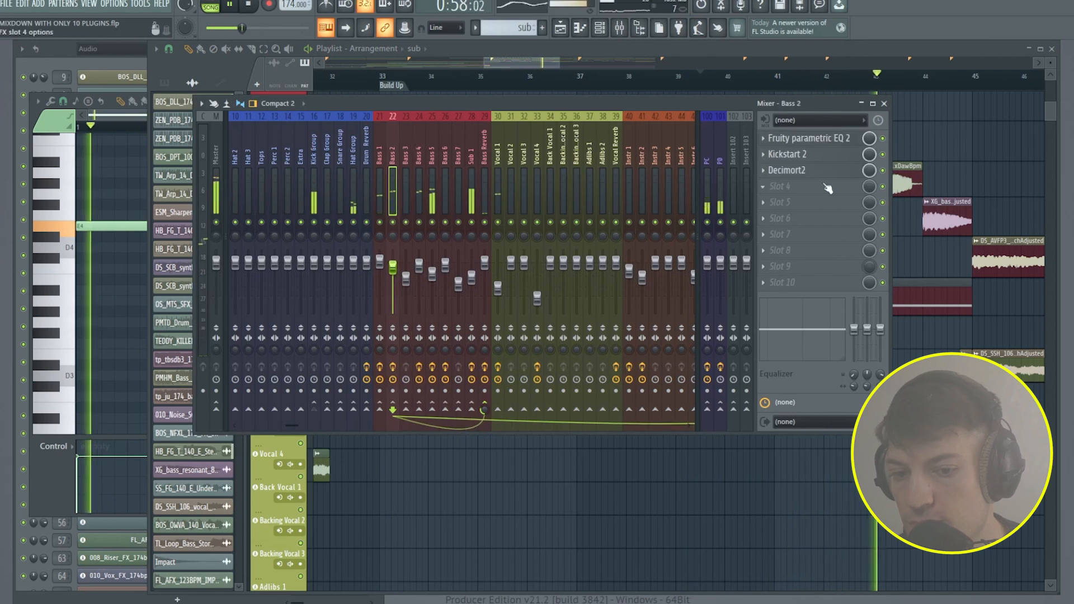
left_click(883, 170)
left_click(825, 179)
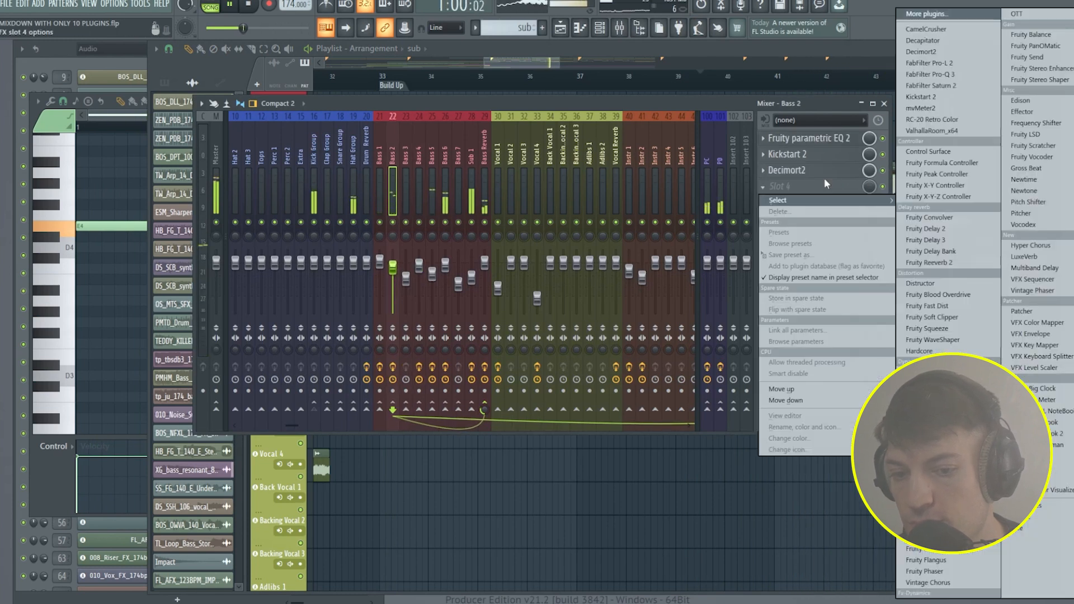
left_click(825, 175)
left_click(827, 173)
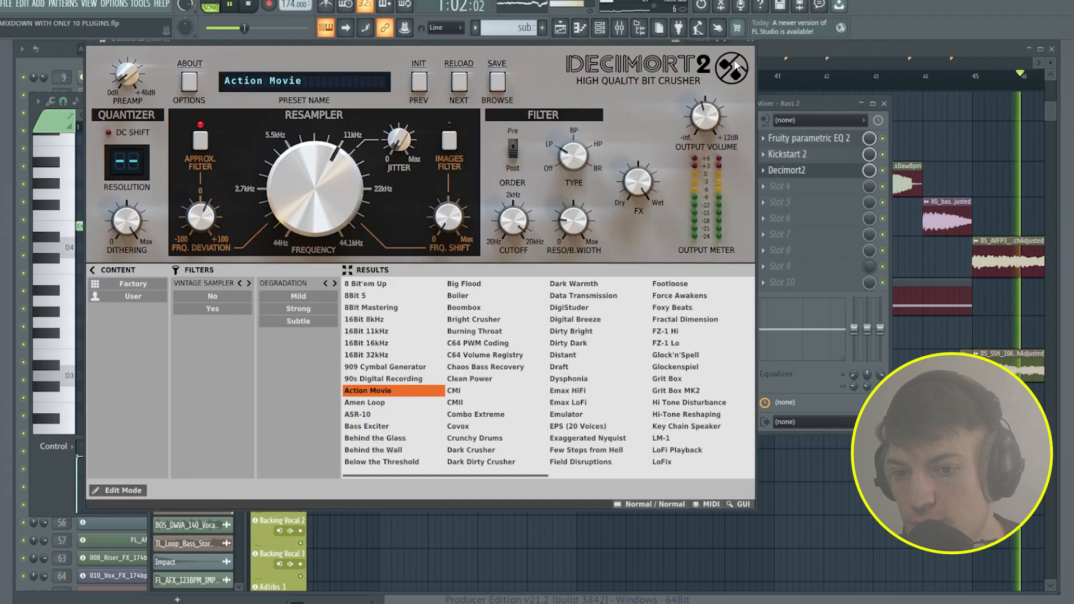
left_click(753, 48)
- Add FabFilter Saturn 2 after Decimort2 on Bass 2 with the band 1 drive at 23.7%
key("space")
left_click(801, 189)
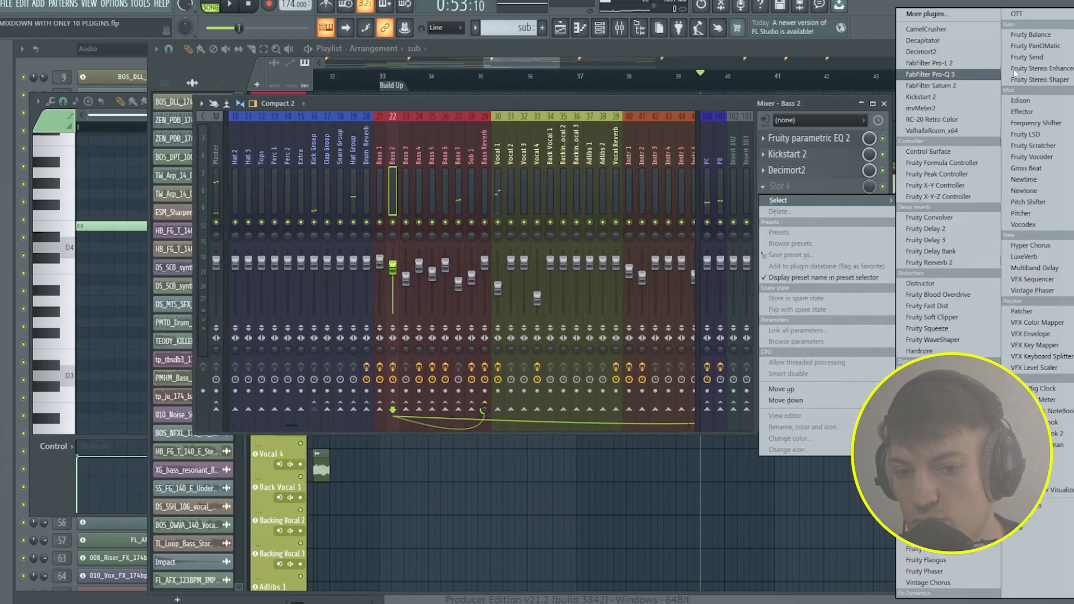
left_click(945, 86)
left_click_drag(327, 149, 437, 150)
key("space")
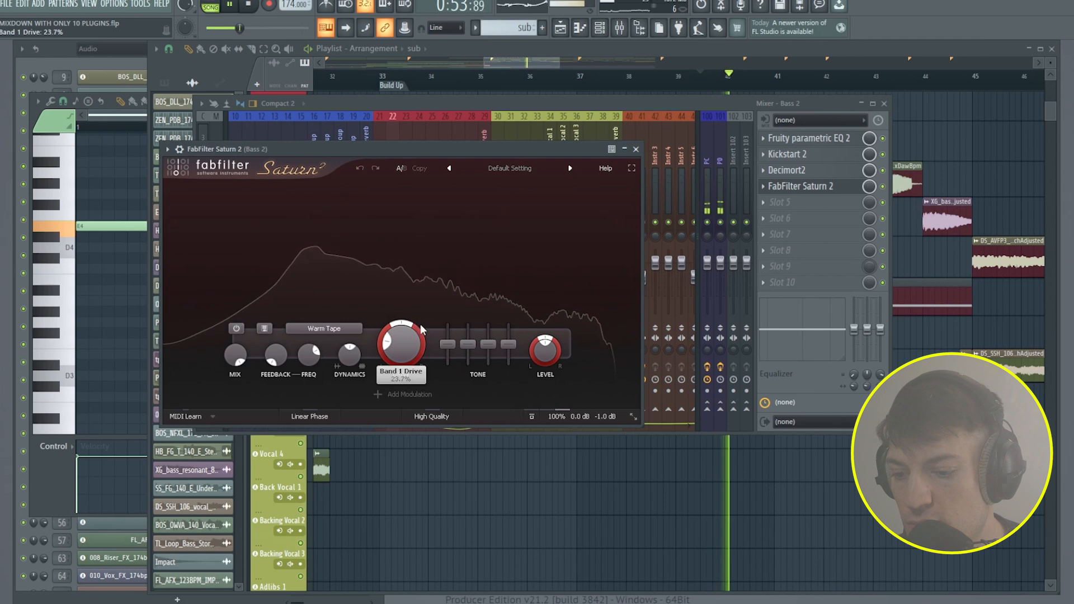
left_click(635, 149)
key("space")
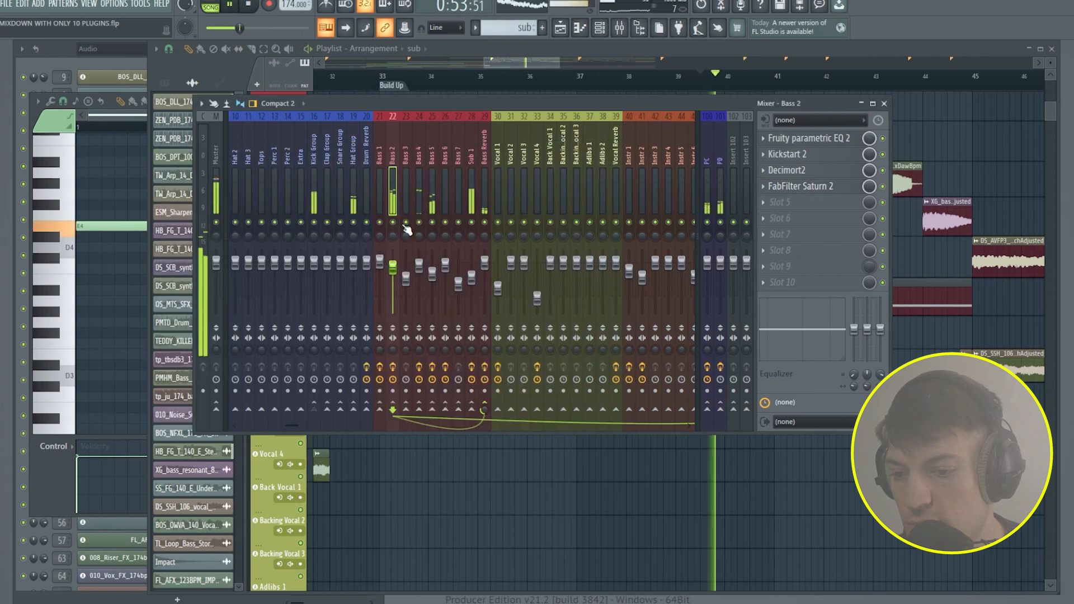
- Replace the Kick 1 drum loop at bar 41 with a copy of the chopped Kick 1 and Kick 3 clips from bars 33 to 36
left_click(474, 84)
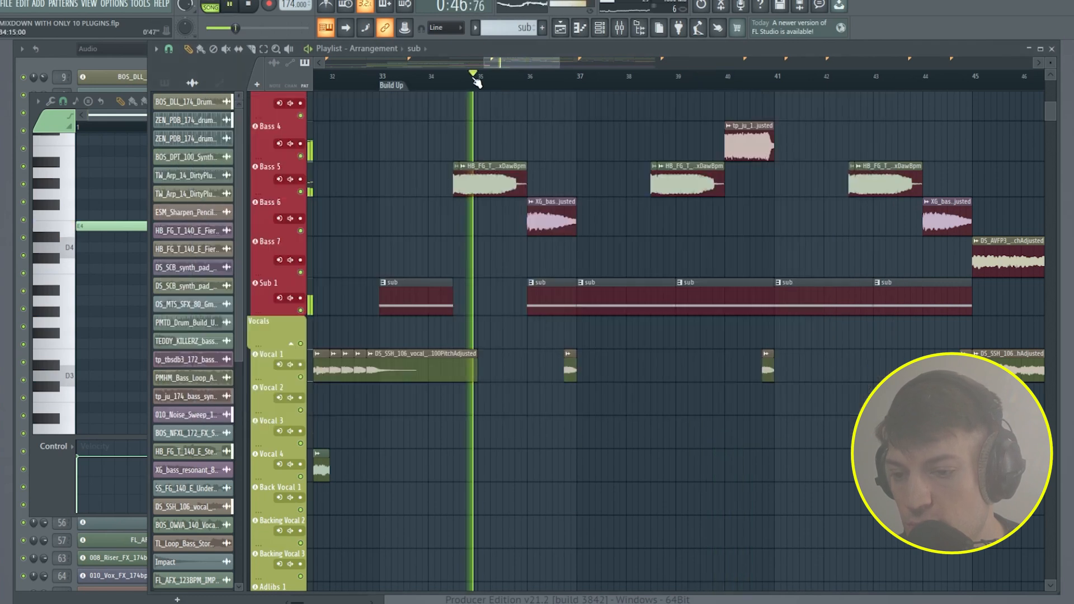
scroll(348, 85, "up", 3)
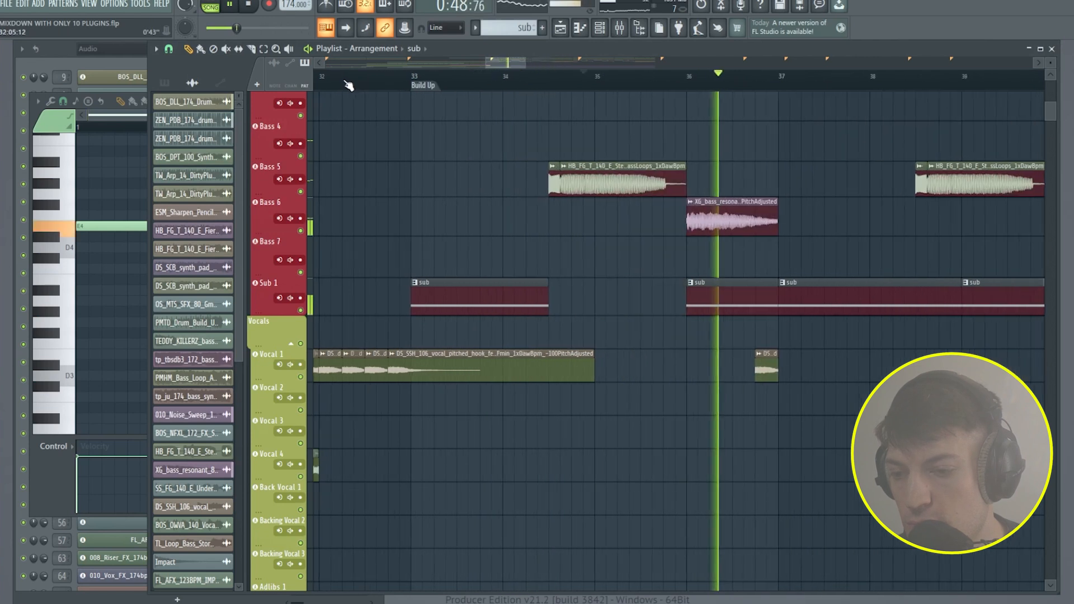
scroll(482, 274, "up", 4)
scroll(477, 103, "down", 5)
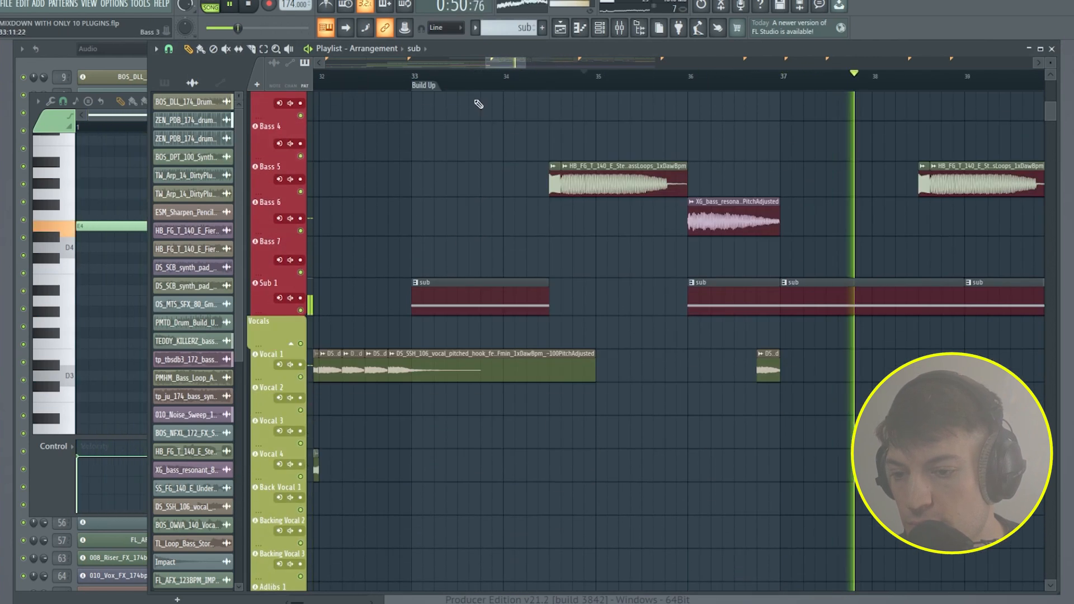
scroll(473, 88, "down", 3)
scroll(447, 230, "up", 3)
scroll(446, 230, "up", 12)
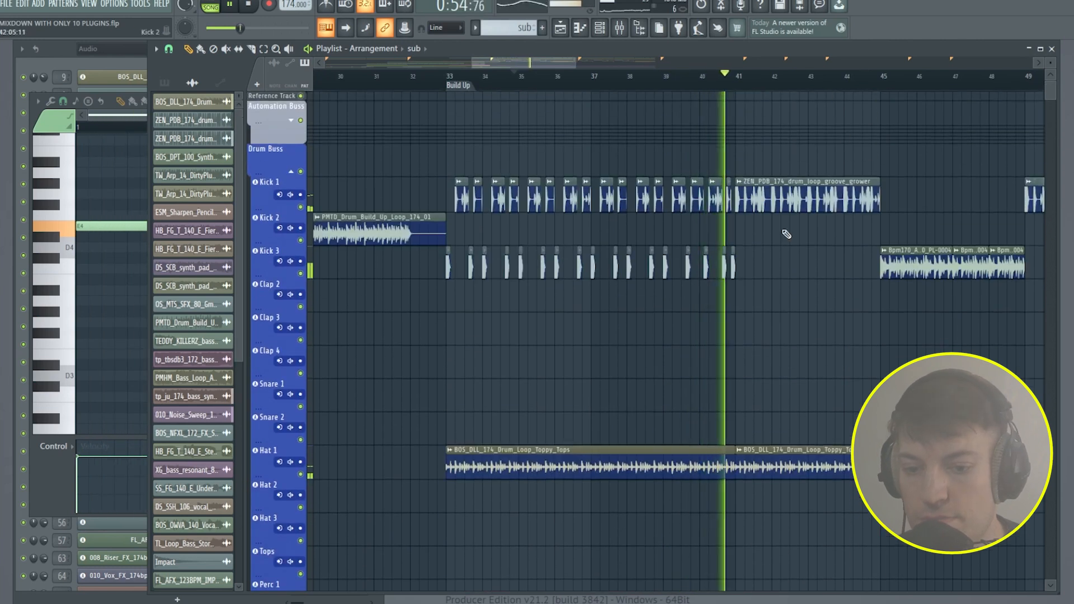
right_click(787, 201)
left_click_drag(584, 302, 450, 193)
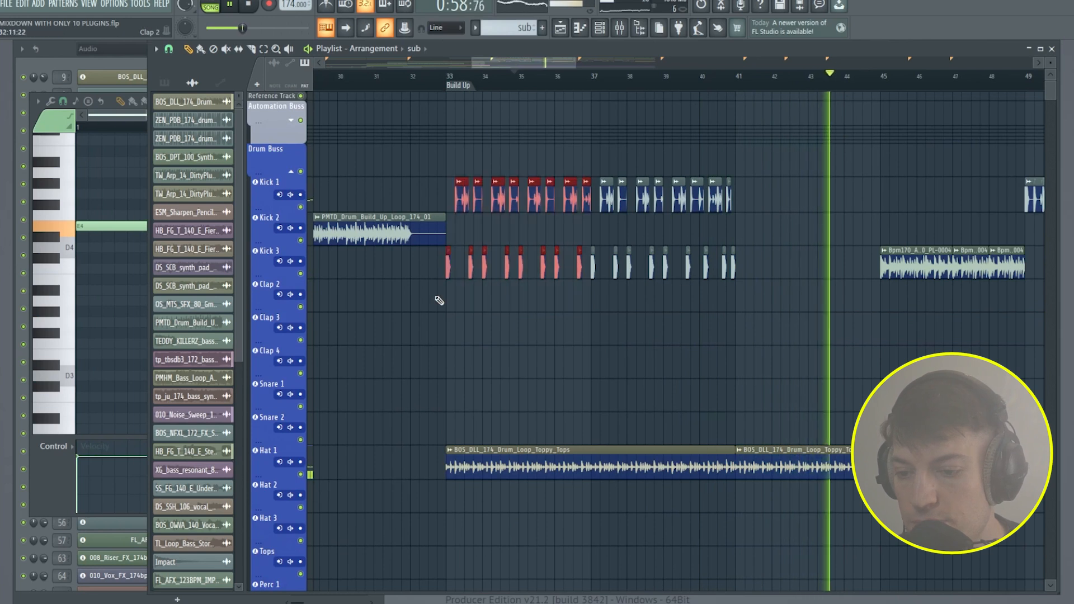
left_click_drag(446, 263, 736, 276)
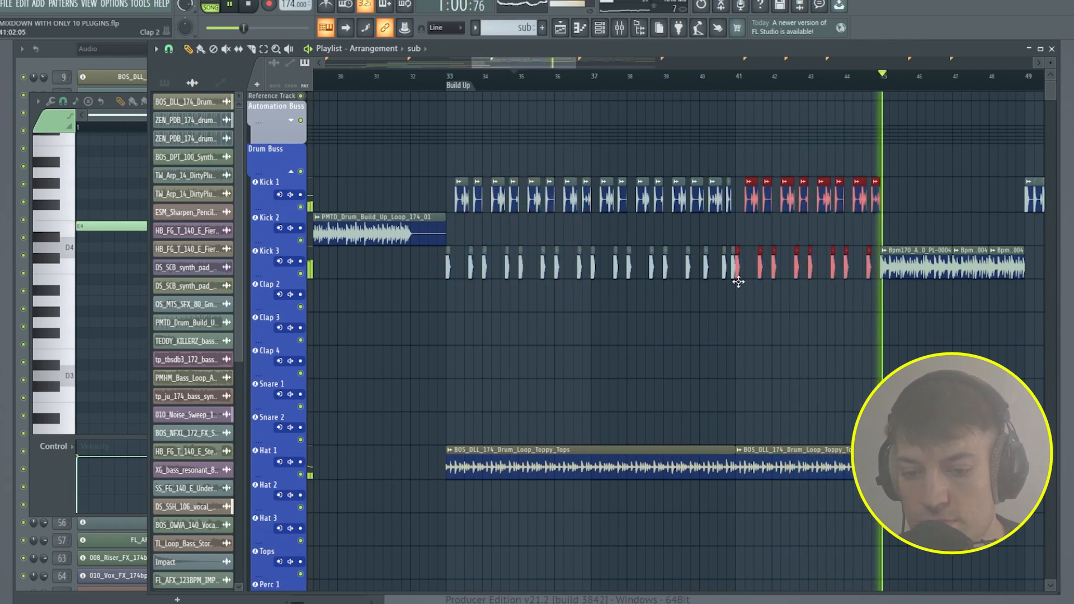
- Save the project
scroll(618, 309, "down", 6)
scroll(420, 297, "down", 12)
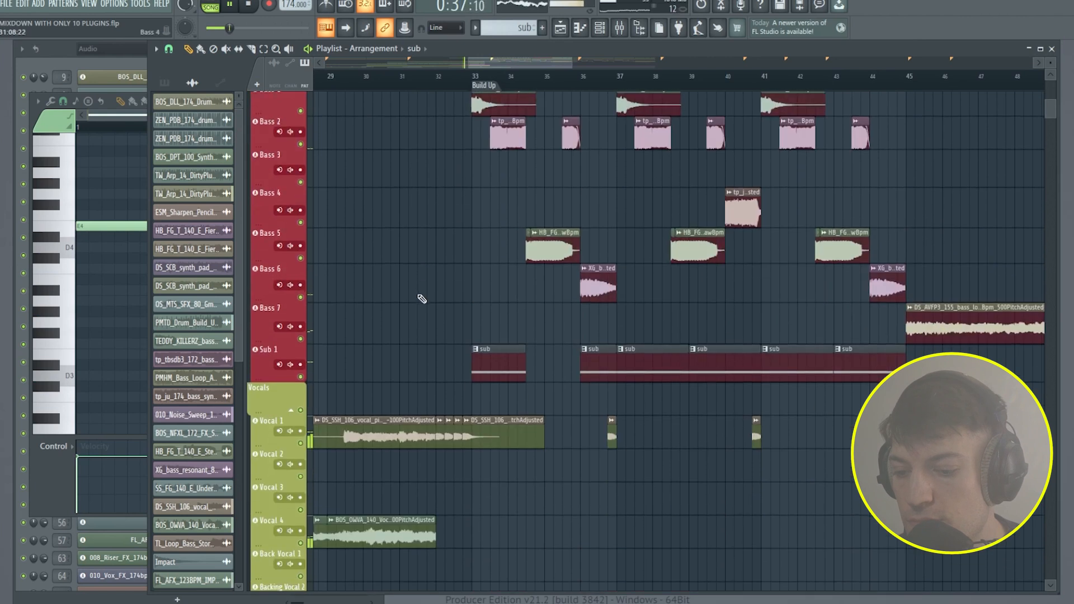
key("ctrl+s")
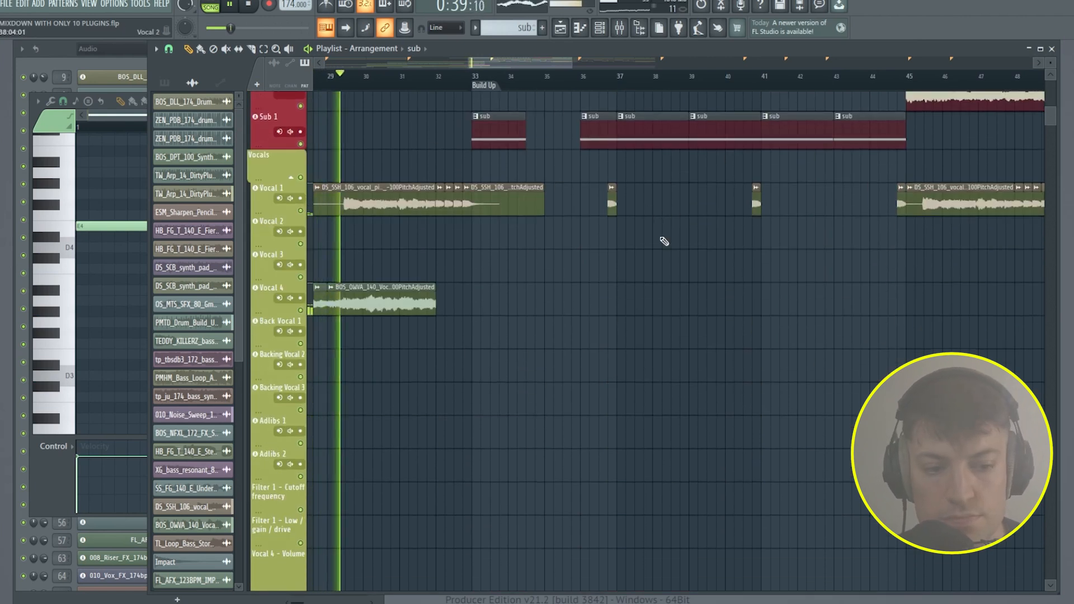
- Look through the vocal, instrument and FX tracks of the breakdown and intro during playback
left_click_drag(469, 63, 420, 81)
scroll(421, 367, "down", 7)
scroll(423, 371, "down", 8)
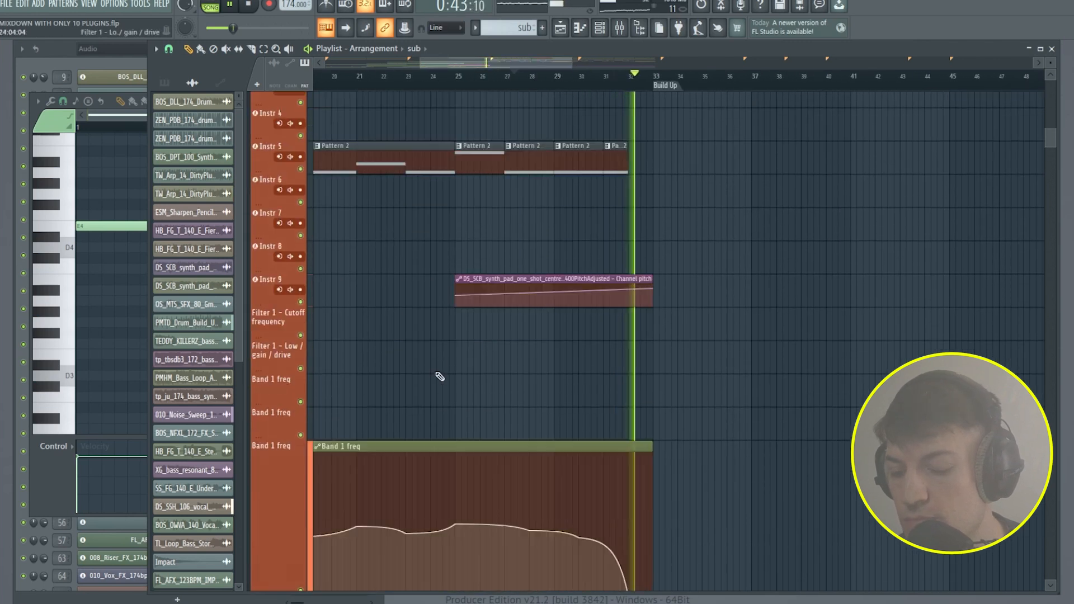
scroll(523, 87, "down", 5)
scroll(517, 262, "down", 6)
scroll(517, 262, "down", 8)
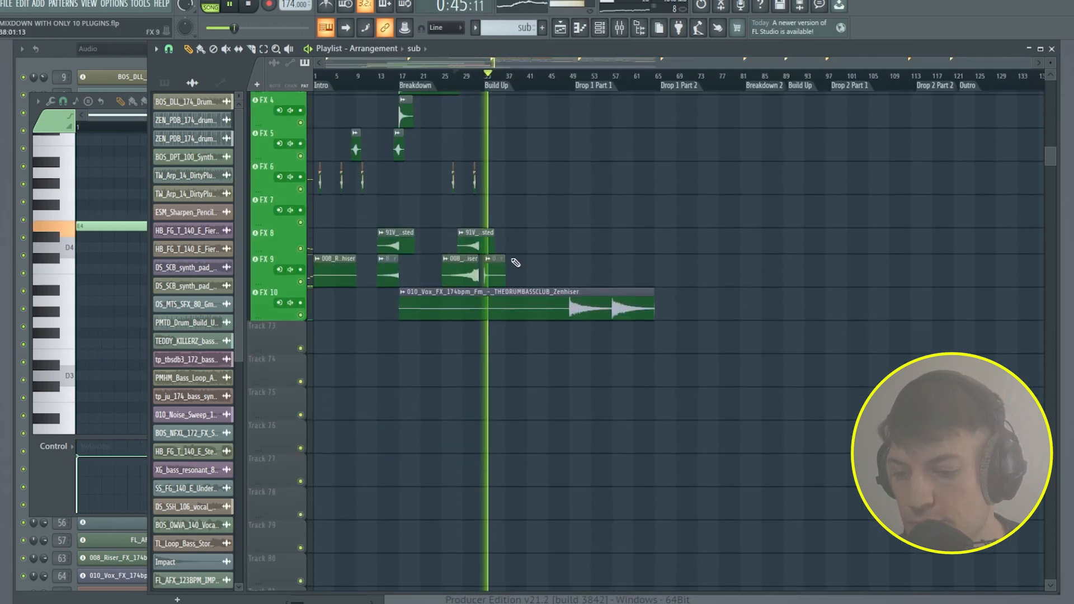
scroll(396, 89, "up", 5)
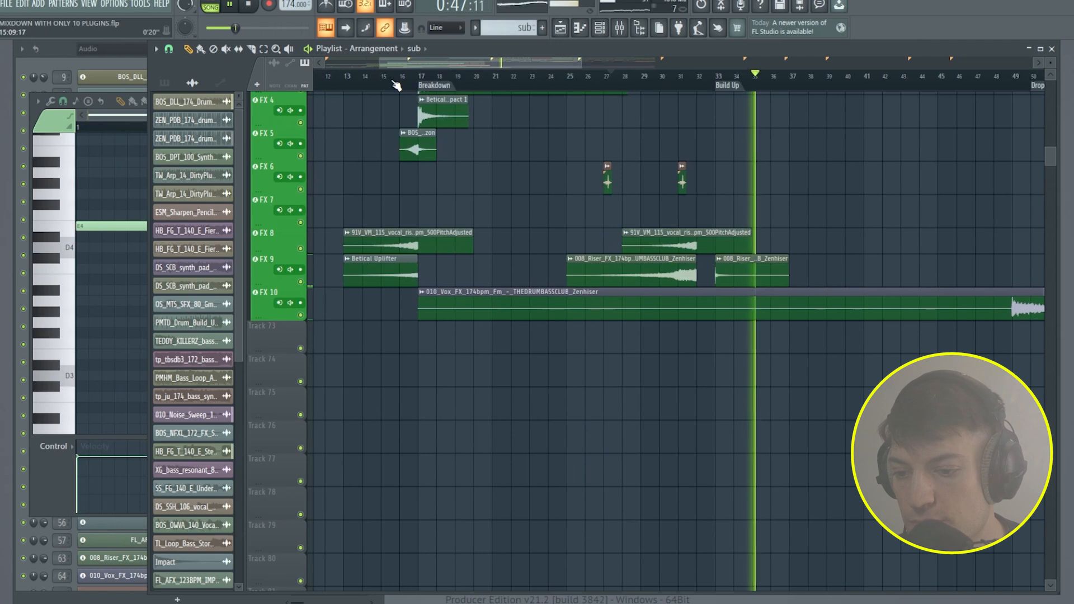
left_click_drag(397, 64, 306, 64)
scroll(482, 233, "up", 2)
- Play the song from the intro and check the FX 6 channel and its delay in the mixer
key("space")
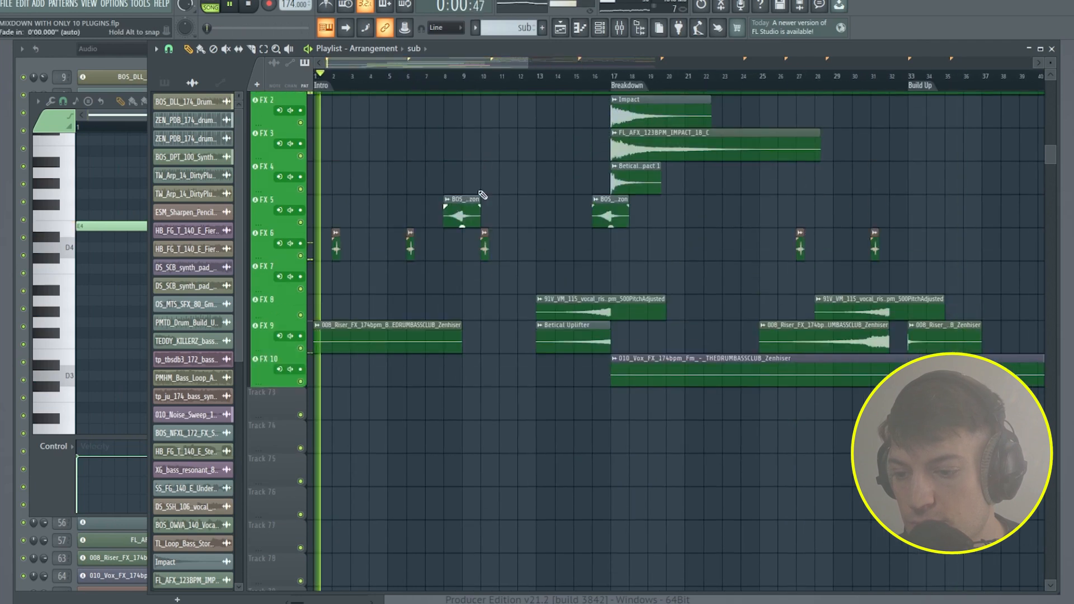
left_click(620, 29)
scroll(519, 209, "down", 10)
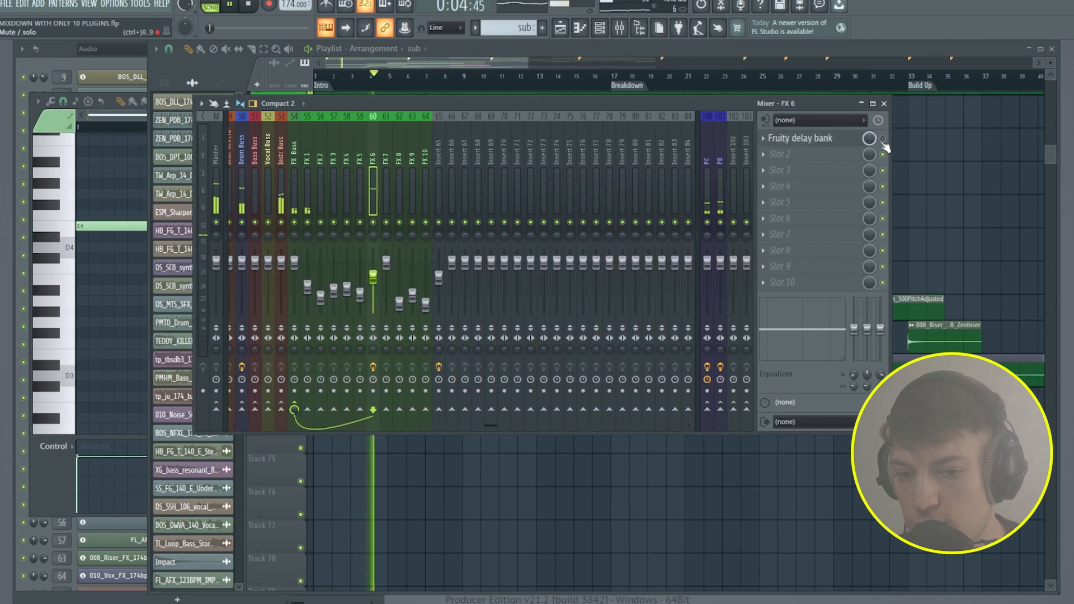
left_click(884, 104)
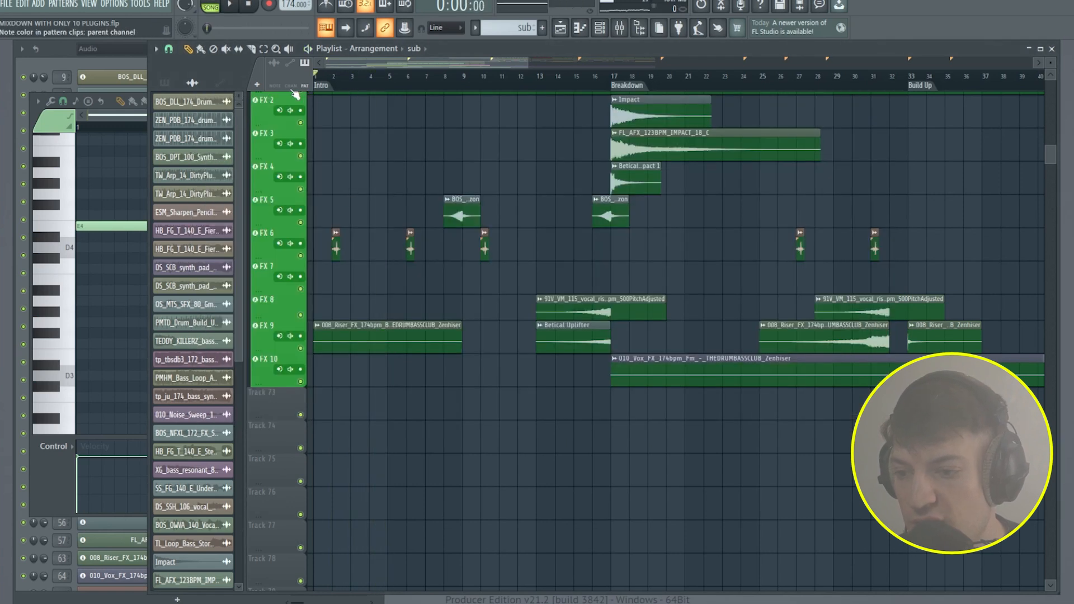
- Audition FX 6 soloed from the intro, inspect its Fruity delay bank settings and restore all tracks
scroll(321, 254, "up", 6)
right_click(302, 257)
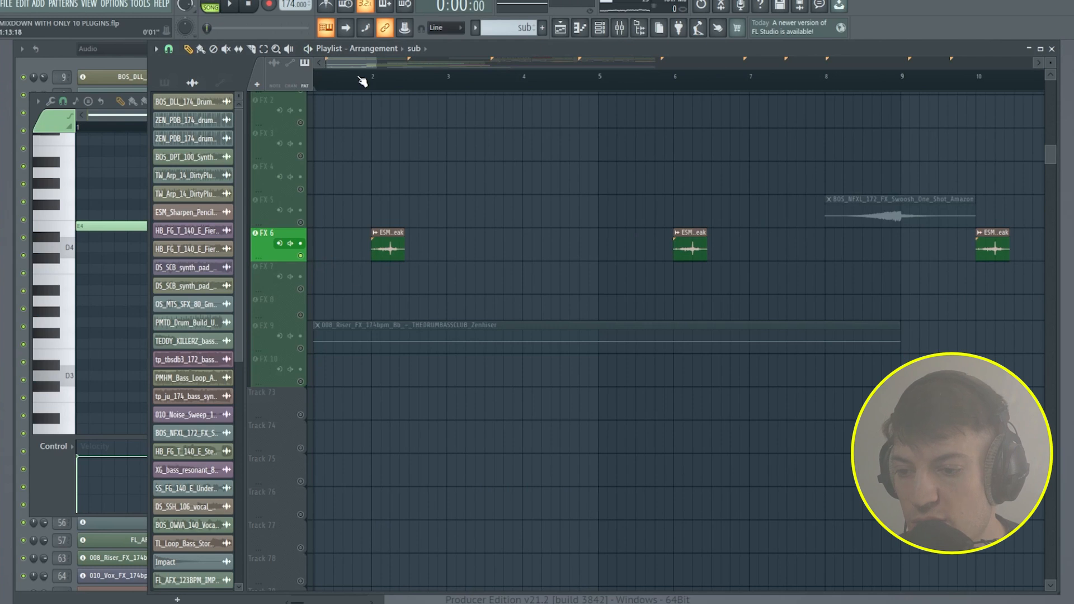
left_click_drag(359, 78, 124, 86)
left_click(619, 27)
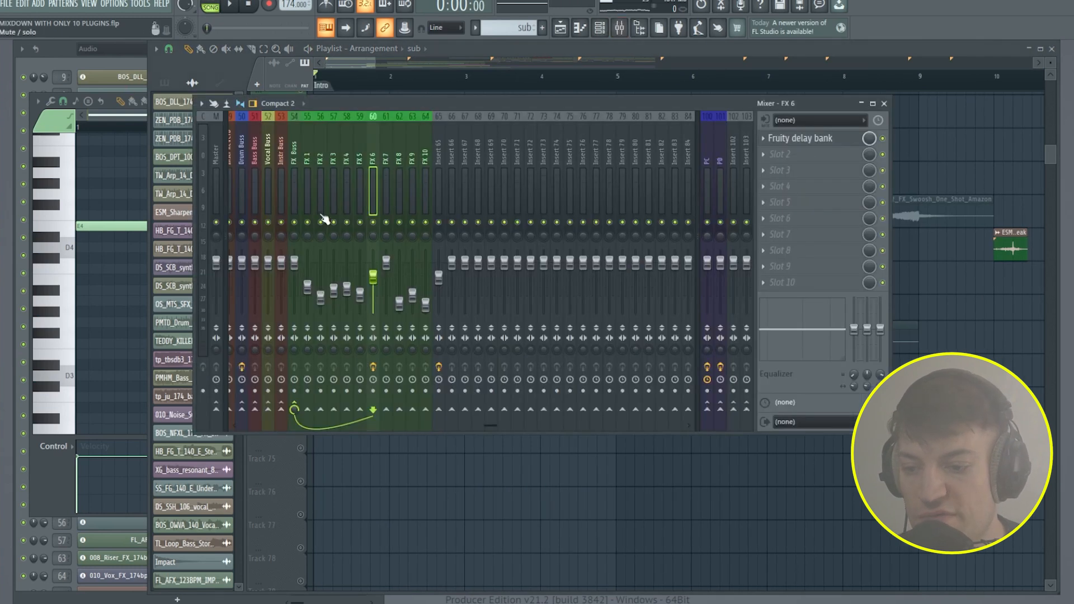
left_click(818, 144)
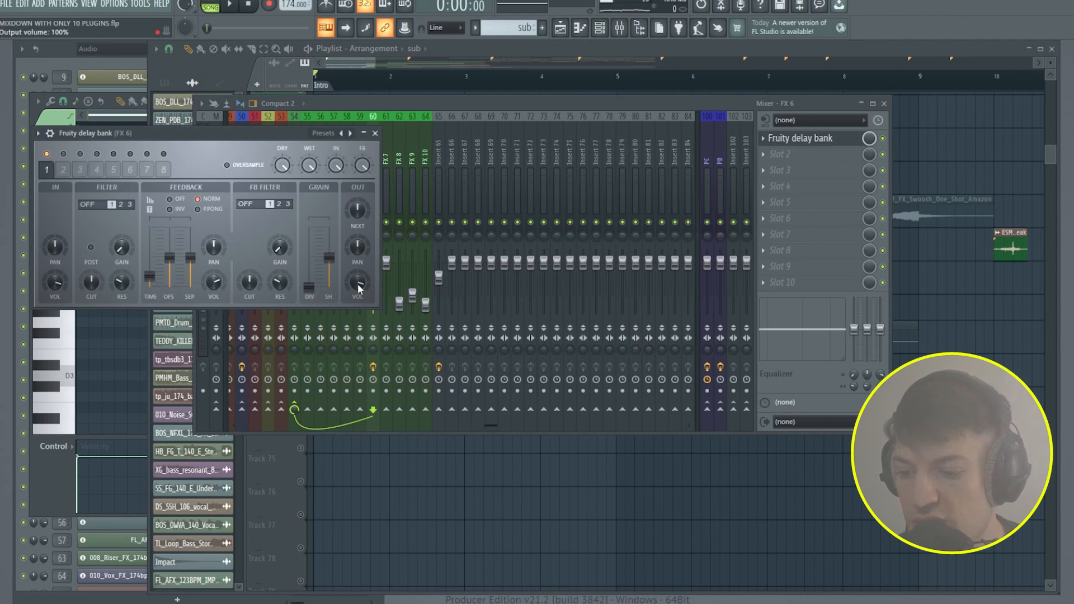
left_click(375, 134)
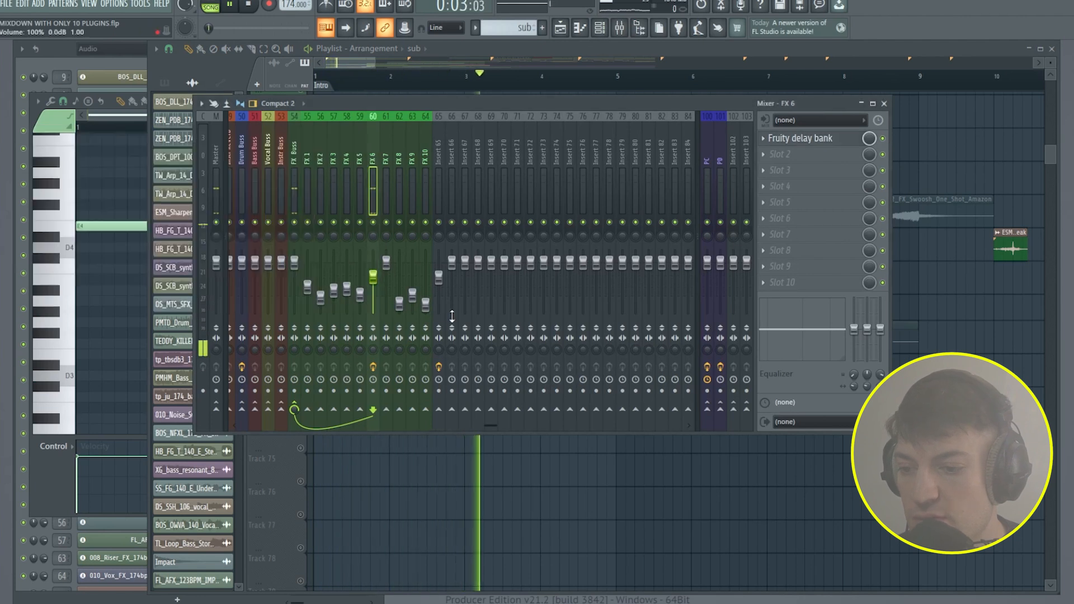
left_click(361, 68)
right_click(300, 256)
key("space")
key("space")
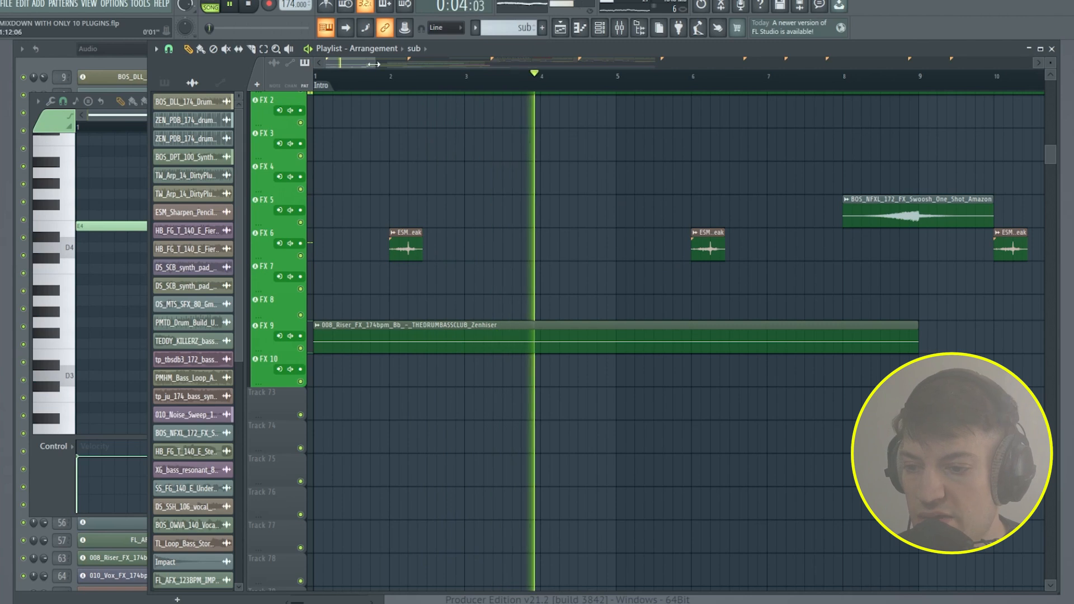
- Collapse the Drum Buss and Bass Buss track groups in the playlist
left_click_drag(373, 64, 593, 64)
scroll(552, 124, "up", 5)
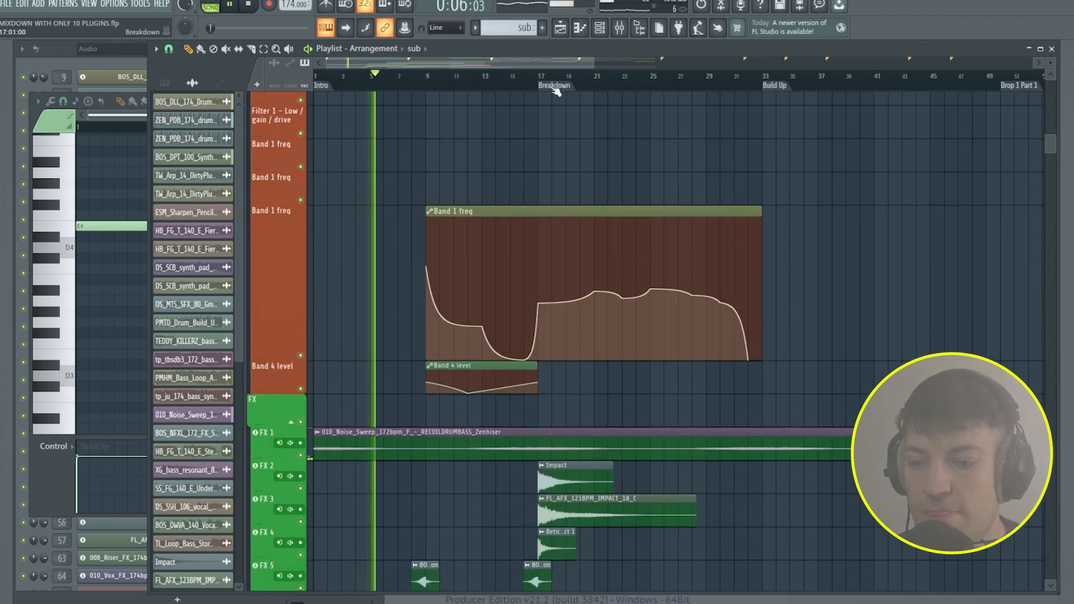
scroll(555, 91, "down", 3)
scroll(557, 201, "up", 1)
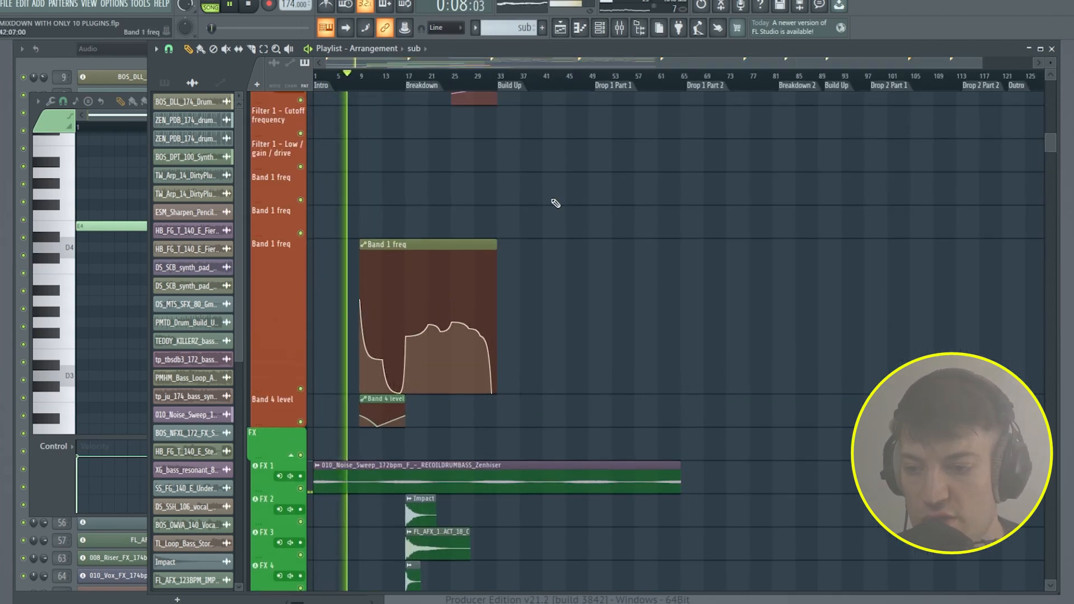
scroll(555, 203, "up", 11)
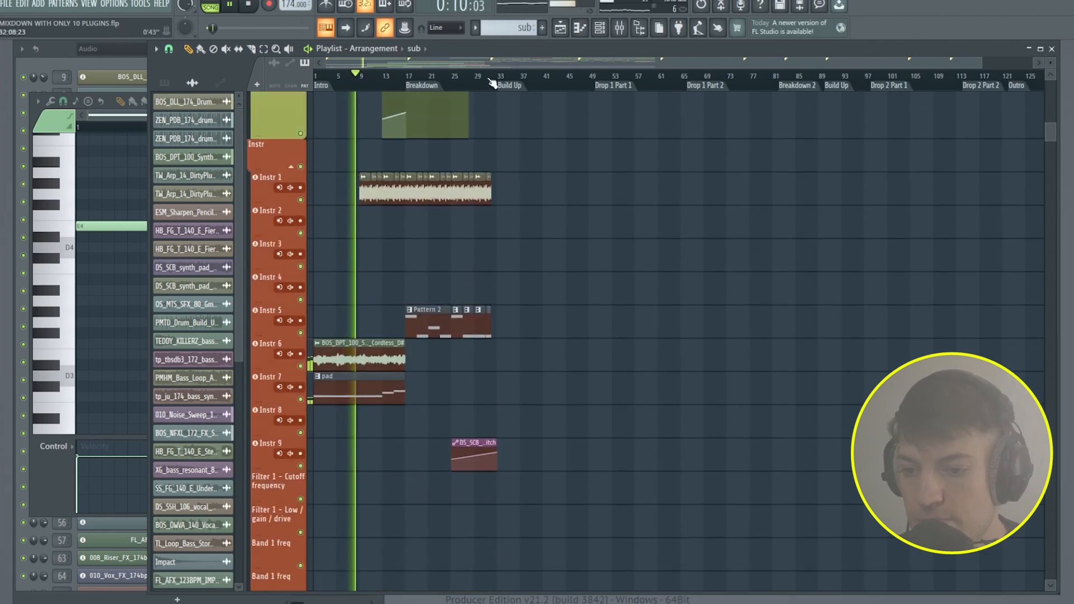
scroll(515, 268, "down", 20)
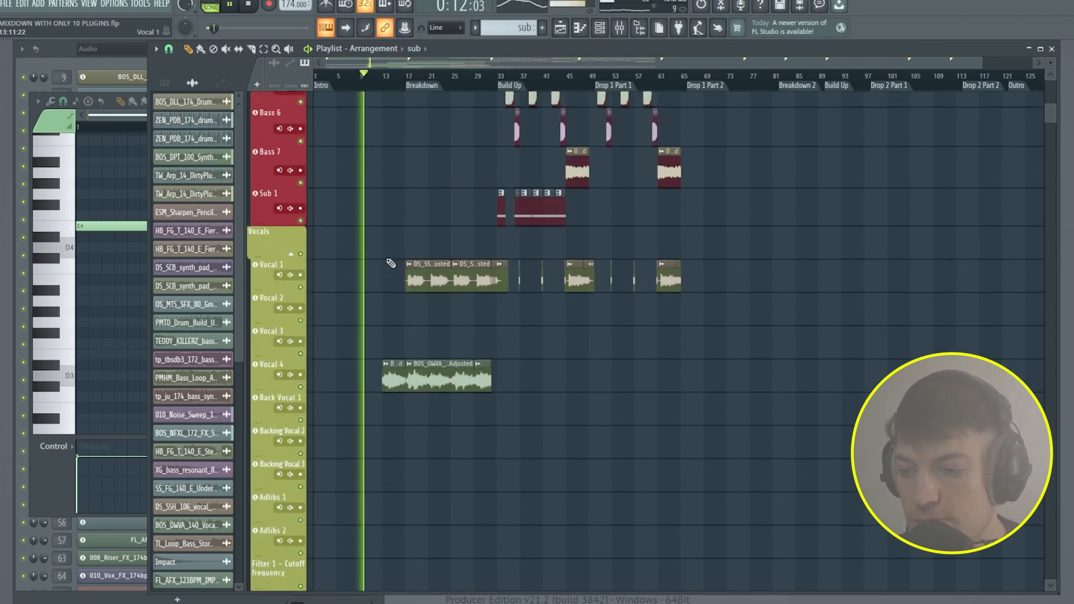
scroll(385, 267, "up", 20)
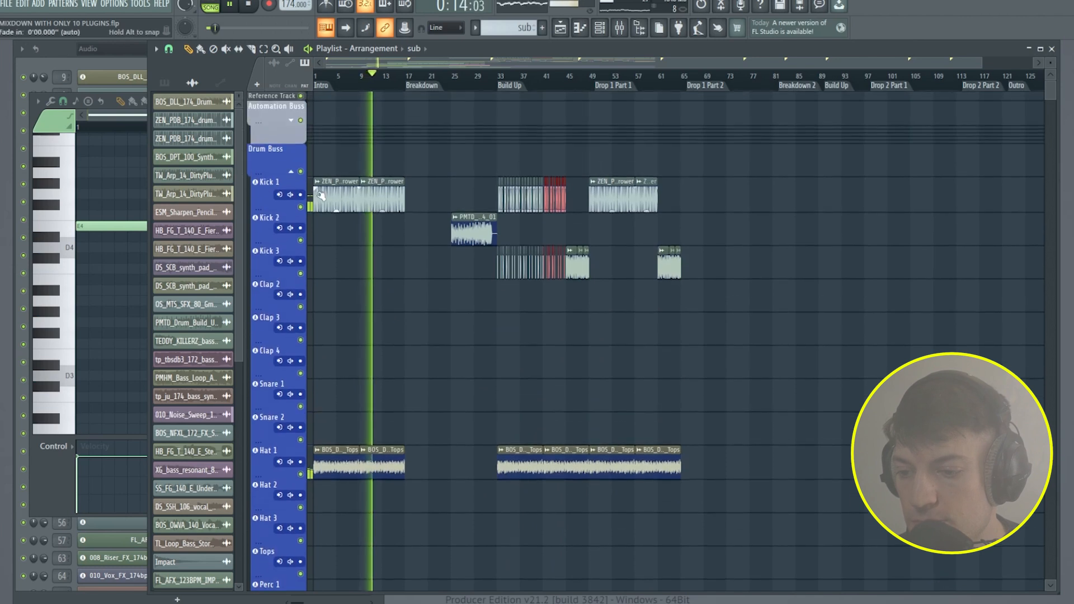
left_click(291, 172)
left_click(291, 258)
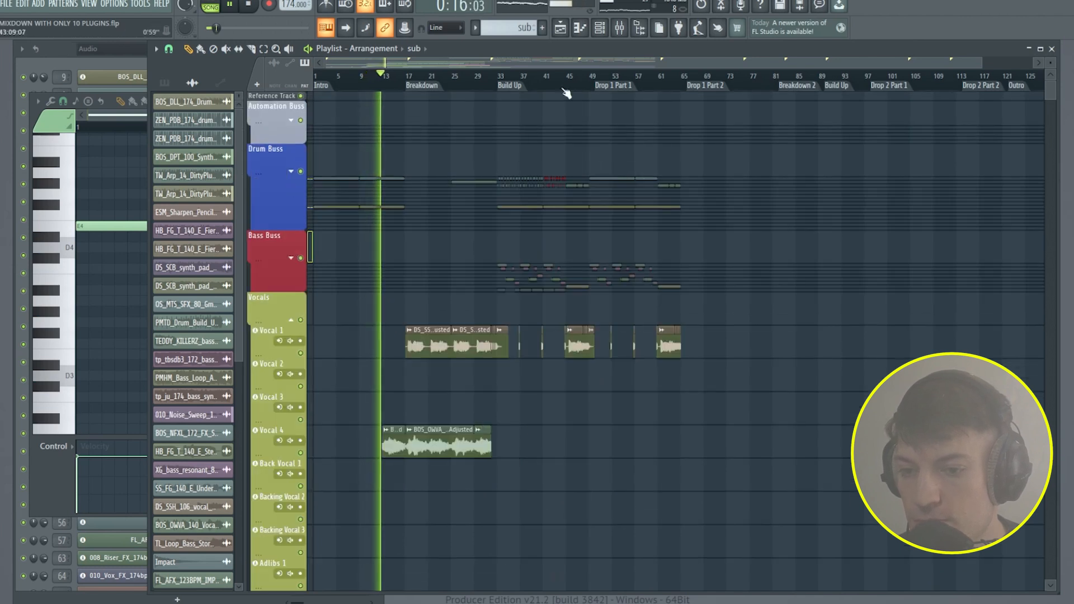
- Check the instrument channel levels in the mixer, including Instr 7, during the transition into the breakdown
left_click(629, 36)
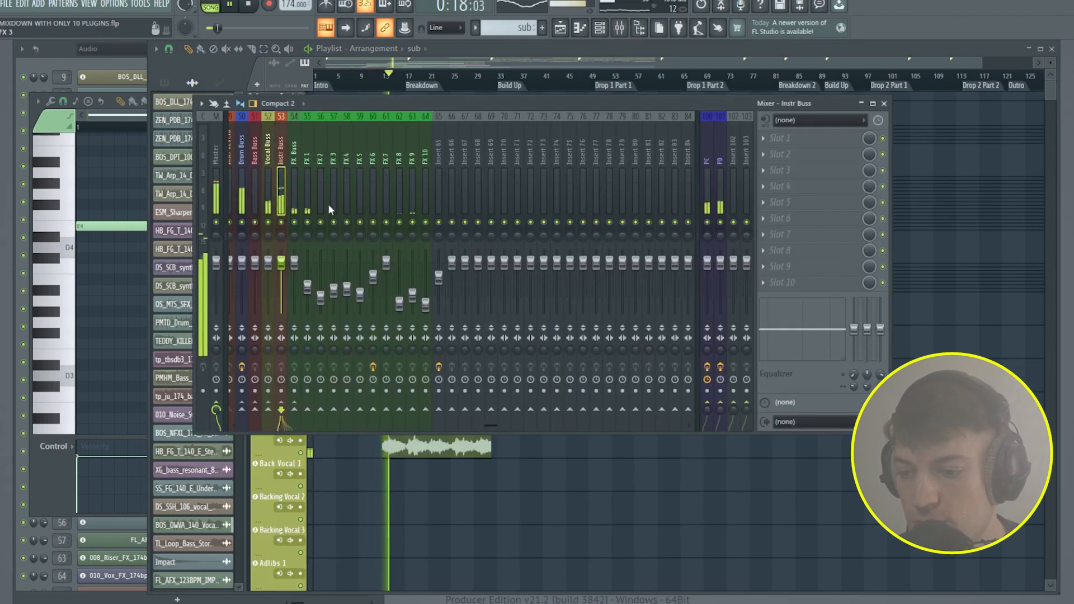
scroll(327, 204, "up", 7)
left_click(457, 196)
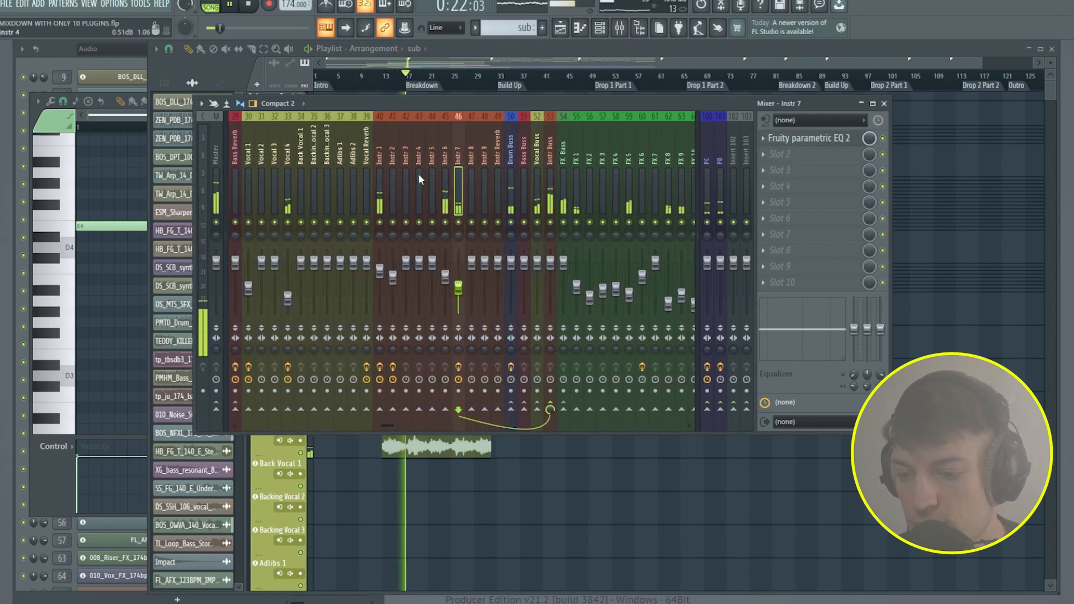
left_click(884, 105)
- Reshape the Band 1 freq automation to rise from bar 16 to a peak at bar 17 and drop to a new point just after it
scroll(409, 86, "up", 5)
left_click_drag(383, 84, 348, 86)
scroll(352, 265, "down", 4)
scroll(353, 265, "down", 10)
key("space")
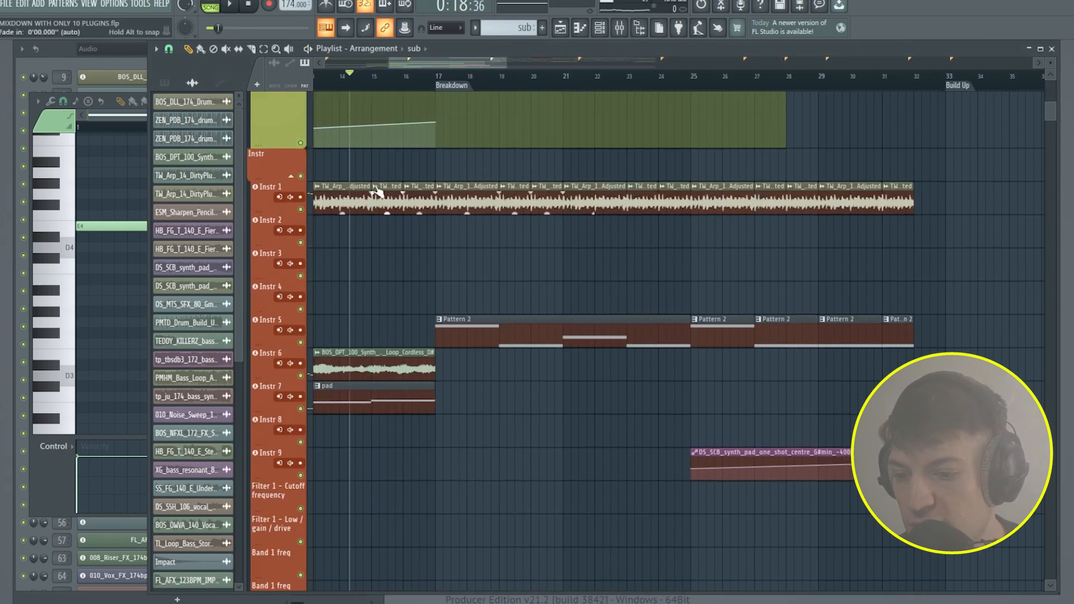
scroll(385, 146, "up", 2)
scroll(400, 268, "down", 8)
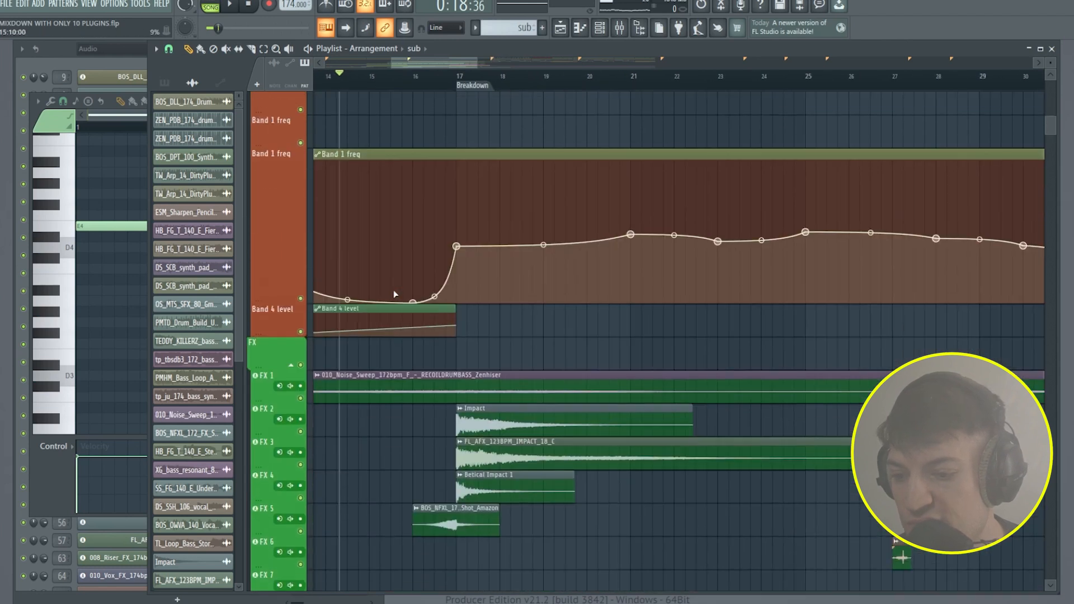
key("space")
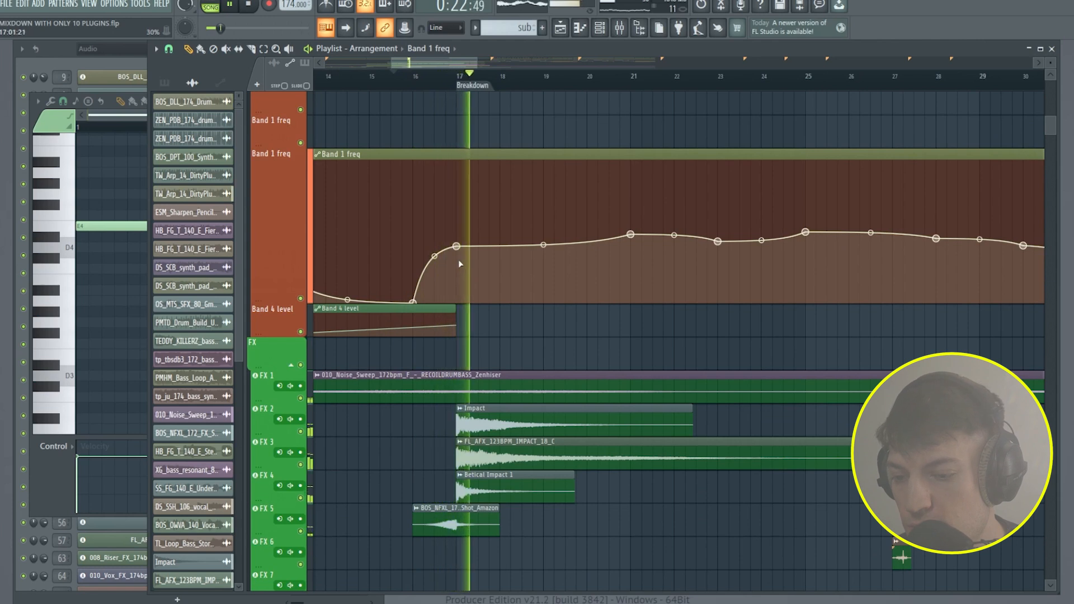
key("space")
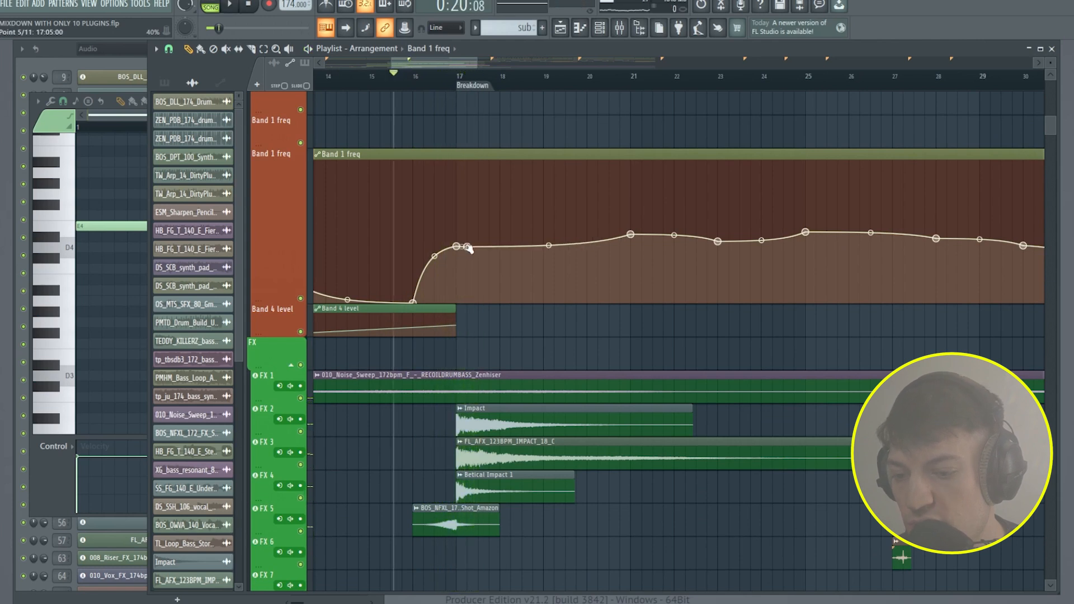
key("space")
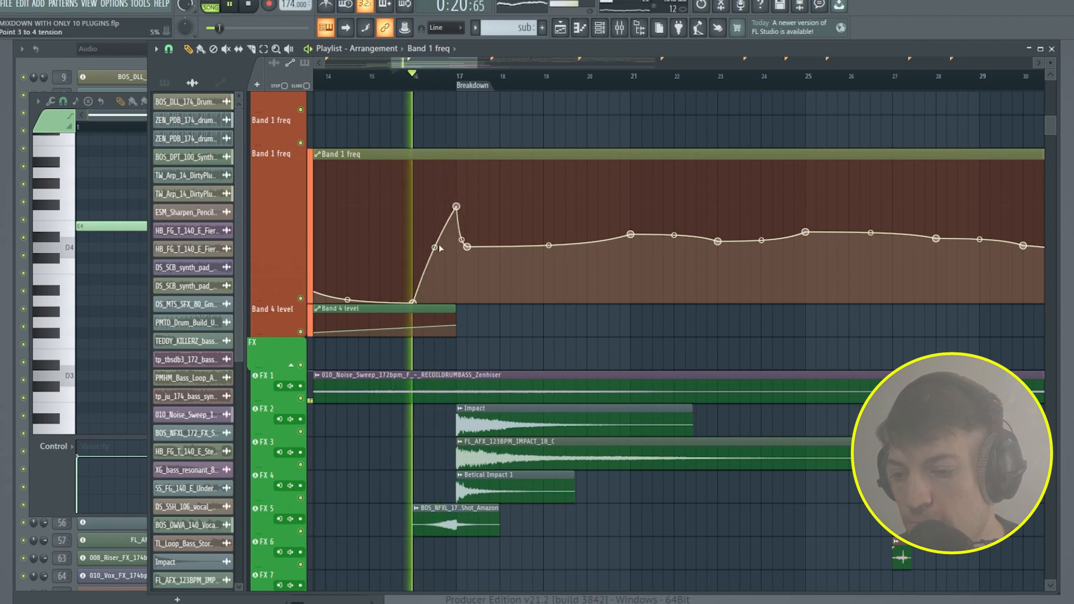
- Audition the transition into the breakdown and lower the bar 17 peak of the Band 1 freq automation to just above the following plateau
key("space")
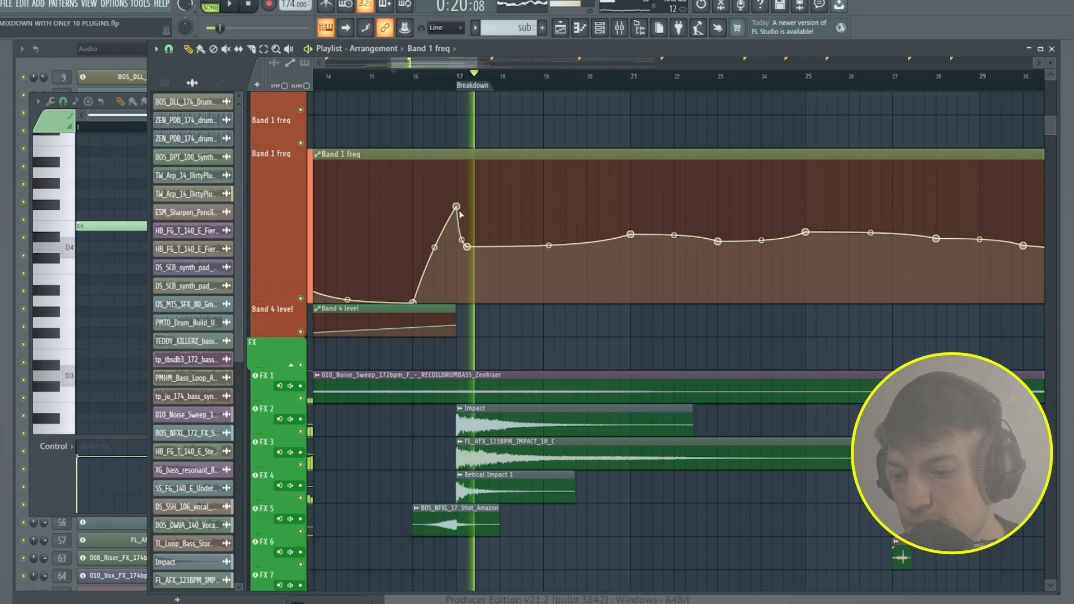
key("space")
left_click_drag(460, 235, 455, 249)
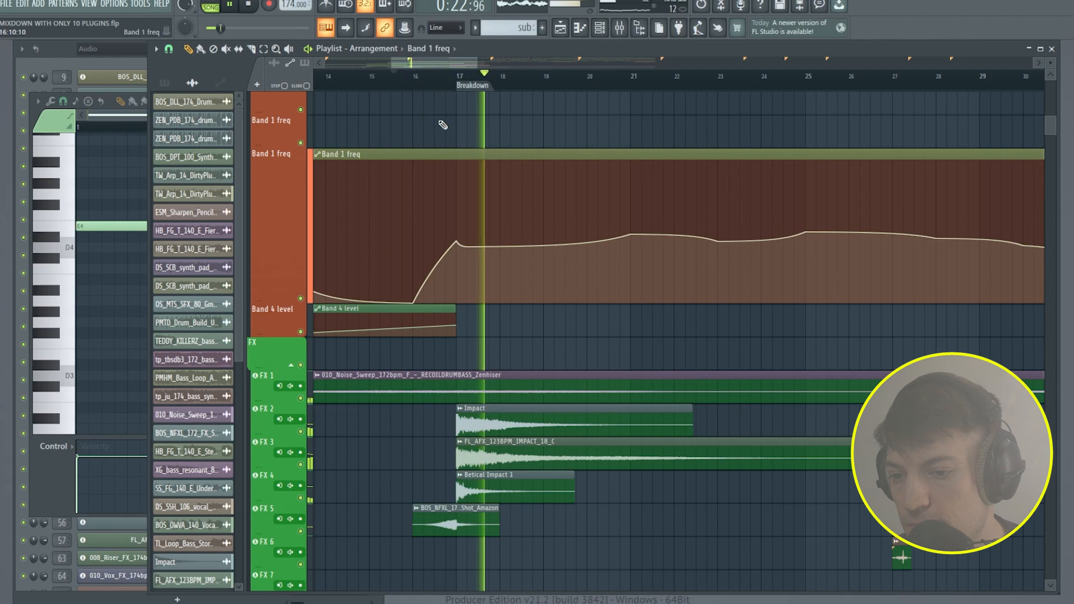
- Listen through the breakdown towards the build-up while checking the mixer levels and the vocal and instrument clips
scroll(427, 90, "down", 3)
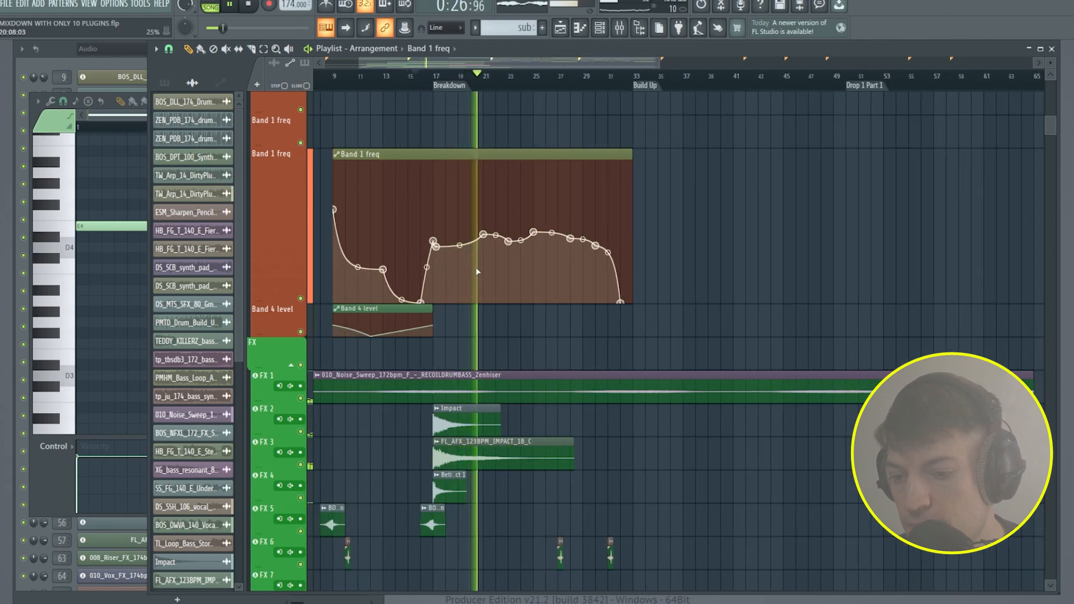
scroll(476, 274, "up", 4)
scroll(525, 319, "up", 4)
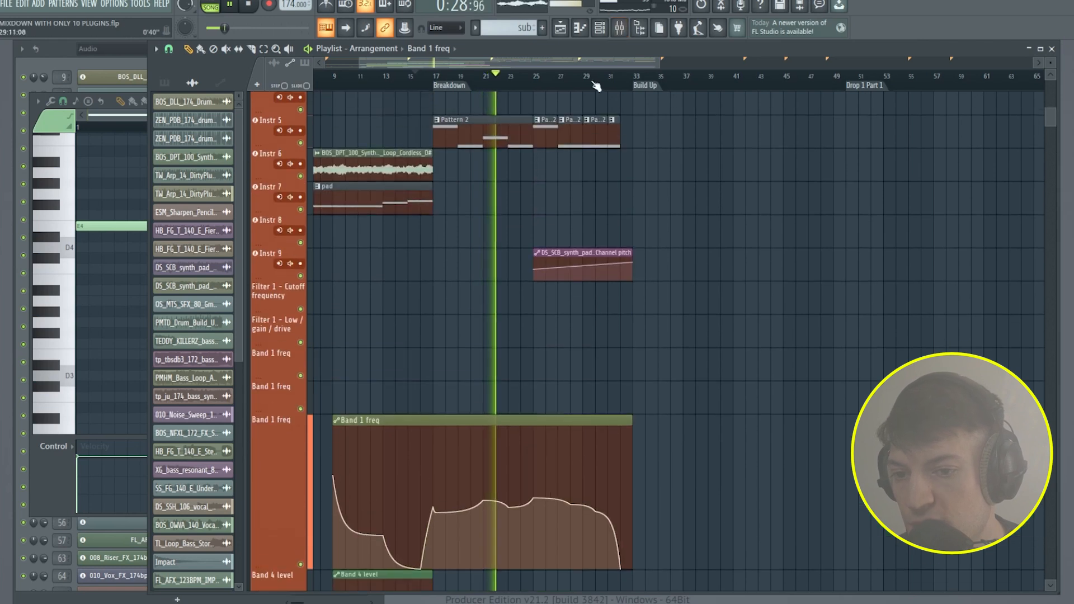
left_click(620, 27)
left_click(809, 156)
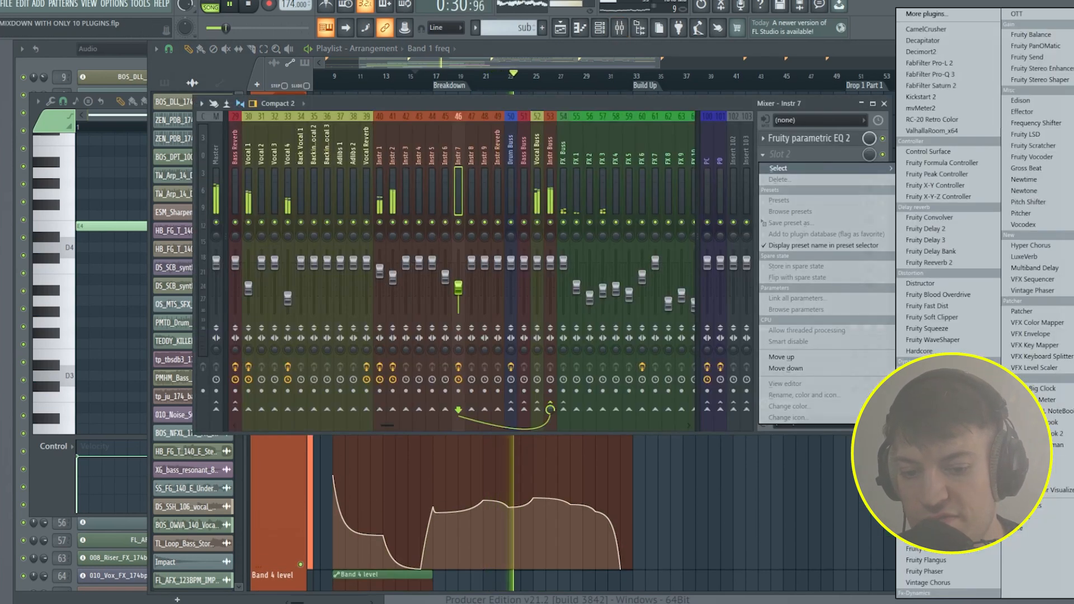
left_click(516, 106)
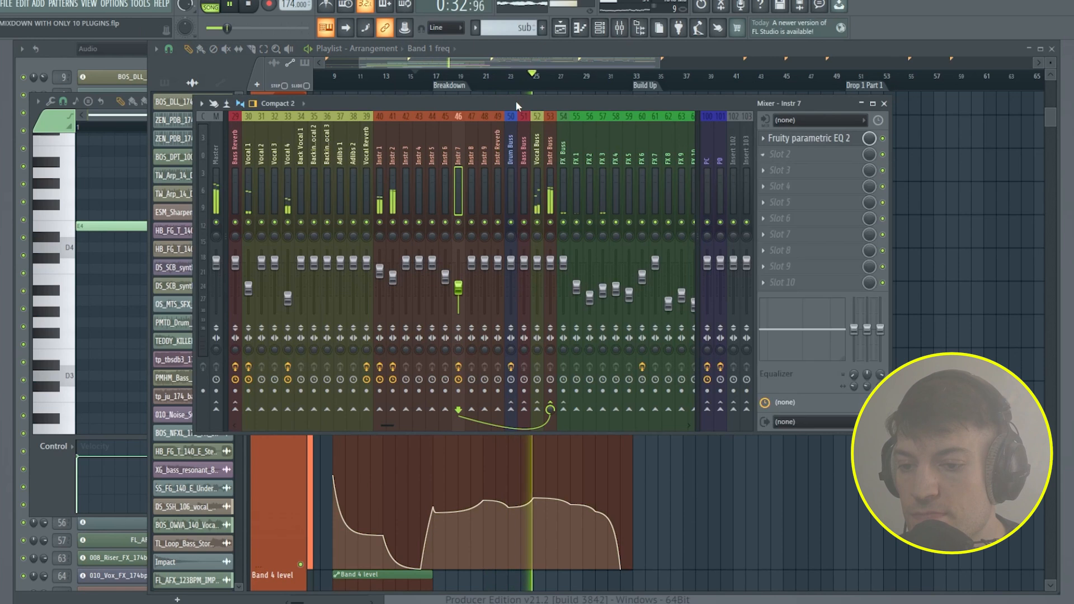
left_click(883, 104)
scroll(762, 223, "up", 8)
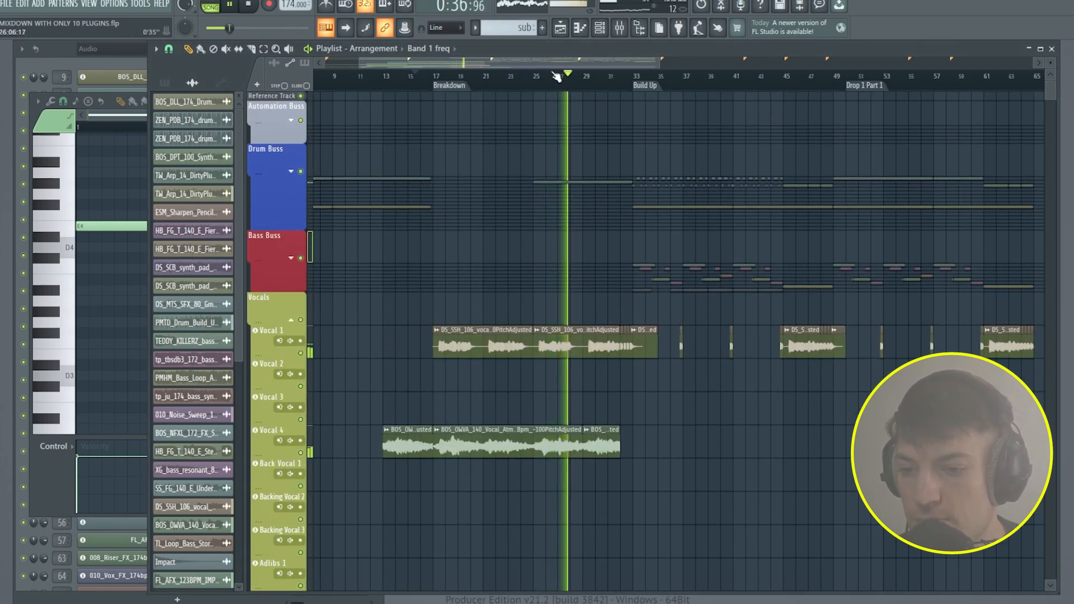
left_click_drag(557, 62, 612, 60)
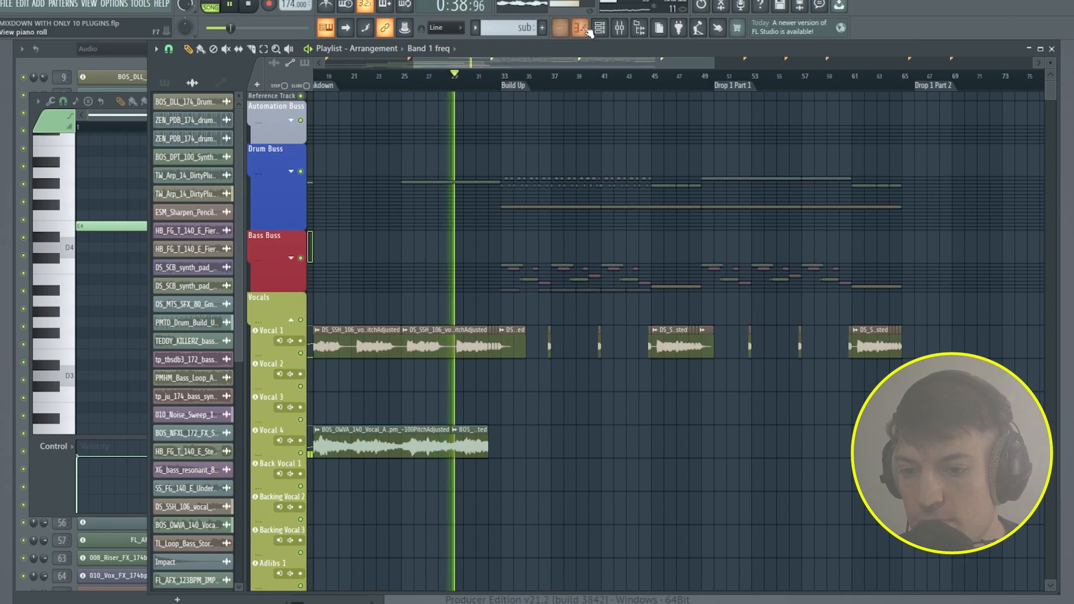
scroll(448, 85, "up", 3)
scroll(419, 282, "down", 8)
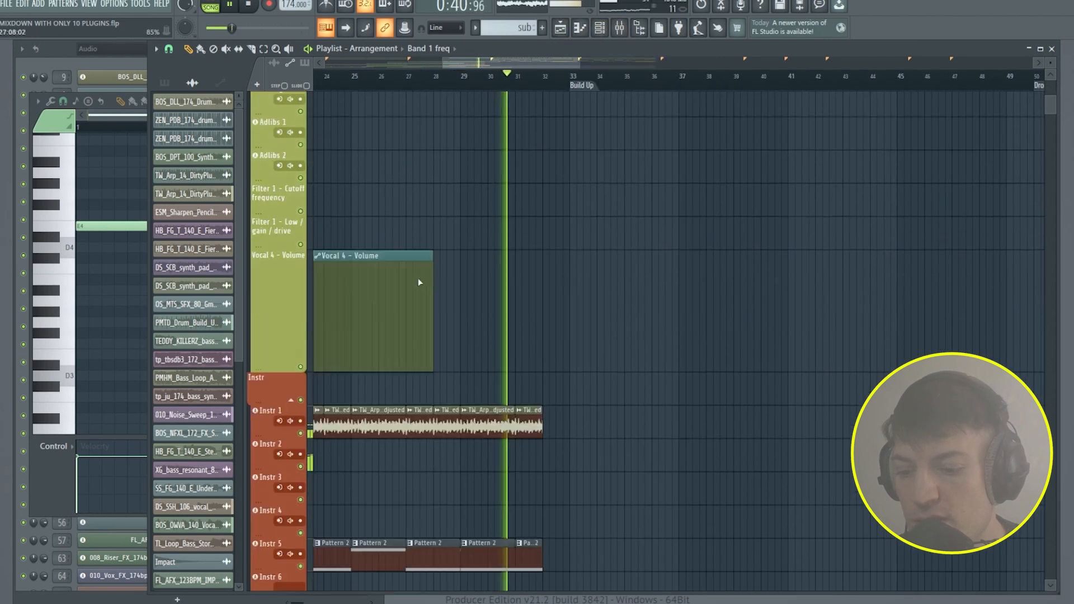
- Select bars 25 to 33 as the loop range, solo Instr 5 and play it
key("space")
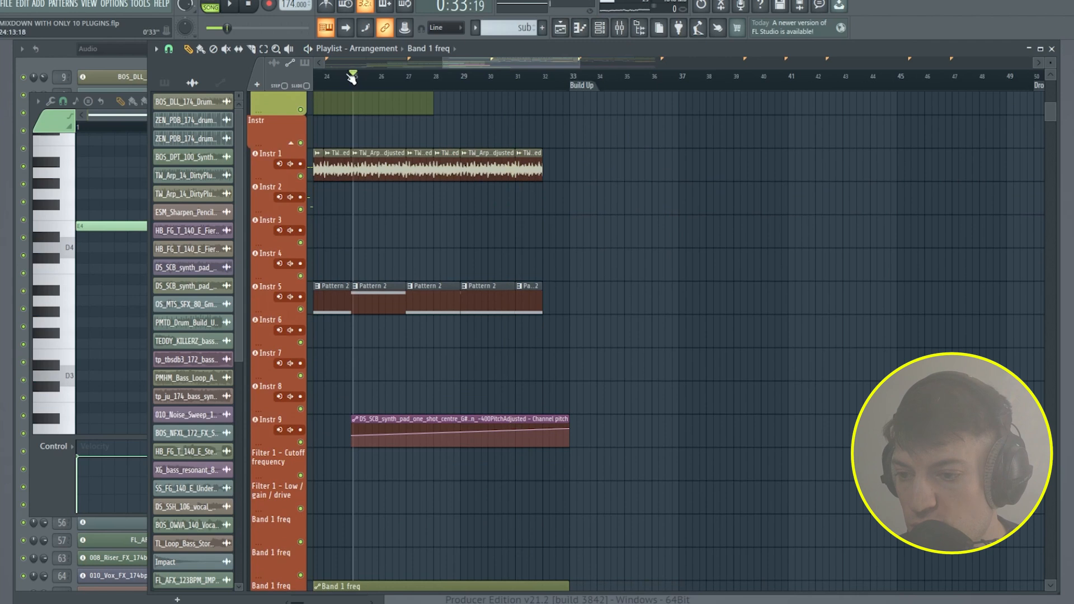
left_click(169, 49)
left_click(183, 231)
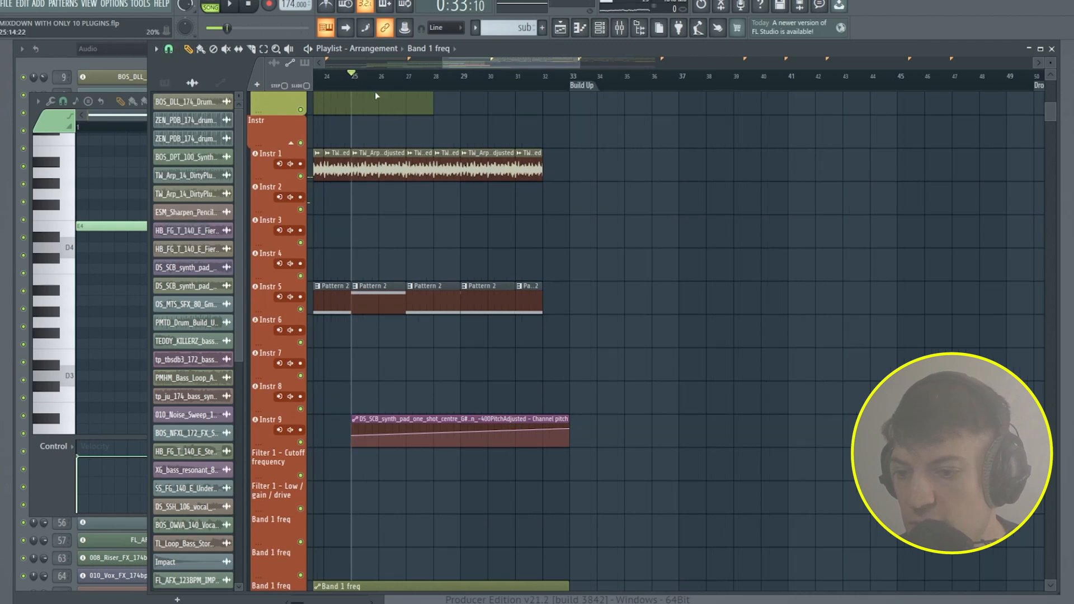
left_click_drag(354, 86, 597, 85)
right_click(300, 310)
key("space")
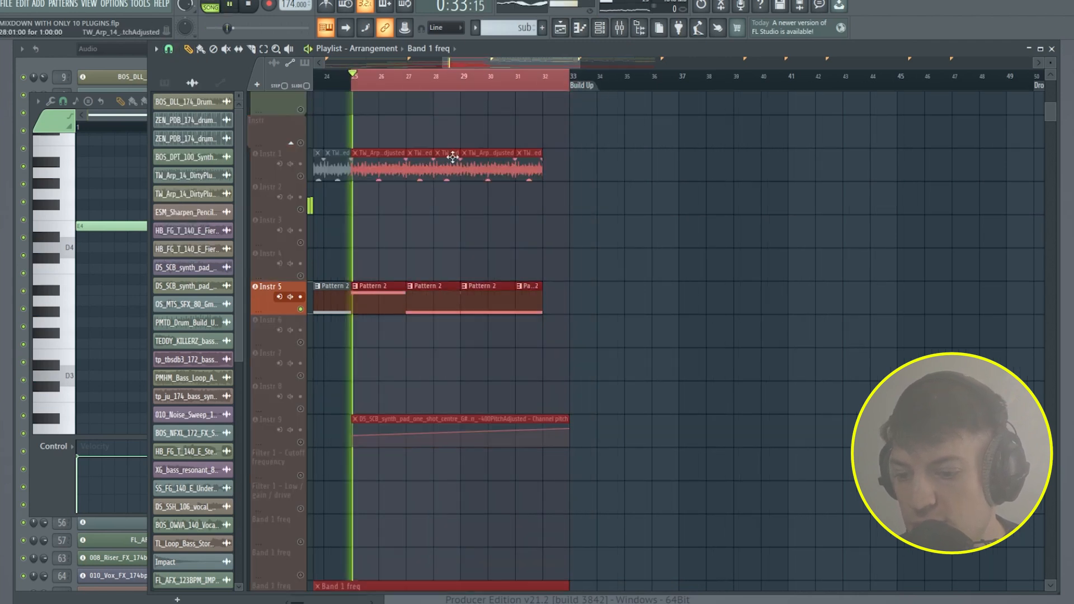
- Add a Fruity parametric EQ 2 to slot 4 of the Instr 2 mixer channel
left_click(619, 28)
left_click(394, 204)
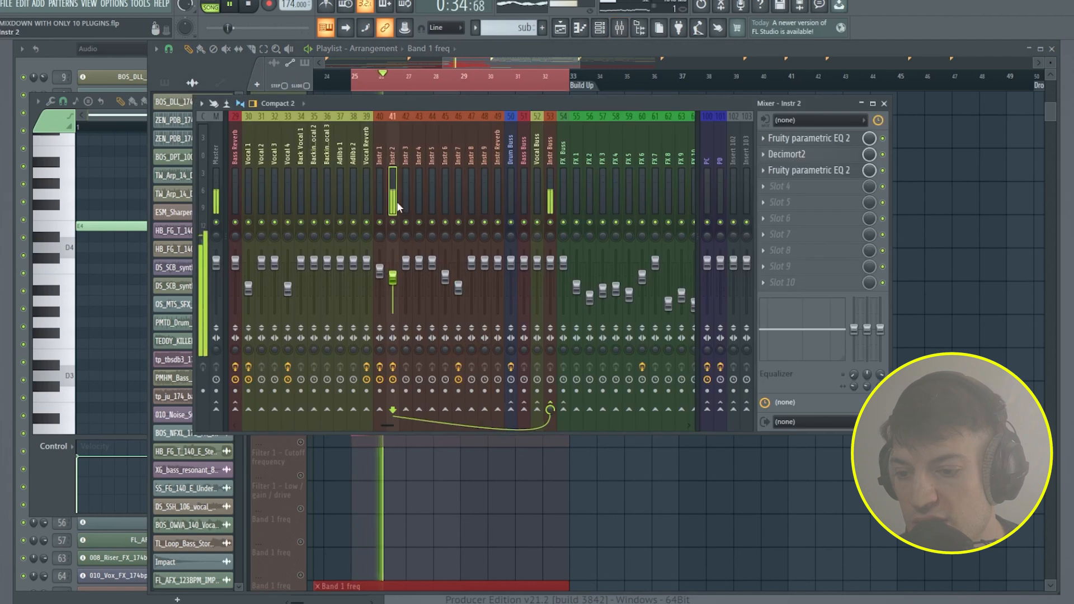
left_click(798, 190)
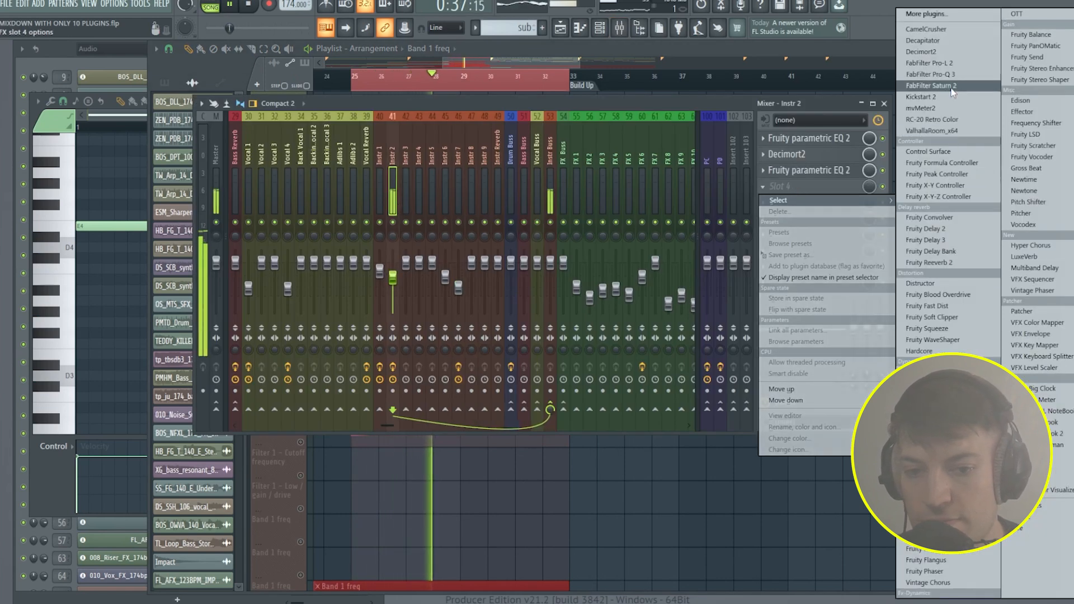
left_click(933, 517)
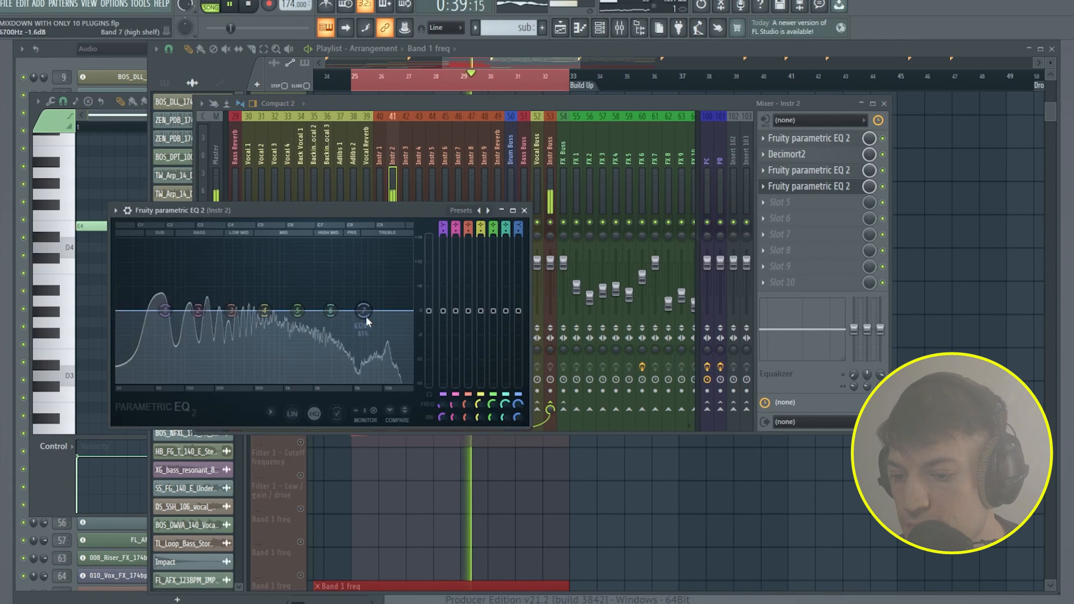
- Make Band 1 of the new EQ a high-pass filter, change its order and lower its frequency to the minimum
left_click(162, 314)
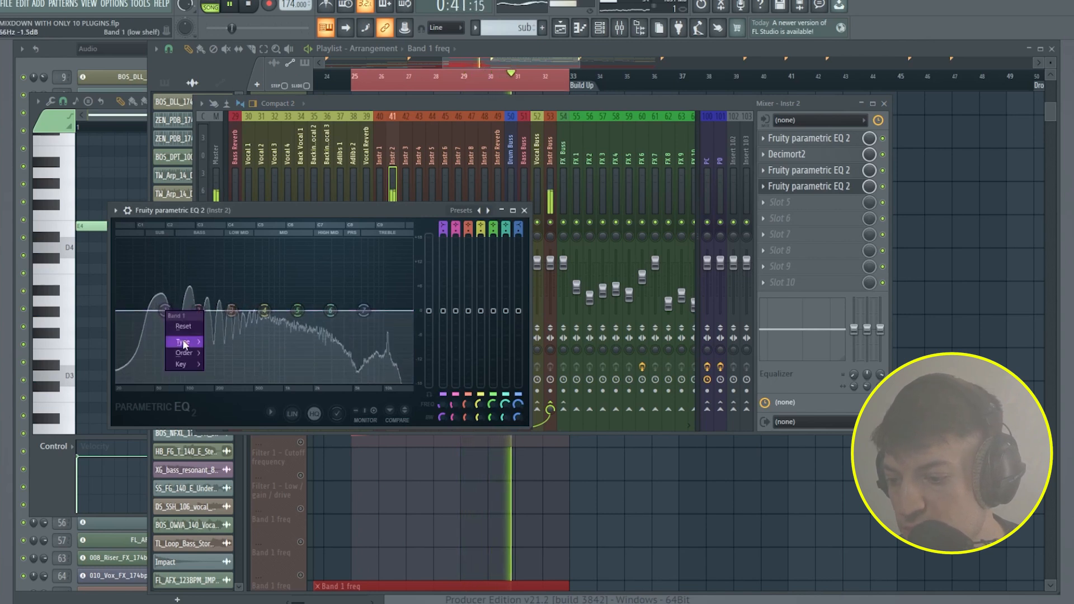
mouse_move(183, 340)
left_click(236, 380)
right_click(165, 312)
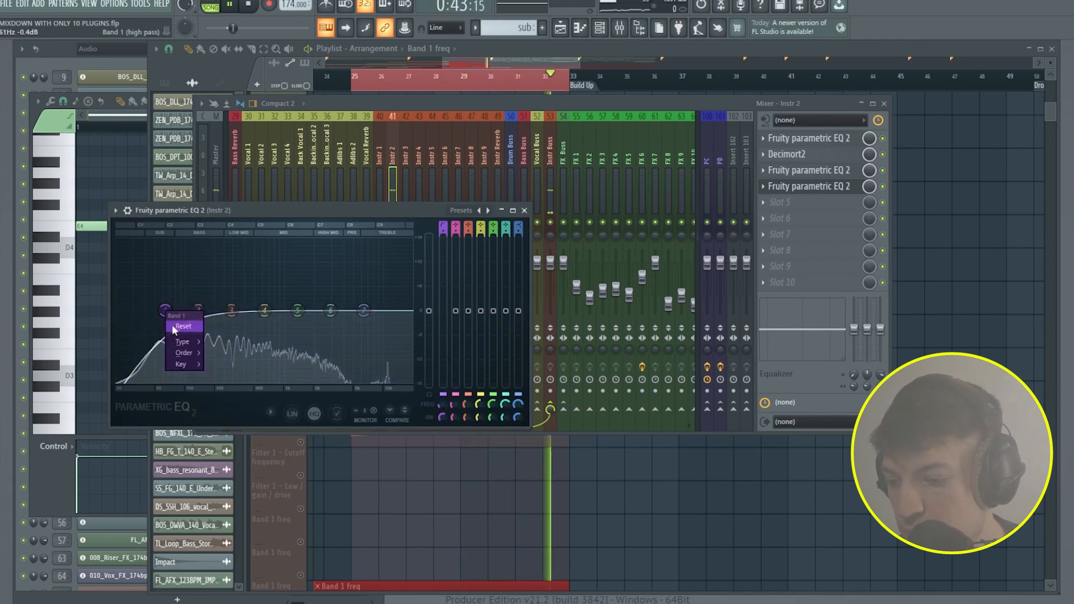
left_click(222, 356)
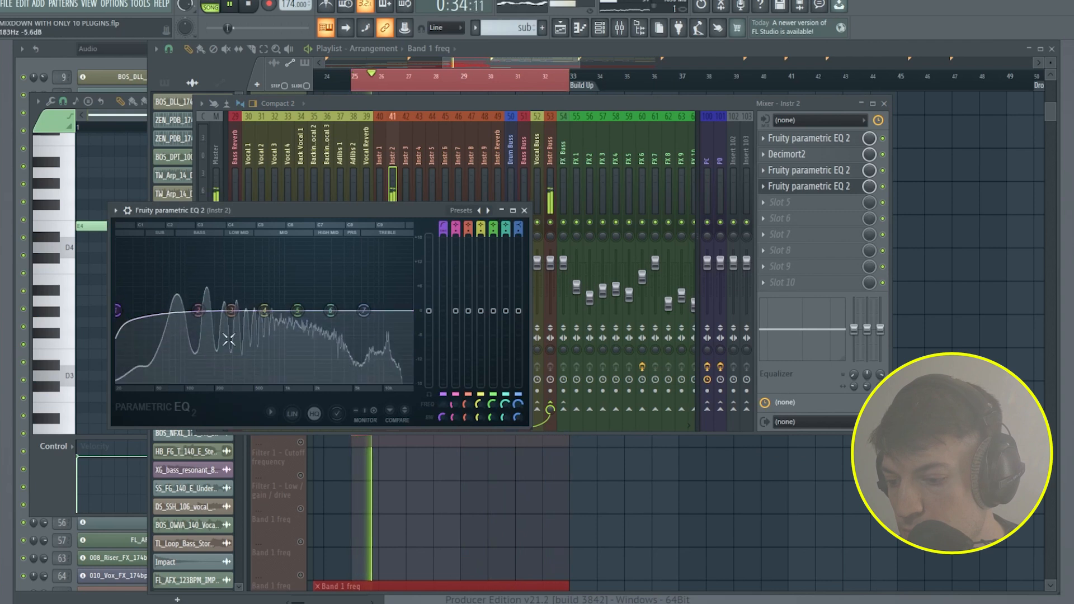
left_click_drag(443, 404, 443, 396)
- Create an automation clip for the Band 1 frequency over bars 25 to 33 and shape it as a gradually steepening rise
right_click(443, 415)
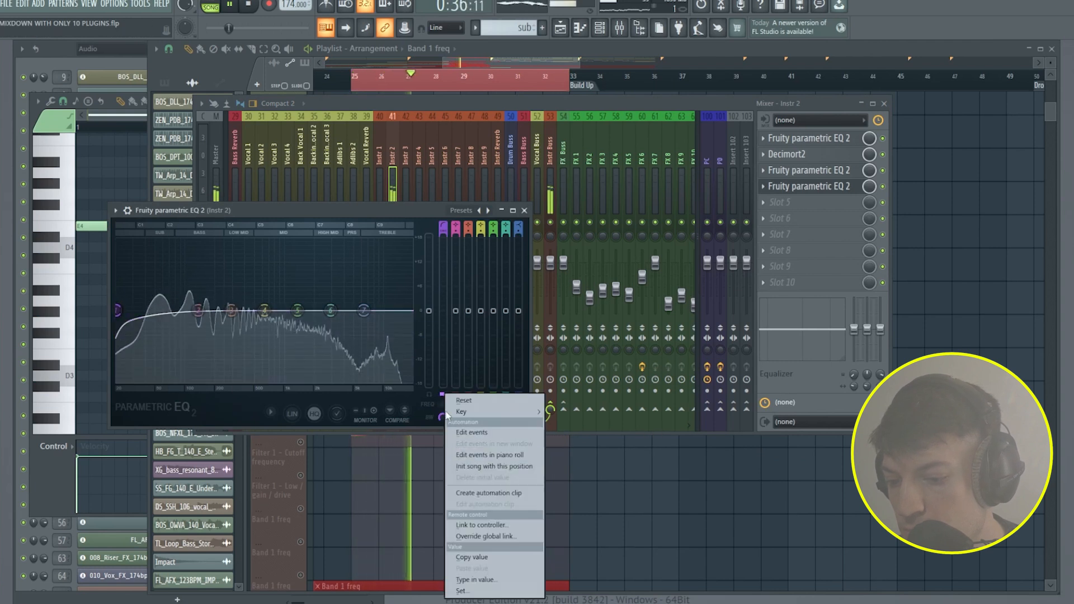
left_click(488, 493)
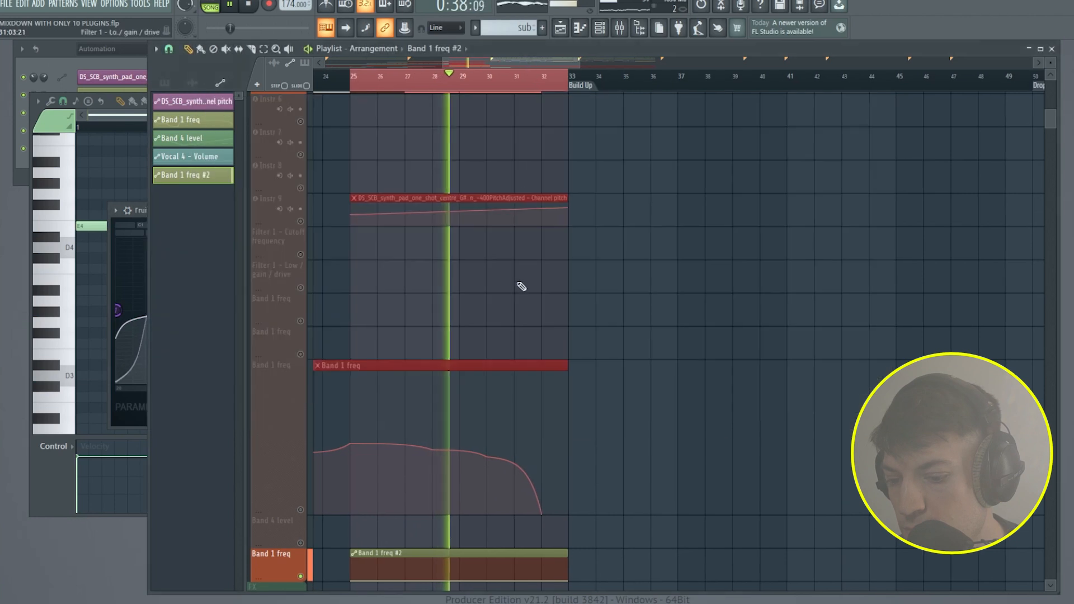
left_click_drag(567, 381, 574, 354)
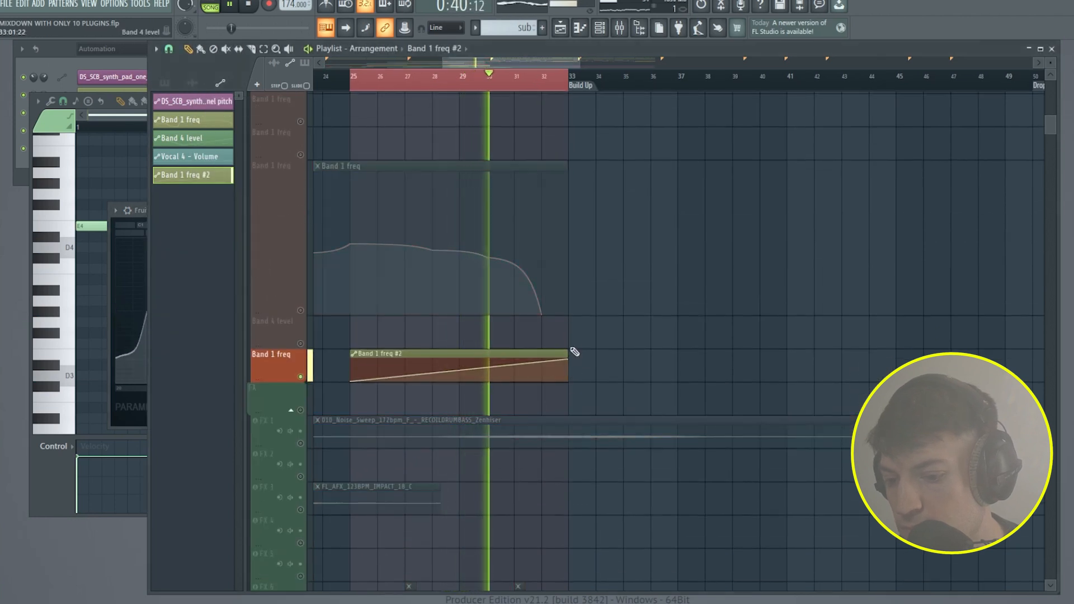
left_click_drag(459, 370, 459, 379)
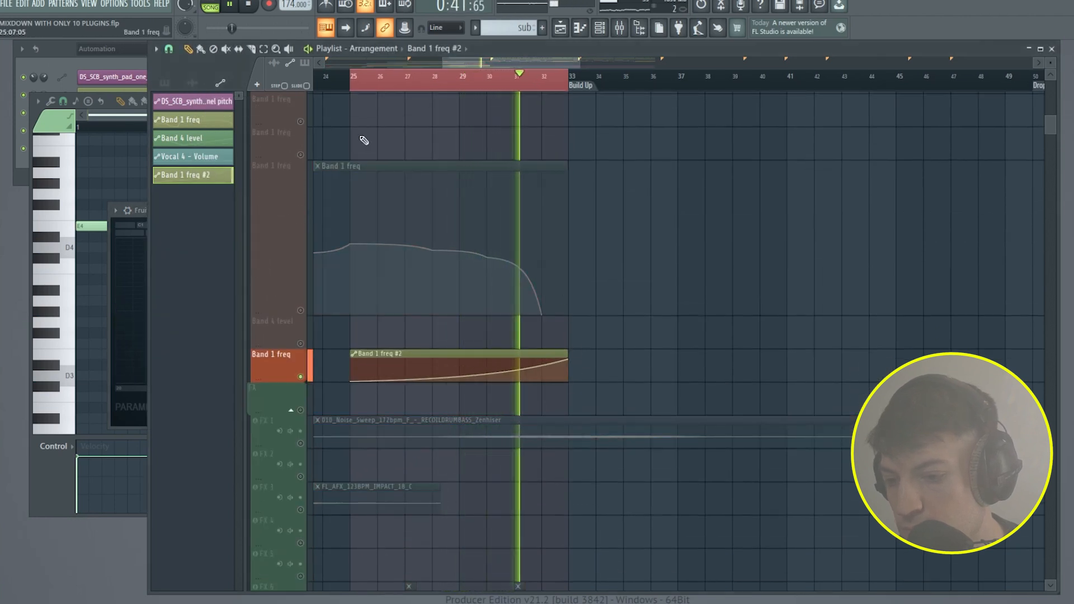
- Clear the time selection, restore all soloed-out tracks and audition the filter rise in the full mix from bar 25
left_click(363, 87)
right_click(442, 85)
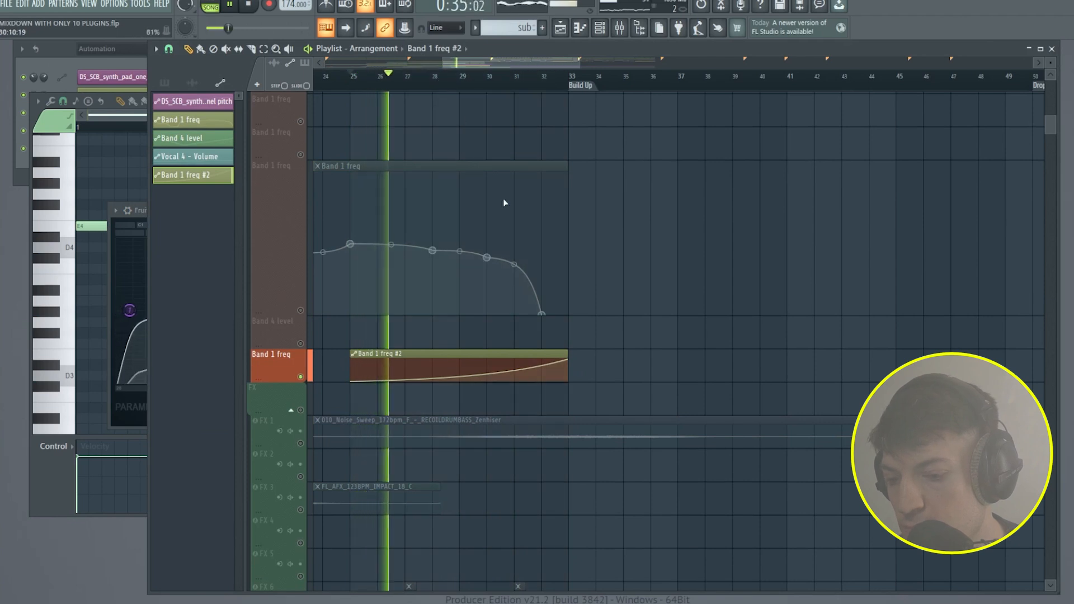
left_click(301, 378, "ctrl")
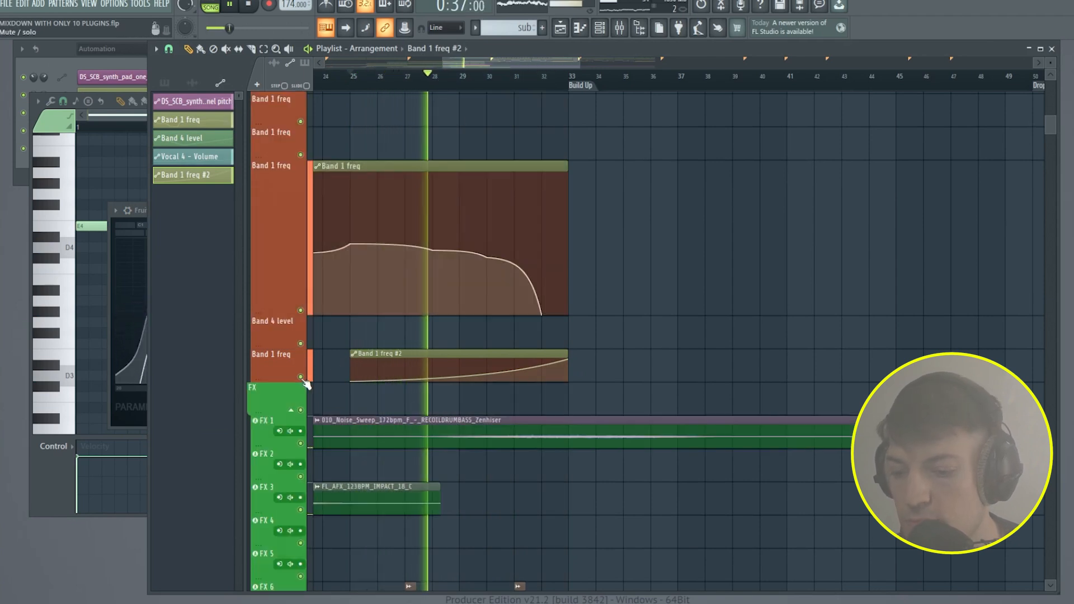
left_click(302, 378, "ctrl")
left_click(302, 378, "ctrl")
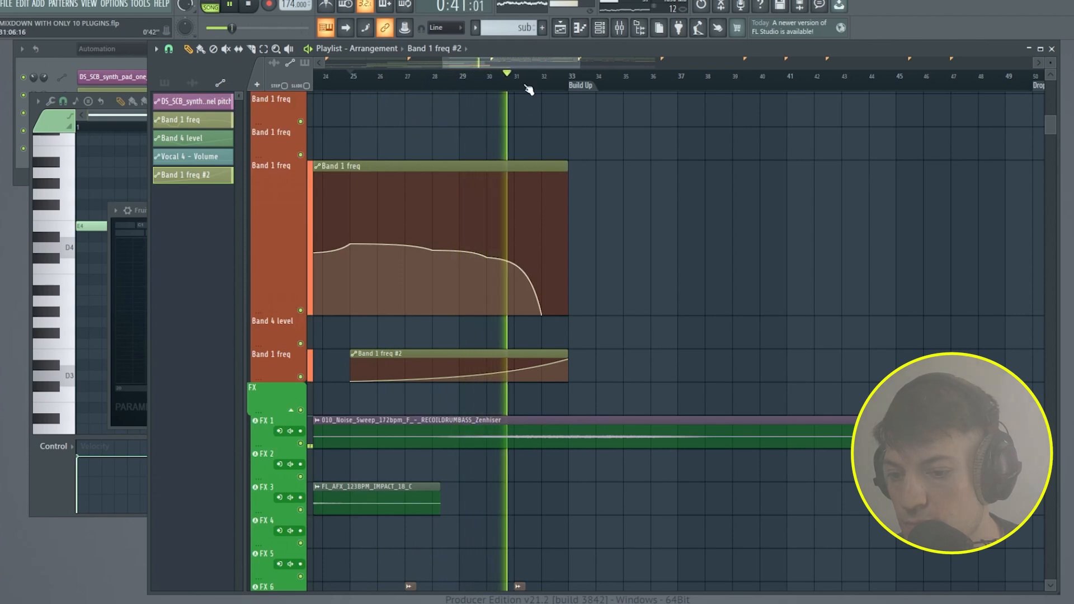
key("space")
- Select bars 25 to 33 of the arrangement as the time range over the instrument tracks
scroll(525, 87, "up", 5, "ctrl")
scroll(478, 168, "up", 5)
scroll(479, 101, "down", 5, "ctrl")
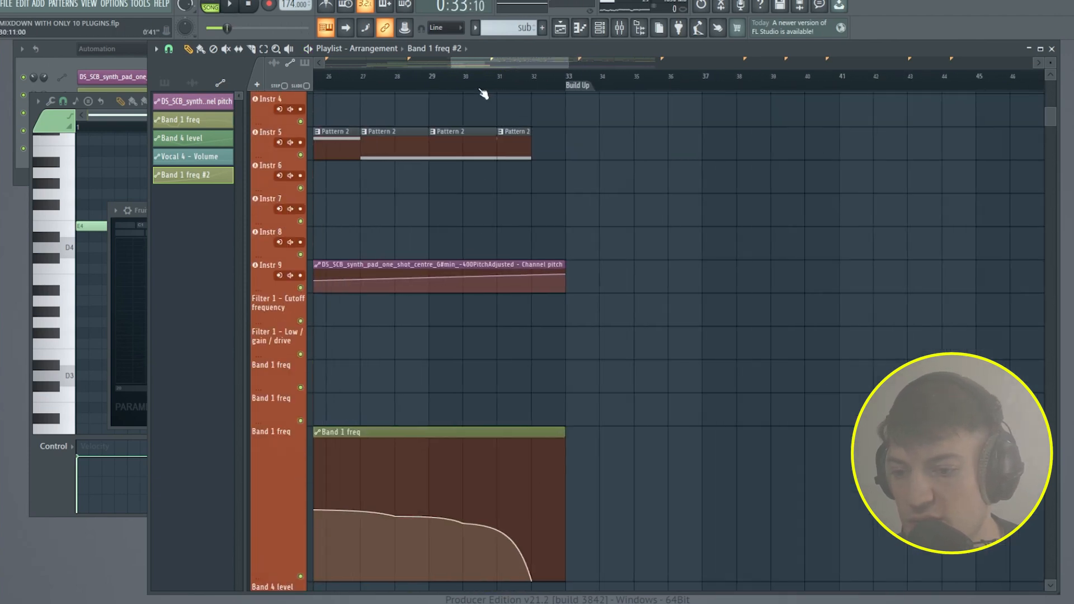
scroll(385, 146, "up", 3)
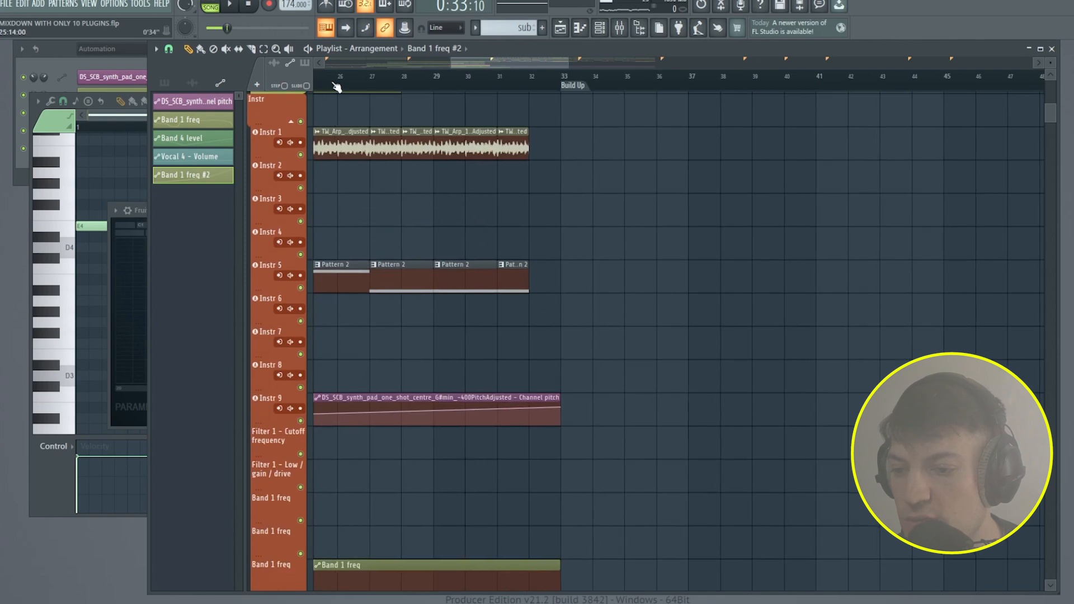
left_click_drag(527, 63, 514, 64)
left_click_drag(395, 80, 615, 82, "ctrl")
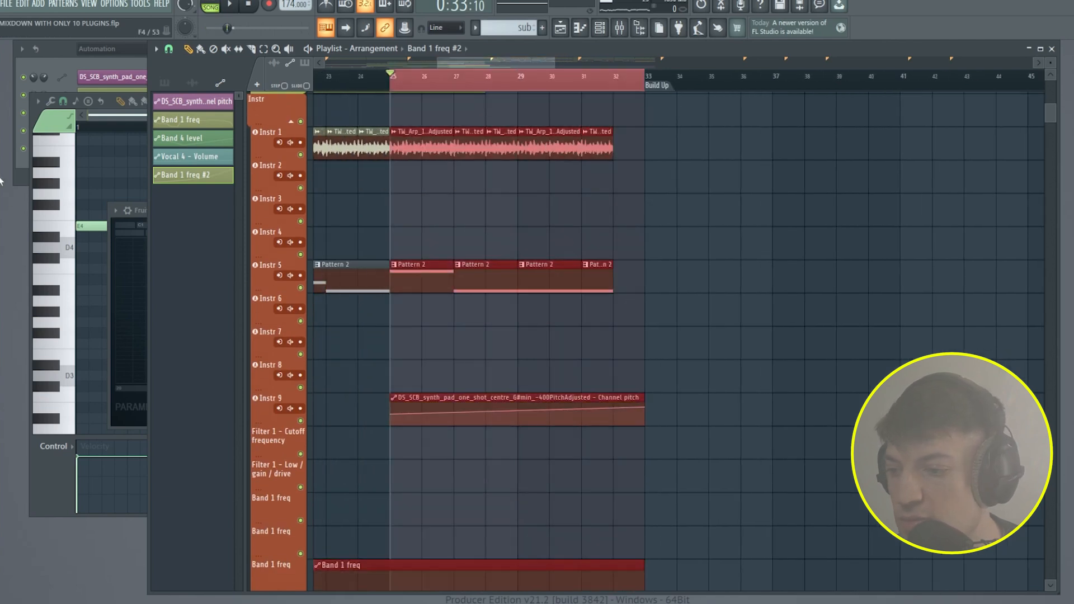
- Show all channels in the channel rack and open the Serum instrument used by the Pattern 2 clips on Instr 5
left_click(22, 163)
key("space")
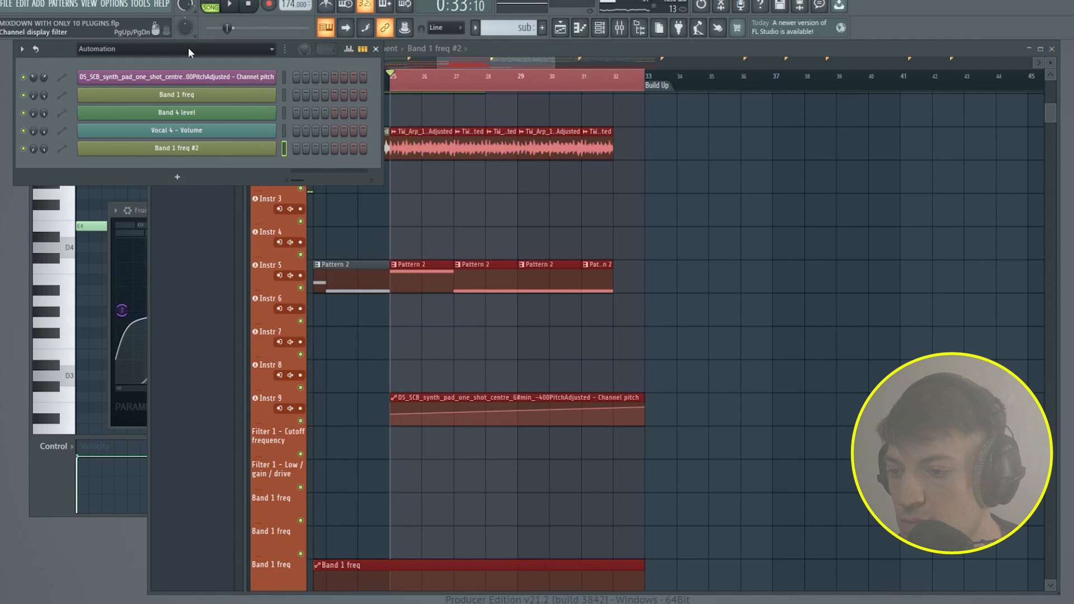
left_click(189, 49)
left_click(190, 63)
scroll(338, 330, "down", 6)
left_click(504, 284)
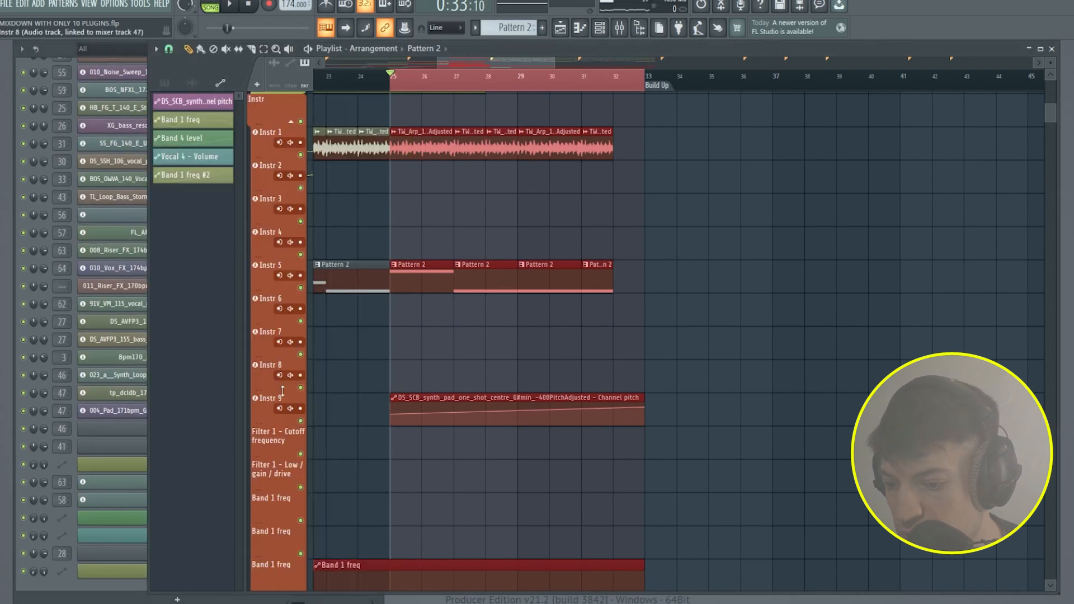
left_click(34, 581)
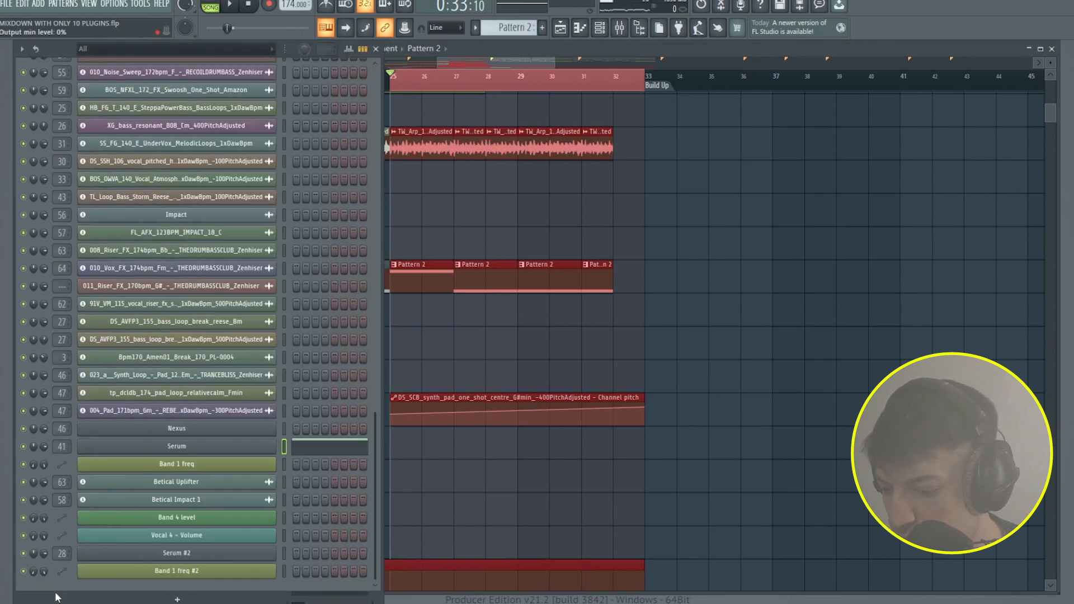
left_click(226, 450)
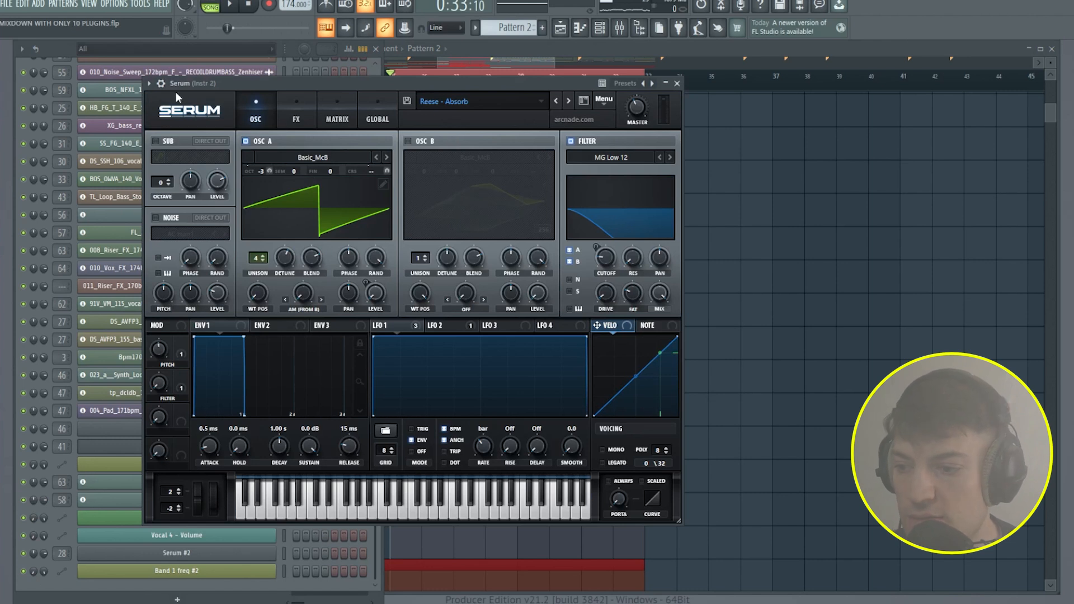
left_click(160, 83)
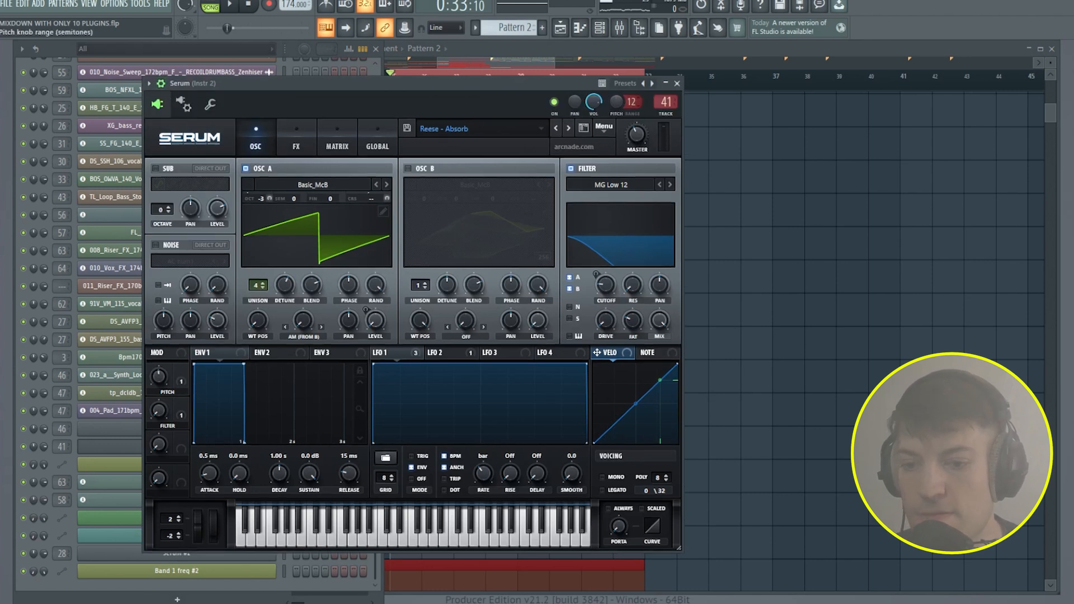
right_click(619, 103)
left_click(659, 194)
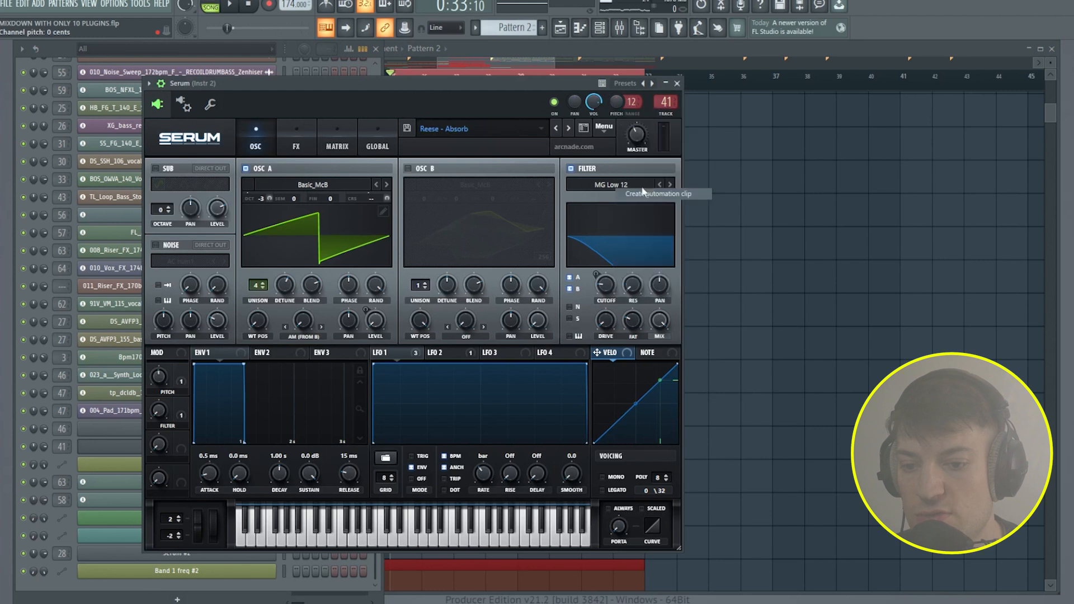
key("space")
scroll(511, 360, "down", 5)
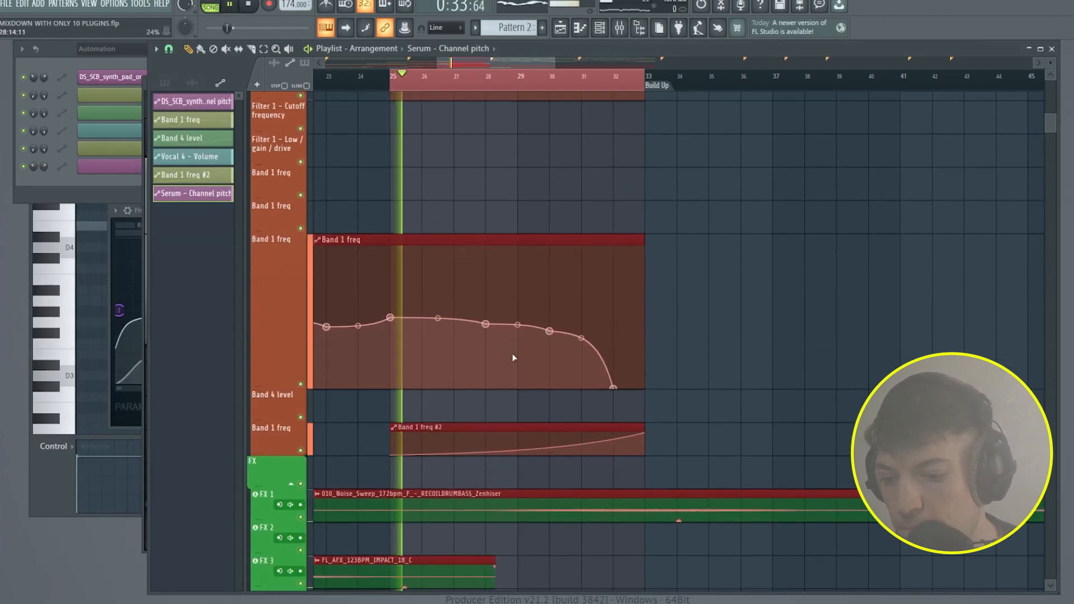
- Stop playback, add a control point at bar 29 of the Serum channel pitch clip and make the Instr track taller
scroll(506, 347, "up", 6)
scroll(498, 346, "down", 10)
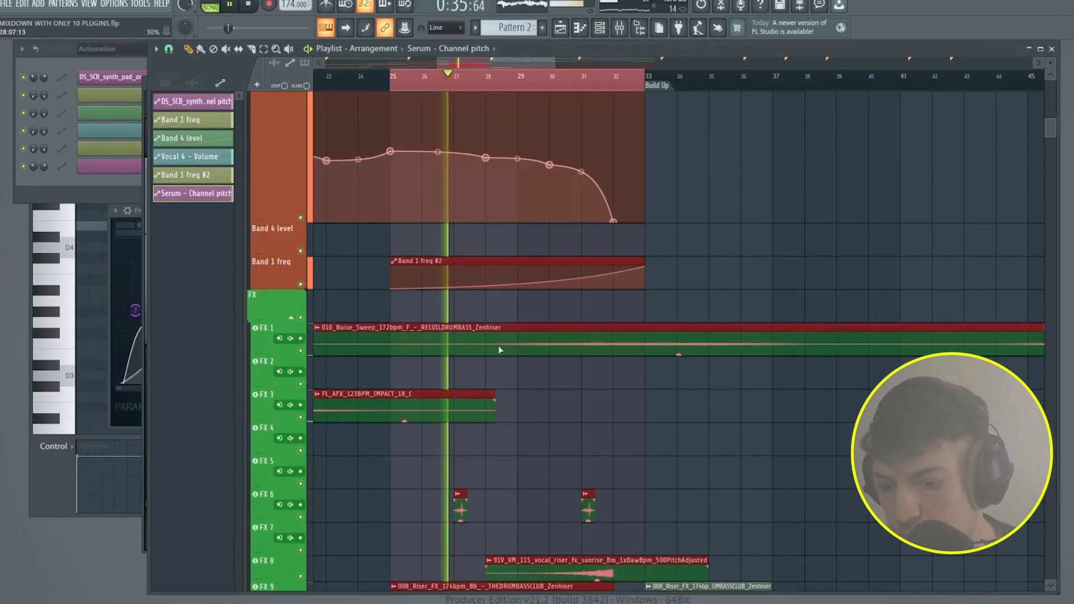
scroll(518, 361, "up", 13)
scroll(521, 373, "up", 7)
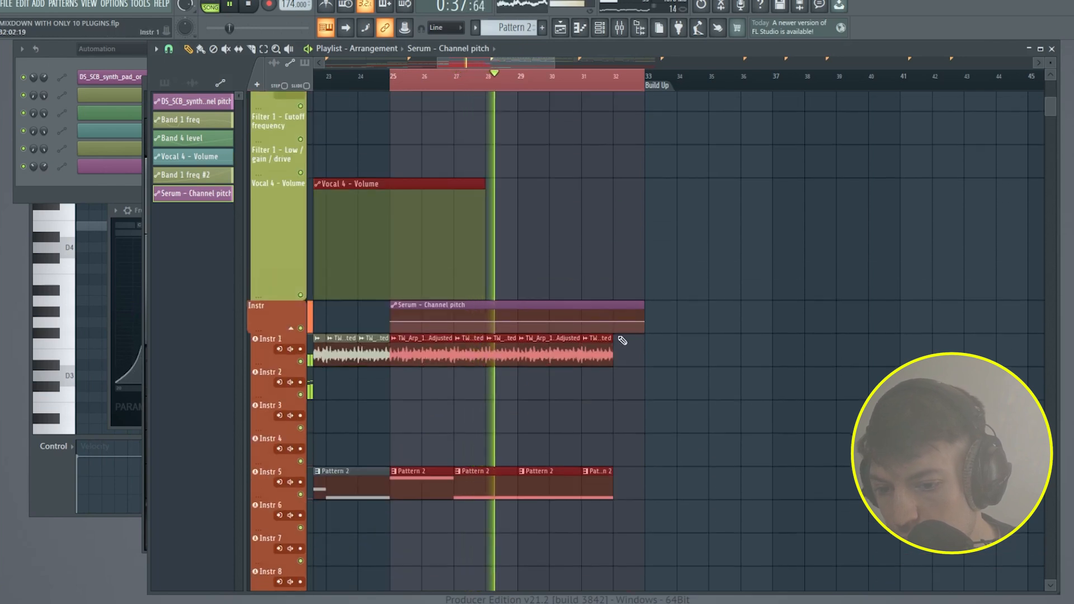
key("space")
right_click(526, 326)
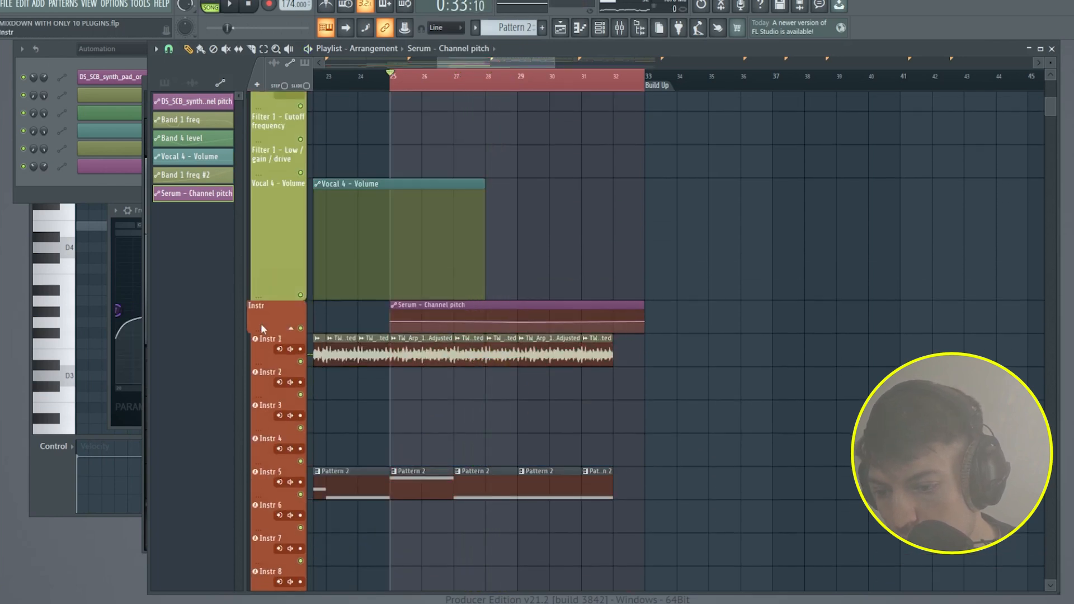
left_click_drag(273, 334, 278, 461)
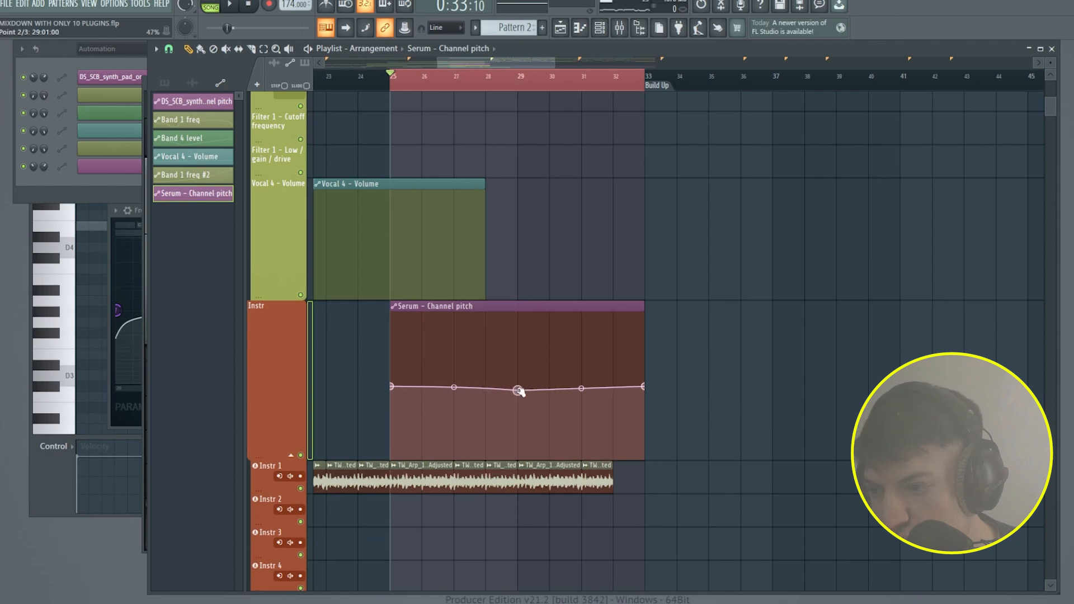
- Level the bar 29 pitch point with the clip's start, add a raised point at bar 32 and audition from bar 29
left_click_drag(519, 391, 522, 389)
key("space")
right_click(567, 367)
scroll(514, 96, "up", 1)
left_click(539, 103, "ctrl")
key("Delete")
left_click(522, 84)
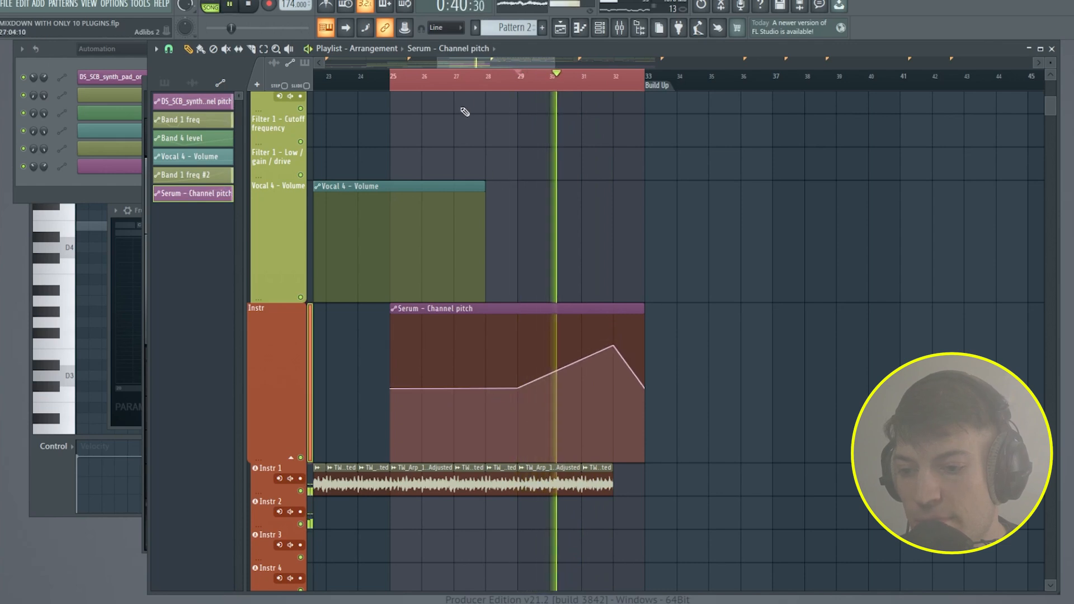
- Clear the time selection and solo Instr 5 with the Instr automation track kept active, playing the pitch rise
left_click(477, 88, "ctrl")
scroll(365, 395, "down", 2)
scroll(364, 395, "down", 2)
key("space")
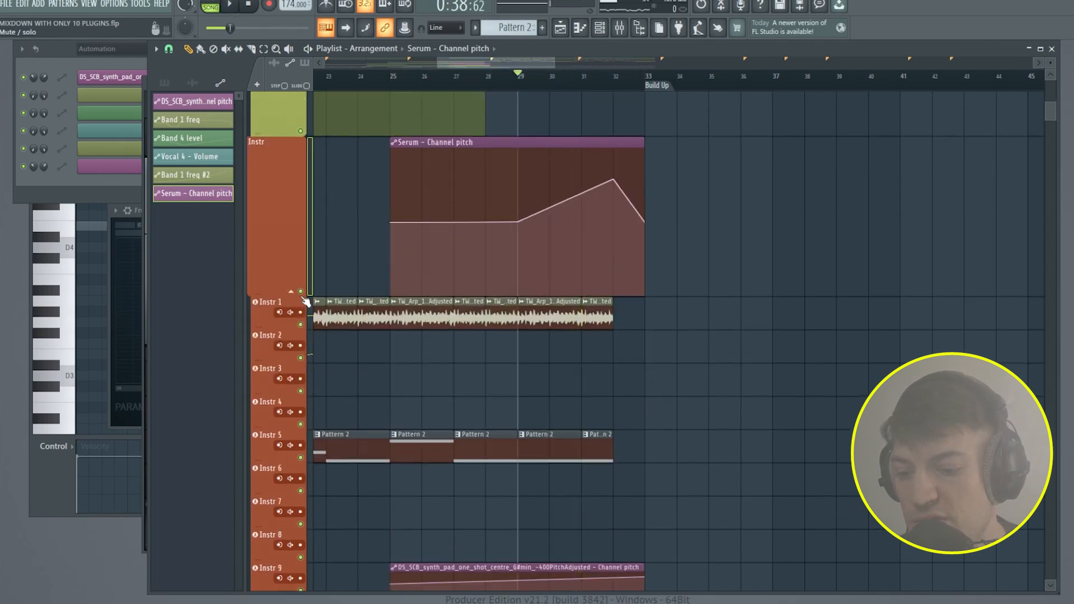
right_click(300, 457)
left_click(301, 291)
key("space")
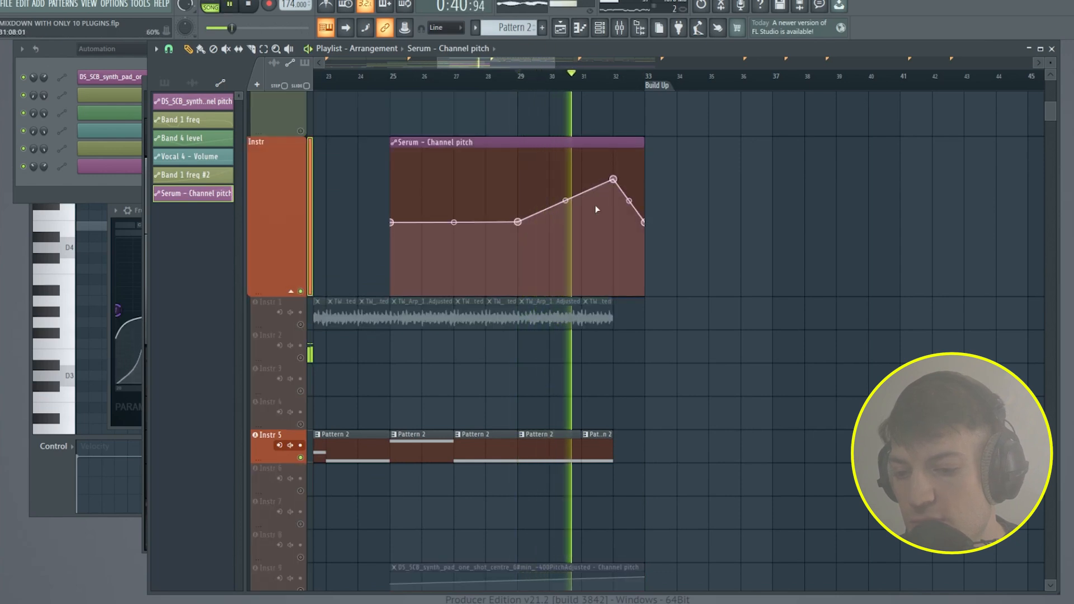
- Raise the Serum pitch point at bar 32 slightly, stop playback and restore all the soloed-out tracks
left_click_drag(613, 179, 613, 173)
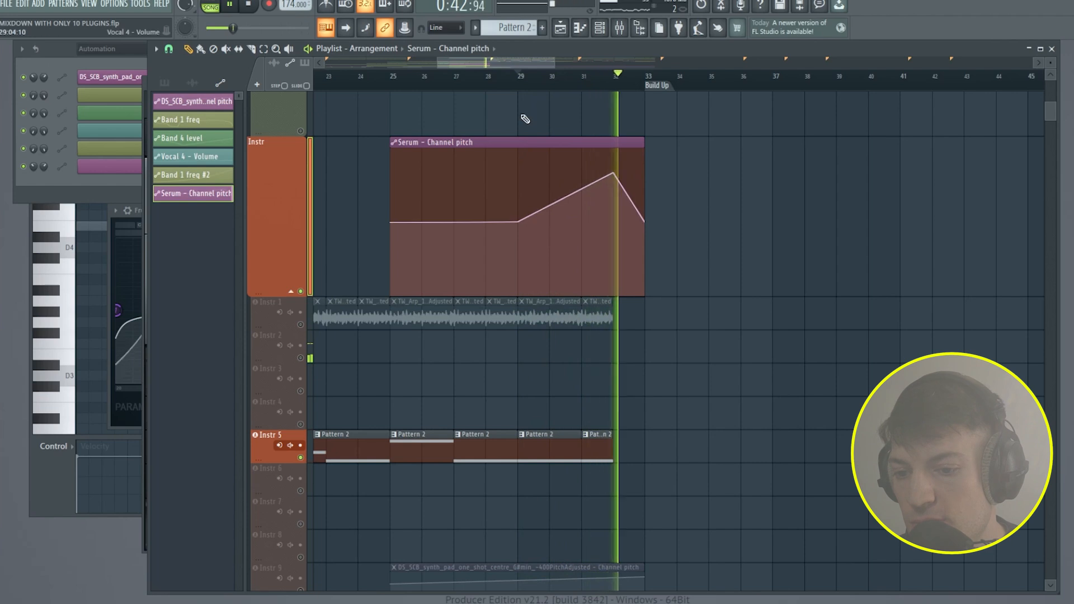
key("space")
right_click(300, 292)
right_click(300, 292)
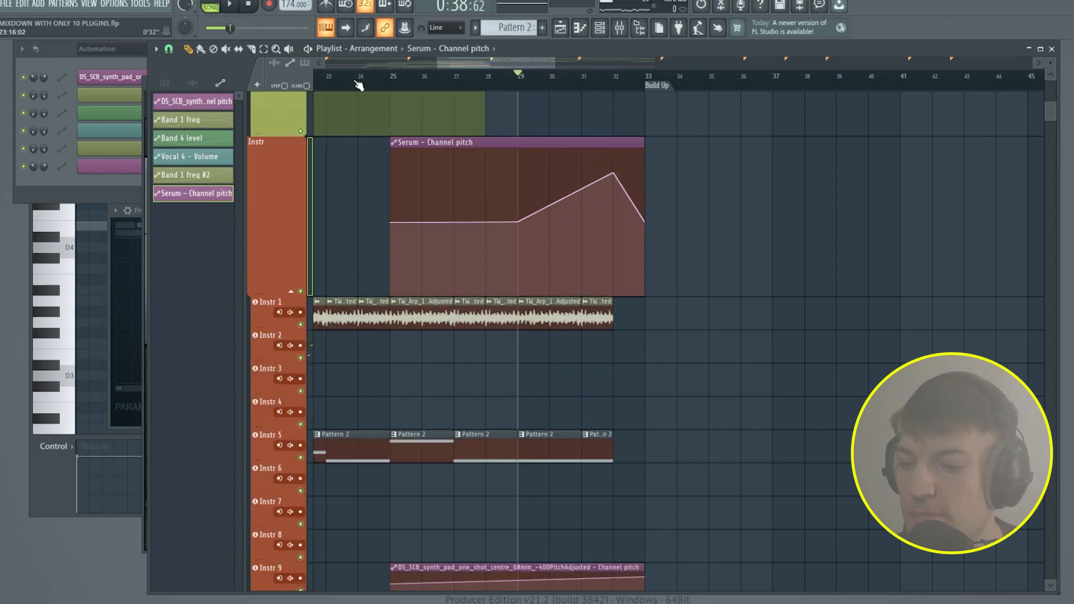
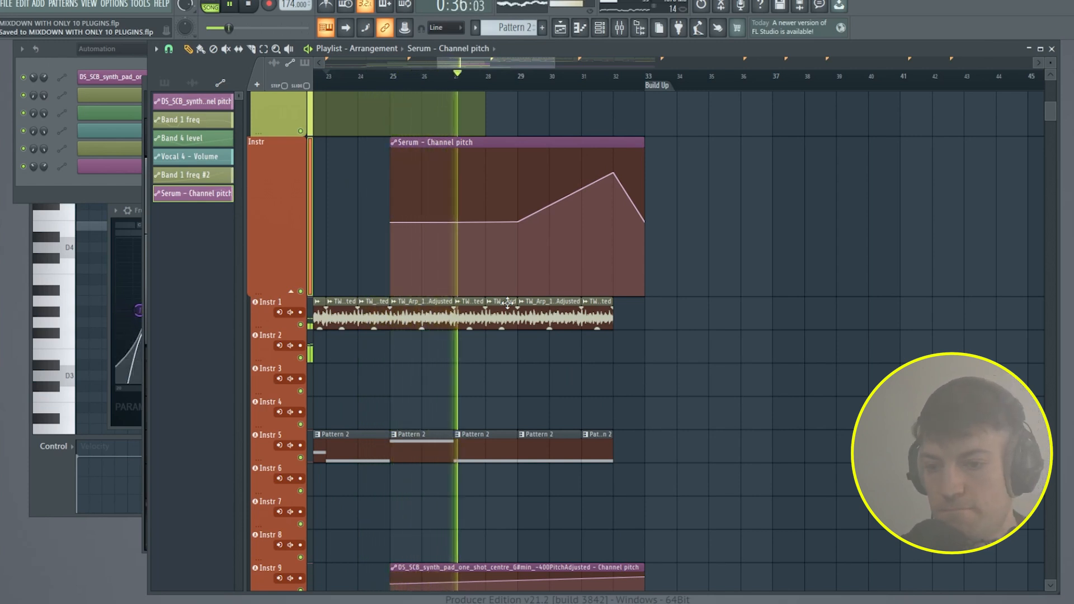
- Show the mixer and select the Drum Buss channel
left_click(619, 27)
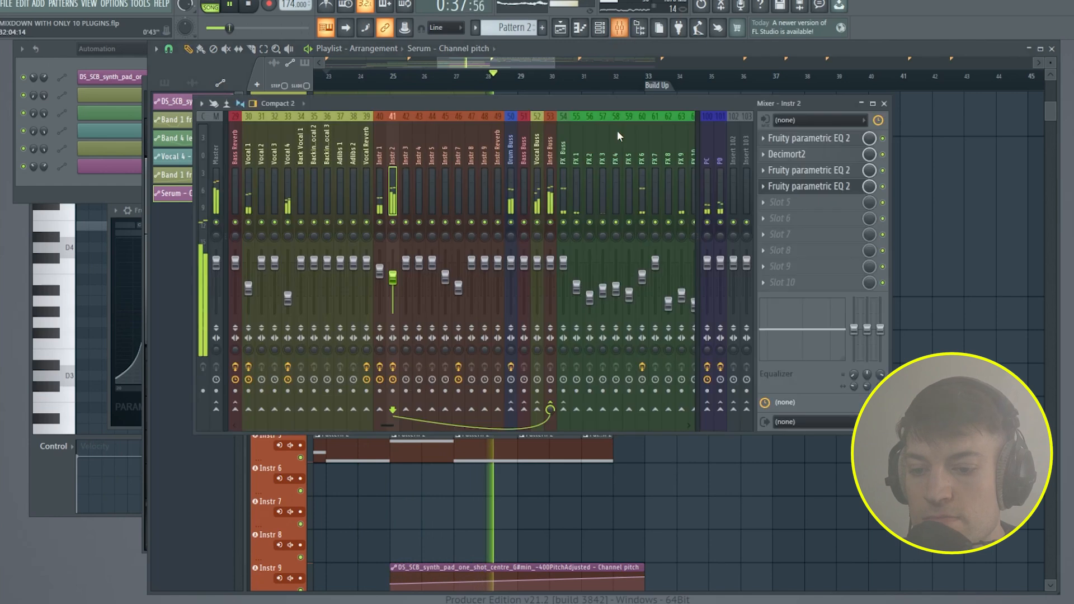
left_click(512, 179)
left_click(794, 154)
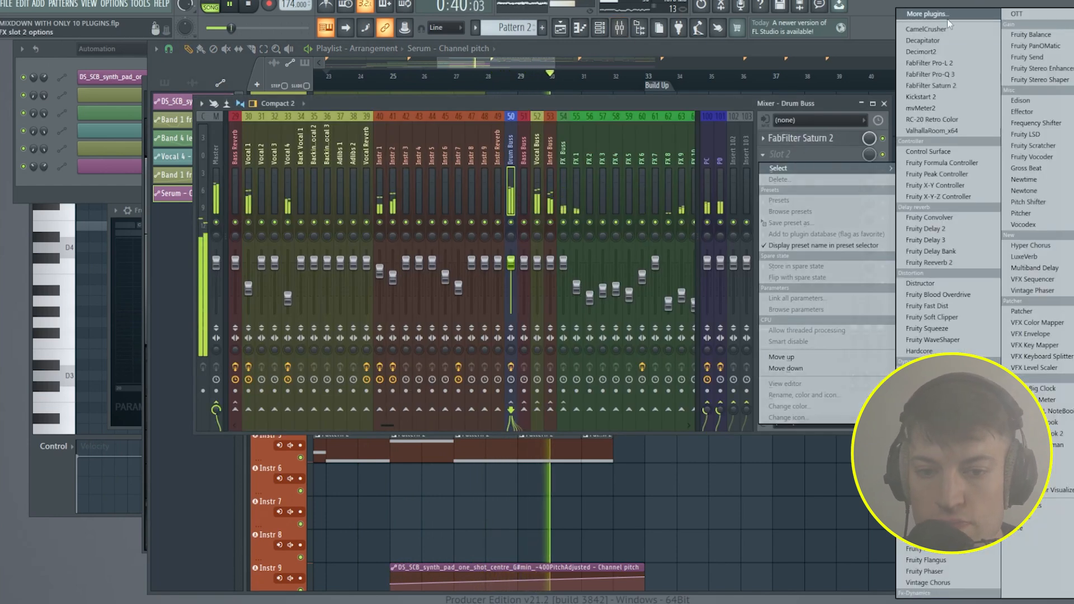
left_click(640, 96)
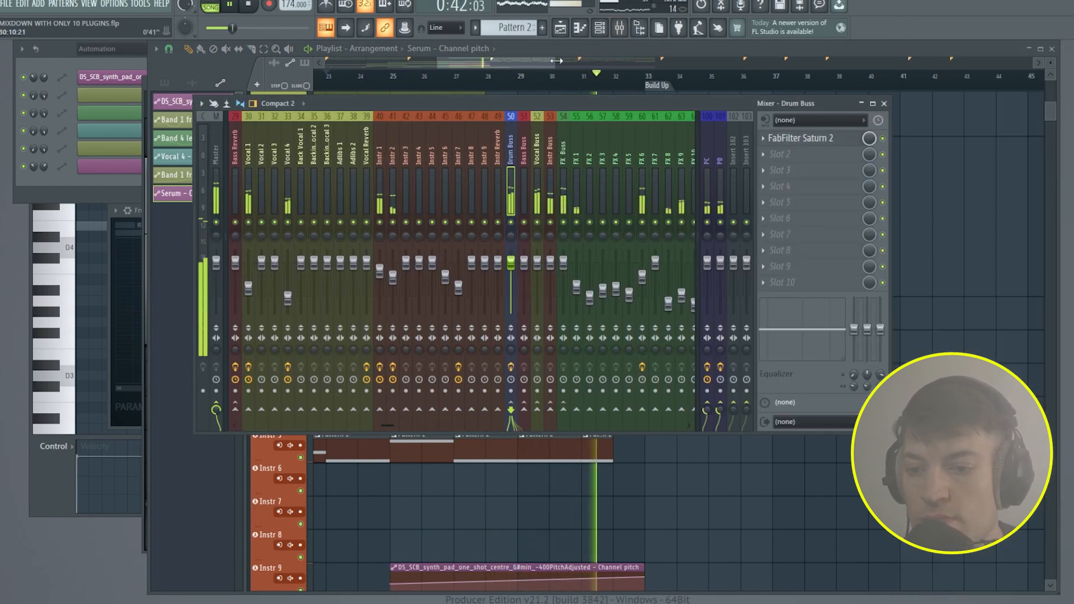
- Examine the arrangement's tracks from the breakdown through Drop 1 Part 2 and stop playback
left_click_drag(556, 61, 710, 61)
scroll(576, 335, "down", 15)
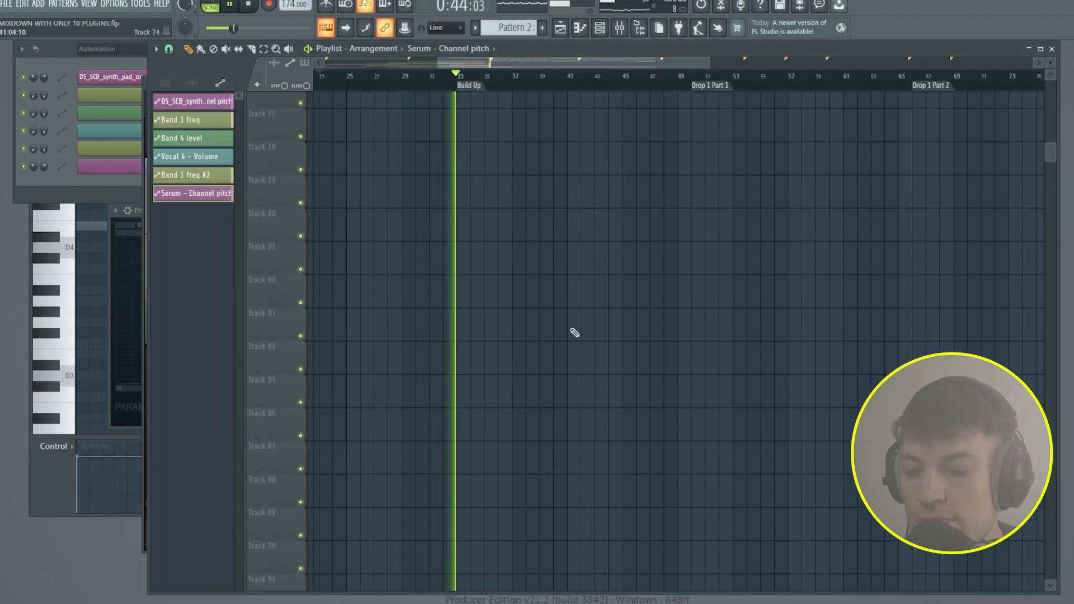
scroll(565, 330, "up", 15)
scroll(562, 292, "up", 3)
scroll(554, 282, "down", 2)
scroll(559, 285, "up", 2)
scroll(578, 278, "down", 6)
scroll(560, 288, "down", 6)
scroll(559, 285, "up", 12)
key("space")
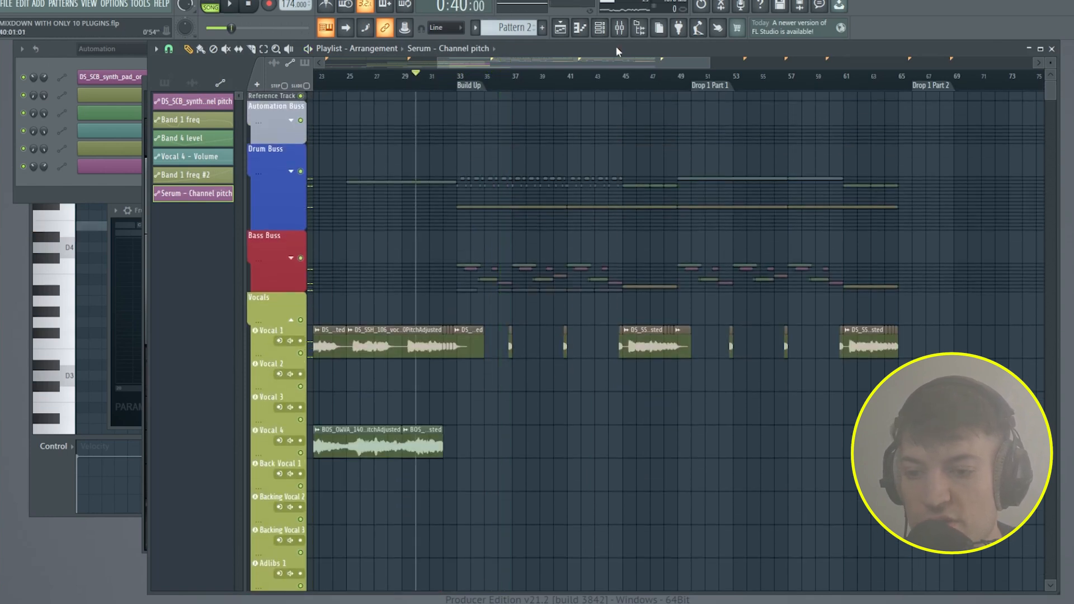
- Insert FabFilter Pro-L 2 in slot 2 of the Drum Buss, placing its window clear of the effects list
key("F9")
left_click(794, 156)
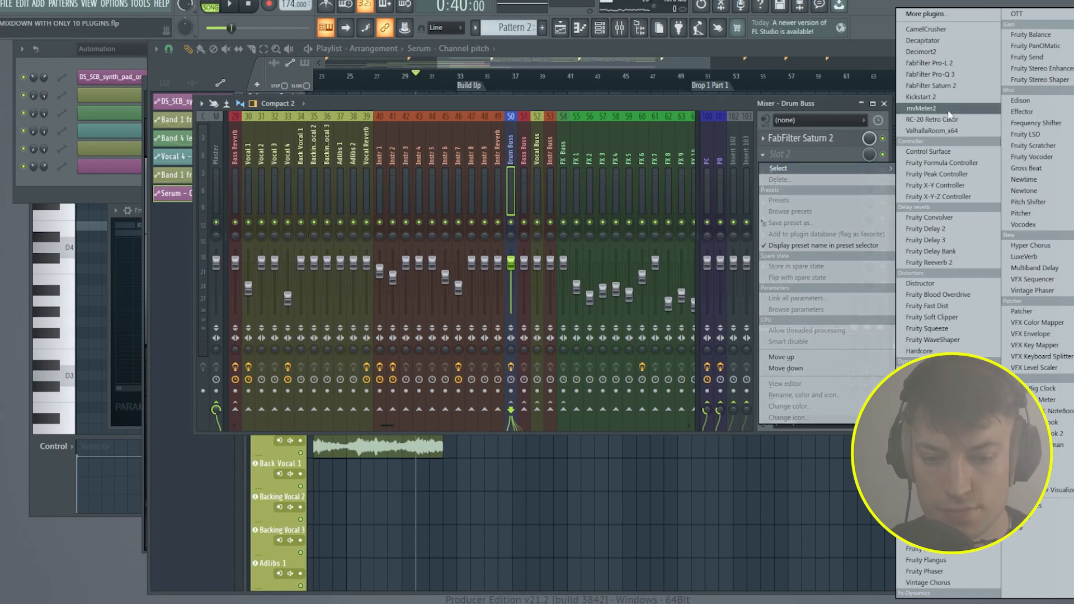
left_click(945, 62)
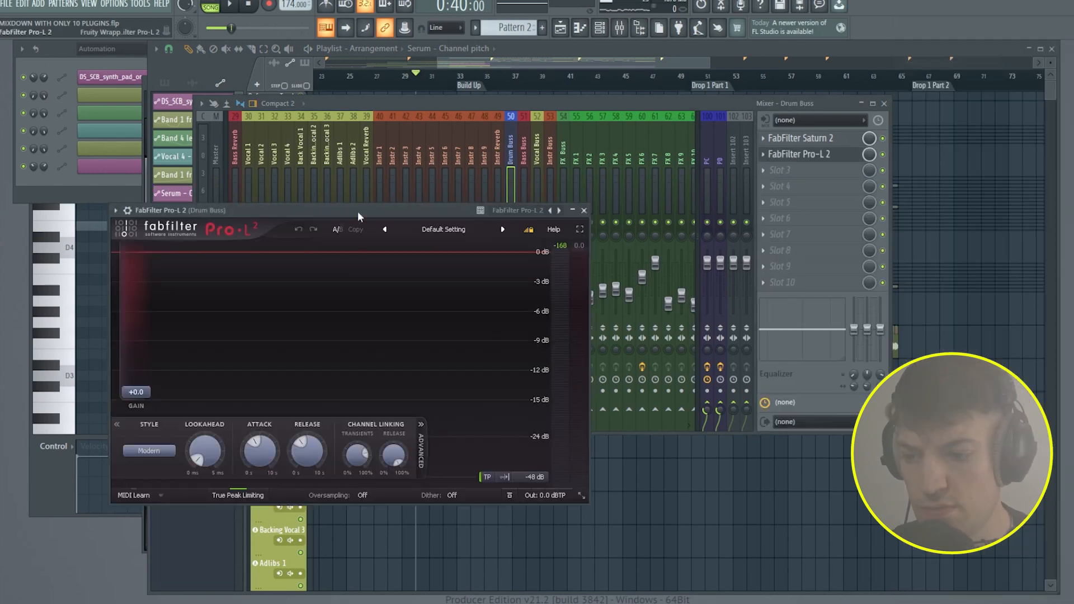
left_click_drag(357, 210, 418, 107)
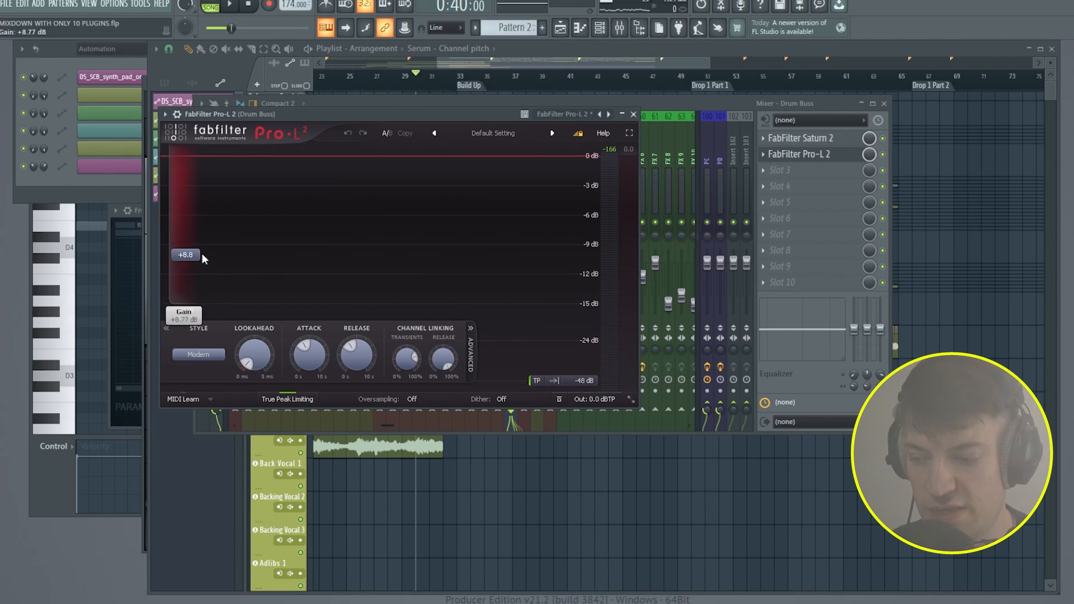
- Set the gain of Pro-L 2 on the Drum Buss to about +3.2 dB while checking the bus level during playback
left_click_drag(203, 258, 187, 227)
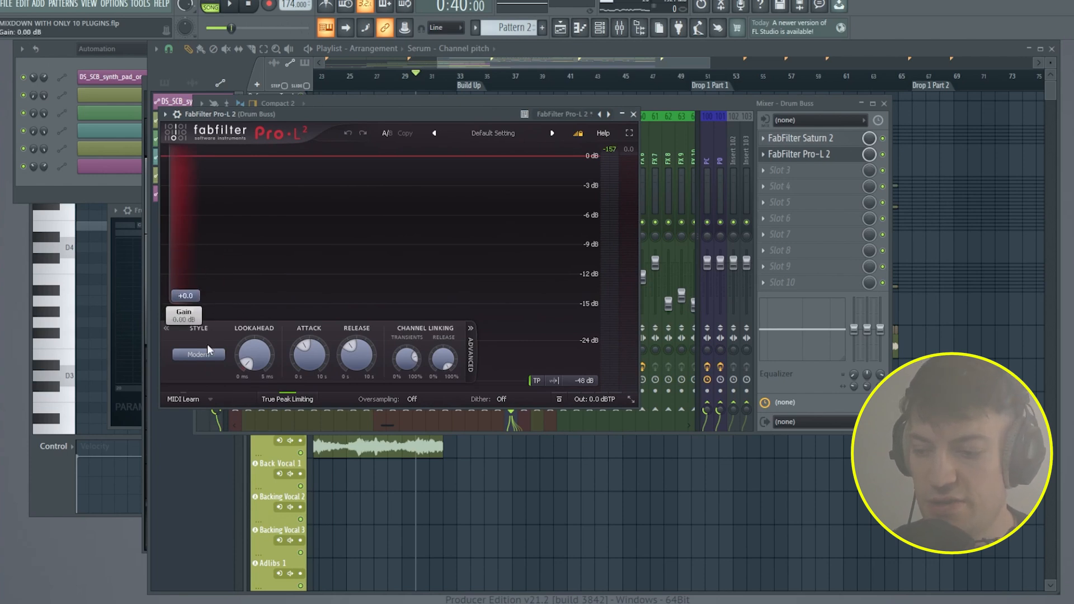
mouse_move(185, 295)
left_mouse_down()
mouse_move(221, 284)
mouse_move(225, 246)
mouse_move(195, 304)
mouse_move(193, 292)
mouse_move(176, 300)
left_mouse_up()
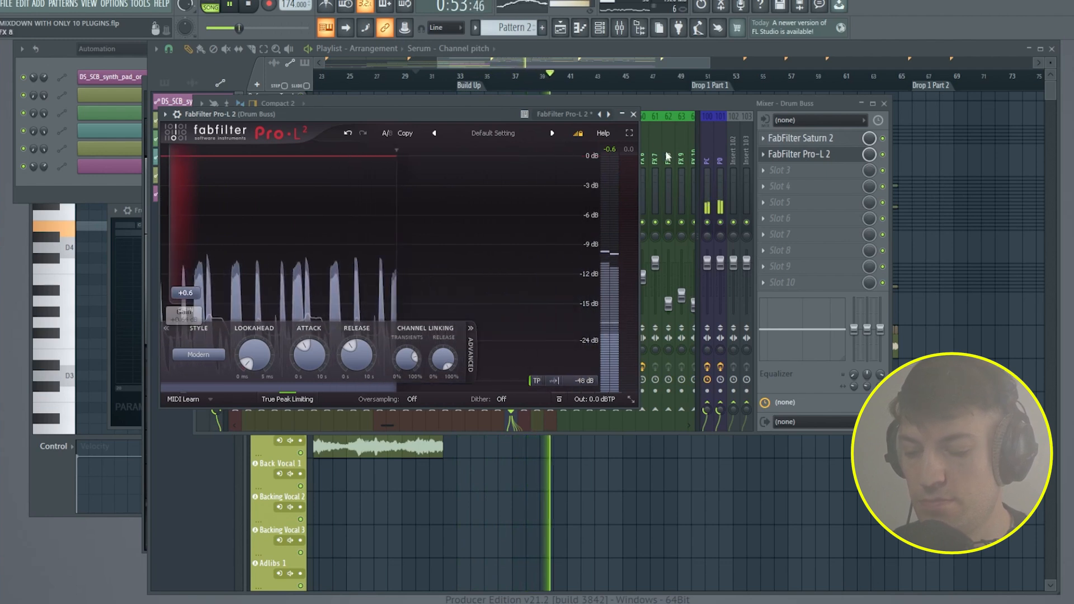
left_click(633, 114)
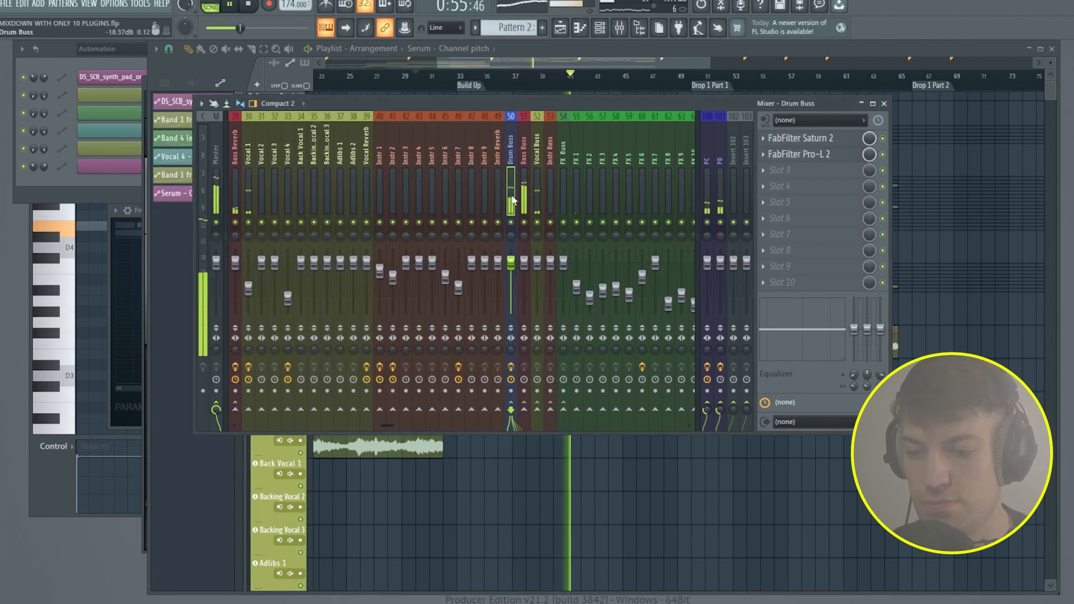
left_click(825, 154)
mouse_move(185, 300)
left_mouse_down()
mouse_move(204, 283)
mouse_move(188, 282)
left_mouse_up()
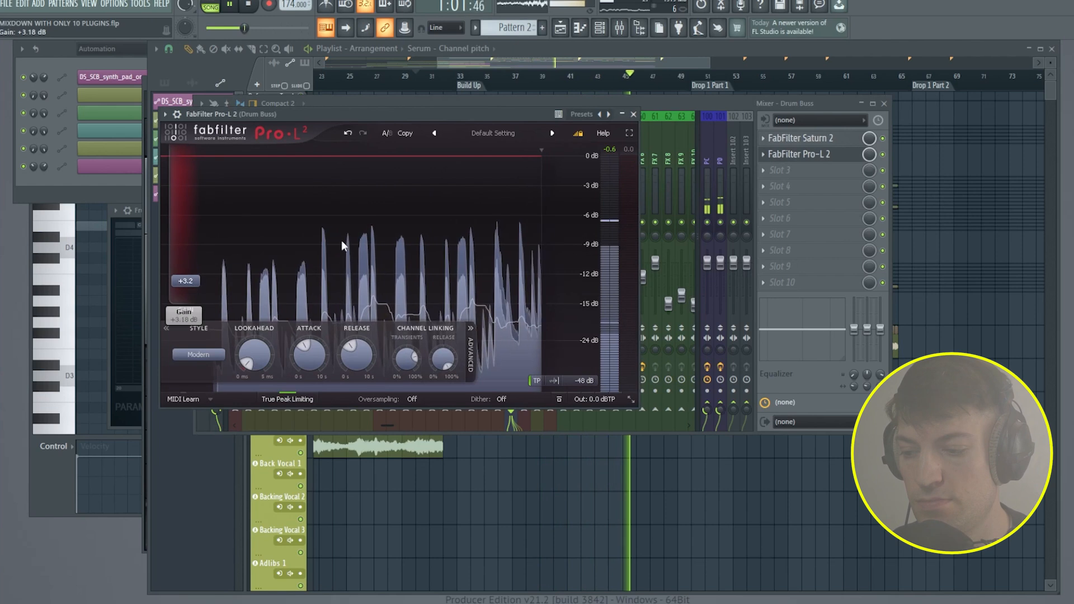
left_click(633, 114)
- Compare the Drum Buss and Bass Buss levels from bar 32 and set the Drum Buss Pro-L 2 gain to about +3.4 dB
left_click(217, 201)
left_click(524, 193)
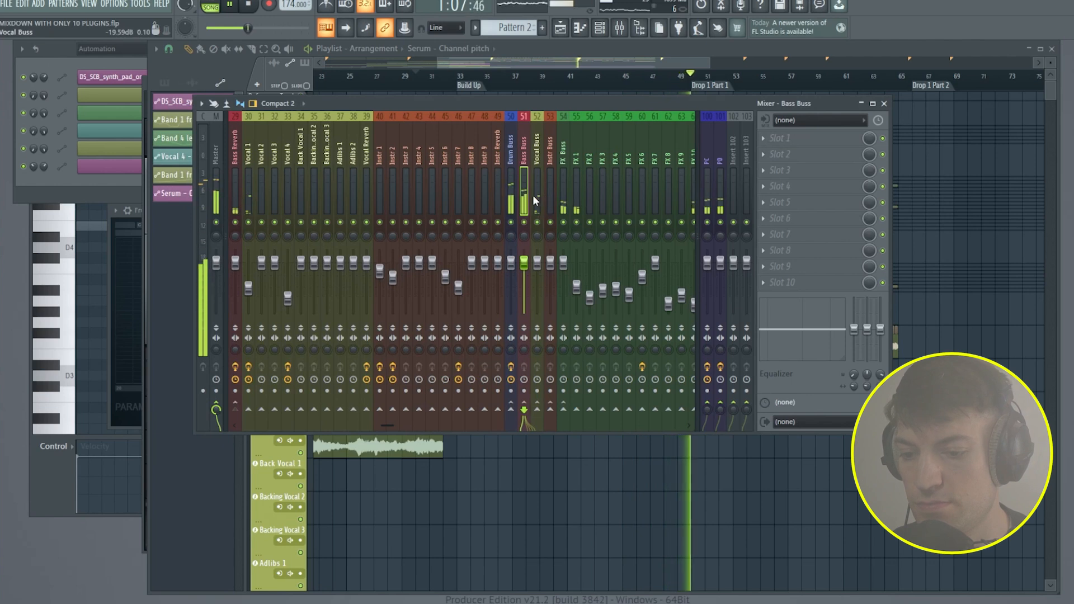
left_click(480, 85)
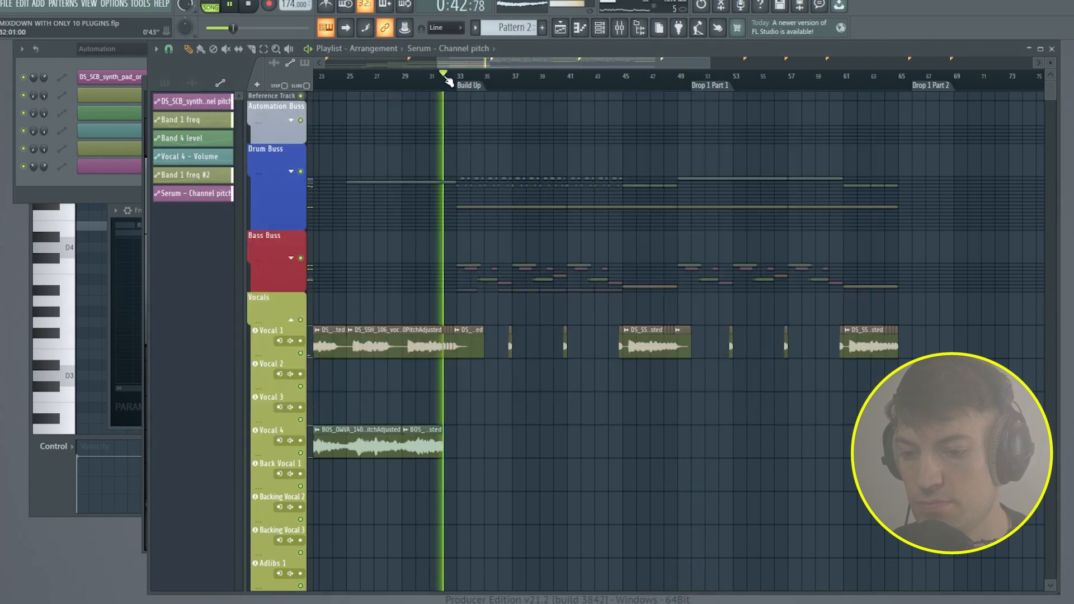
left_click(619, 28)
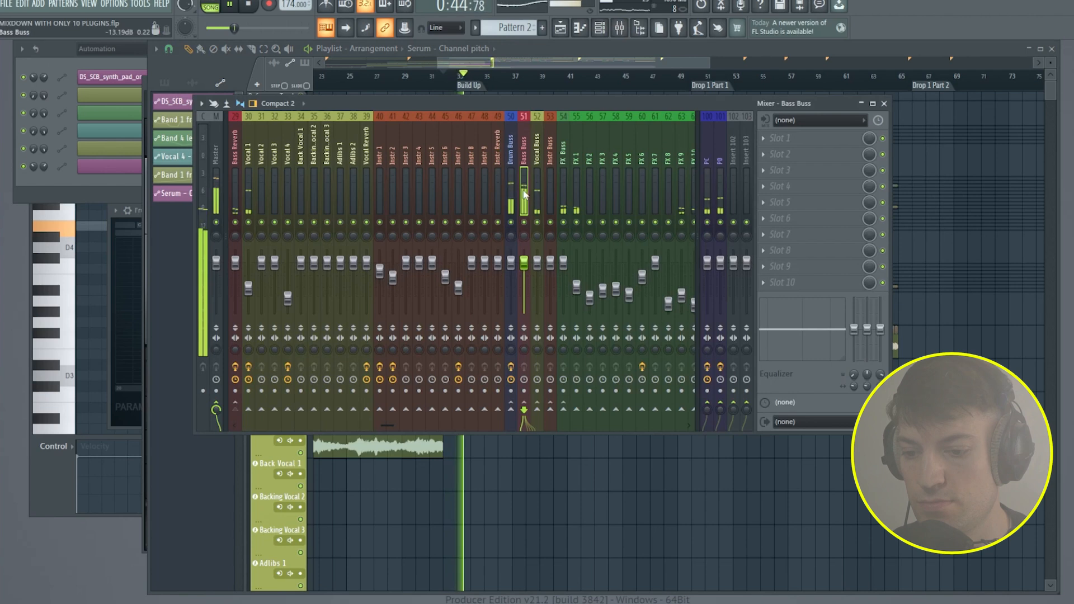
left_click(511, 207)
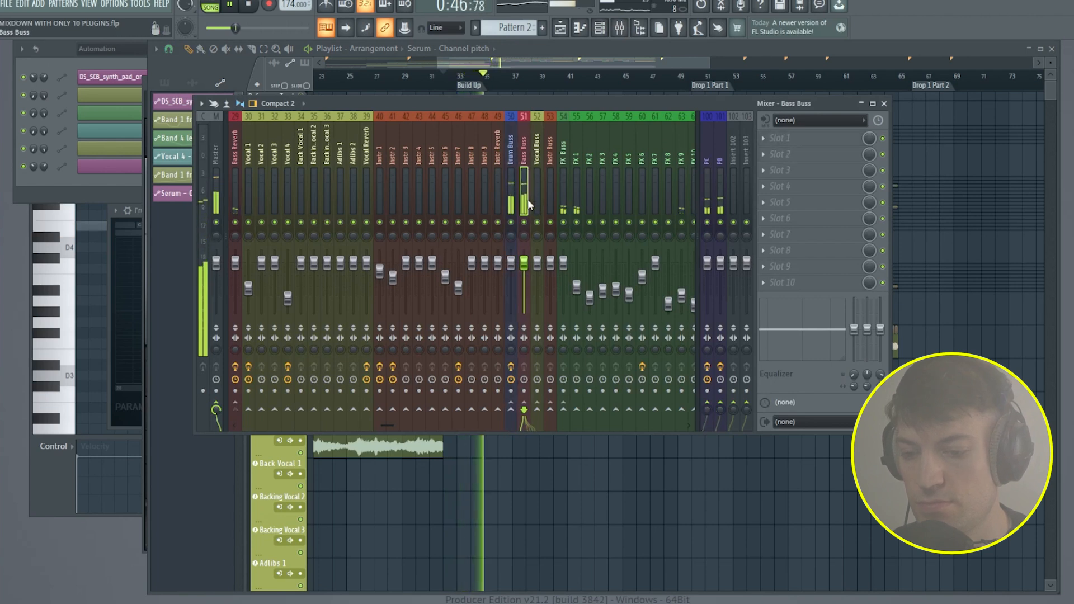
left_click(529, 199)
left_click(511, 199)
left_click(811, 155)
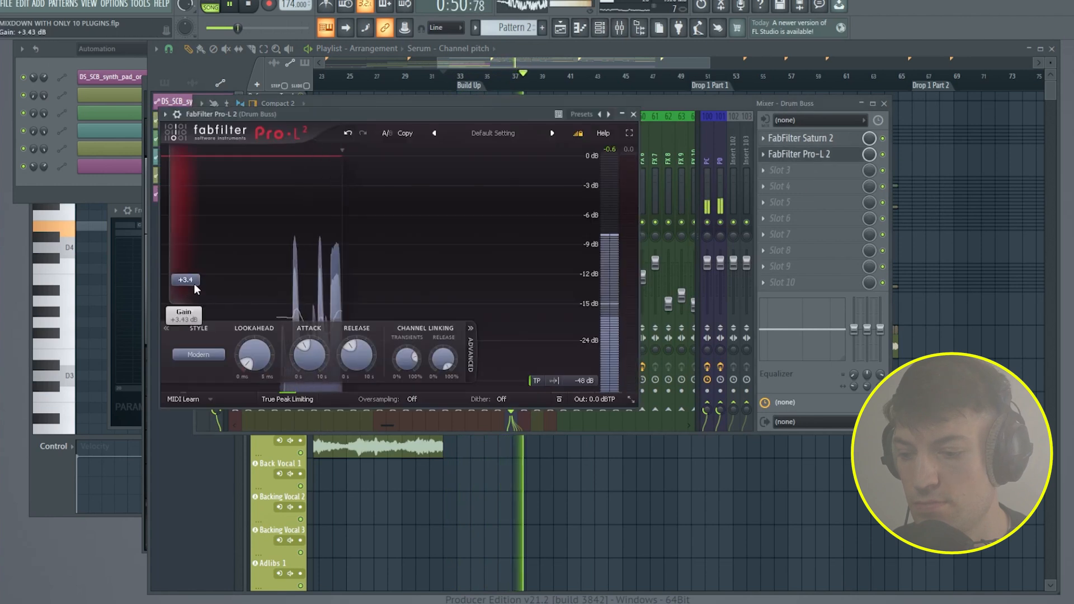
left_click(633, 114)
- Check the individual bass channels' levels, including Bass 2, against the Bass Buss in the mixer
scroll(329, 192, "up", 20)
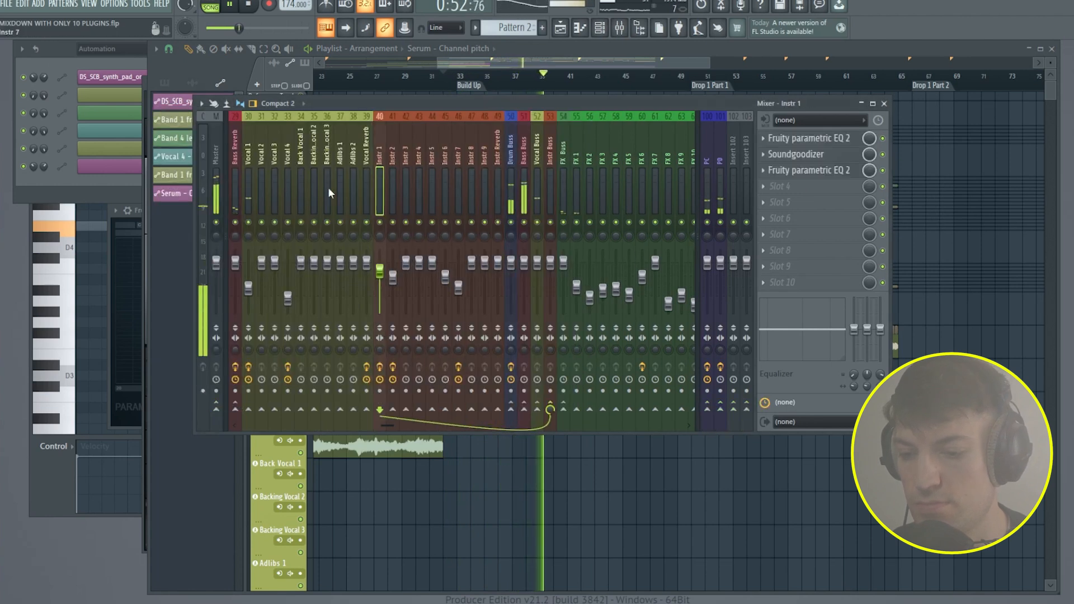
left_click_drag(264, 203, 366, 221)
left_click(646, 163)
left_click(654, 187)
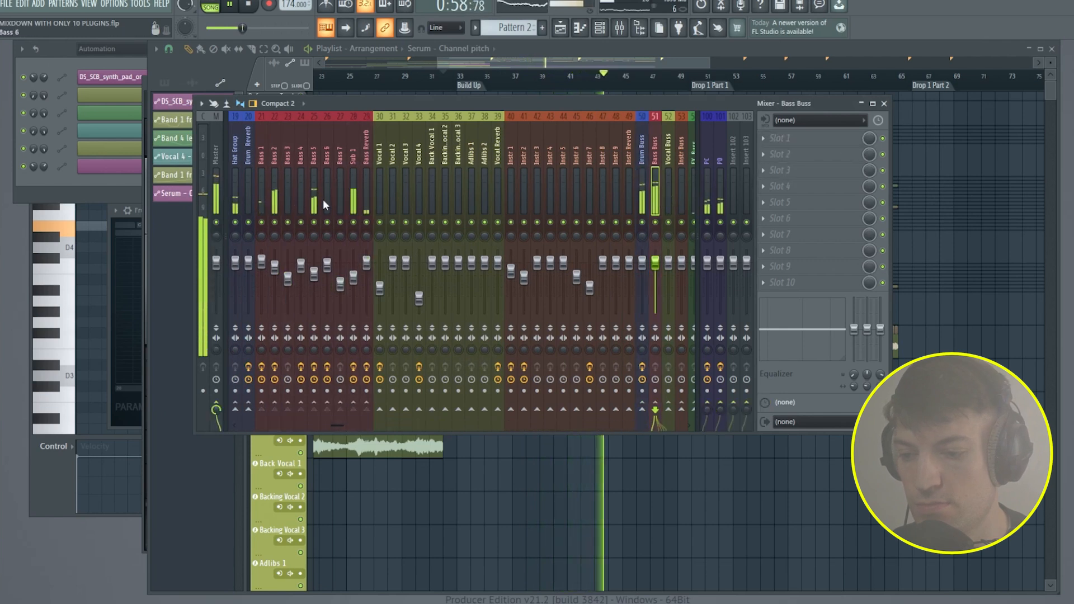
left_click(276, 207)
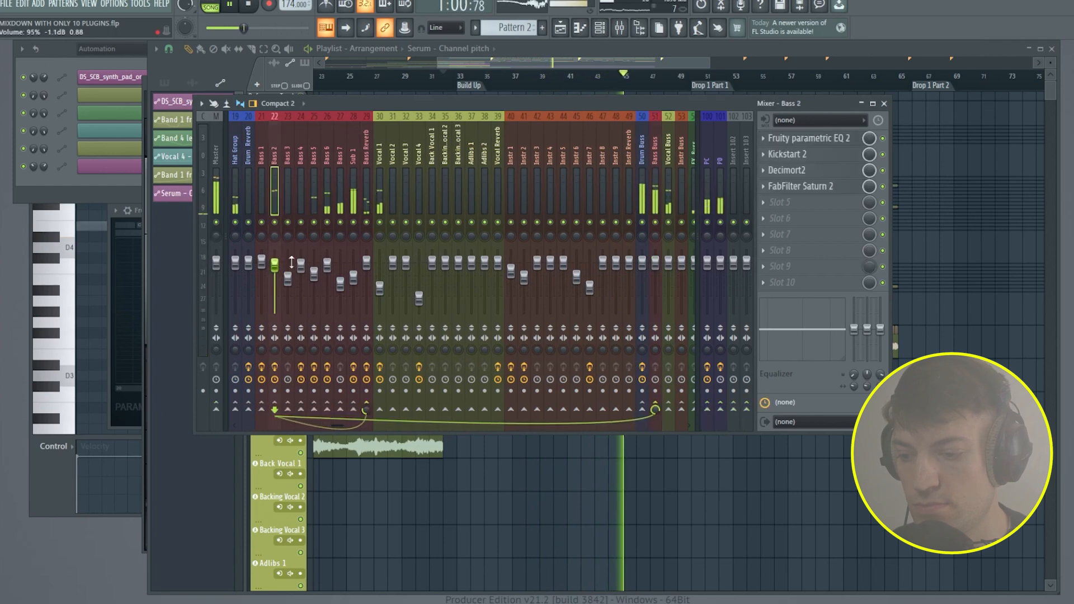
left_click(667, 197)
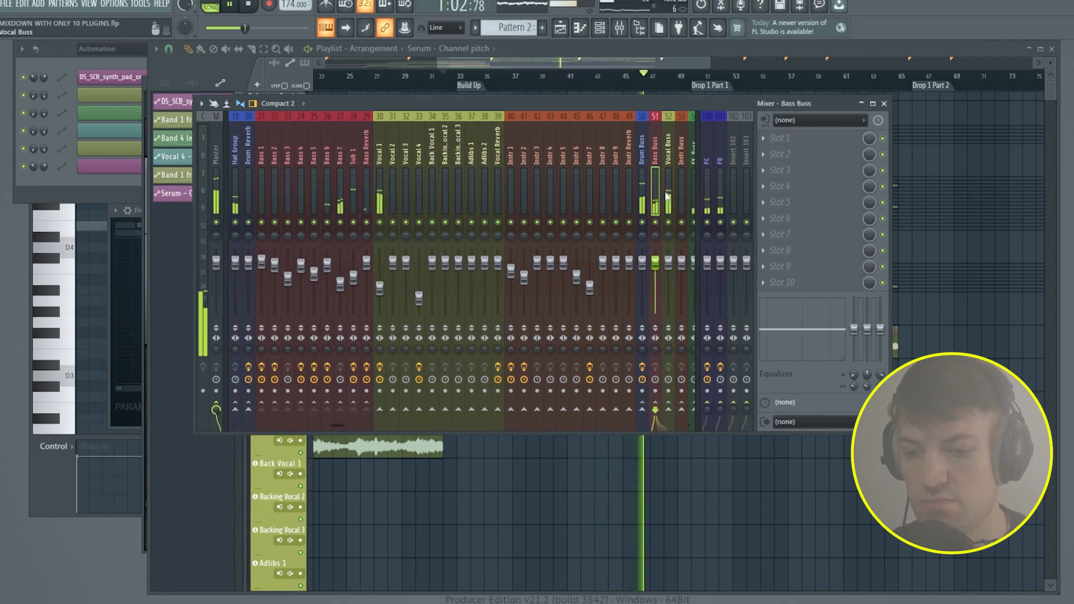
- Raise the Bass 7 channel's volume and audition it in the bars before Drop 1 Part 1
left_click(341, 276)
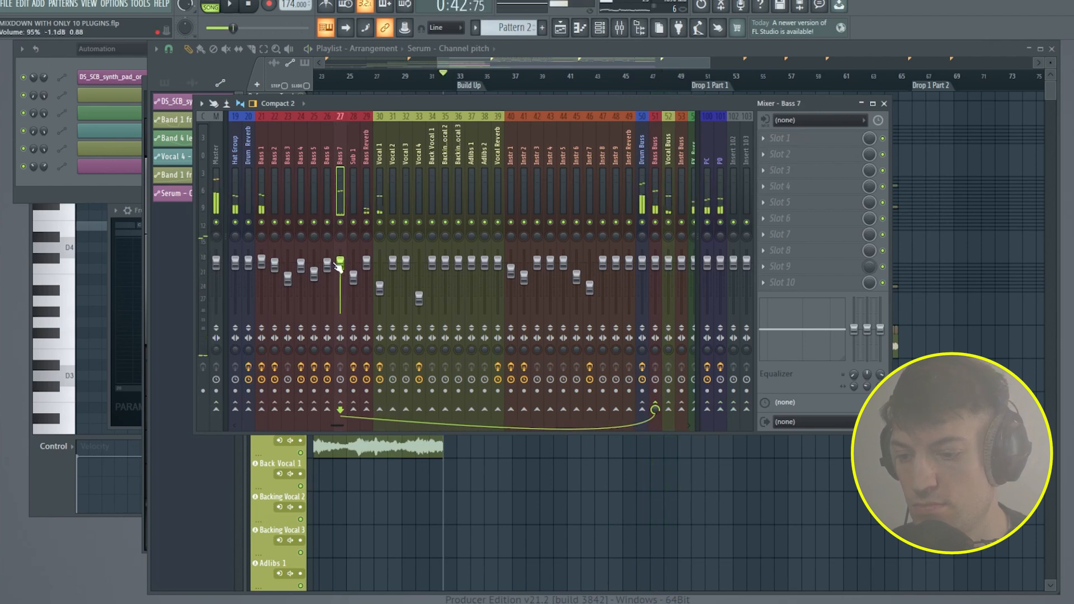
left_click(583, 76)
left_click(611, 77)
left_click(623, 76)
left_click(608, 34)
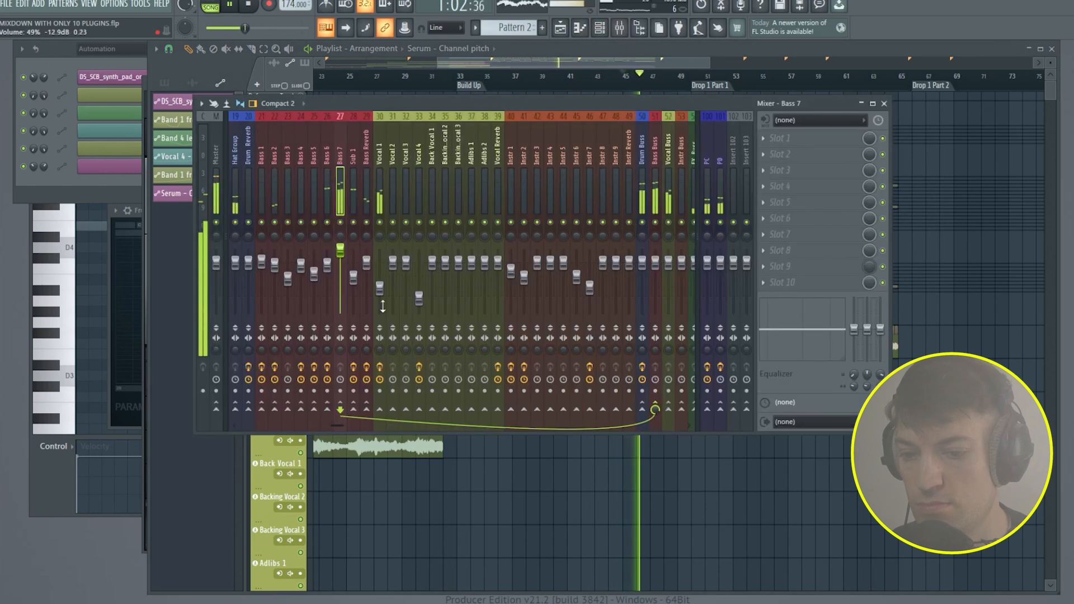
left_click(327, 265)
left_click(345, 193)
- Add OTT to Bass 7, set its depth to 36% and its mid threshold to 126%, and audition the result
key("space")
left_click(833, 140)
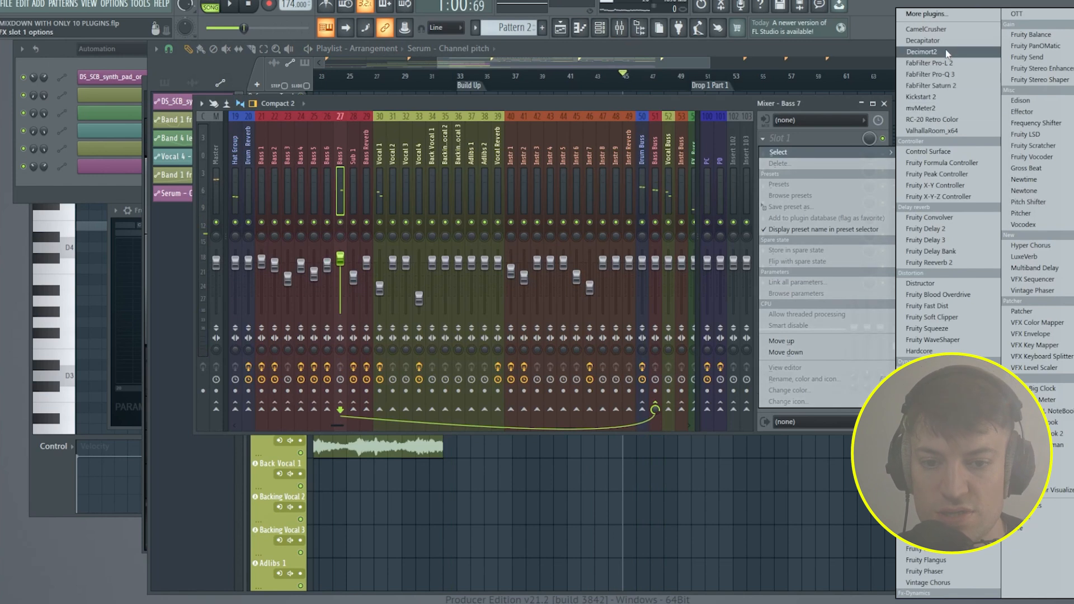
left_click(944, 16)
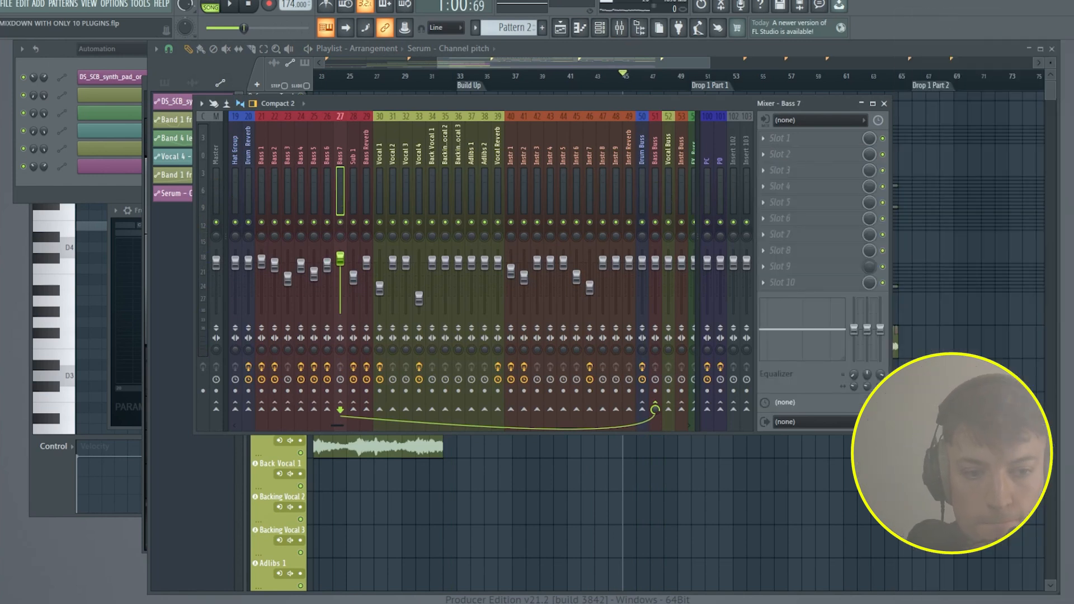
left_click_drag(66, 102, 378, 127)
key("space")
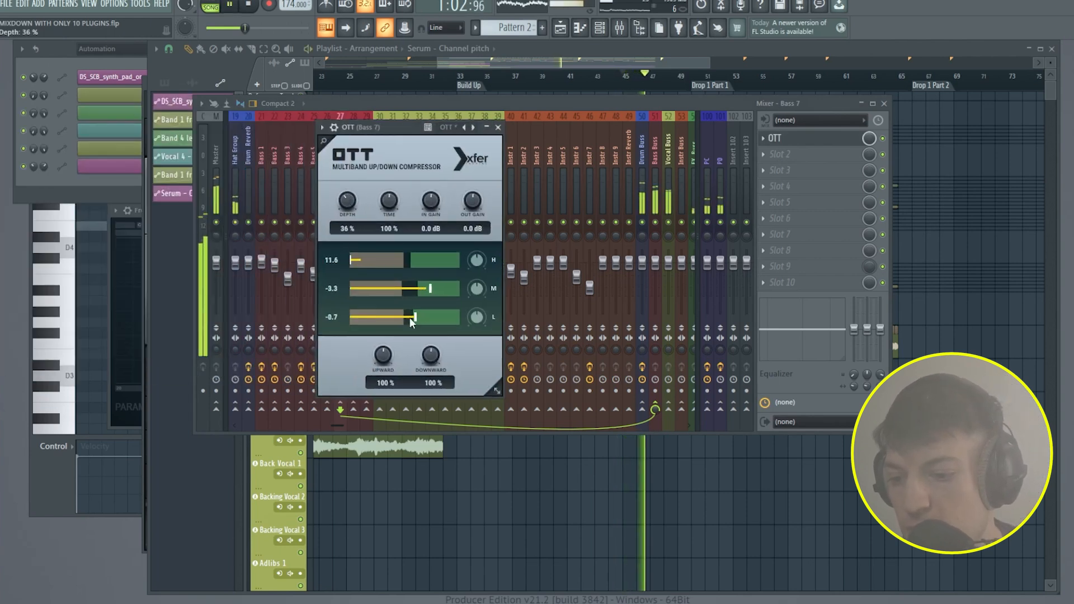
left_click_drag(424, 267, 422, 287)
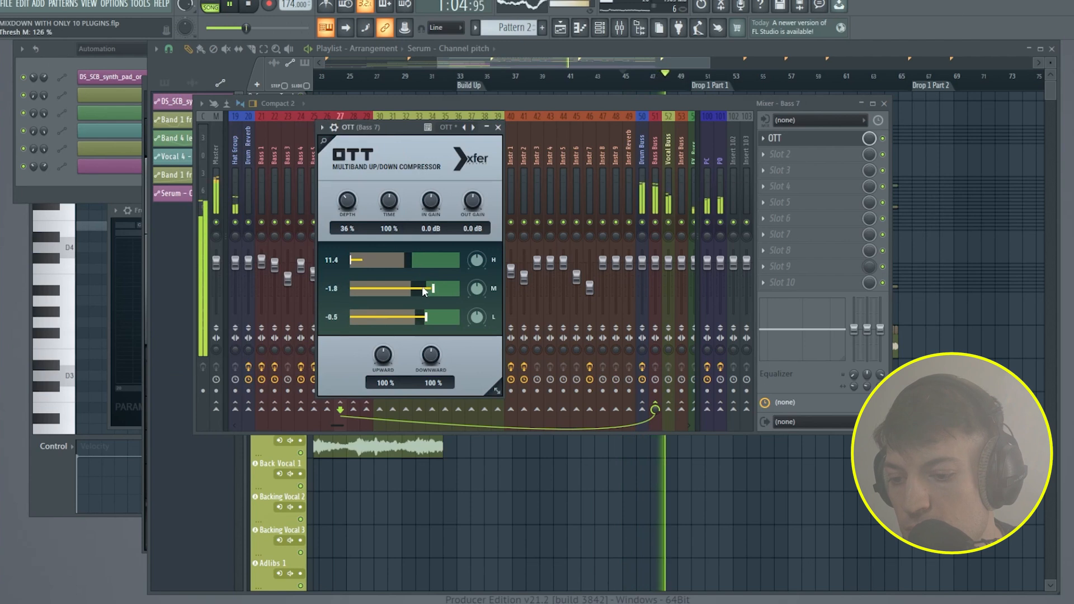
left_click(499, 127)
key("space")
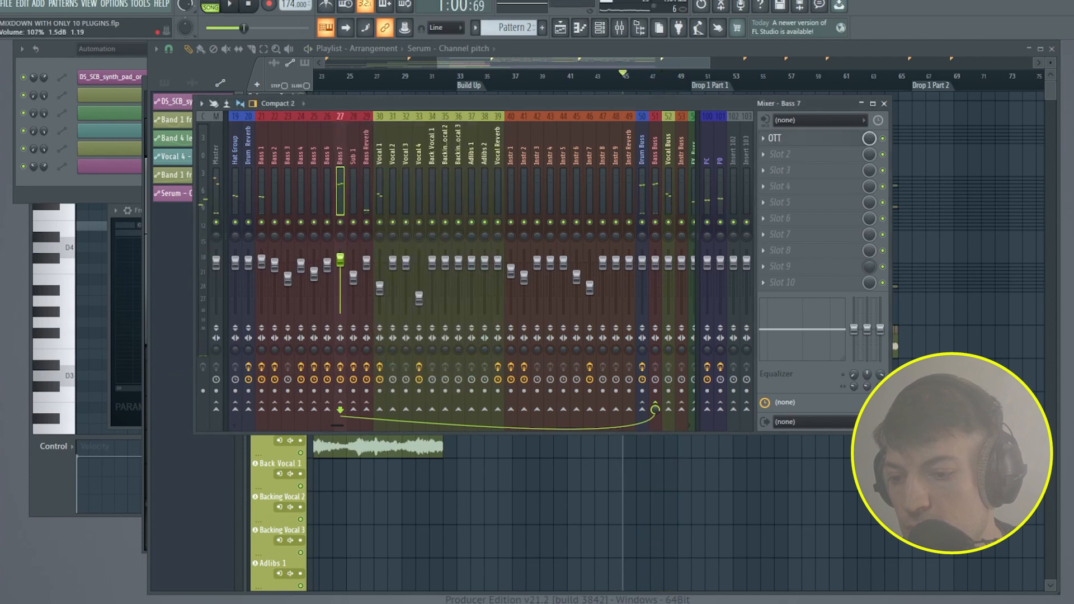
- Add FabFilter Saturn 2 after OTT on Bass 7 and choose the Brutal Compressor preset while the track plays
left_click(817, 155)
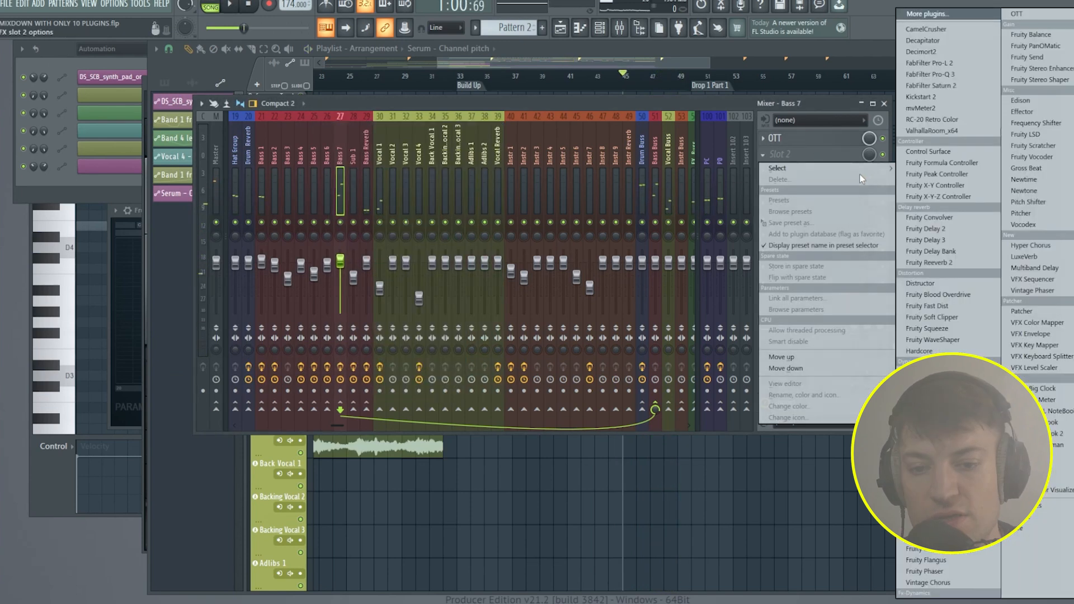
left_click(980, 89)
key("space")
left_click(565, 106)
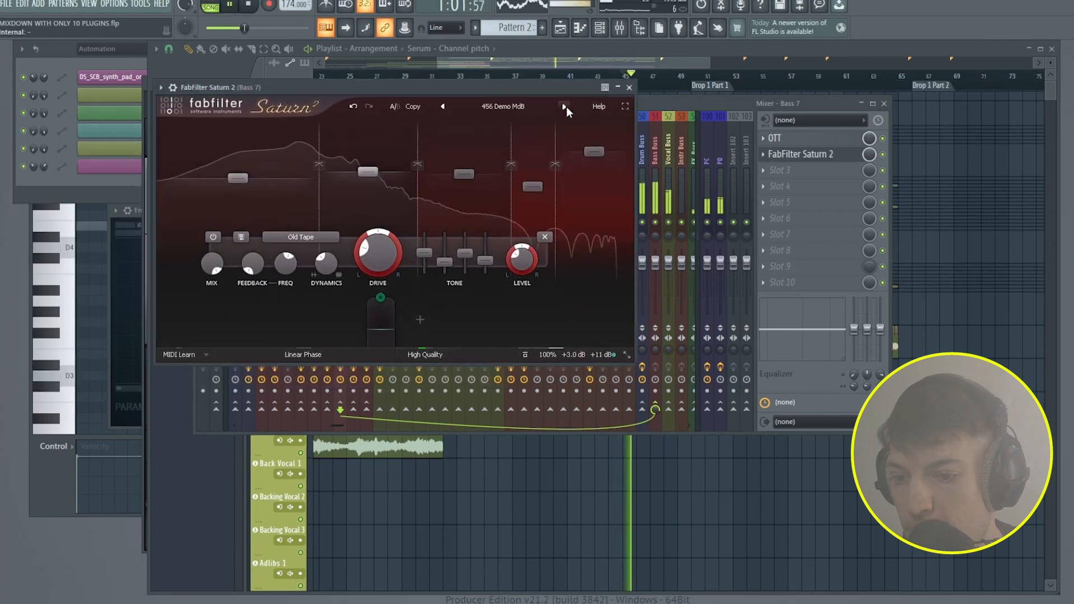
left_click(566, 107)
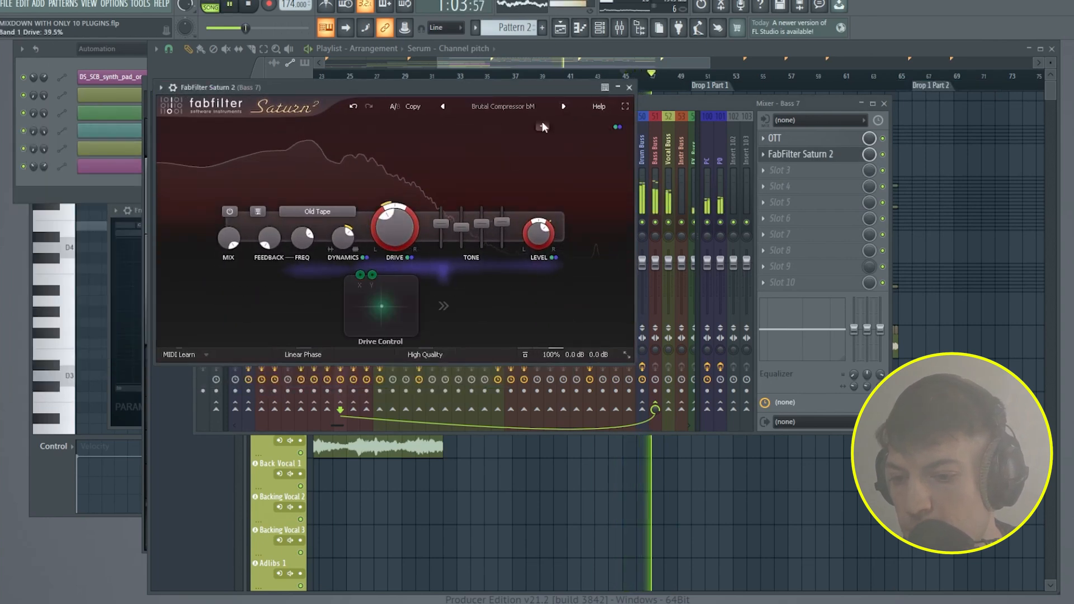
left_click(563, 106)
left_click(443, 106)
- Set the Band 1 drive of Saturn 2 on Bass 7 to about 33% and close the plugin
left_click_drag(406, 228, 454, 214)
key("space")
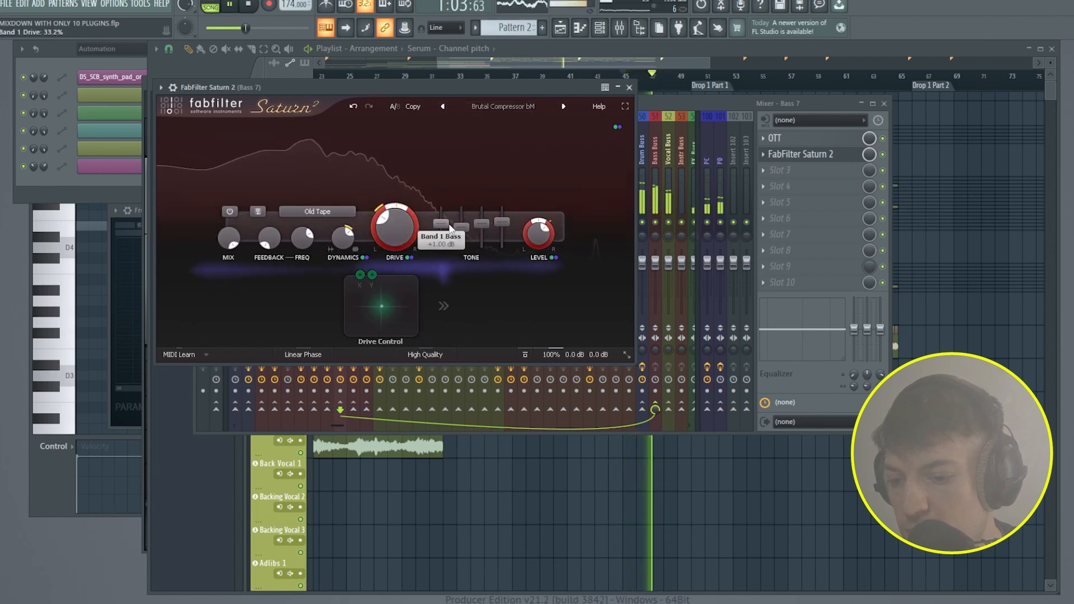
left_click(629, 87)
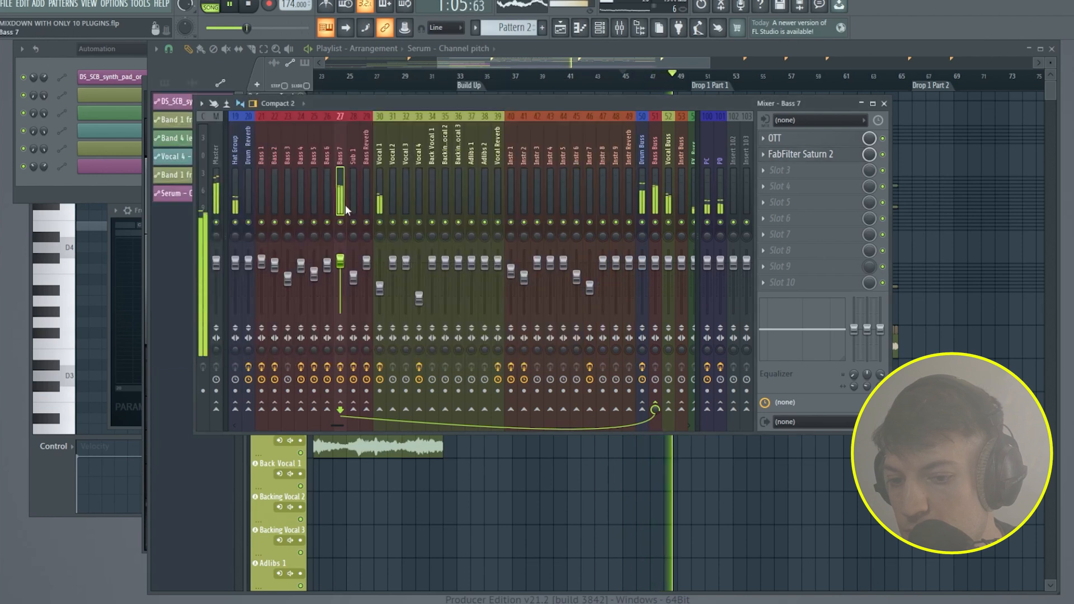
- Reset the Bass 7 channel fader to its default level and audition it against the other channels
key("space")
left_click(342, 261, "alt")
key("space")
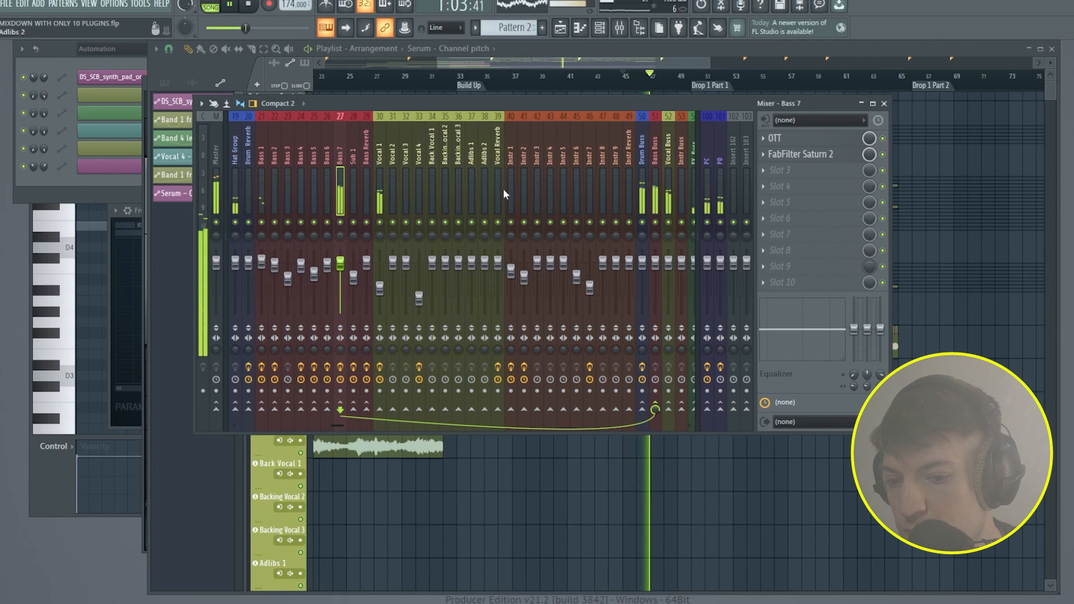
- Set the Vocal 1 channel's volume to about -11.4 dB and play the section back
left_click(381, 220)
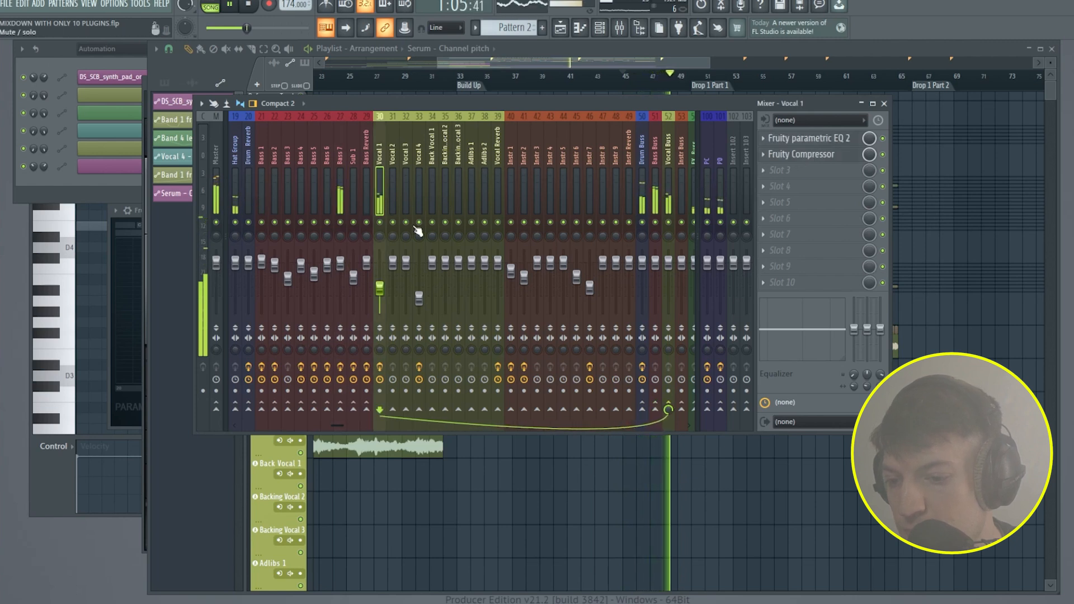
key("space")
key("space")
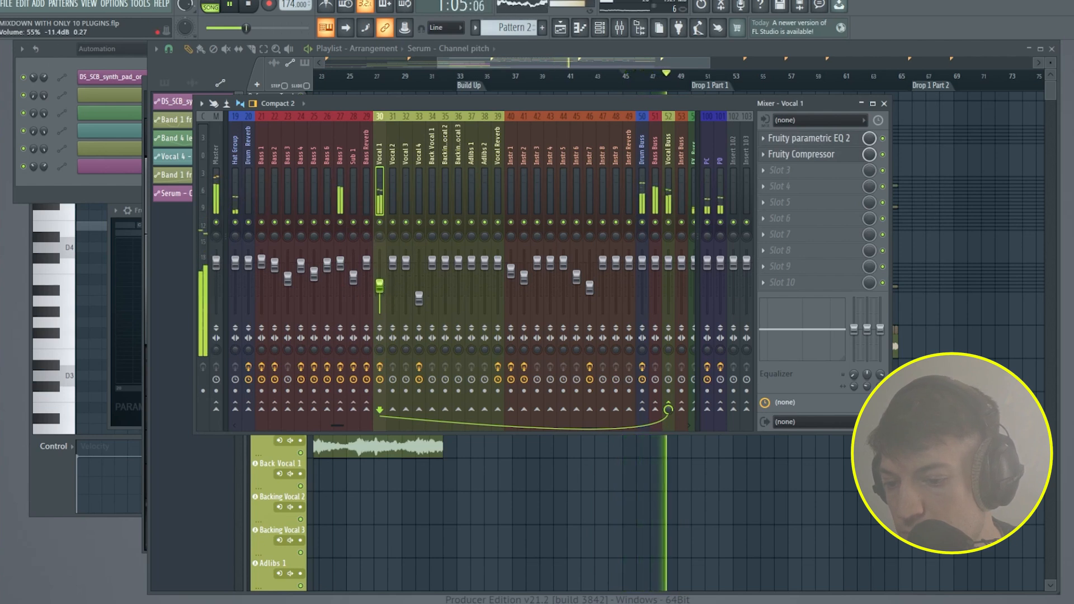
- Select and delete a block of clips in the playlist around the first drop, and inspect the tracks below
left_click(883, 104)
left_click(420, 75)
left_click_drag(962, 390, 683, 140)
key("Delete")
left_click_drag(739, 423, 695, 203)
left_click(692, 244, "ctrl")
scroll(677, 247, "down", 2)
scroll(637, 270, "down", 6)
scroll(615, 259, "up", 7)
scroll(602, 273, "down", 6)
scroll(596, 272, "up", 8)
scroll(585, 282, "down", 3)
- Check the bus levels in the mixer and add FabFilter Pro-L 2 to the Master channel's first effect slot
left_click(619, 27)
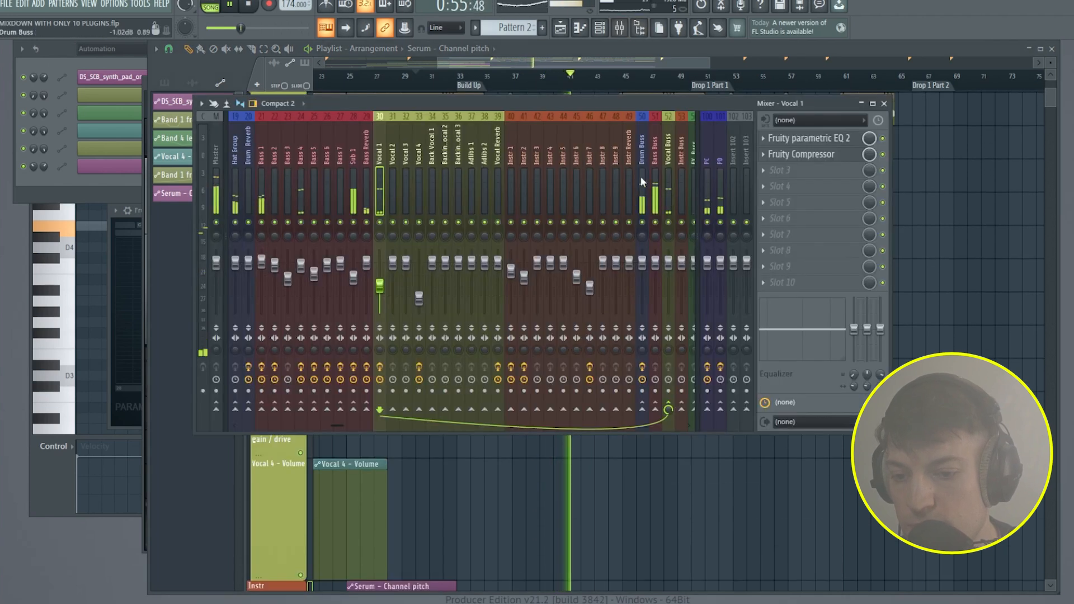
left_click(652, 194)
left_click(217, 178)
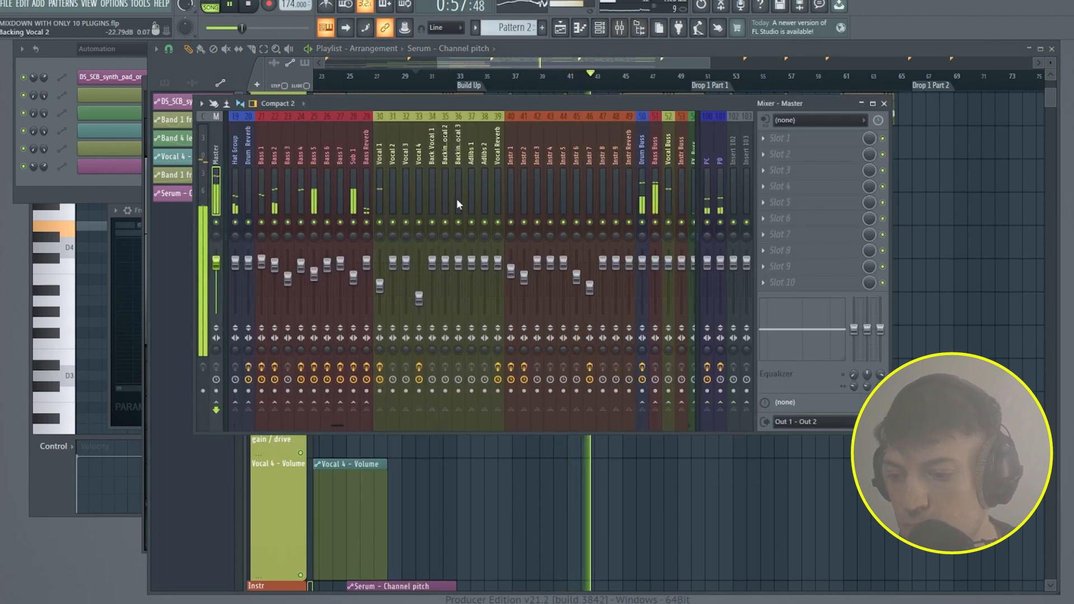
left_click(793, 143)
left_click(794, 143)
left_click(796, 142)
left_click(972, 62)
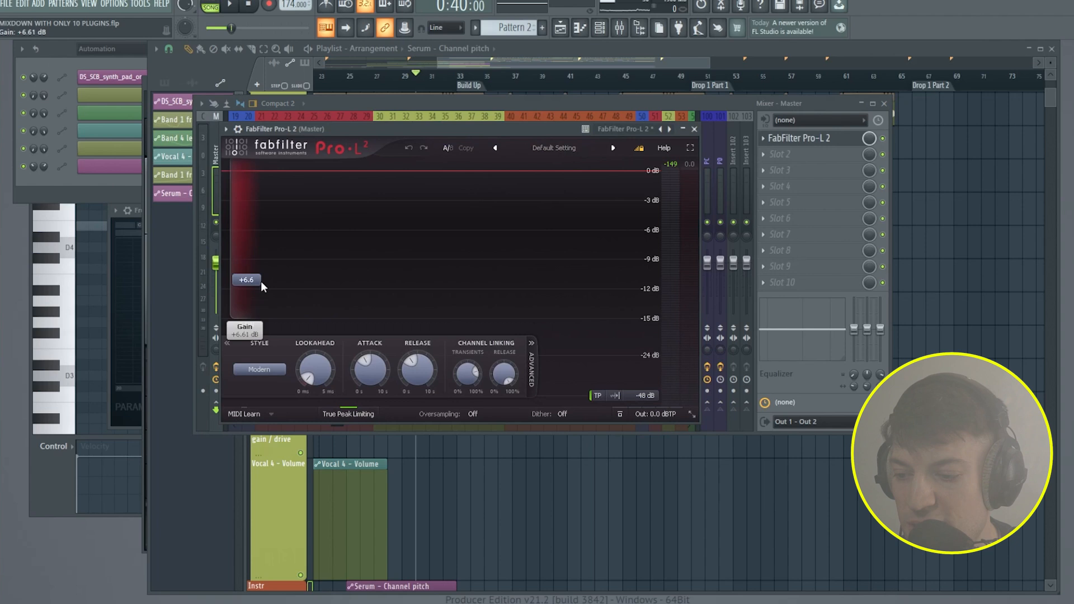
- Set the Master Pro-L 2 gain to about +3.9 dB while monitoring the limiting during playback
key("space")
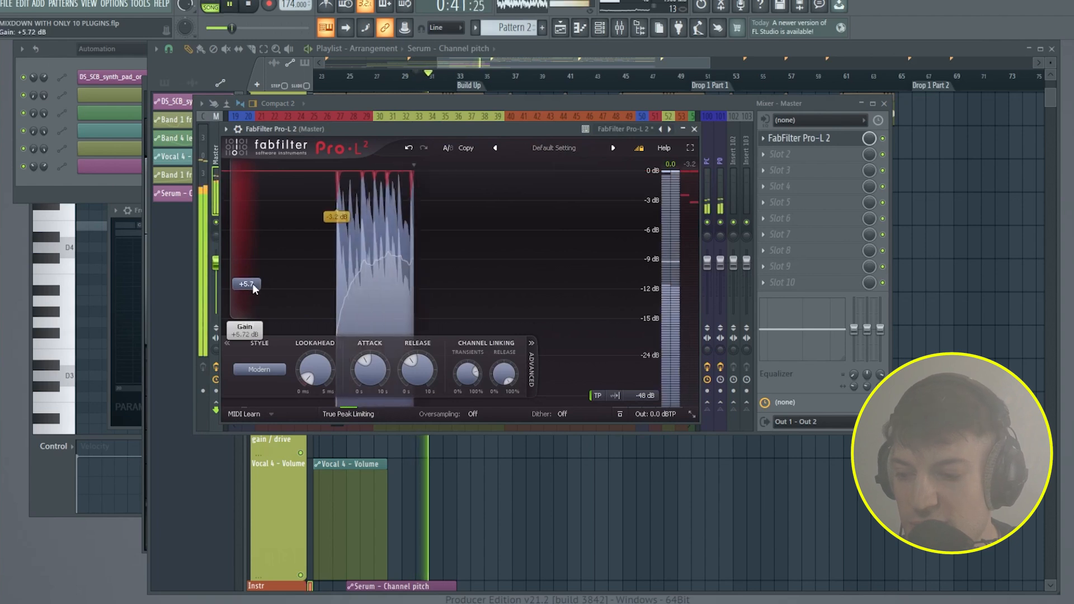
left_click_drag(253, 283, 254, 286)
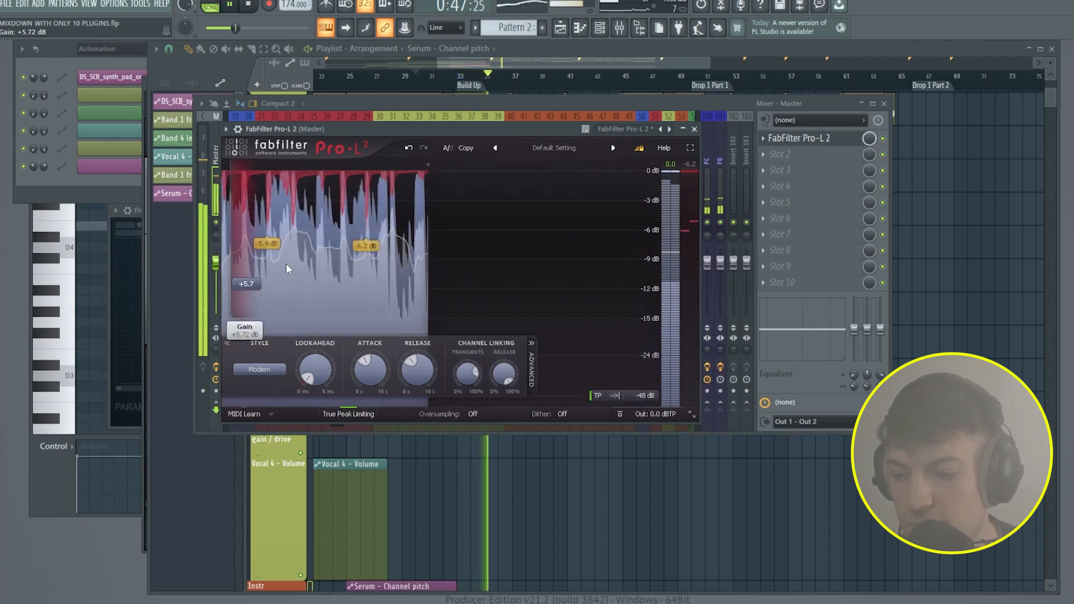
left_click_drag(252, 286, 251, 290)
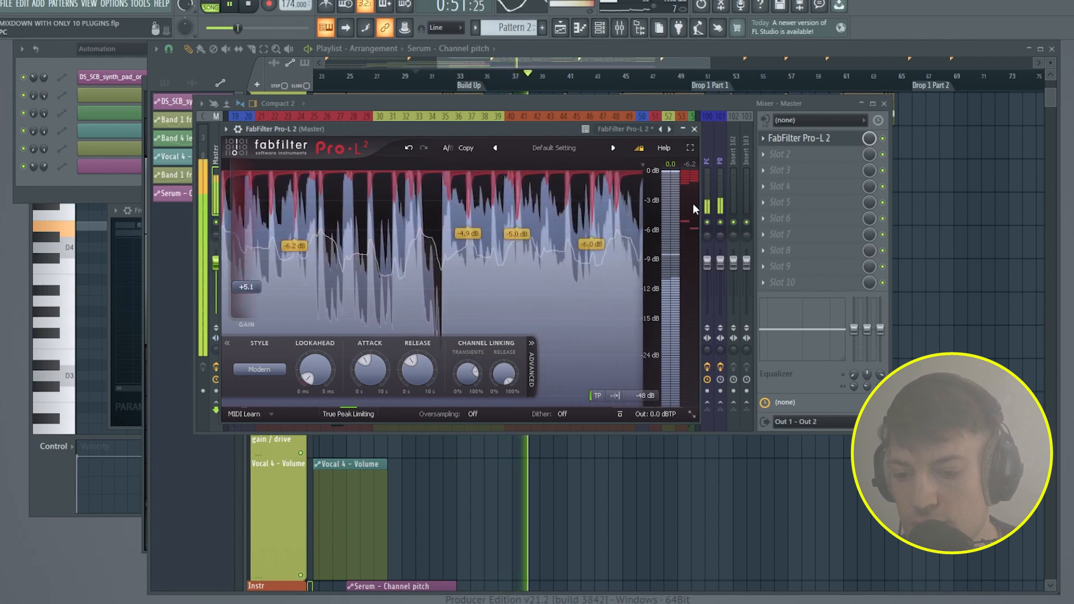
left_click_drag(251, 287, 255, 295)
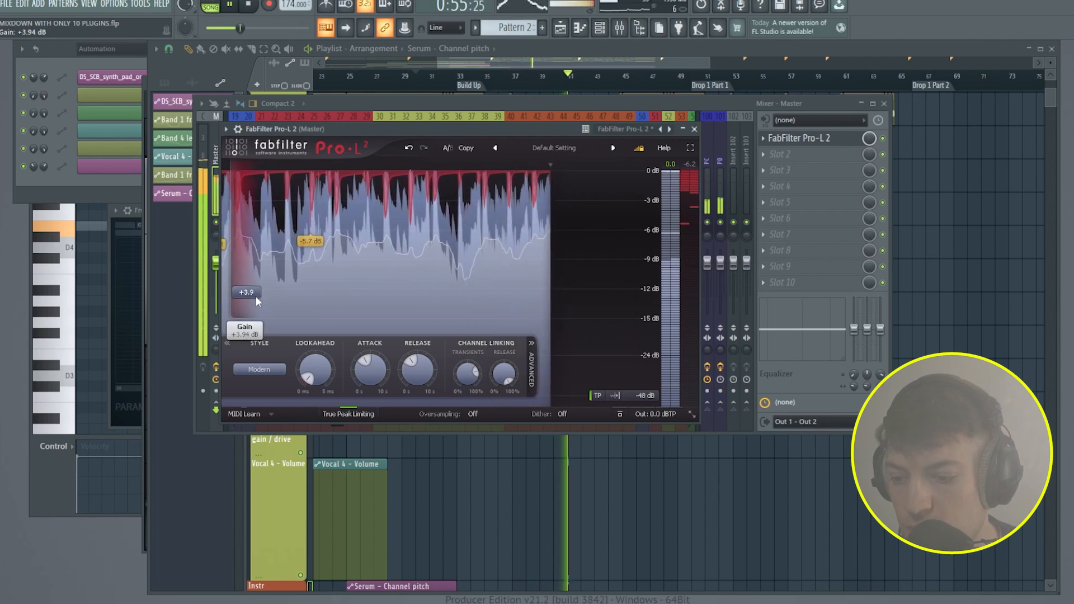
left_click(694, 129)
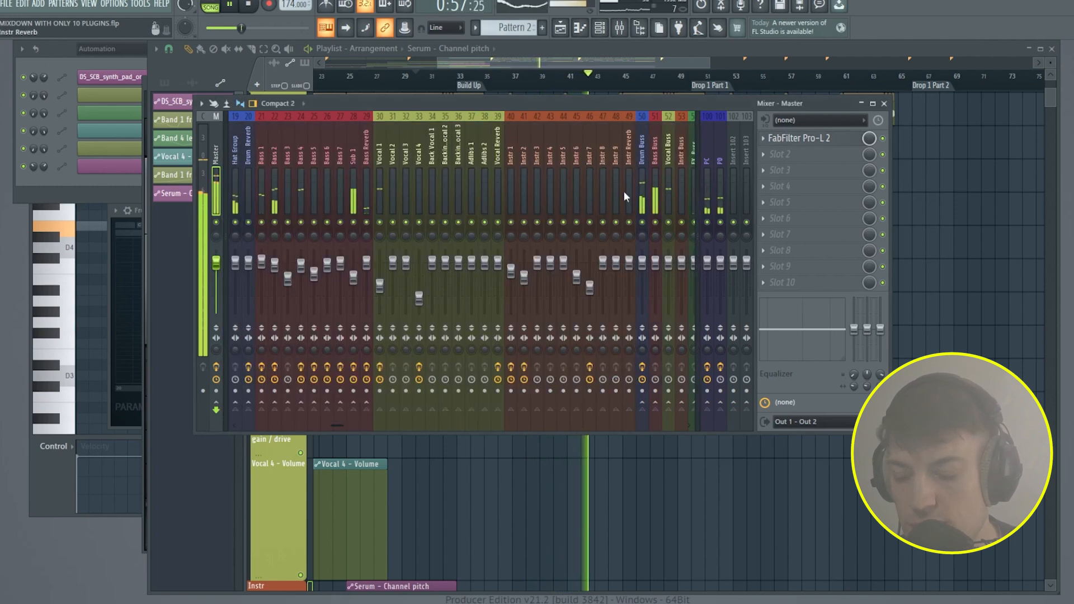
key("space")
- Return the playback position to the start of the arrangement and show the mixer again
left_click_drag(400, 77, 15, 92)
scroll(645, 234, "up", 3)
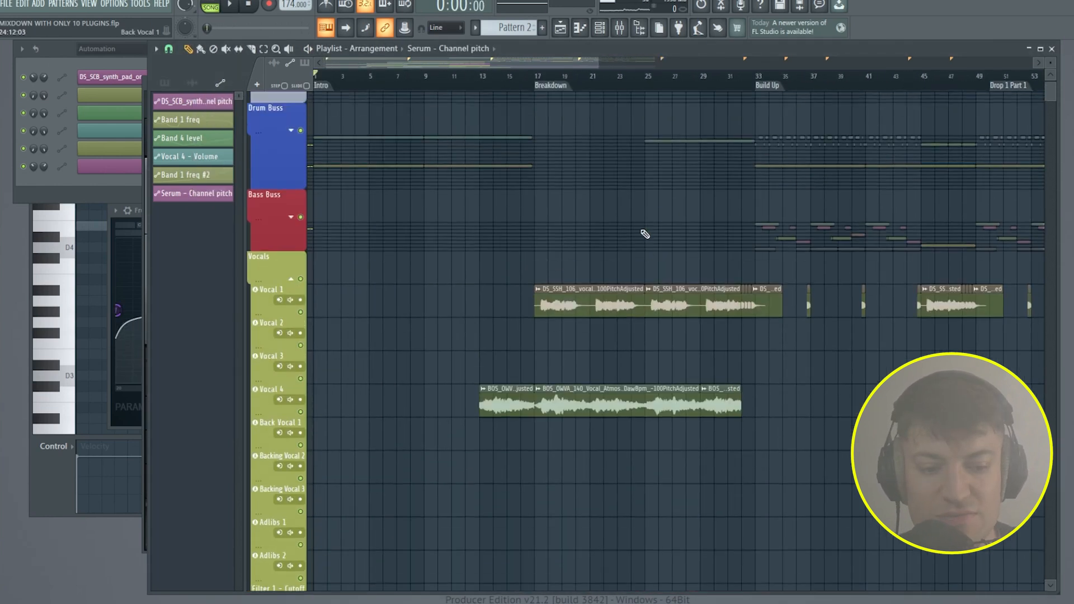
scroll(644, 234, "up", 2)
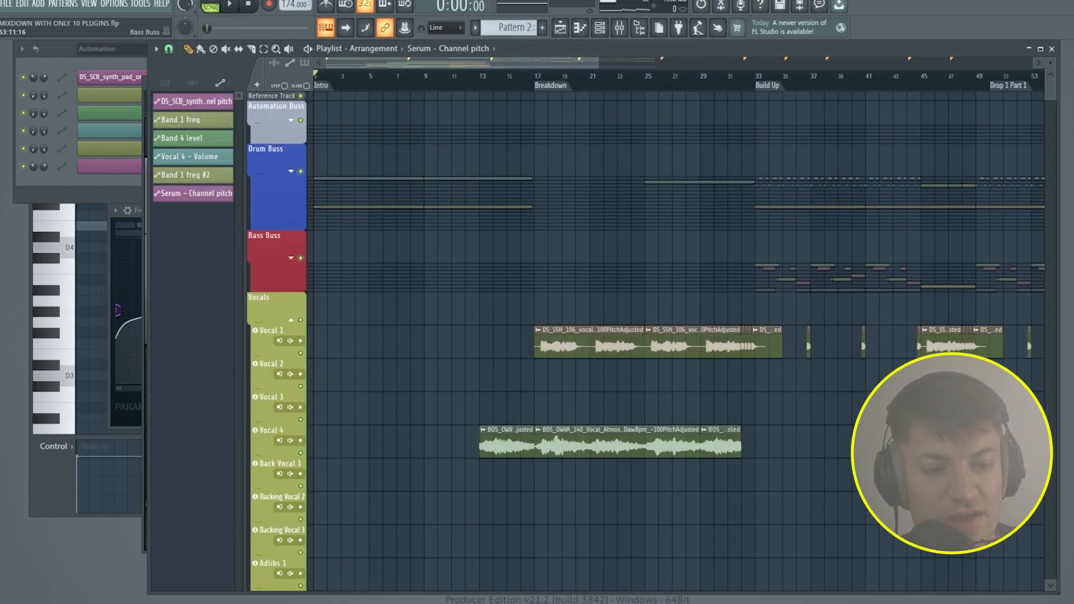
left_click(623, 34)
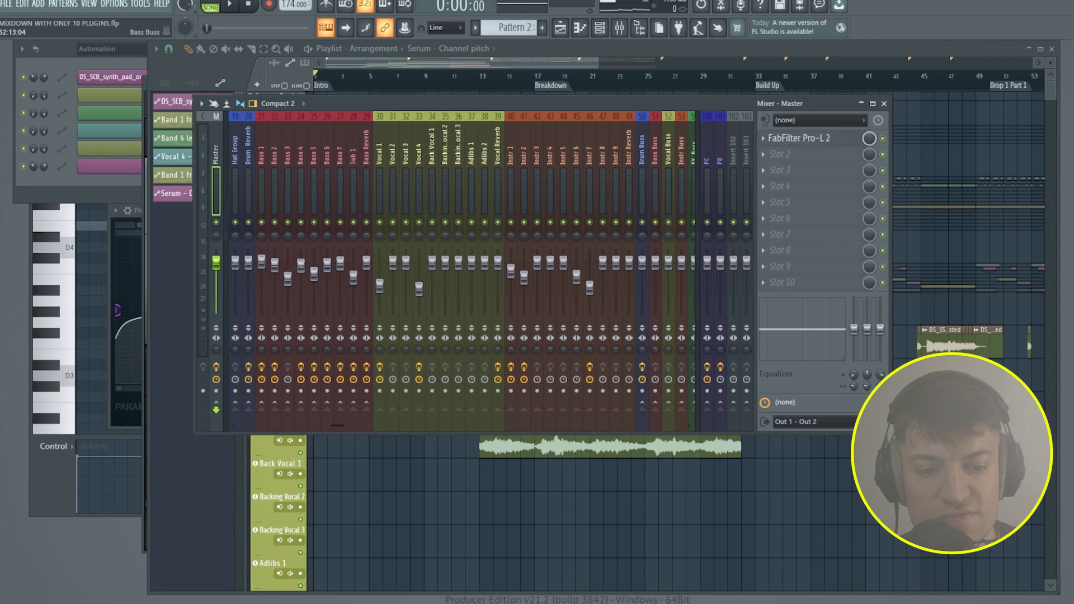
- Go through the 10 PLUGINS list in Notepad, highlighting the compression, saturation, limiter, delay and reverb entries
left_click_drag(1073, 112, 373, 110)
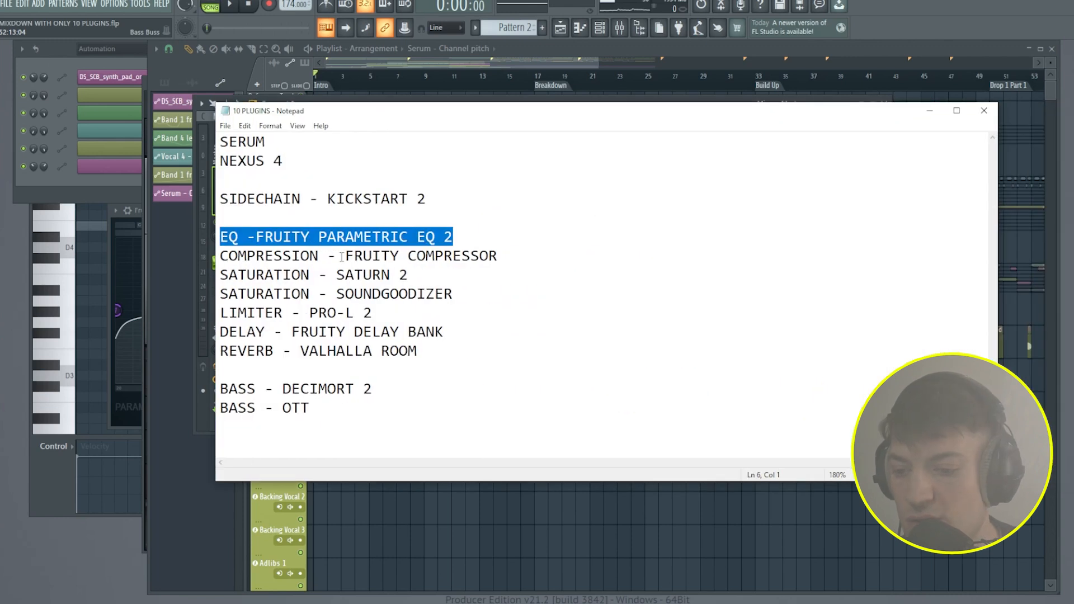
left_click_drag(342, 257, 578, 253)
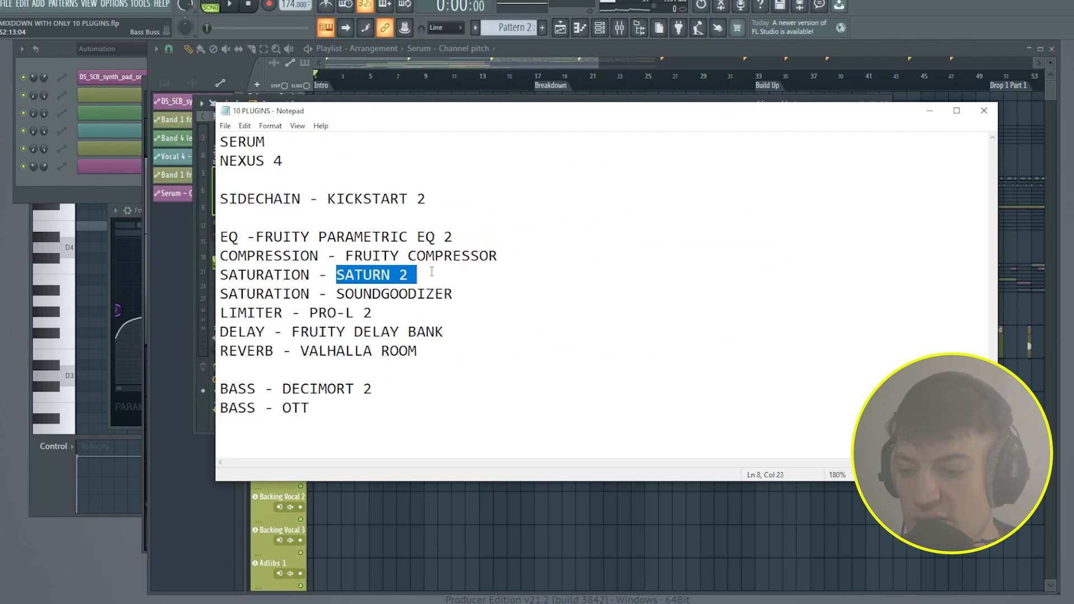
mouse_move(447, 115)
left_mouse_down()
mouse_move(448, 163)
mouse_move(456, 120)
left_mouse_up()
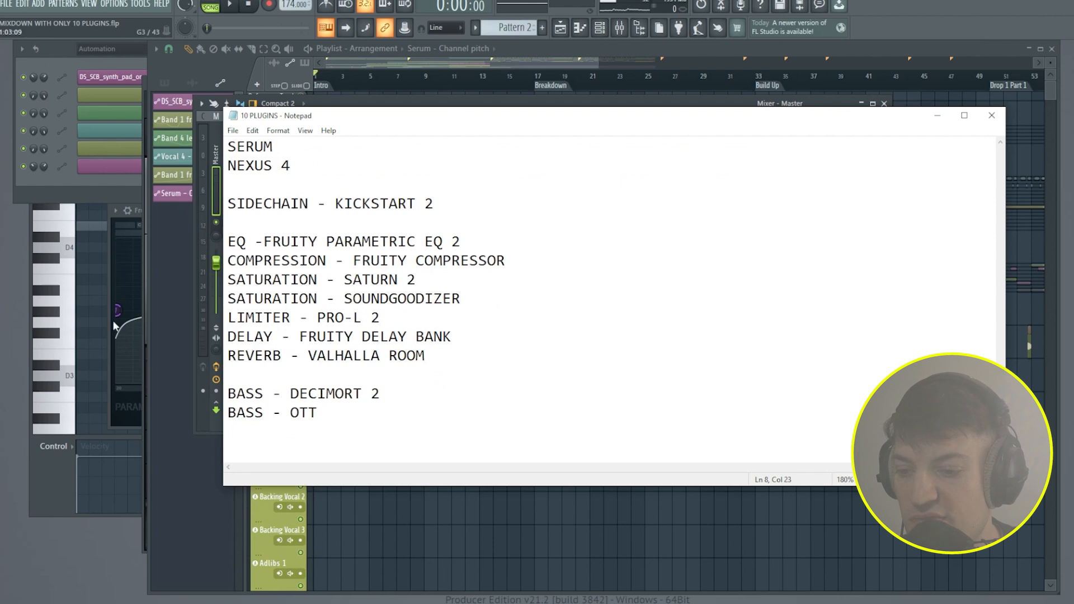
left_click_drag(399, 283, 217, 275)
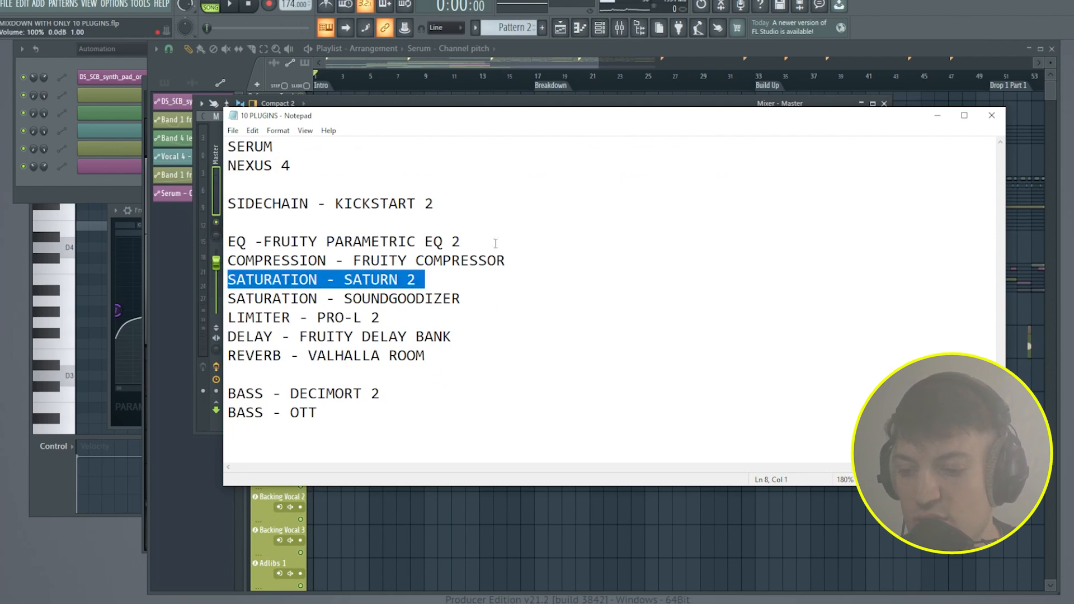
double_click(349, 301)
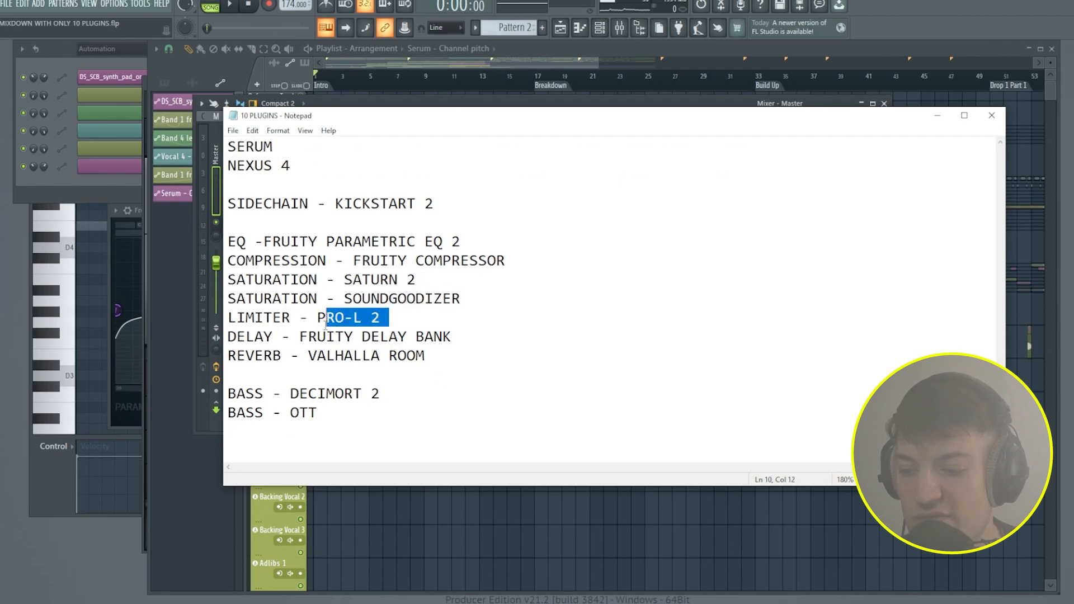
left_click_drag(454, 337, 530, 343)
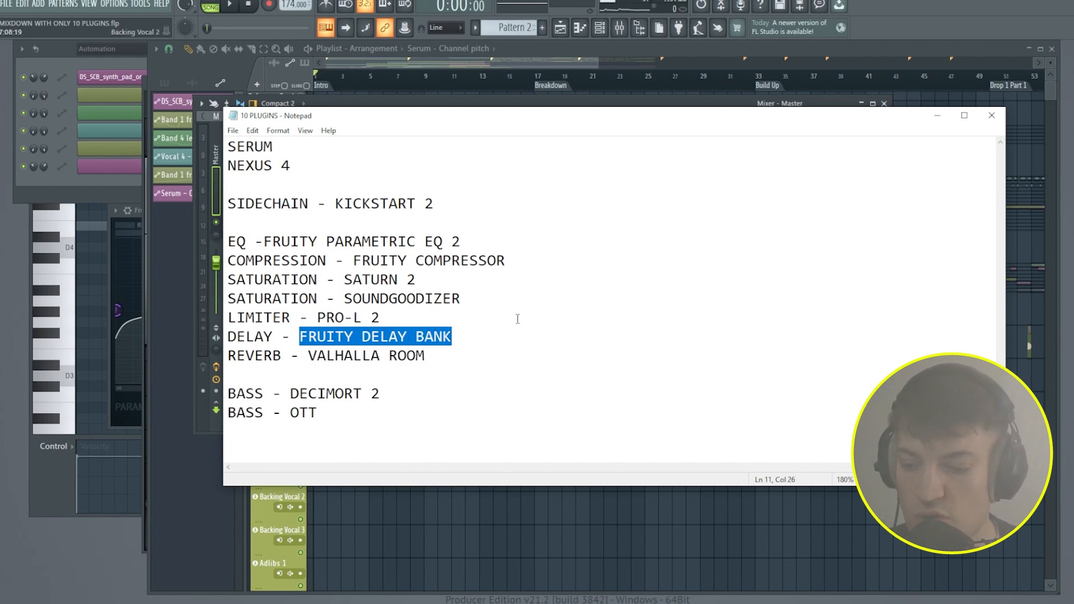
left_click_drag(426, 355, 384, 356)
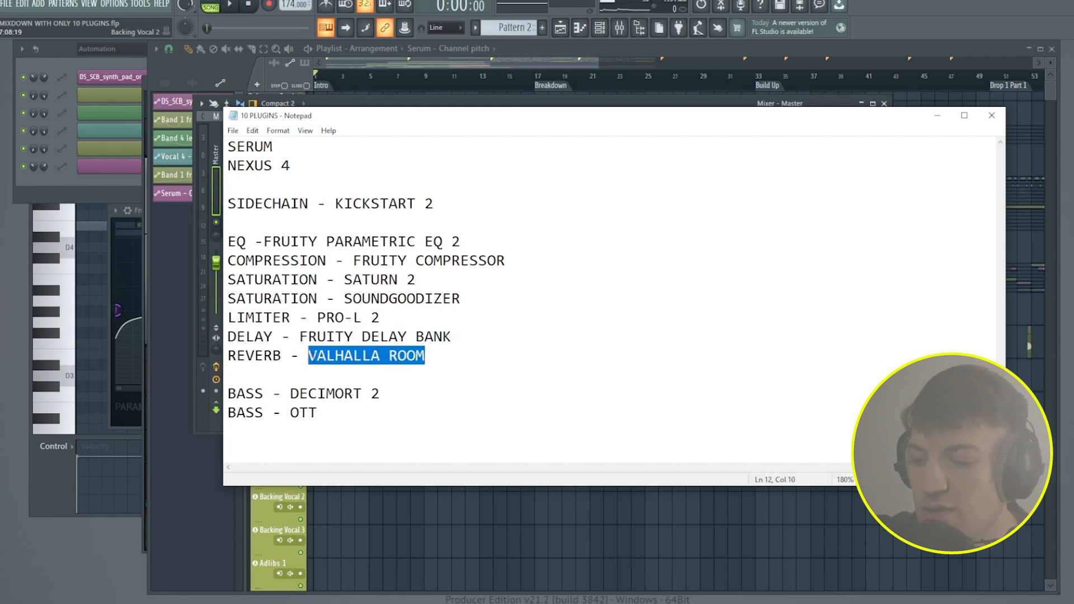
- Check the Bass Reverb channel's effects in the mixer and return to the playlist
left_click(625, 28)
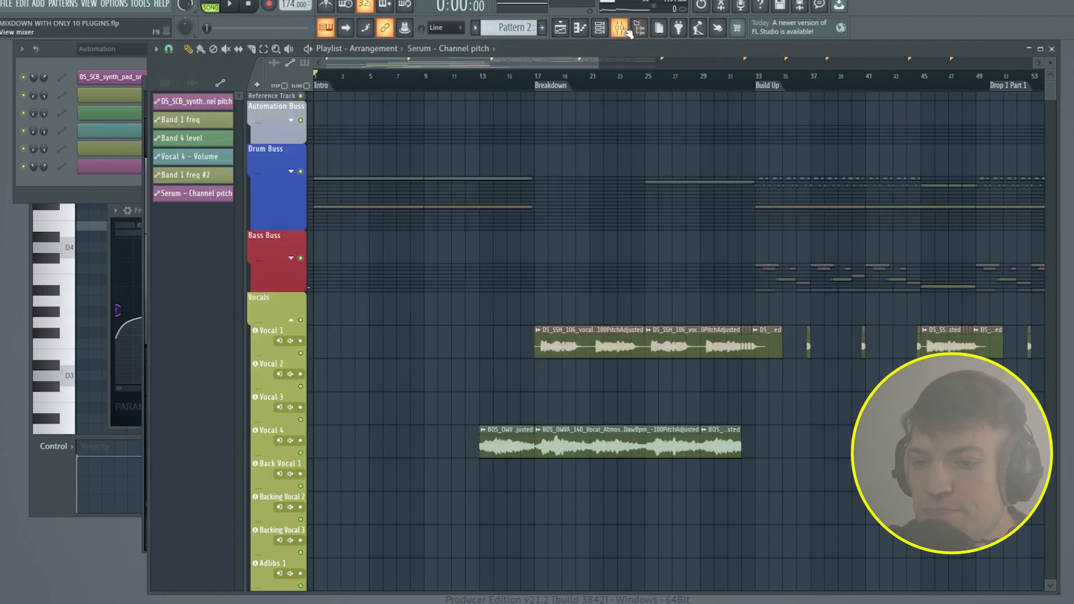
left_click(637, 32)
left_click(621, 31)
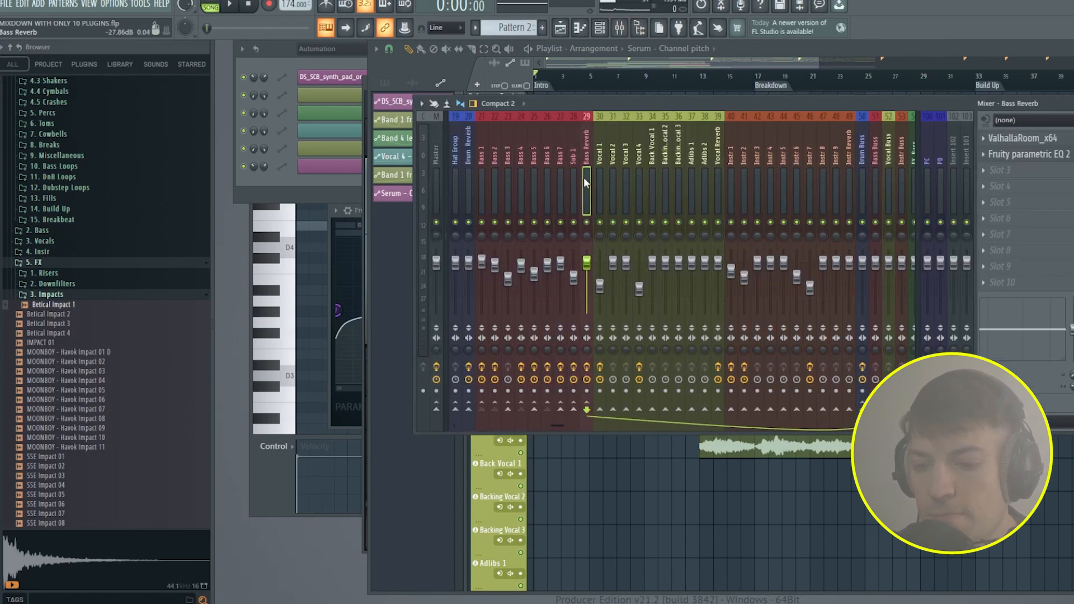
left_click(522, 59)
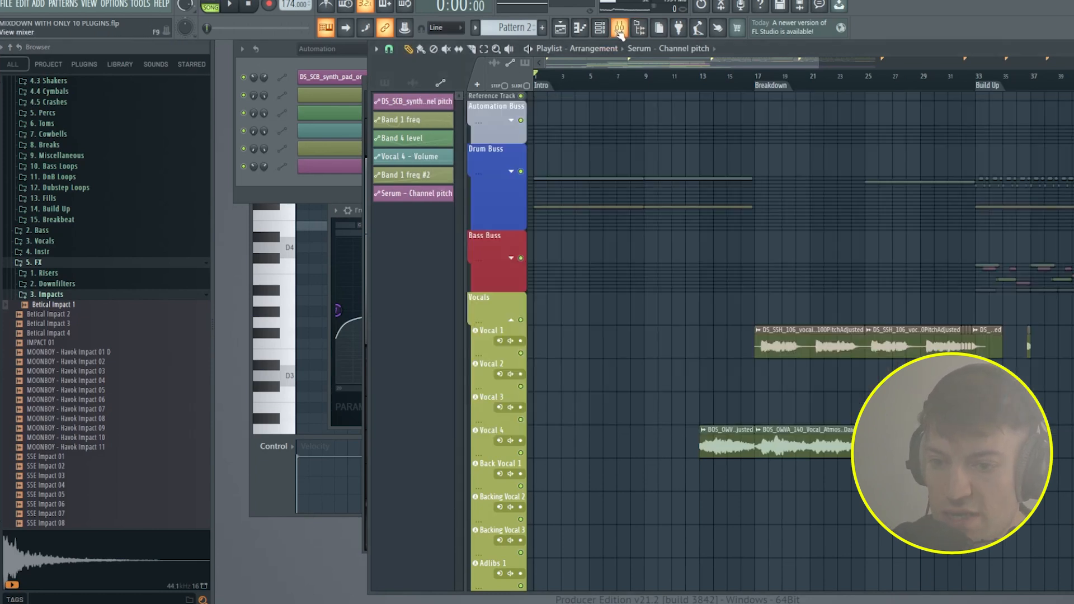
left_click(619, 31)
left_click(640, 31)
left_click(520, 75)
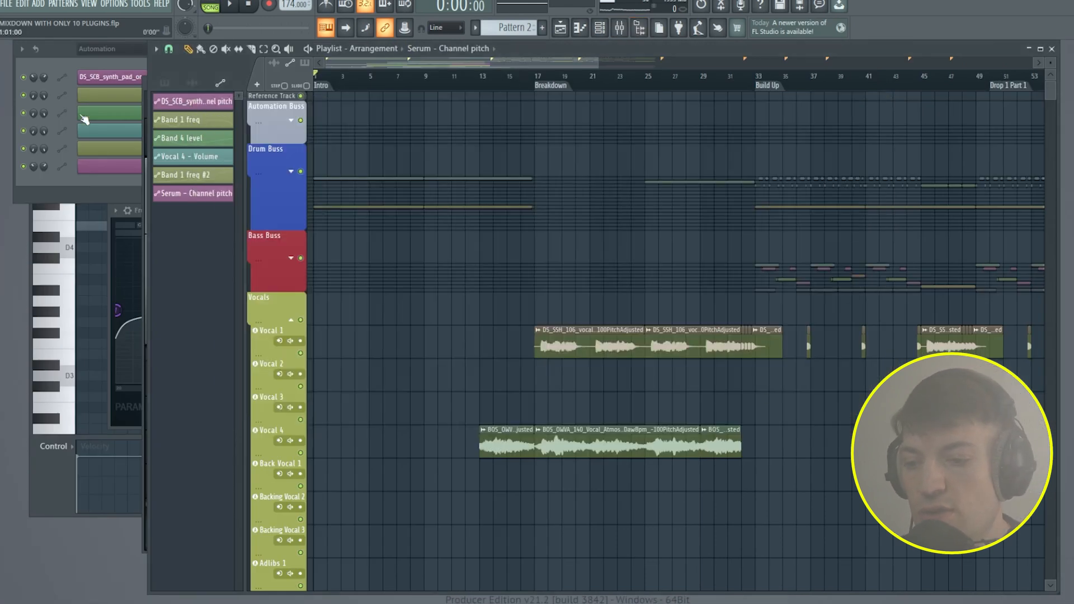
- Solo the Instr 7 pad track and load ValhallaRoom into the second effect slot of its mixer channel
scroll(287, 408, "down", 10)
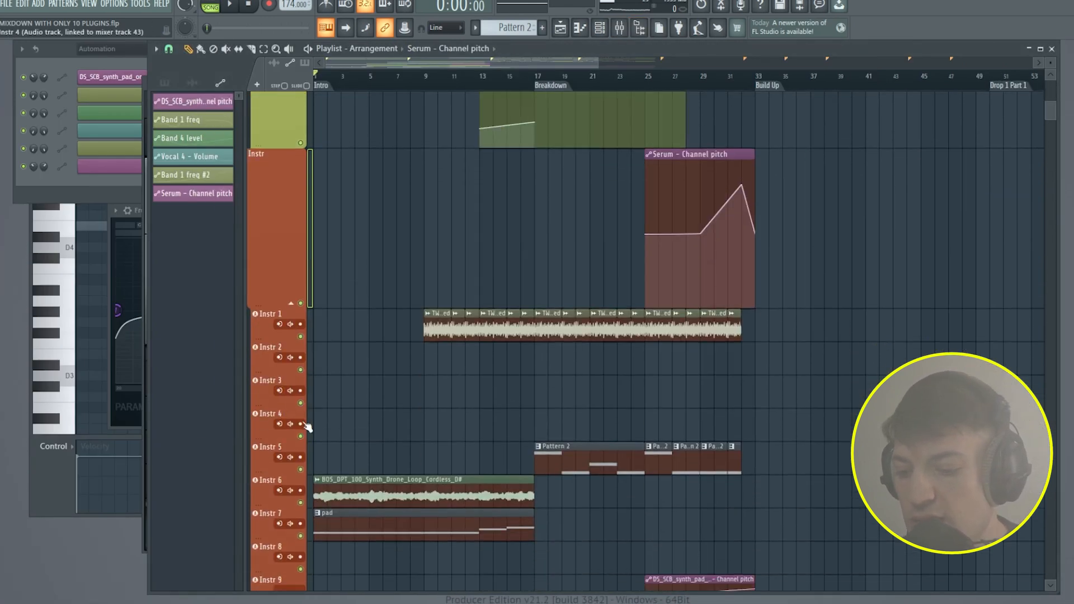
right_click(301, 372)
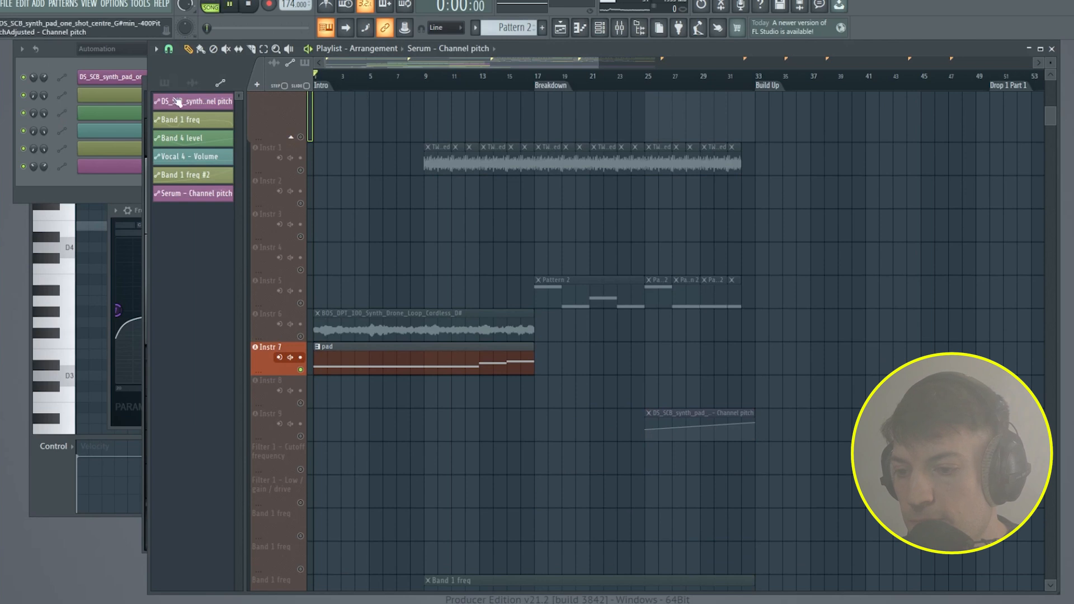
left_click(619, 27)
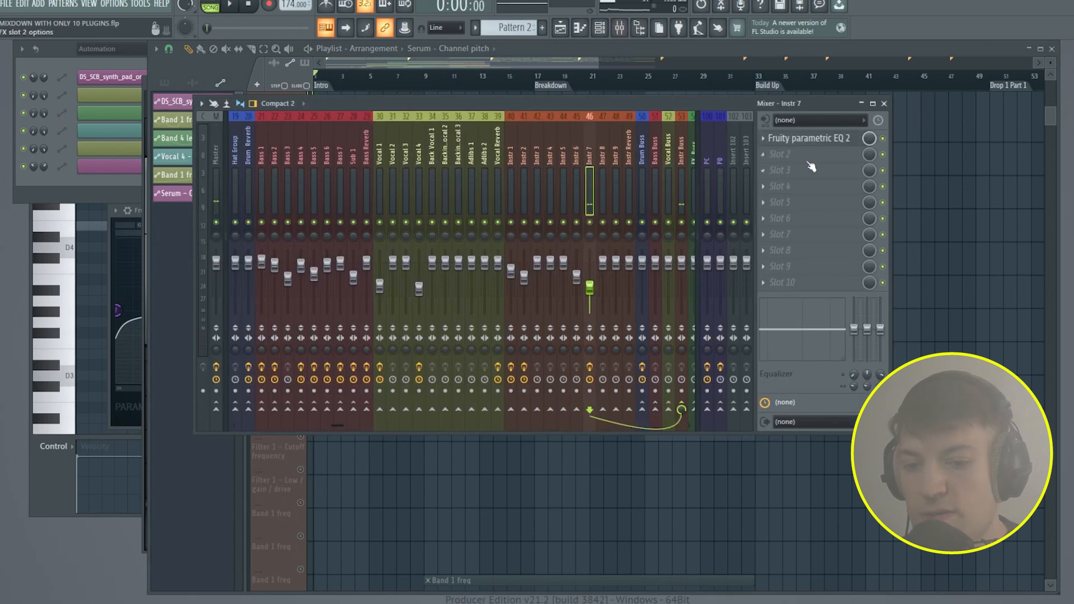
left_click(810, 161)
left_click(928, 131)
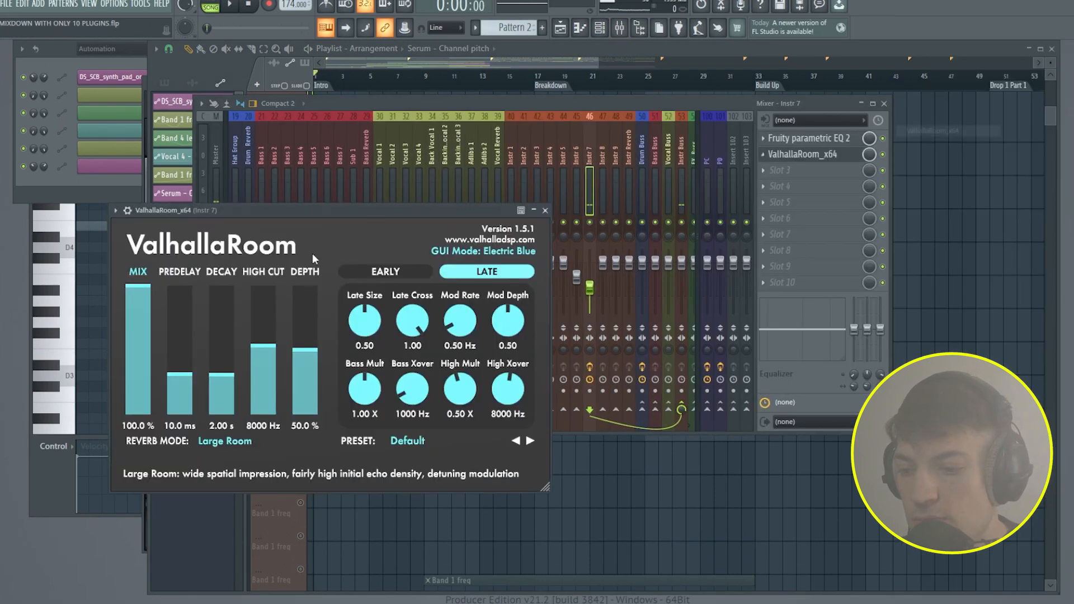
- Set ValhallaRoom's mix to 70% and decay to 2.09 s while auditioning the soloed pad, and stop playback
left_click_drag(321, 211, 389, 205)
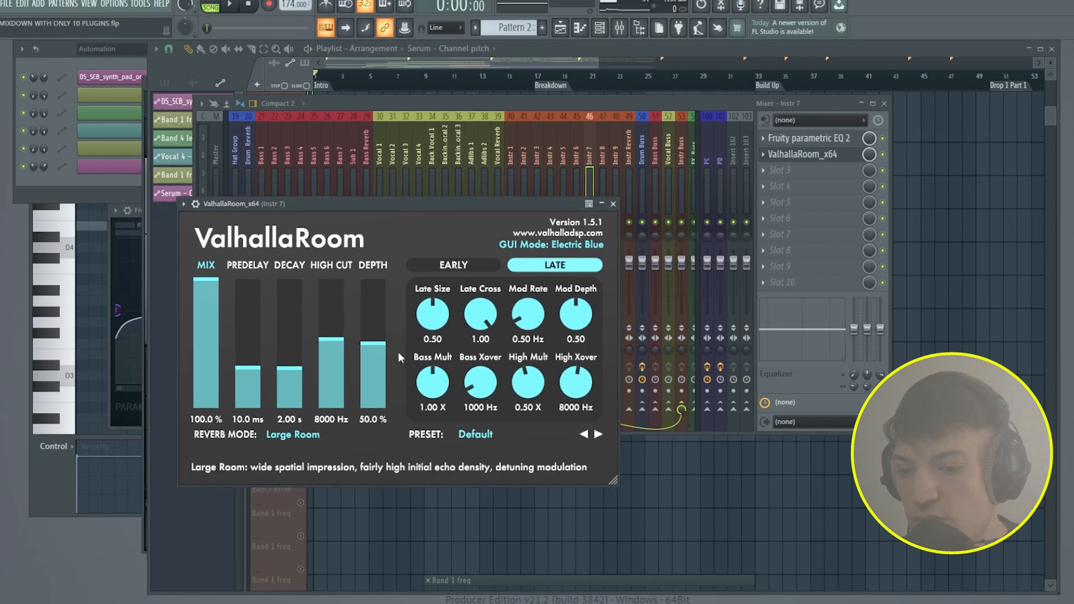
left_click_drag(320, 203, 361, 191)
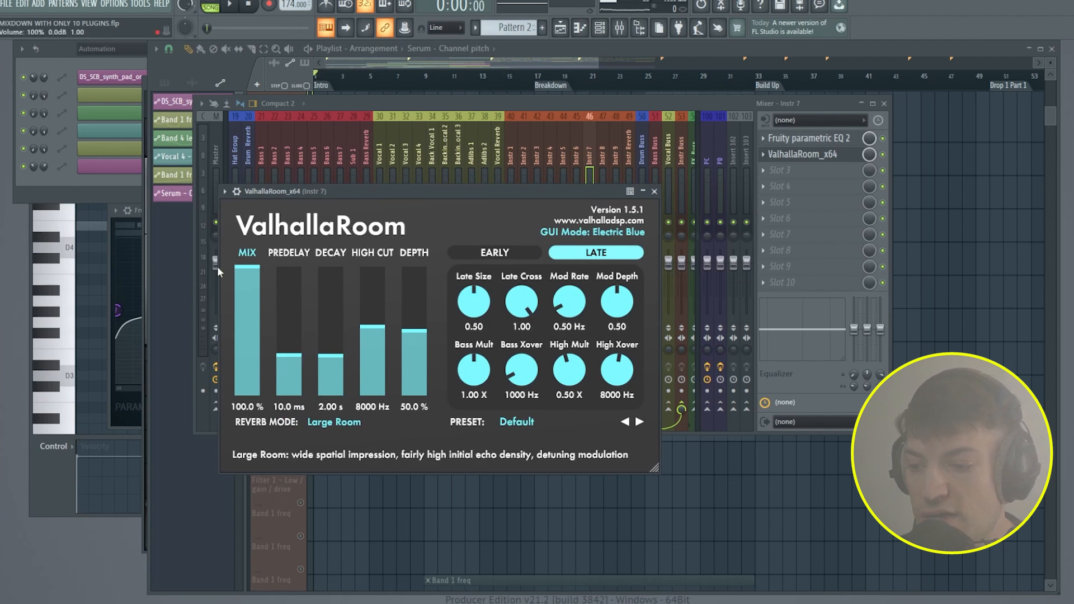
left_click_drag(247, 269, 247, 305)
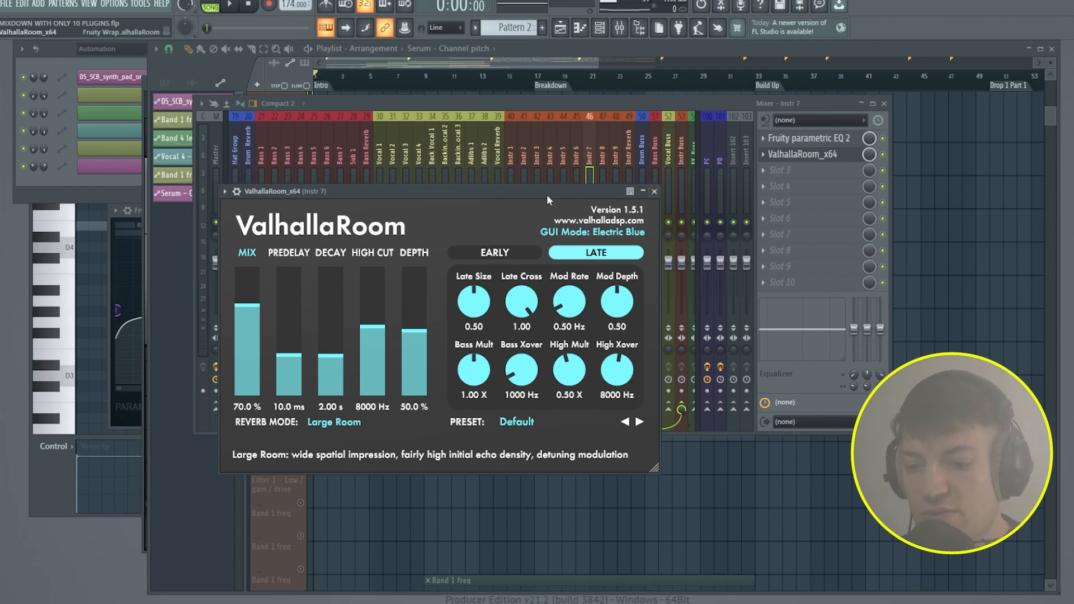
left_click_drag(547, 197, 577, 199)
key("space")
left_click_drag(350, 364, 360, 360)
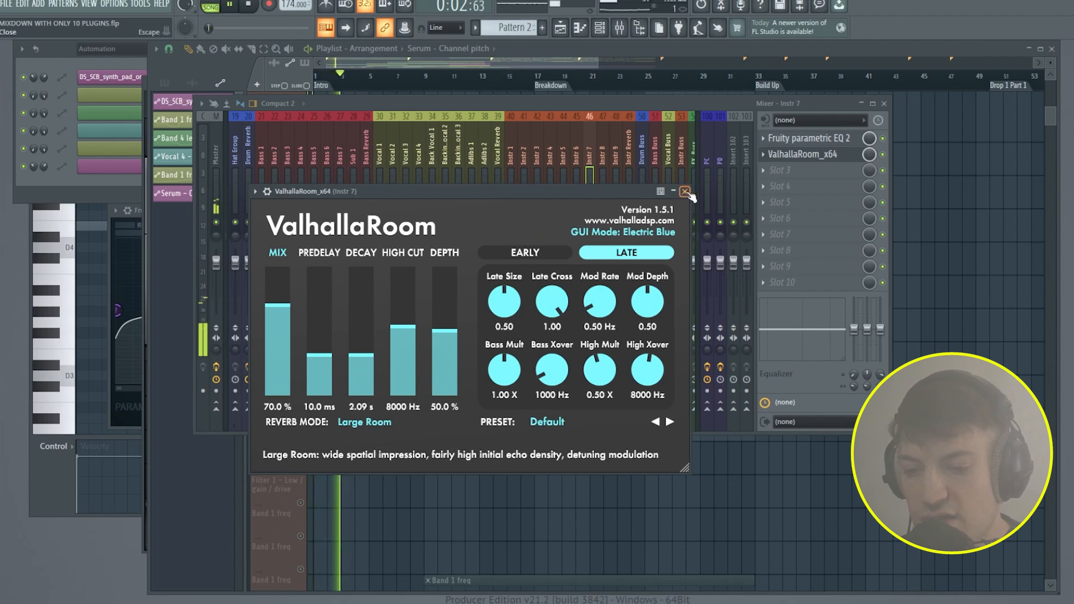
left_click(685, 192)
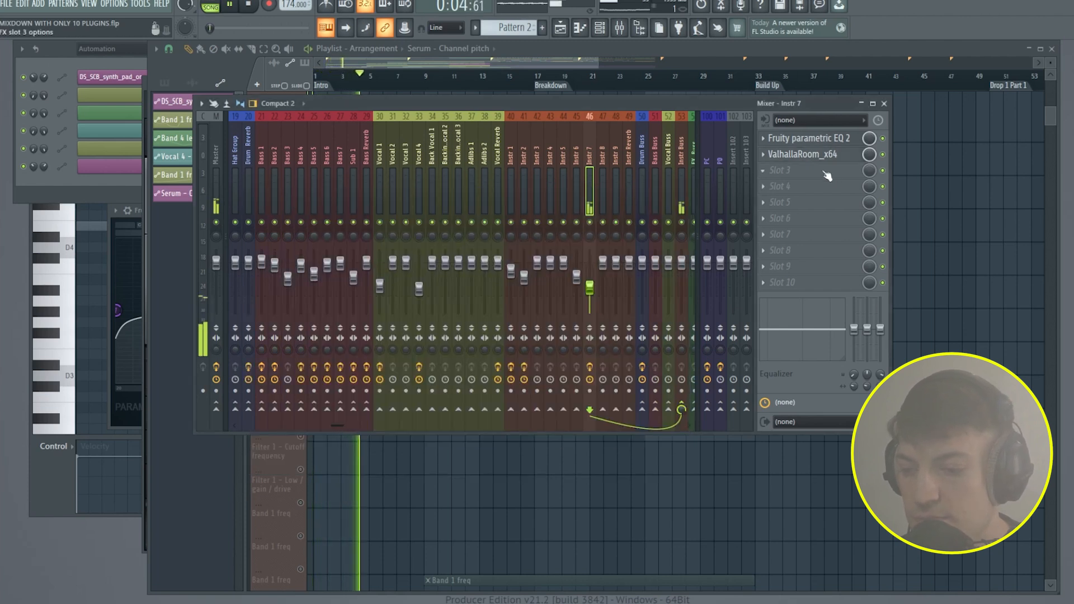
key("space")
left_click(356, 85)
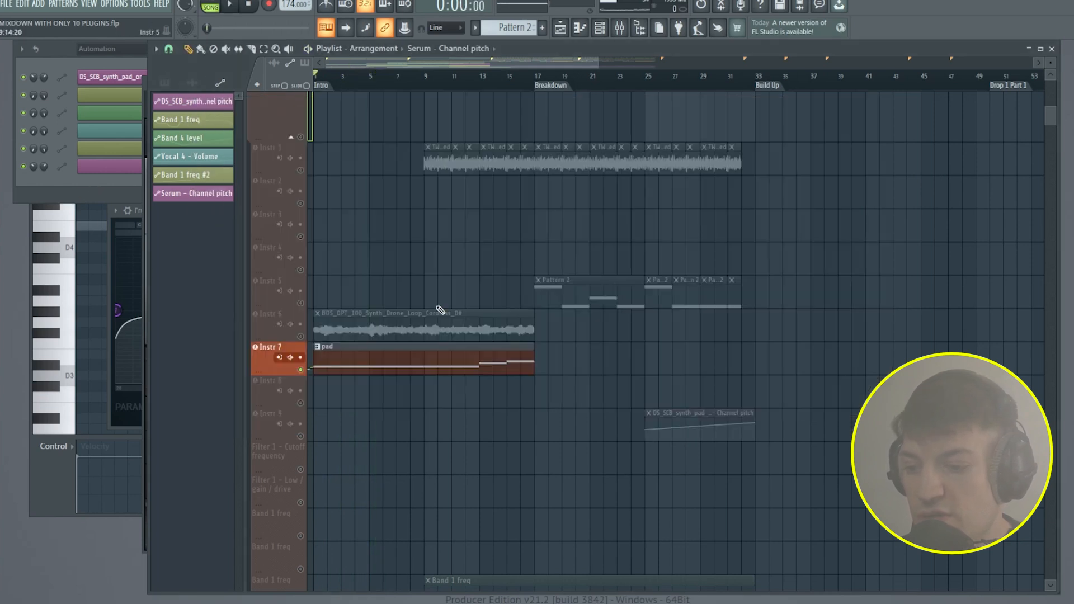
- Clear the Instr 7 solo so all playlist tracks are active, and expand the Drum Buss track group
scroll(352, 408, "up", 8)
scroll(347, 420, "up", 3)
right_click(303, 189)
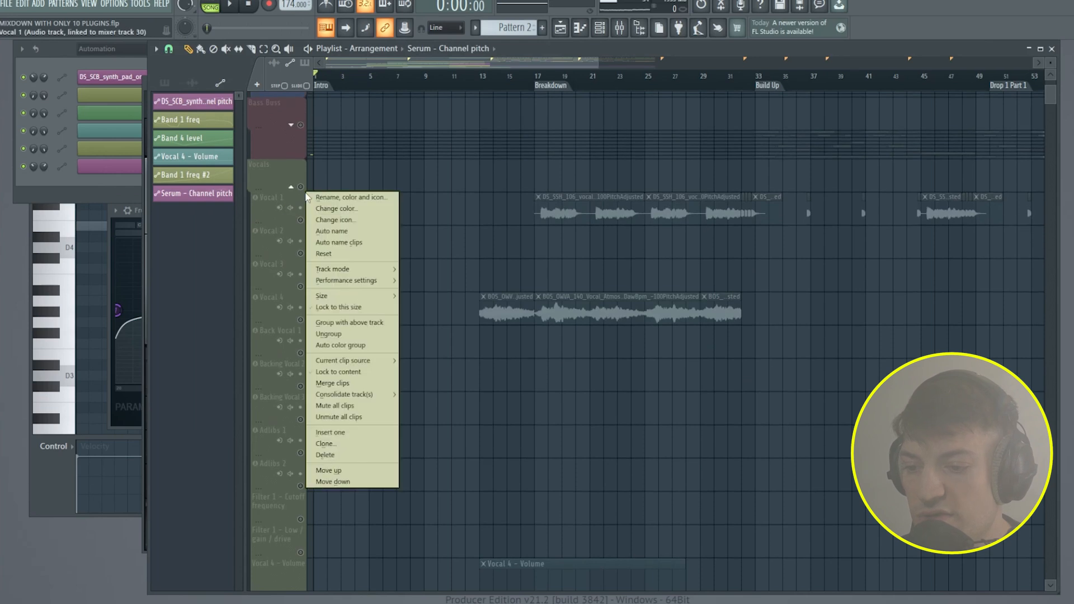
right_click(302, 188)
right_click(302, 188)
scroll(507, 317, "up", 4)
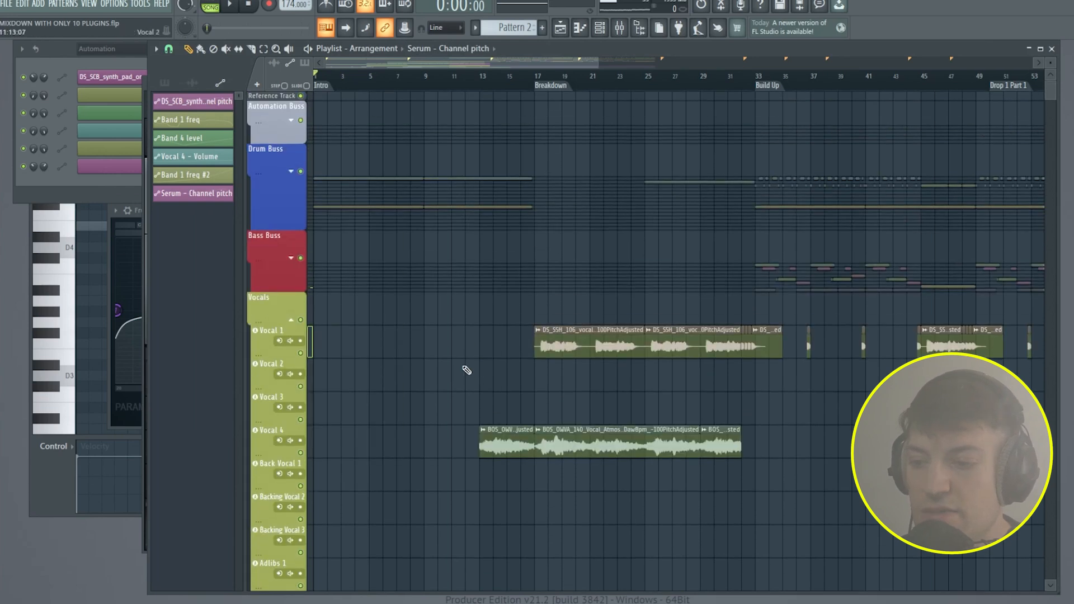
left_click(287, 172)
- Select the pad clip on Instr 7 and check the Nexus instrument it uses
scroll(330, 470, "down", 15)
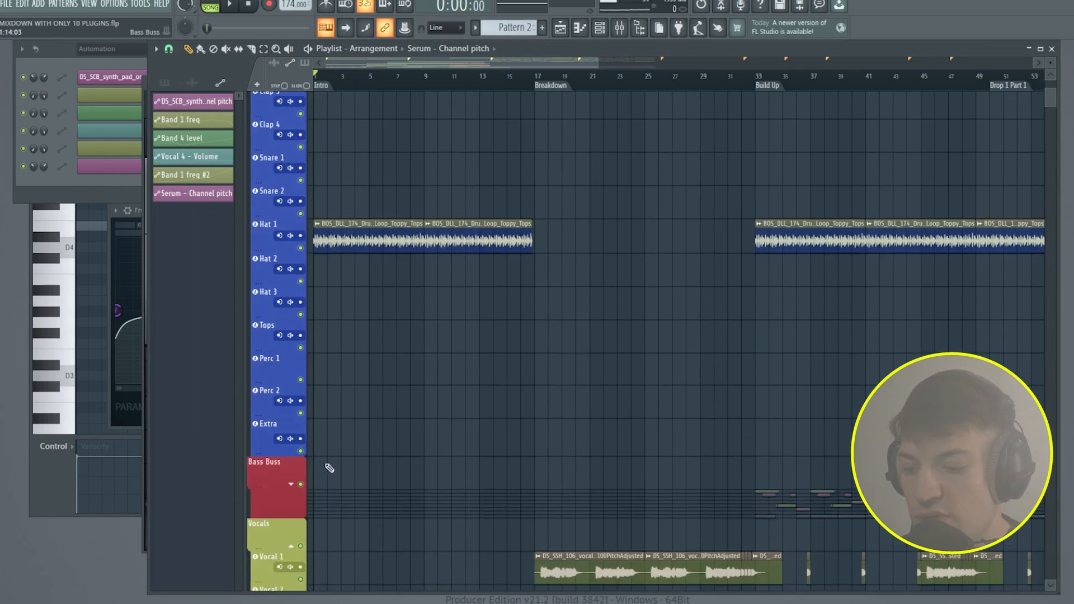
left_click(359, 317)
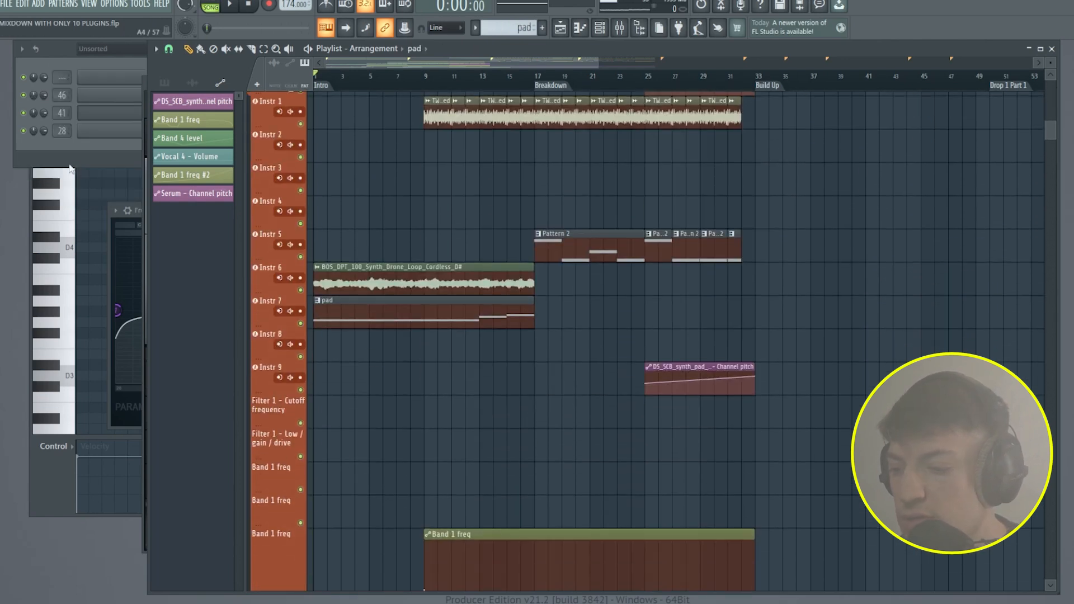
left_click(82, 146)
left_click(256, 100)
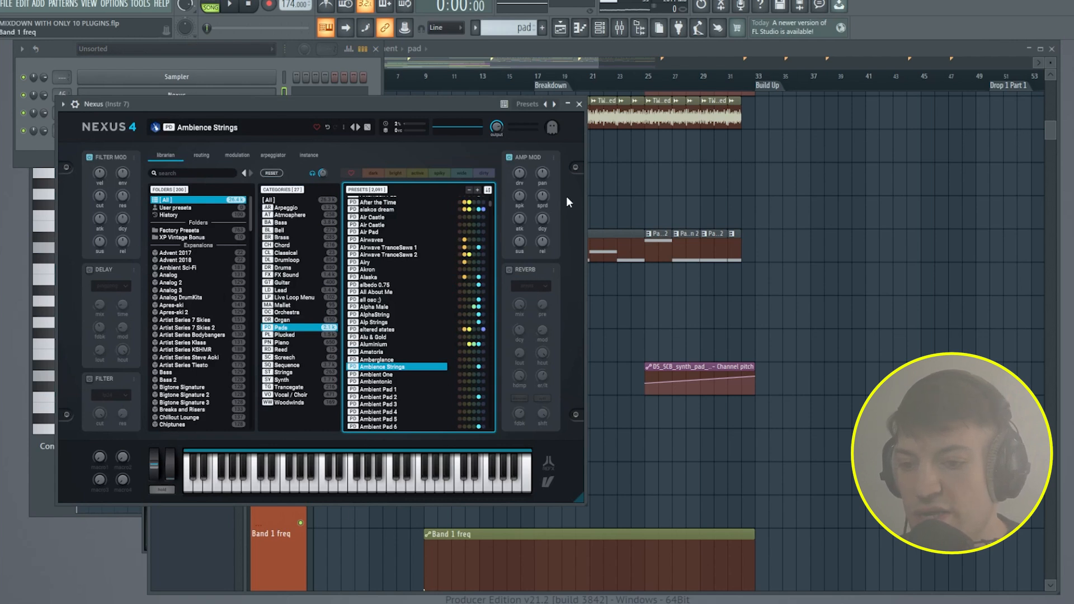
left_click(579, 104)
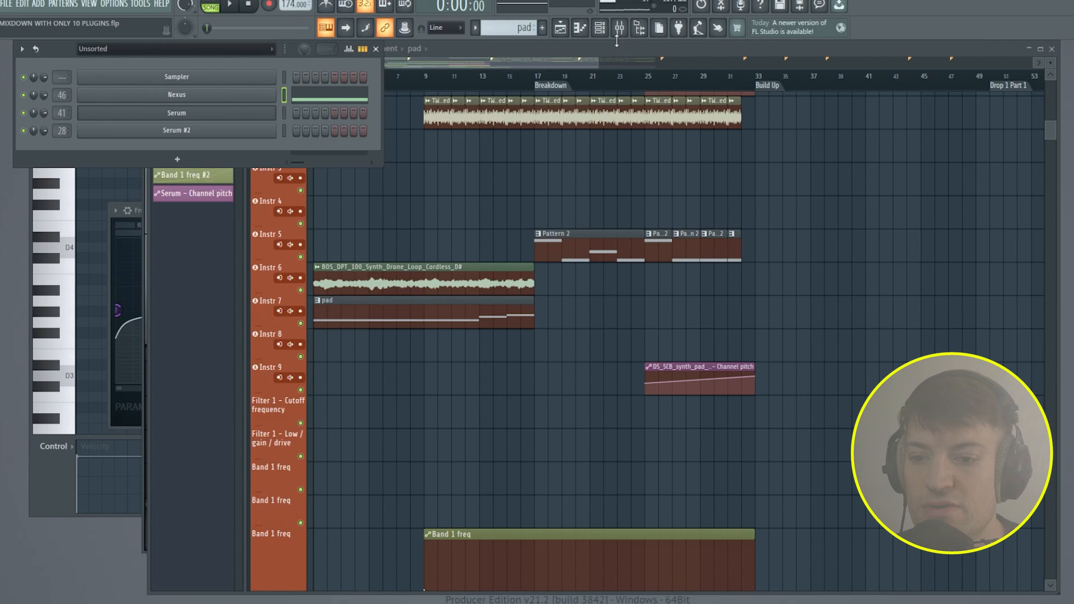
- Look through the available effects for Instr 7's empty slot 3 without adding one, and close the mixer
key("F9")
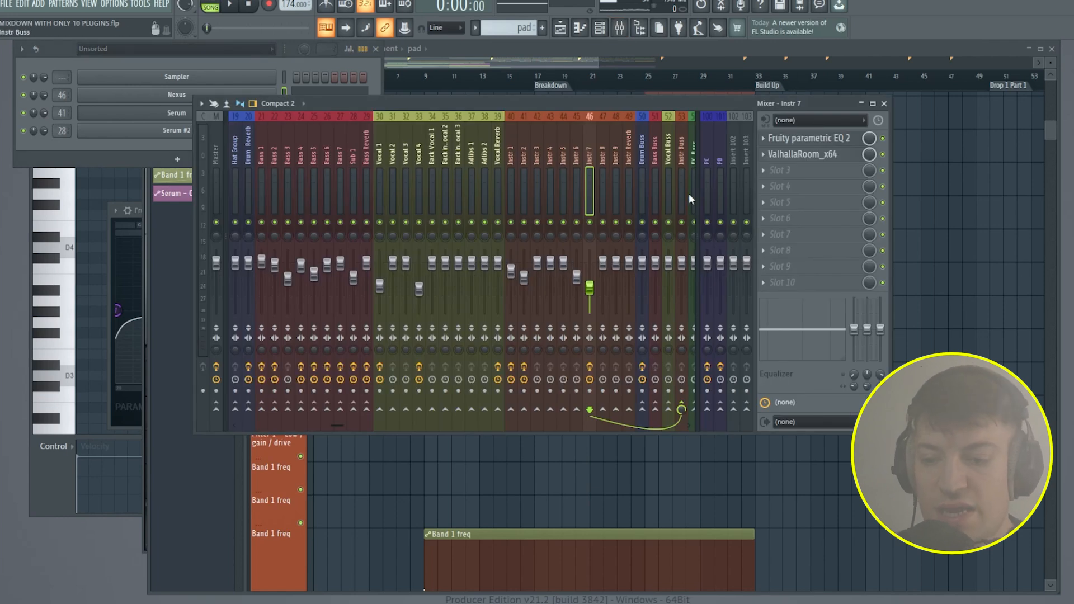
left_click(787, 174)
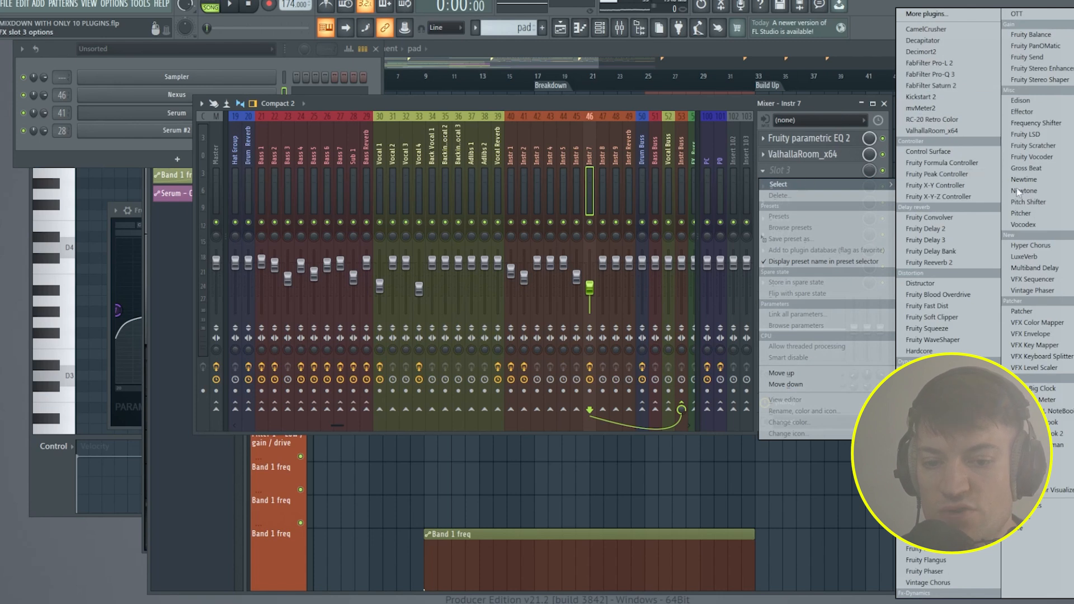
left_click(677, 103)
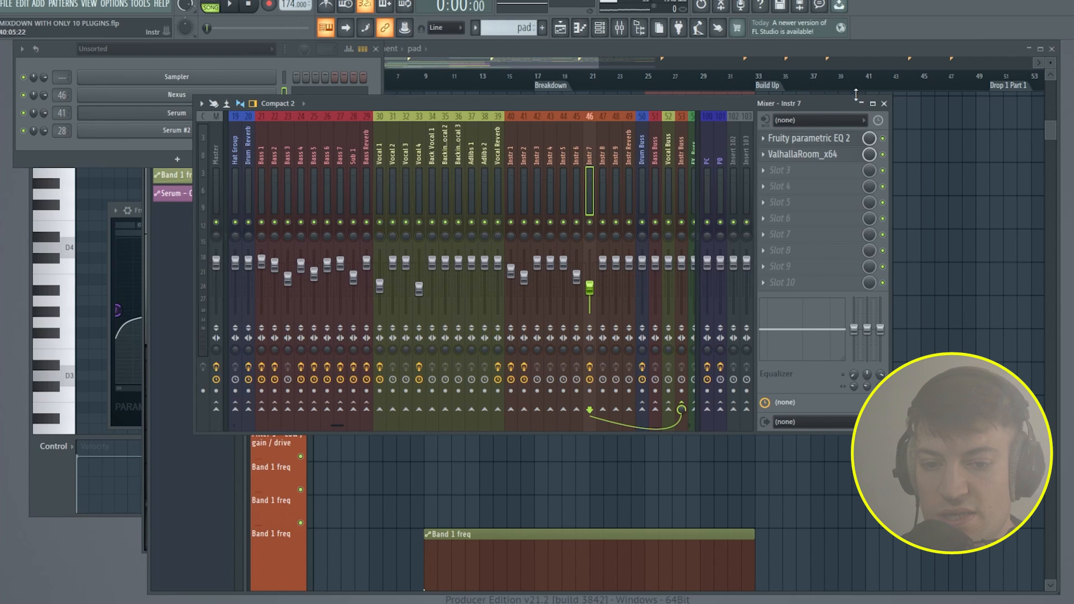
left_click(884, 104)
scroll(324, 255, "up", 3)
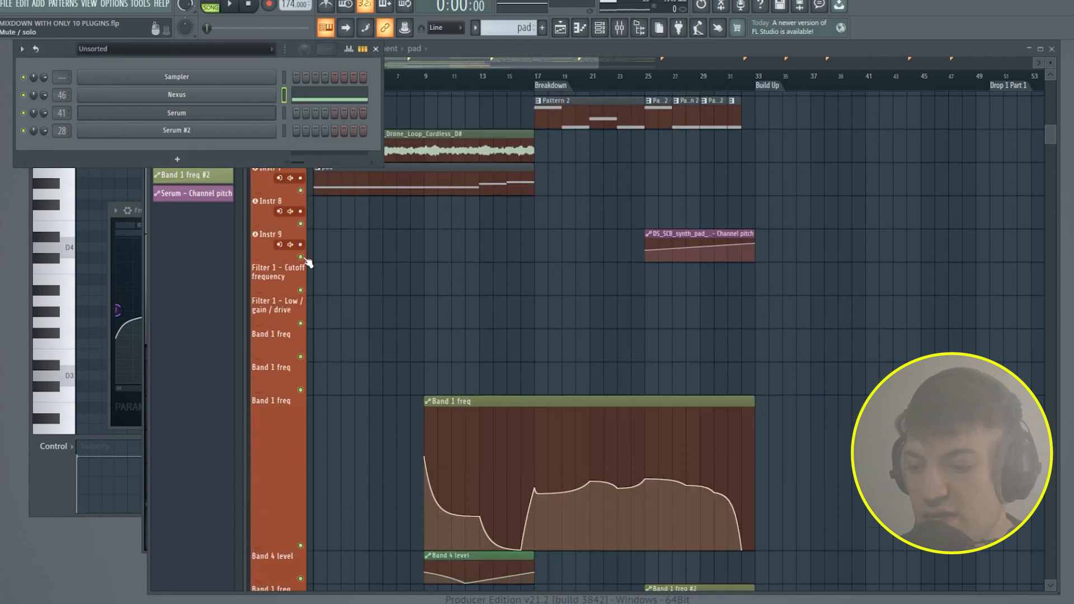
left_click(301, 258, "ctrl")
left_click(302, 257, "ctrl")
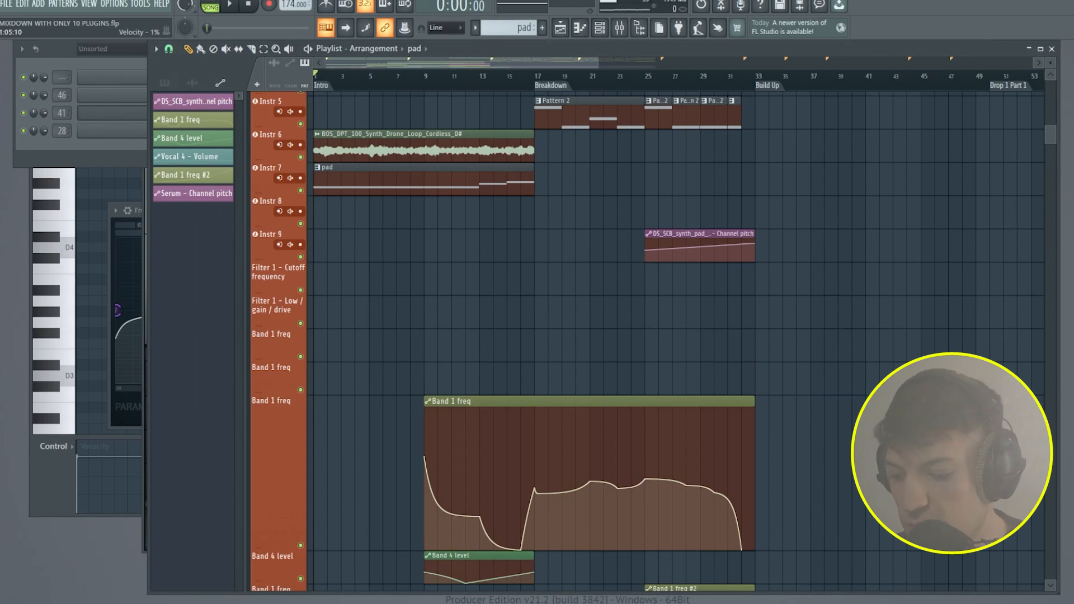
- Switch to the 10 PLUGINS list in Notepad, review the Decimort 2 and OTT bass entries, and minimize it
key("alt+Tab")
left_click_drag(290, 394, 226, 394)
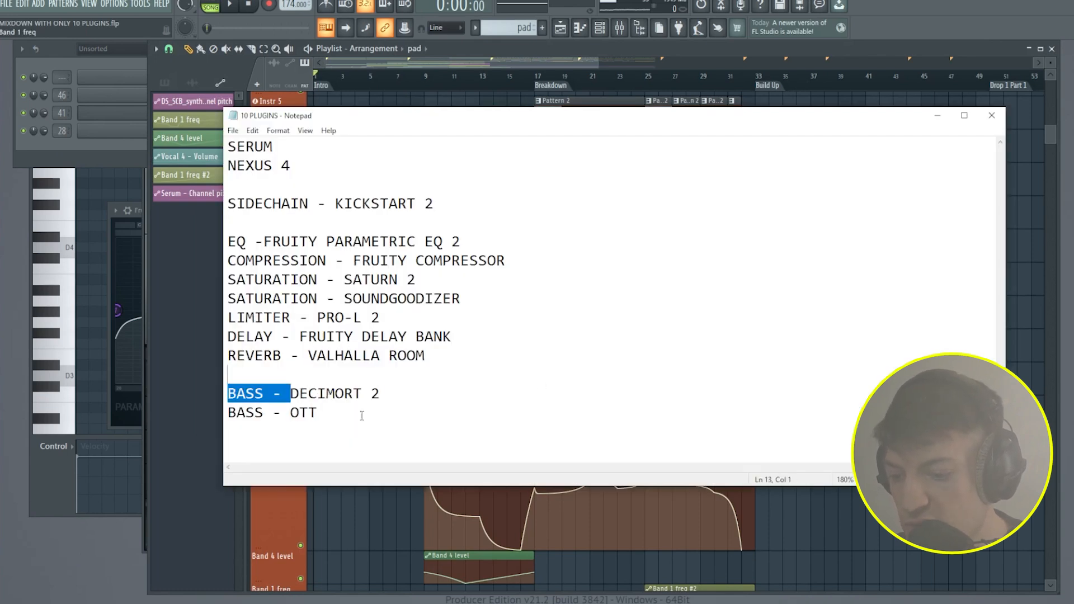
left_click(949, 119)
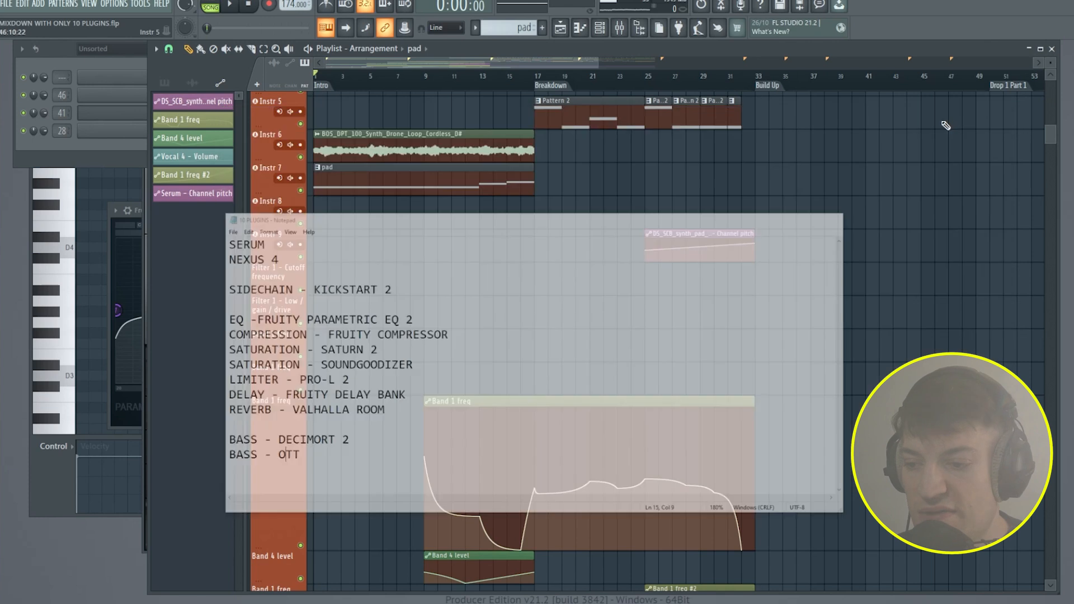
- Play the arrangement from the intro and examine the vocal, automation and instrument tracks in the playlist
scroll(532, 221, "up", 10)
scroll(439, 128, "up", 3)
left_click(413, 86)
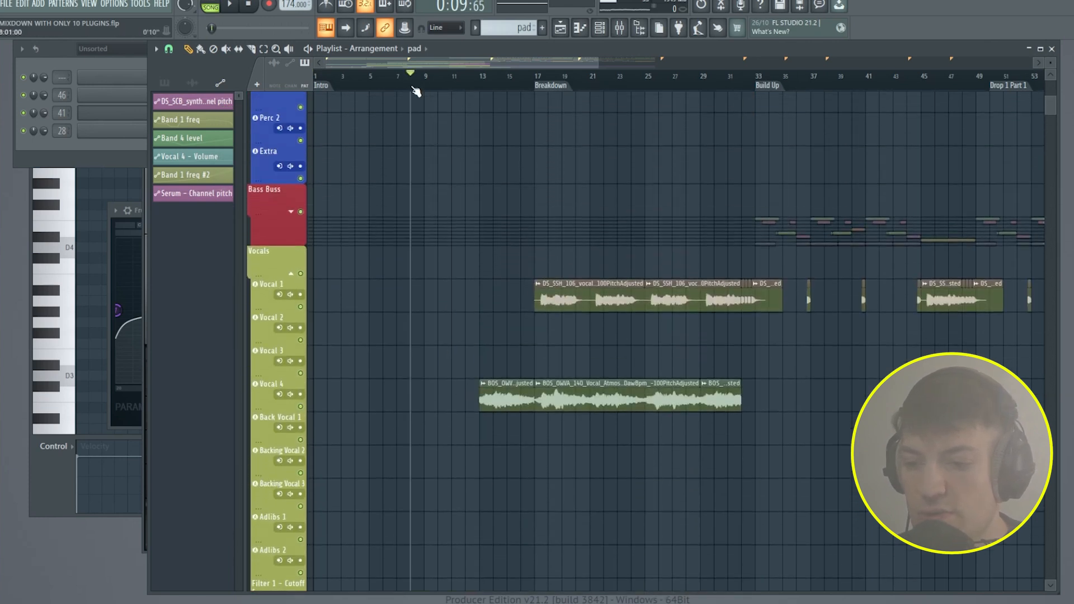
key("space")
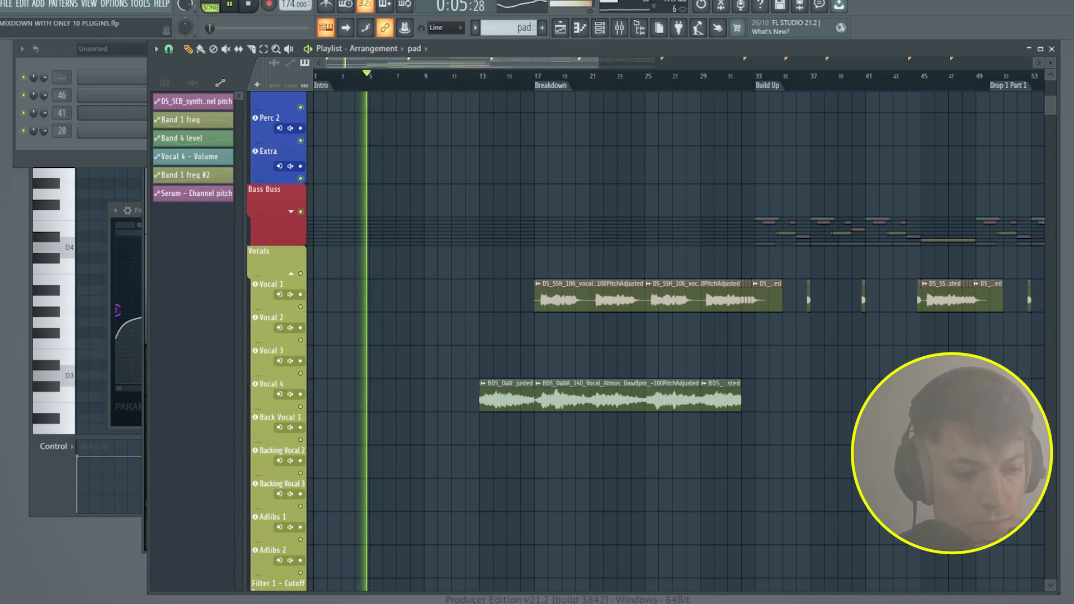
scroll(547, 368, "down", 10)
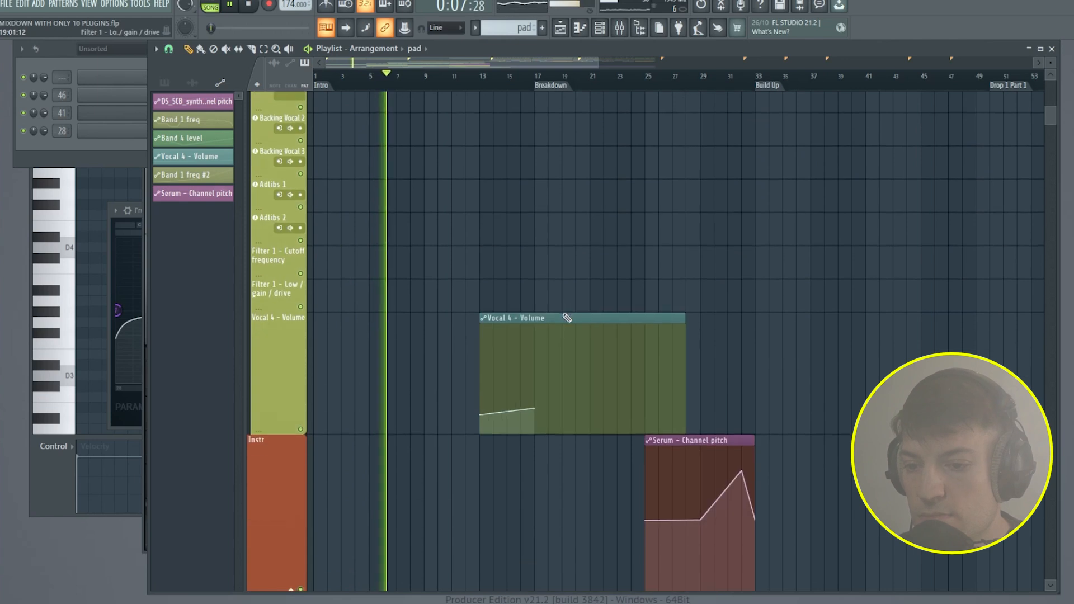
scroll(566, 317, "down", 1)
left_click(6, 4)
left_click(55, 58)
scroll(636, 304, "up", 10)
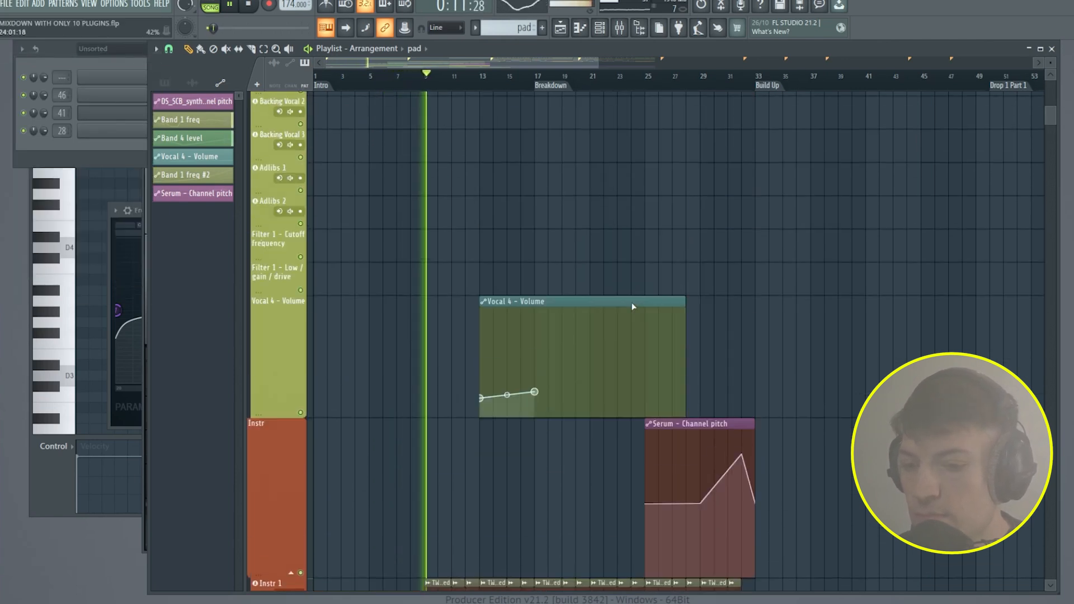
scroll(636, 308, "up", 2)
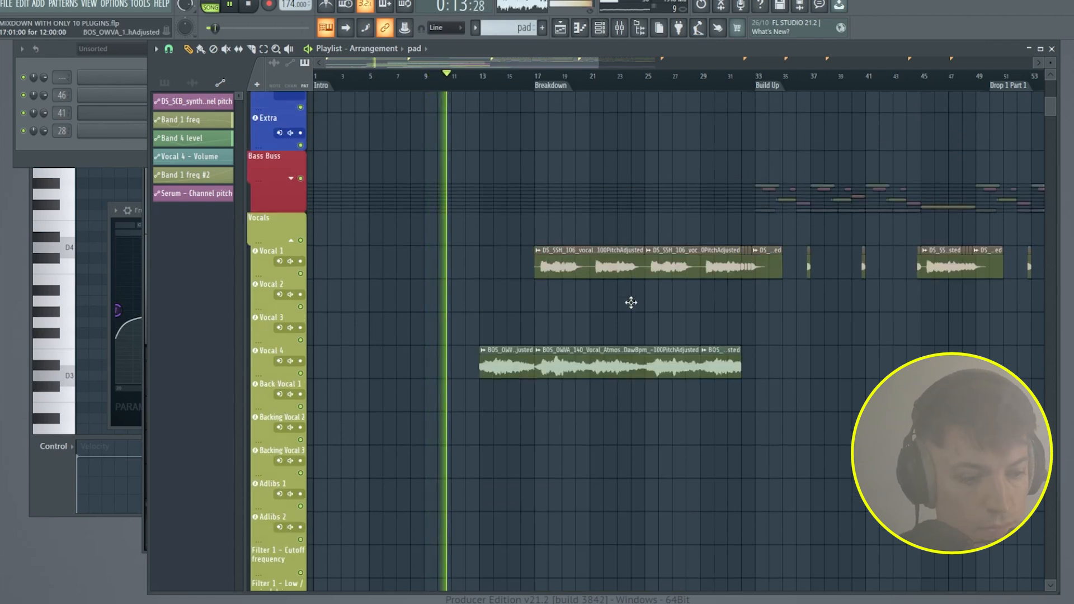
scroll(631, 305, "down", 2)
scroll(635, 311, "down", 10)
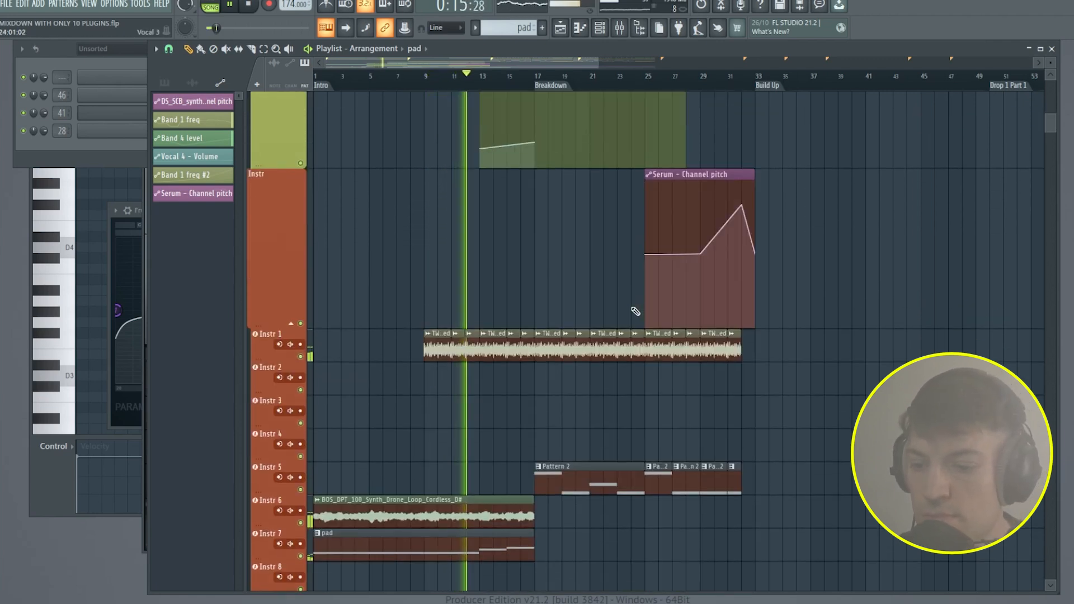
- Add Youlean Loudness Meter 2 after FabFilter Pro-L 2 on the Master channel
left_click(619, 28)
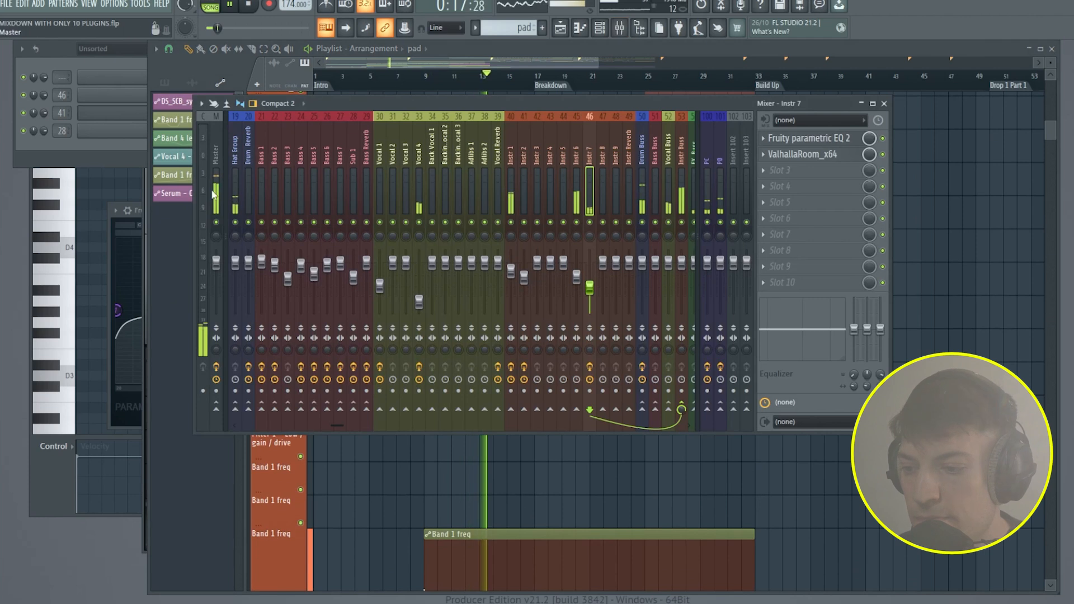
left_click(781, 154)
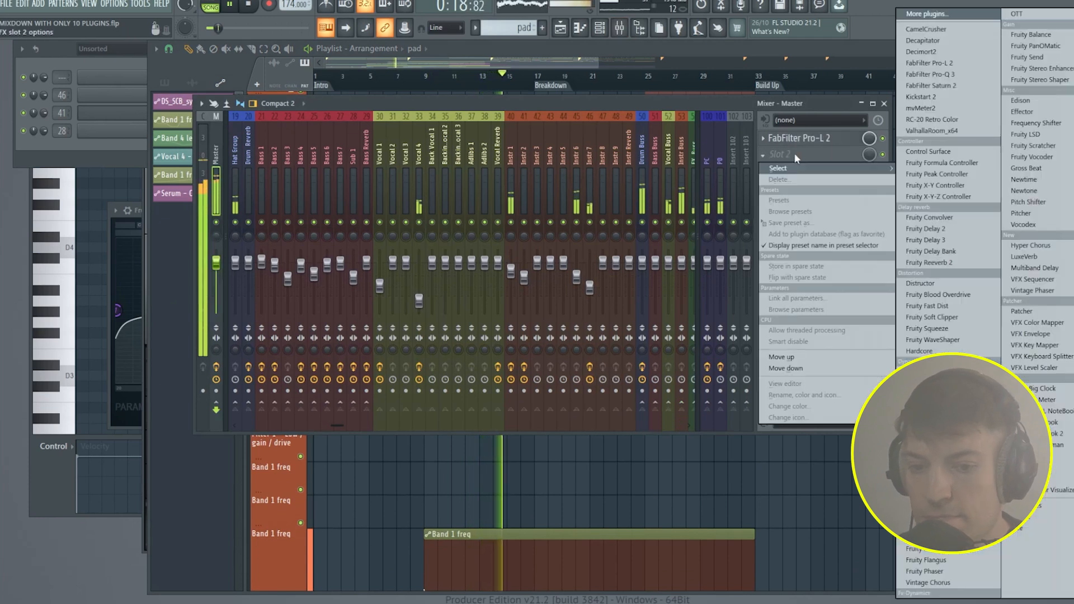
left_click(935, 14)
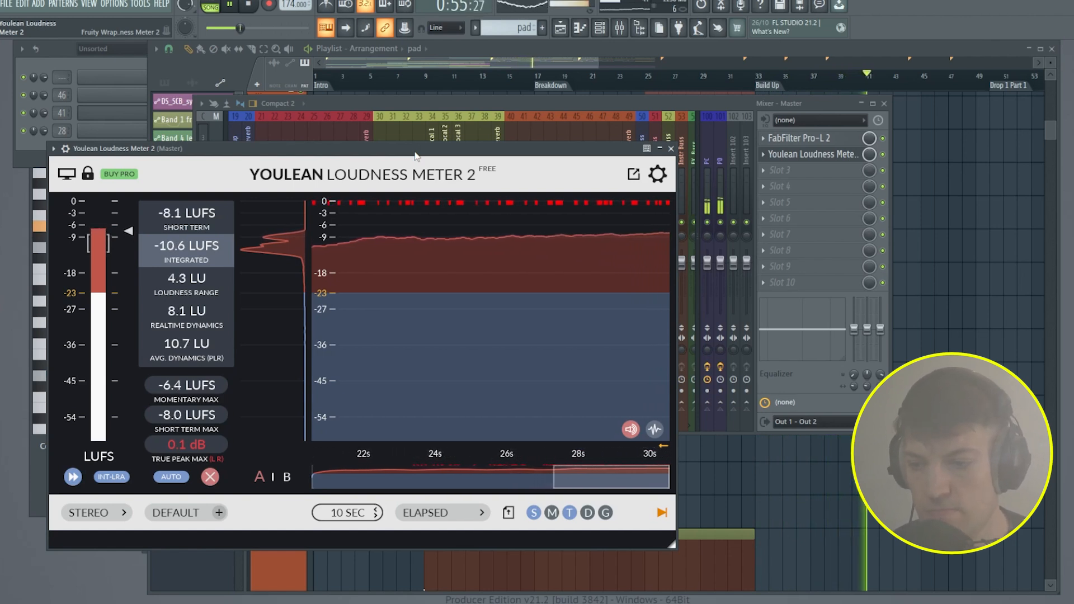
- Bring the mixer forward during playback and inspect the Bass 7 and Bass 1 channels alongside the loudness meter
left_click(417, 110)
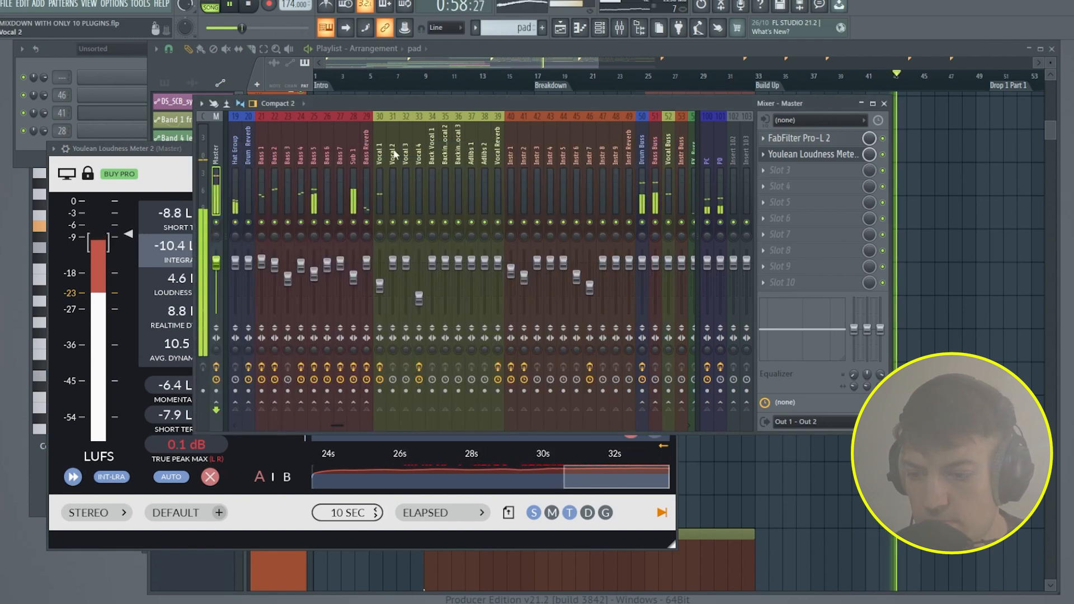
left_click(335, 205)
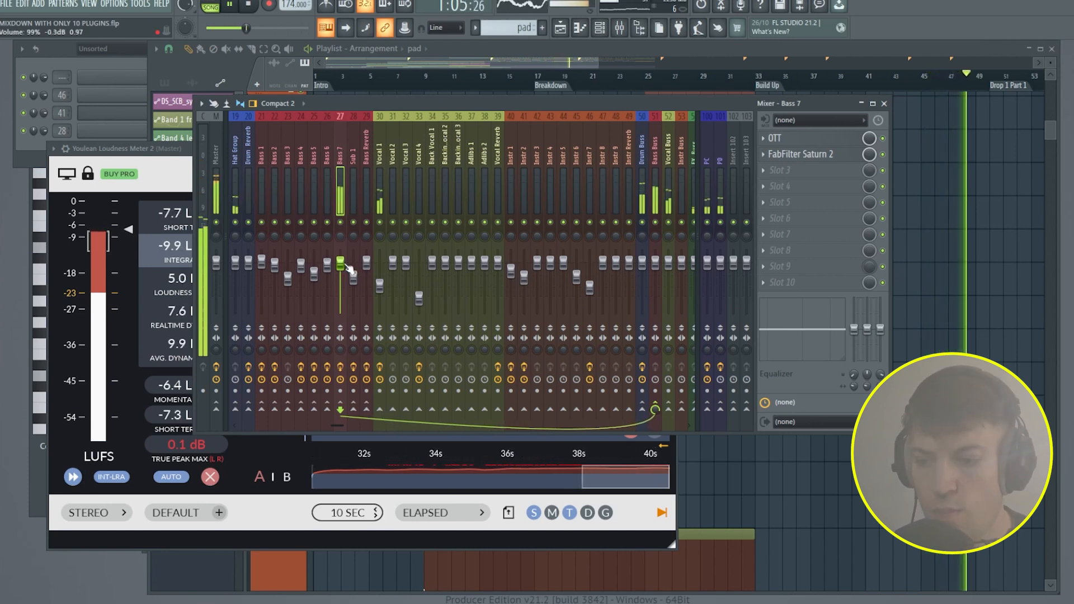
left_click(262, 196)
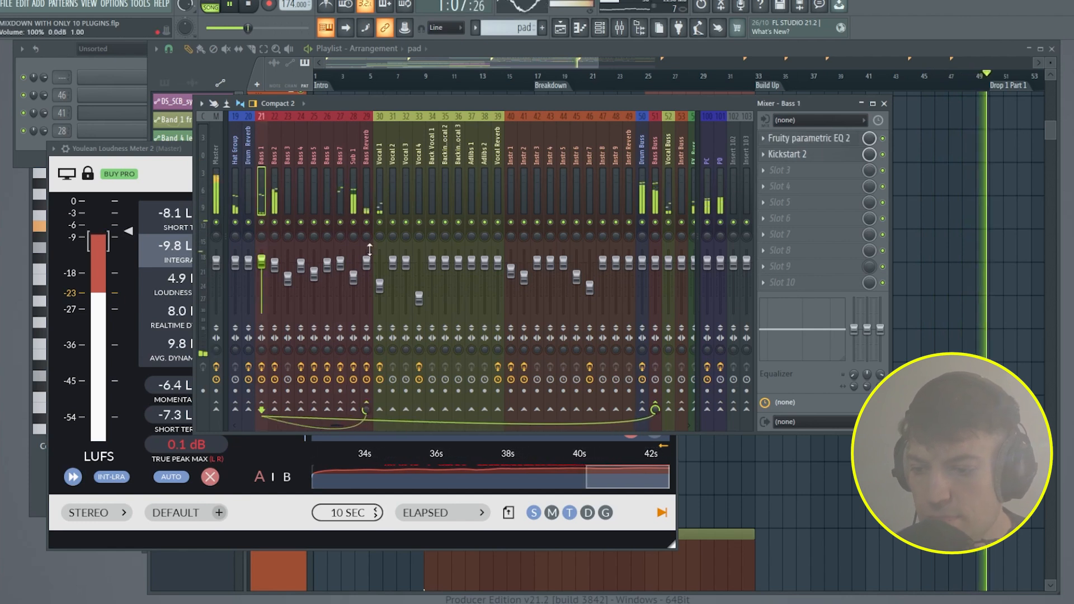
- Inspect the levels and effect chains of Bass 5, 6, 2, 4 and 7 and the Drum Buss during playback, and stop playback
left_click(315, 199)
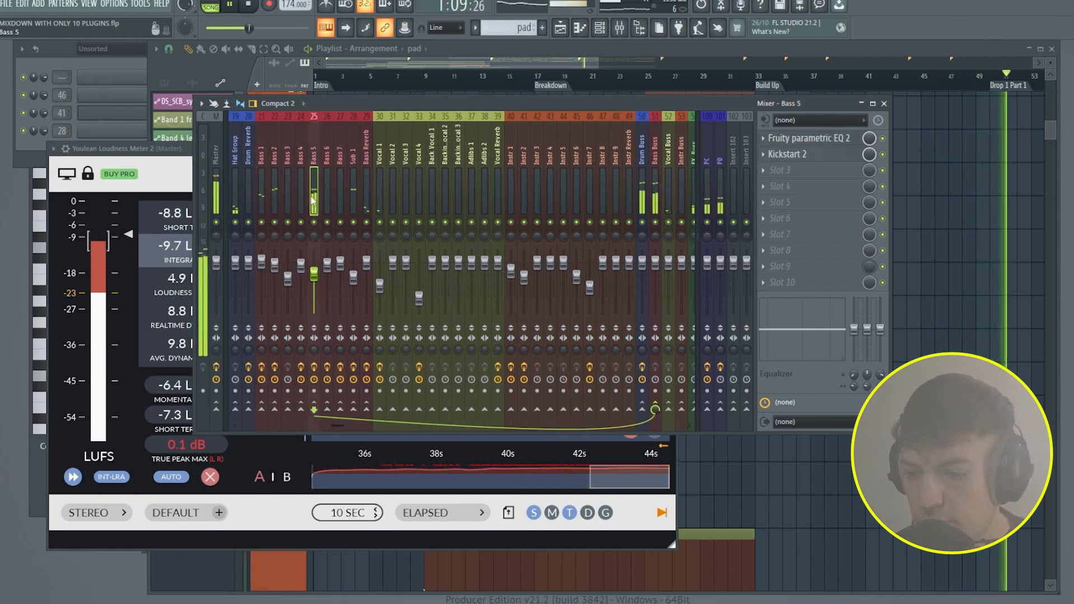
left_click(329, 207)
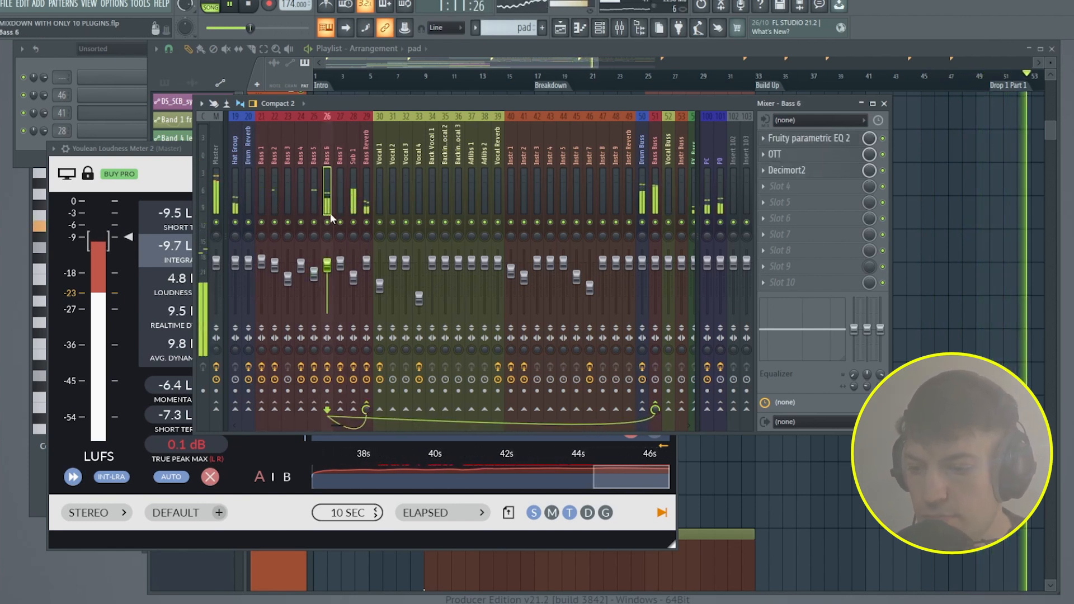
left_click(273, 189)
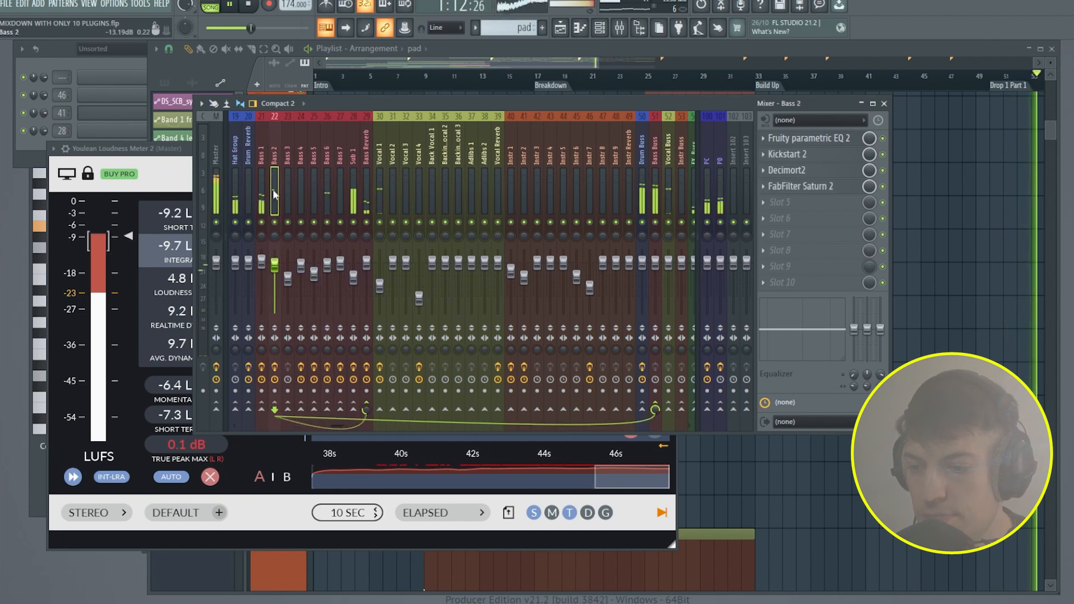
left_click(300, 205)
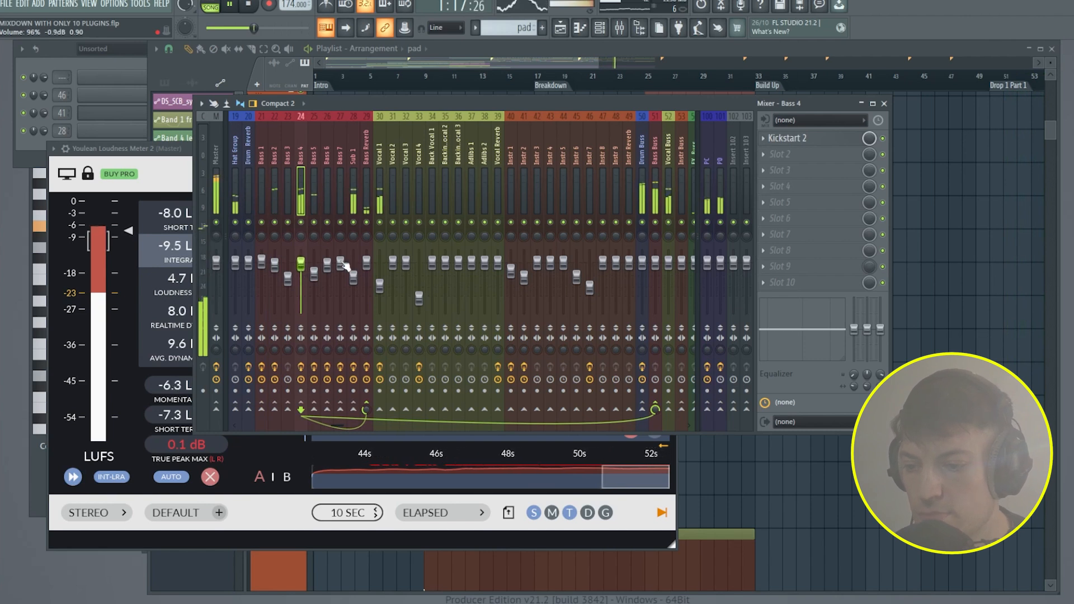
left_click(272, 200)
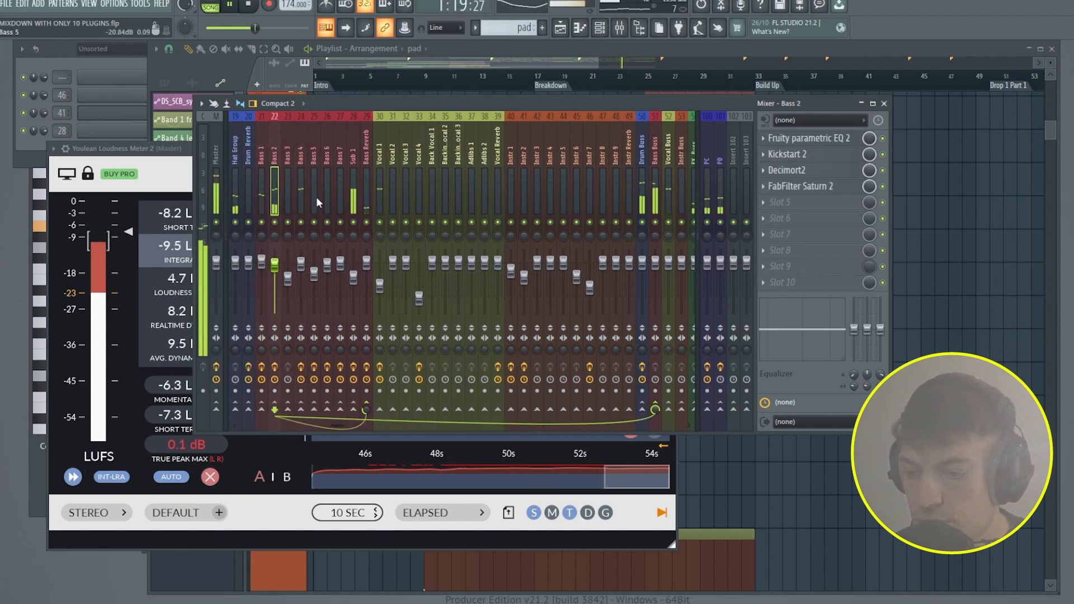
left_click(337, 200)
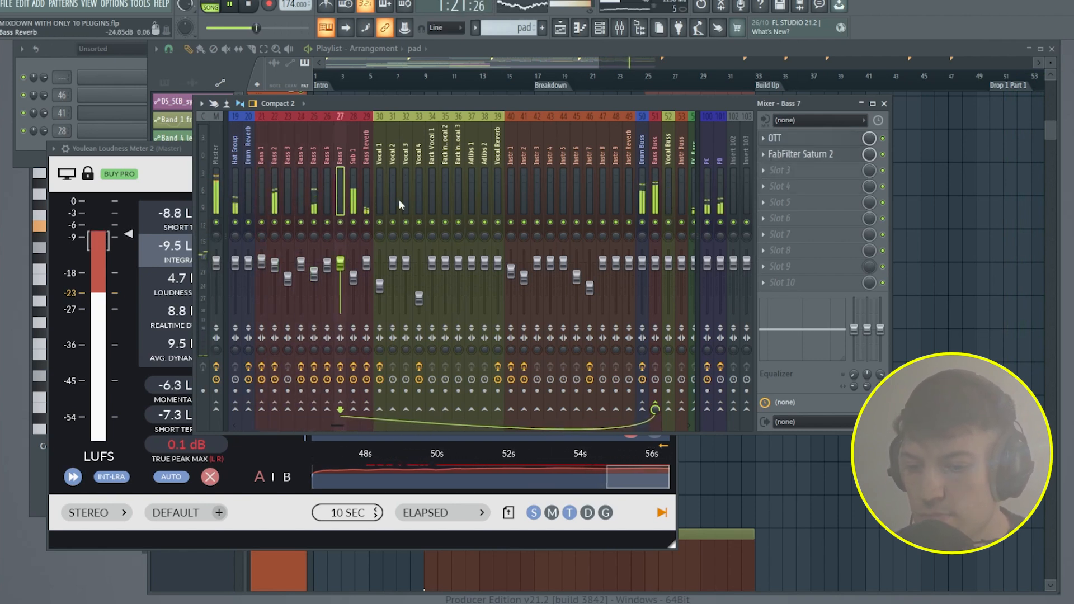
left_click(642, 200)
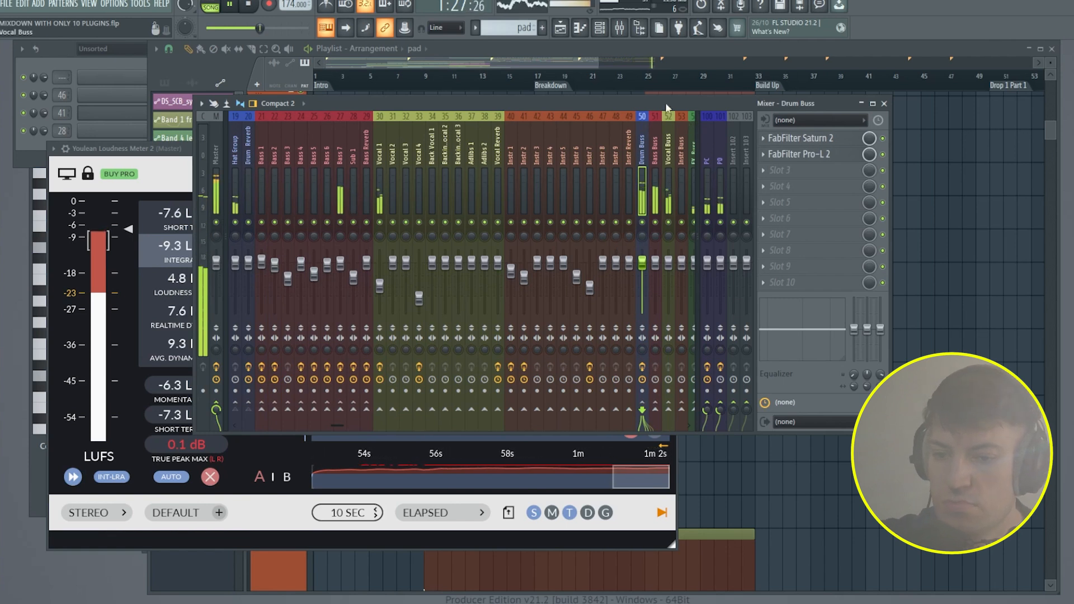
key("space")
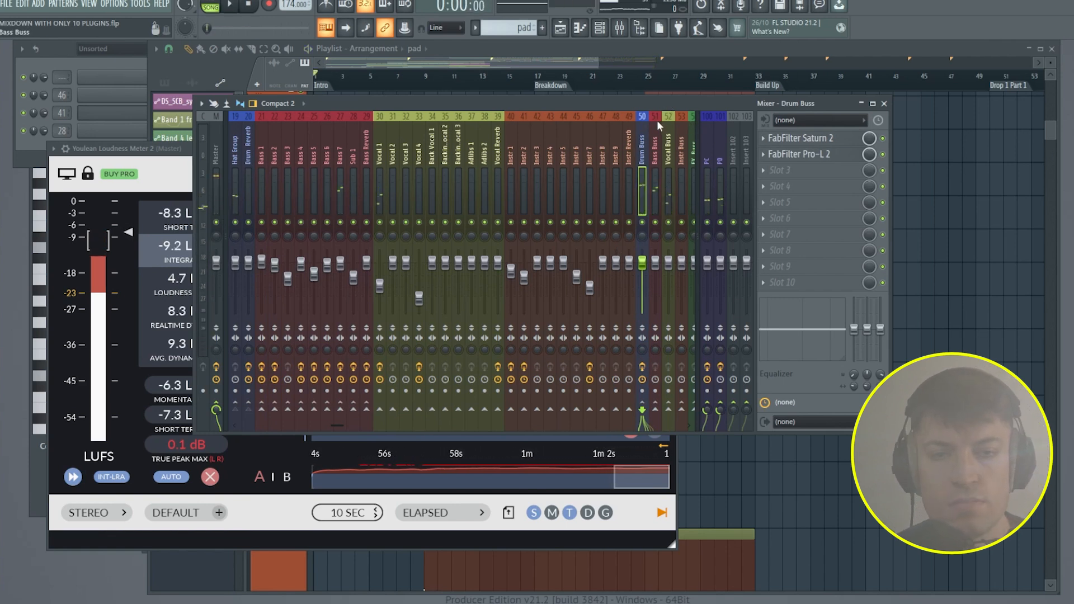
- Review the FabFilter Pro-L 2 limiter settings on the Master channel, close the limiter and bring the Youlean Loudness Meter 2 forward
scroll(290, 169, "up", 5)
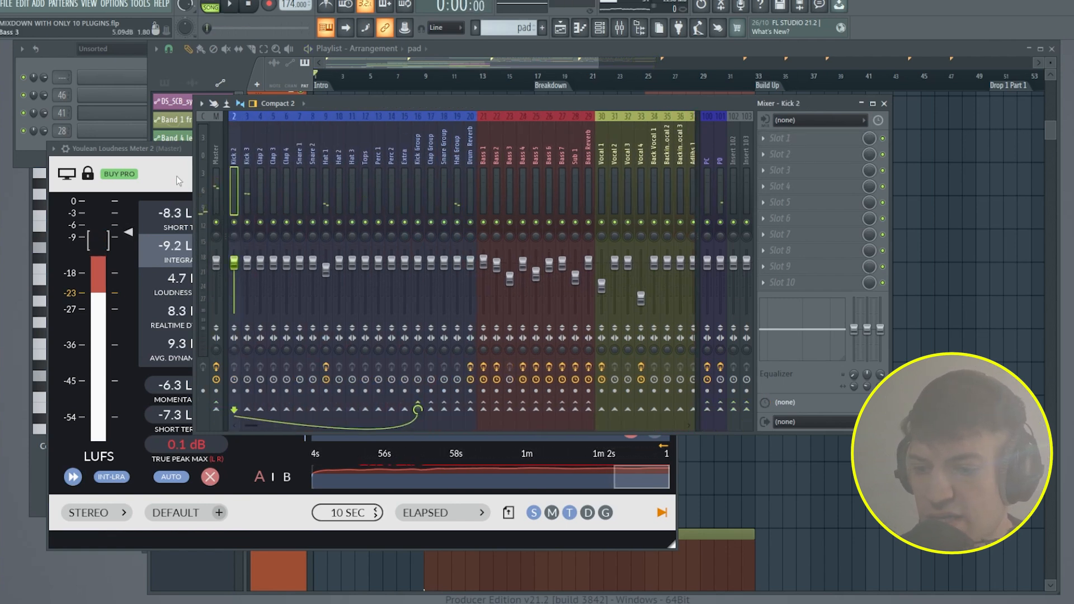
left_click(218, 176)
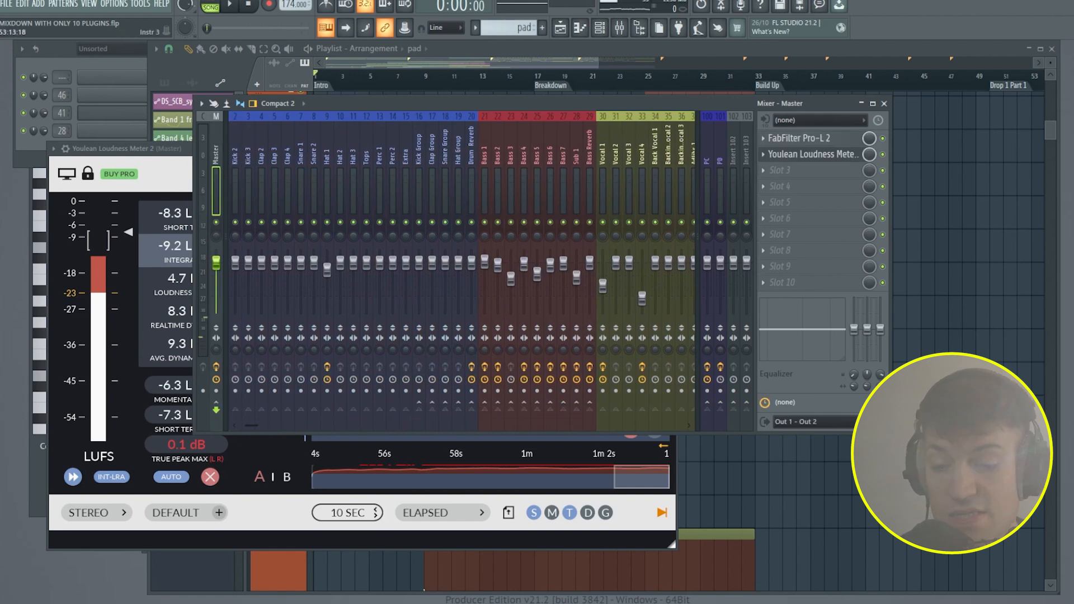
left_click(815, 140)
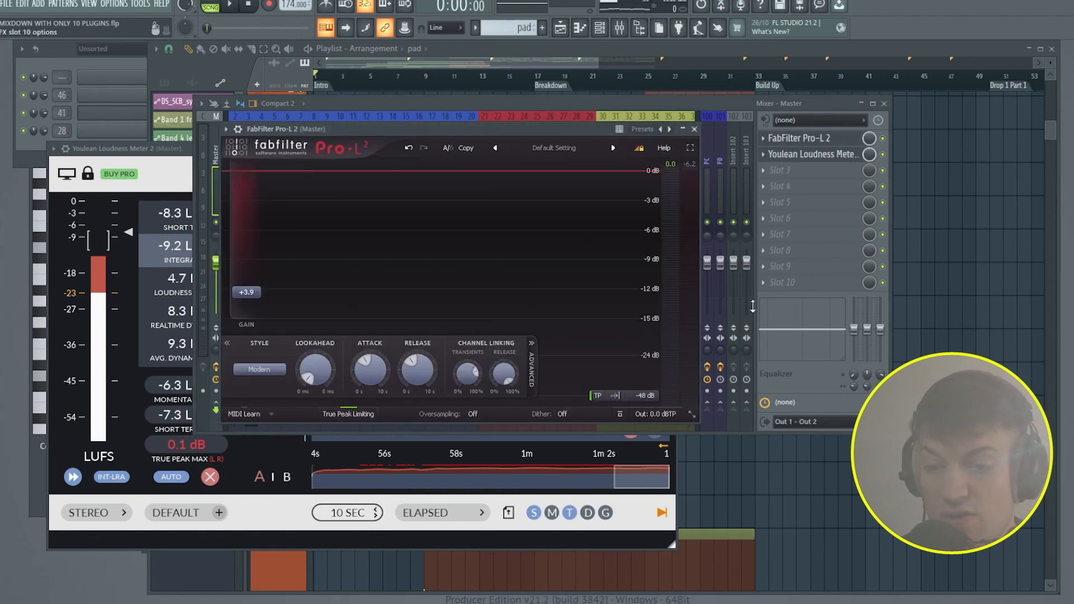
left_click(694, 130)
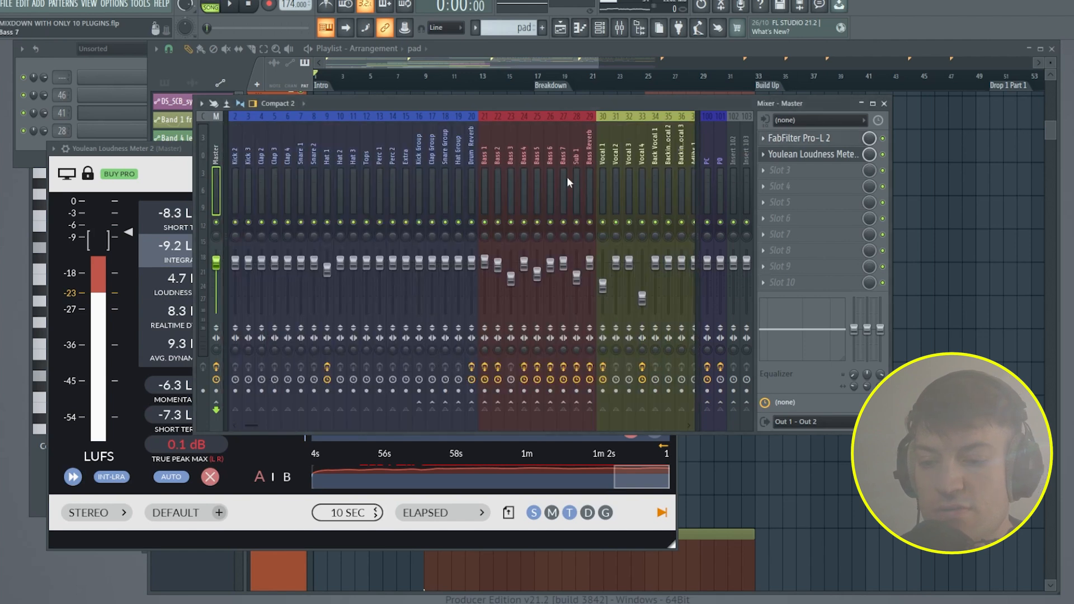
left_click(185, 156)
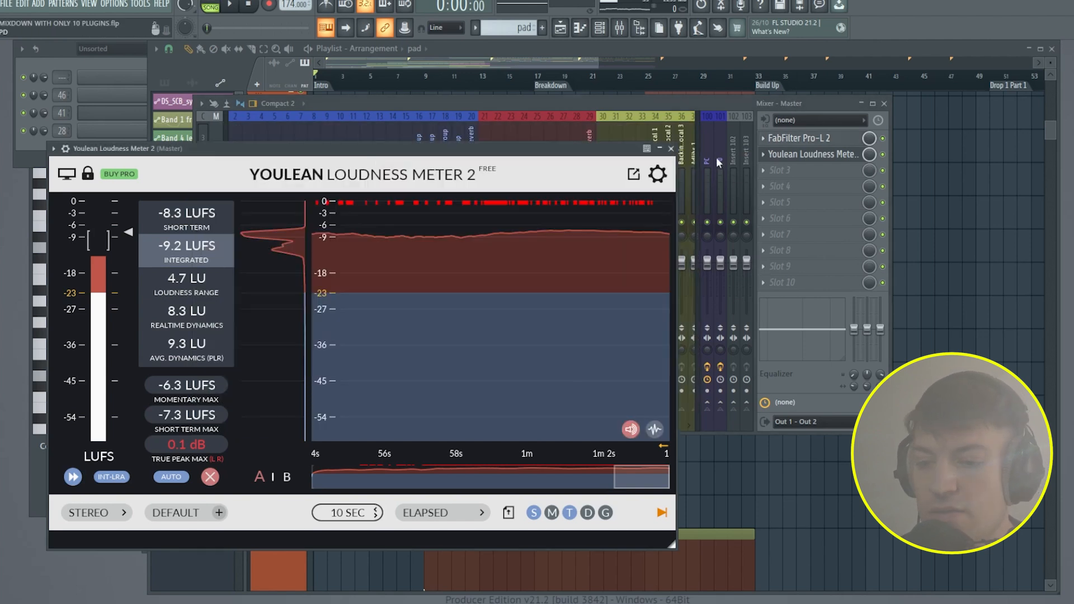